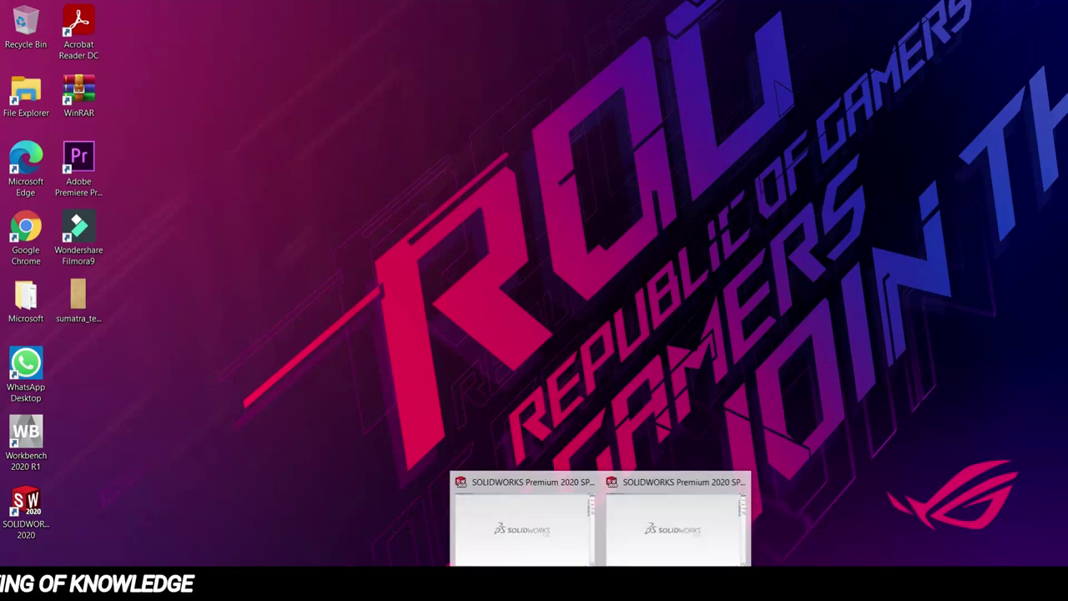
Step: Create a new part document using IPS (inch, pound, second) units
click(532, 550)
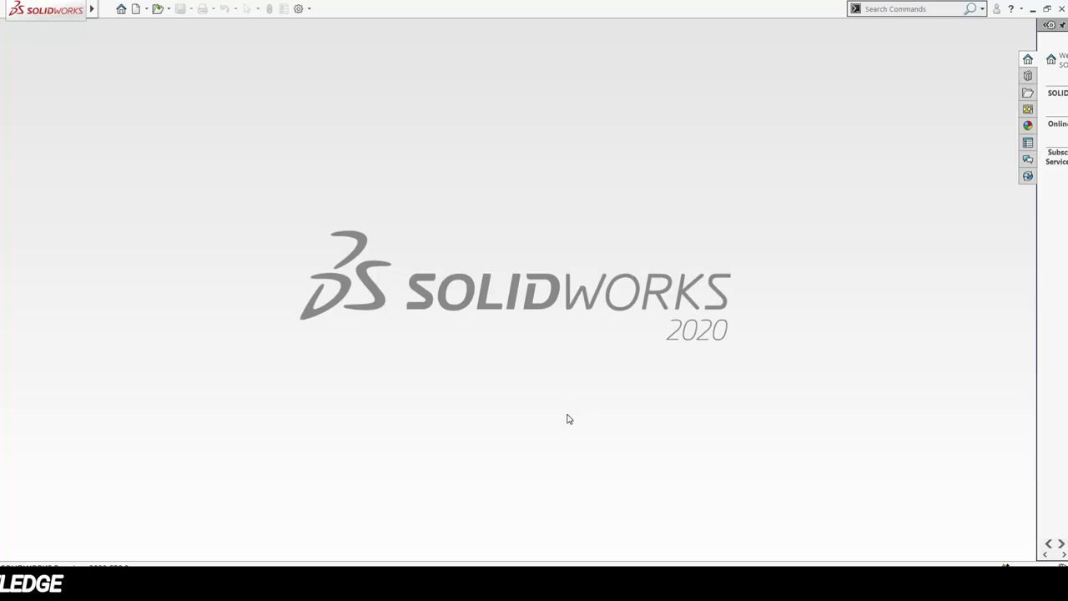
key(ctrl+n)
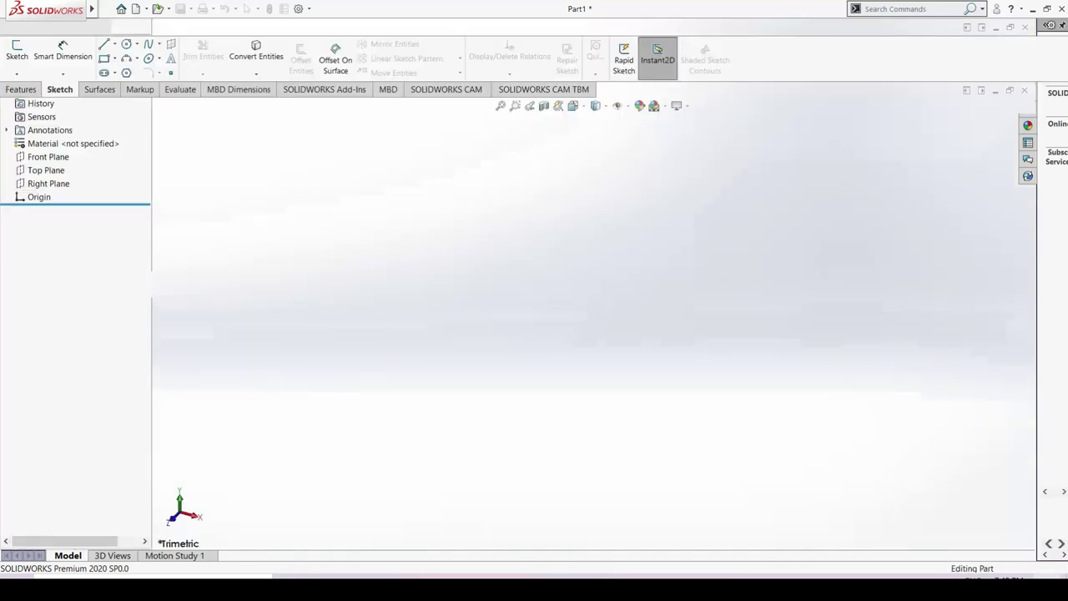
click(1038, 568)
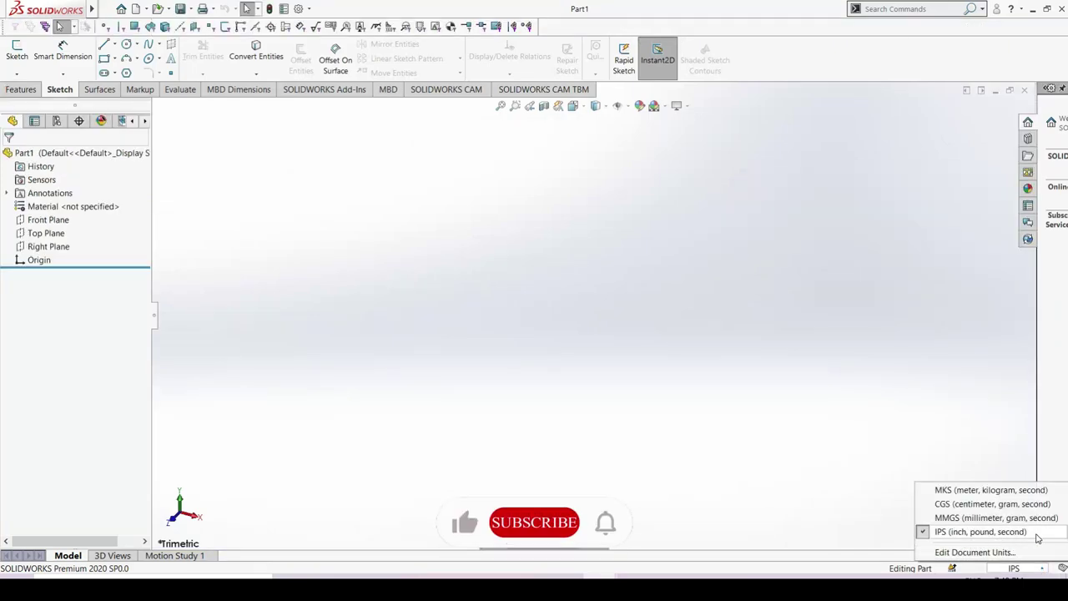
click(831, 502)
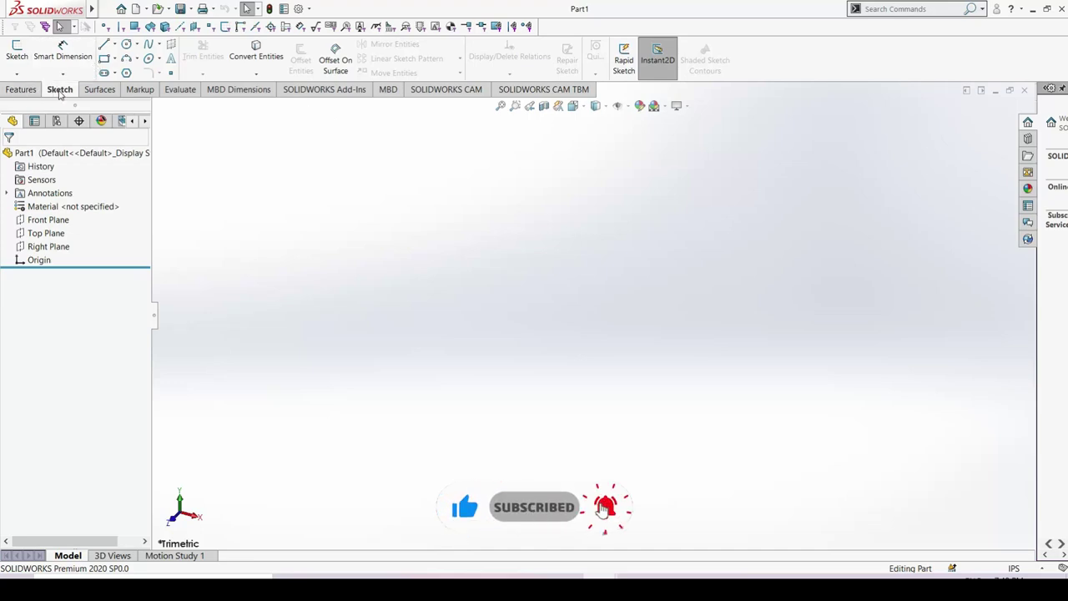
Step: Sketch a corner rectangle from the origin on the Front Plane
click(16, 52)
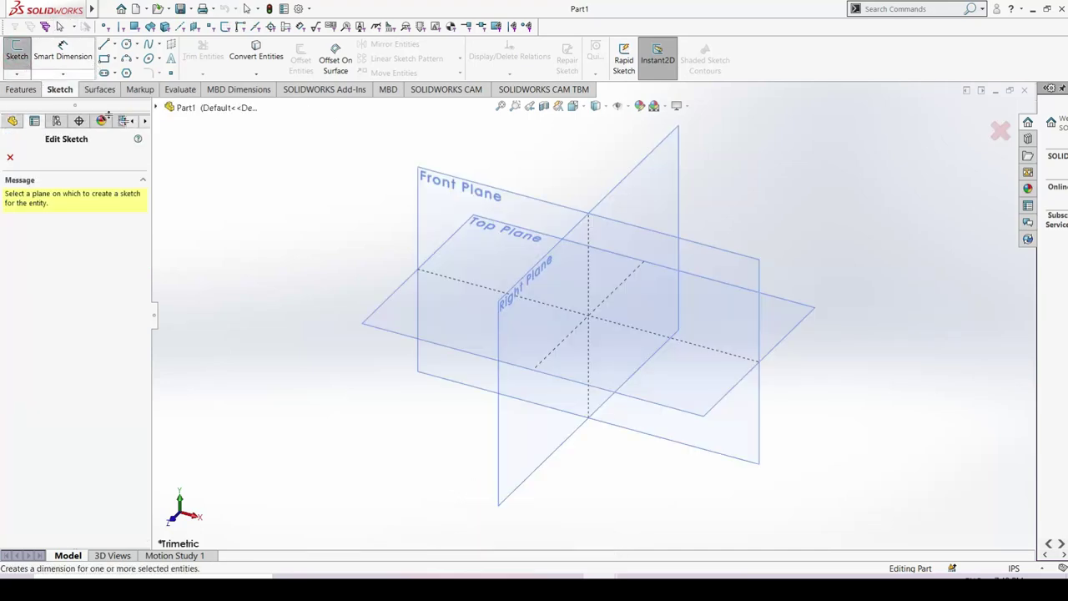
click(437, 191)
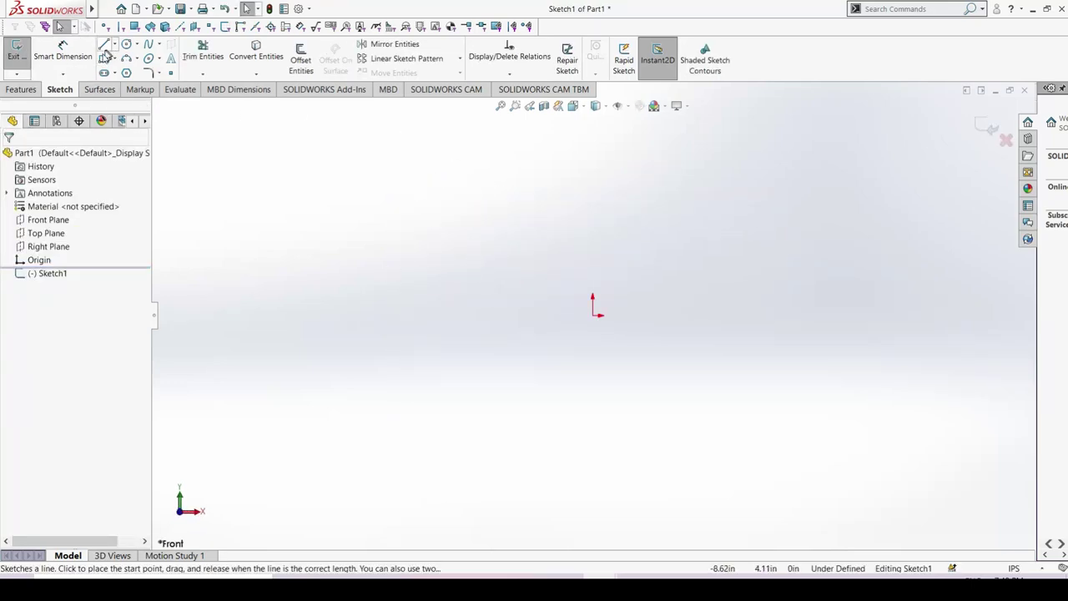
click(105, 58)
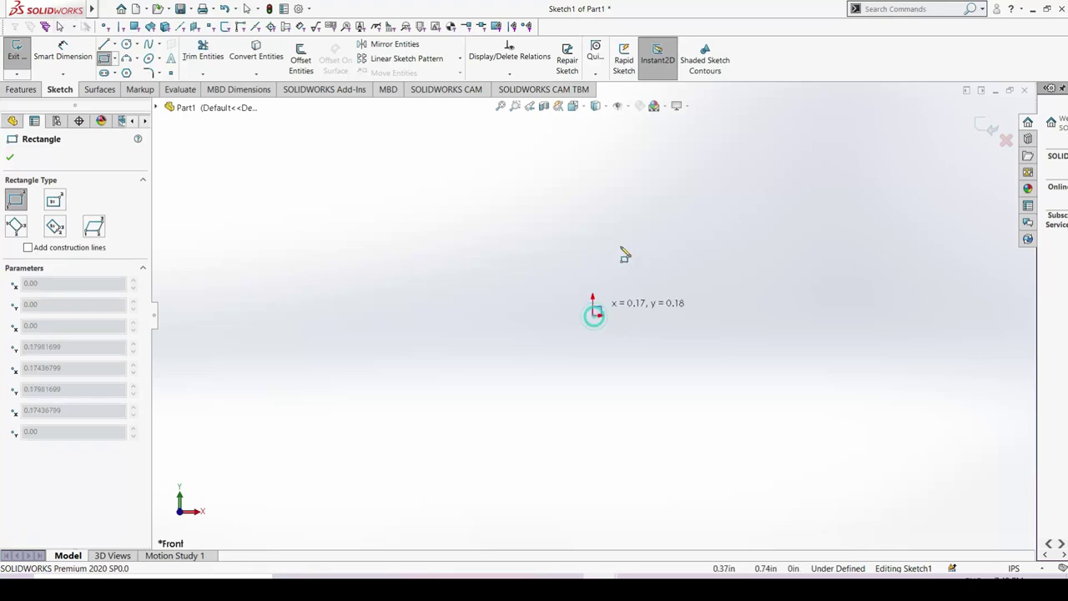
click(688, 164)
key(Escape)
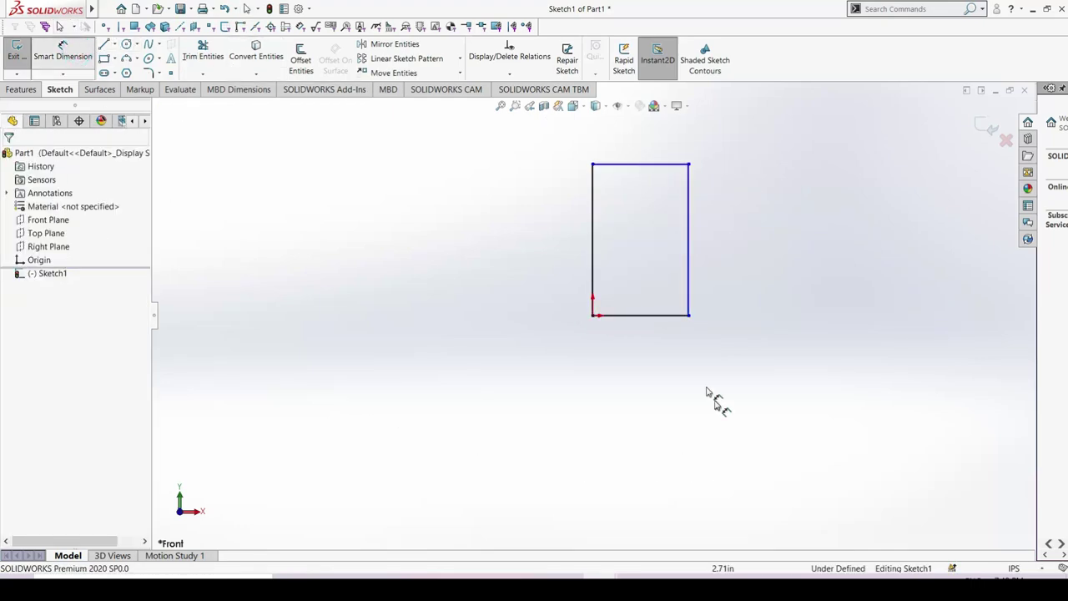
Step: Dimension the rectangle 36 wide by 72 tall and exit the sketch
click(654, 359)
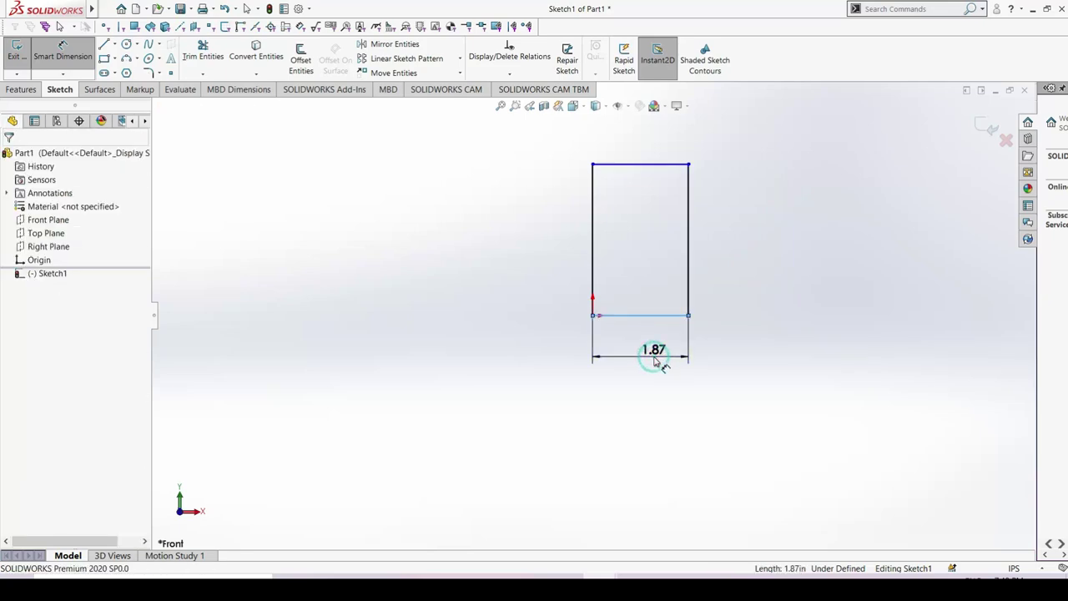
text(=)
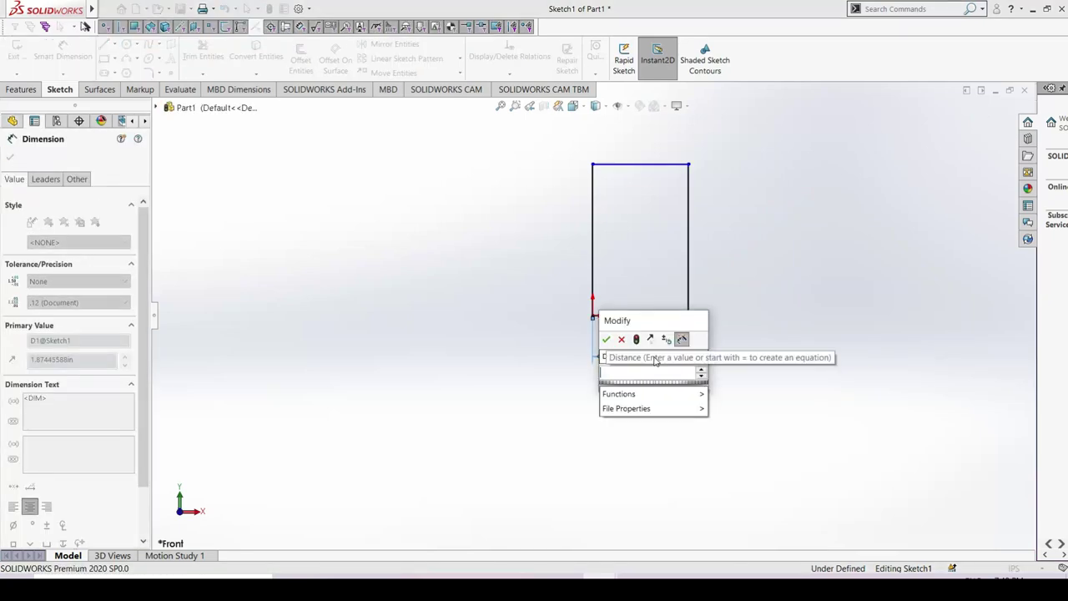
text(36)
key(Return)
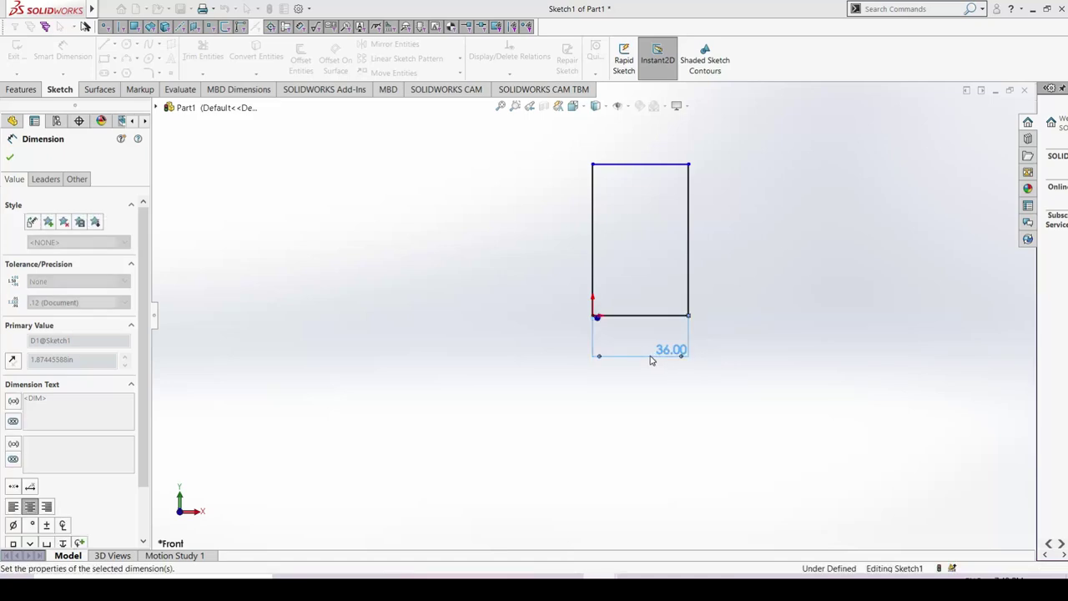
click(591, 229)
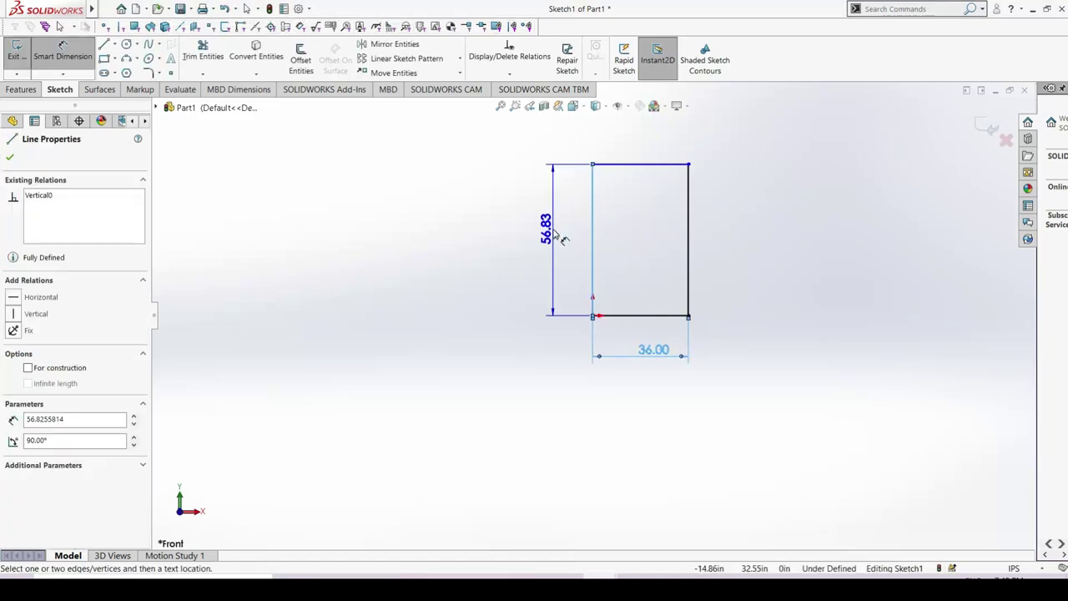
click(553, 234)
text(72)
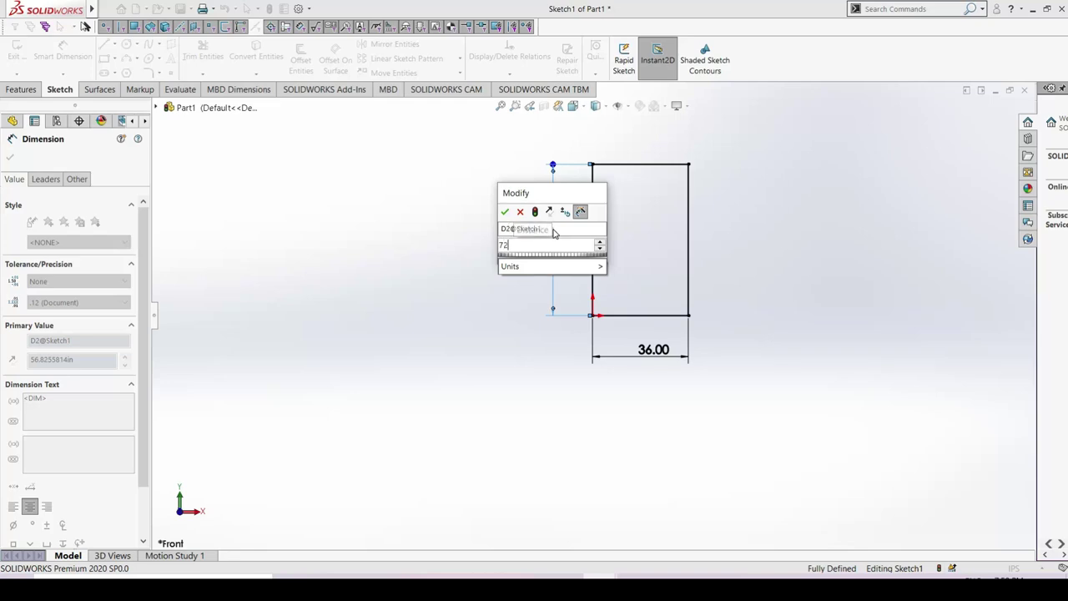
key(Escape)
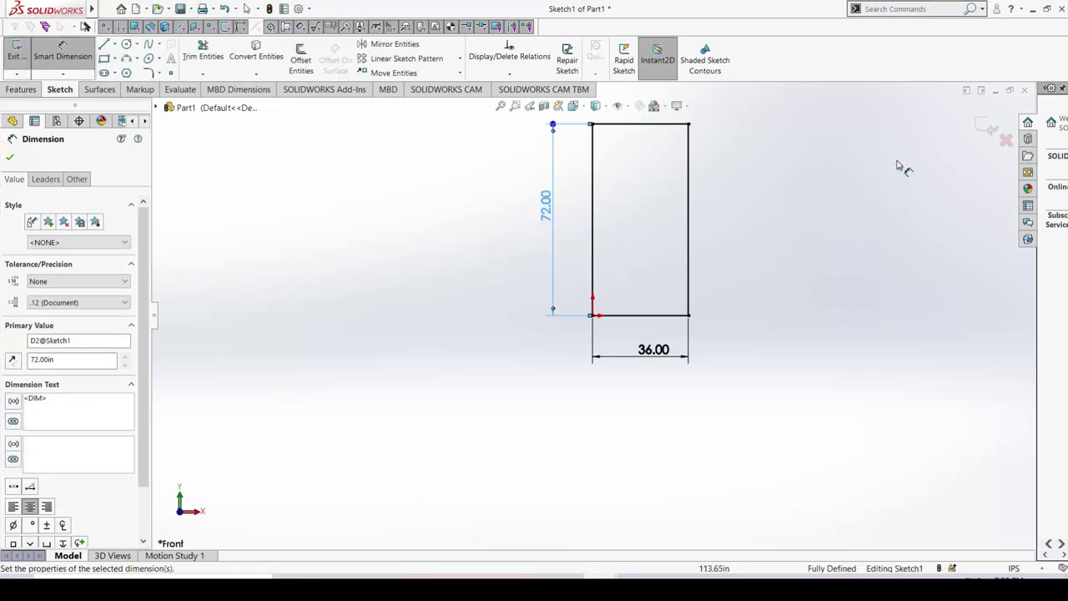
click(984, 129)
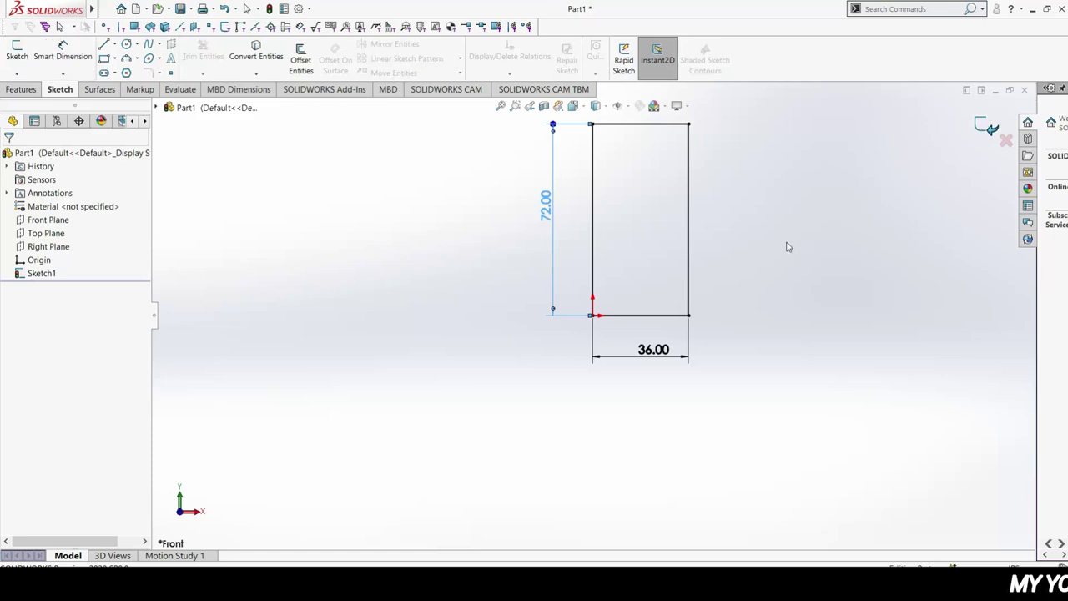
Step: Extrude the 36 × 72 rectangle 23 in deep into a solid block
click(5, 93)
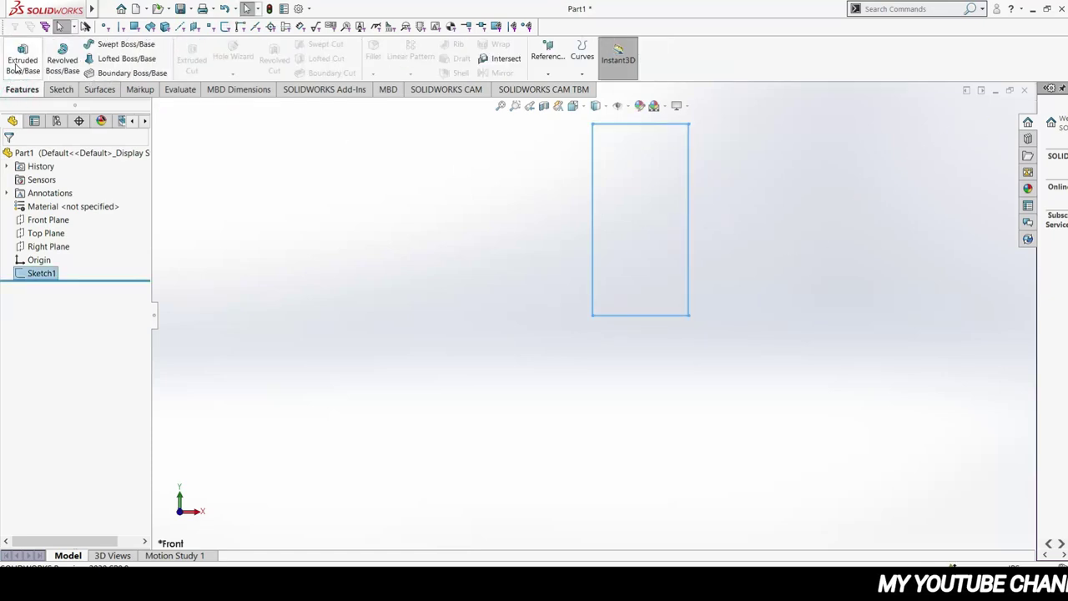
click(23, 60)
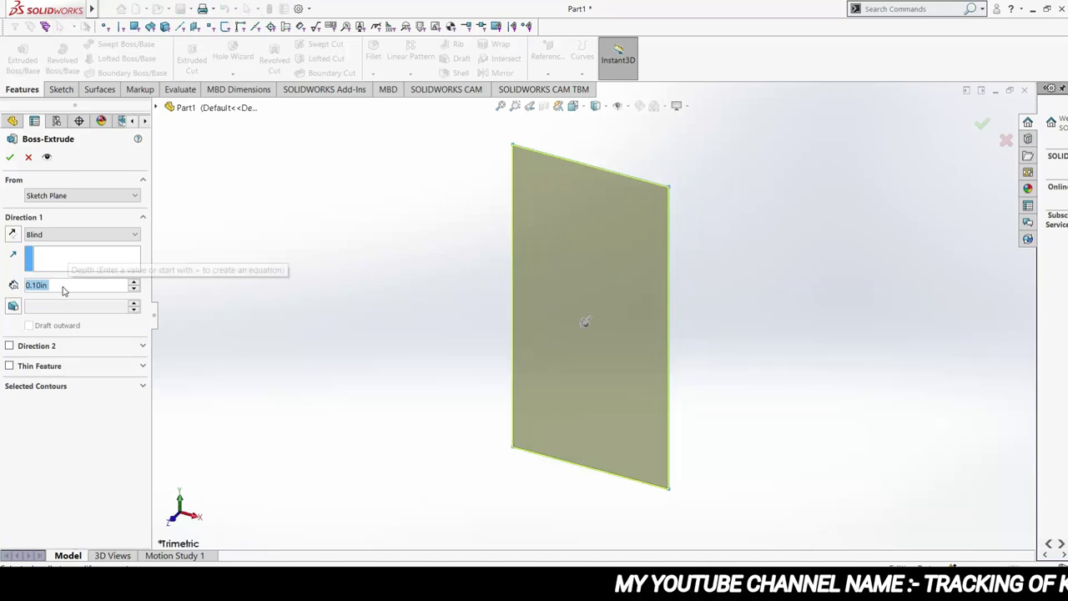
key(BackSpace)
text(23)
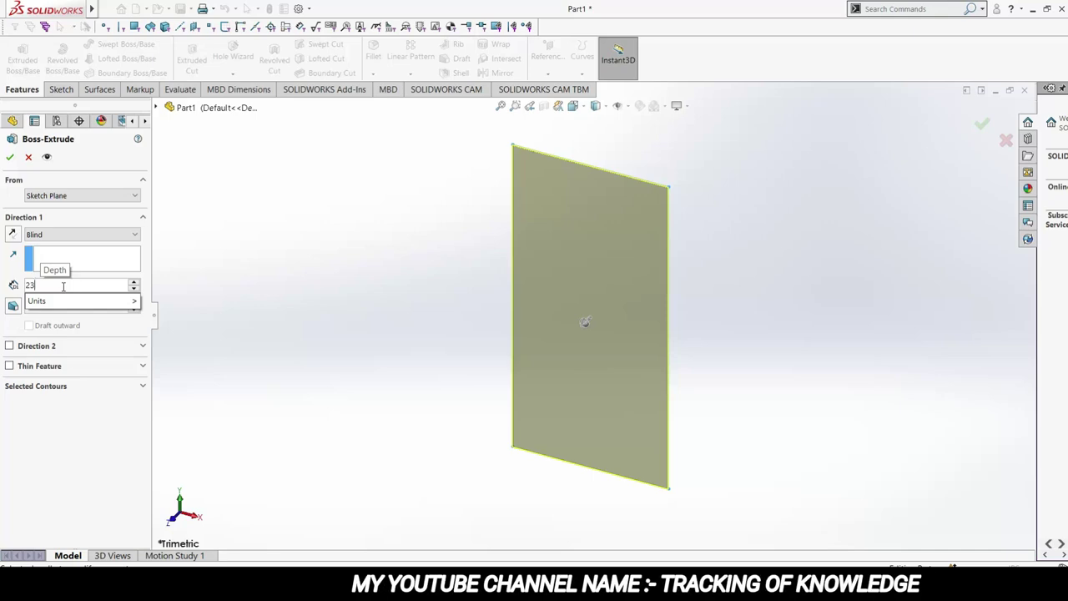
key(Return)
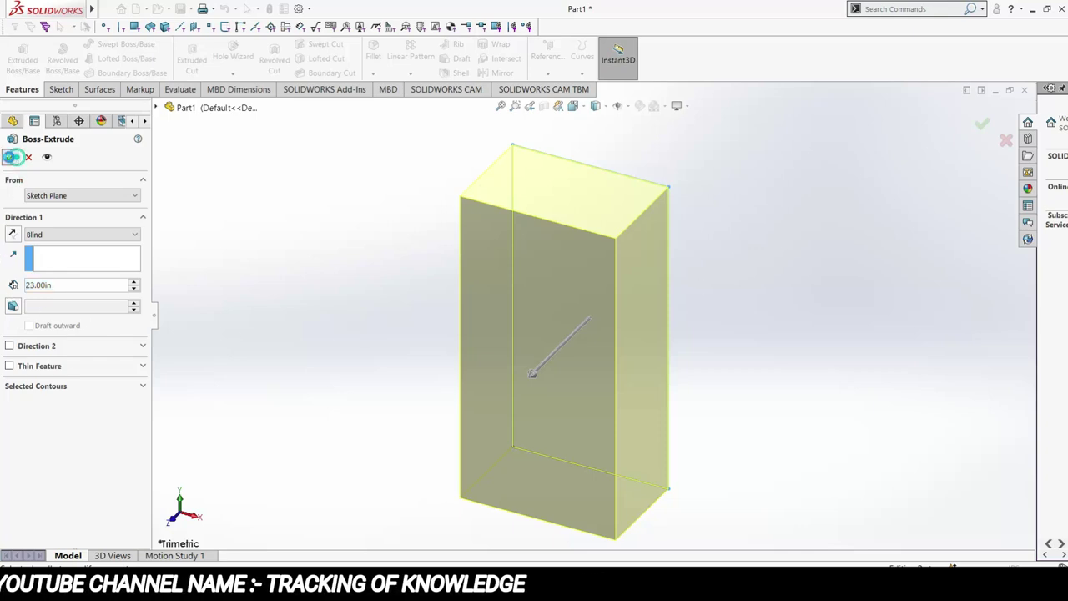
click(10, 157)
click(887, 281)
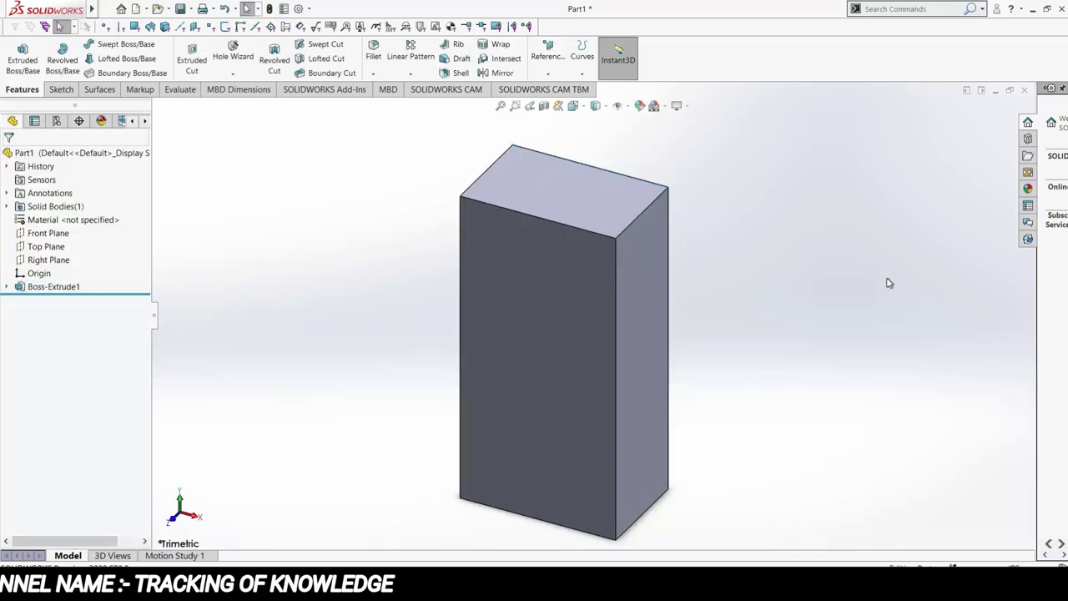
middle_drag(887, 281, 875, 262)
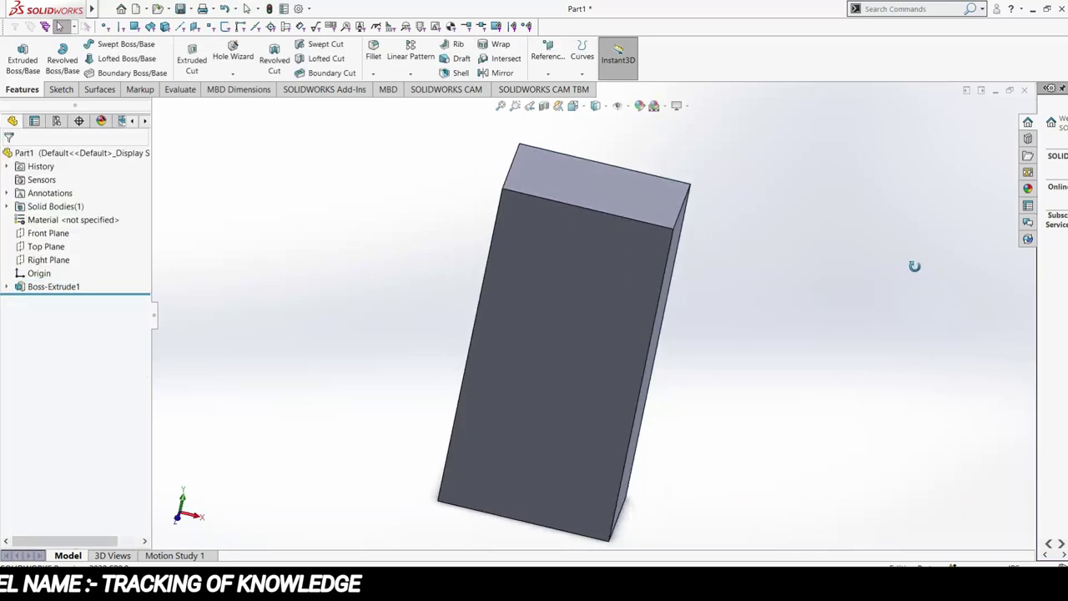
Step: Shell the block to 0.75 in walls with the front face removed
click(454, 72)
click(505, 312)
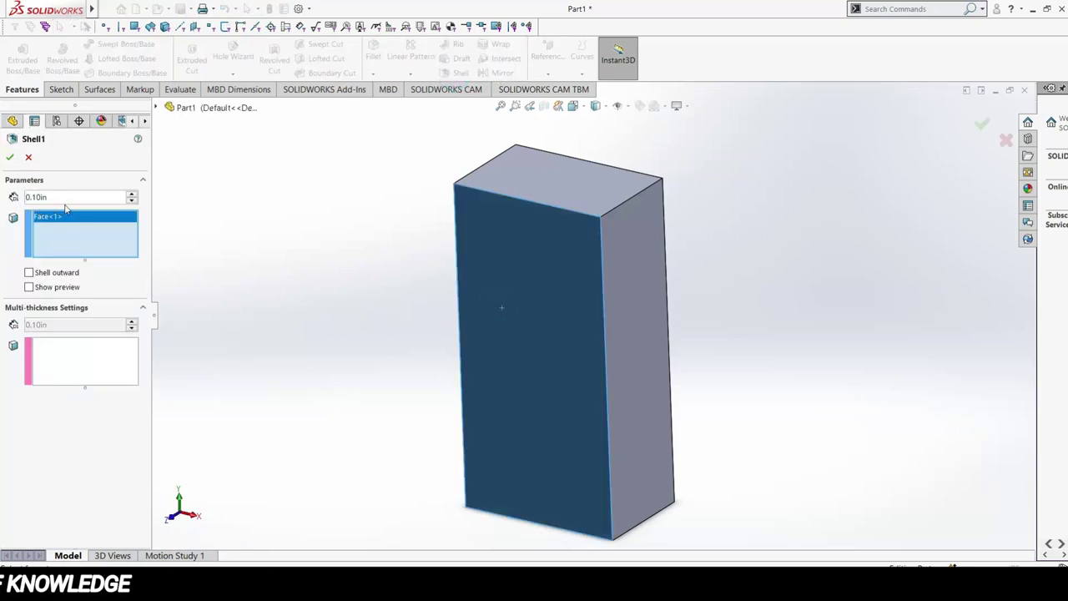
key(BackSpace)
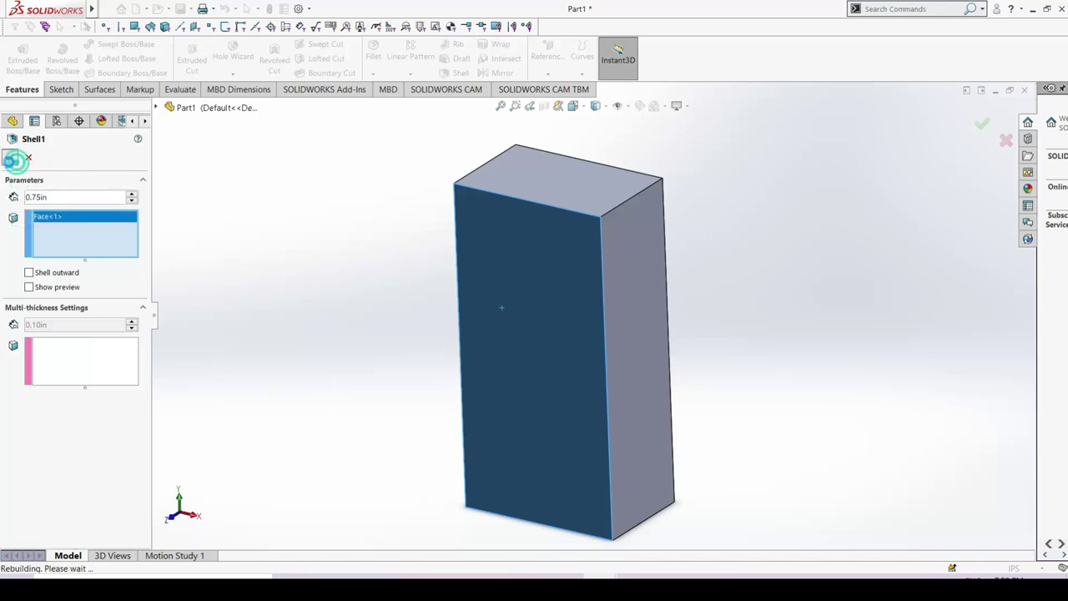
mouse_move(430, 281)
middle_down()
mouse_move(420, 255)
mouse_move(388, 241)
mouse_move(467, 241)
mouse_move(400, 251)
mouse_move(468, 250)
mouse_move(417, 254)
middle_up()
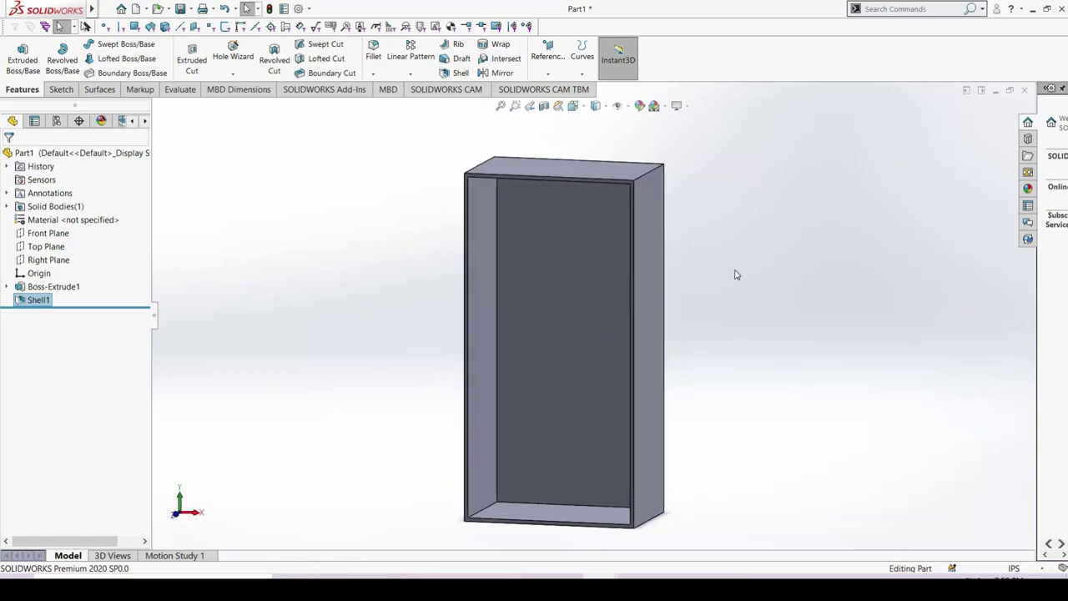
middle_drag(736, 278, 651, 238)
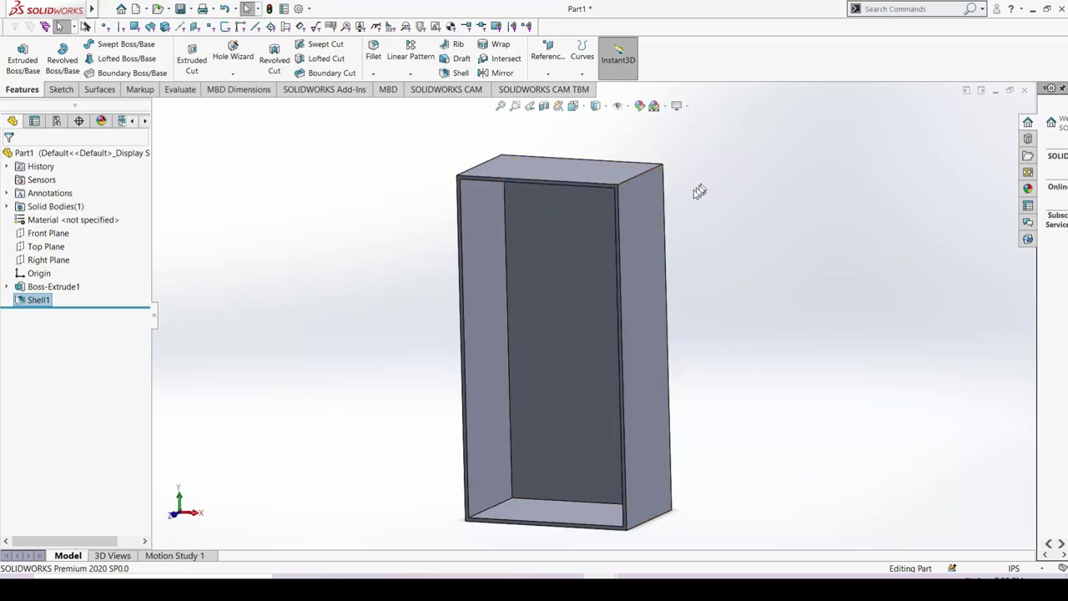
middle_drag(699, 191, 582, 195)
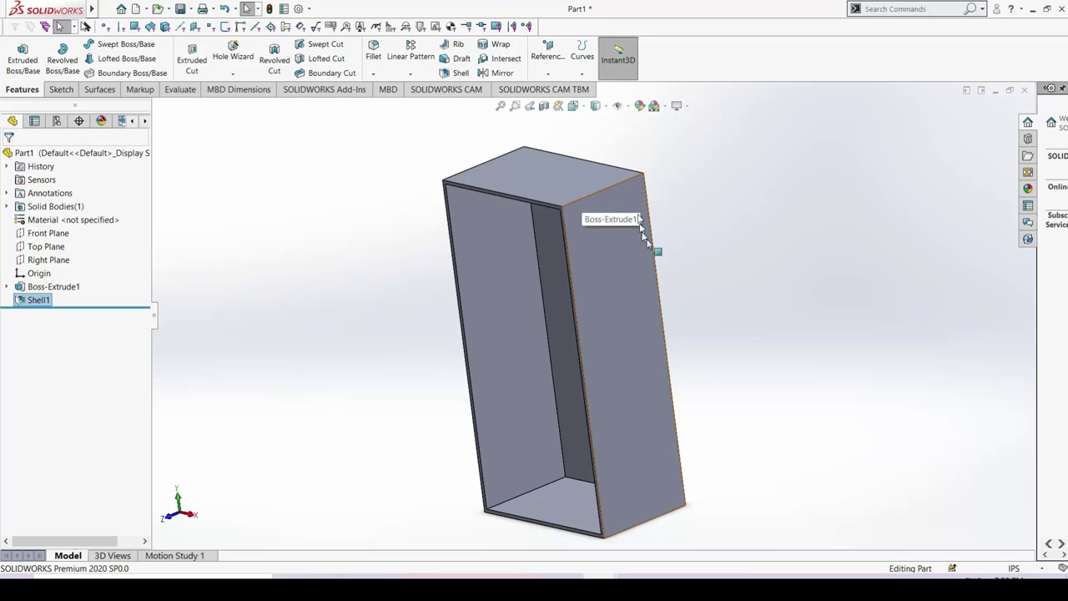
mouse_move(748, 251)
middle_down()
mouse_move(787, 226)
mouse_move(627, 136)
middle_up()
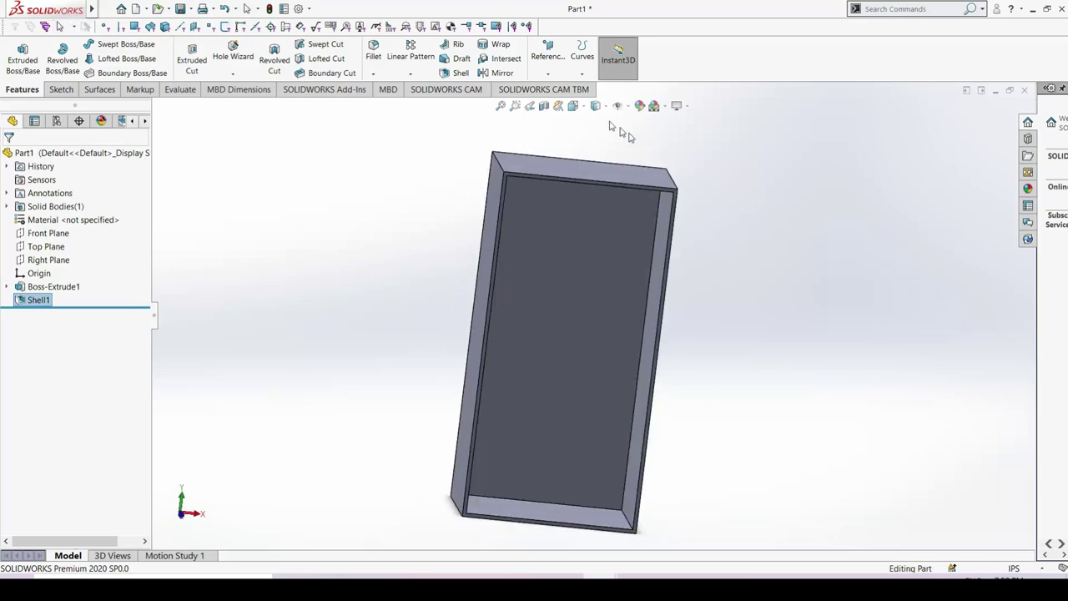
Step: Create Plane1 offset 3.00 in (flipped) from the cabinet's front face
click(549, 60)
click(558, 88)
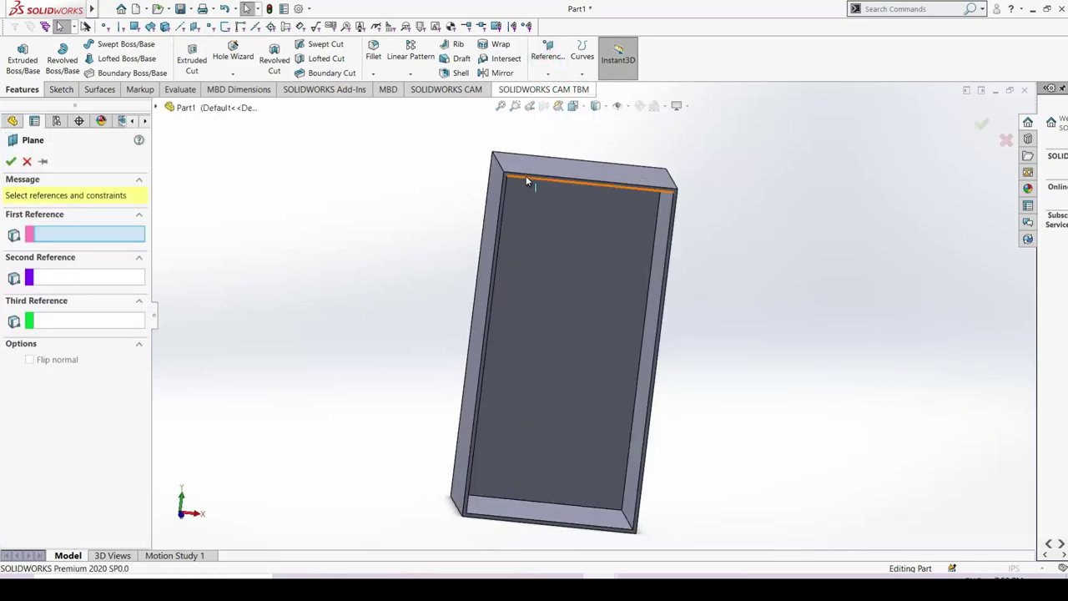
scroll(526, 180, down, 3)
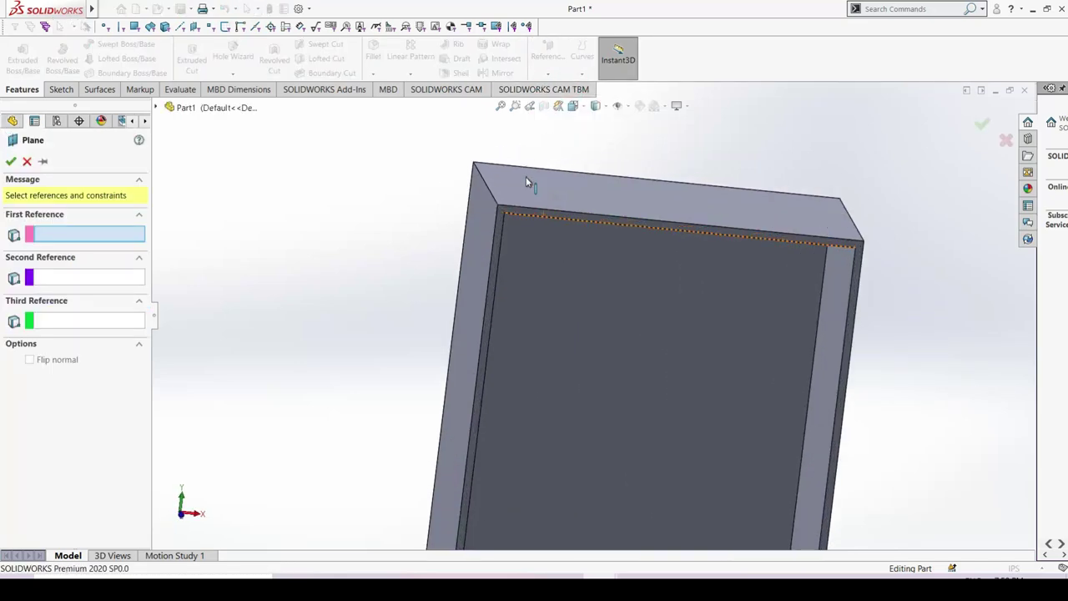
click(504, 215)
middle_drag(314, 340, 337, 359)
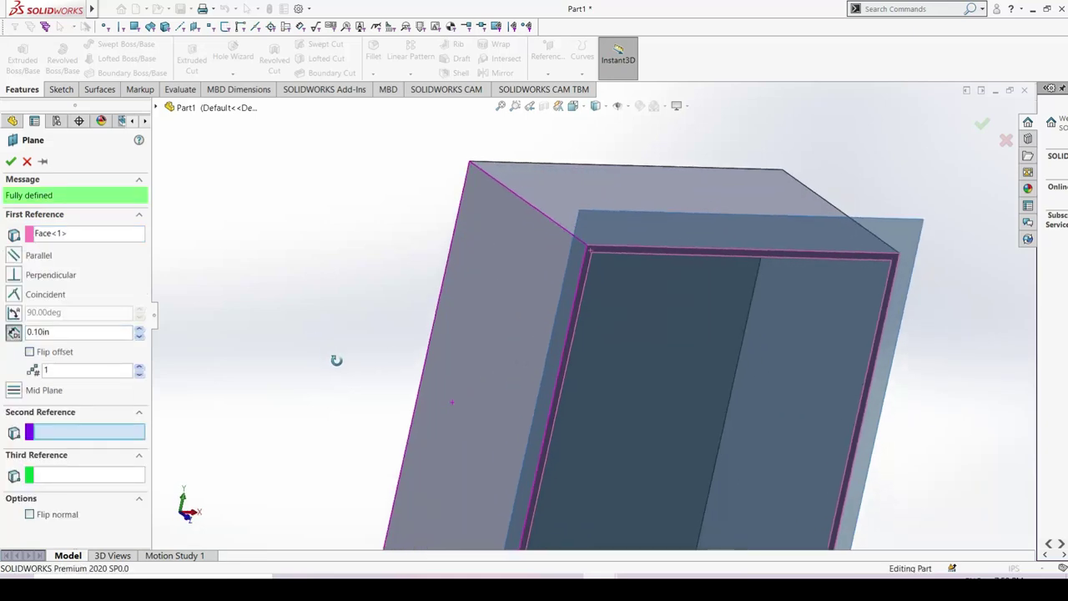
drag(58, 331, 20, 336)
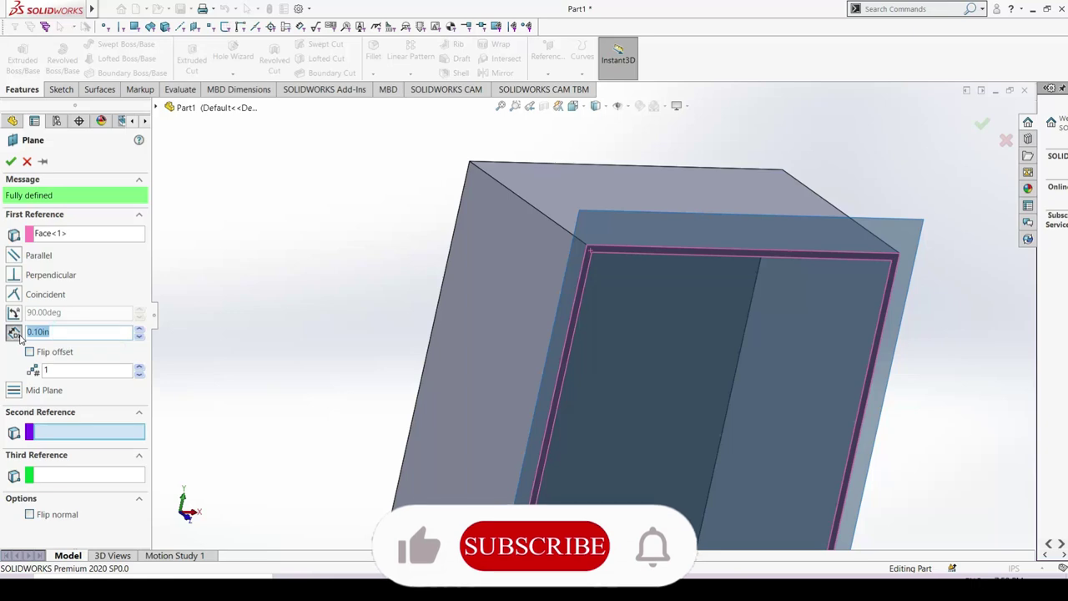
text(3)
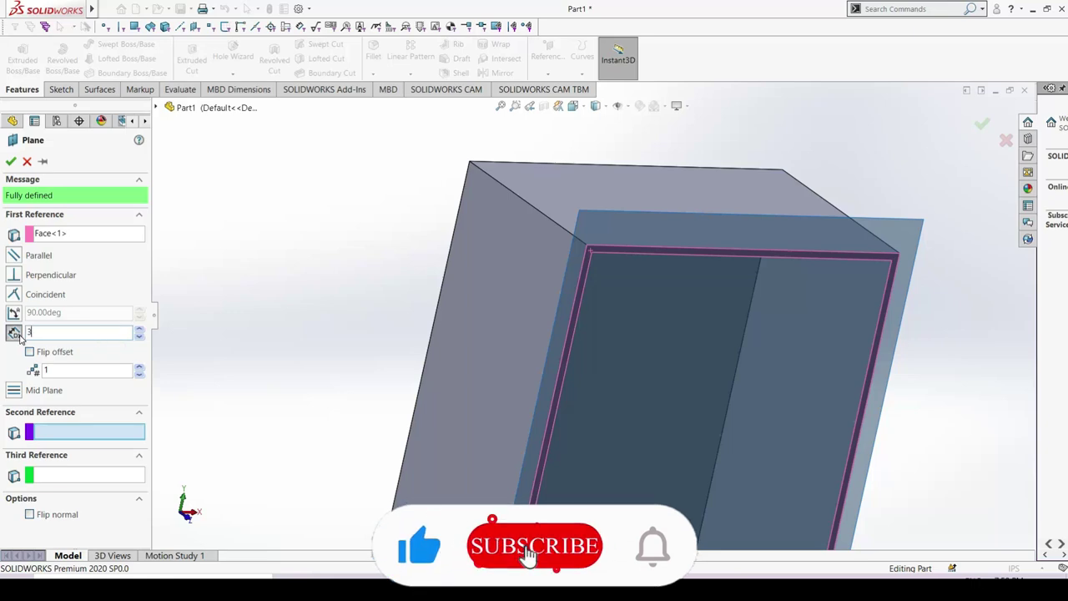
key(Return)
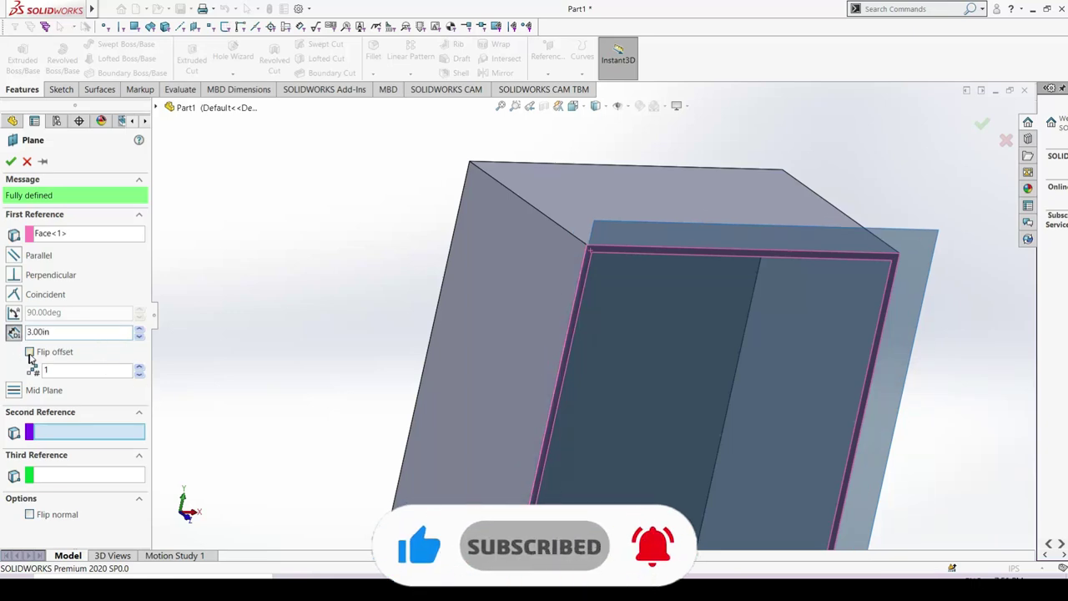
click(14, 162)
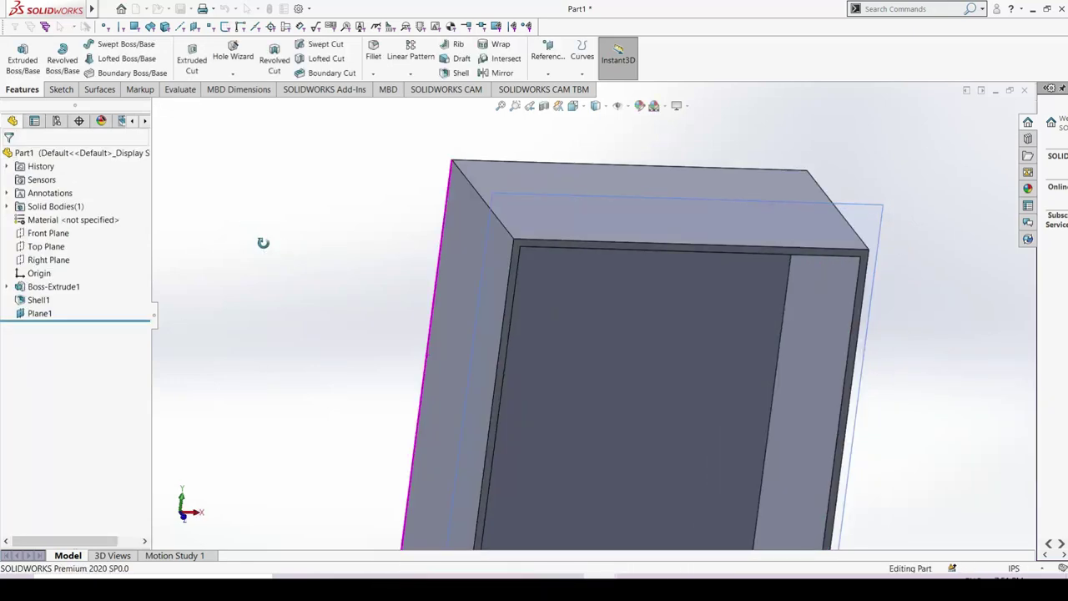
Step: Rotate toward a front view and select Plane1
mouse_move(292, 249)
middle_down()
mouse_move(703, 387)
mouse_move(763, 377)
middle_up()
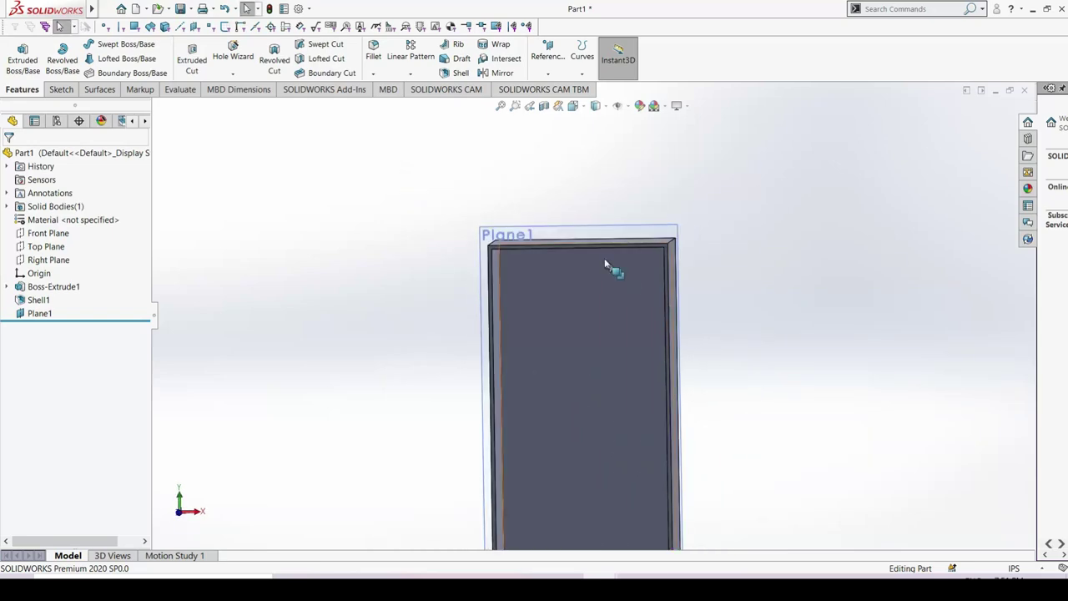
click(591, 239)
click(634, 206)
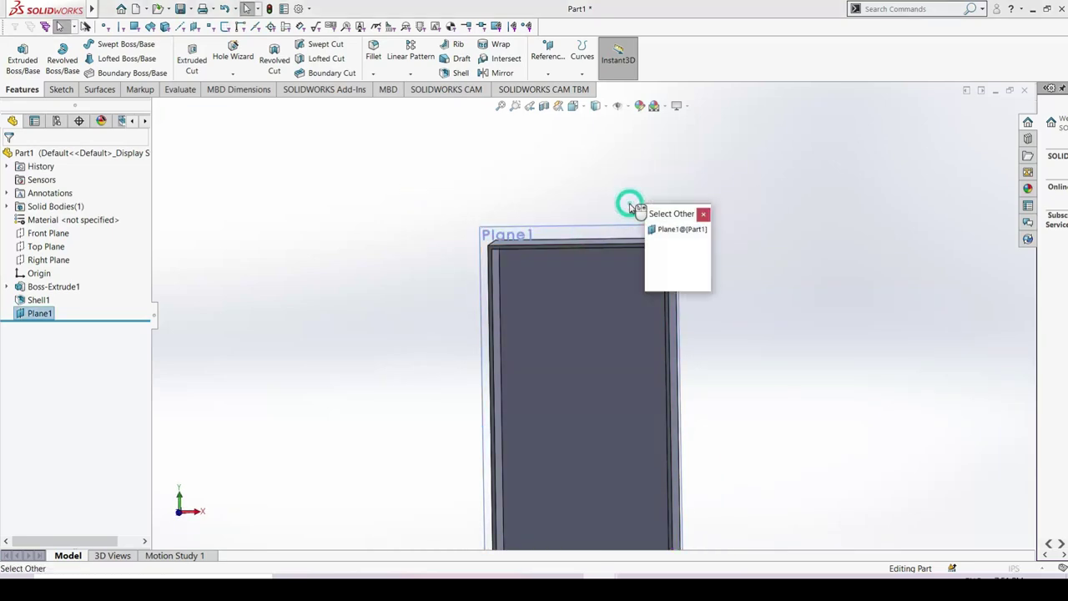
click(704, 215)
Step: Start a sketch on Plane1 with a vertical centerline from top to bottom edge
click(632, 228)
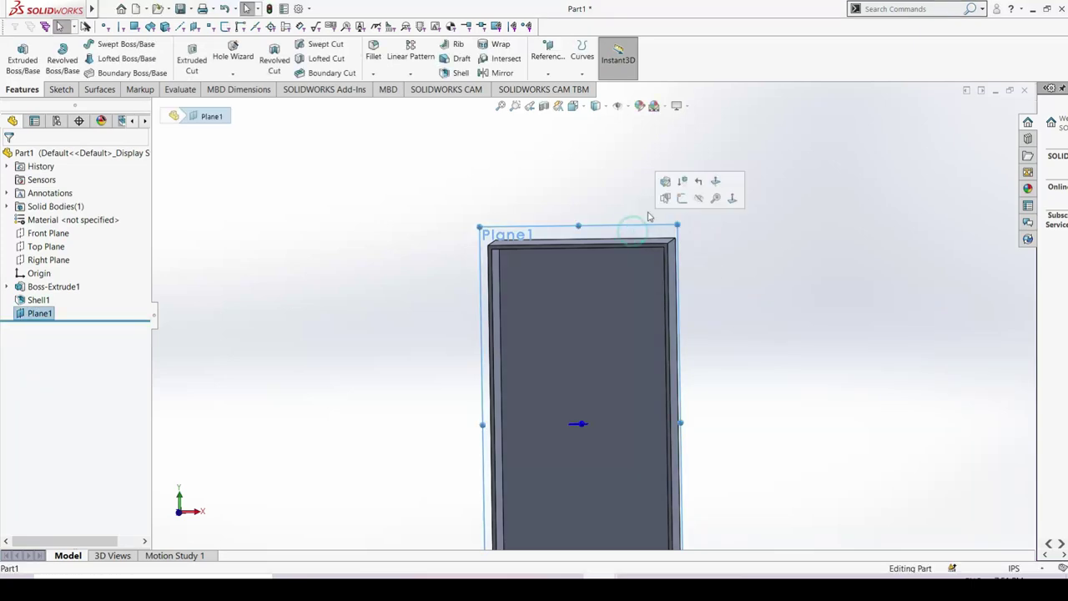
click(682, 200)
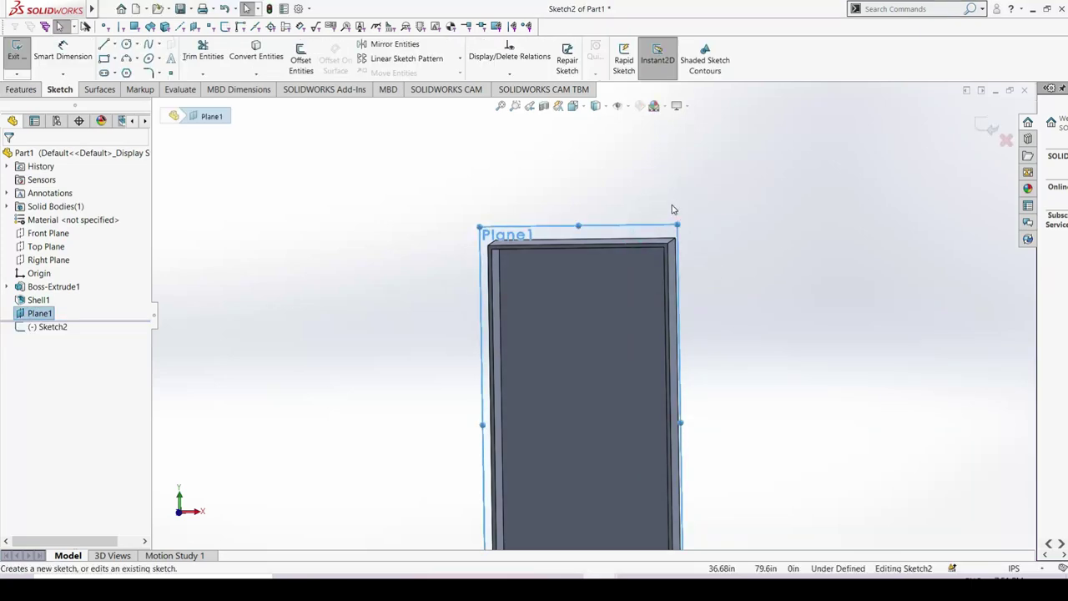
click(775, 187)
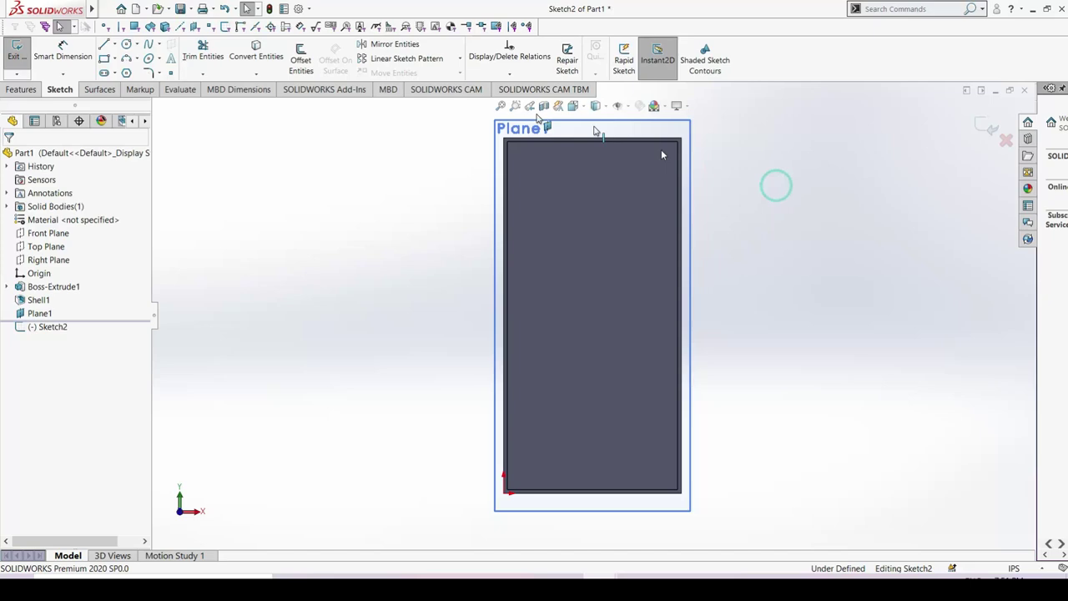
click(115, 46)
click(125, 72)
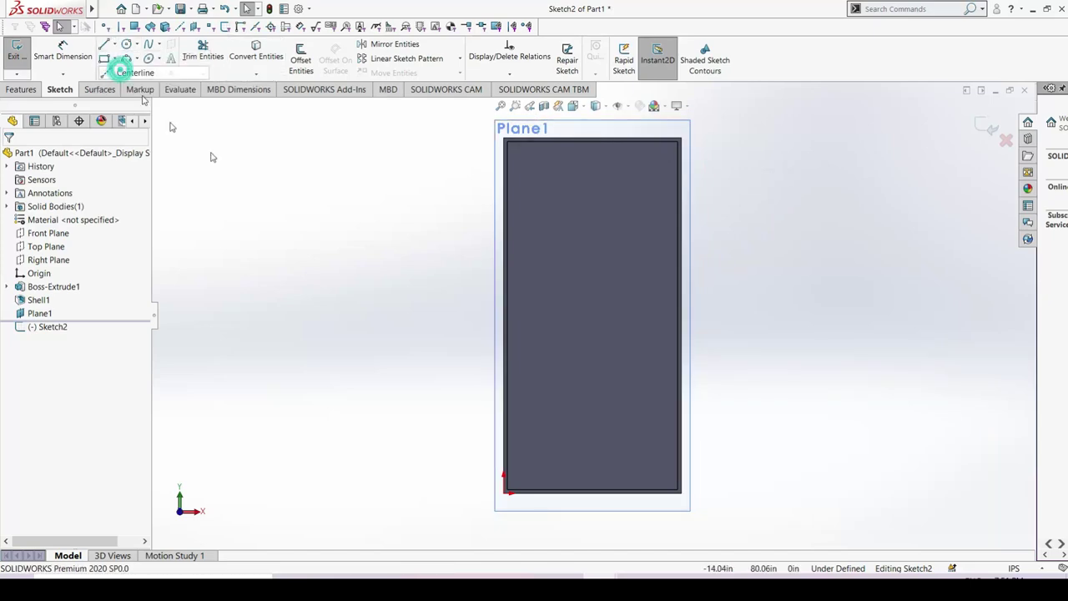
click(592, 143)
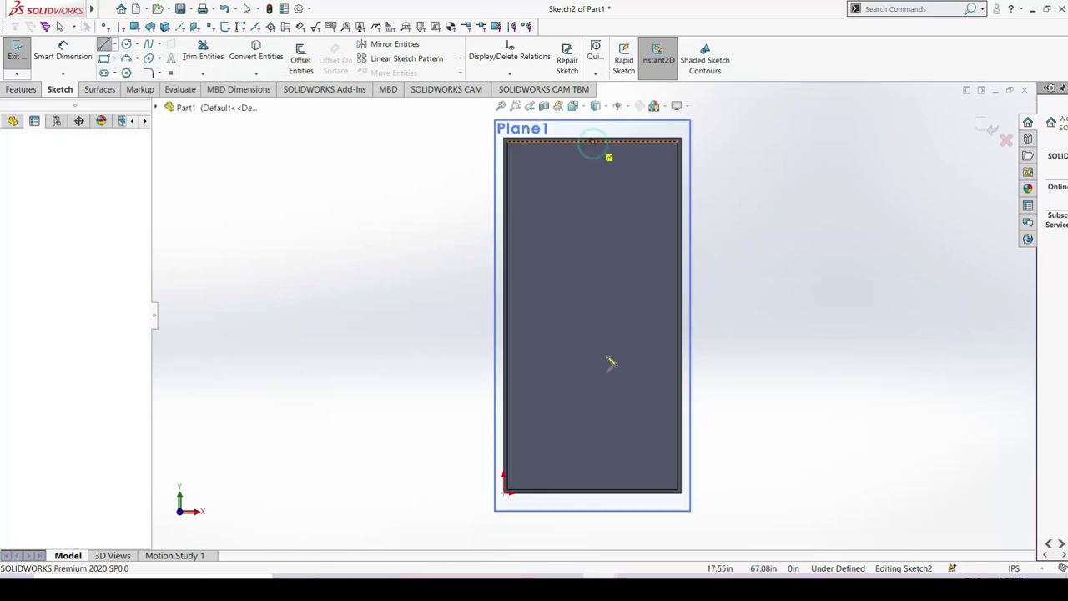
click(592, 490)
key(Escape)
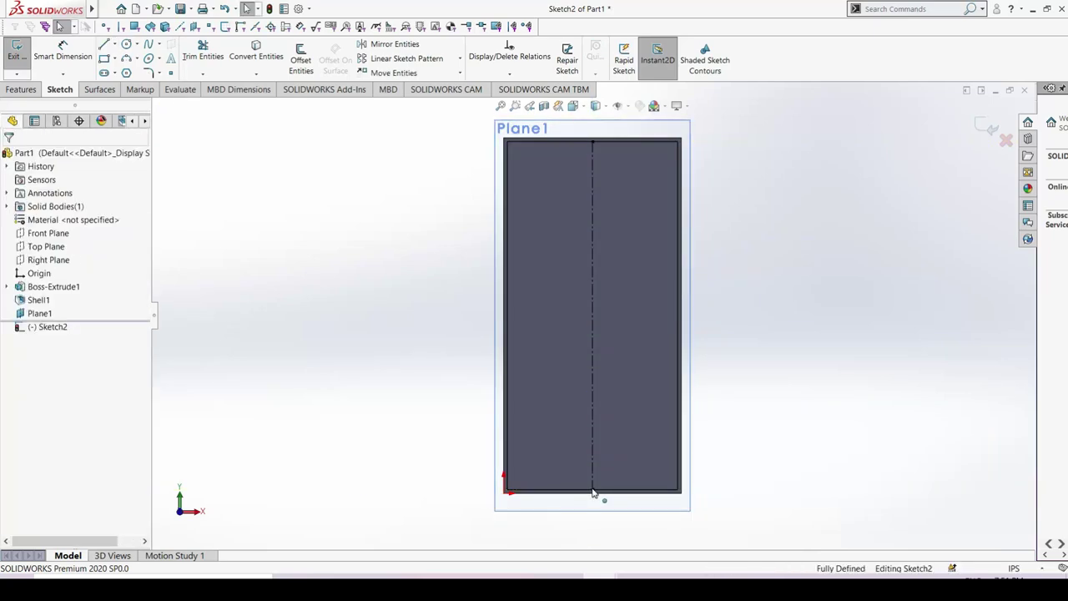
Step: Add a horizontal centerline spanning the left edge to the right edge
click(114, 46)
click(120, 58)
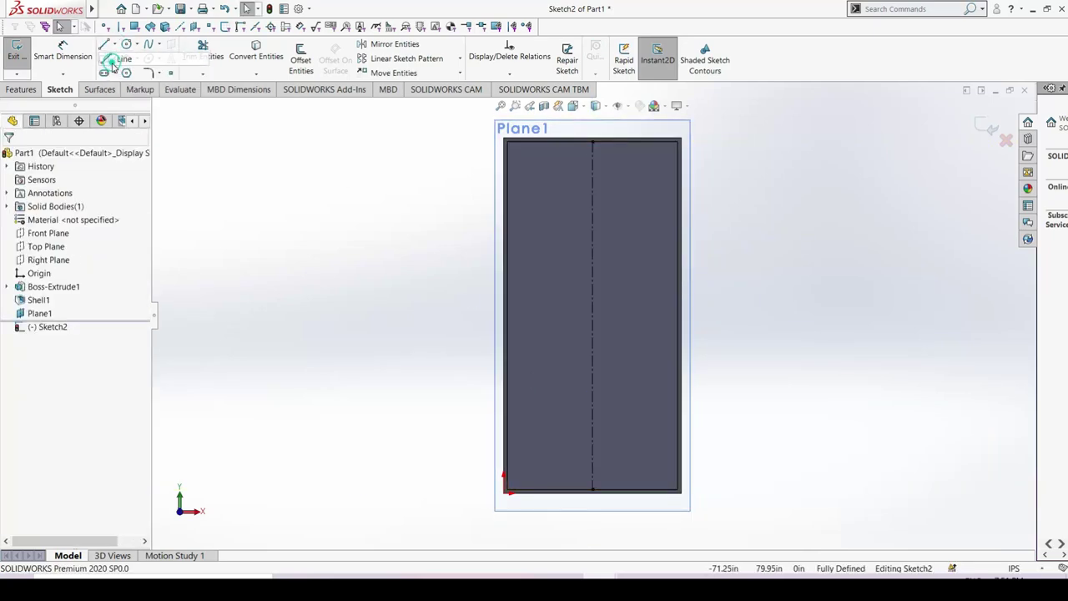
click(116, 47)
click(119, 72)
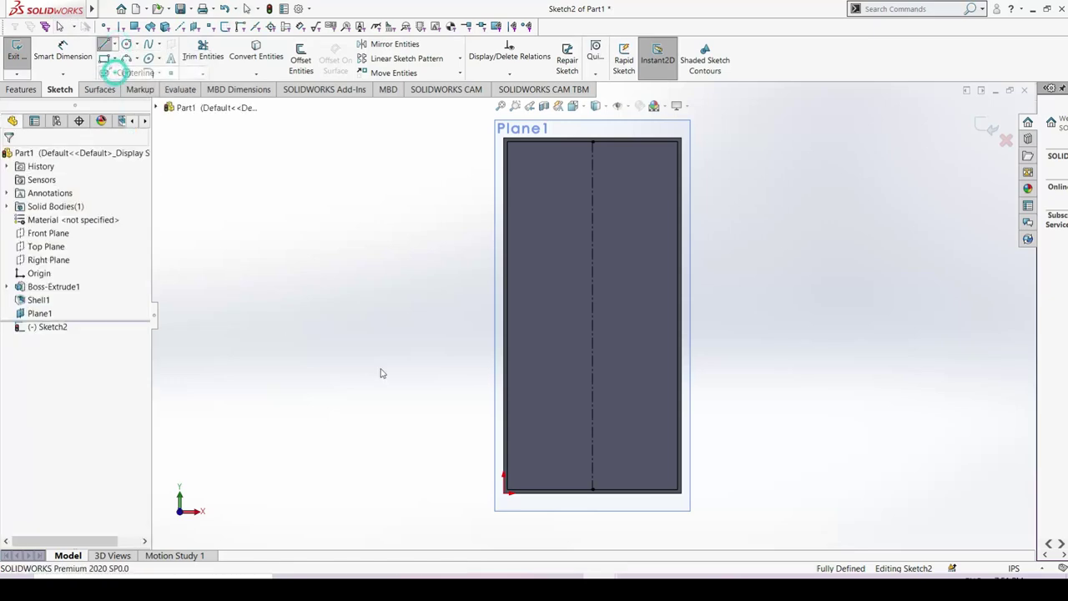
click(508, 358)
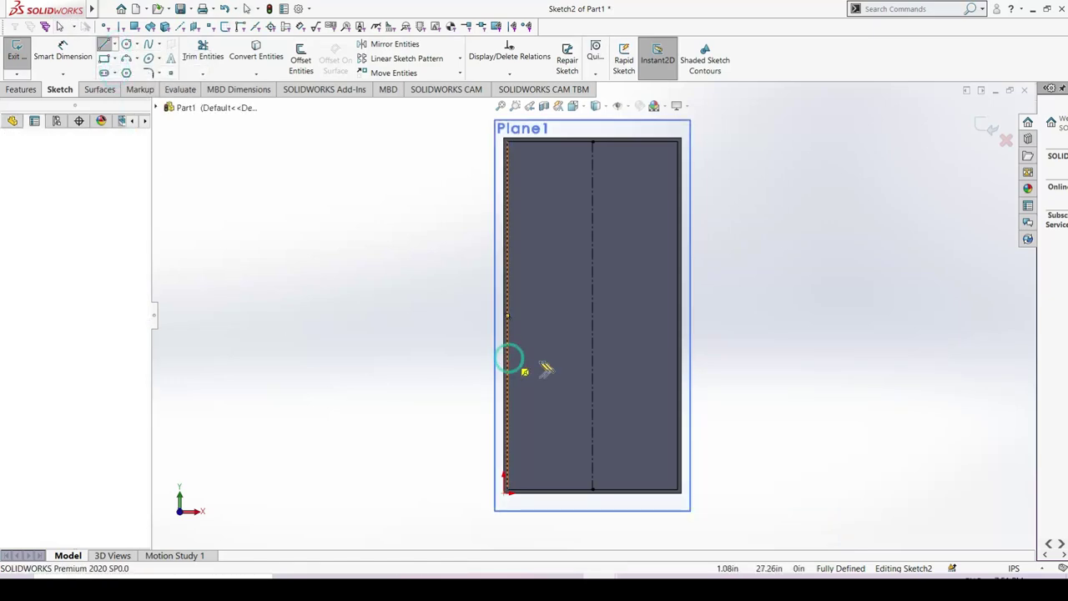
click(682, 359)
key(Escape)
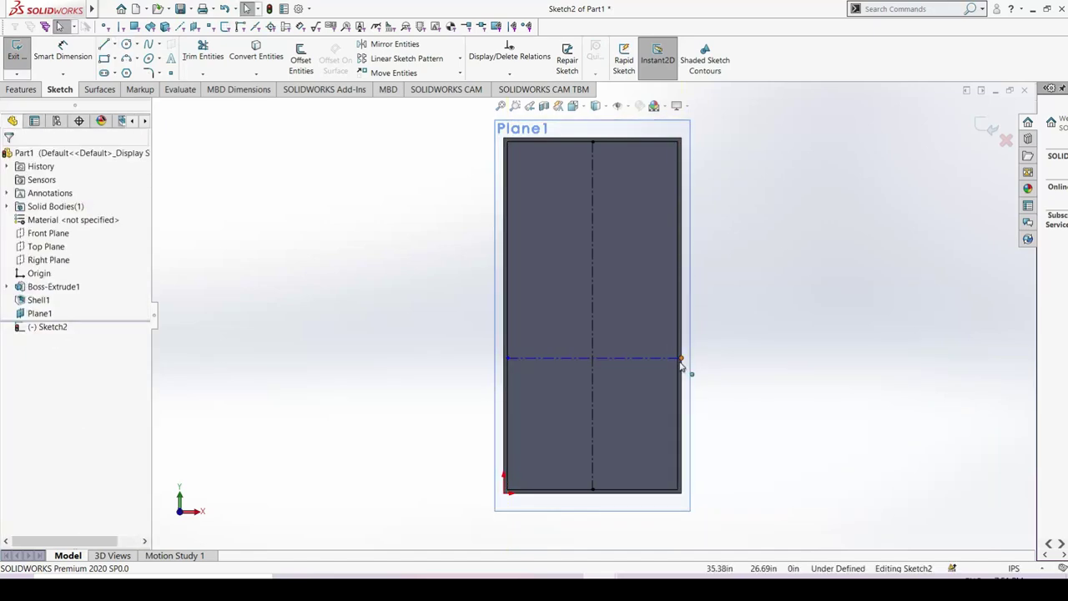
Step: Dimension the horizontal centerline 39.00 in below the top edge
click(682, 358)
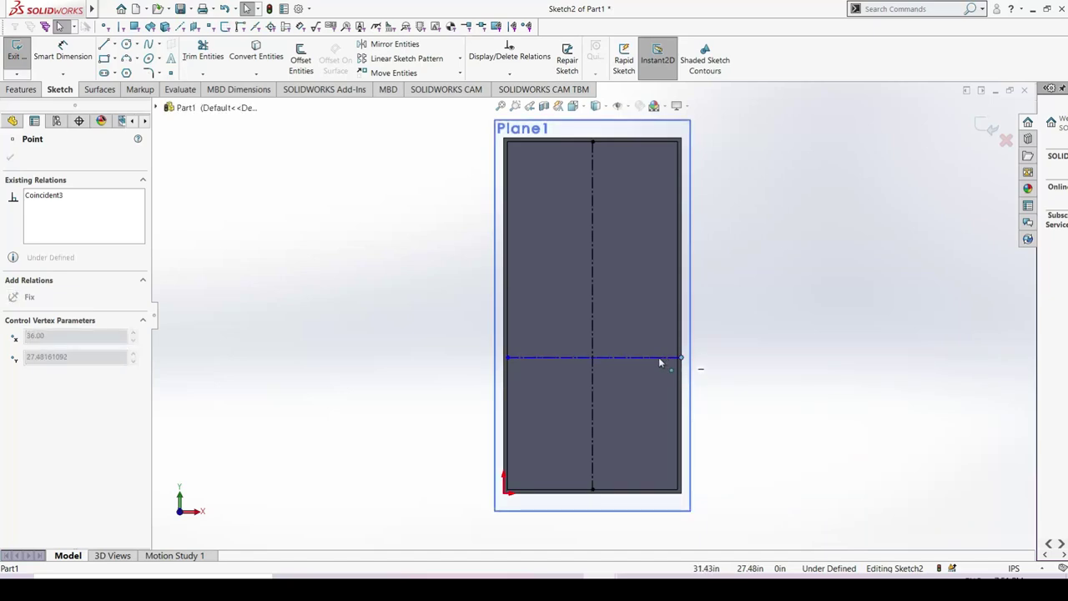
click(847, 354)
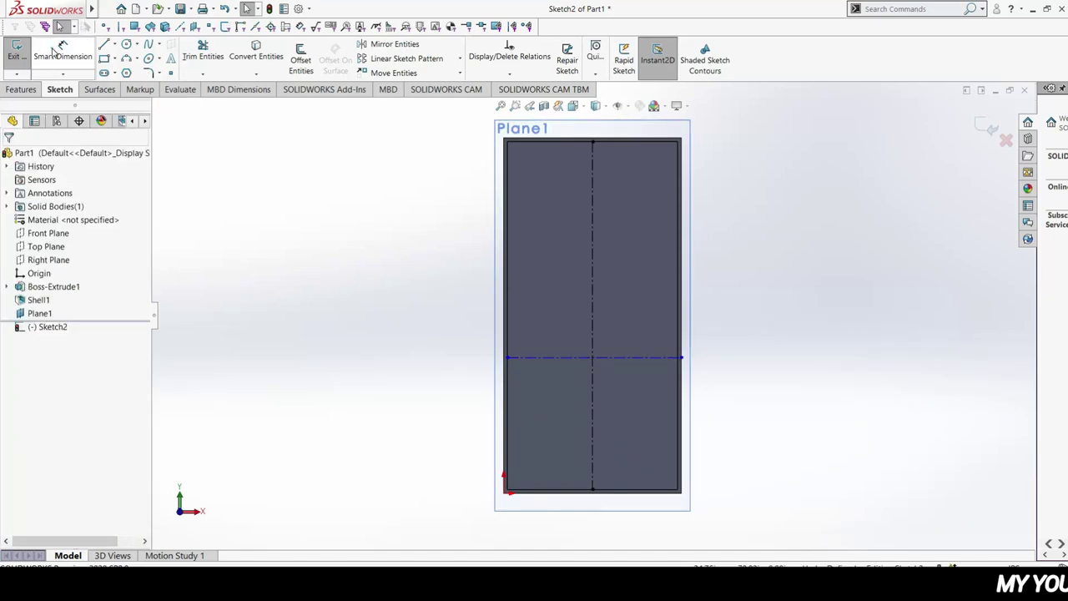
click(544, 140)
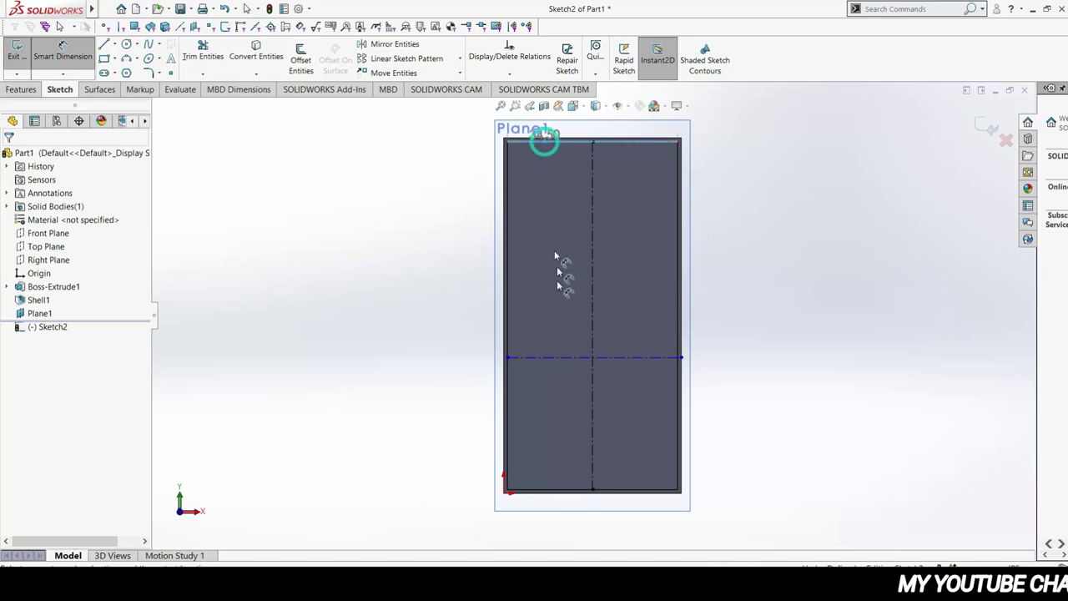
click(558, 359)
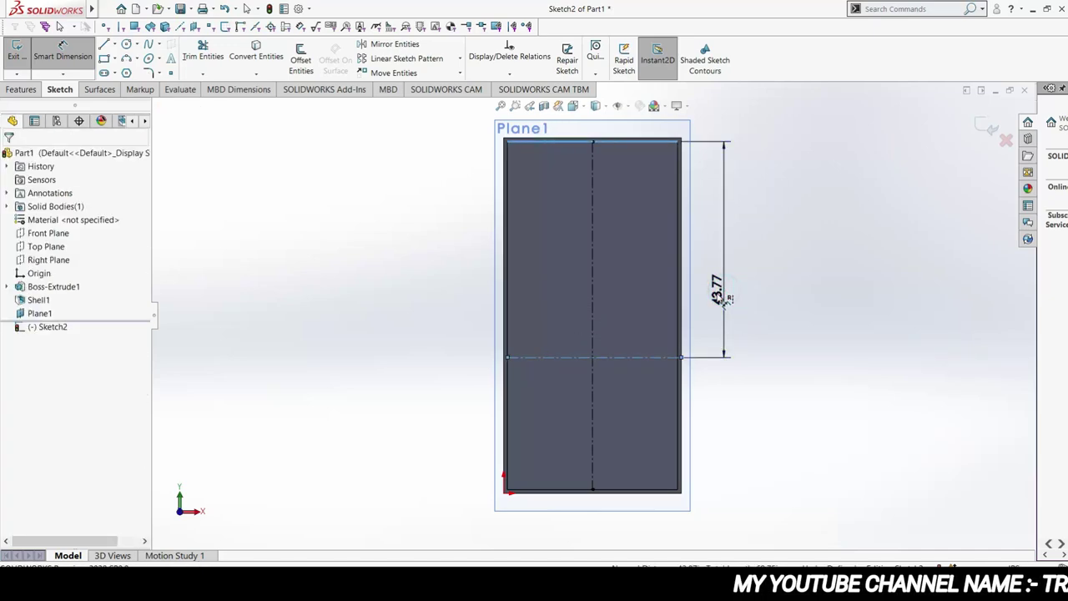
click(727, 305)
text(43.76838908in)
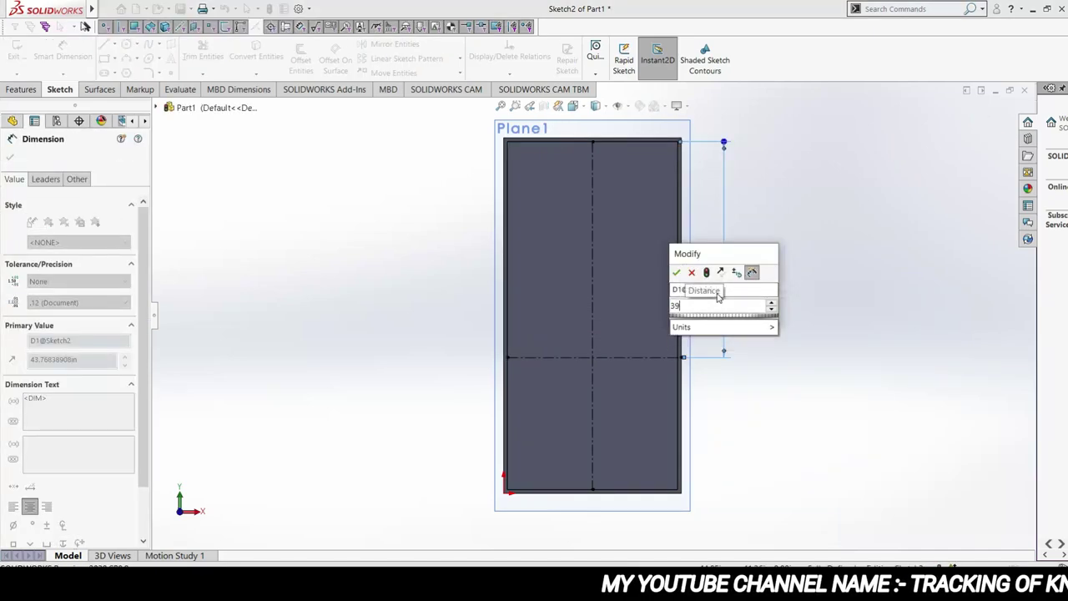
key(Return)
key(Escape)
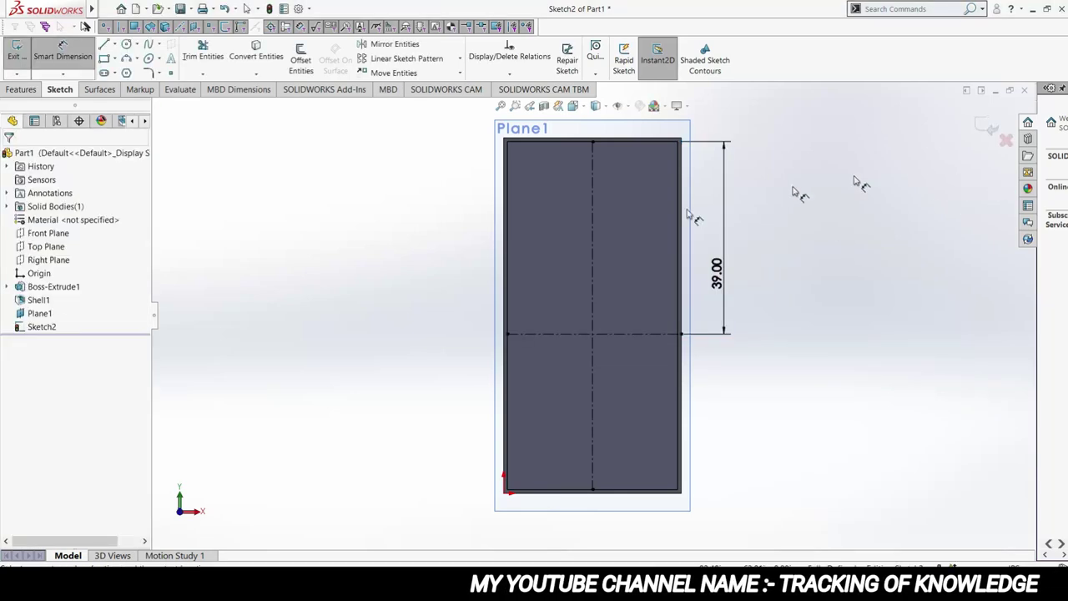
Step: Draw two horizontal shelf lines from the vertical centerline to the right edge
click(104, 43)
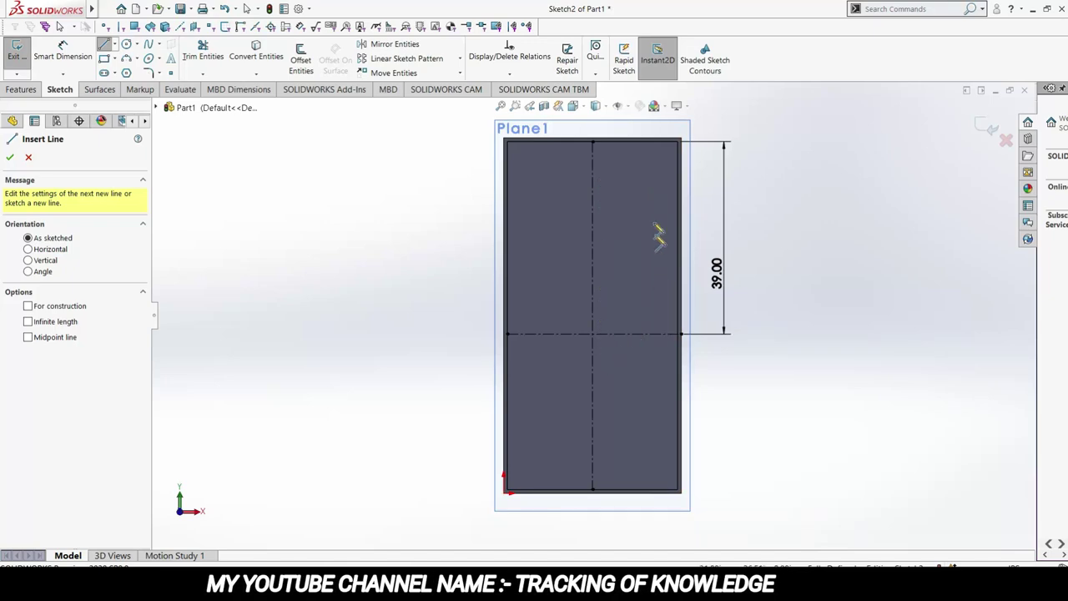
click(592, 210)
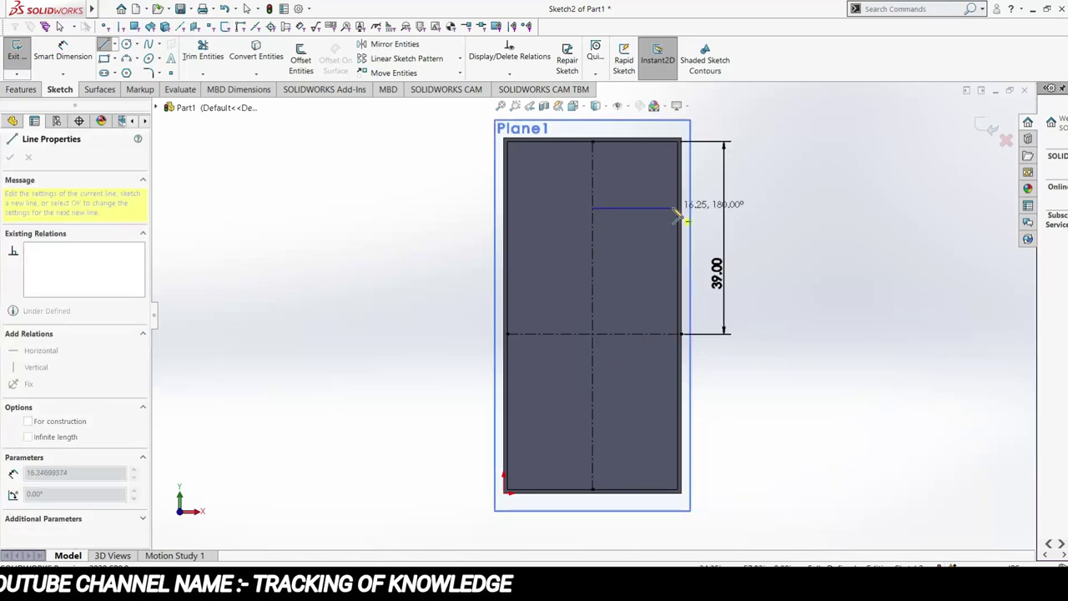
click(680, 208)
key(Escape)
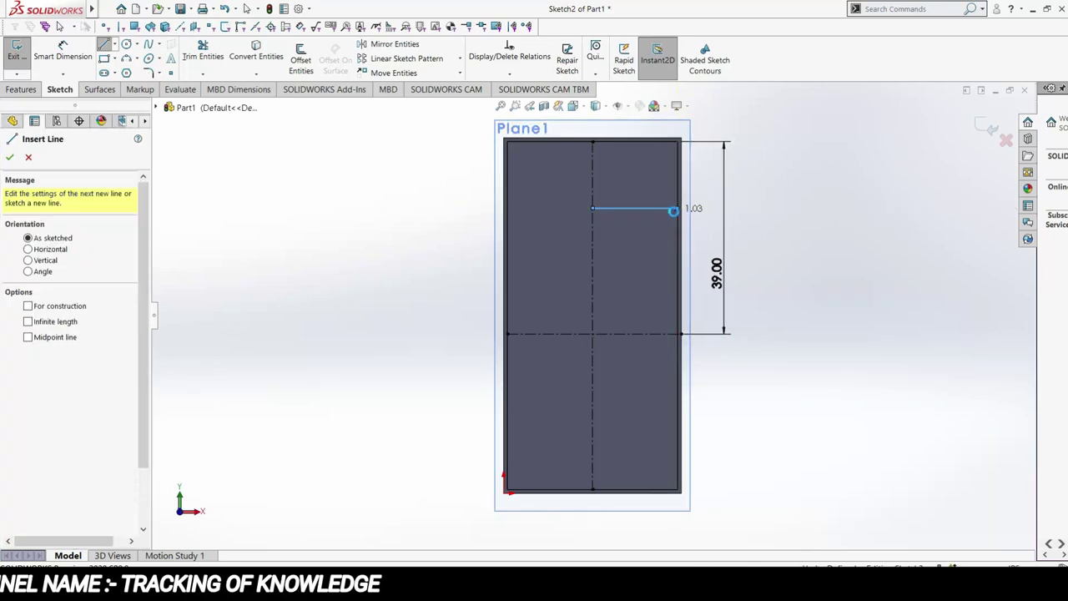
key(Escape)
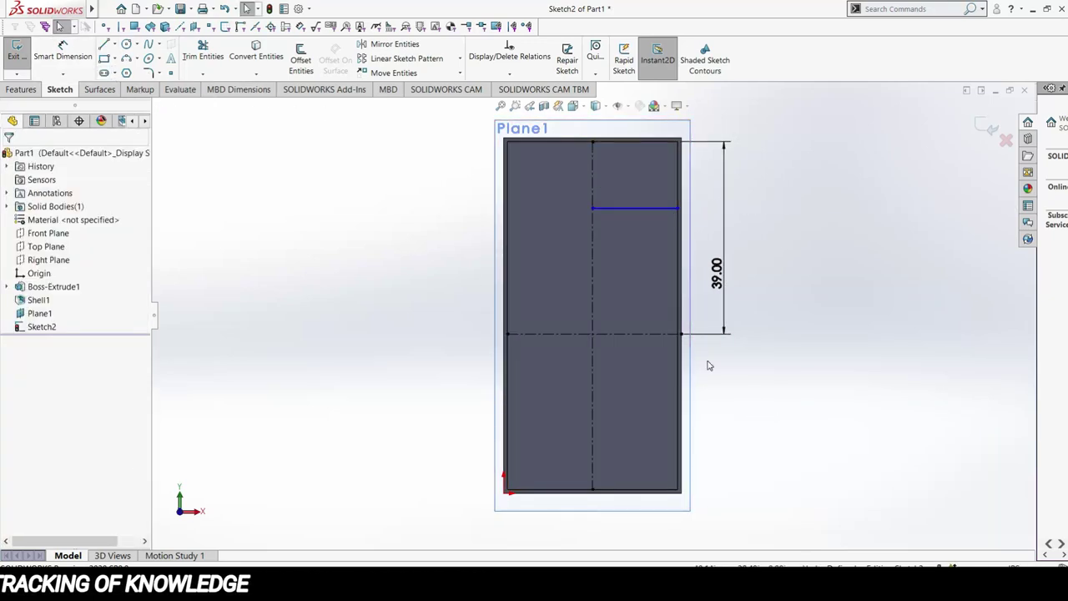
key(l)
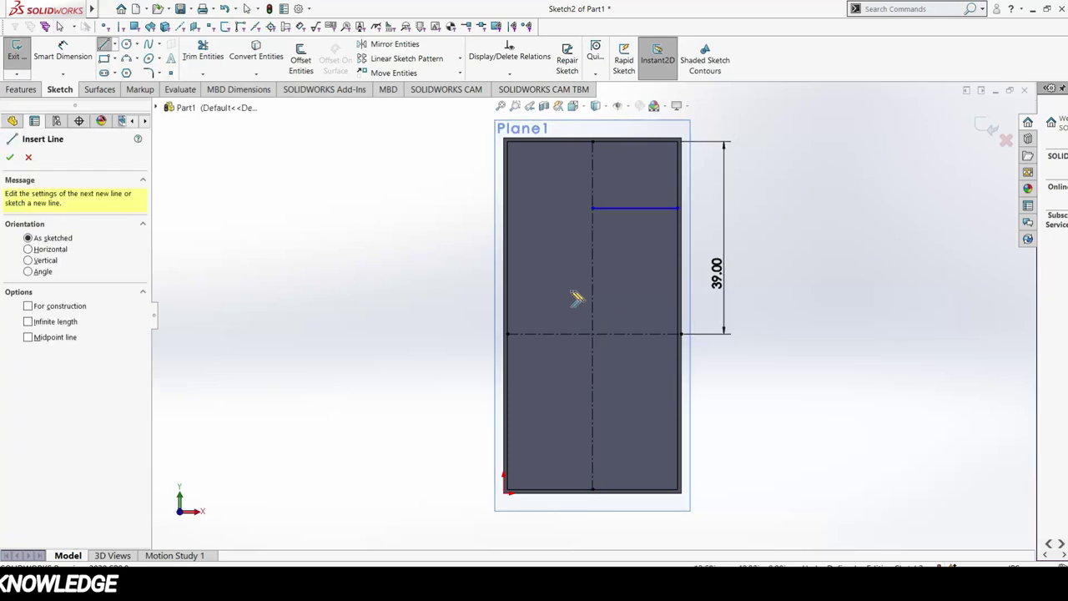
click(592, 288)
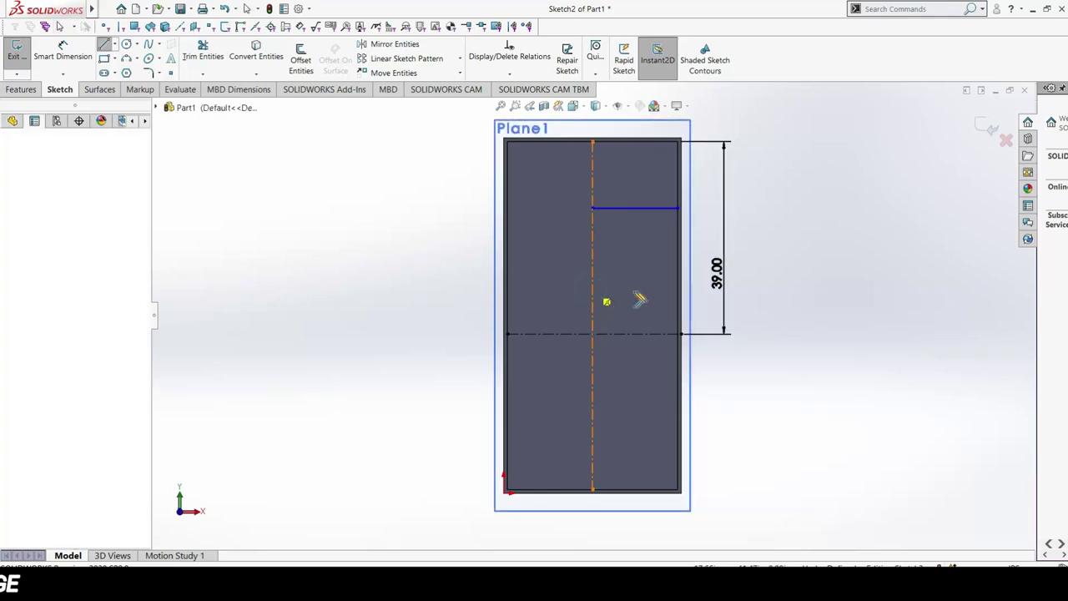
click(678, 288)
key(Escape)
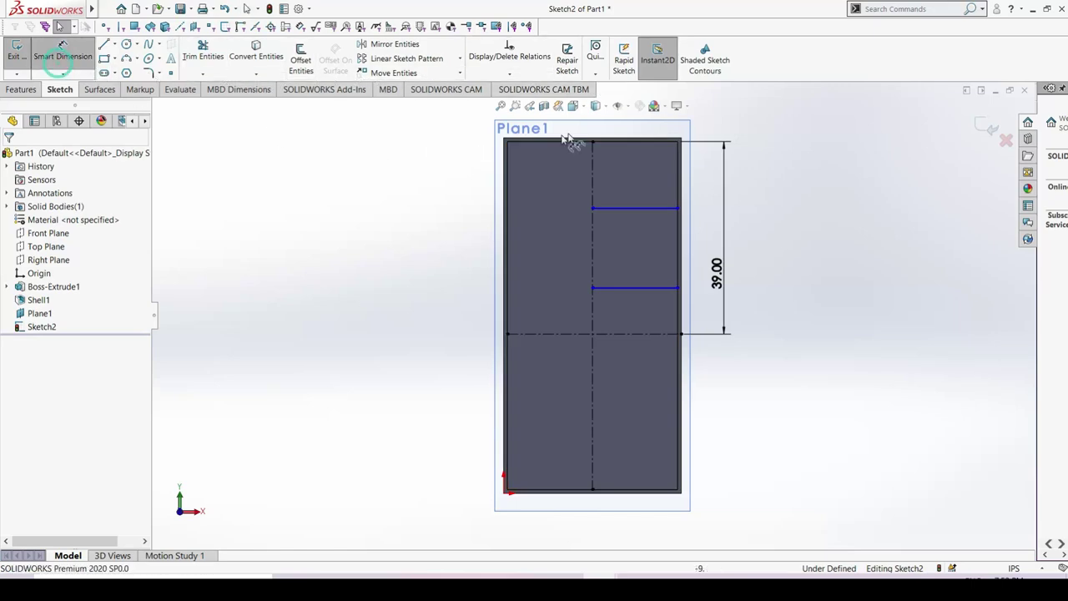
Step: Dimension the upper shelf line 13 below the top edge and the lower 13 below it
click(617, 142)
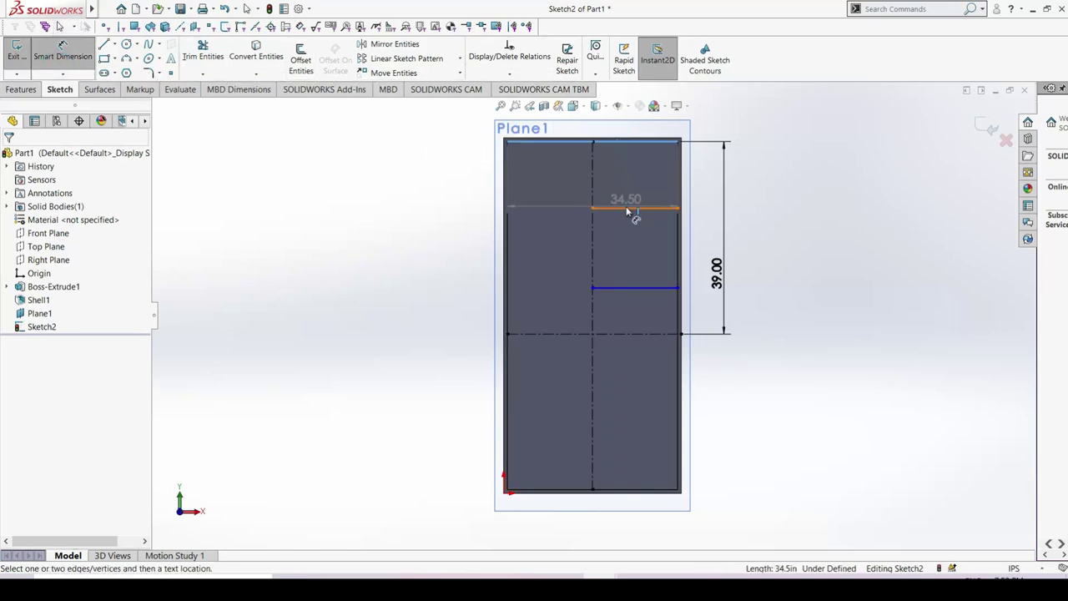
click(701, 203)
click(702, 200)
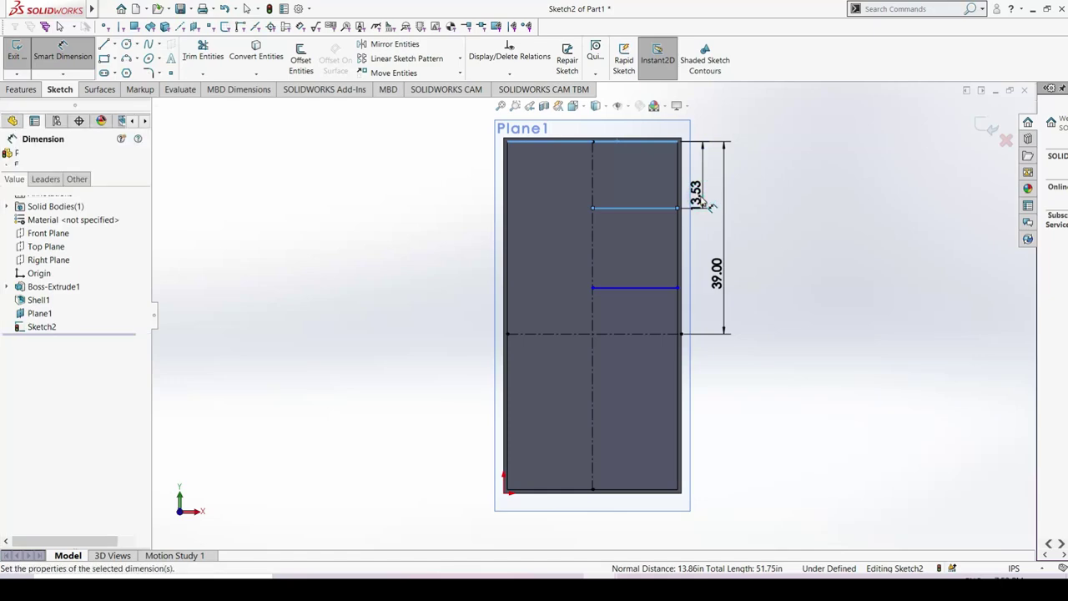
text(13.00in)
key(Return)
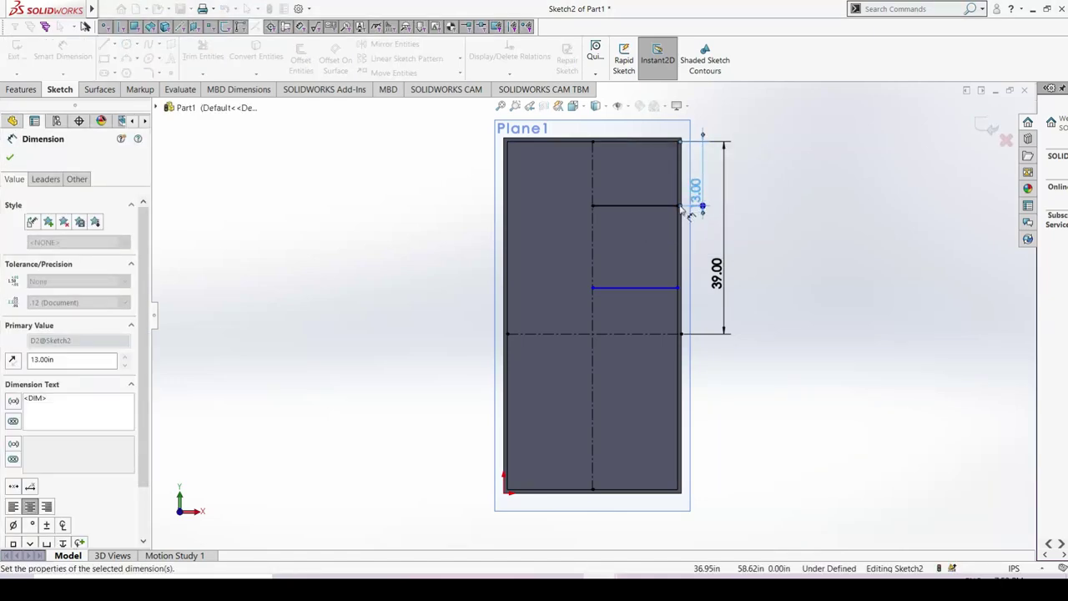
click(643, 205)
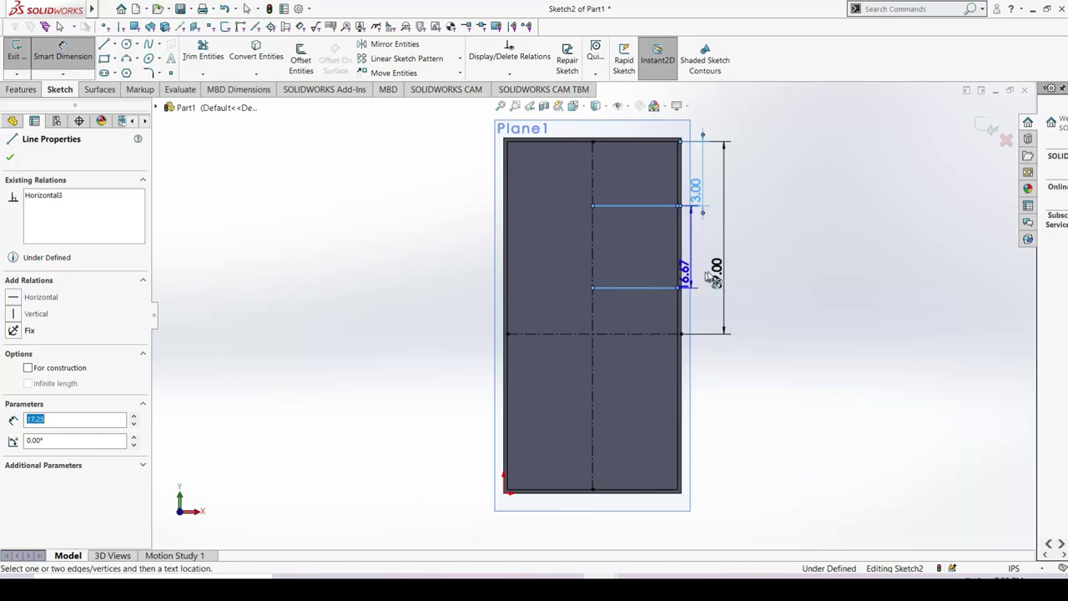
click(776, 275)
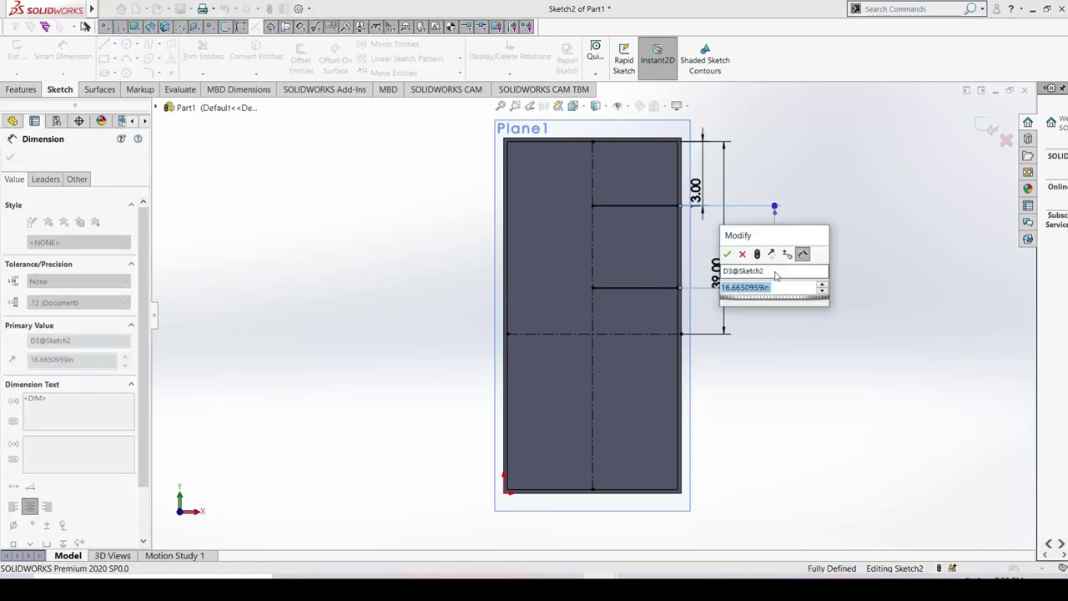
text(=)
key(BackSpace)
text(13)
key(Return)
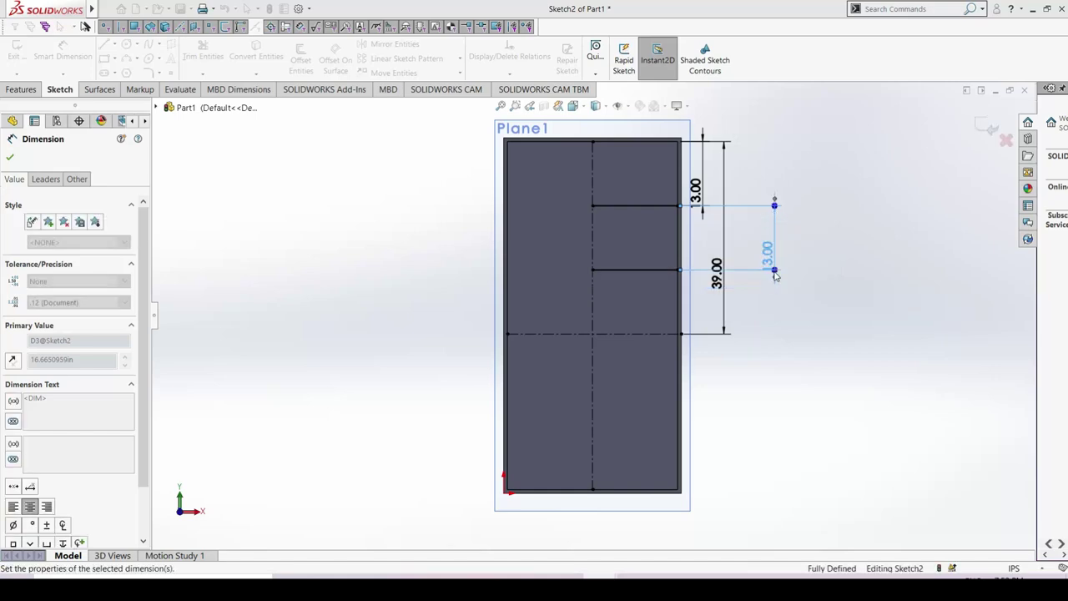
Step: Convert both horizontal shelf lines to construction geometry
right_click(657, 209)
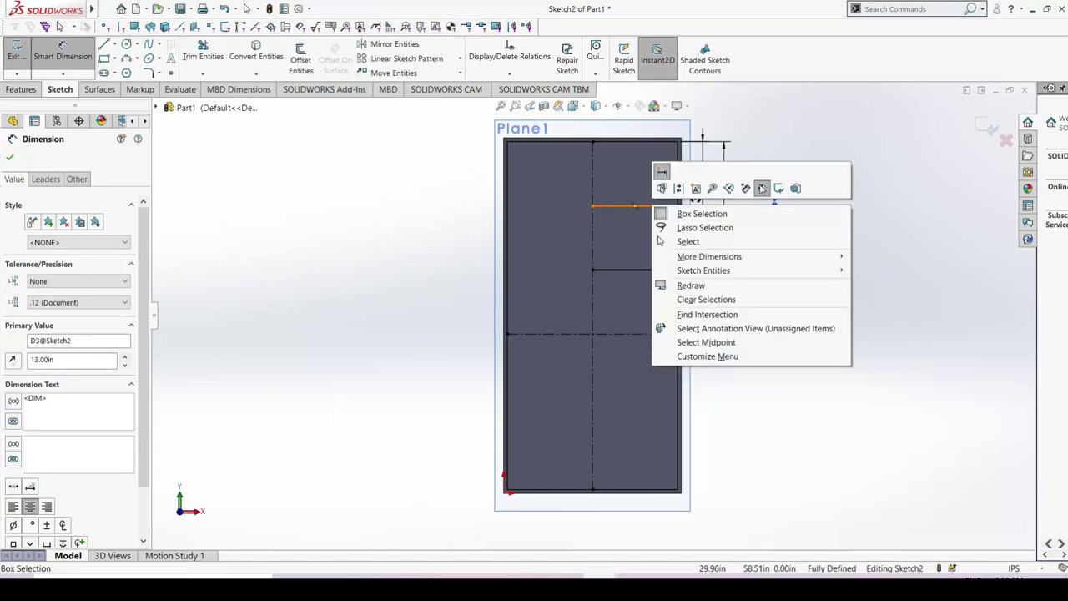
click(679, 189)
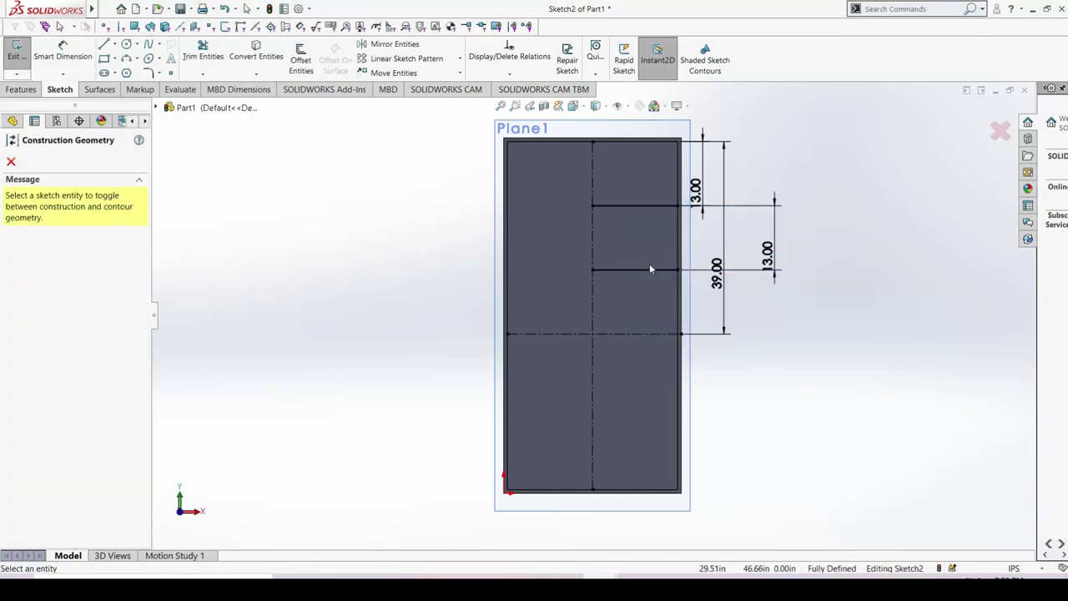
click(632, 205)
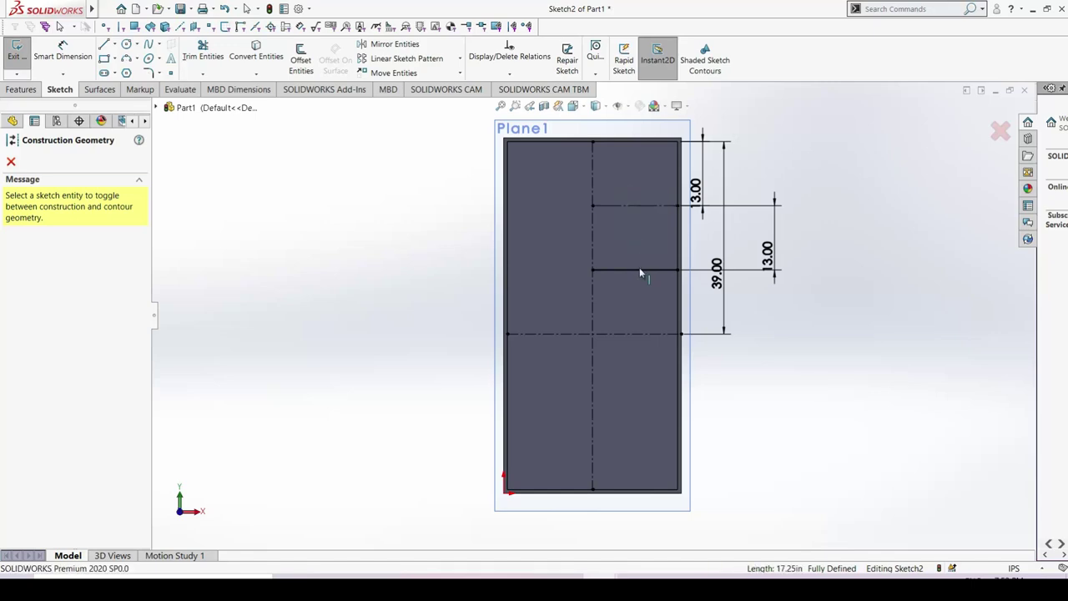
click(639, 268)
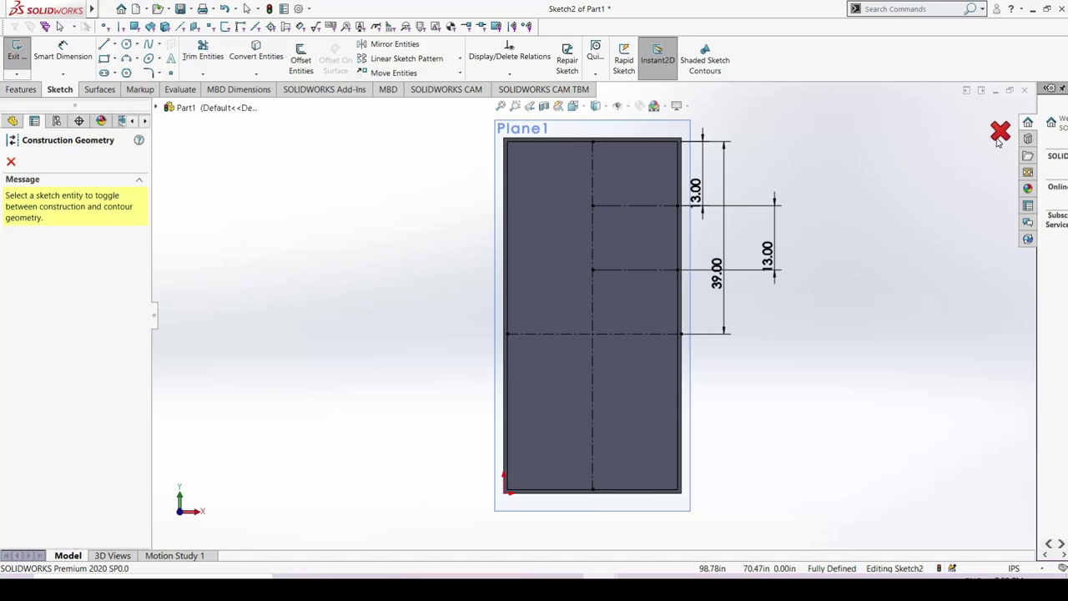
key(Escape)
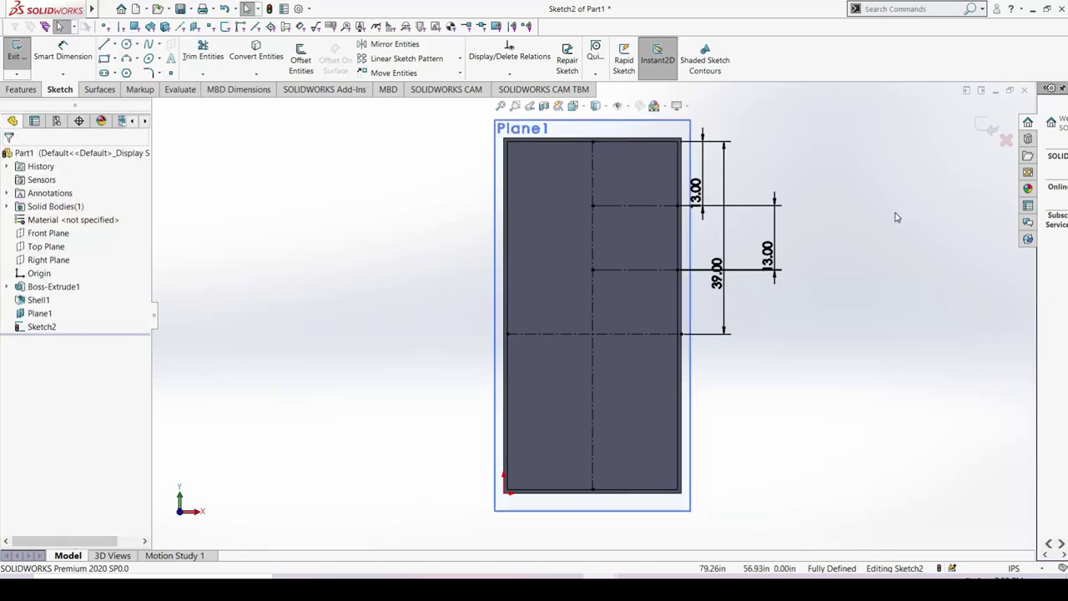
Step: Orbit the model, then return to the normal-to-sketch view and adjust zoom
middle_drag(926, 200, 944, 209)
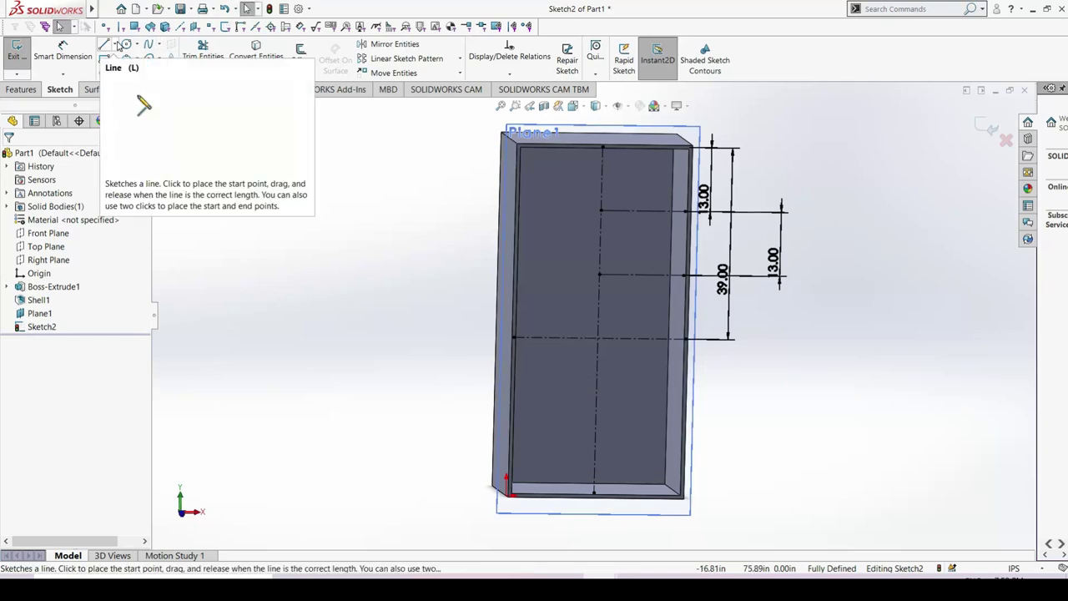
key(ctrl+8)
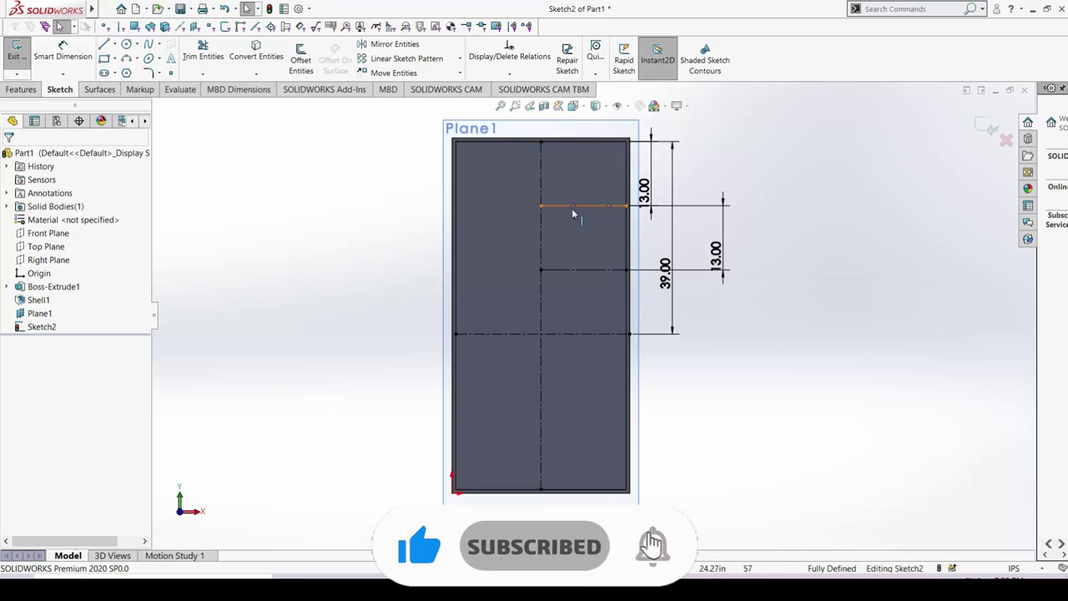
scroll(564, 263, up, 2)
scroll(563, 263, down, 2)
scroll(564, 292, up, 2)
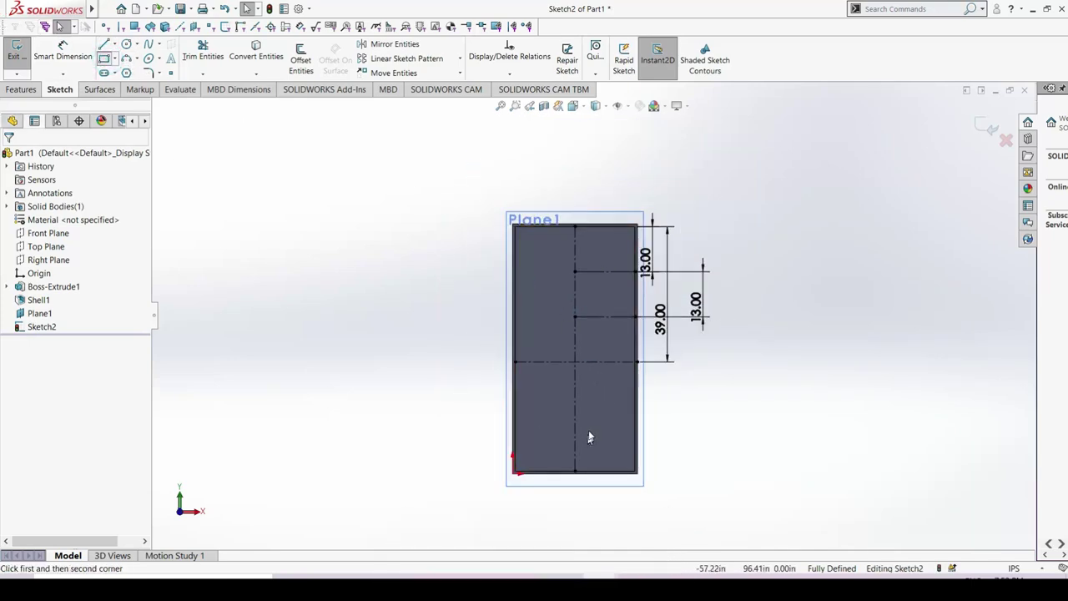
scroll(586, 384, down, 3)
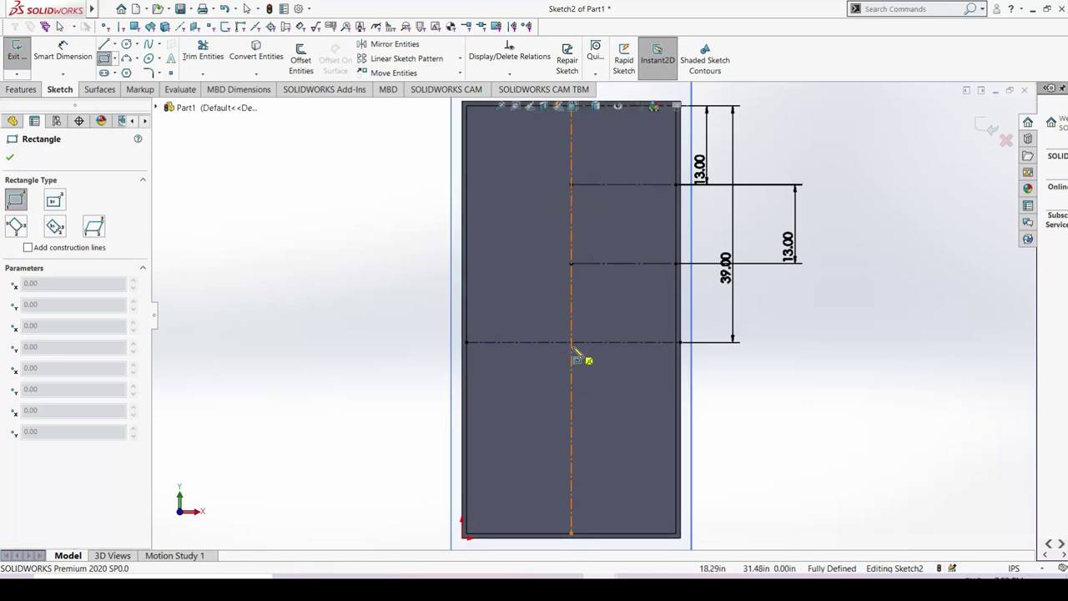
Step: Draw a corner rectangle up and left from the centerlines' intersection
click(559, 327)
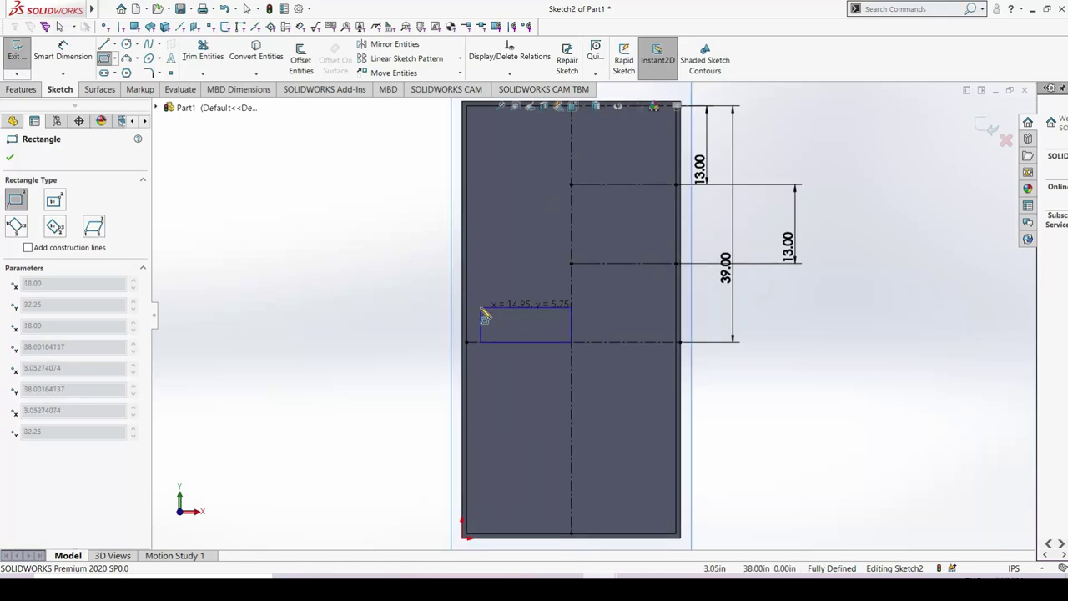
click(483, 310)
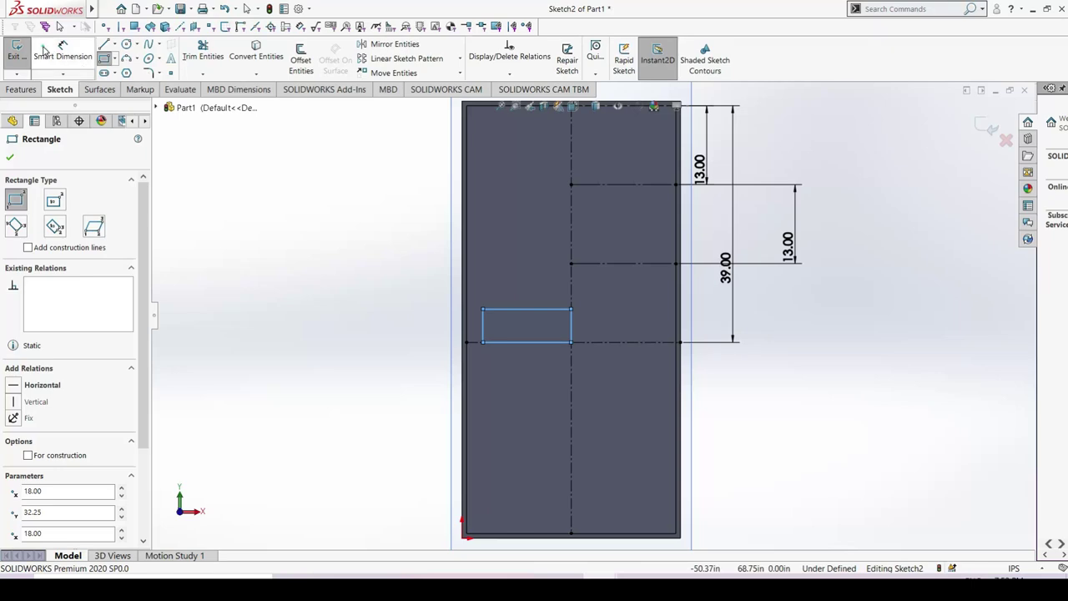
key(Escape)
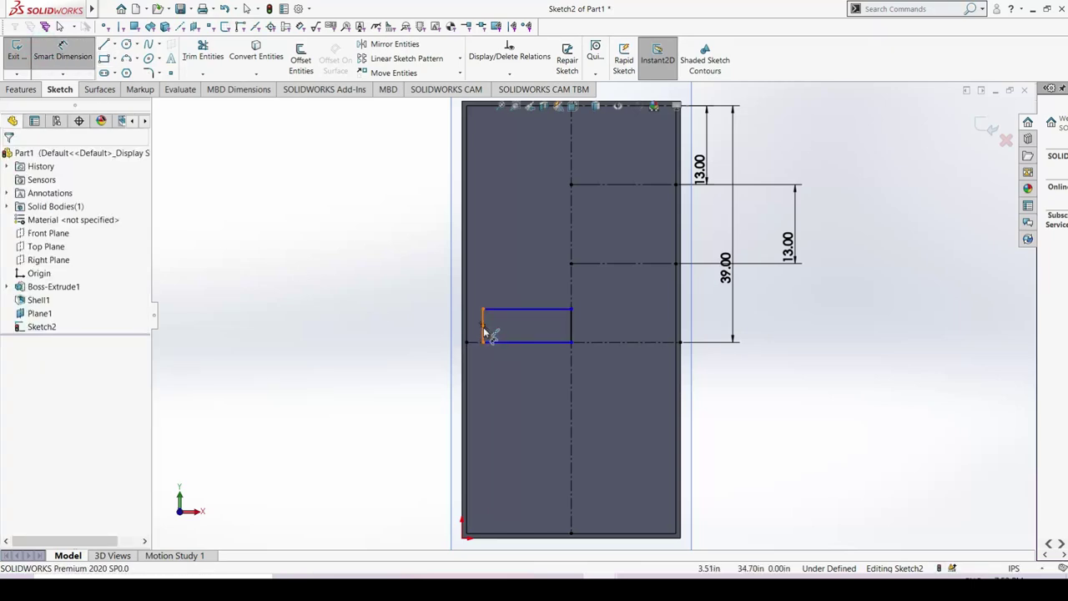
Step: Dimension the rectangle 5.00 tall and 1.50 in from the left side wall
click(435, 331)
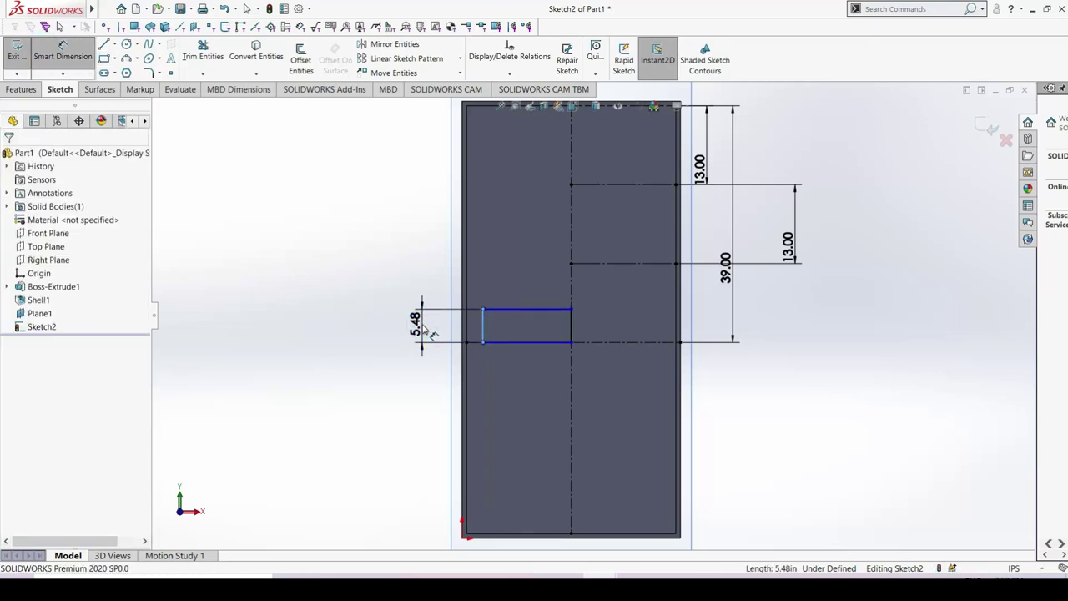
click(422, 329)
text(5)
key(Return)
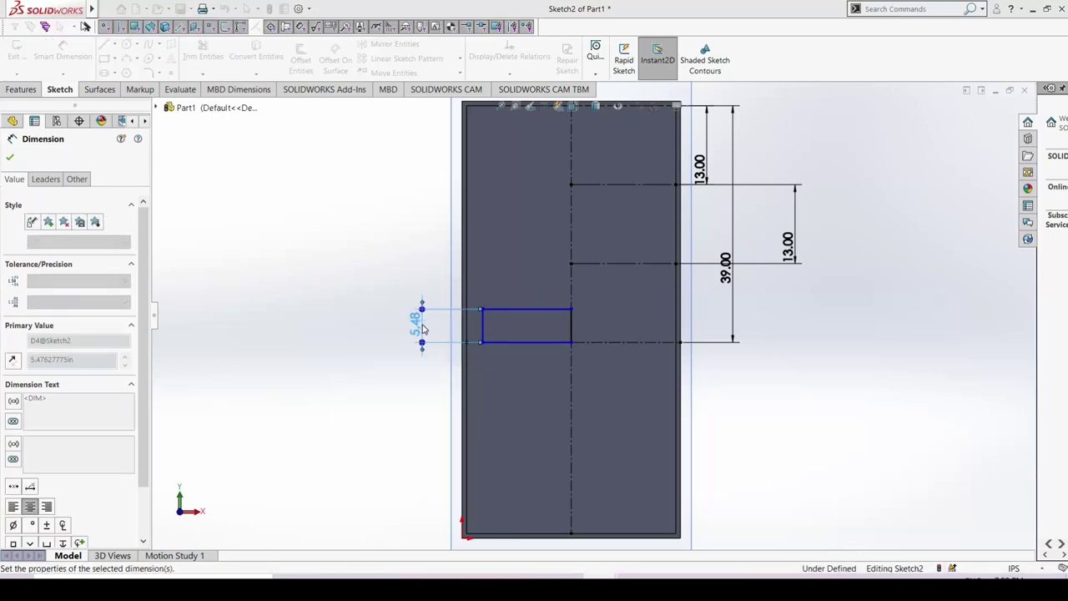
scroll(460, 335, down, 2)
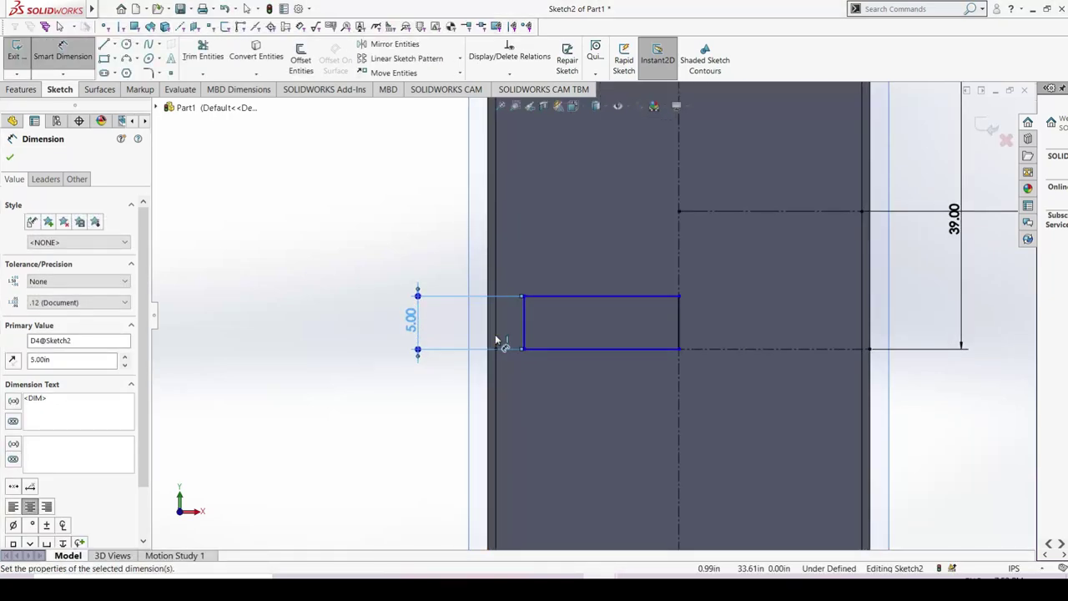
click(528, 288)
click(525, 286)
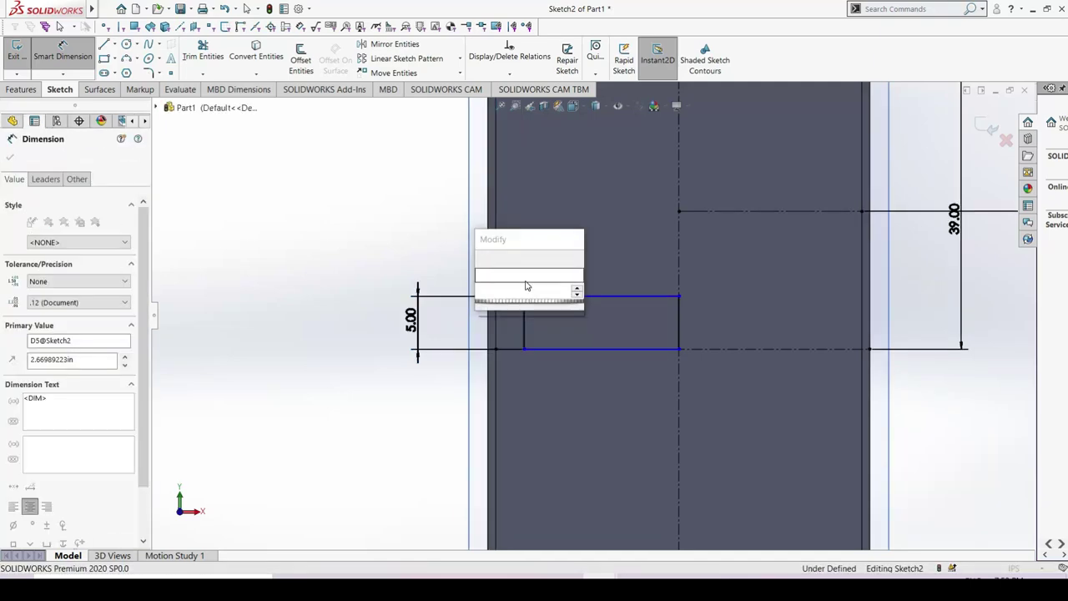
text(1.5)
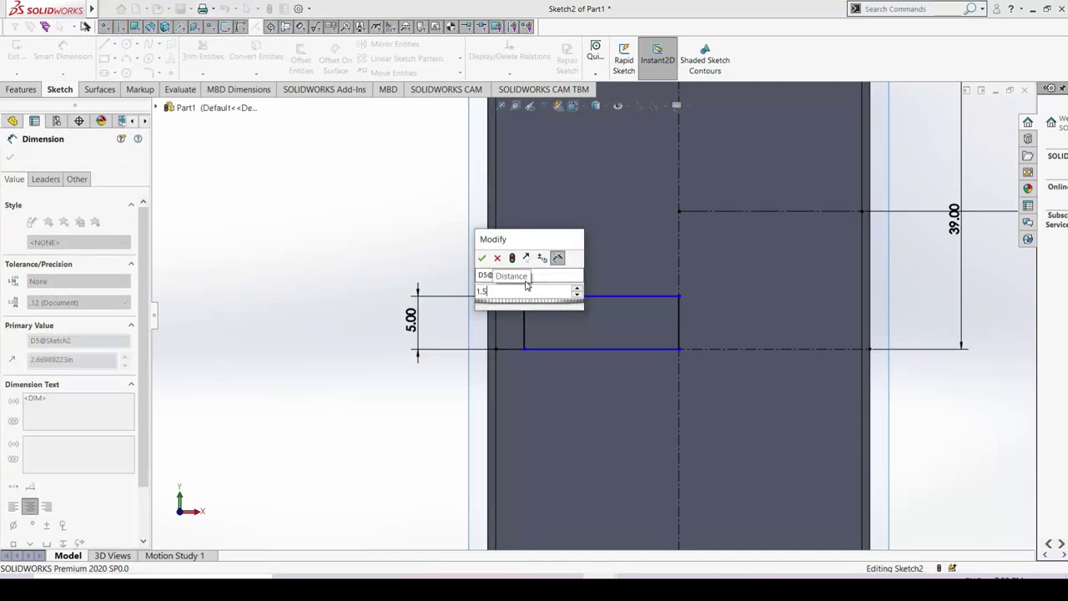
key(Return)
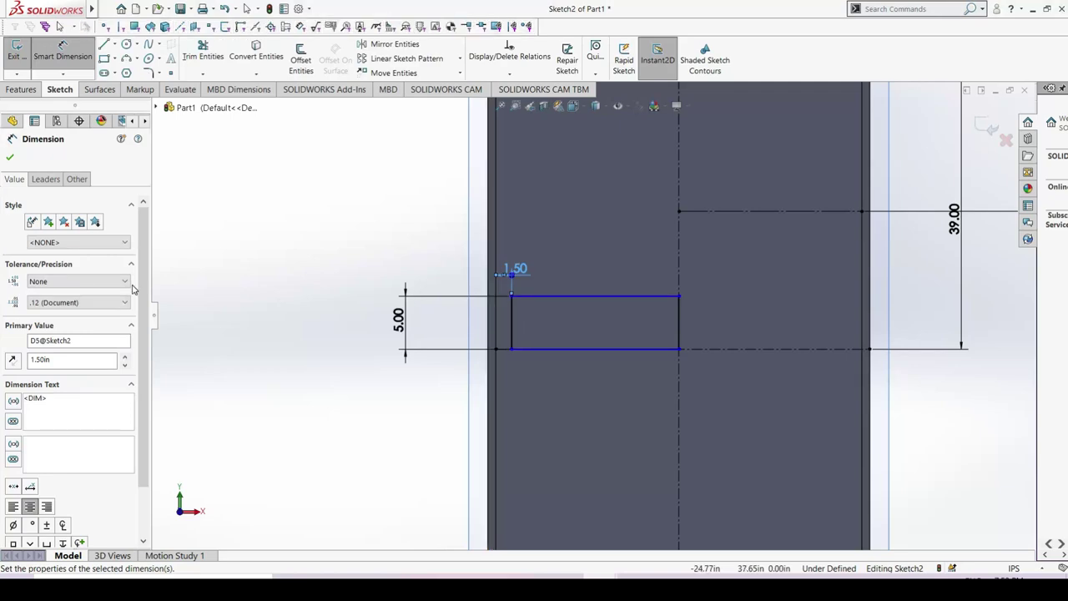
key(Escape)
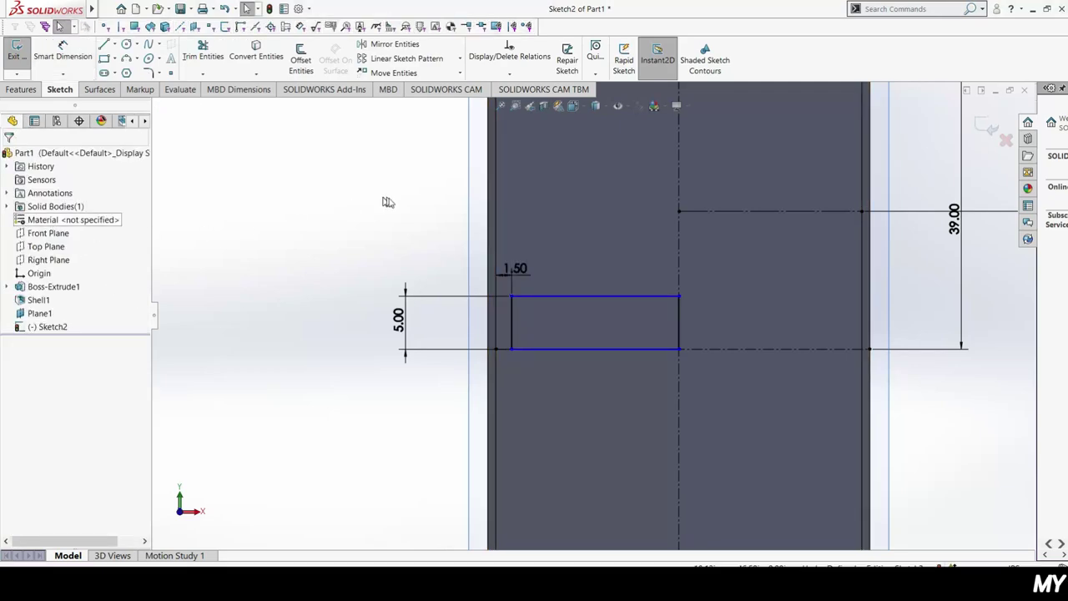
Step: Add a Collinear relation between the rectangle's bottom edge and the horizontal centerline
scroll(680, 377, down, 2)
scroll(648, 369, down, 2)
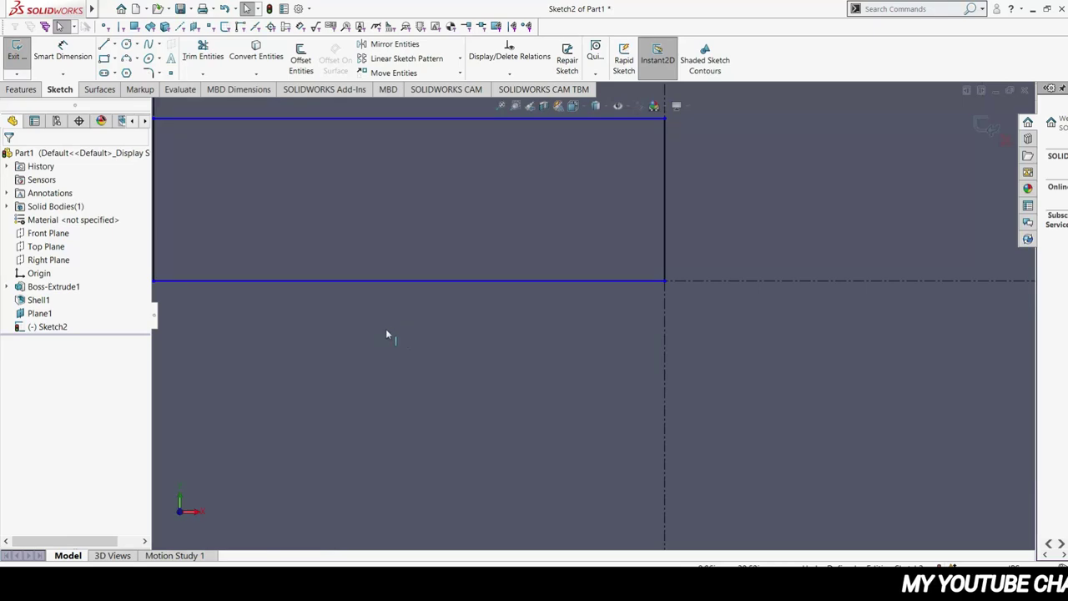
scroll(525, 323, up, 3)
scroll(520, 331, up, 1)
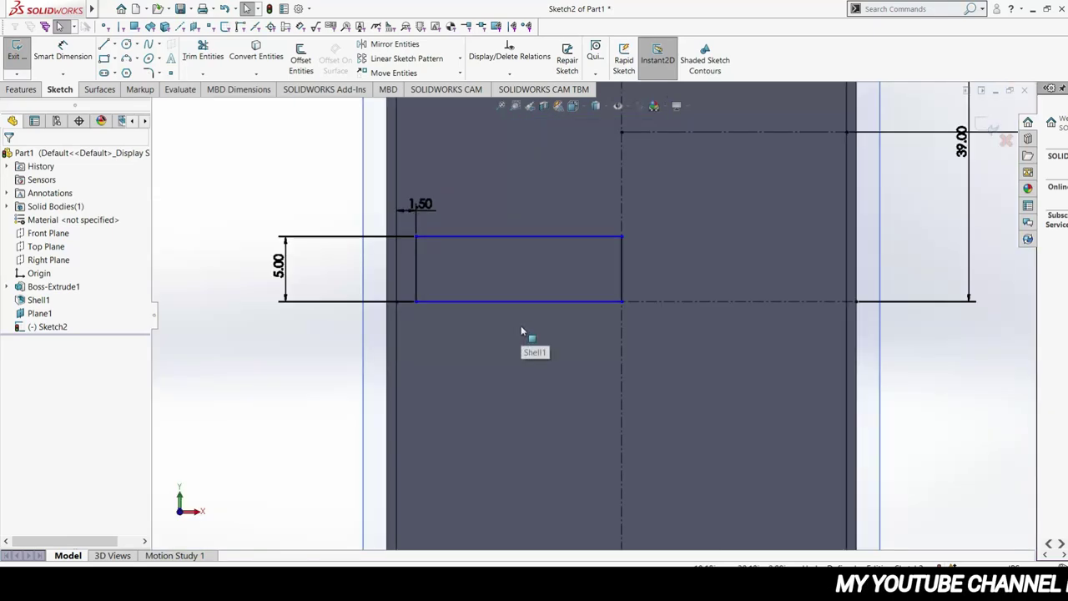
click(567, 301)
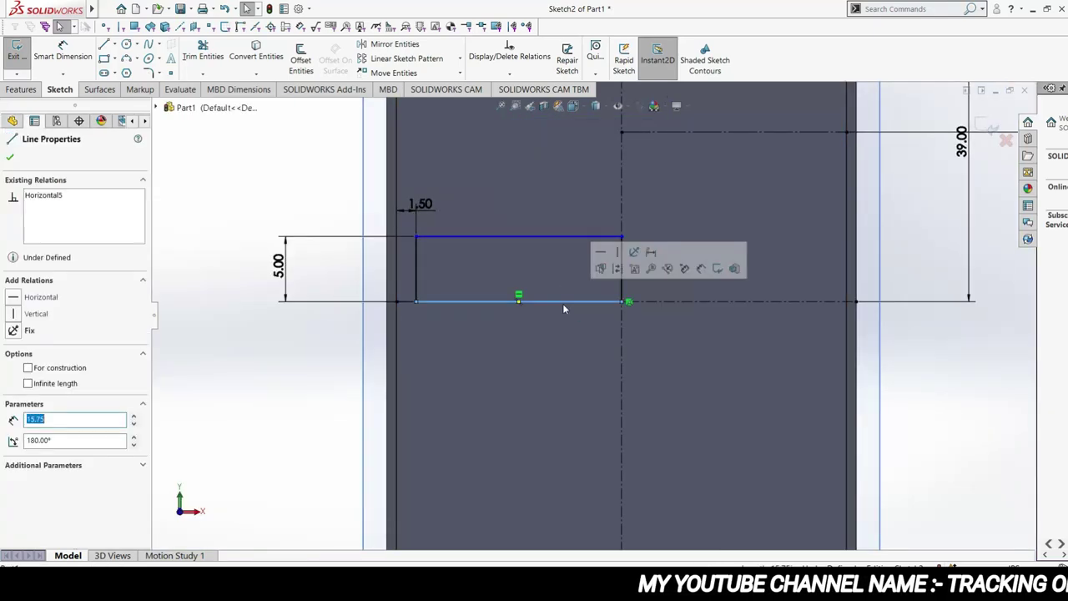
ctrl+click(697, 303)
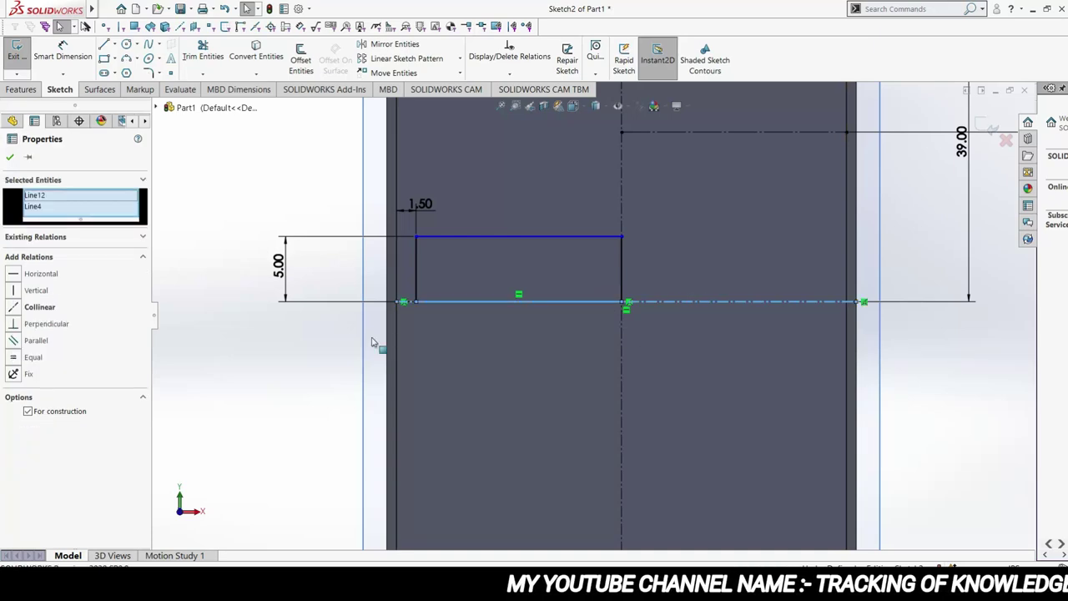
click(14, 307)
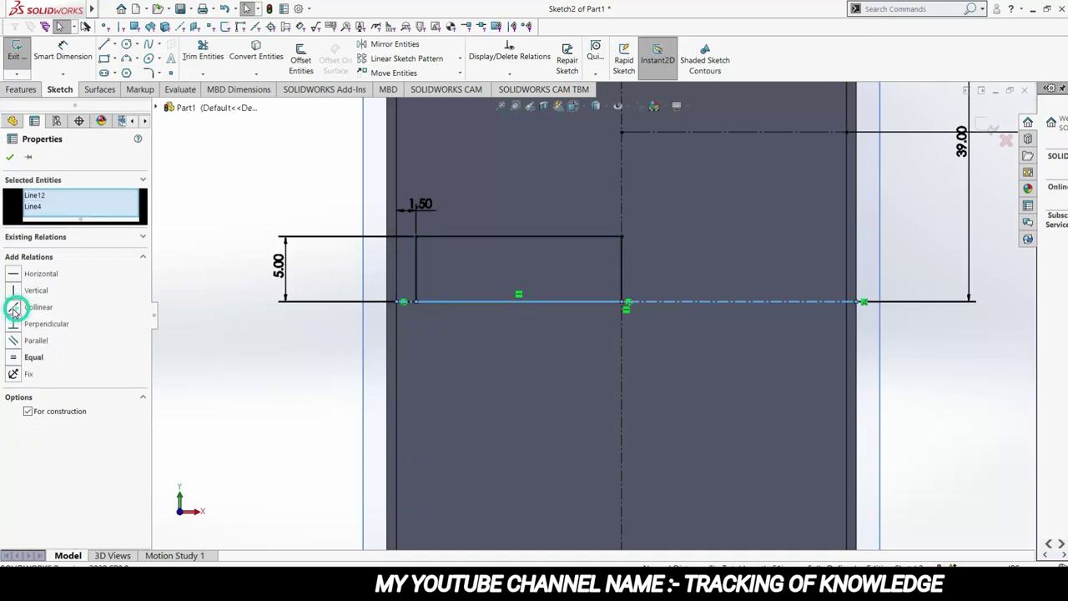
click(271, 357)
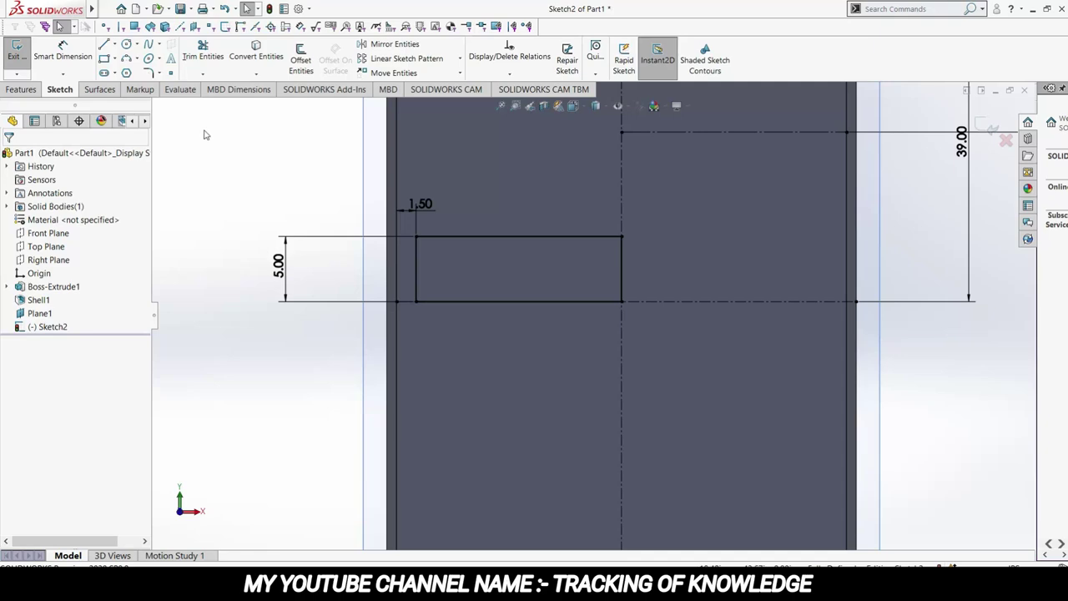
Step: Draw a 5.00 vertical line on the inner side wall, from the rectangle's top to its bottom
click(105, 44)
scroll(384, 279, down, 3)
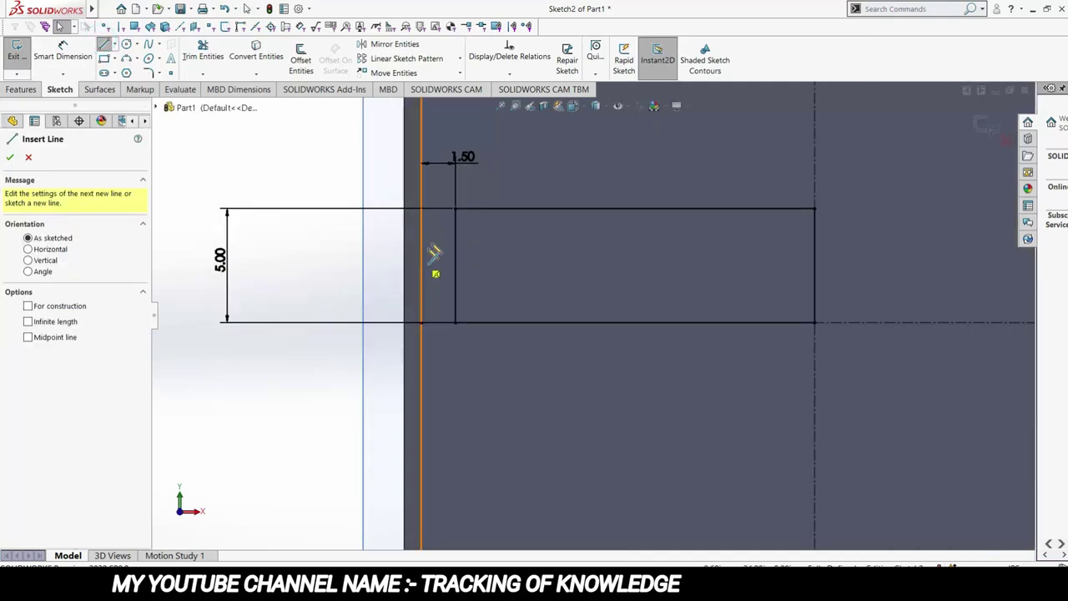
click(422, 209)
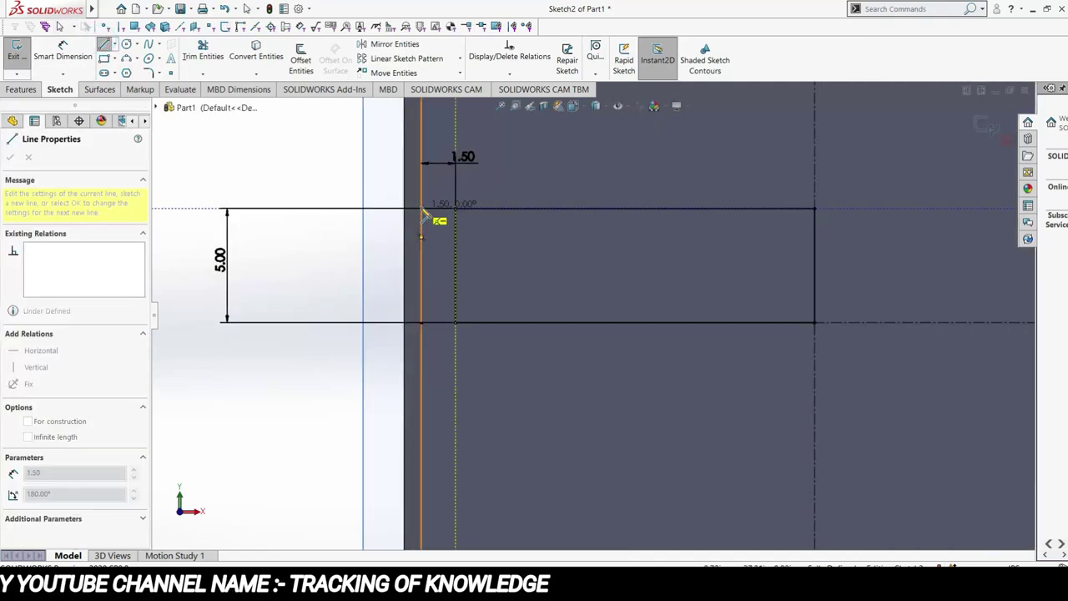
click(420, 322)
key(Escape)
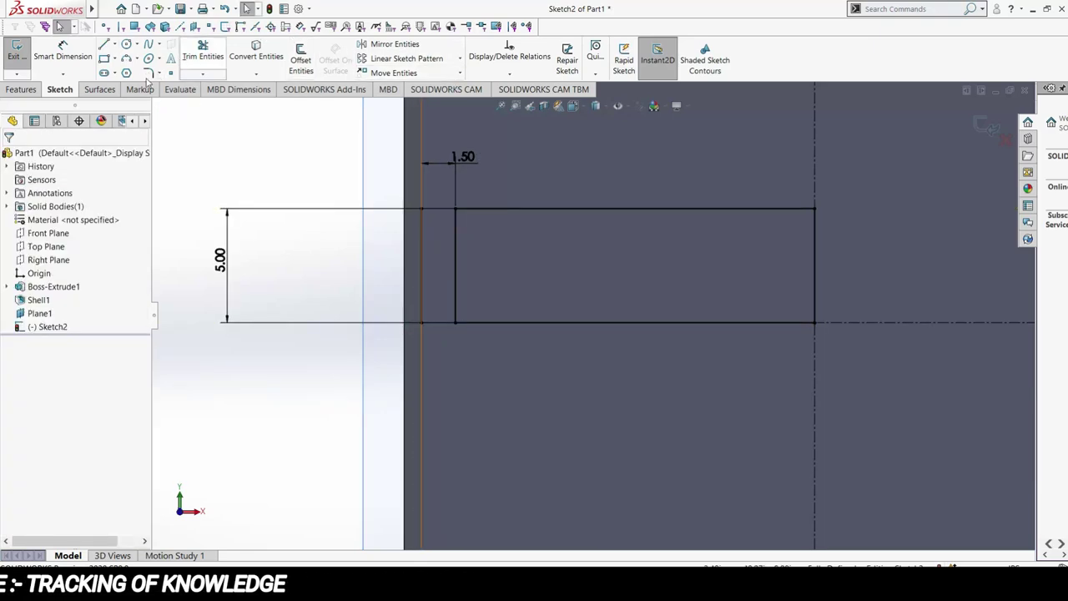
click(103, 59)
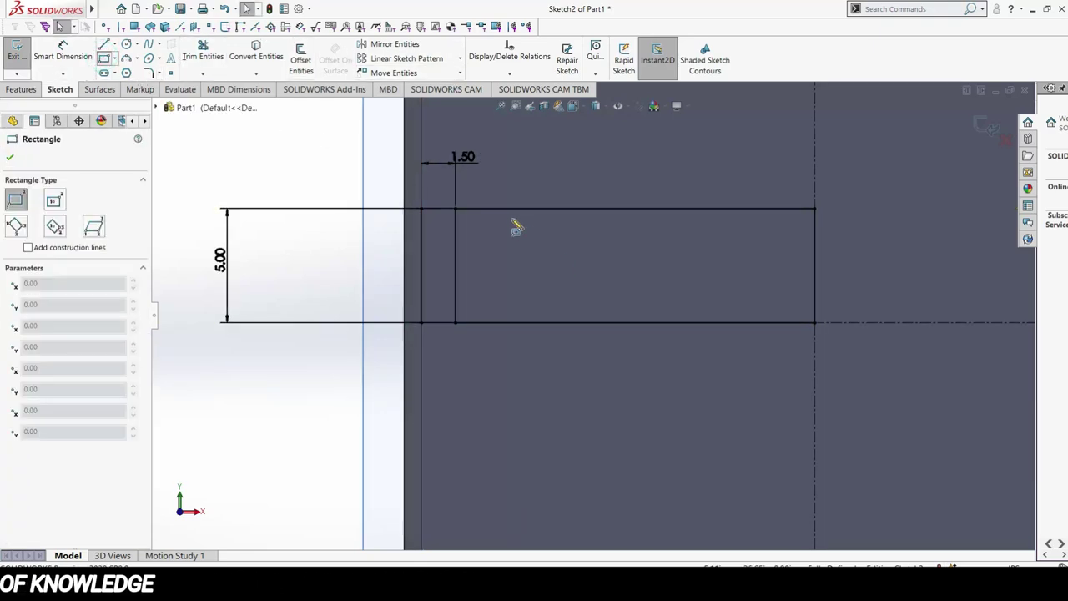
Step: Draw a thin strip rectangle atop the base rectangle, from the side wall to the centerline
scroll(511, 225, up, 2)
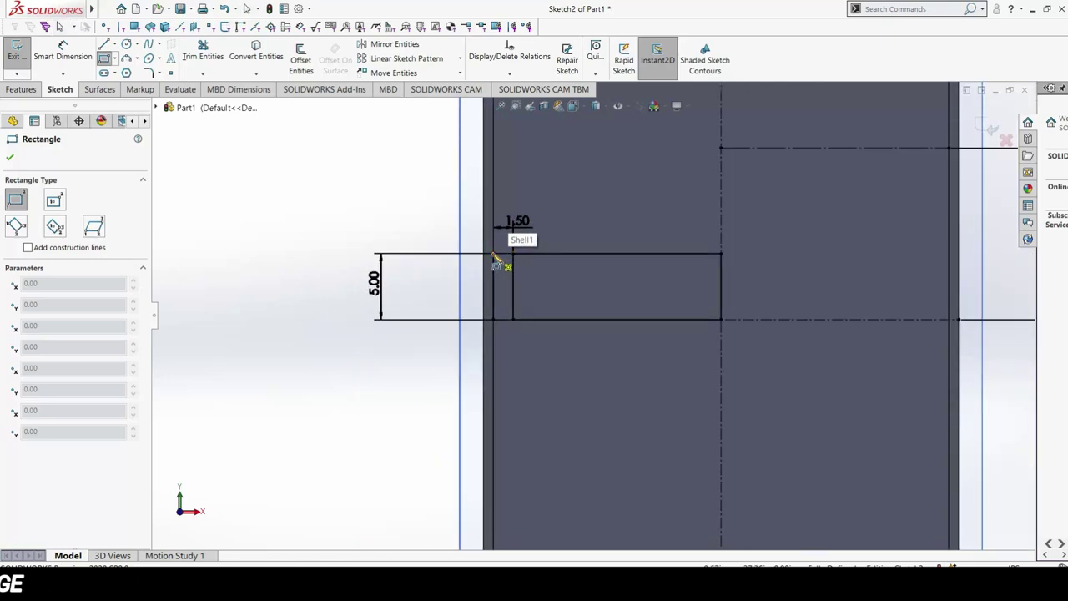
click(492, 253)
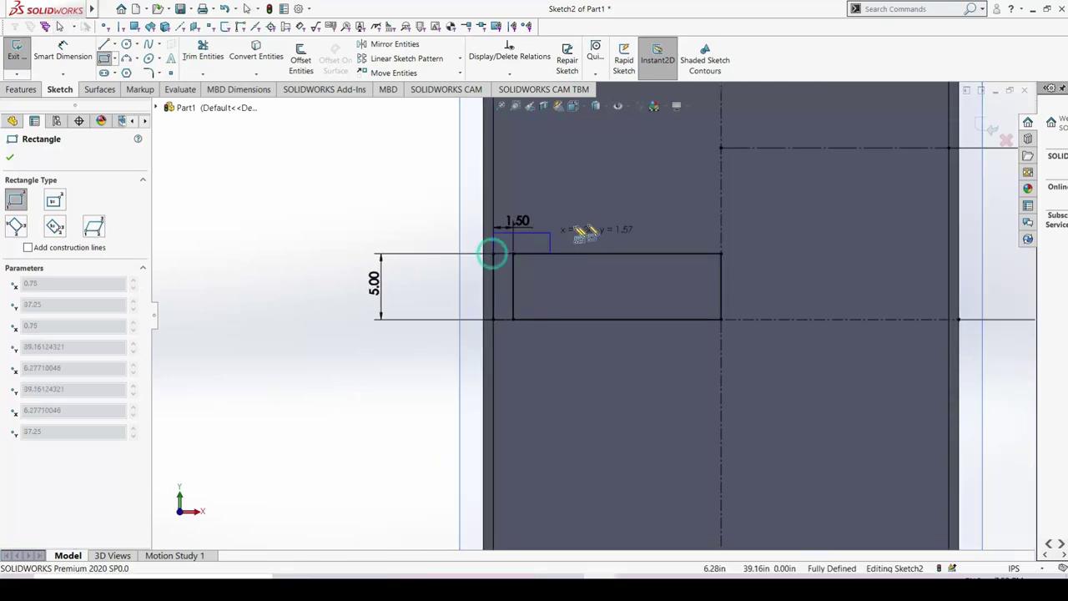
click(722, 234)
key(Escape)
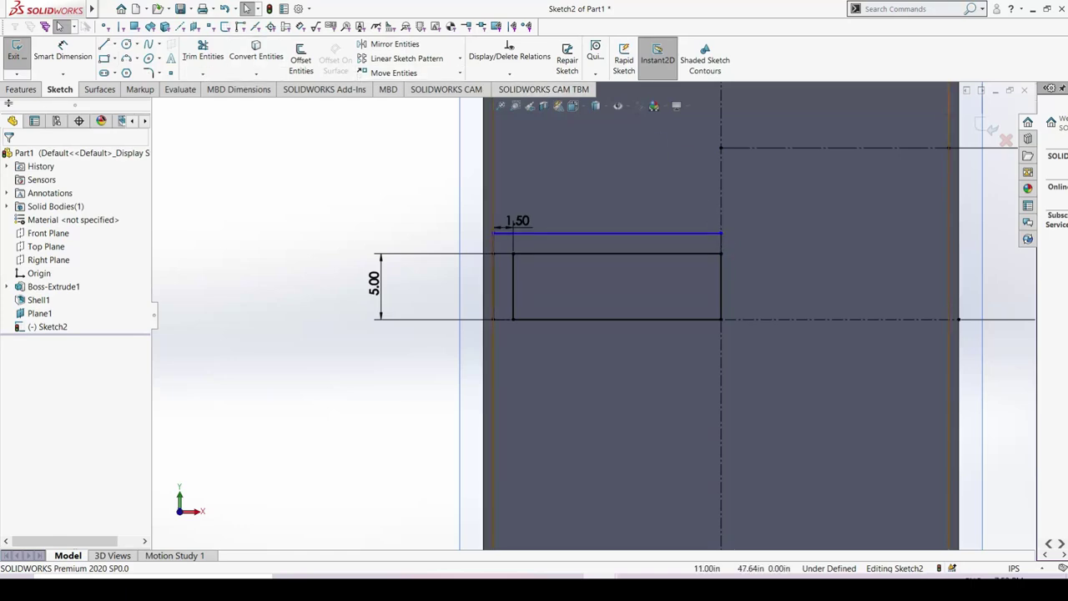
Step: Dimension the strip's thickness between its horizontal edges to 0.75
click(58, 49)
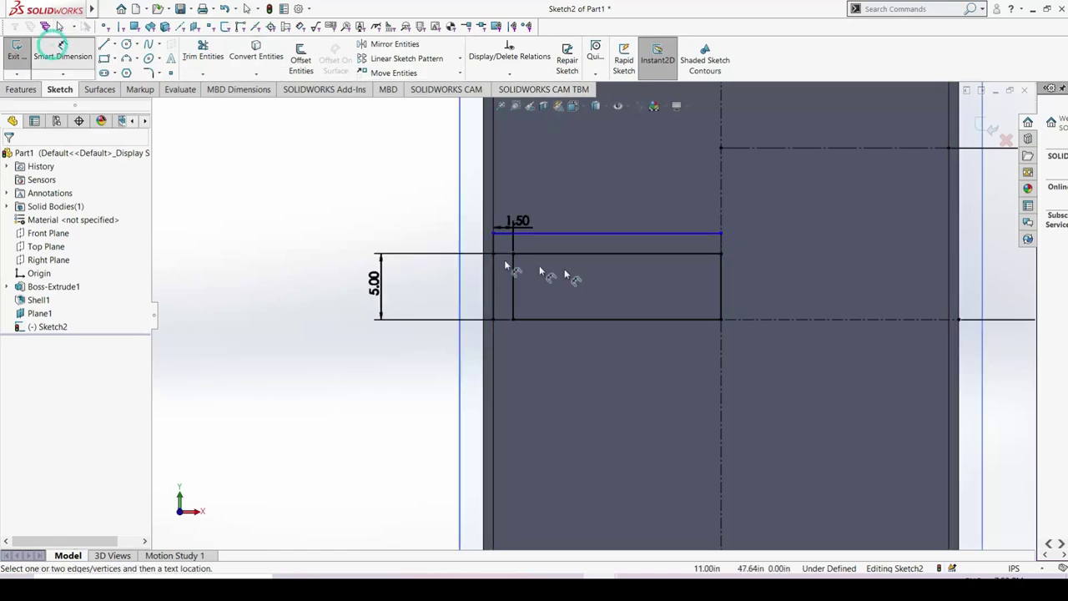
click(613, 250)
click(615, 233)
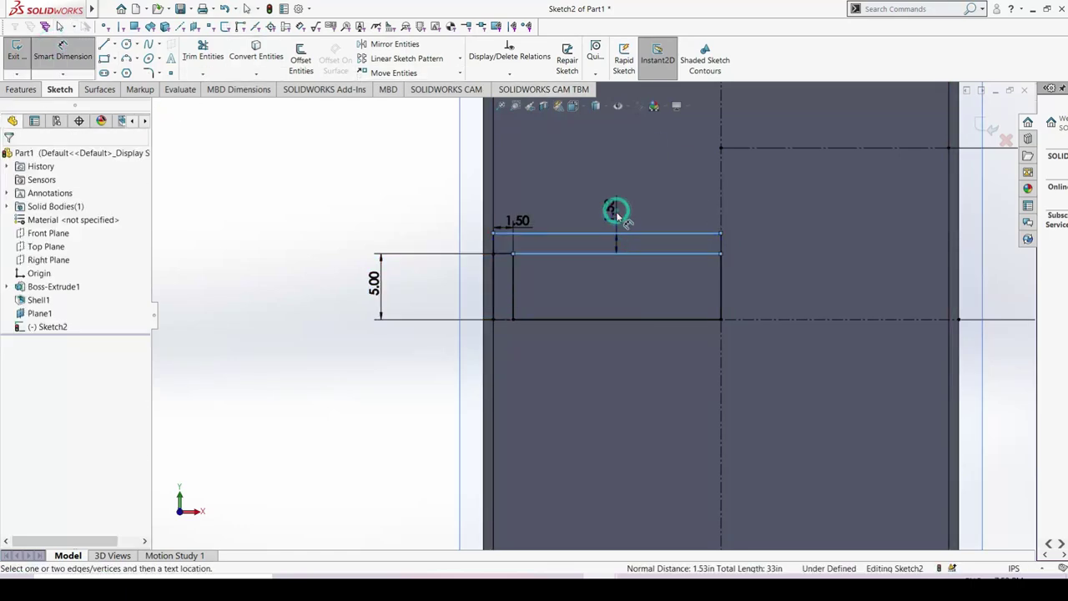
click(617, 214)
text(.75)
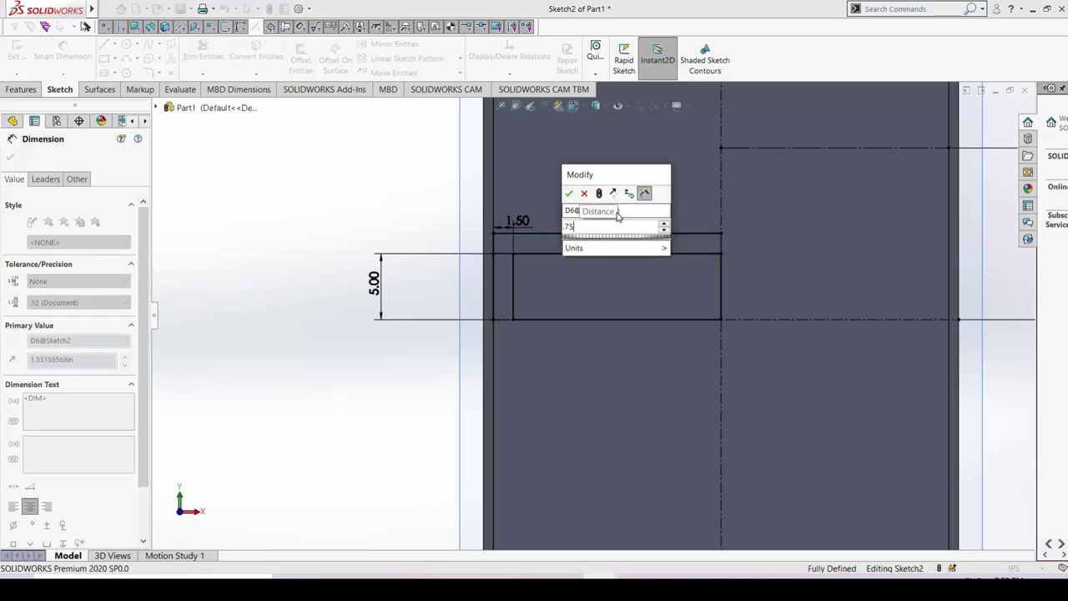
key(Escape)
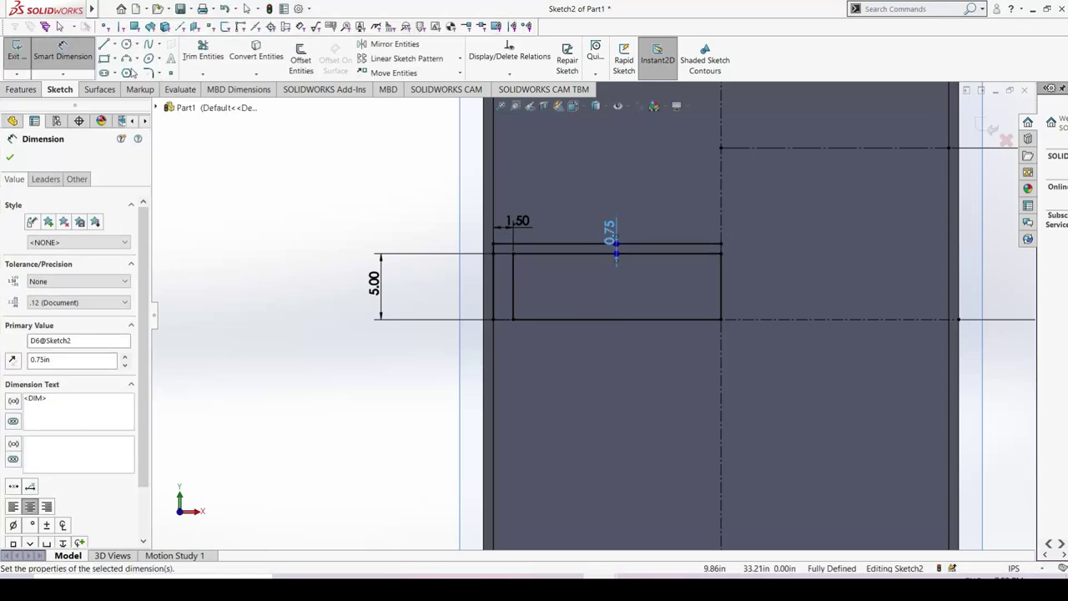
Step: Draw a full-width rectangle wall to wall just below the base line
click(492, 320)
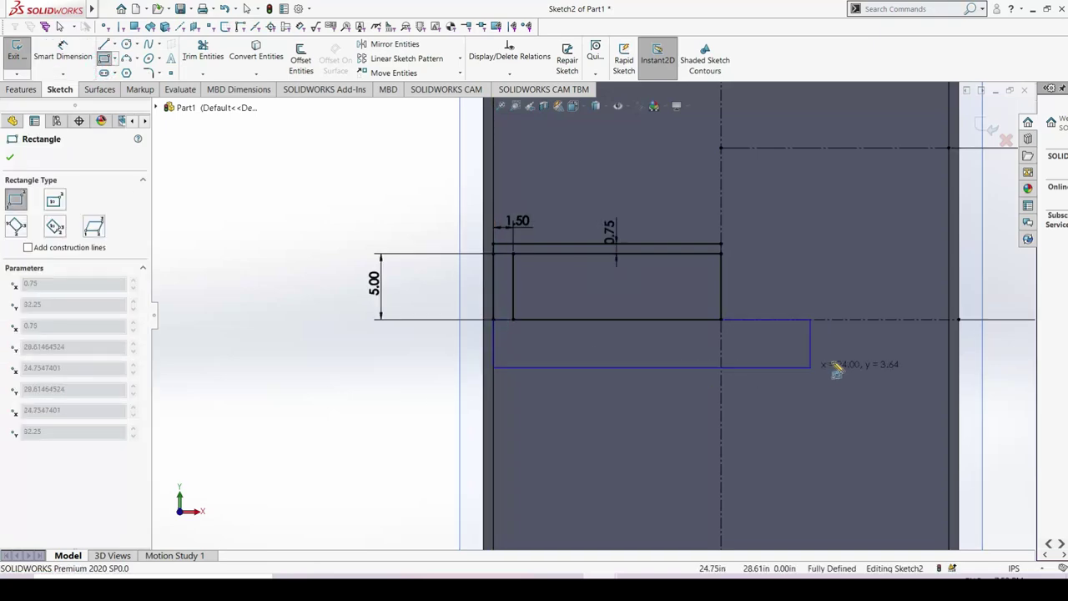
click(948, 343)
key(Escape)
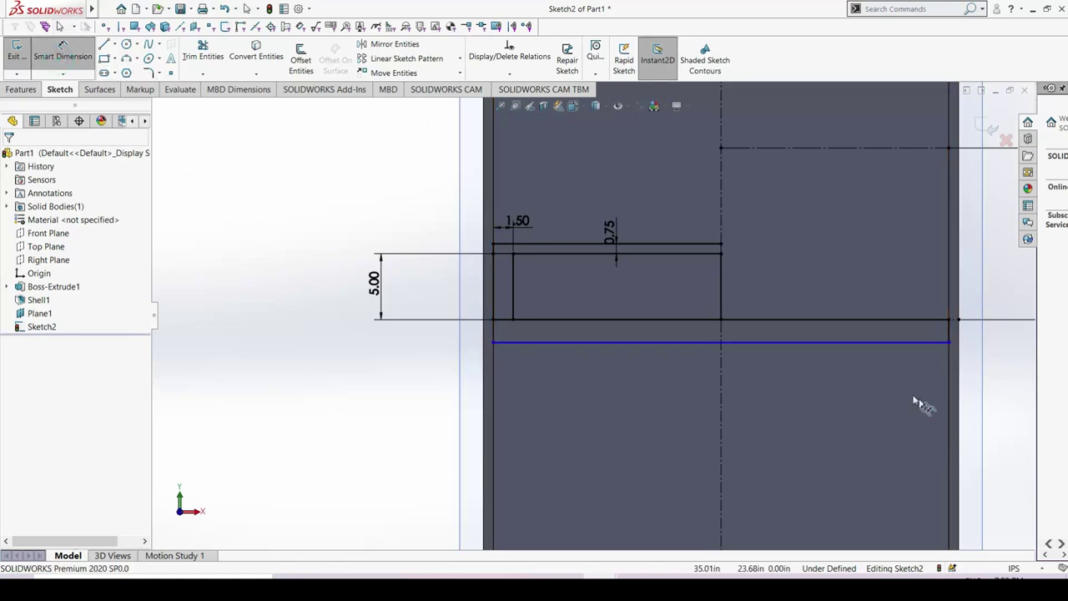
Step: Dimension the new rectangle's height to 0.75 and zoom to fit the panel
click(860, 319)
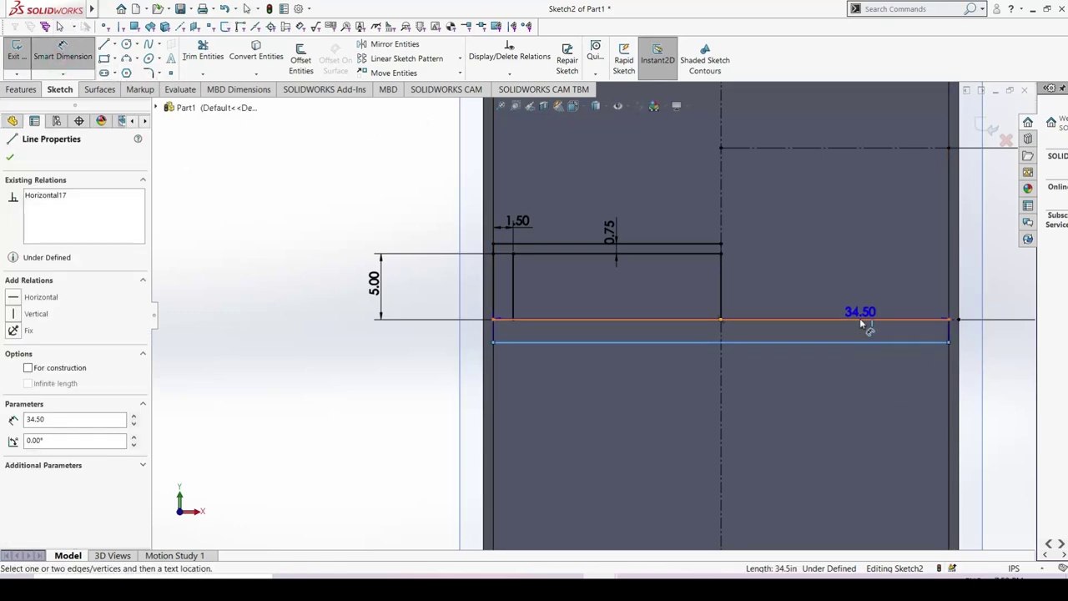
click(865, 384)
text(.7)
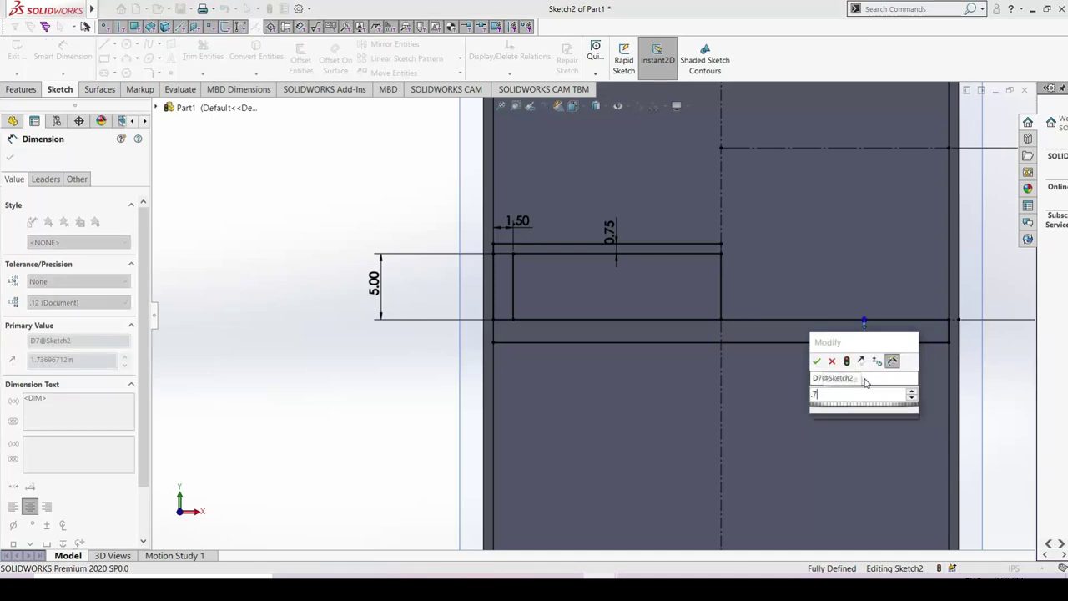
key(Return)
key(z)
key(z)
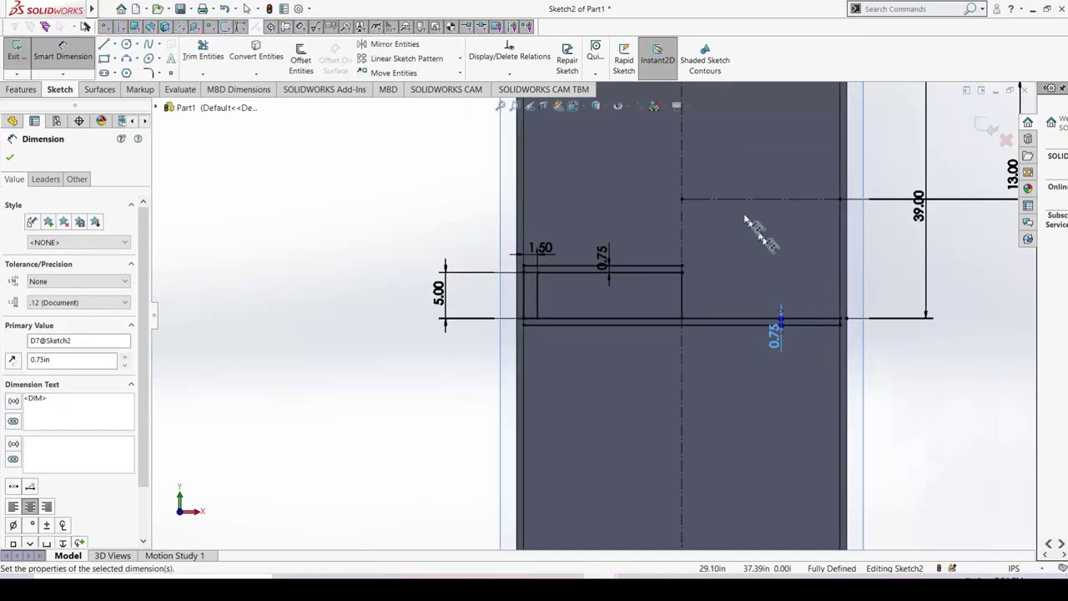
key(z)
key(z)
scroll(644, 194, up, 2)
scroll(596, 224, down, 2)
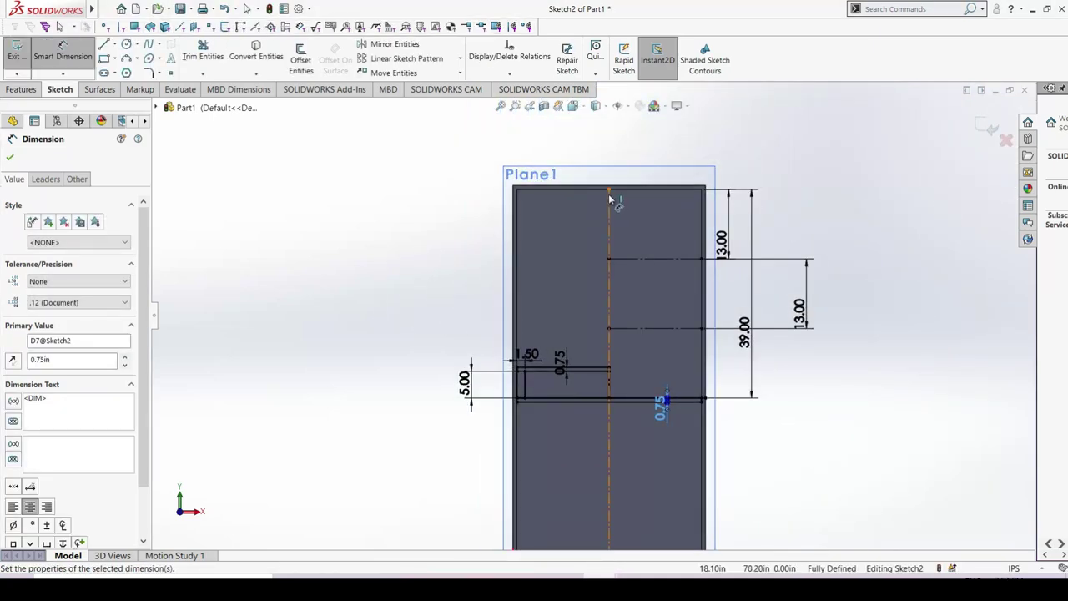
Step: Draw a tall divider rectangle along the centerline from the top edge to the bottom strip
click(103, 50)
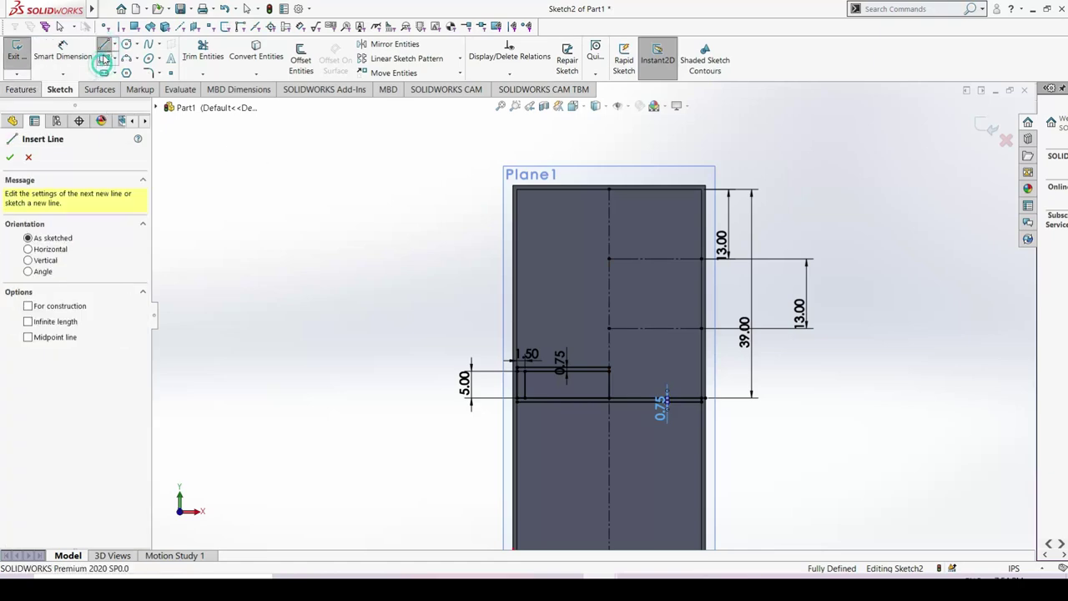
click(103, 60)
click(104, 60)
click(104, 60)
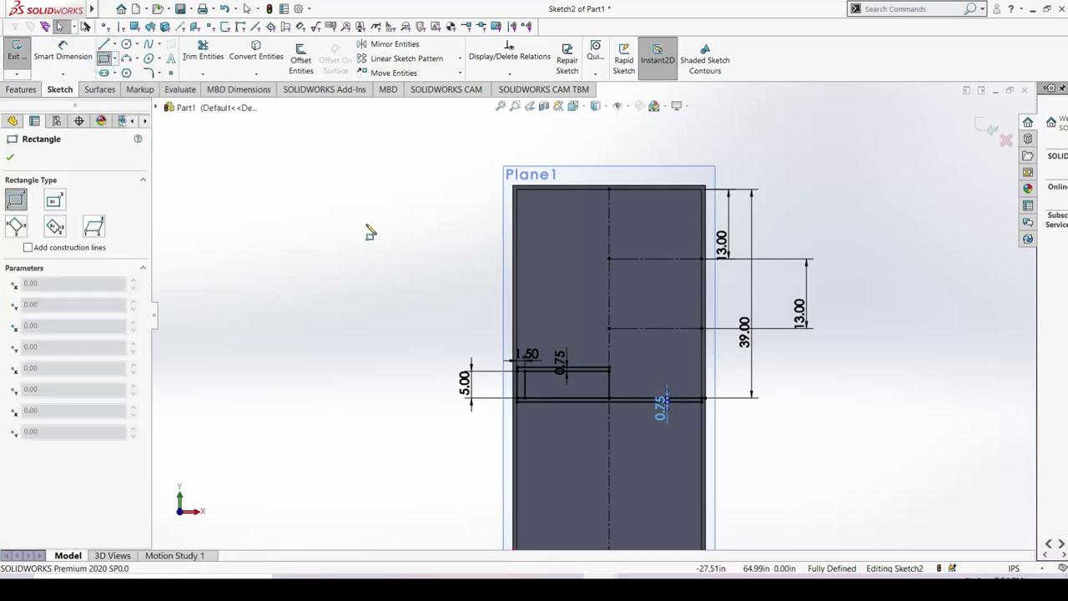
click(601, 190)
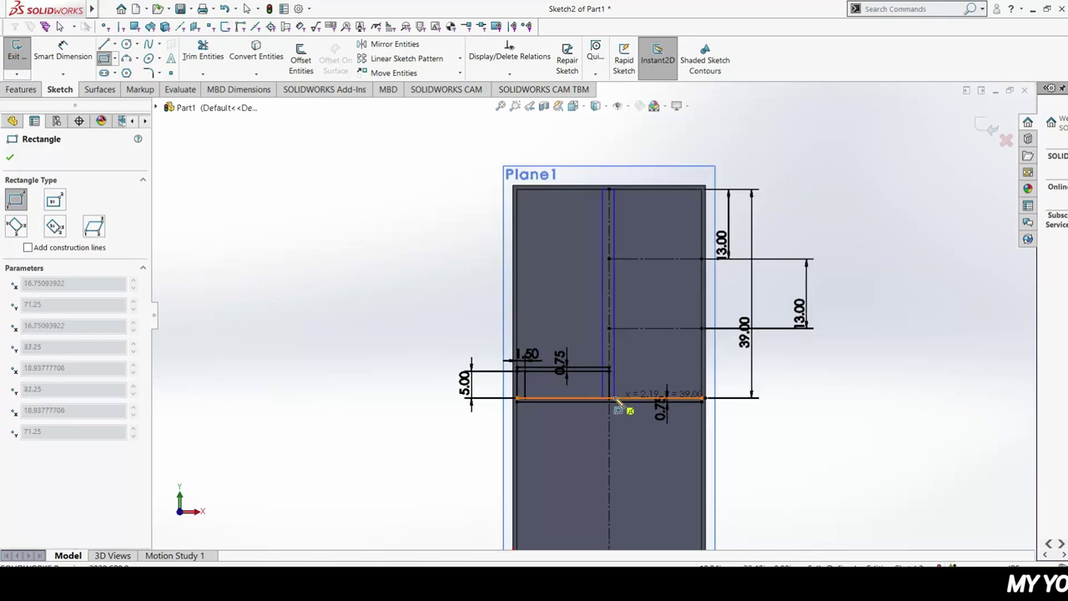
click(613, 397)
Step: Draw two shelf rectangles on the 13.00 lines, from the divider to the right edge
scroll(638, 271, down, 2)
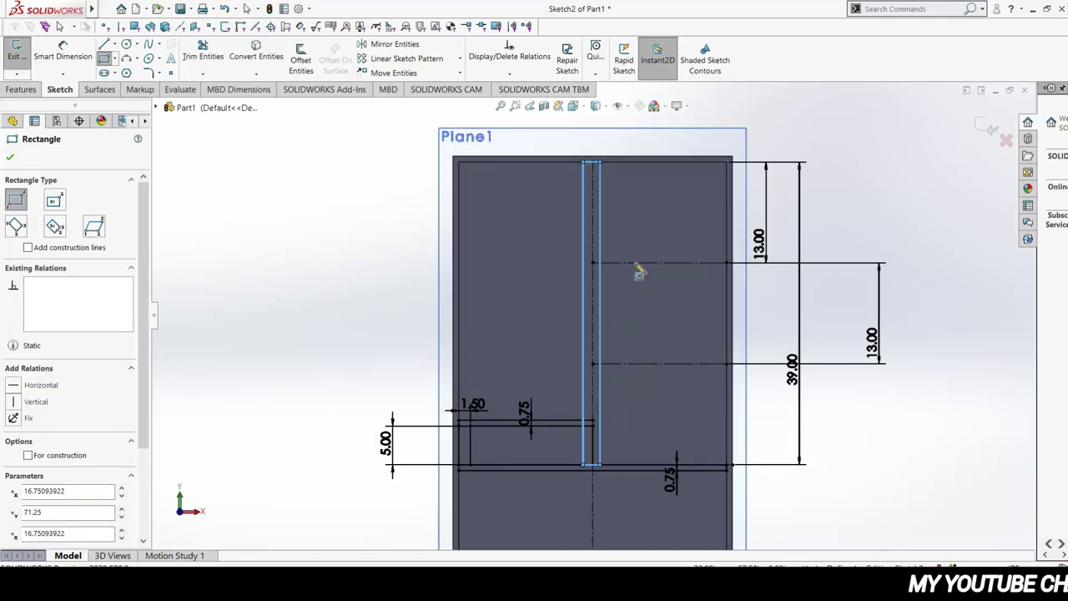
click(594, 255)
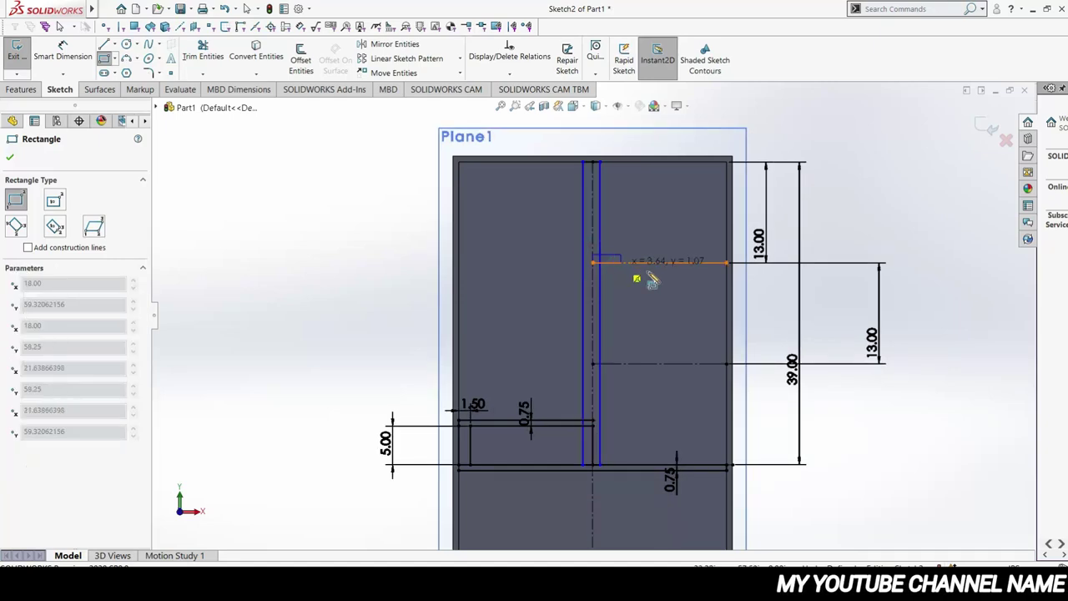
click(726, 275)
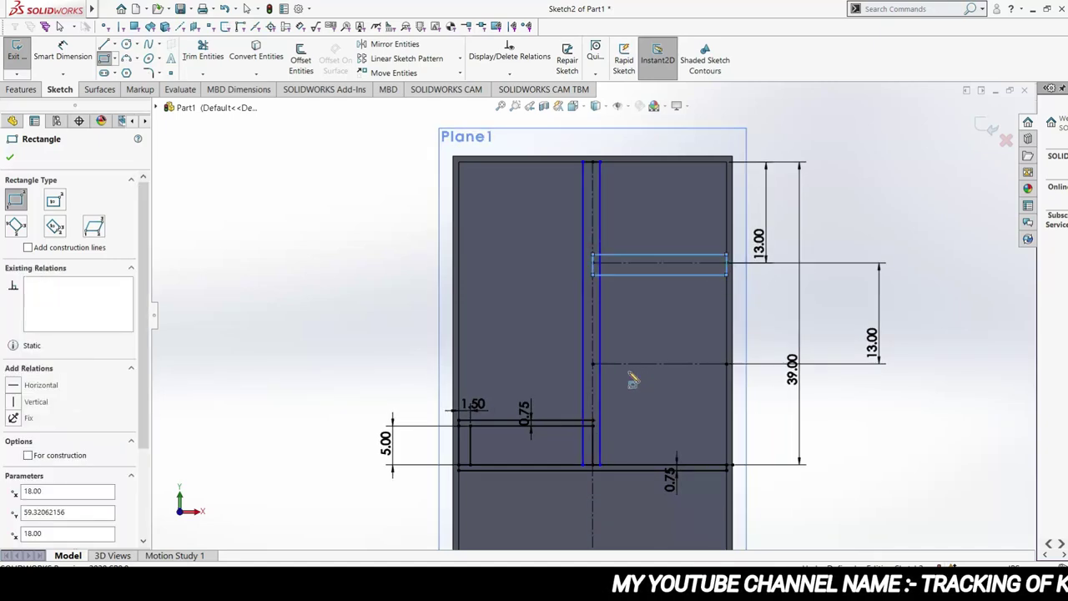
click(593, 364)
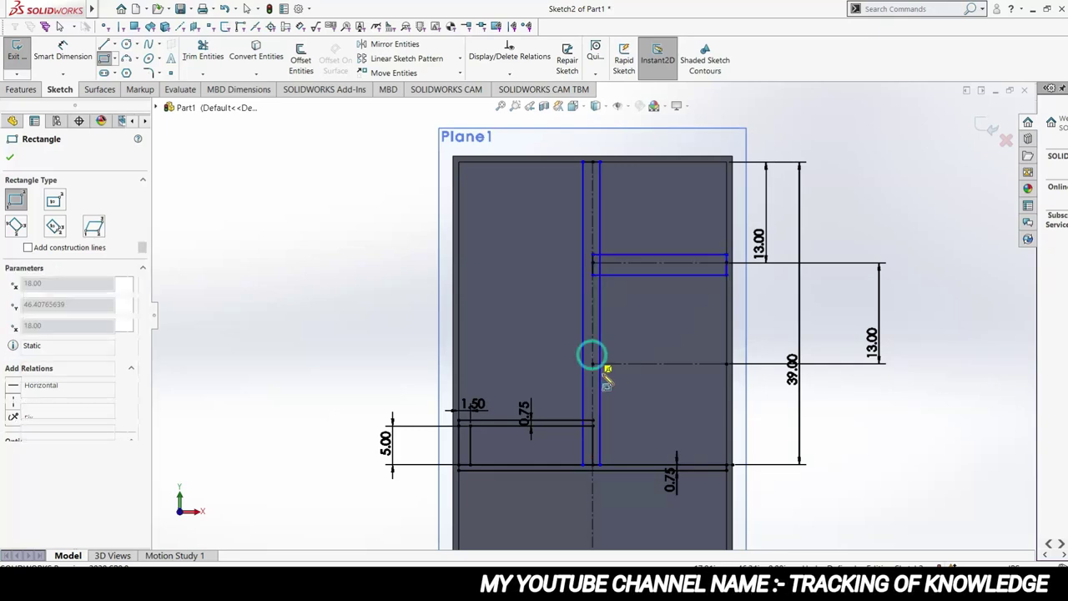
click(725, 376)
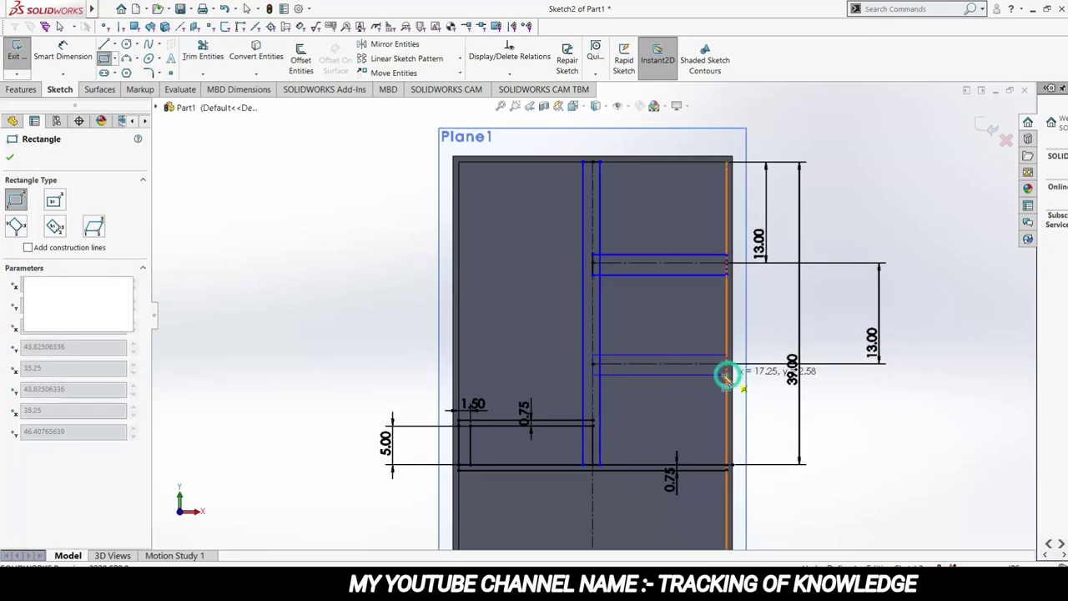
key(Escape)
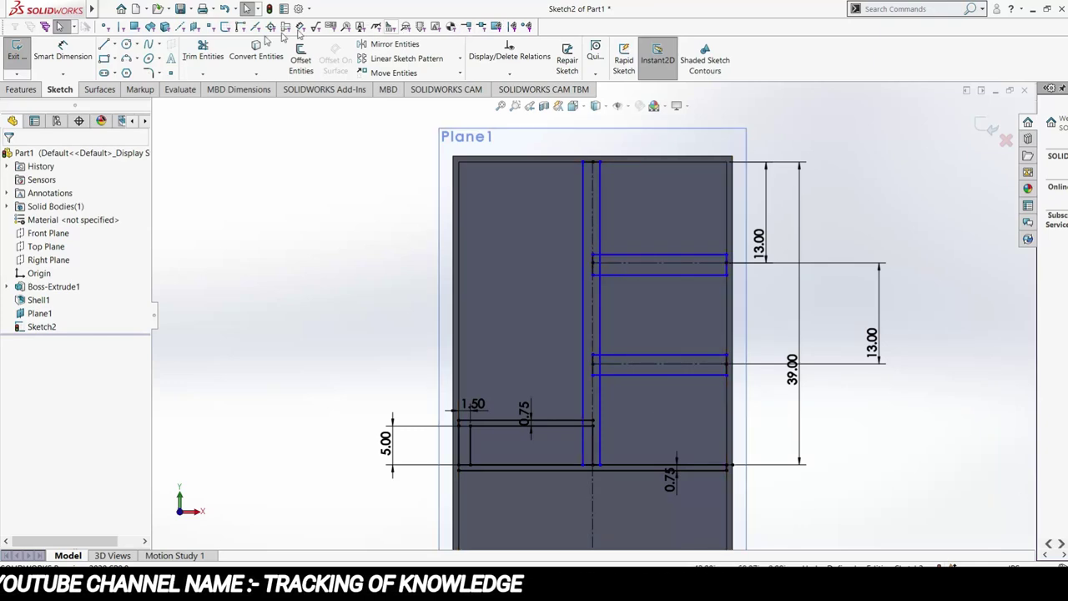
Step: Make the divider's two edges symmetric about the vertical centerline
click(582, 253)
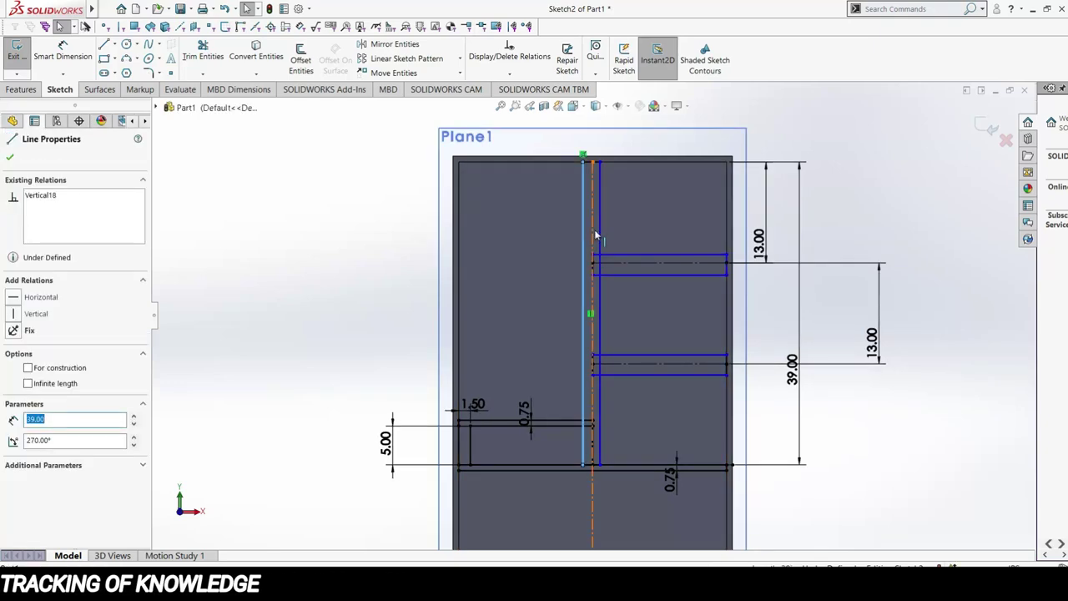
ctrl+click(599, 236)
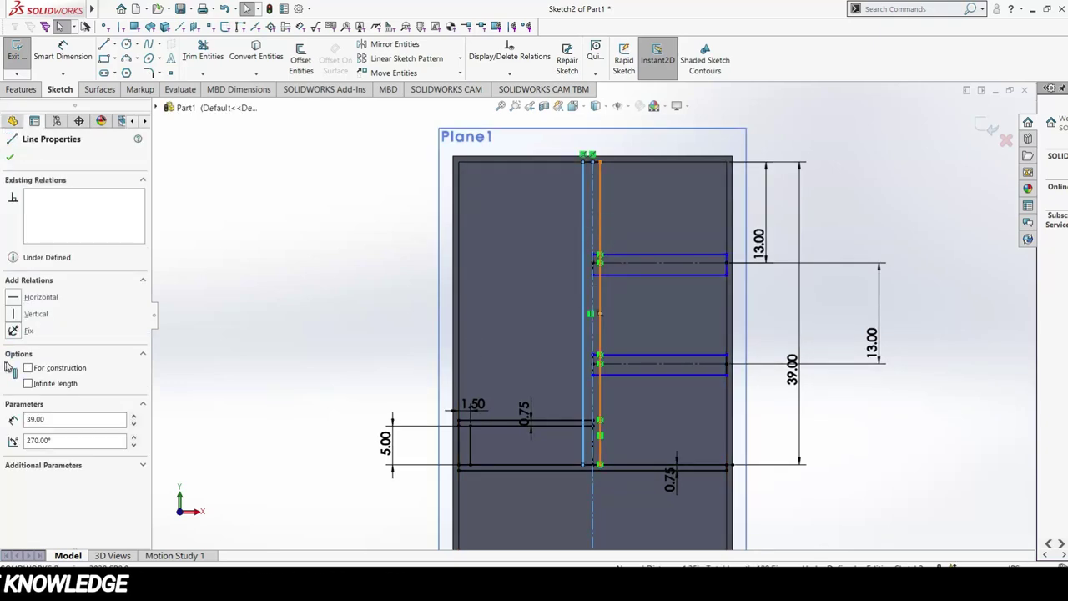
click(15, 368)
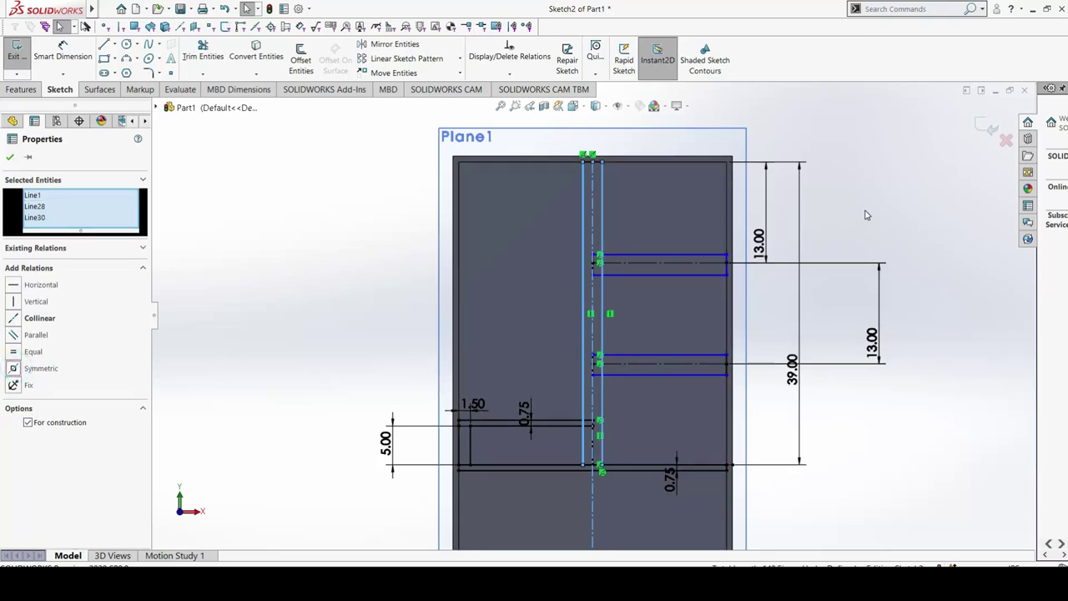
key(Escape)
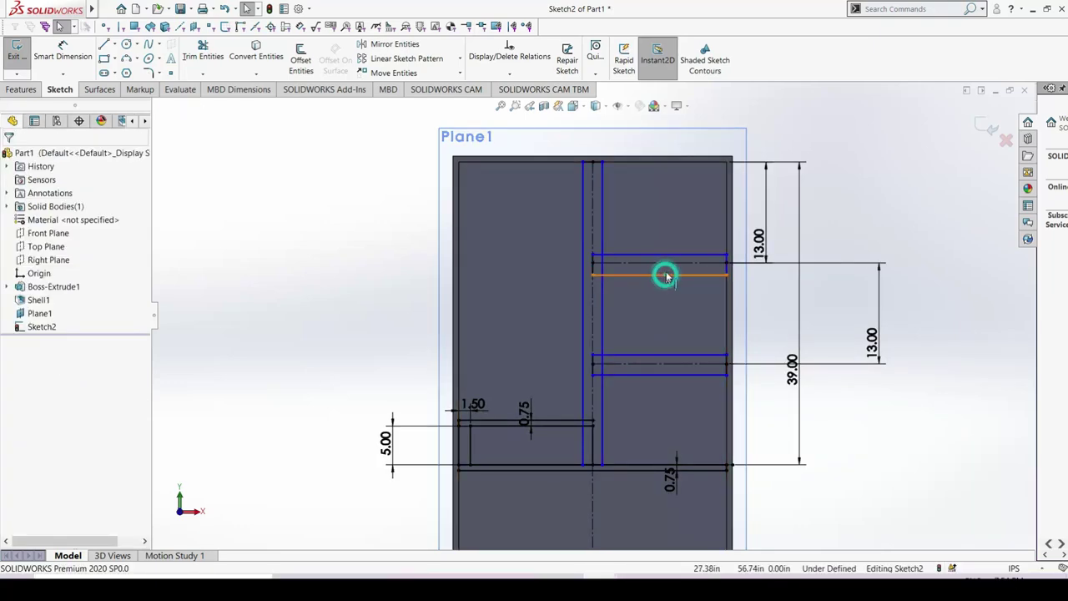
Step: Center the upper and lower shelves symmetrically on their 13.00 reference lines
click(665, 274)
ctrl+click(664, 254)
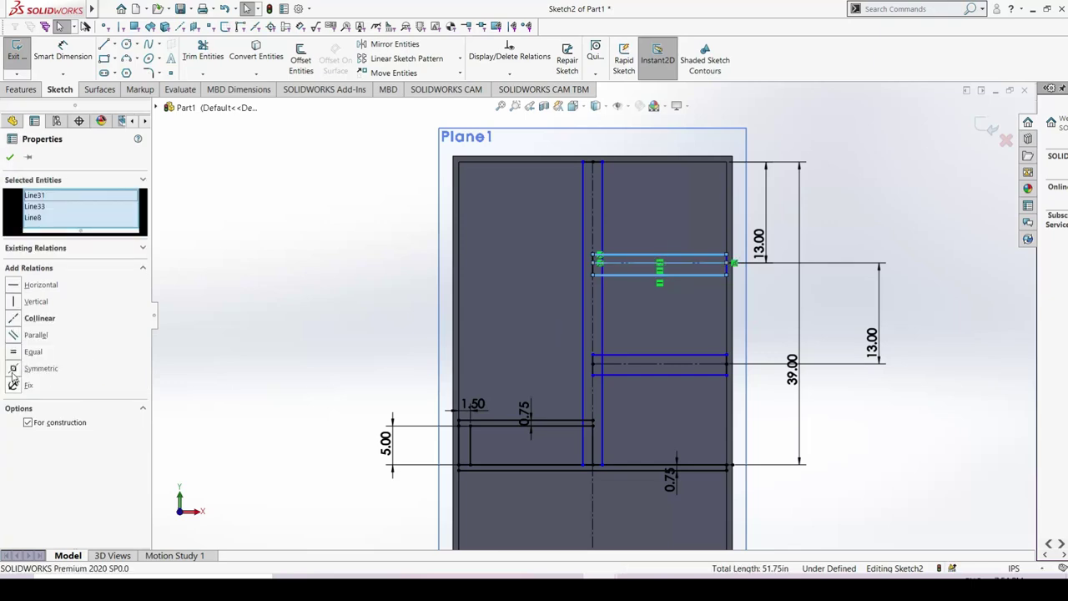
click(13, 368)
click(774, 408)
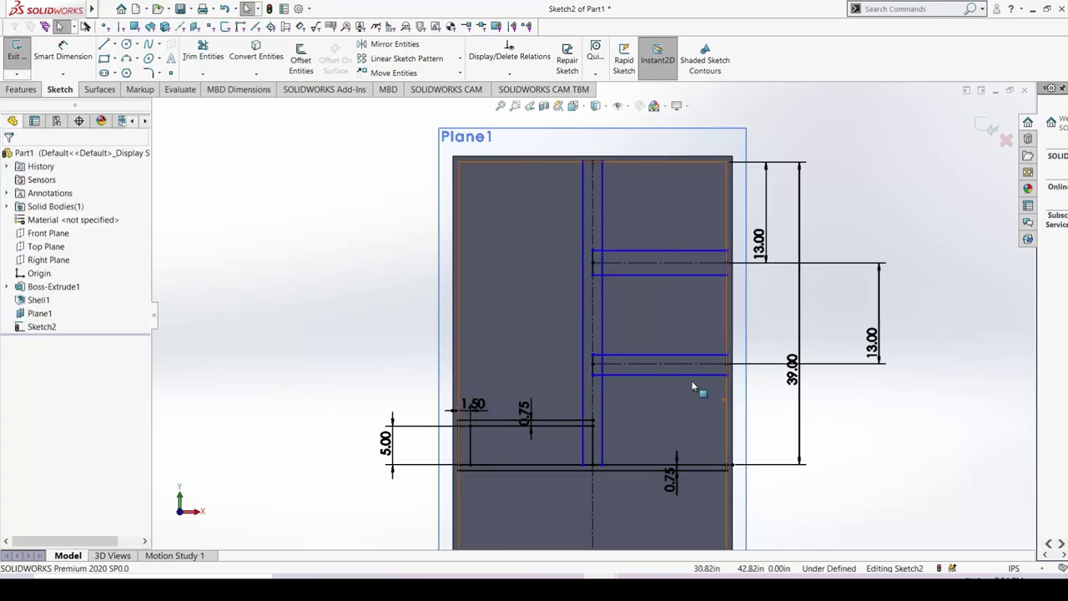
click(689, 373)
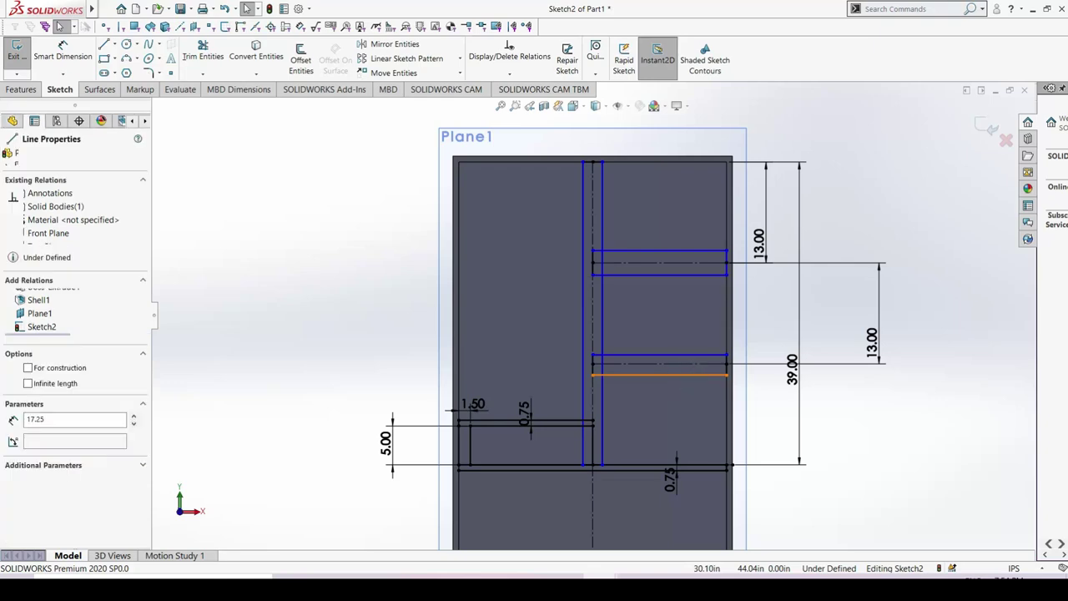
ctrl+click(682, 362)
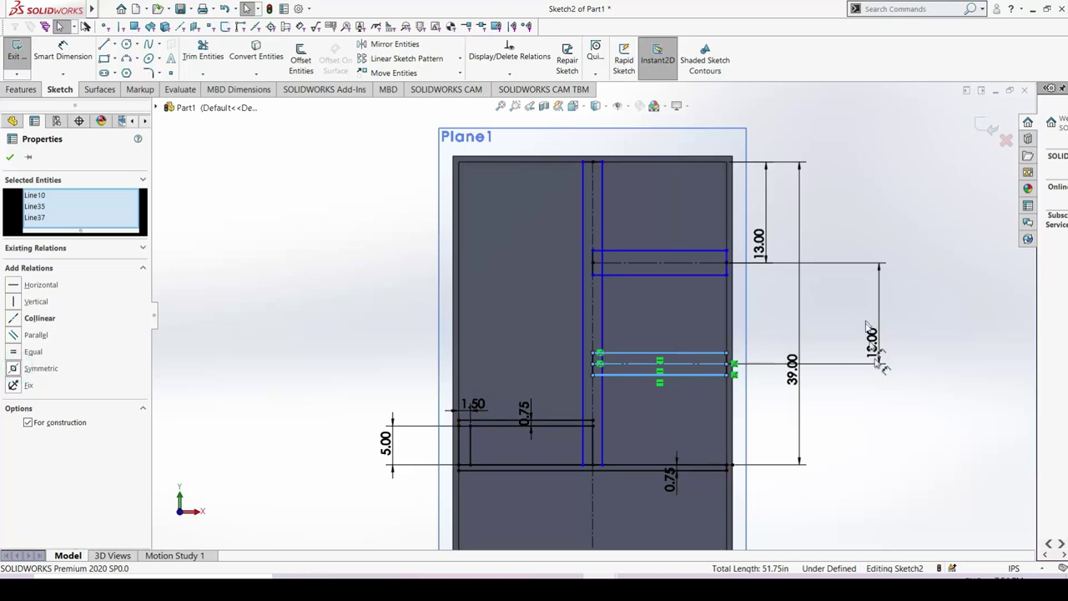
click(1009, 468)
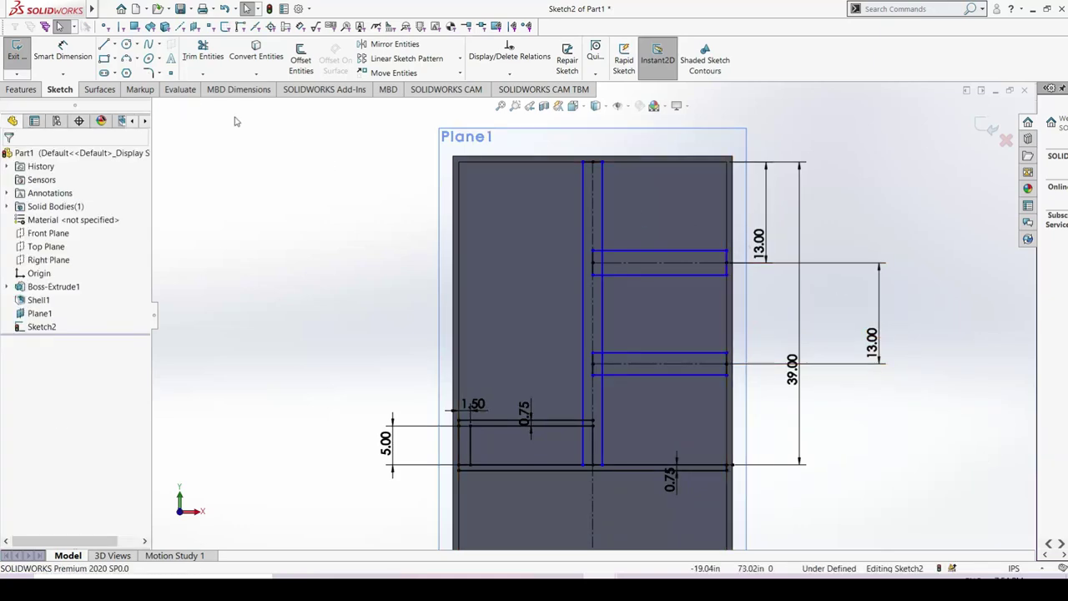
click(603, 203)
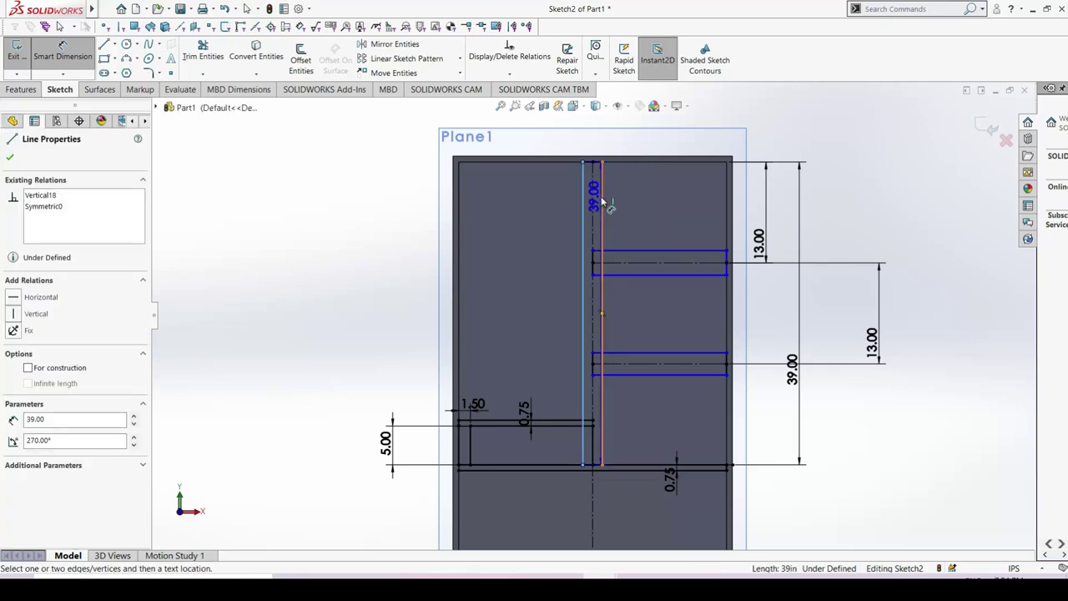
Step: Dimension the divider width, upper shelf and middle shelf thickness each to 0.75
click(650, 196)
text(.75)
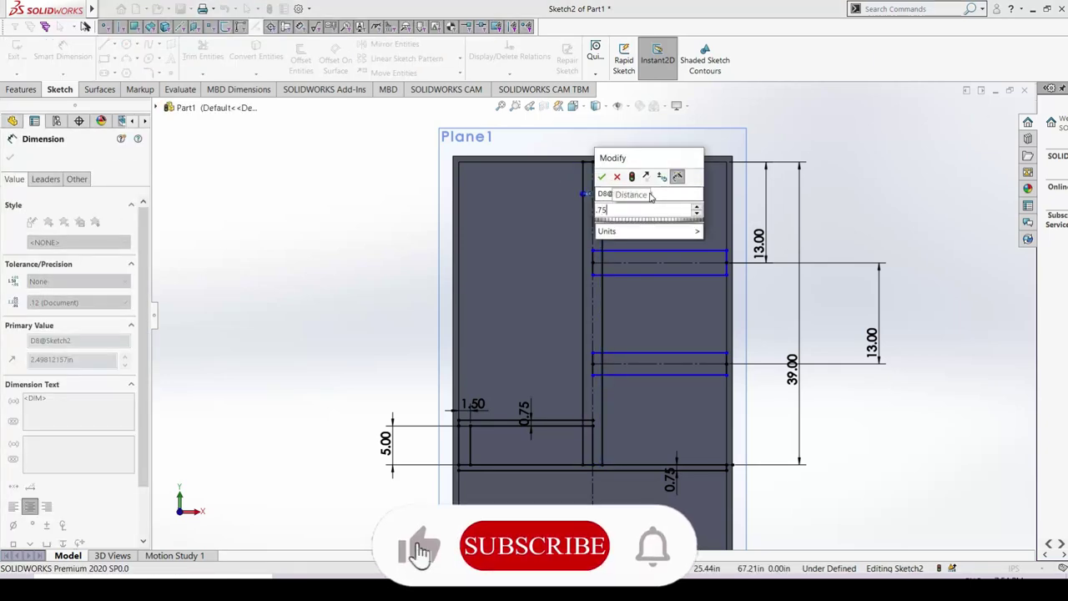
key(Return)
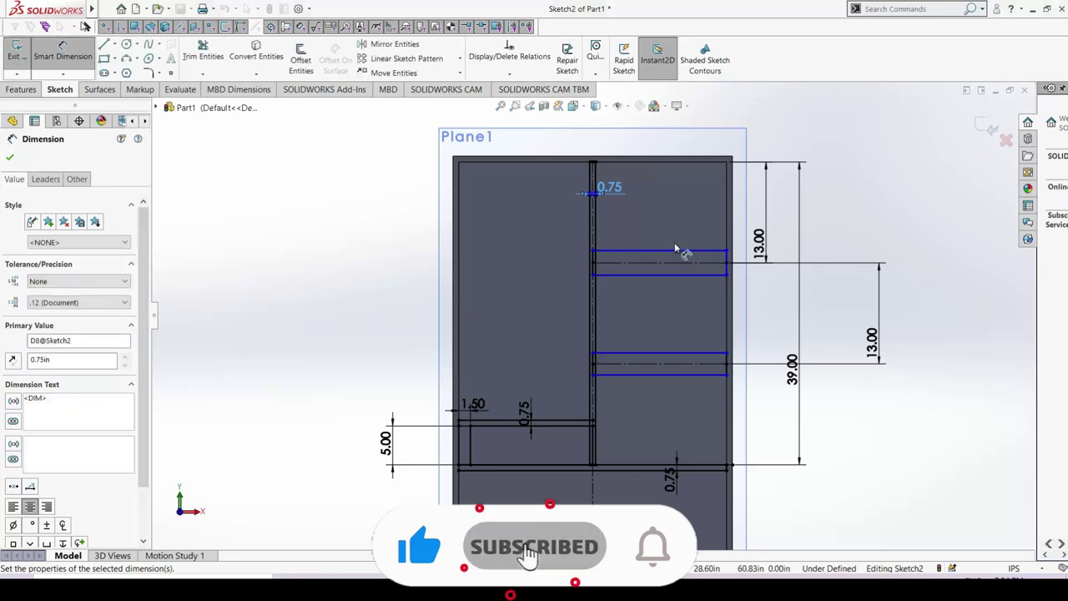
click(676, 252)
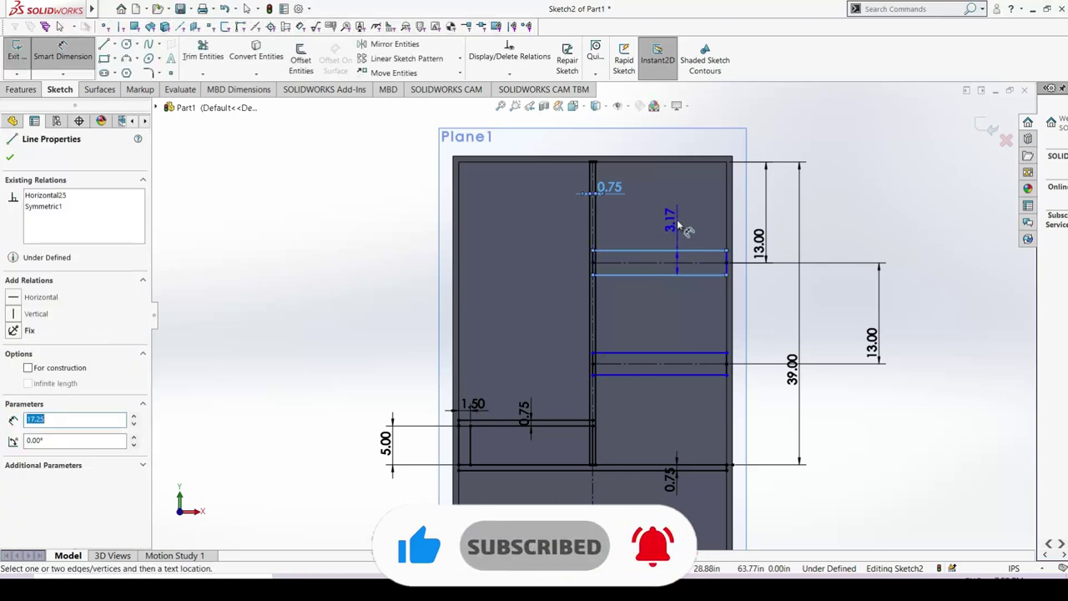
click(668, 233)
text(.75)
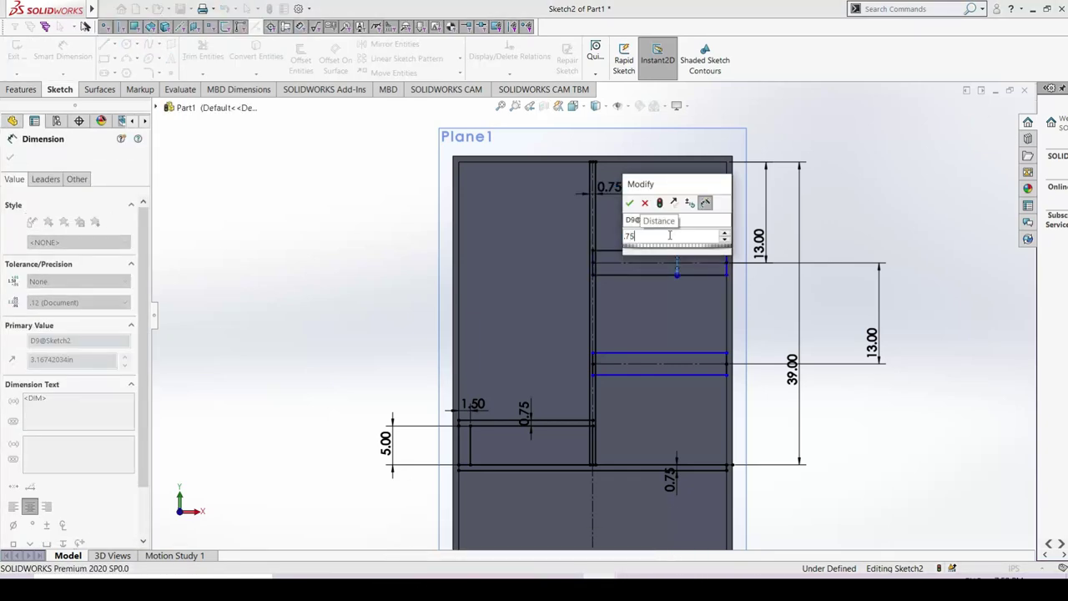
key(Return)
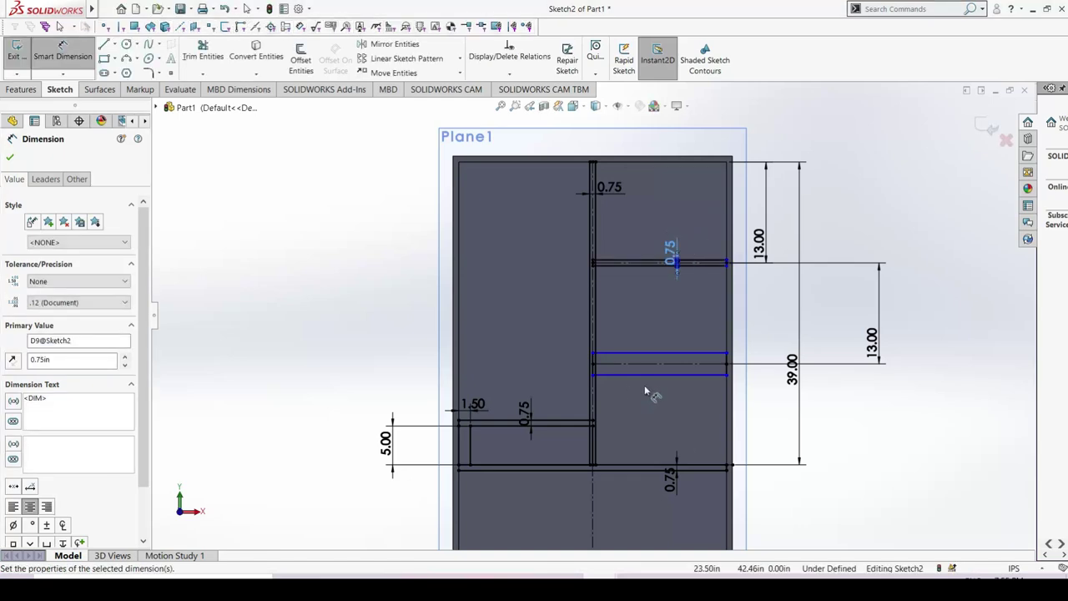
click(657, 353)
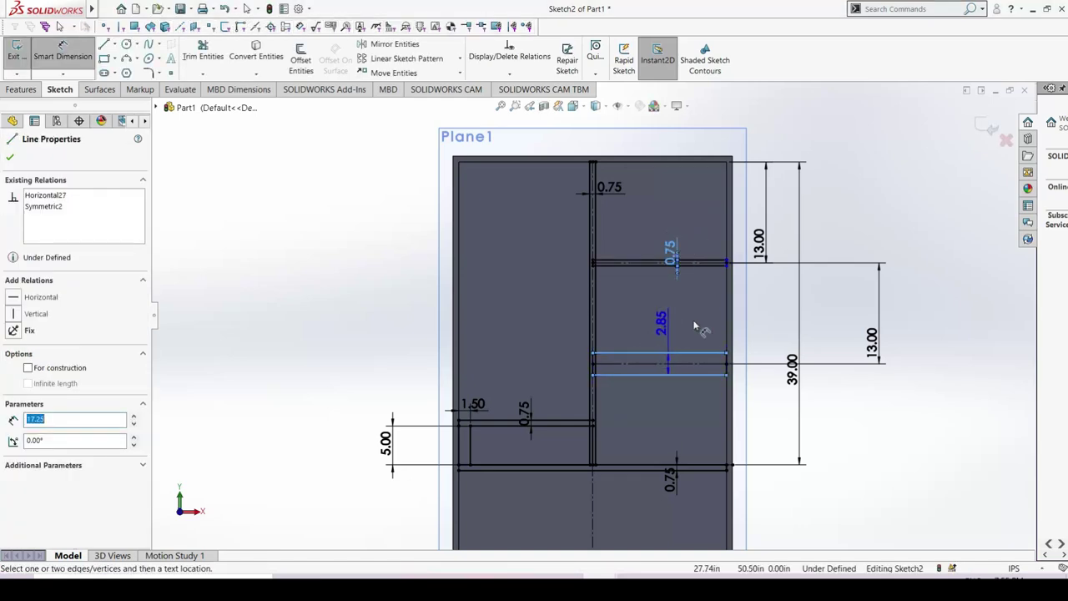
click(672, 321)
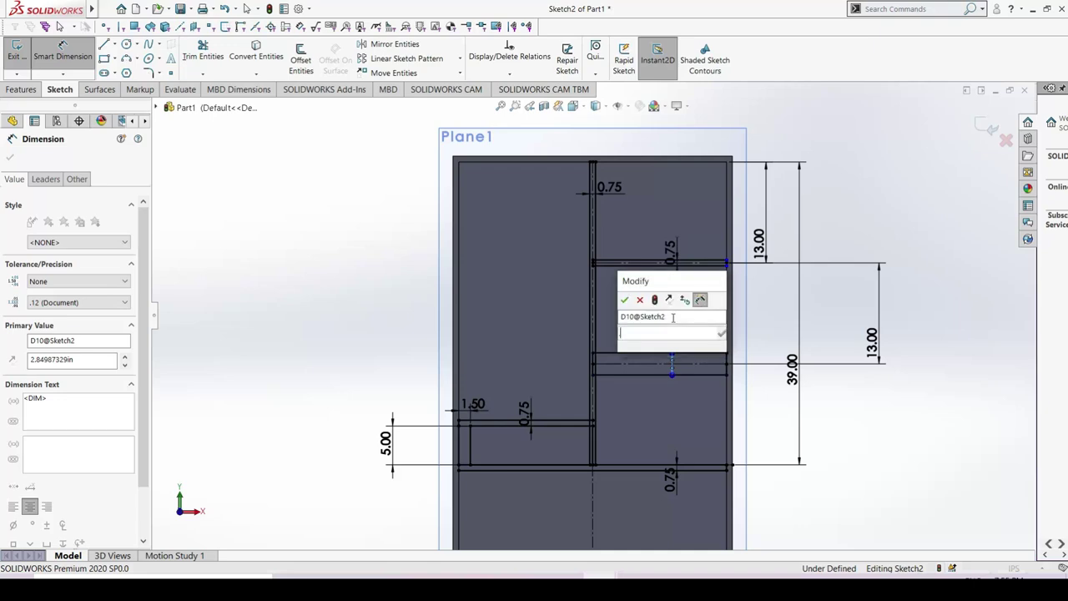
text(.75)
key(Return)
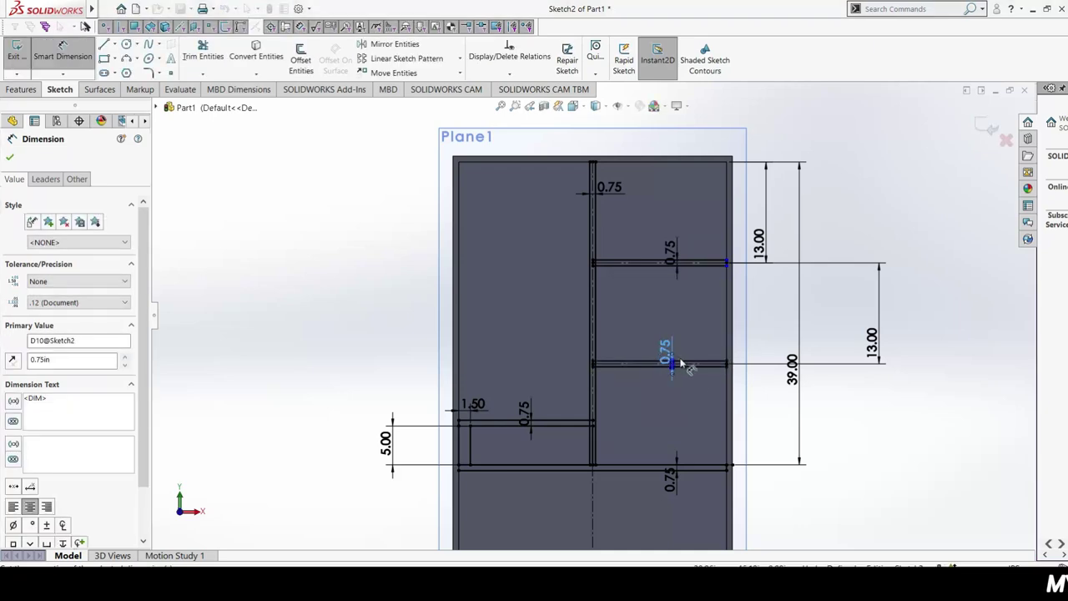
scroll(672, 455, up, 1)
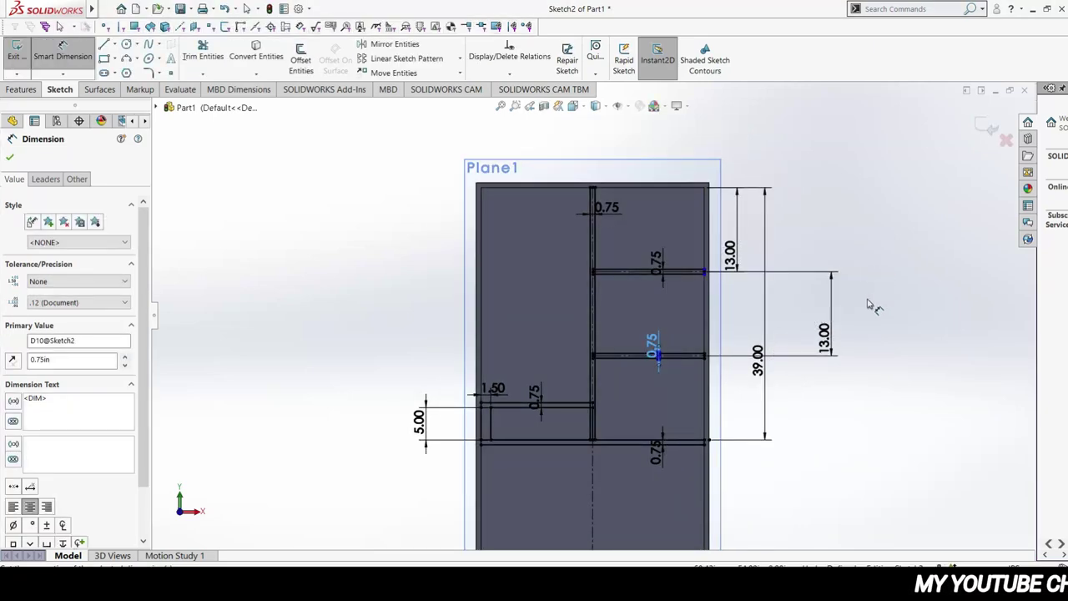
click(988, 128)
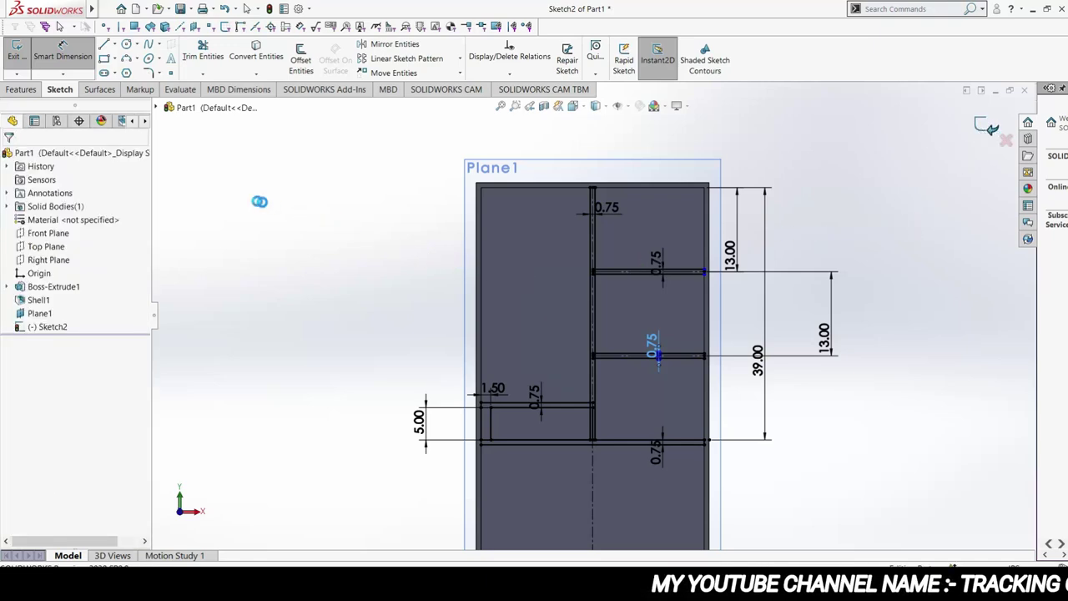
Step: Exit the sketch and start a reversed Extruded Boss/Base with Thin Feature off, picking the bottom shelf region
click(989, 128)
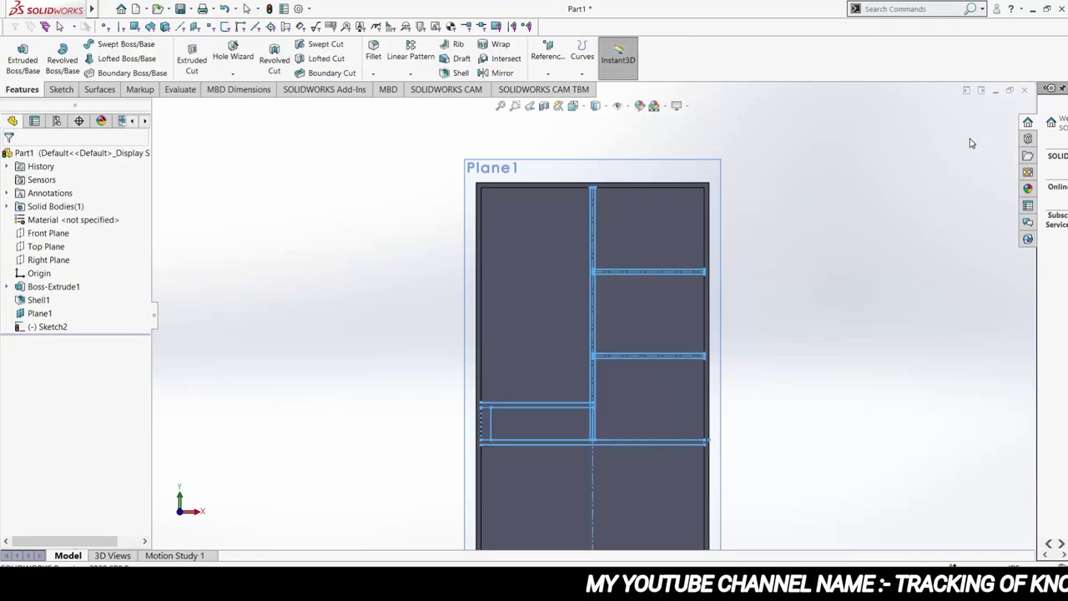
click(18, 69)
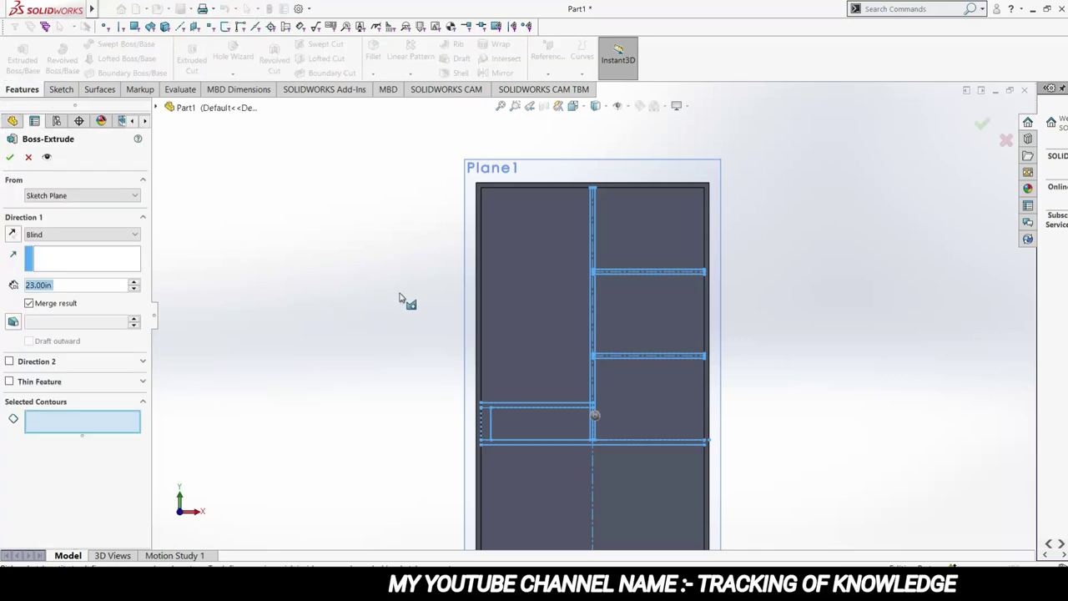
click(12, 234)
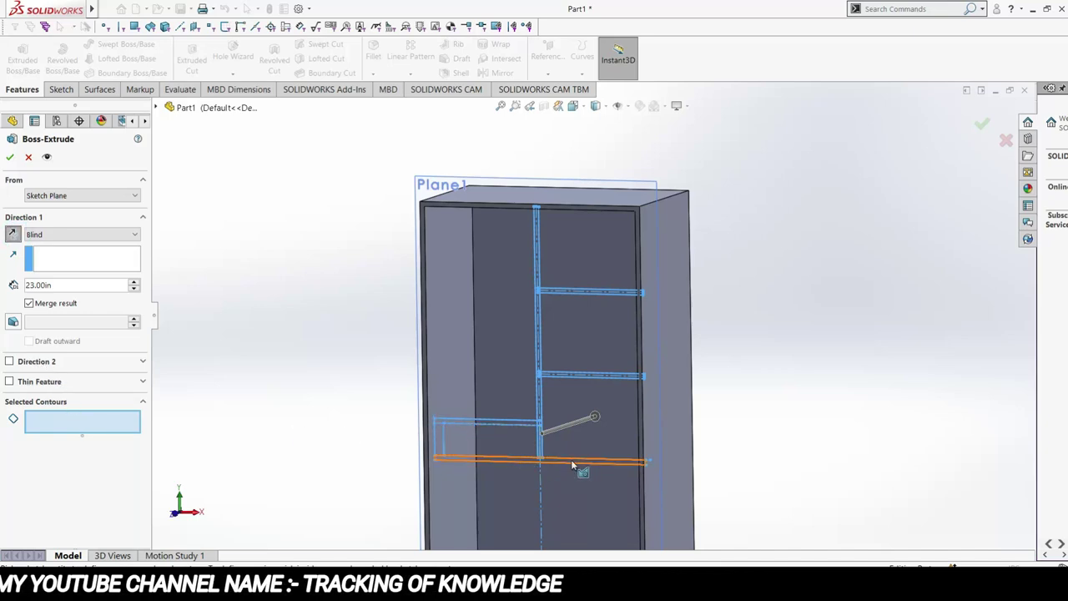
scroll(571, 461, down, 3)
click(538, 418)
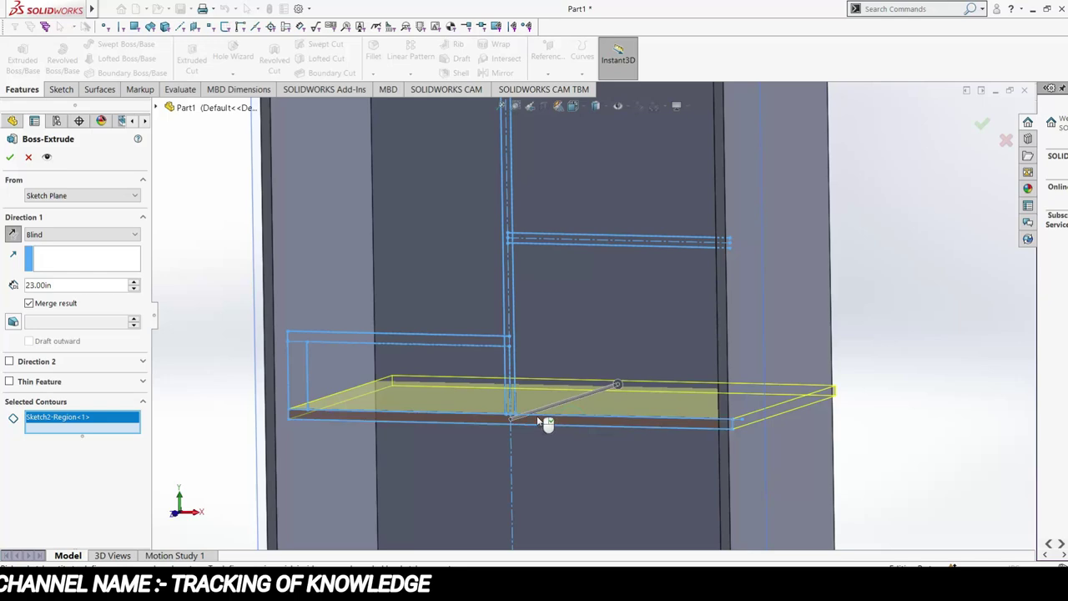
click(508, 377)
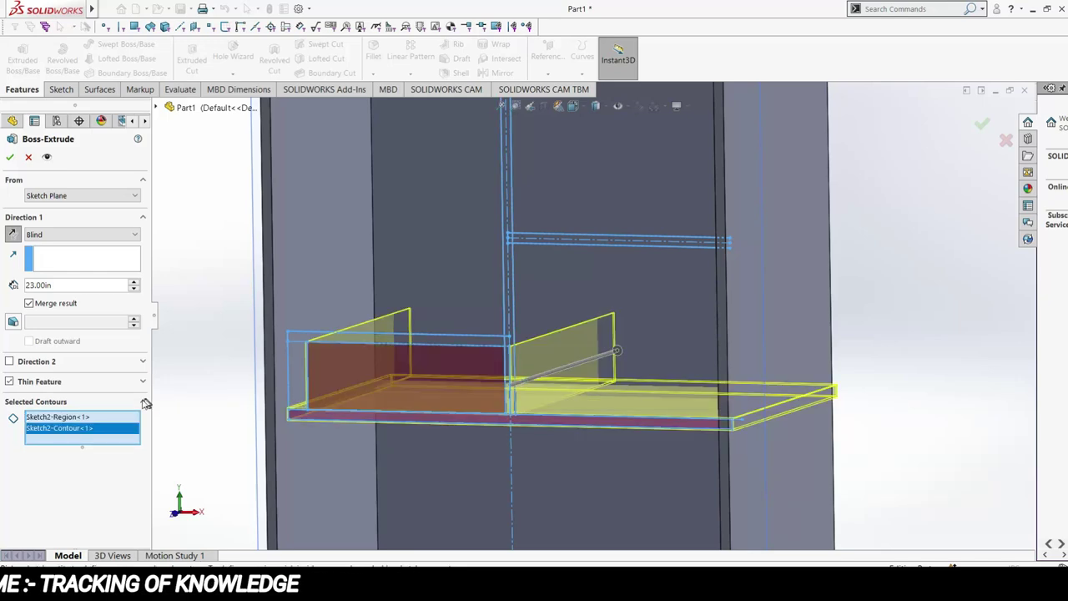
click(9, 381)
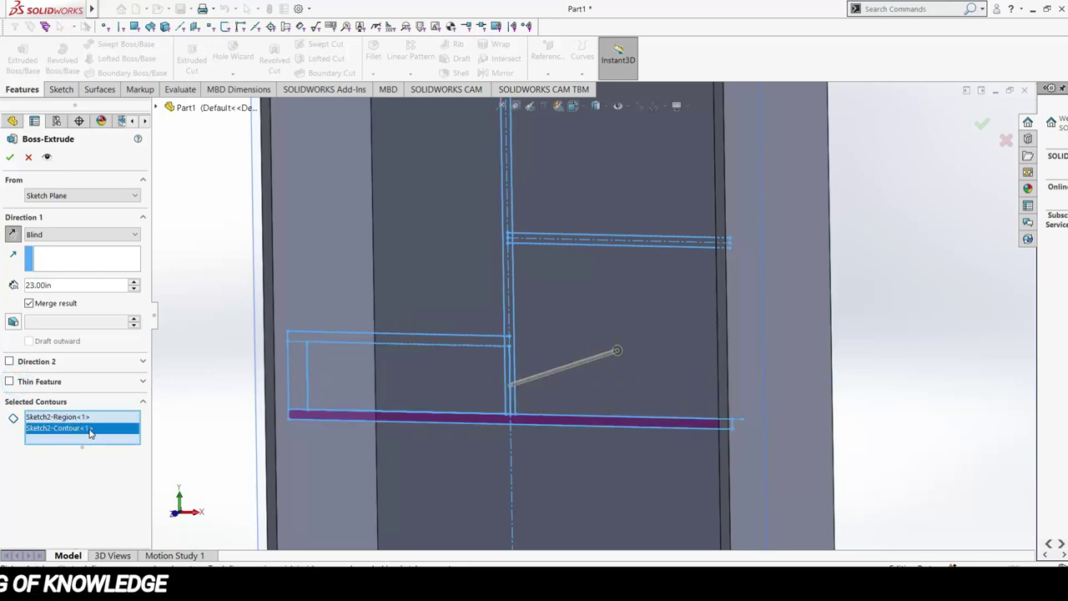
Step: Remove an unwanted contour and add the left shelf, plinth strip, shelf and divider regions
right_click(90, 431)
click(119, 451)
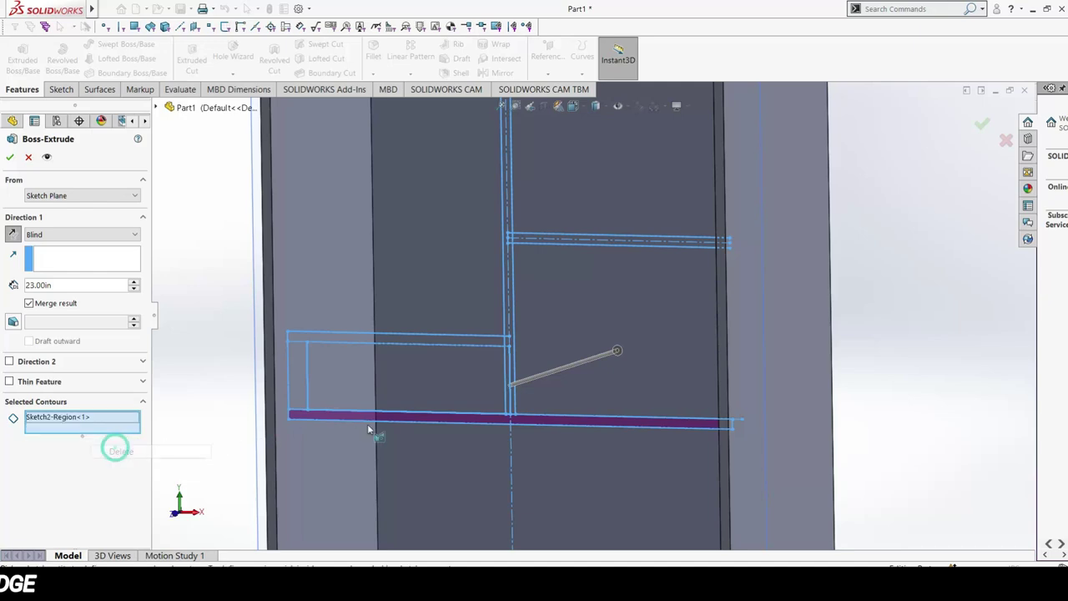
click(450, 342)
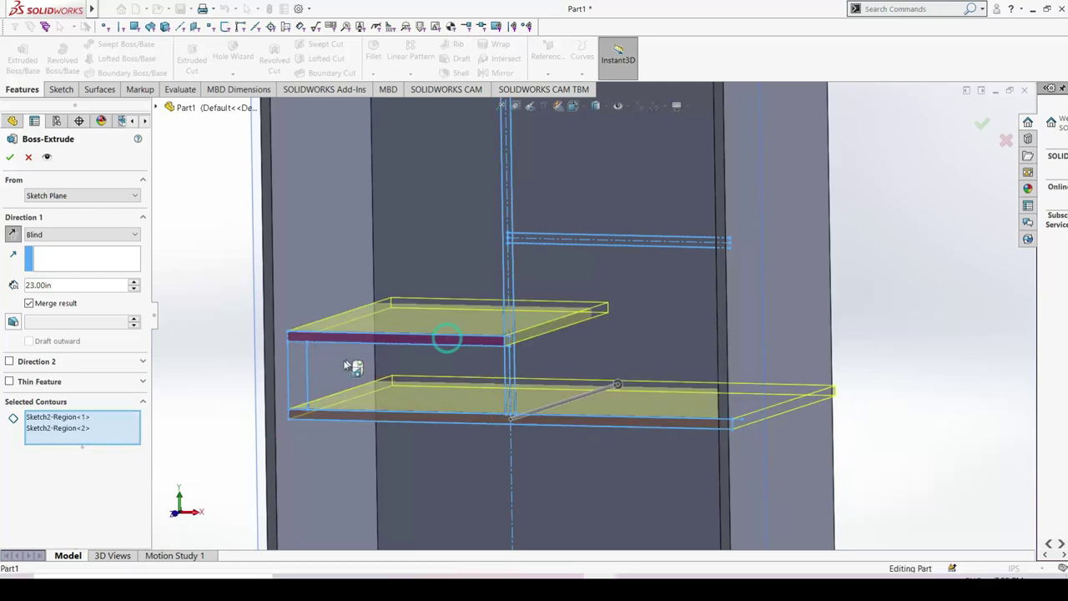
click(293, 373)
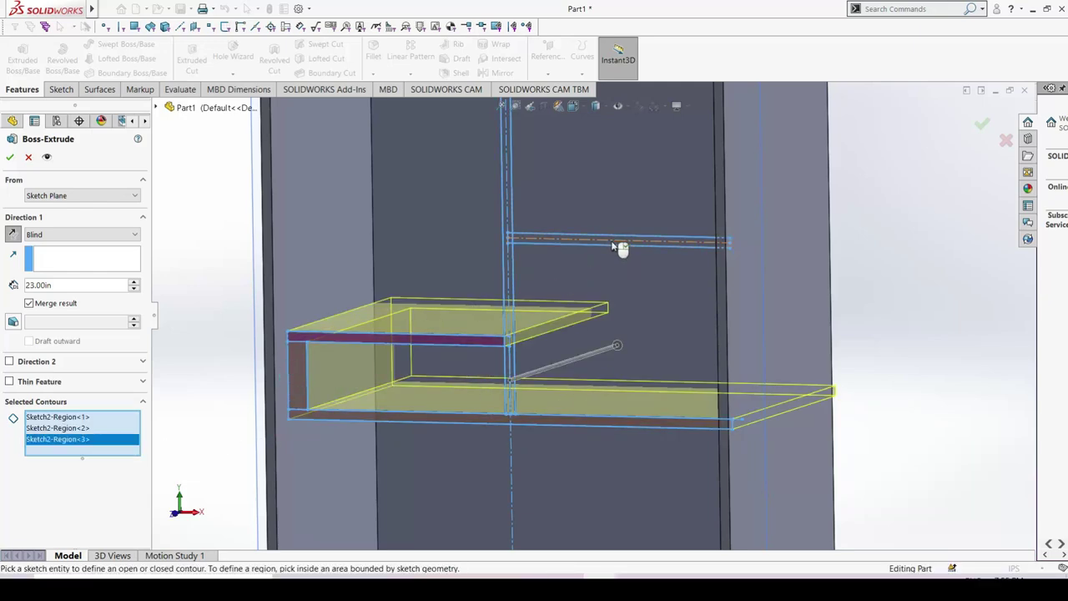
scroll(564, 236, down, 3)
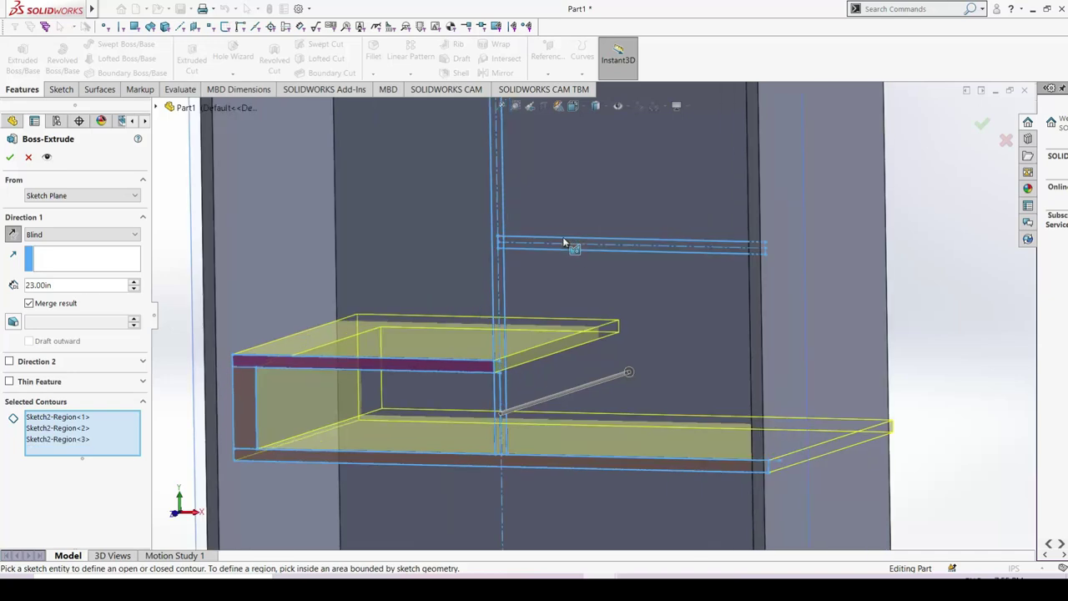
click(572, 257)
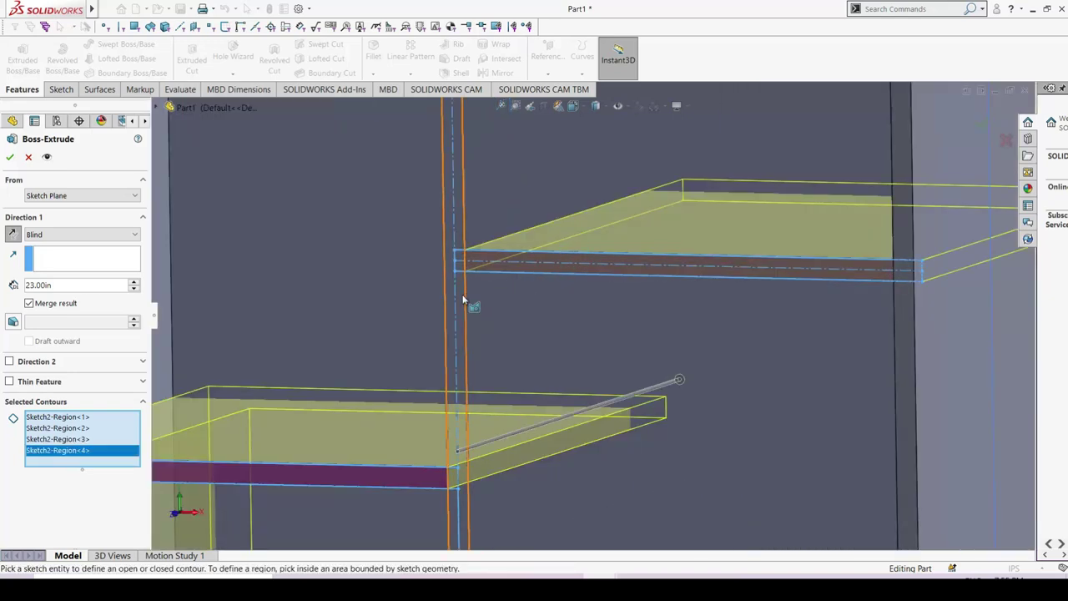
click(464, 299)
middle_drag(465, 298, 549, 275)
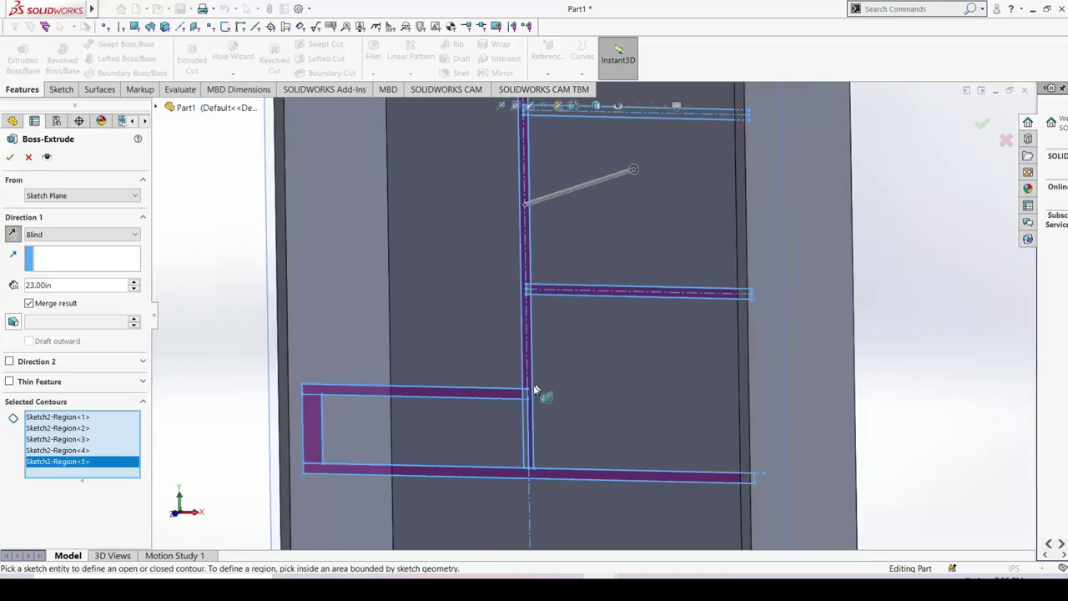
scroll(535, 389, down, 3)
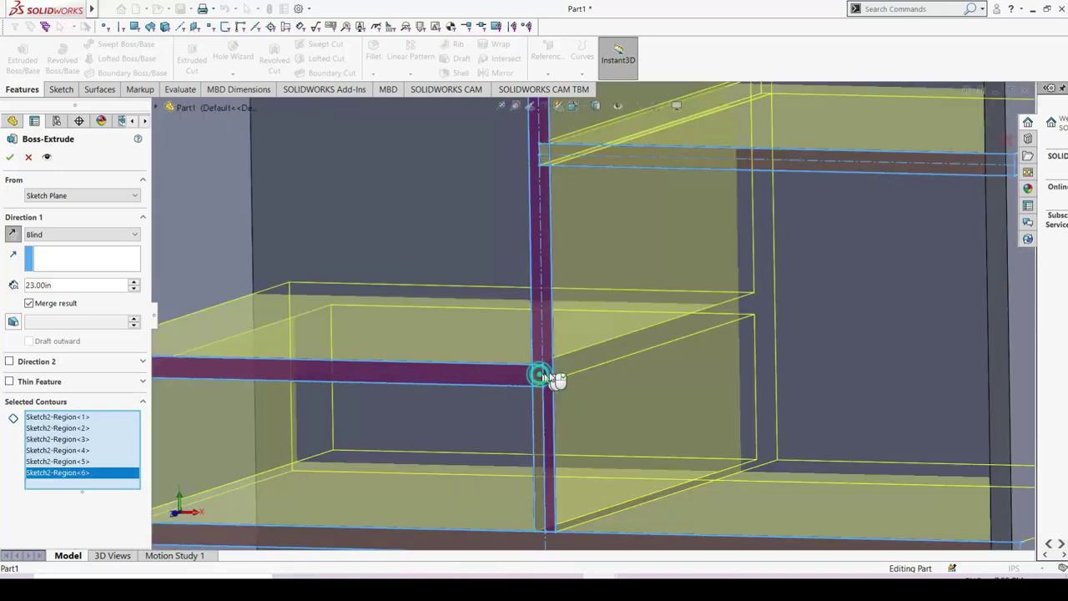
click(541, 377)
middle_drag(541, 377, 710, 310)
Step: Add the top shelf region, completing eight regions previewed at 23.00 in depth
scroll(710, 309, up, 3)
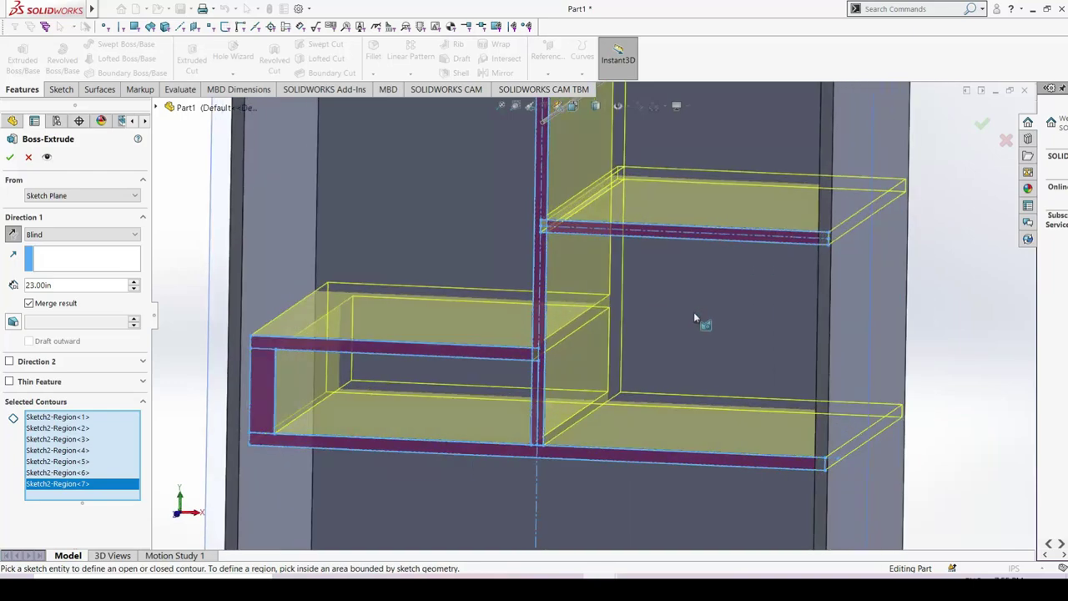
scroll(698, 317, up, 3)
scroll(715, 258, up, 2)
scroll(674, 226, down, 4)
scroll(566, 282, down, 3)
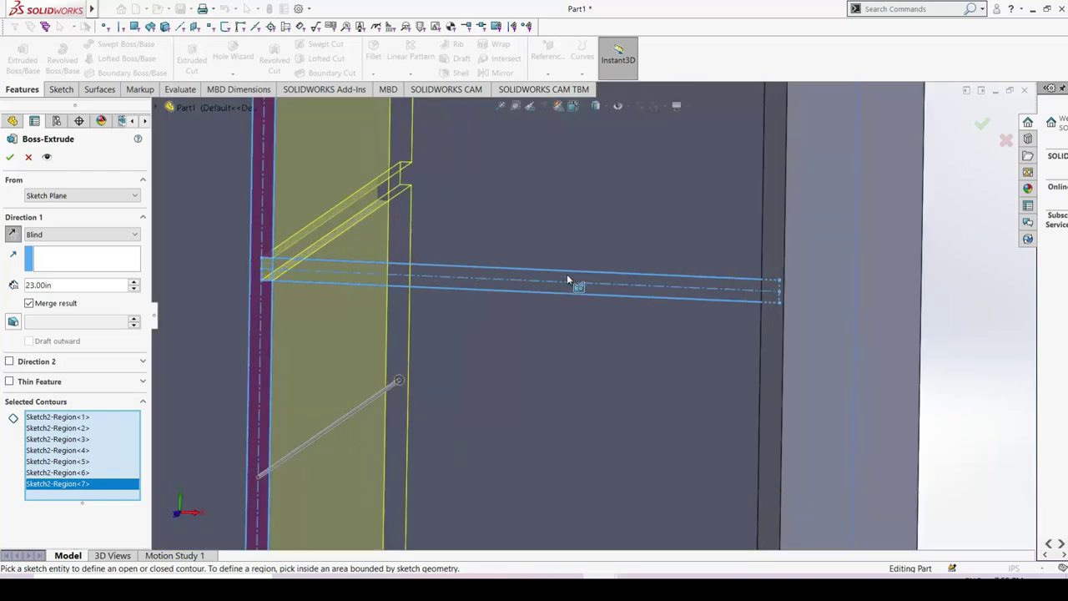
scroll(567, 282, down, 1)
click(566, 281)
scroll(571, 321, up, 3)
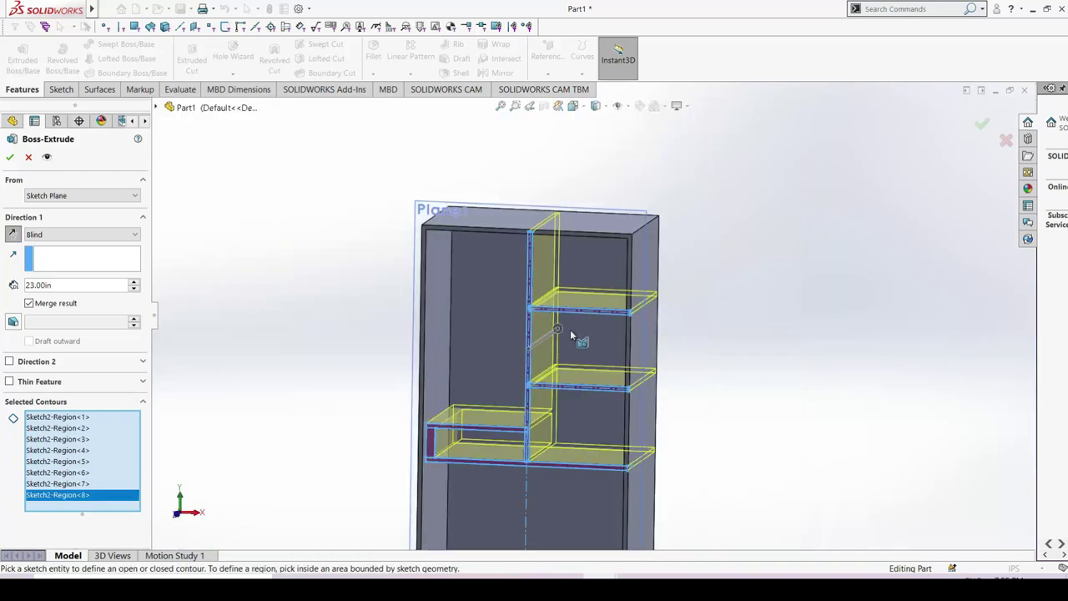
middle_drag(587, 499, 585, 507)
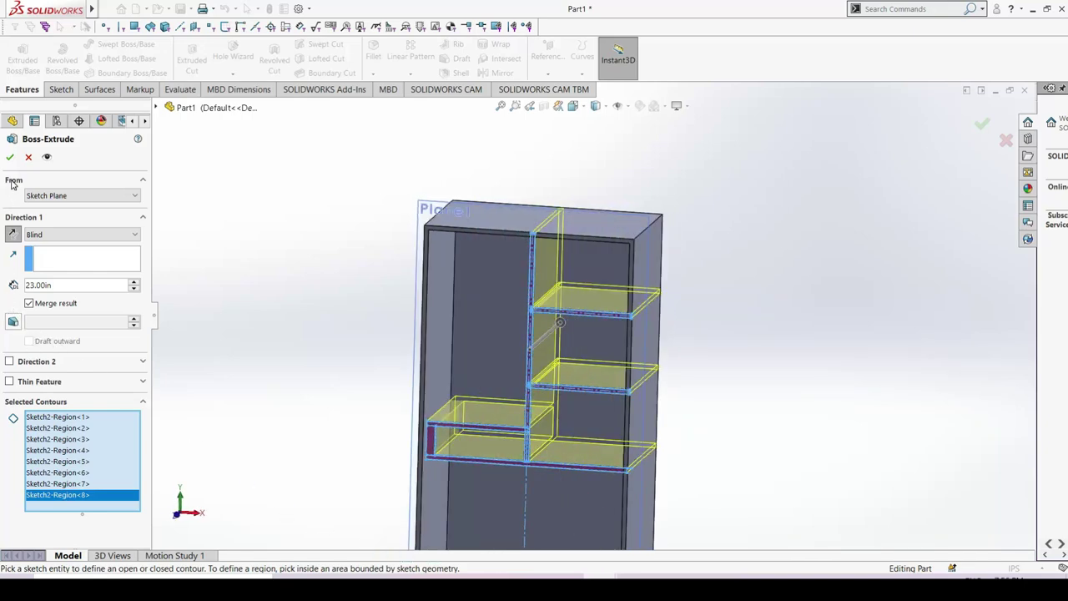
Step: Set Direction 1 to Up To Surface at the cabinet's inner back face, causing a zero-thickness error
click(63, 234)
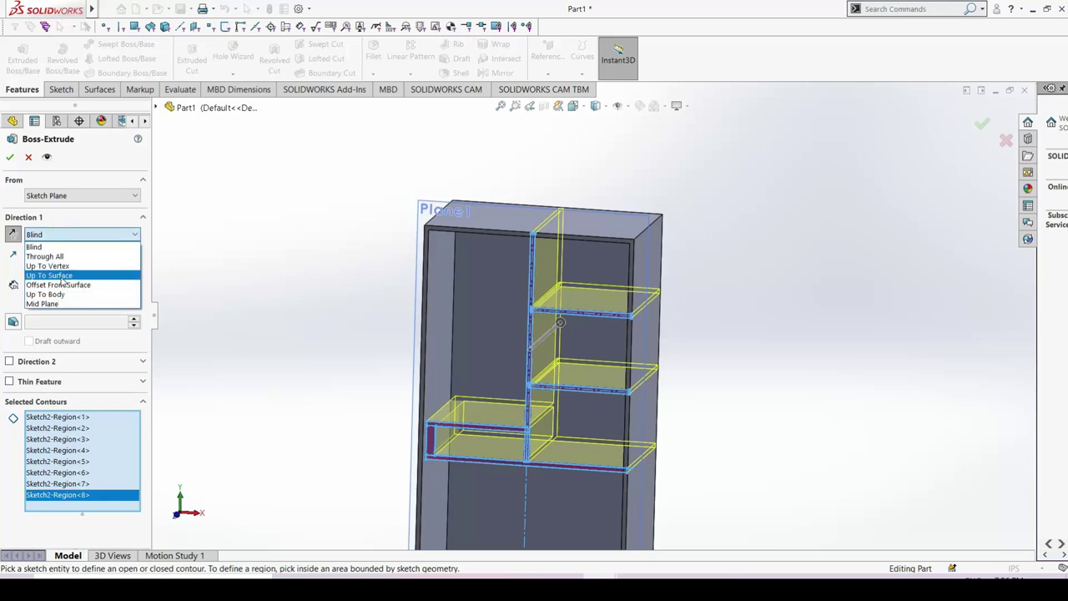
click(50, 275)
click(502, 298)
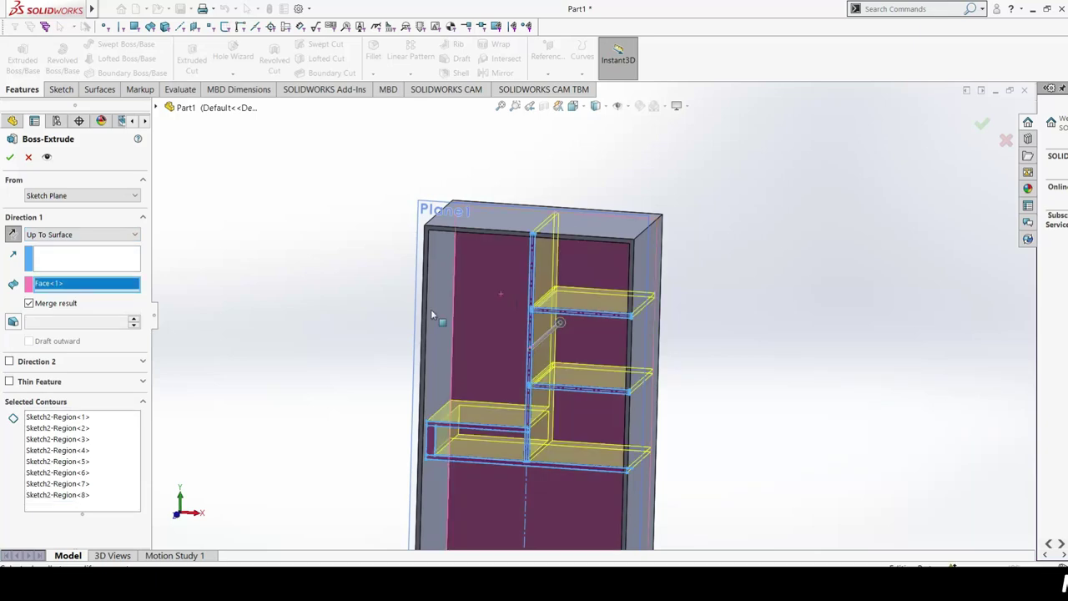
click(10, 159)
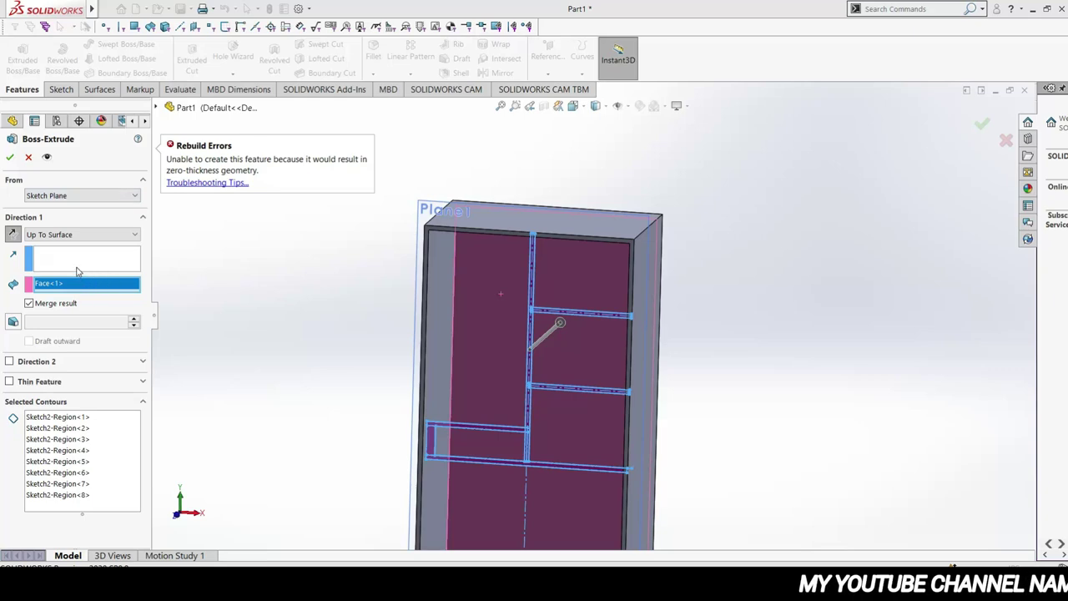
Step: Clear the limit face and all previously selected contours
click(500, 303)
right_click(125, 463)
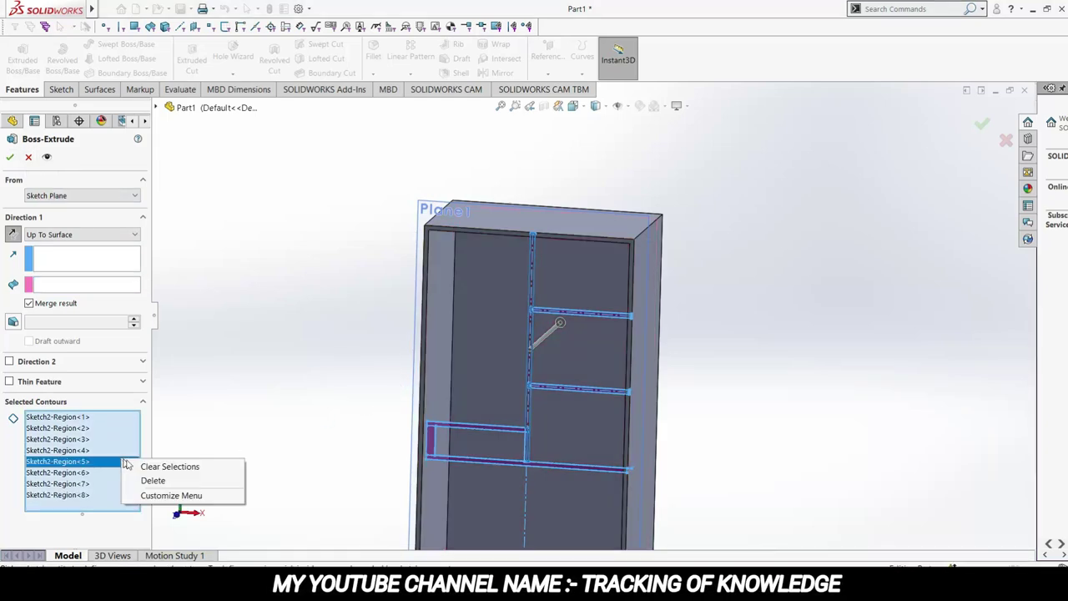
click(162, 466)
scroll(528, 448, down, 3)
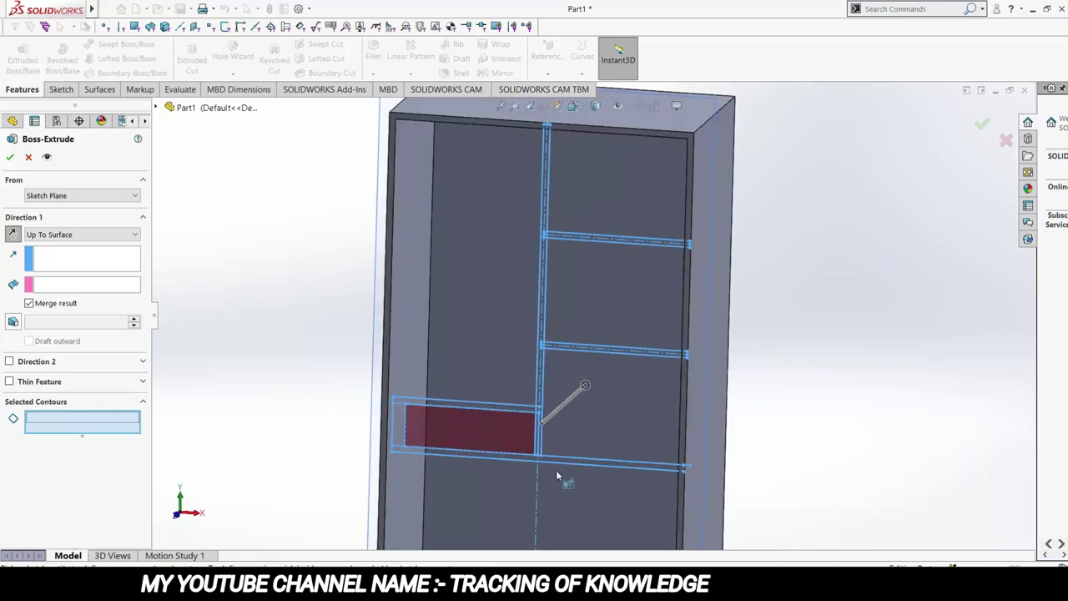
click(608, 461)
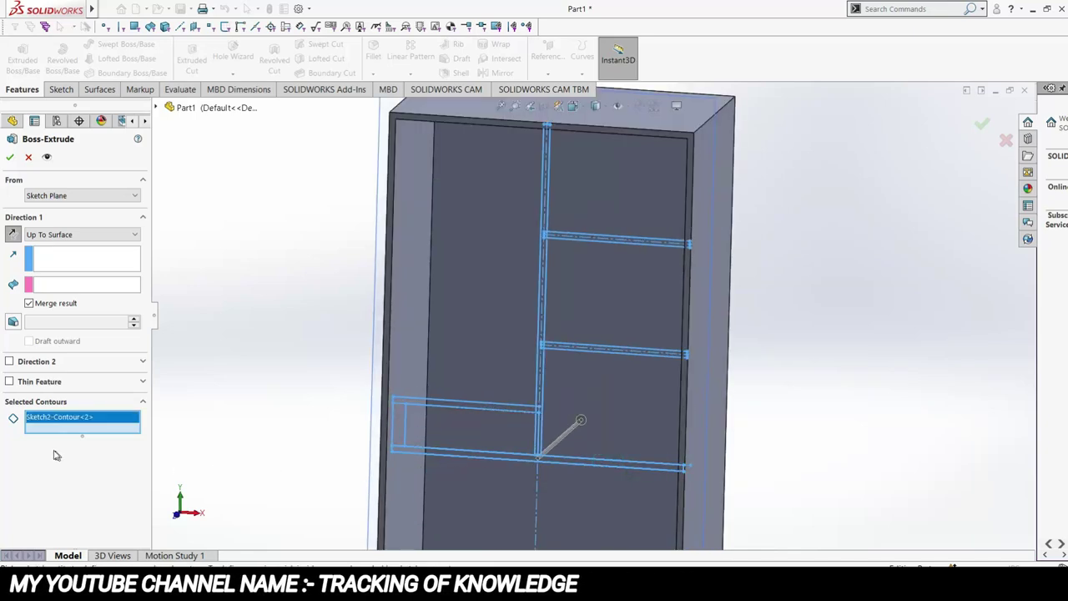
right_click(84, 419)
click(175, 429)
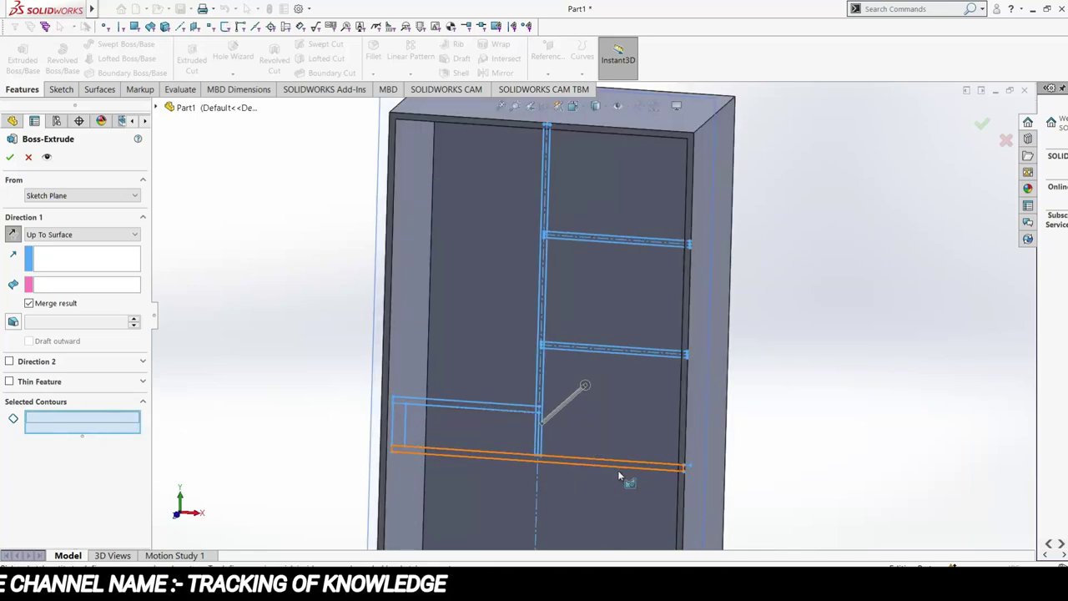
Step: Select the bottom plinth strip, vertical divider, lower horizontal strip and small left strip regions
scroll(619, 475, down, 3)
click(595, 420)
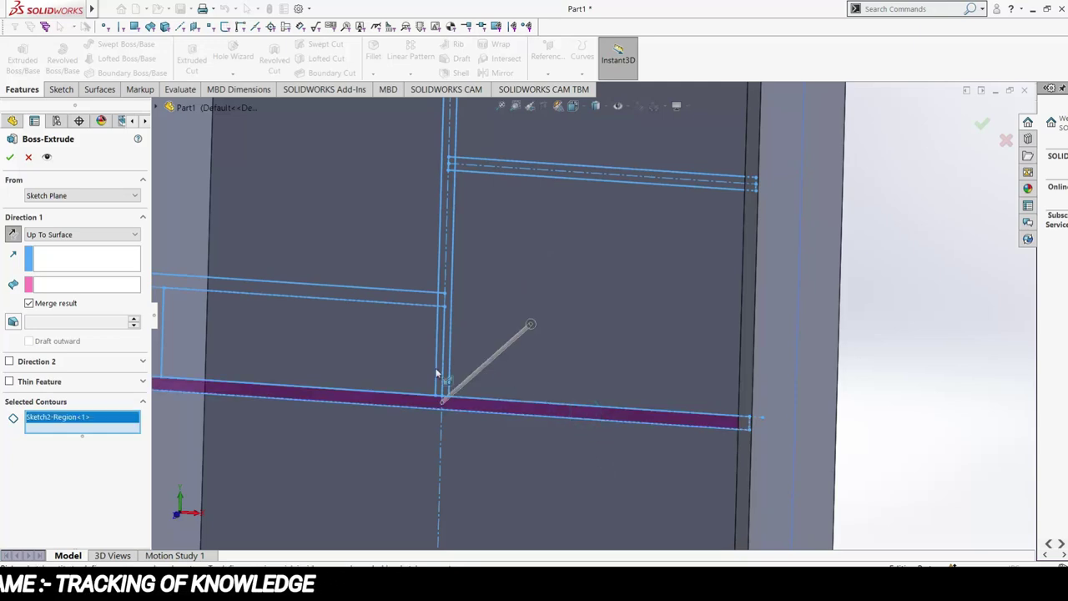
scroll(450, 372, down, 2)
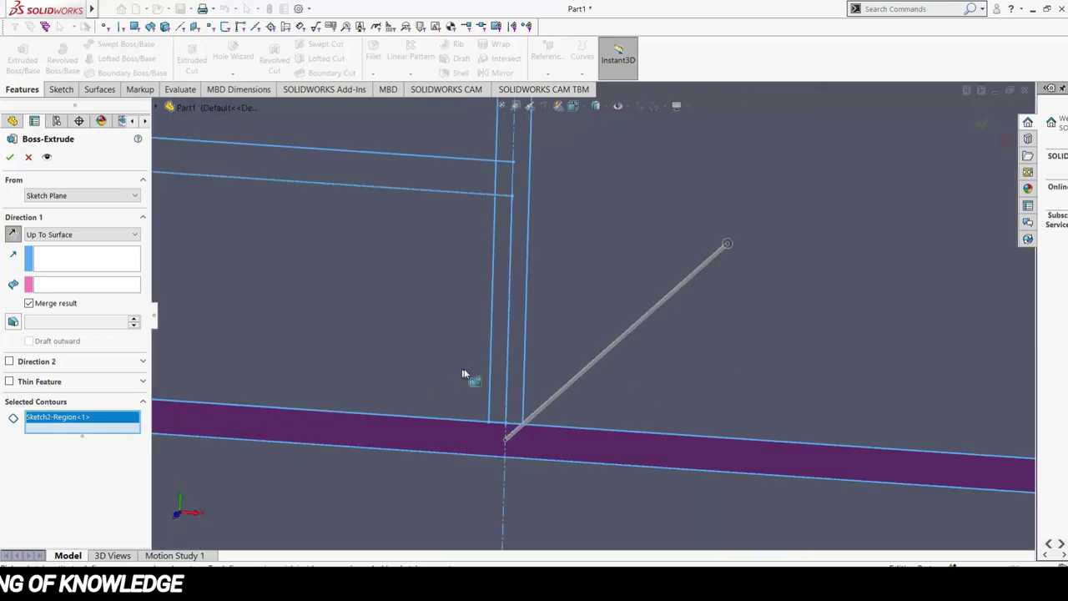
click(503, 369)
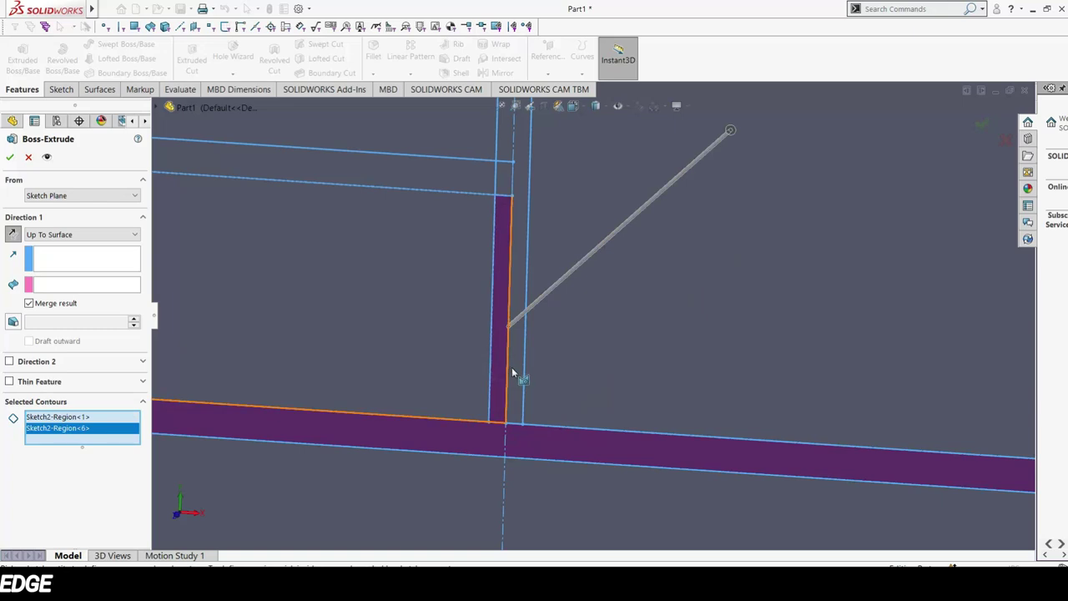
click(508, 370)
scroll(509, 366, up, 2)
middle_drag(509, 366, 514, 274)
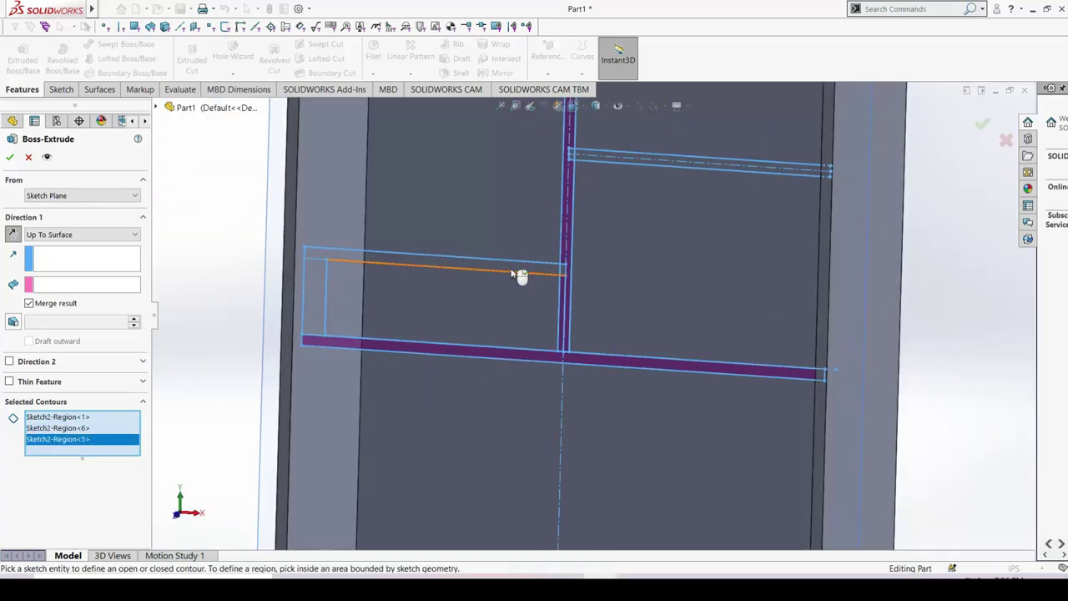
click(318, 305)
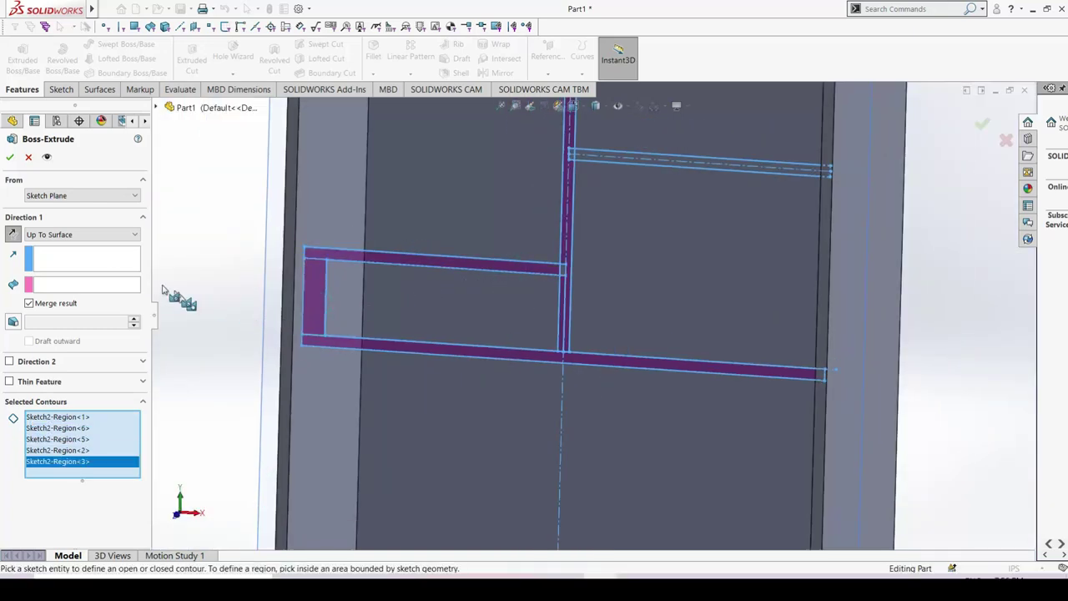
Step: Change the end condition from Up To Surface back to Blind
click(97, 237)
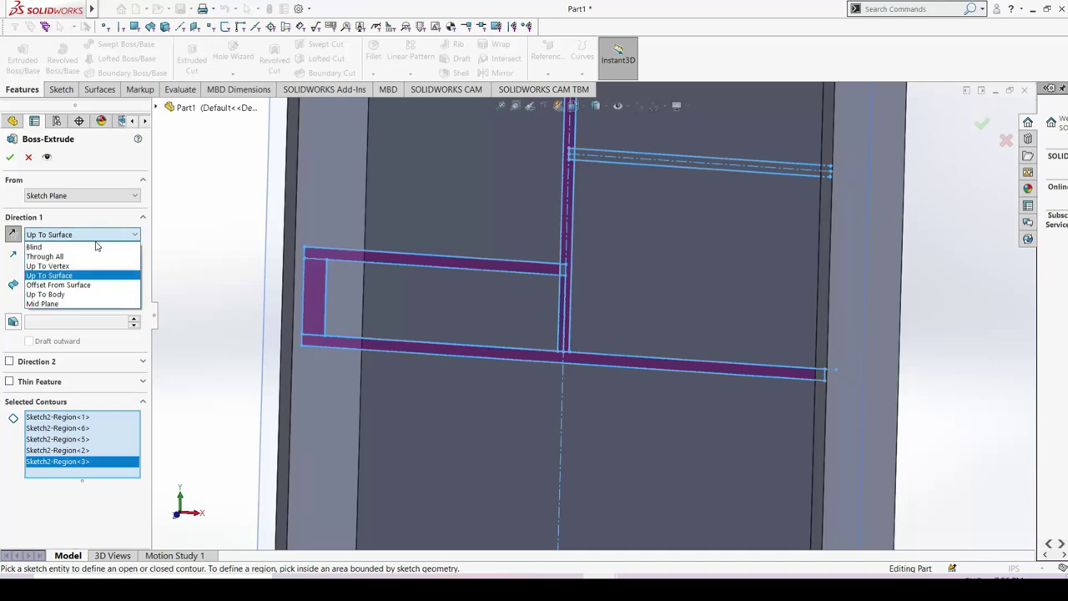
click(75, 249)
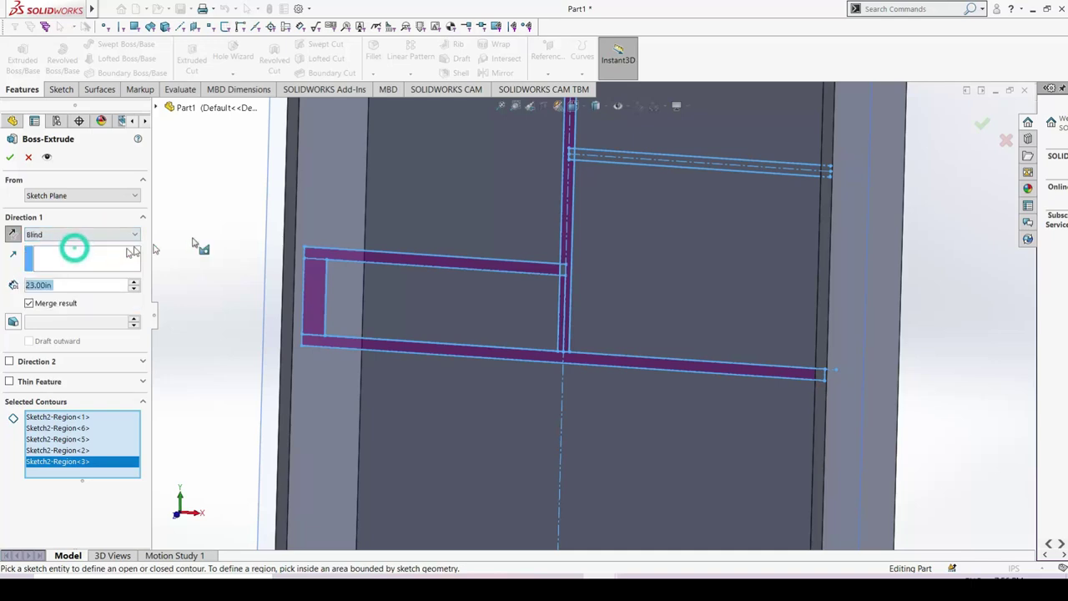
scroll(489, 200, up, 2)
scroll(677, 257, down, 2)
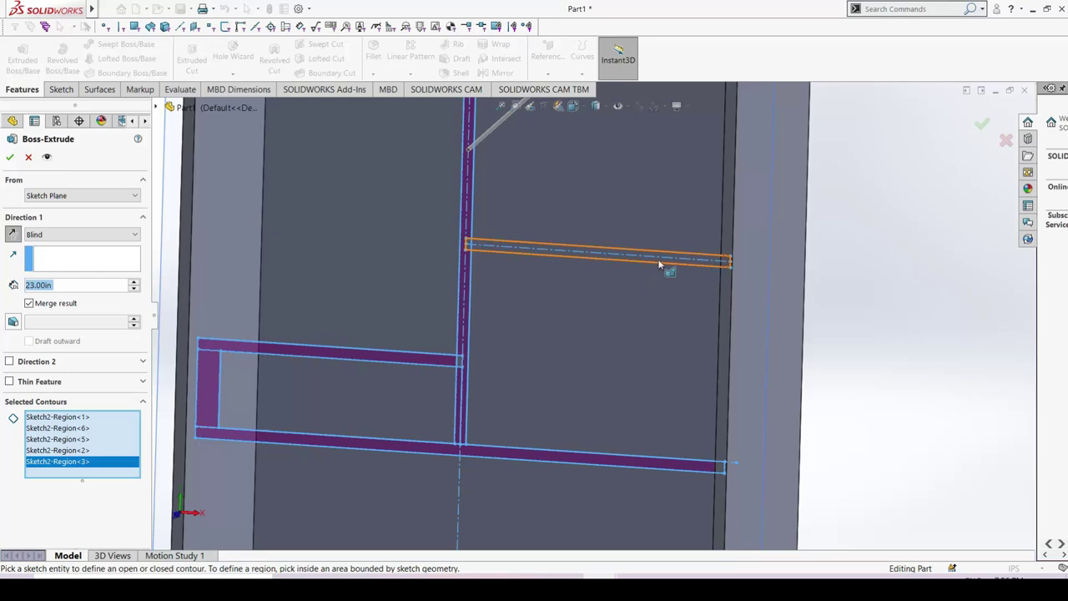
scroll(659, 265, down, 3)
Step: Add the upper shelf, another shelf strip and the top shelf bar to the extrusion
click(655, 276)
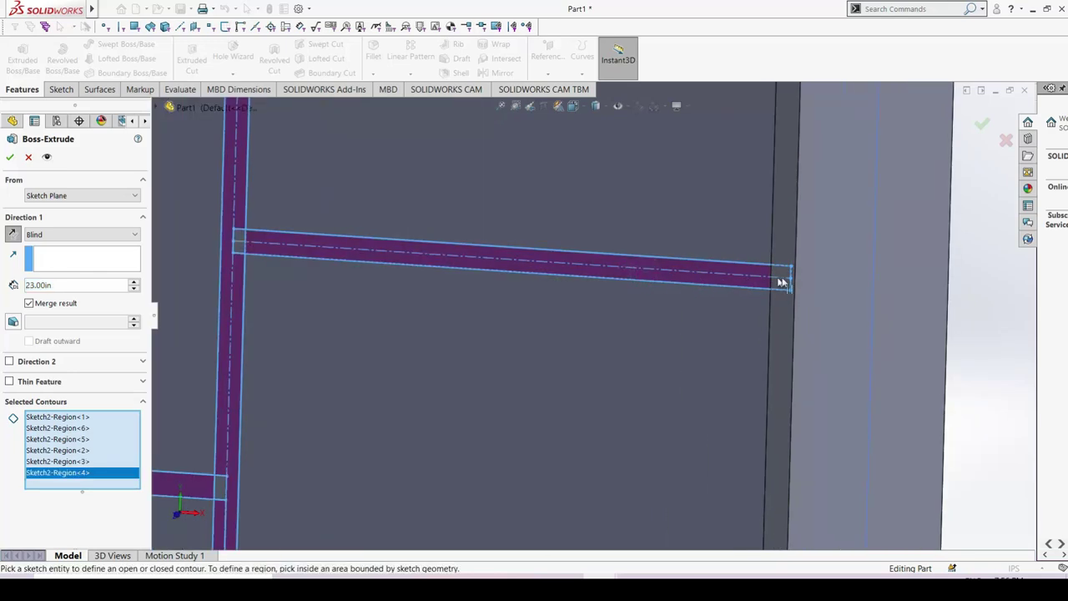
scroll(780, 282, up, 3)
scroll(478, 440, up, 2)
scroll(527, 401, down, 3)
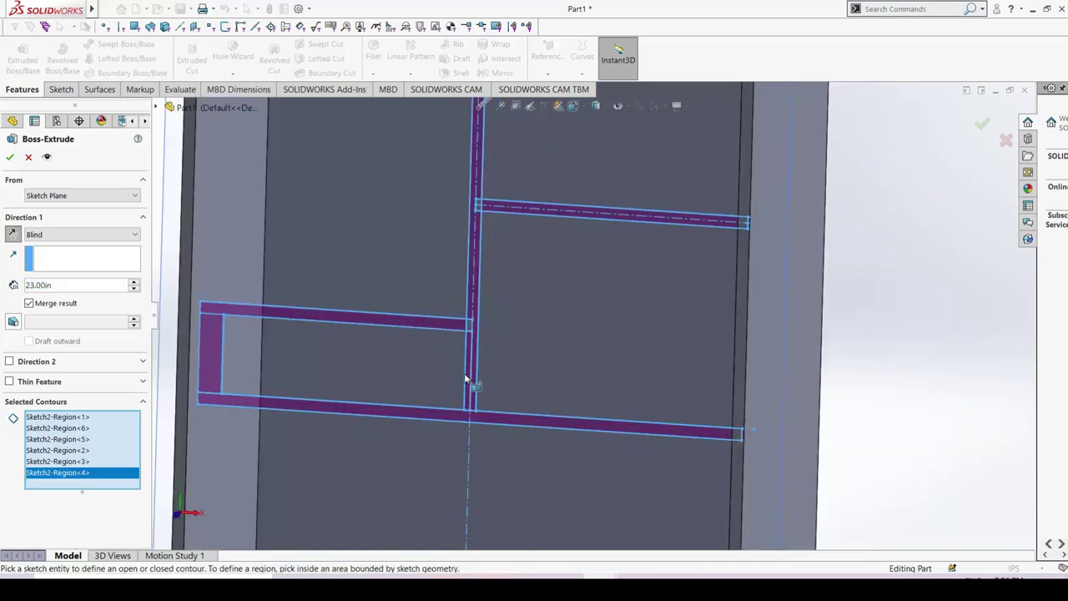
scroll(469, 351, down, 3)
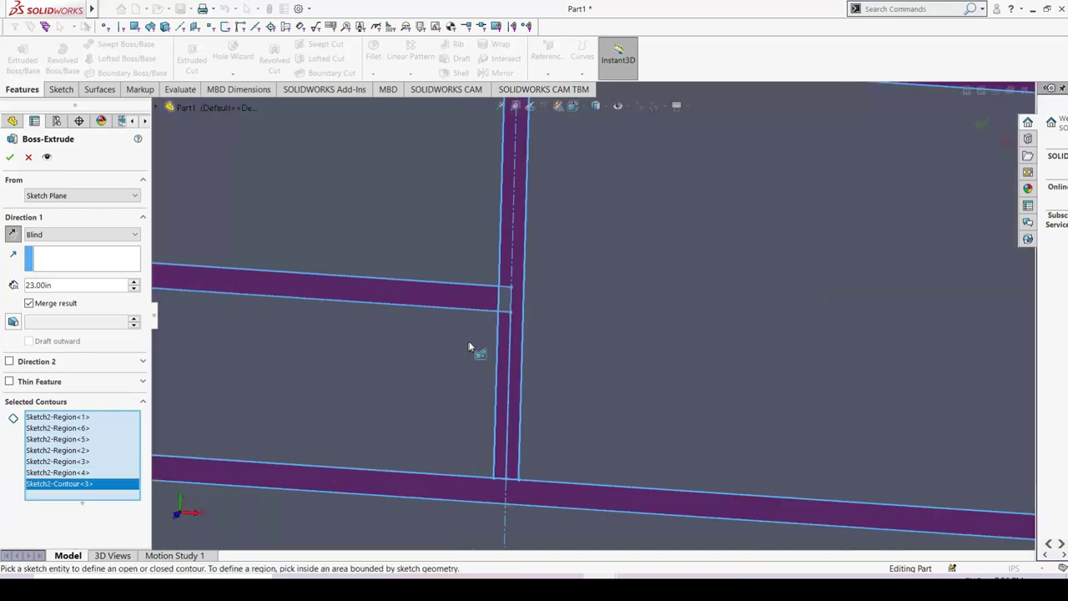
click(503, 310)
middle_drag(501, 304, 603, 278)
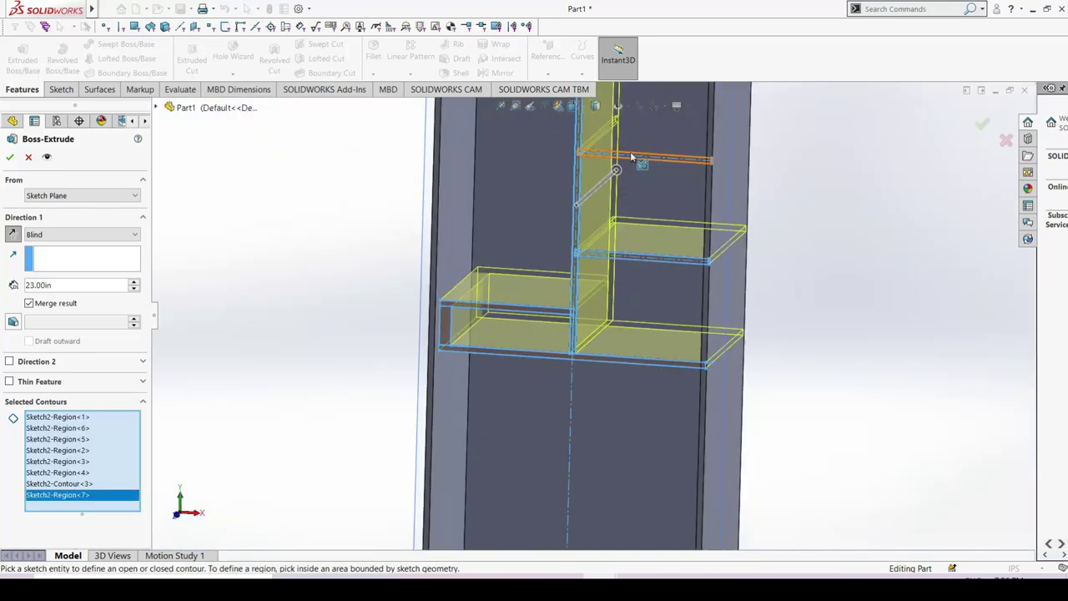
scroll(632, 156, down, 2)
scroll(624, 201, down, 2)
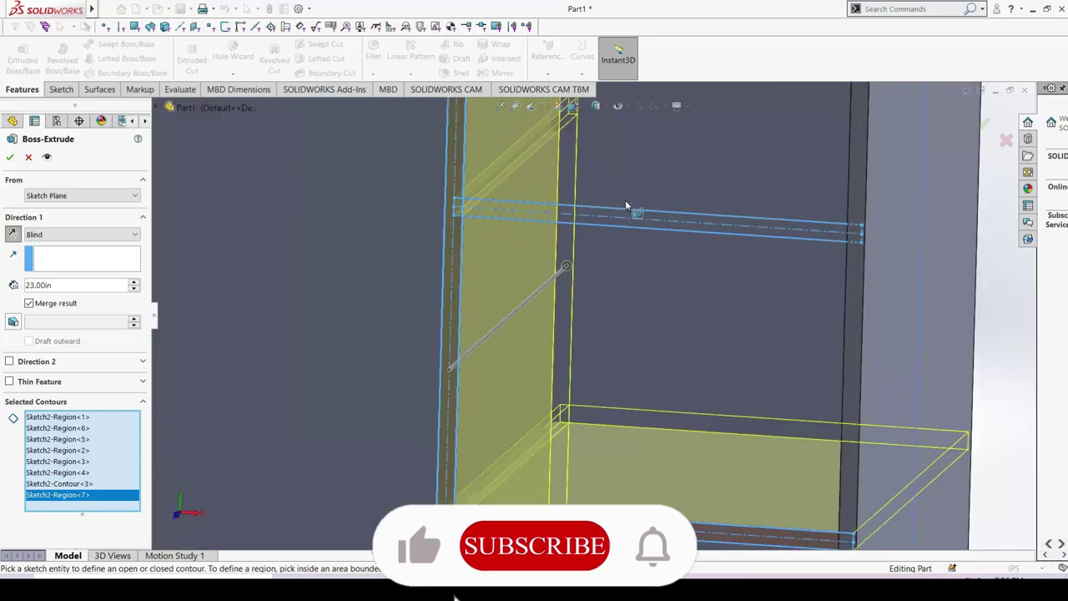
scroll(625, 201, down, 2)
click(610, 242)
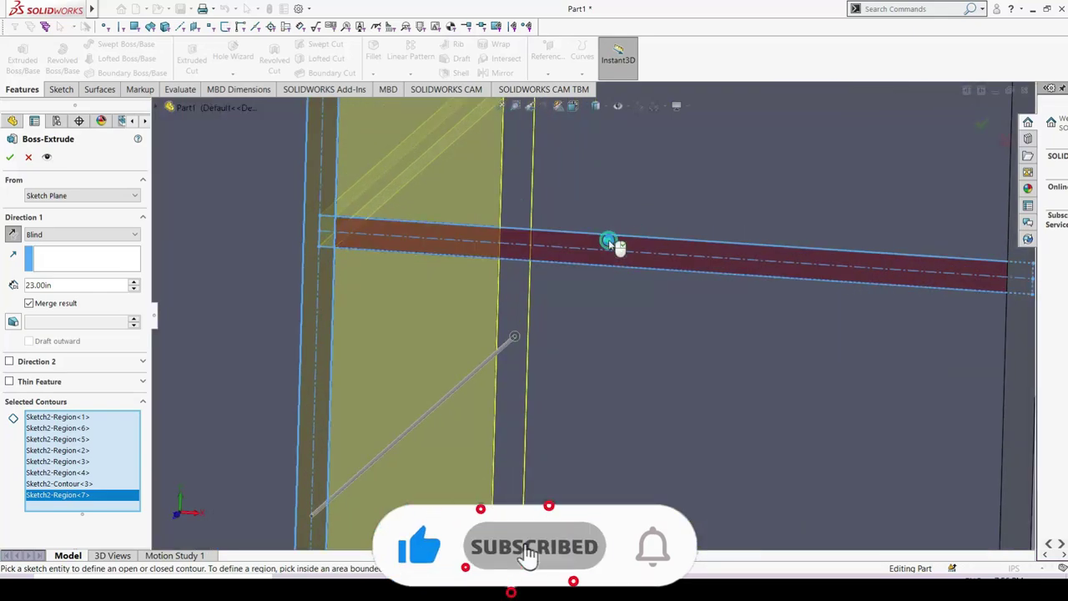
scroll(612, 250, up, 2)
scroll(612, 262, up, 2)
scroll(613, 267, up, 2)
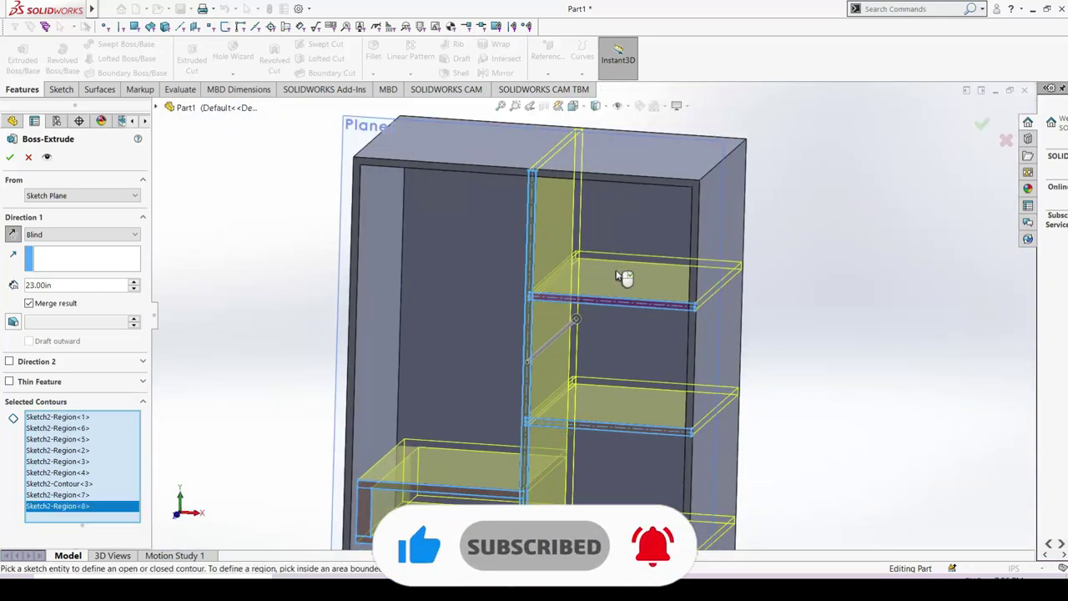
mouse_move(618, 275)
middle_down()
mouse_move(639, 258)
mouse_move(662, 291)
mouse_move(601, 291)
mouse_move(584, 316)
mouse_move(624, 337)
mouse_move(575, 327)
middle_up()
scroll(543, 294, up, 2)
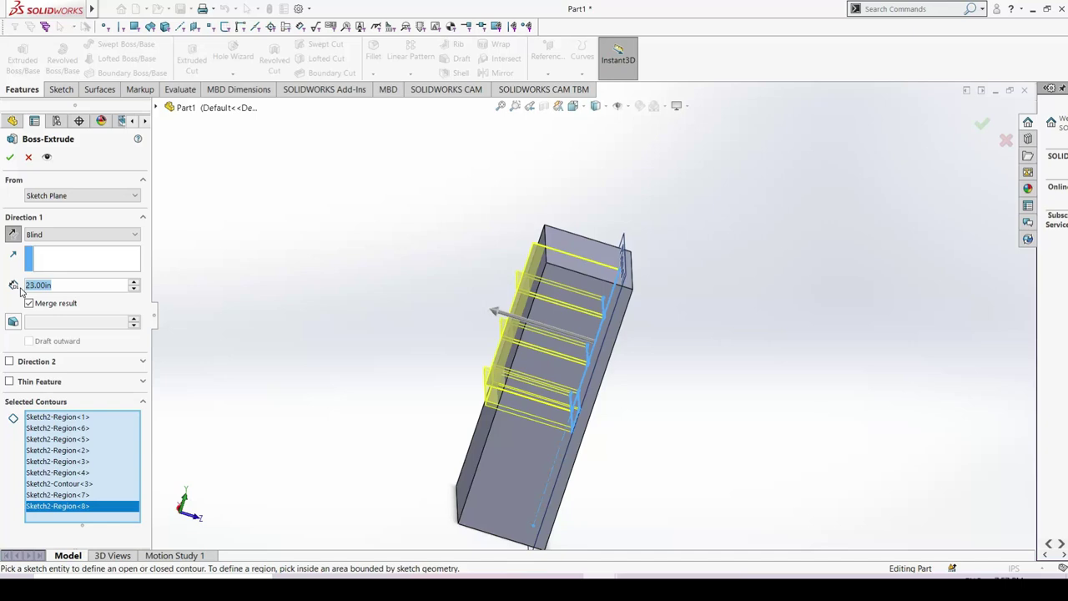
Step: Set the Blind depth to 20.00 in and create Boss-Extrude3
key(BackSpace)
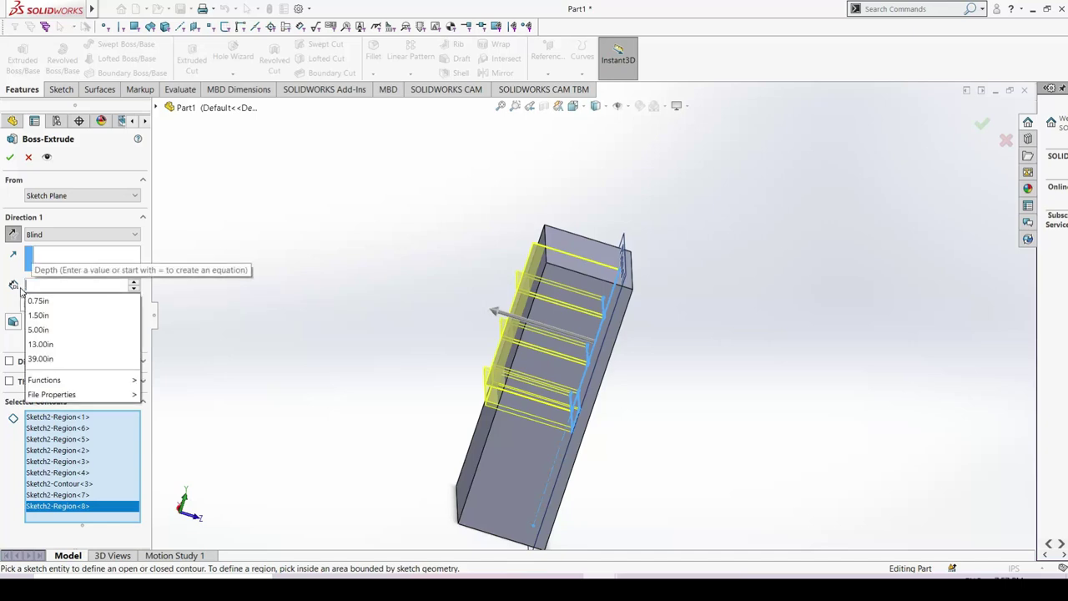
text(20)
key(Return)
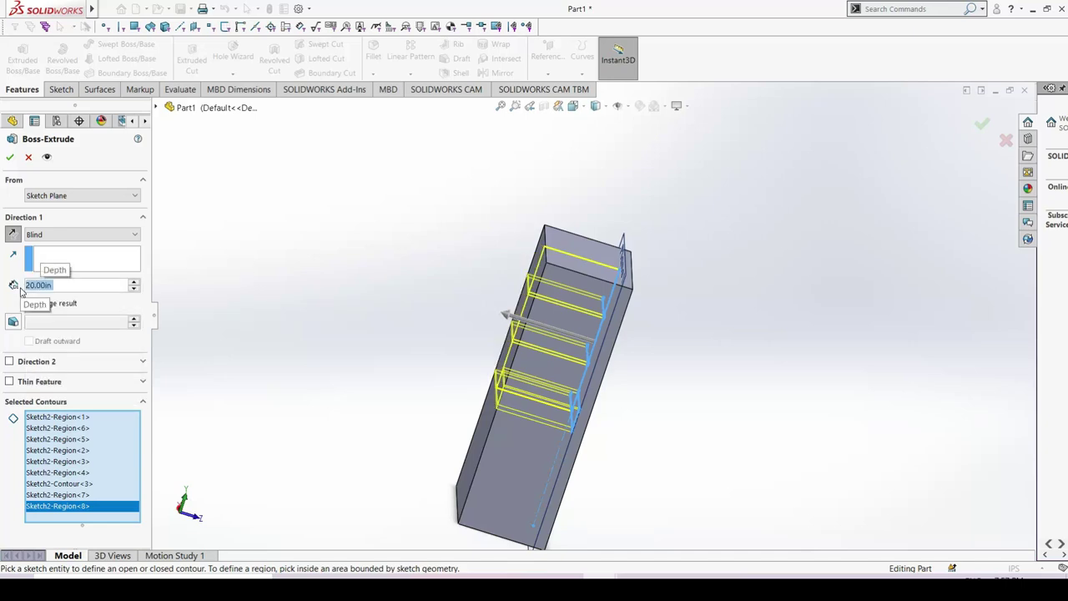
mouse_move(681, 370)
middle_down()
mouse_move(670, 473)
mouse_move(676, 334)
mouse_move(694, 327)
mouse_move(684, 340)
middle_up()
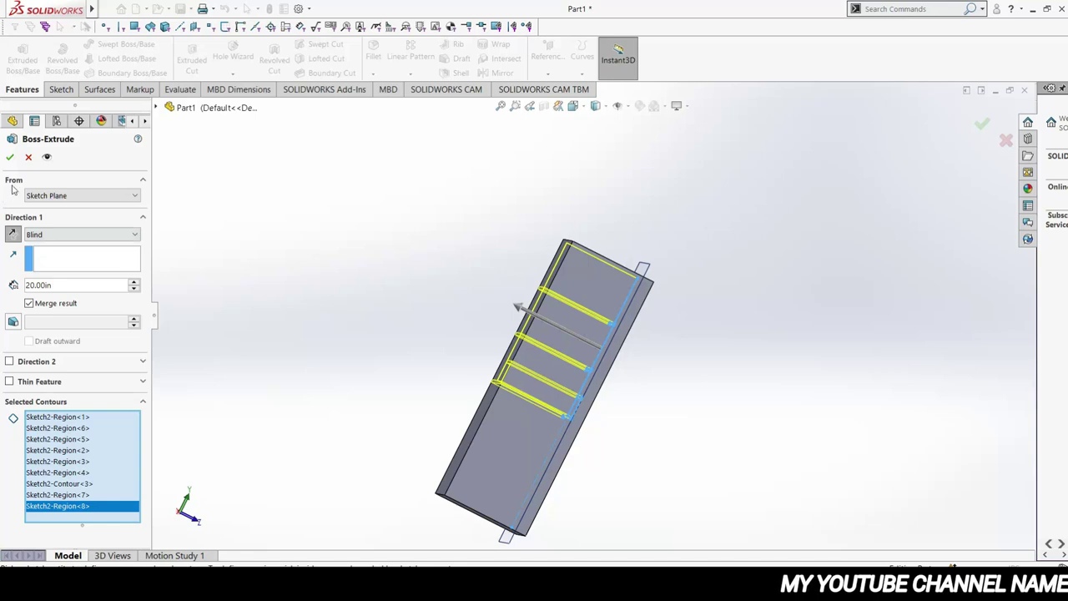
key(Return)
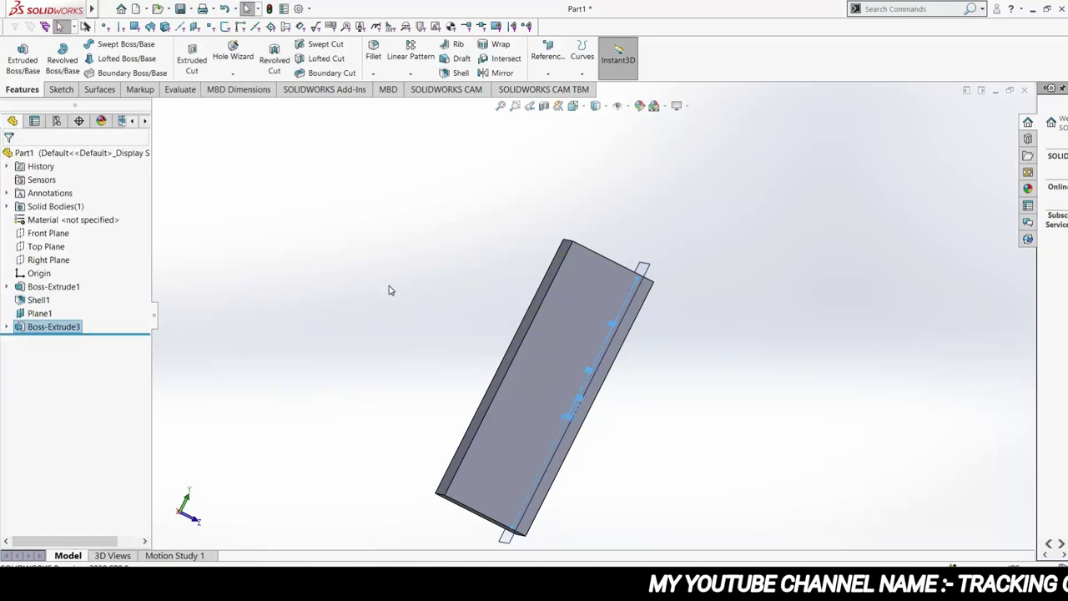
Step: Hide Plane1 and orbit the cabinet to face its front
mouse_move(389, 289)
middle_down()
mouse_move(405, 300)
mouse_move(303, 297)
mouse_move(689, 314)
mouse_move(719, 325)
mouse_move(758, 281)
middle_up()
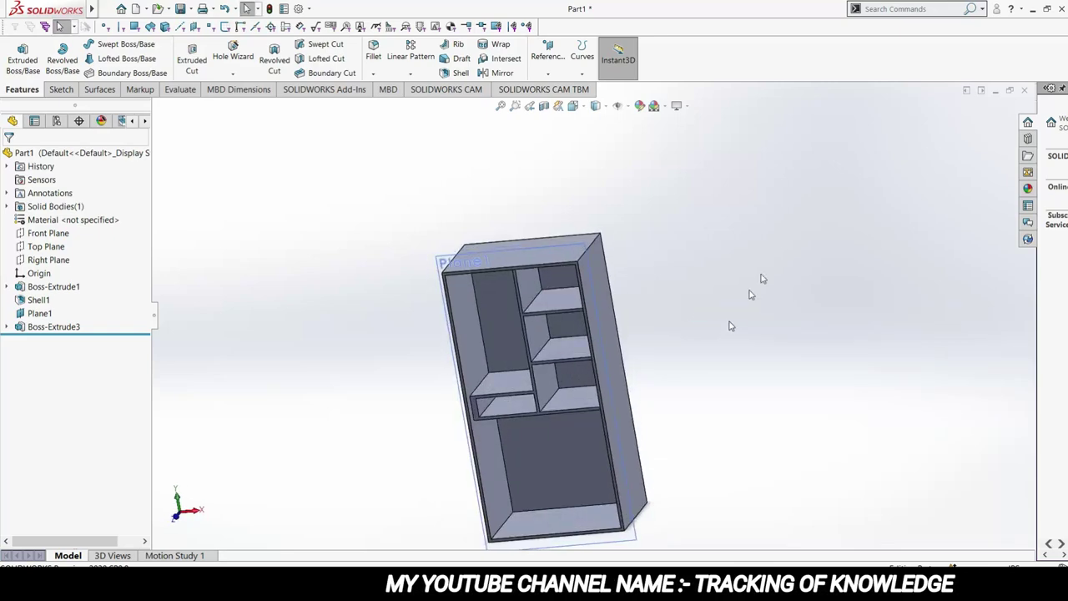
click(42, 313)
click(56, 298)
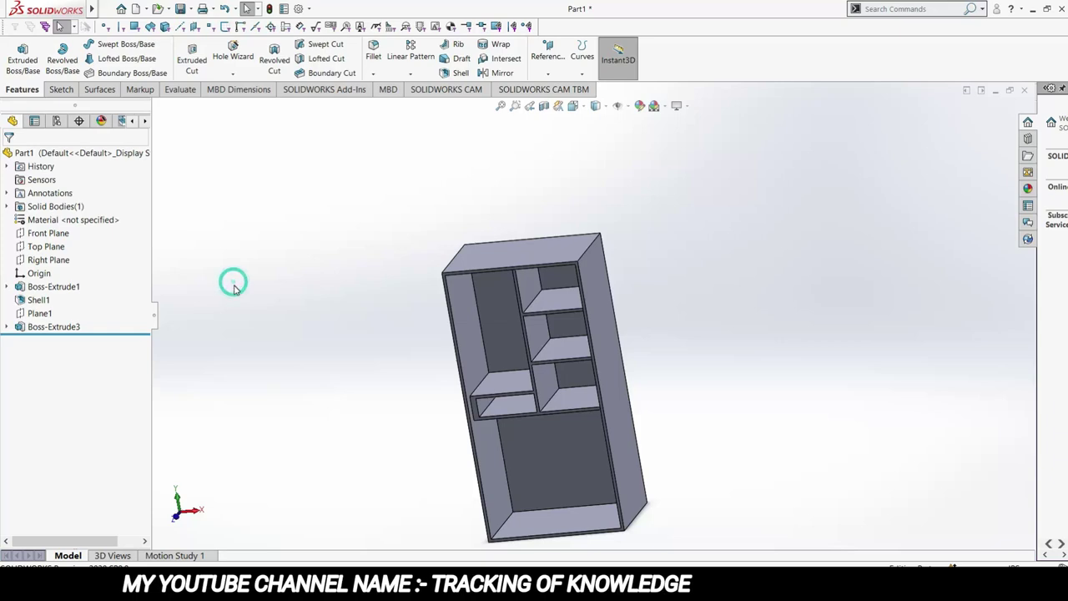
mouse_move(234, 282)
middle_down()
mouse_move(305, 267)
mouse_move(216, 249)
mouse_move(692, 334)
mouse_move(634, 405)
mouse_move(624, 460)
mouse_move(605, 342)
mouse_move(637, 214)
middle_up()
Step: Start Sketch3 on the cabinet's front face and draw a rectangle covering the whole face
click(576, 363)
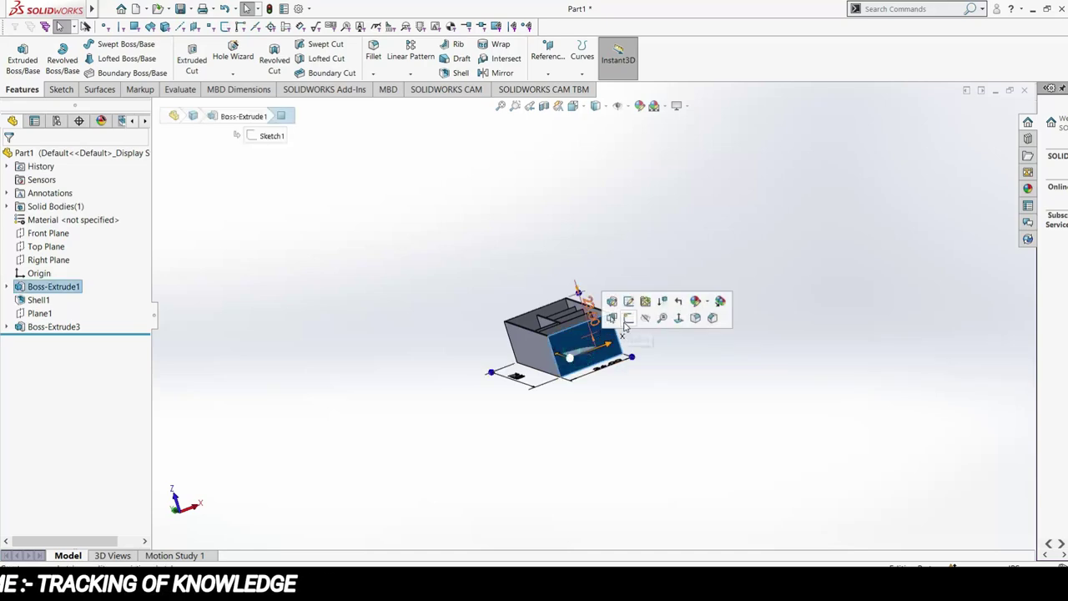
click(621, 311)
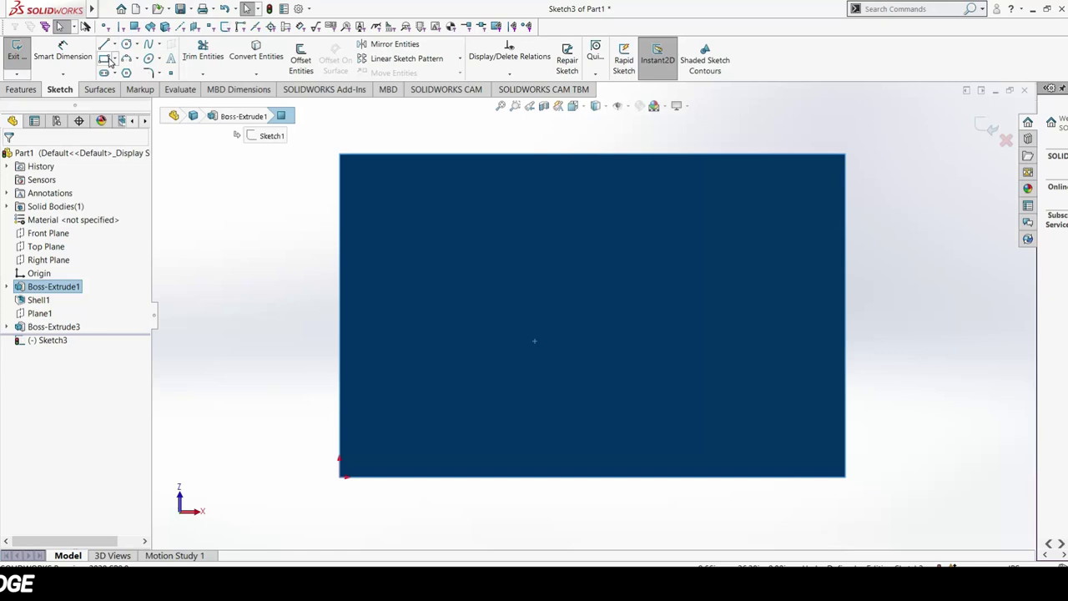
key(r)
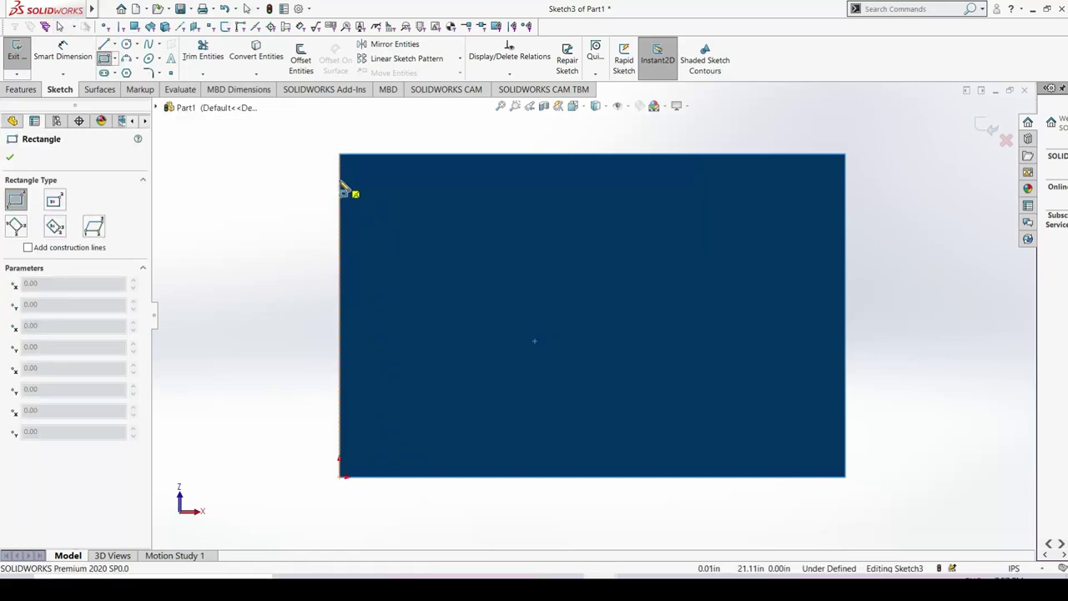
click(341, 181)
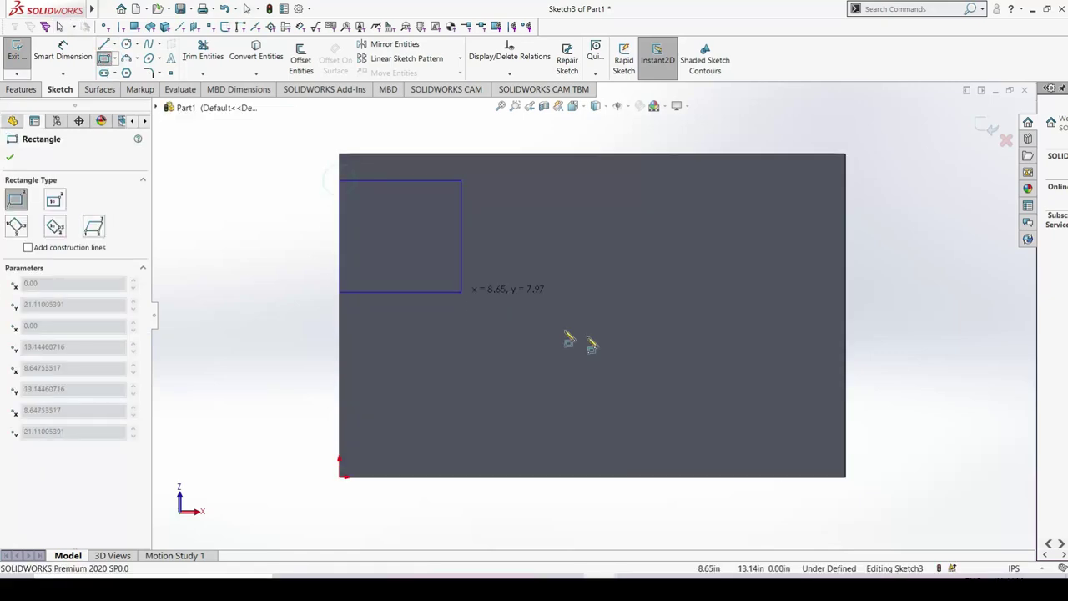
click(845, 477)
key(Escape)
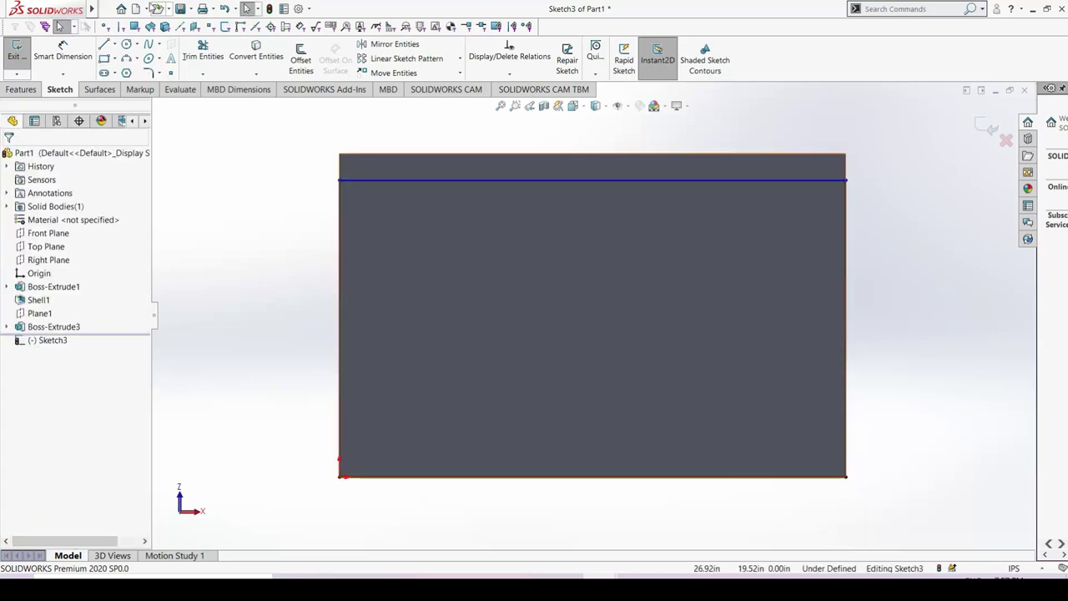
Step: Dimension the top strip 1.00 in high and exit Sketch3
click(41, 56)
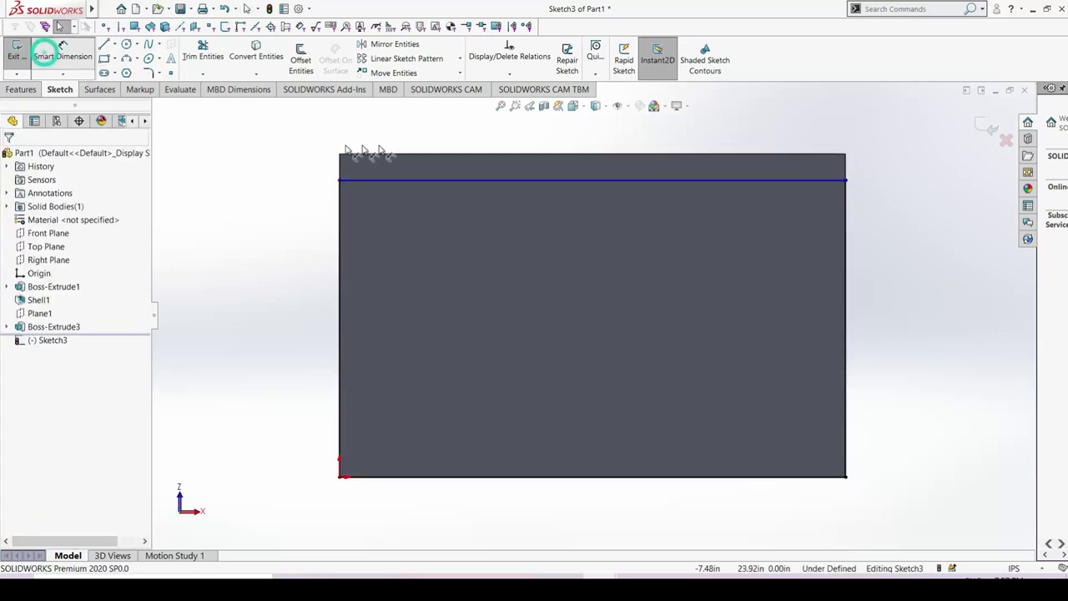
click(425, 155)
click(400, 181)
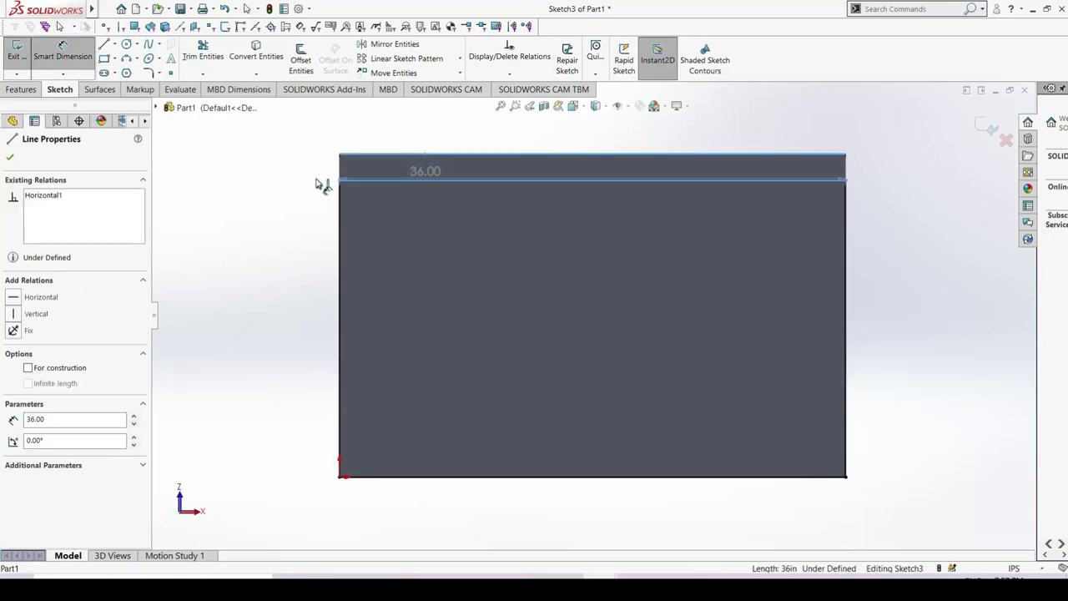
click(315, 180)
text(1)
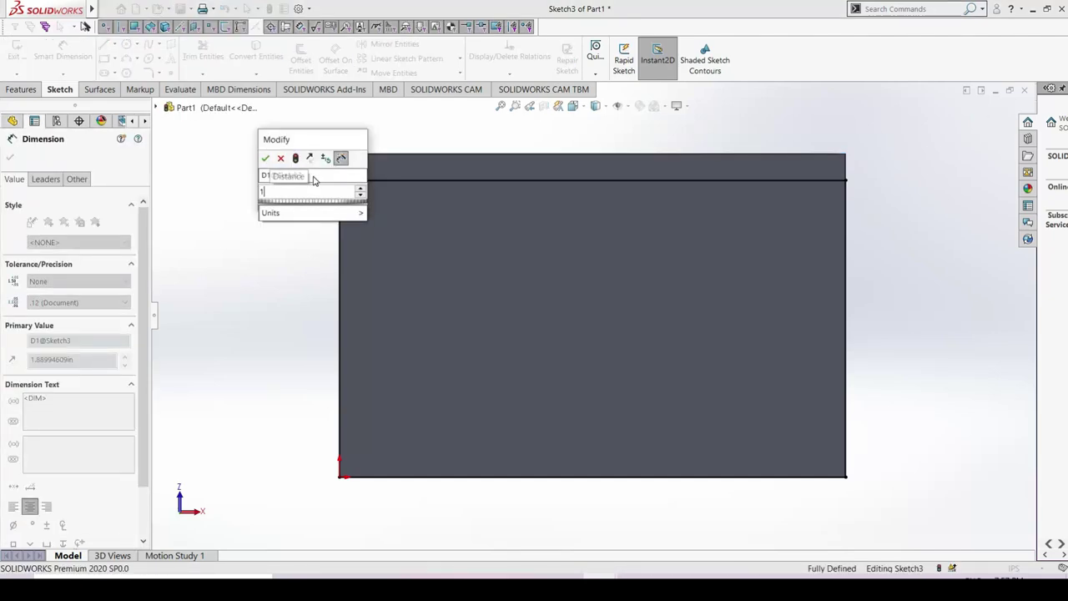
key(Return)
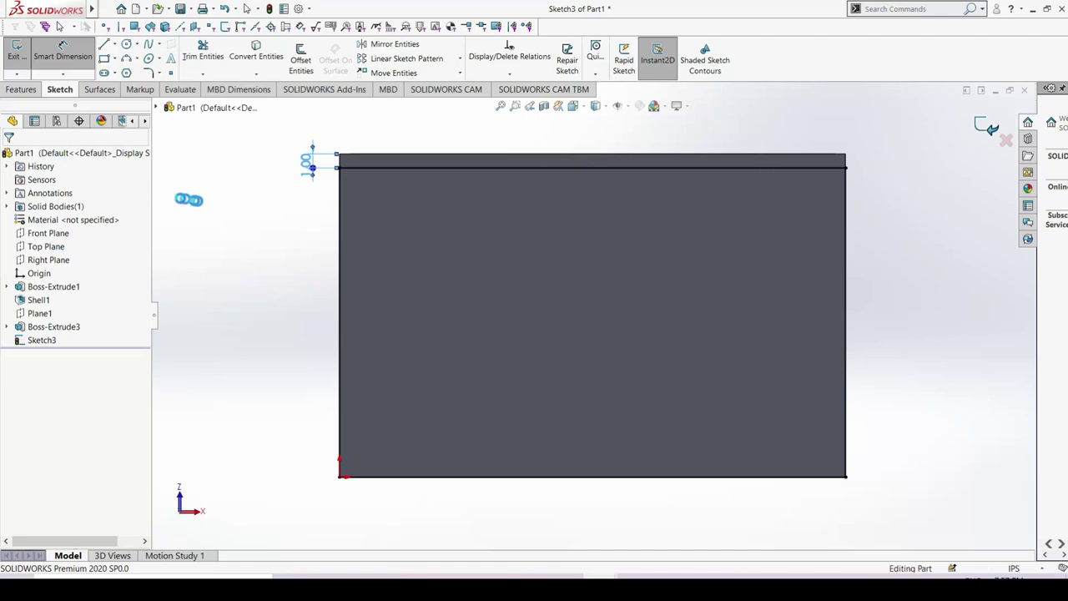
click(16, 50)
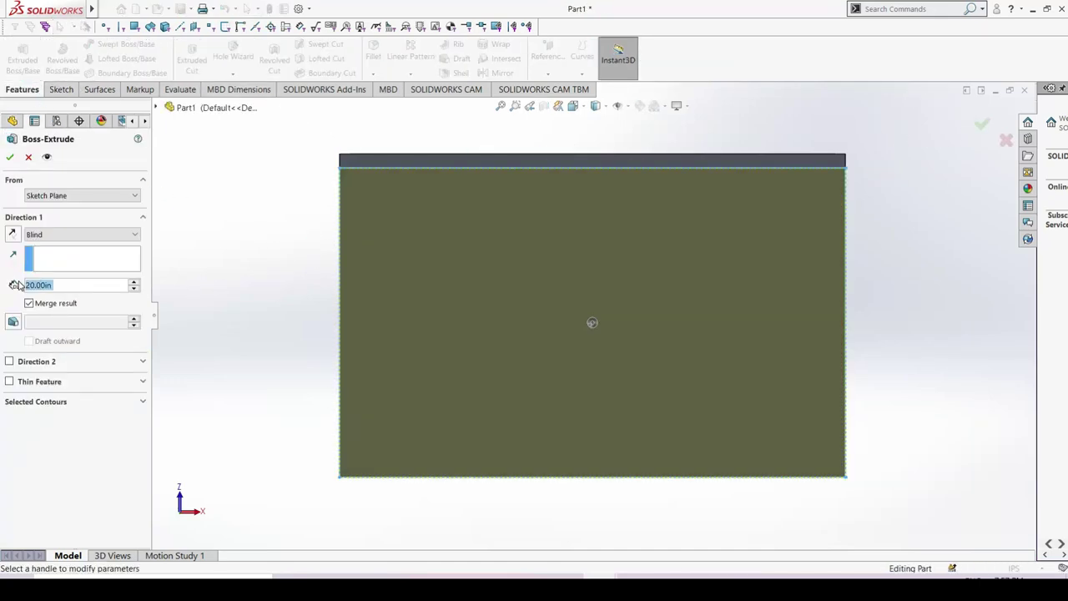
Step: Finish the boss extrusion at 4 in depth
text(4)
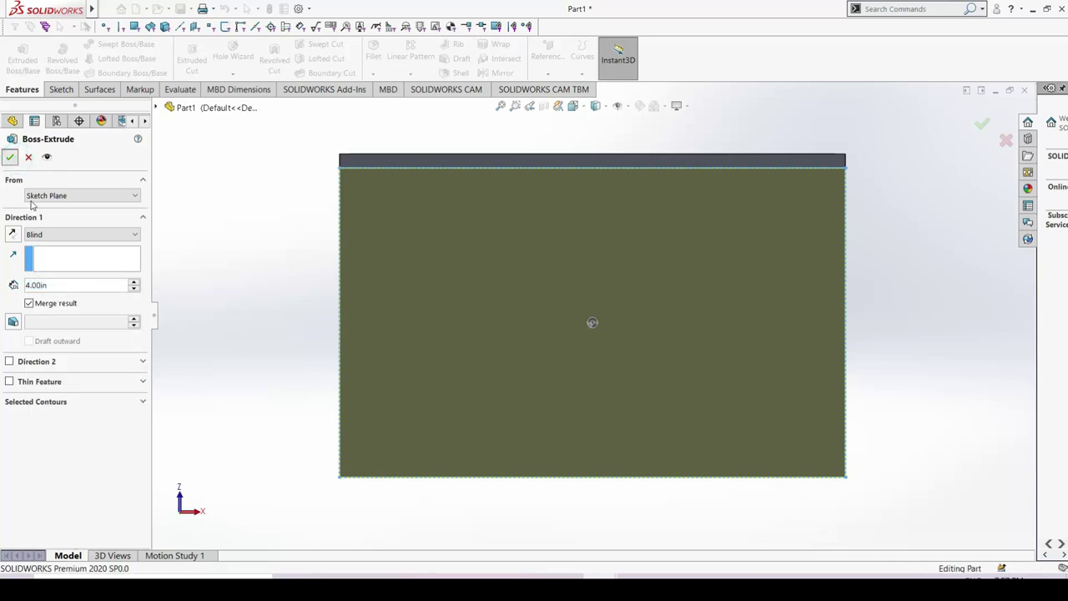
key(Return)
middle_drag(259, 262, 286, 310)
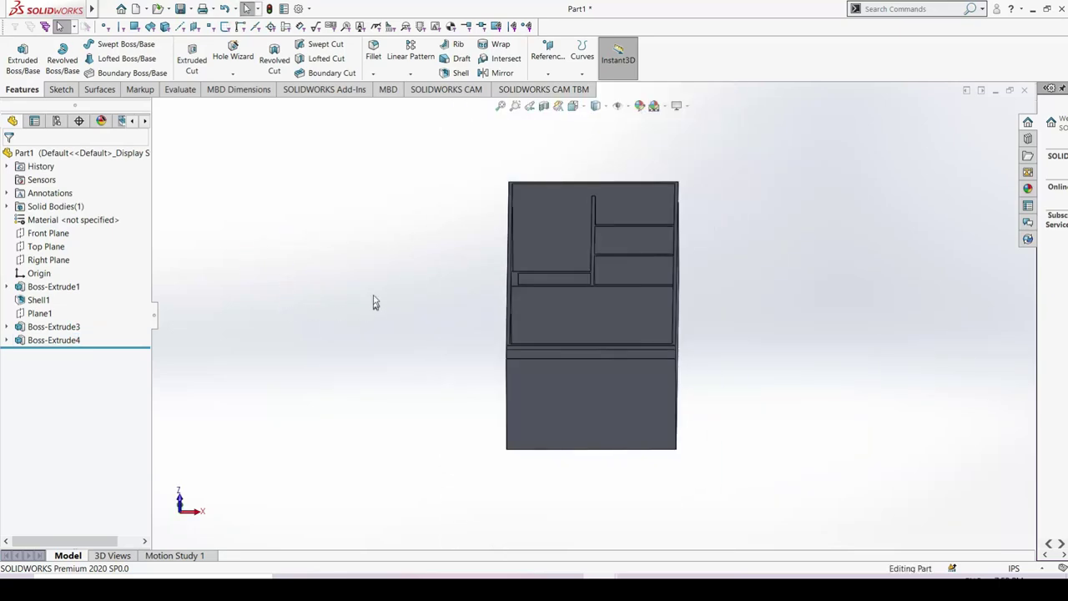
Step: Start a new sketch on the cabinet's inner side face
middle_drag(372, 301, 774, 438)
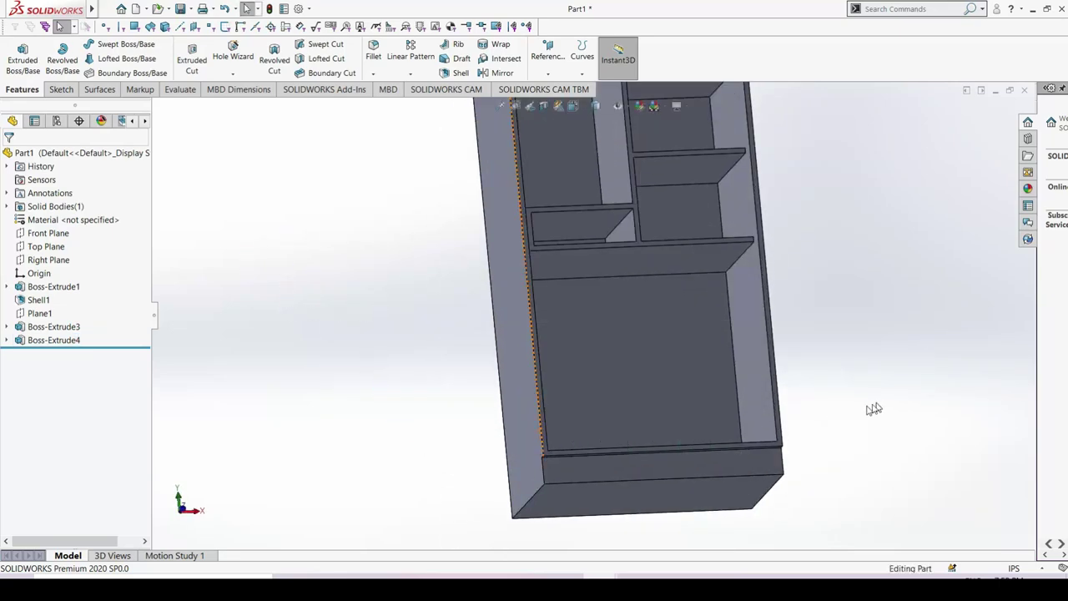
middle_drag(864, 419, 835, 401)
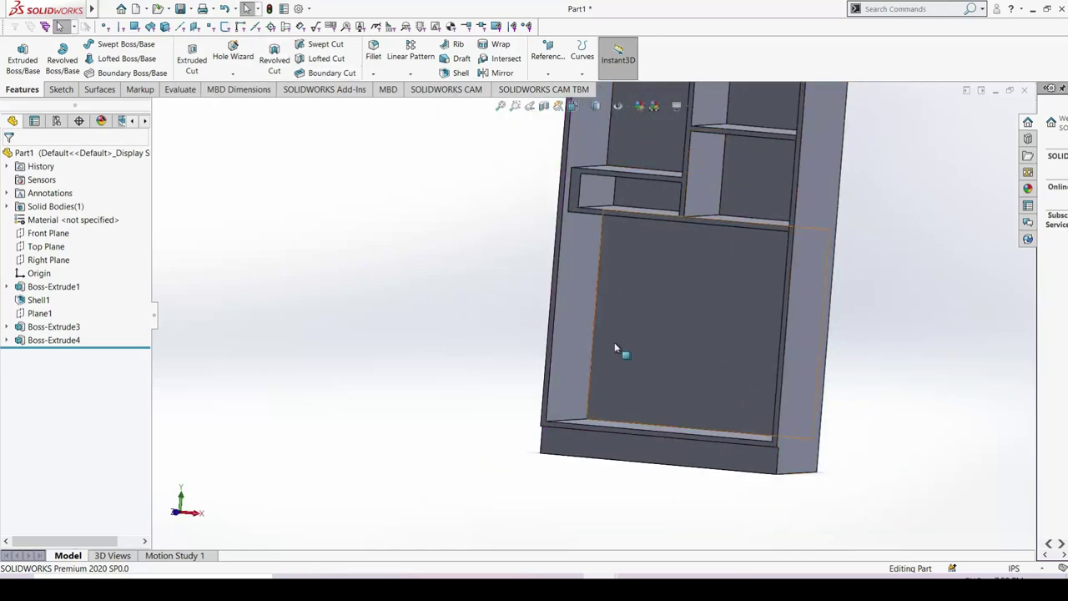
click(563, 334)
click(612, 298)
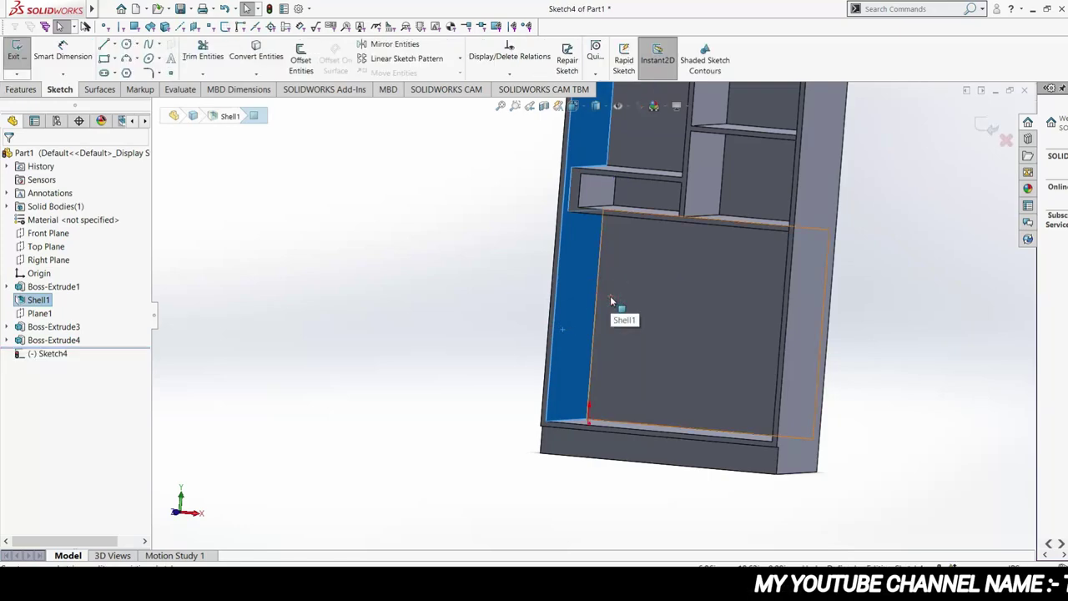
Step: Draw a horizontal construction centreline across the inner side face
key(ctrl+8)
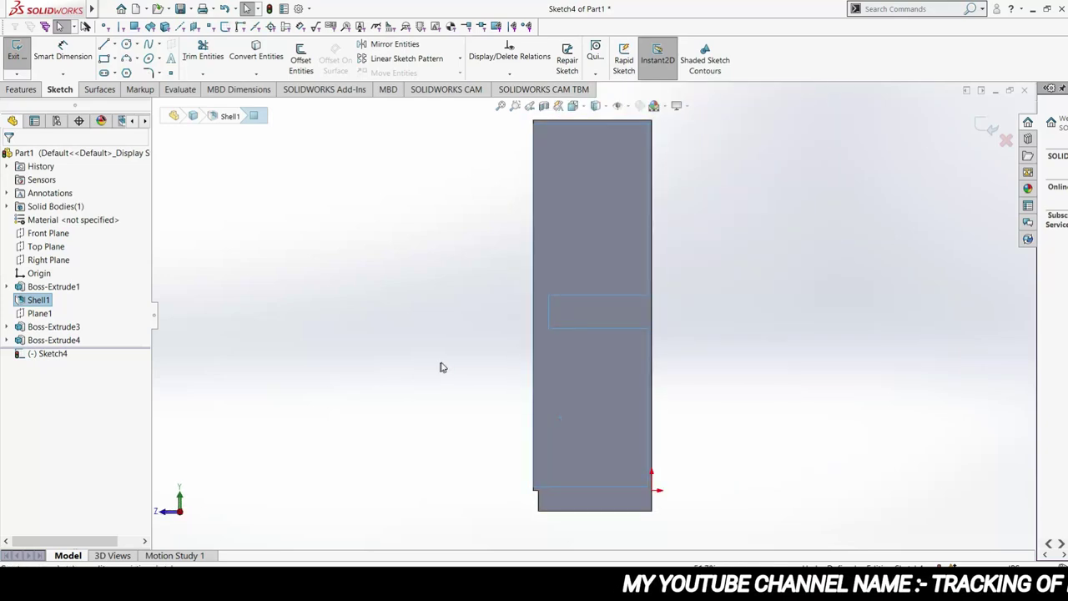
click(443, 361)
key(ctrl+7)
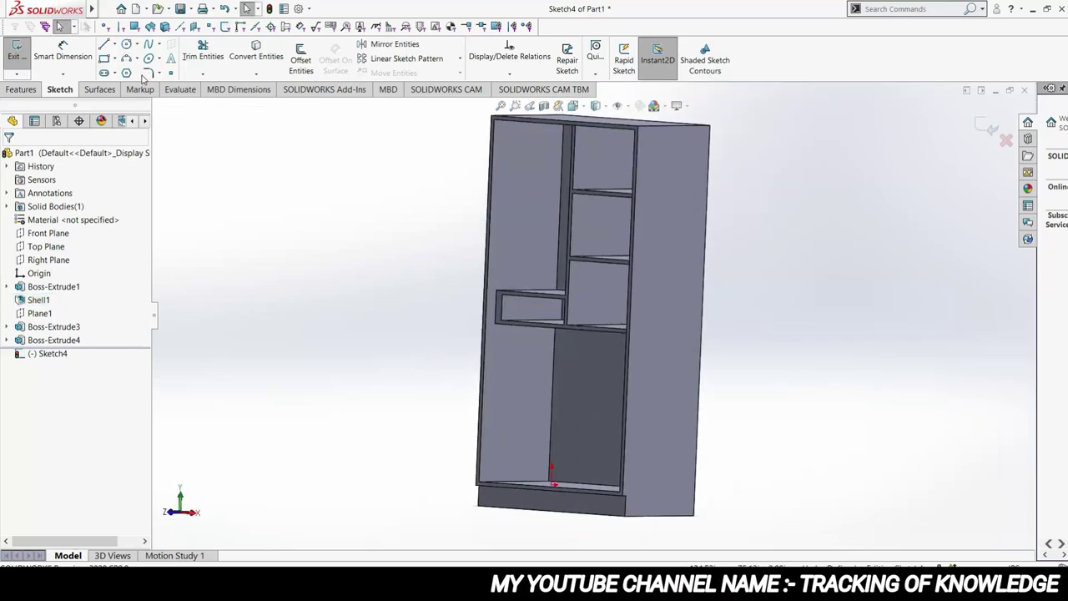
click(115, 44)
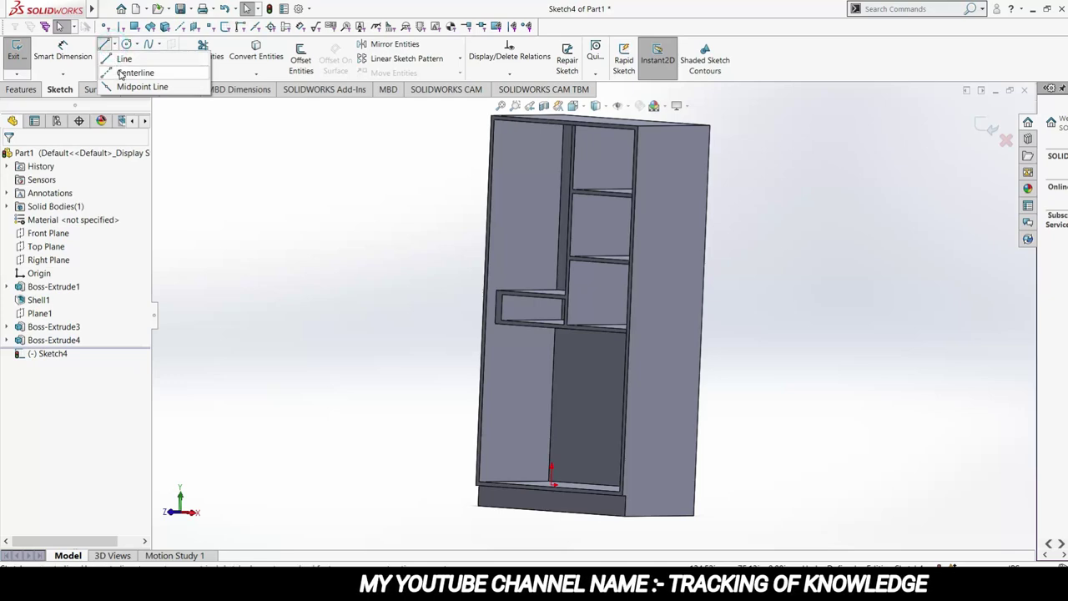
click(551, 484)
click(553, 326)
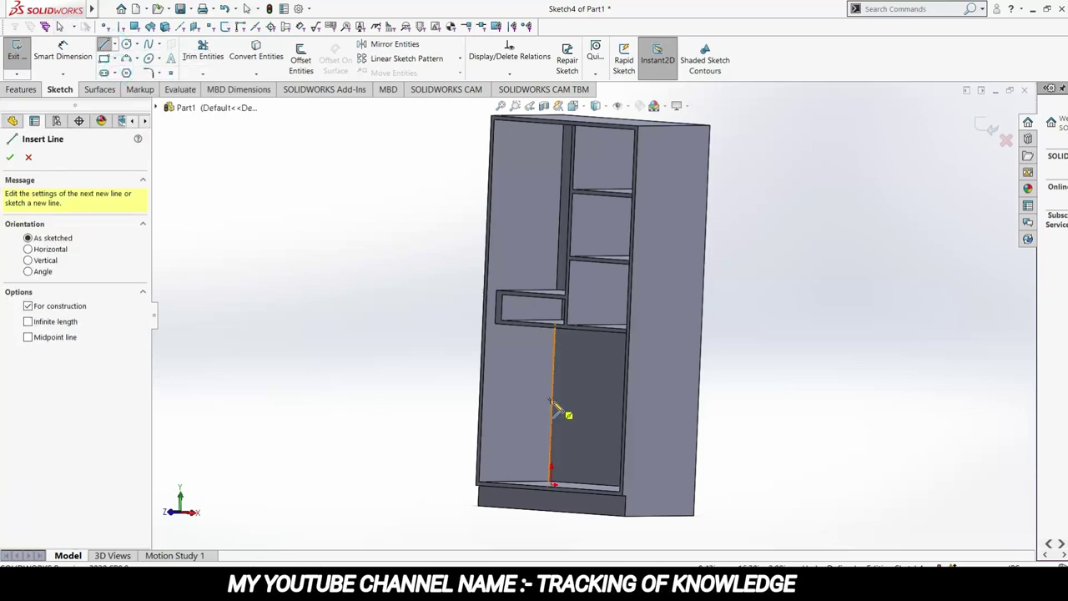
click(553, 404)
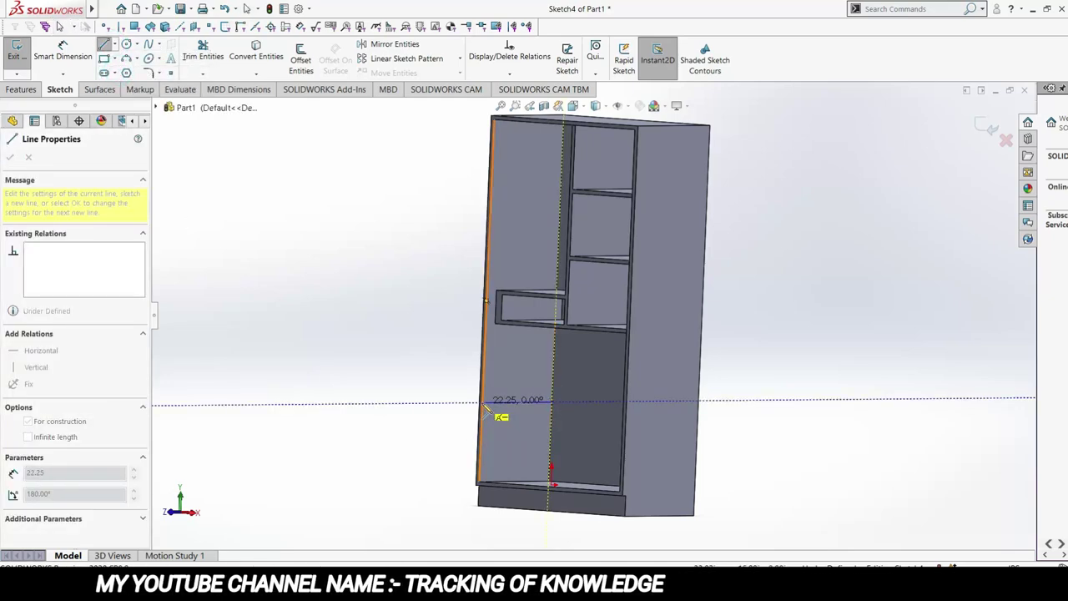
click(482, 404)
key(Escape)
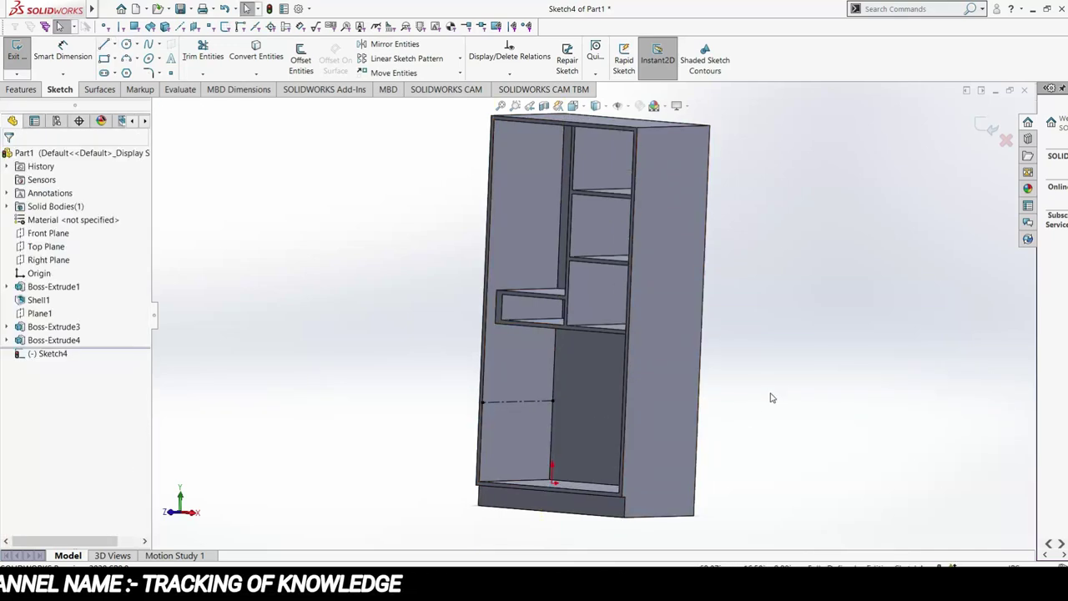
Step: Draw a corner rectangle over the centreline
key(ctrl+8)
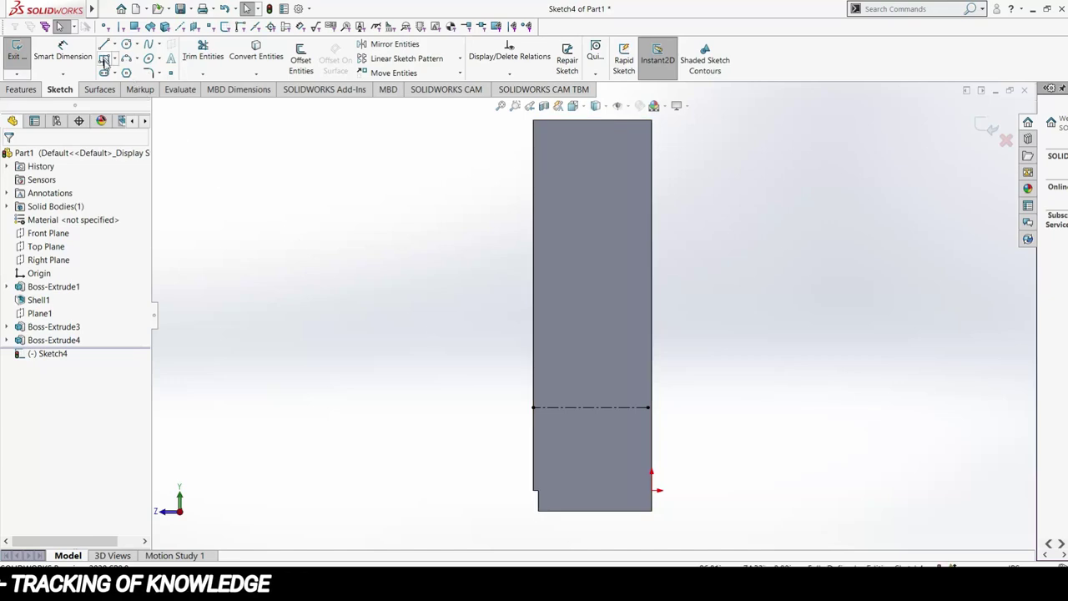
click(103, 63)
scroll(551, 409, down, 2)
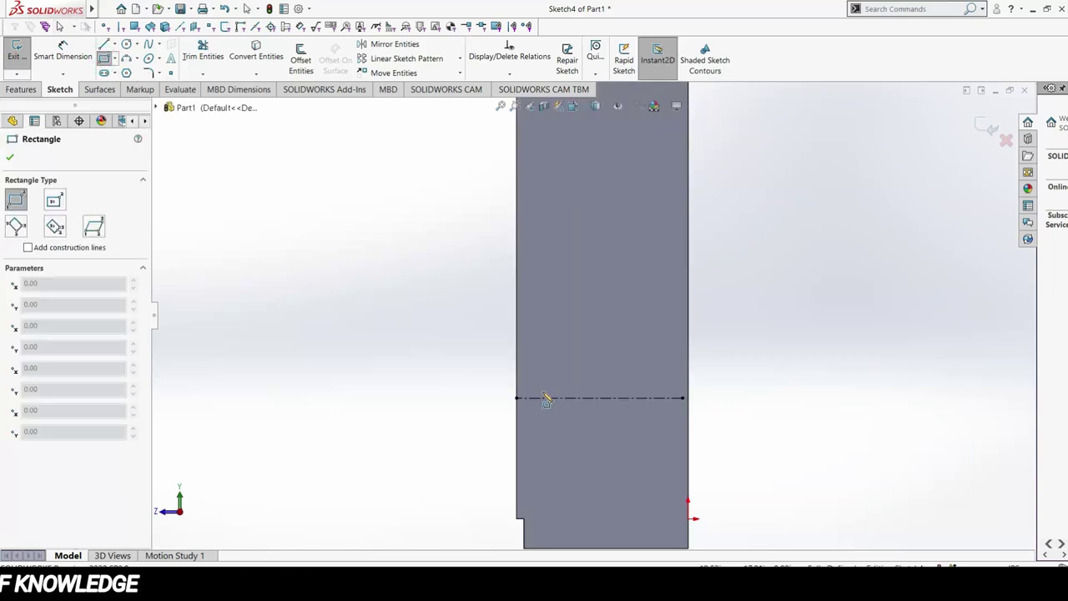
click(652, 406)
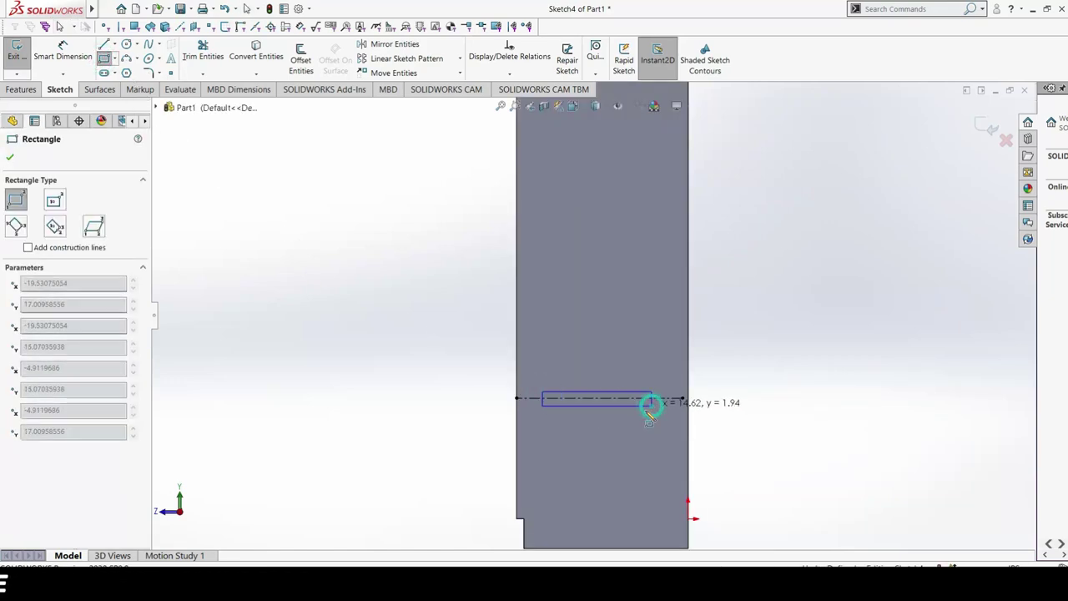
key(Escape)
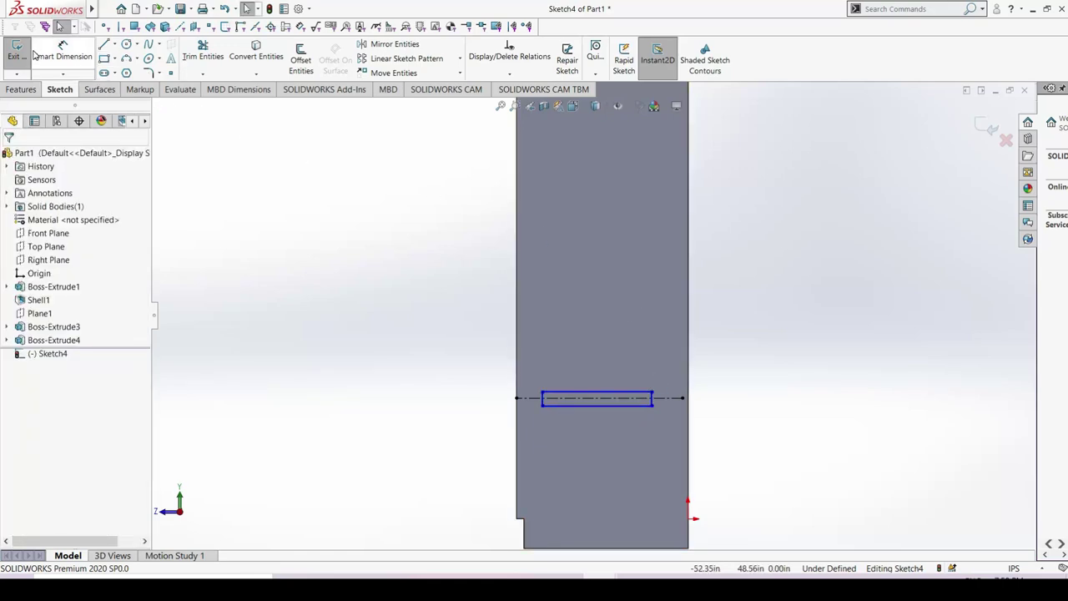
Step: Dimension the rectangle height to 0.75 in
click(52, 54)
click(63, 50)
click(589, 404)
click(735, 394)
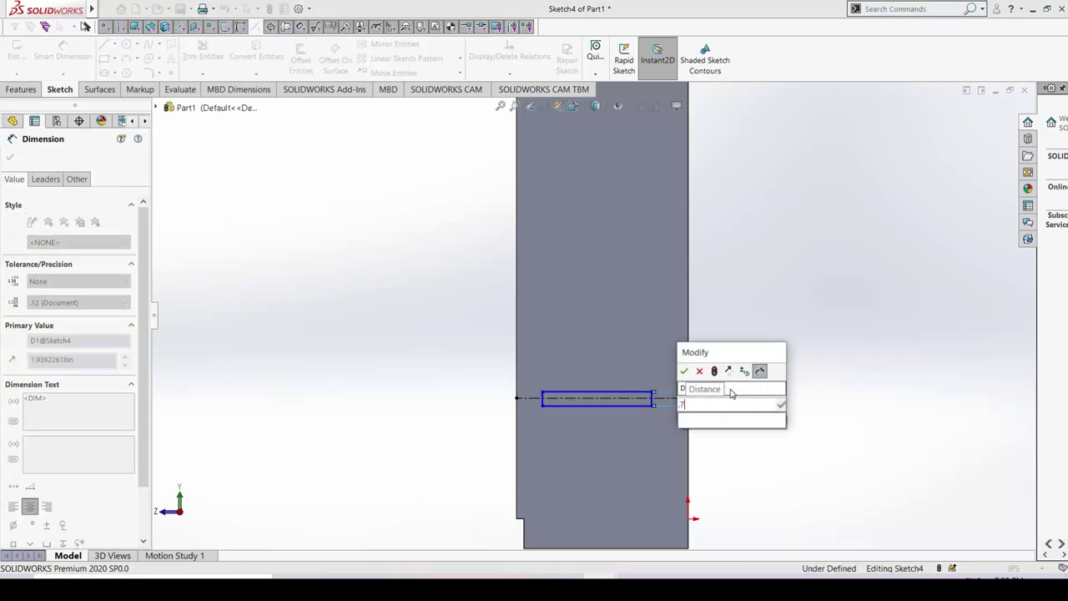
key(Escape)
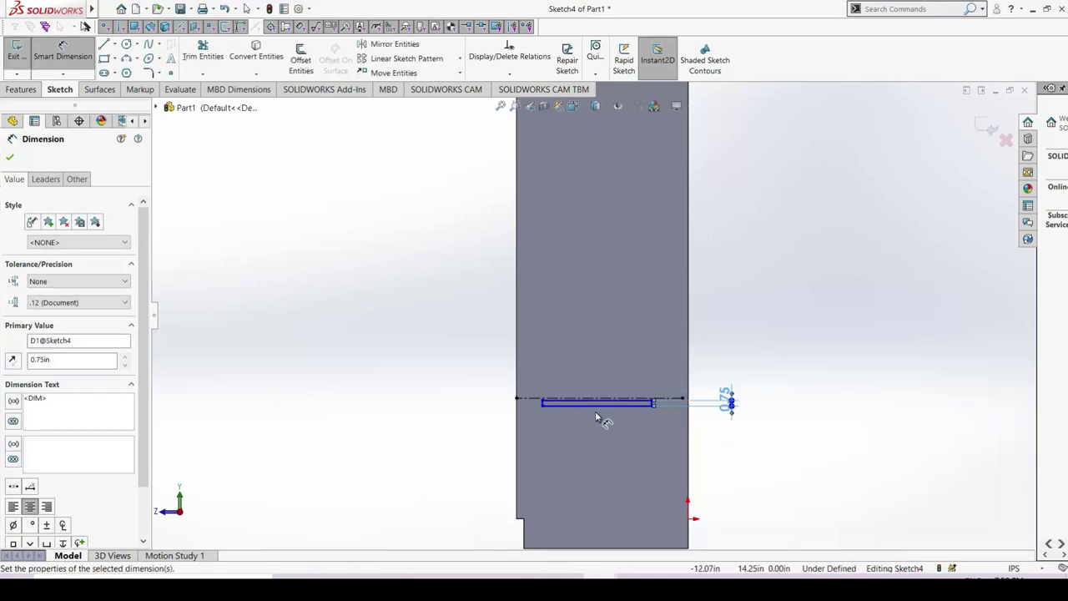
Step: Dimension the rectangle 5.00 in in from both the left and right face edges
scroll(601, 422, down, 3)
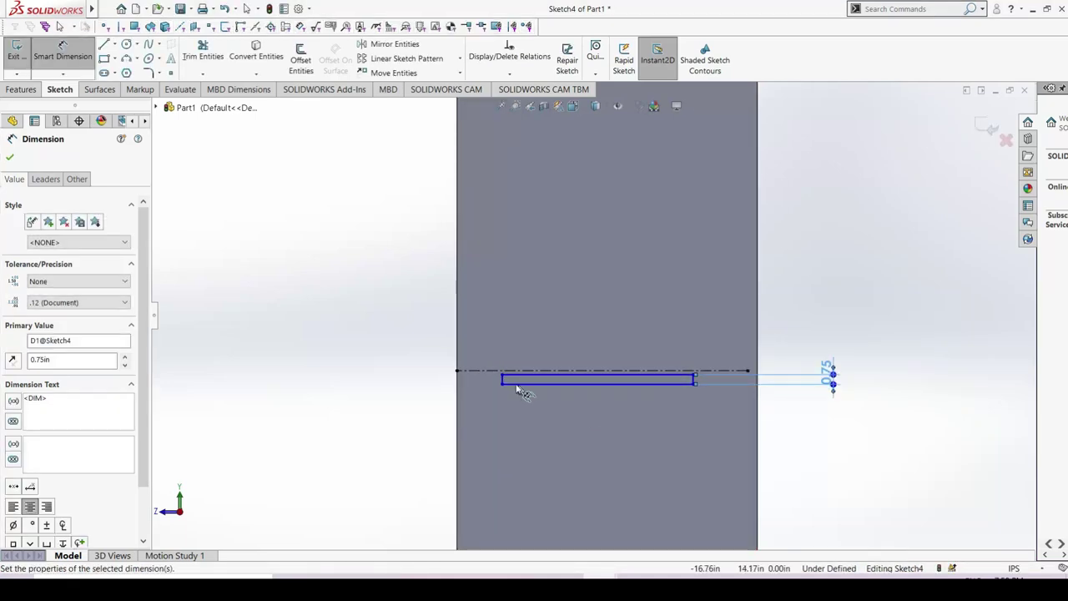
click(458, 386)
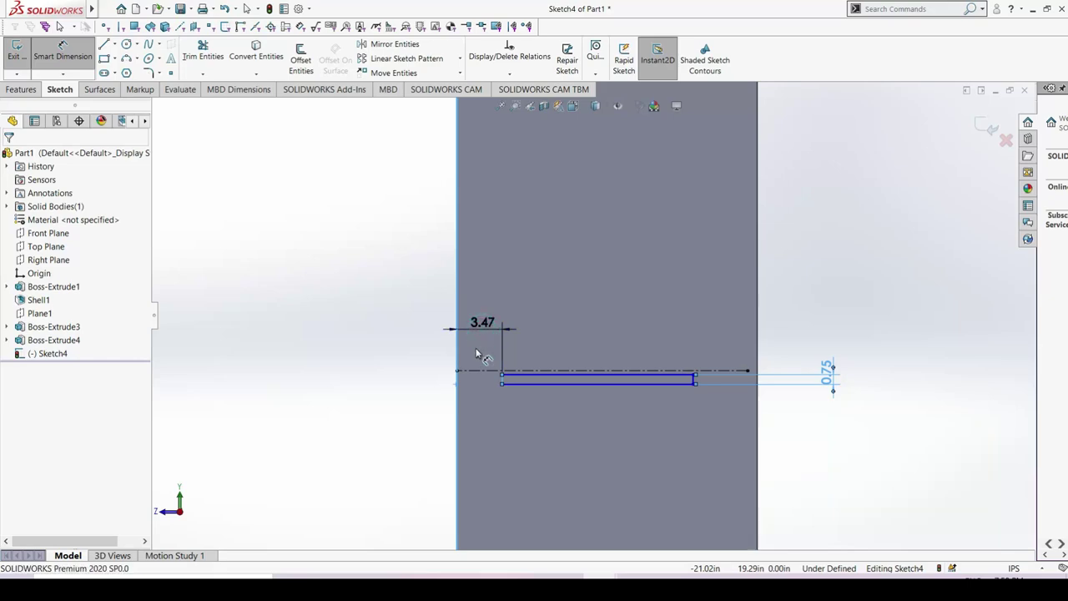
click(477, 353)
key(Return)
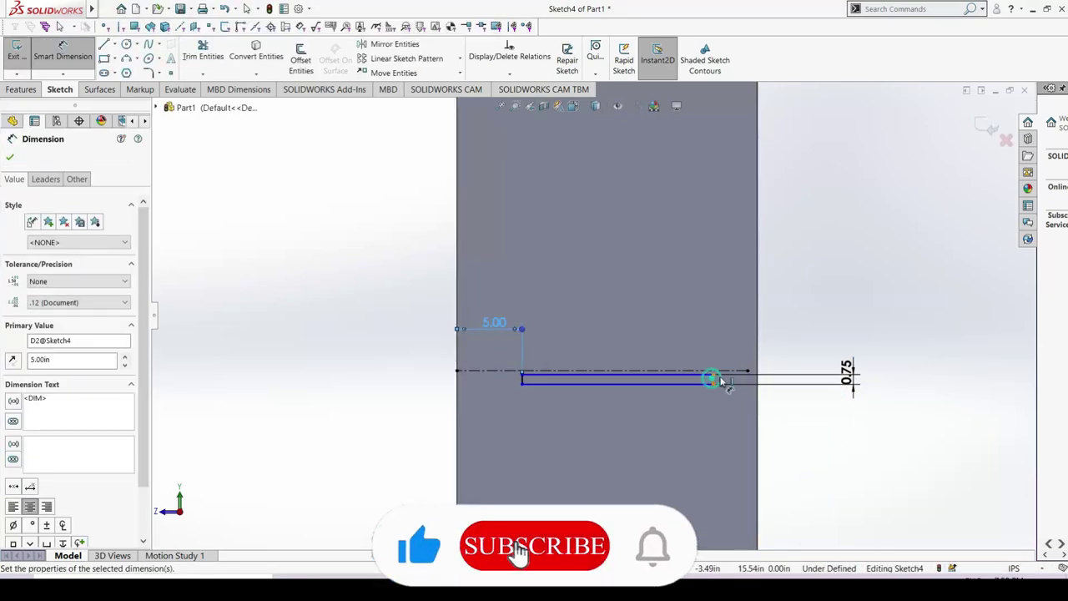
click(718, 380)
click(756, 354)
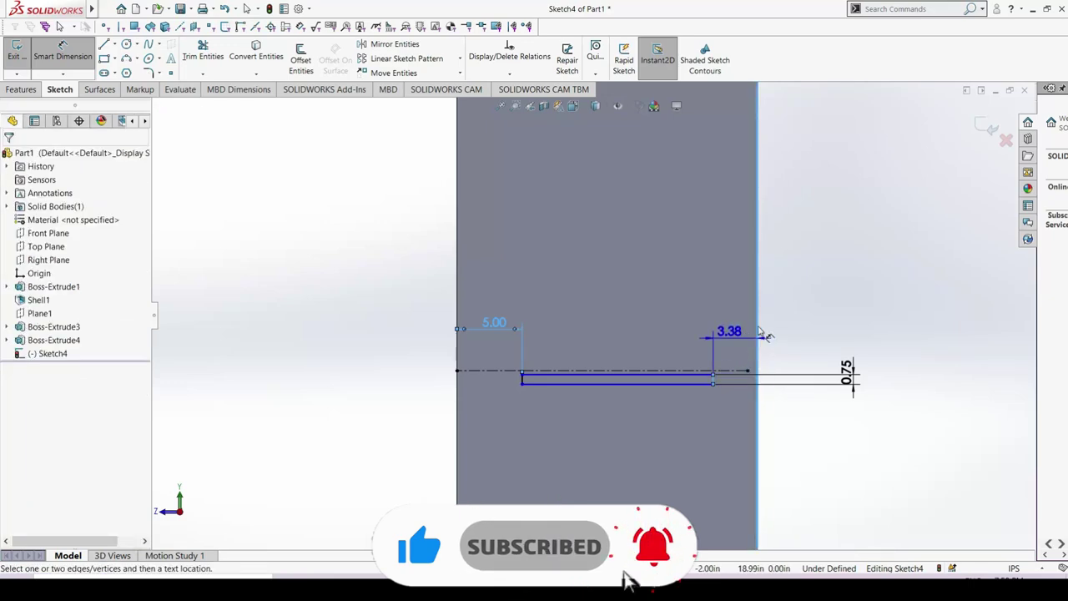
click(815, 327)
text(5)
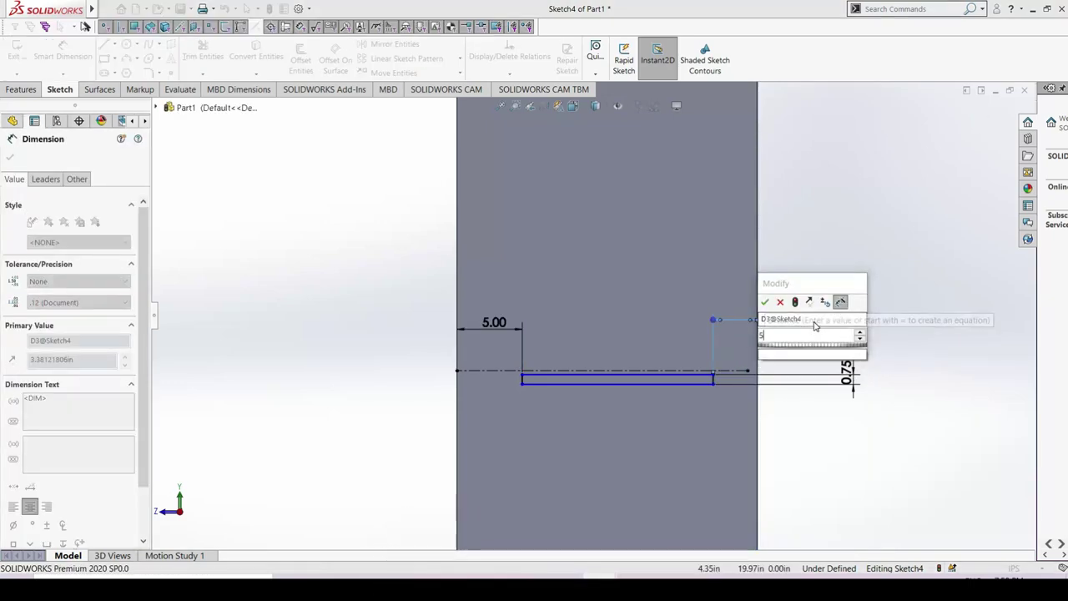
key(Escape)
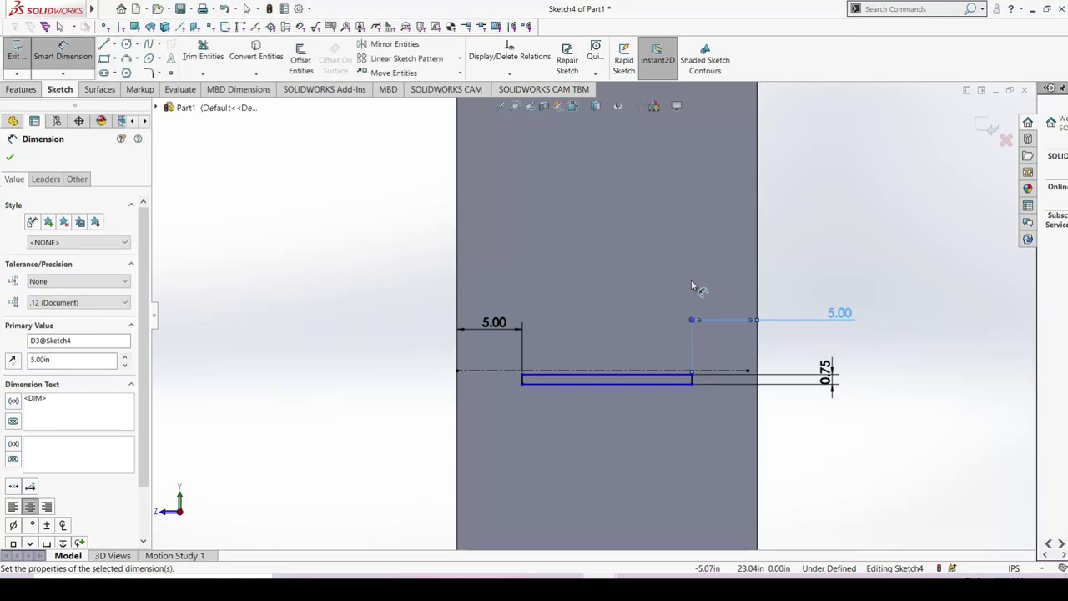
key(Escape)
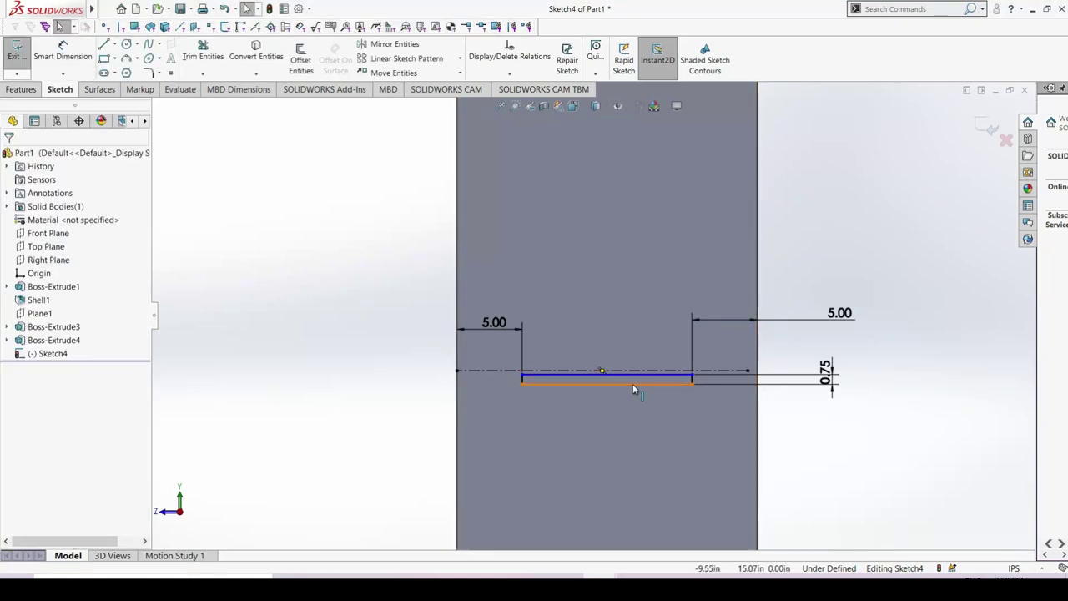
Step: Make the rectangle's top and bottom lines symmetric about the centreline and exit the sketch
click(638, 383)
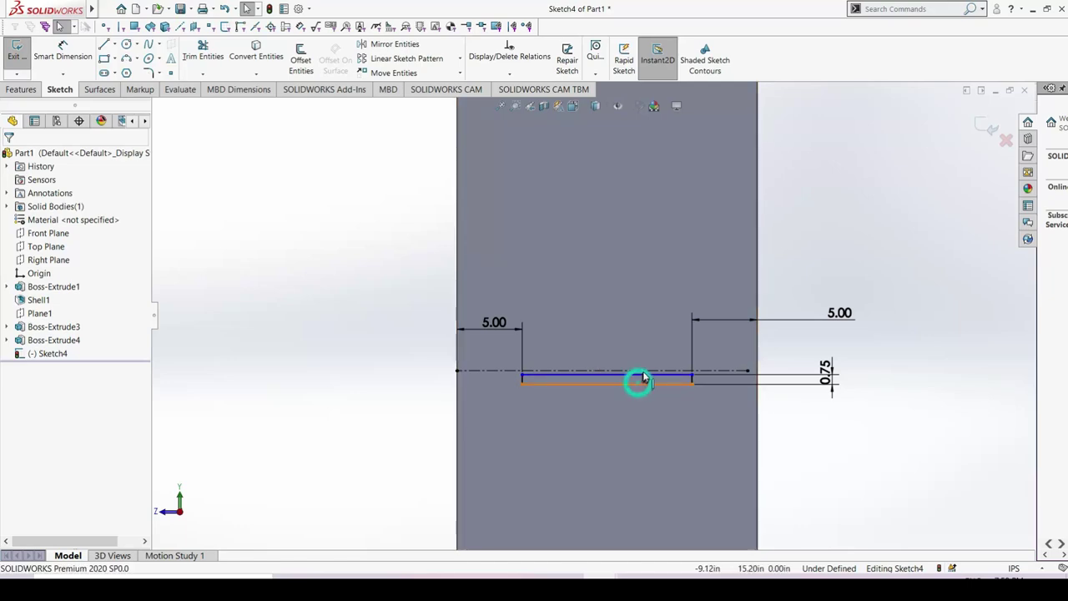
ctrl+click(646, 380)
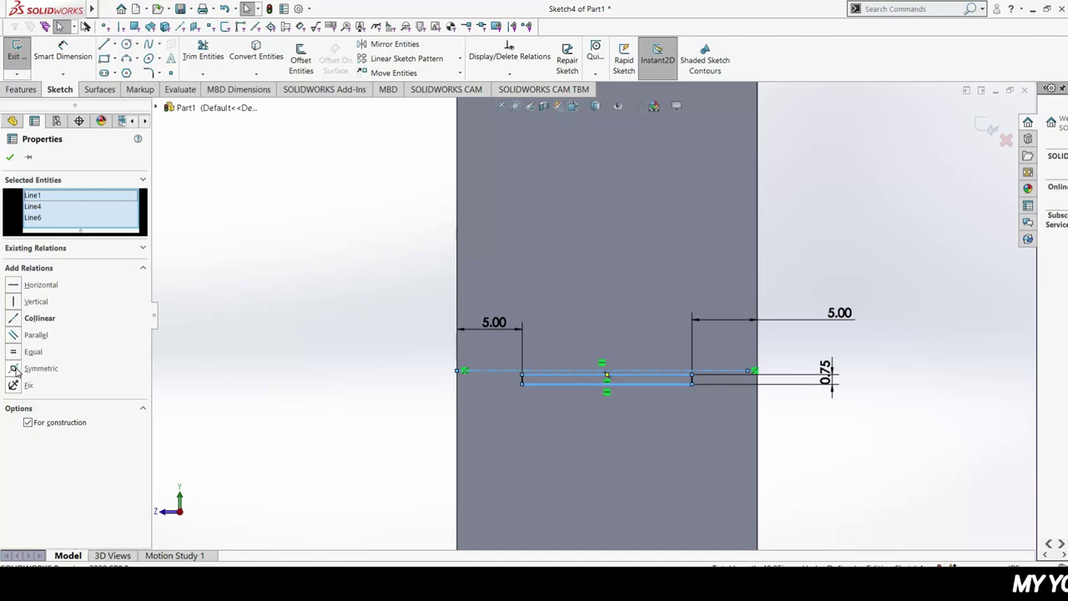
click(14, 368)
click(892, 290)
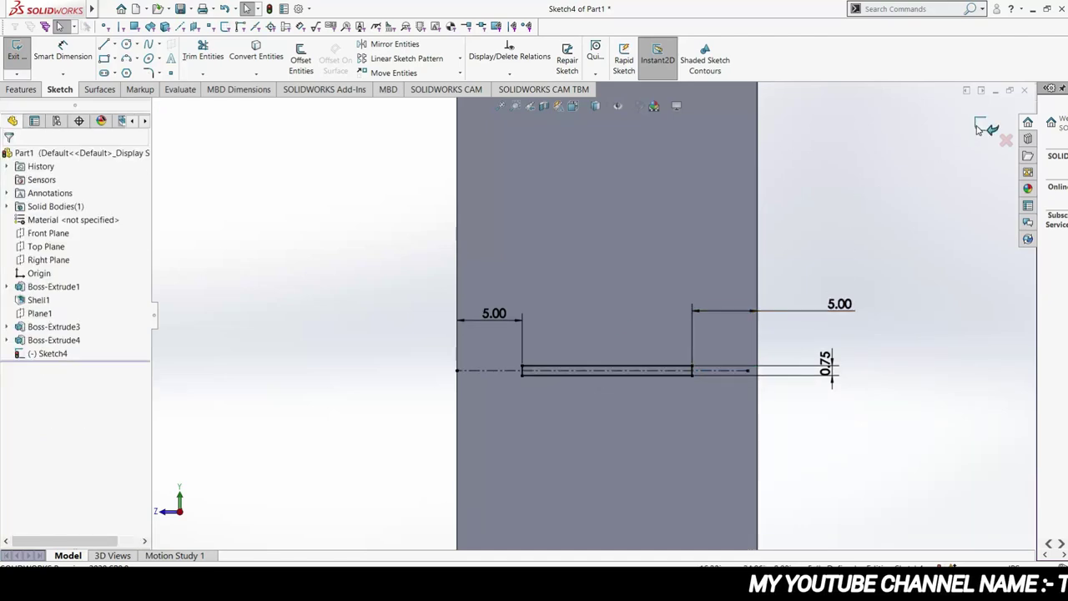
click(880, 197)
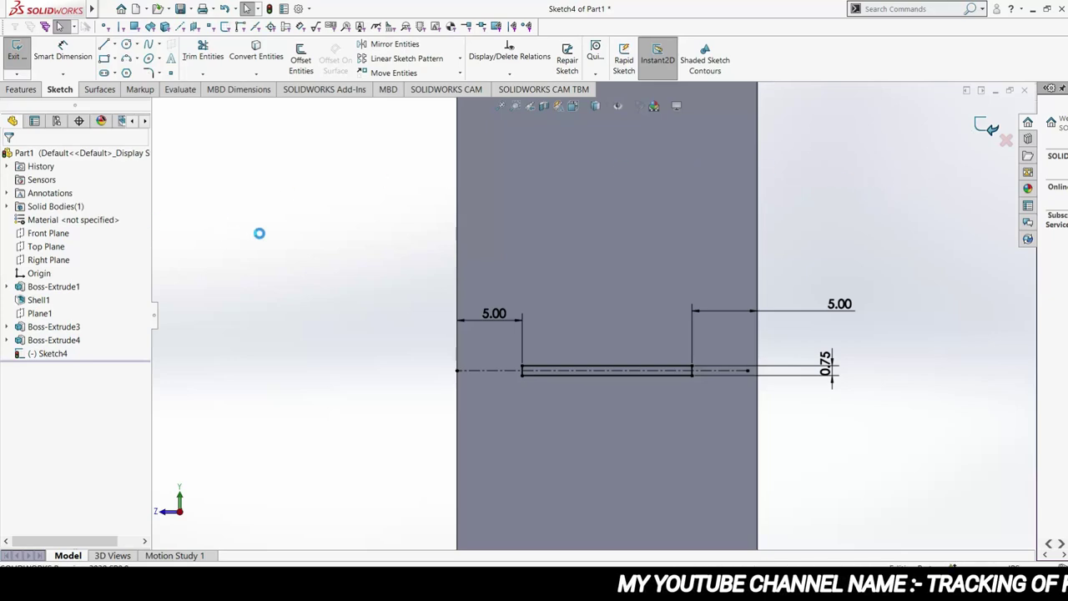
key(ctrl+b)
Step: Extrude the strip sketch 0.5 in deep to form the inner side-wall rail
click(22, 57)
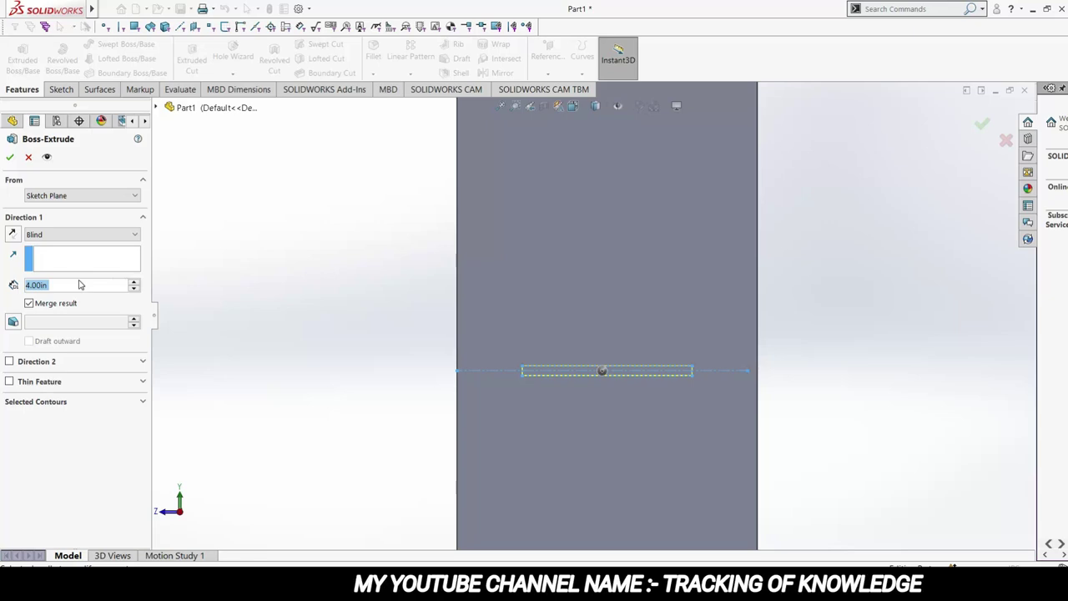
key(BackSpace)
text(0.5)
key(Return)
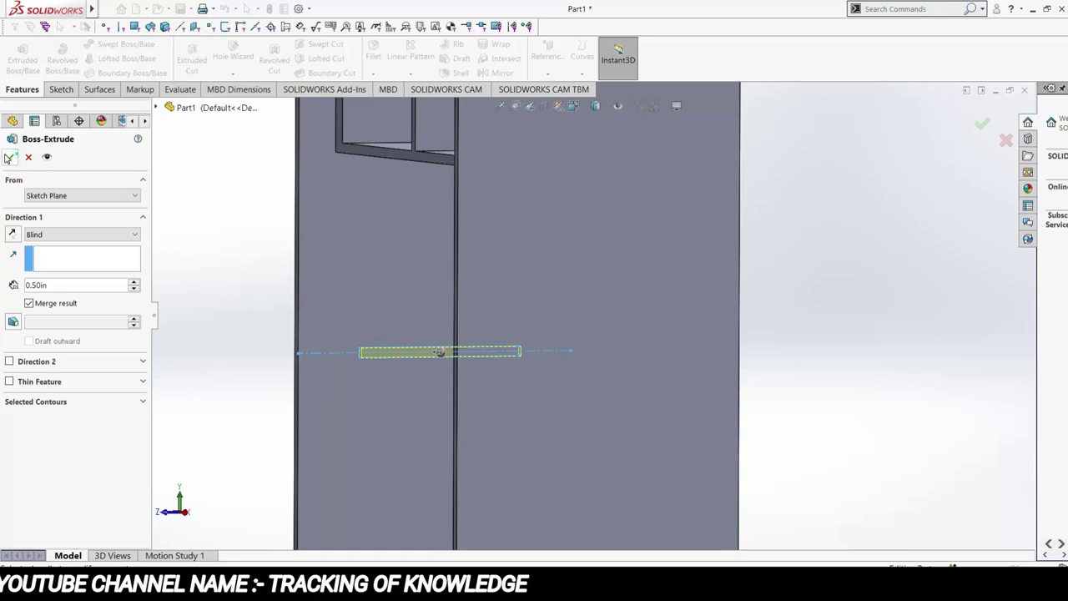
key(Return)
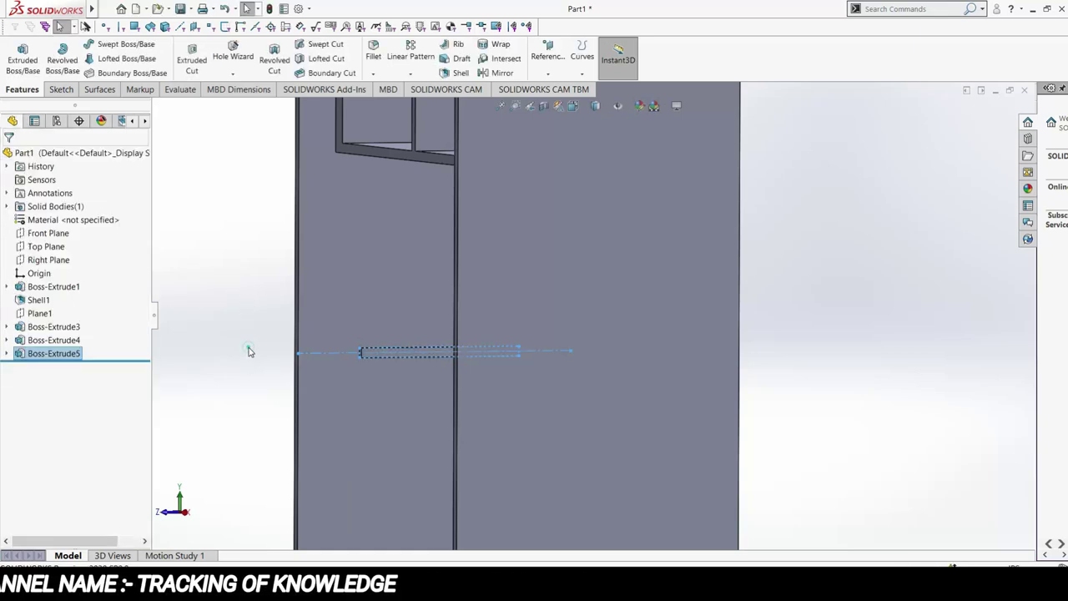
mouse_move(247, 350)
middle_down()
mouse_move(292, 381)
mouse_move(286, 397)
middle_up()
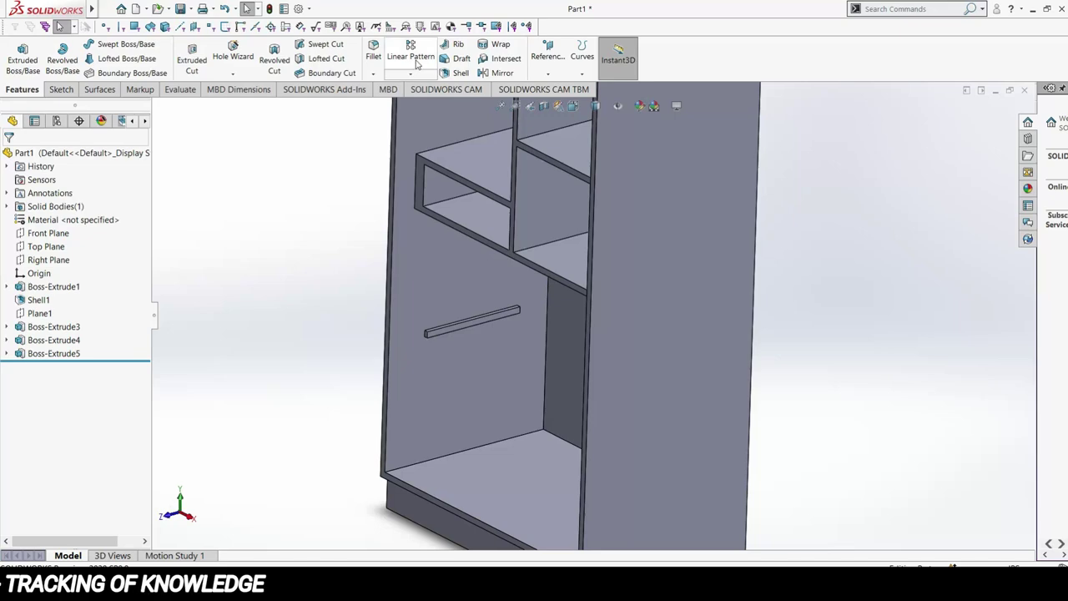
Step: Create reference Plane2 midway between the cabinet's two side faces
click(544, 55)
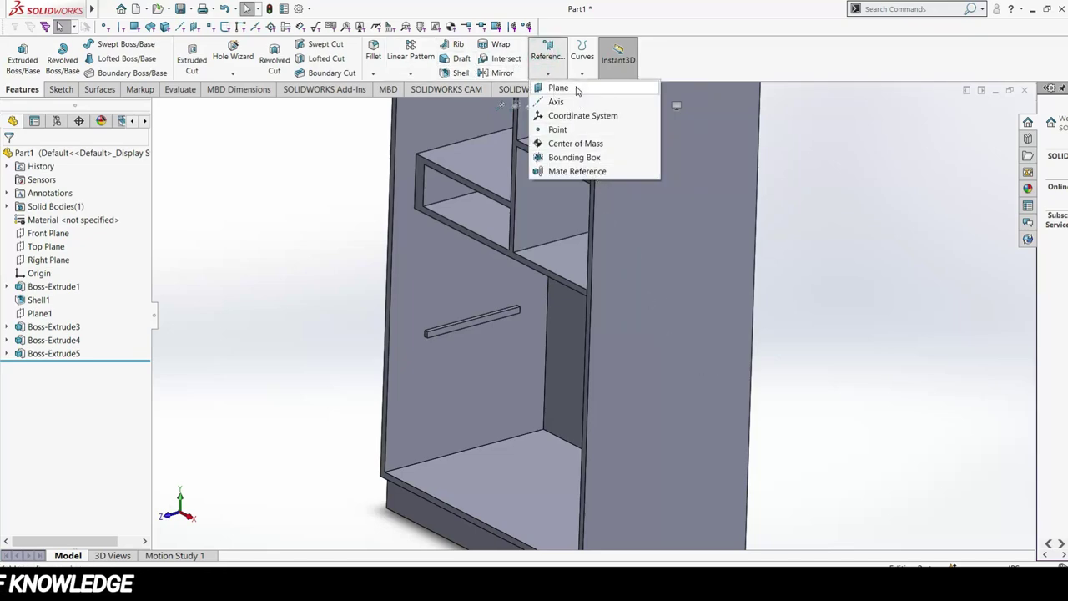
click(576, 90)
click(657, 290)
mouse_move(318, 325)
middle_down()
mouse_move(357, 340)
mouse_move(372, 334)
middle_up()
click(364, 299)
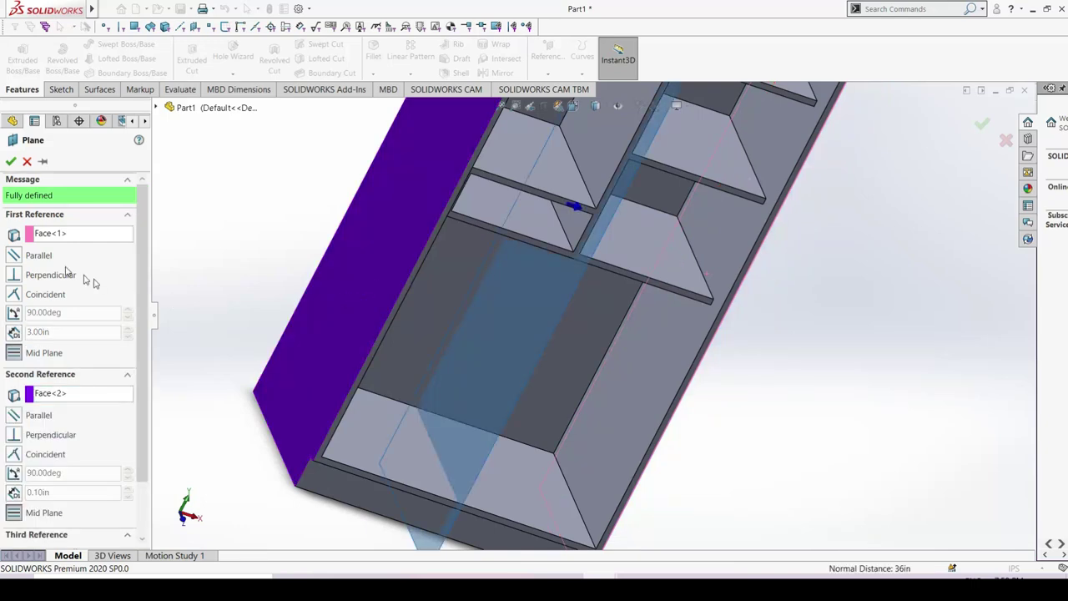
click(10, 162)
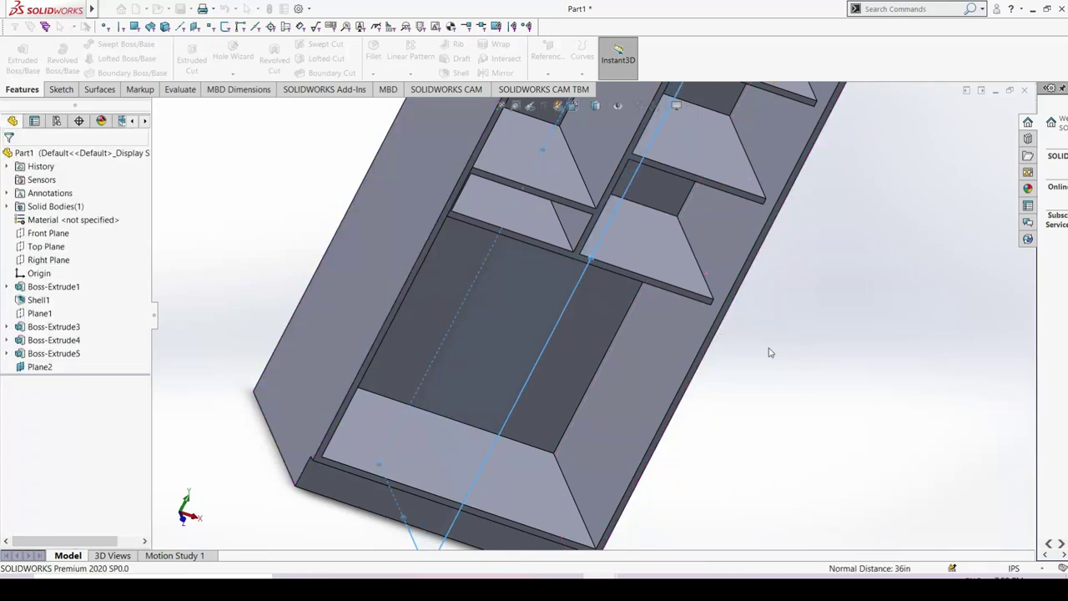
Step: Mirror the Boss-Extrude5 rail about Plane2 onto the opposite inner wall
middle_drag(770, 352, 753, 349)
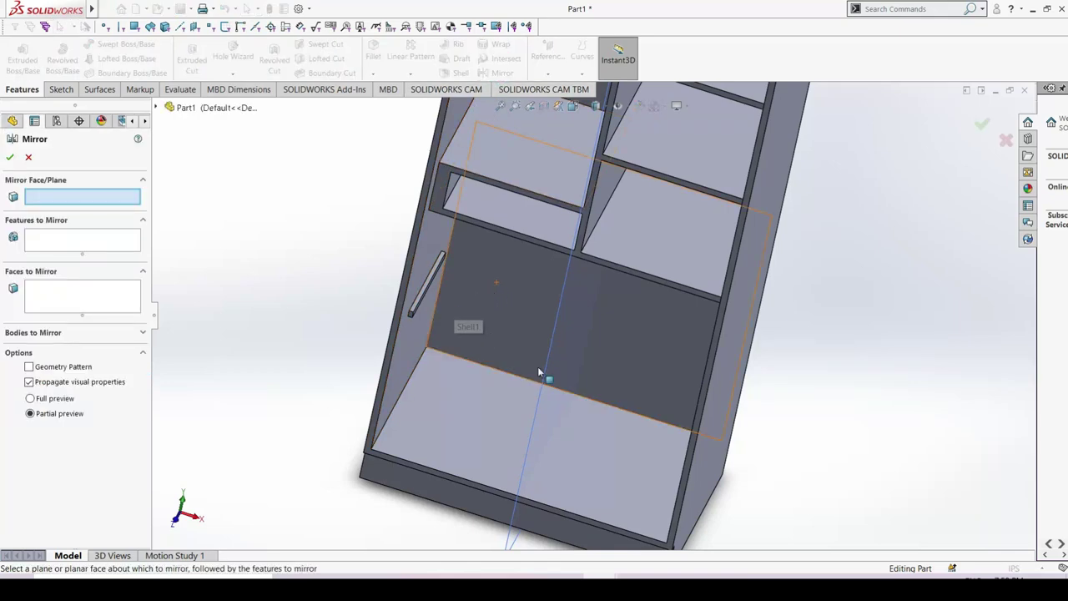
middle_drag(875, 381, 821, 392)
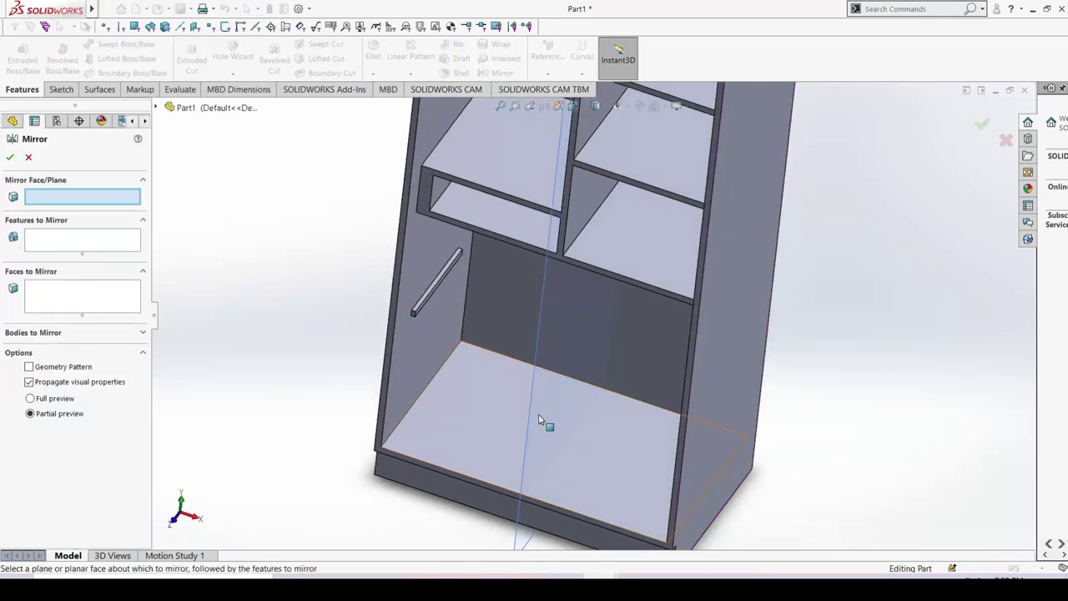
click(537, 384)
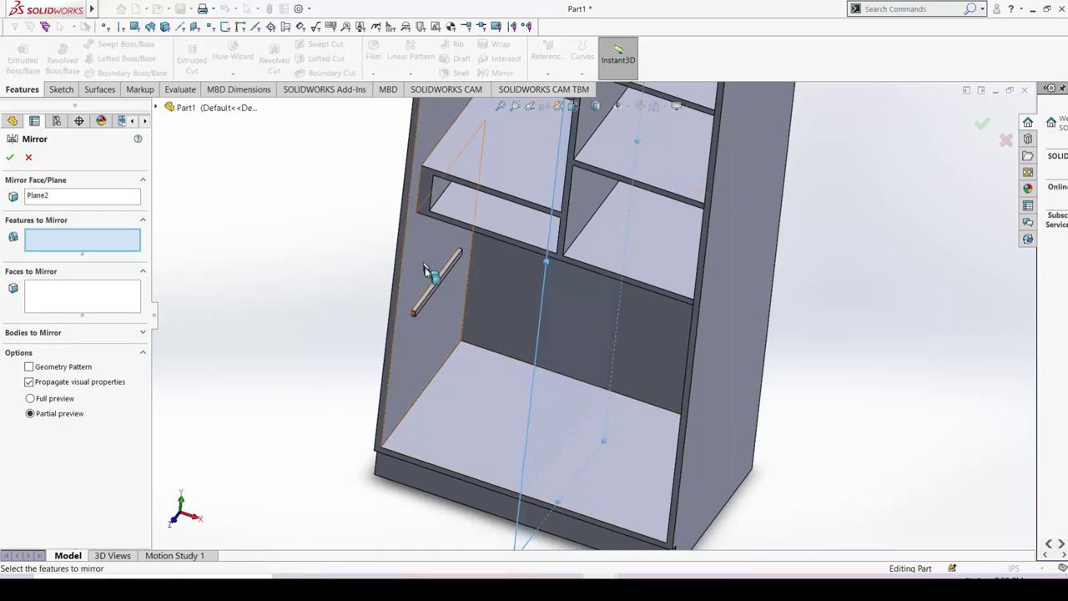
scroll(427, 275, down, 2)
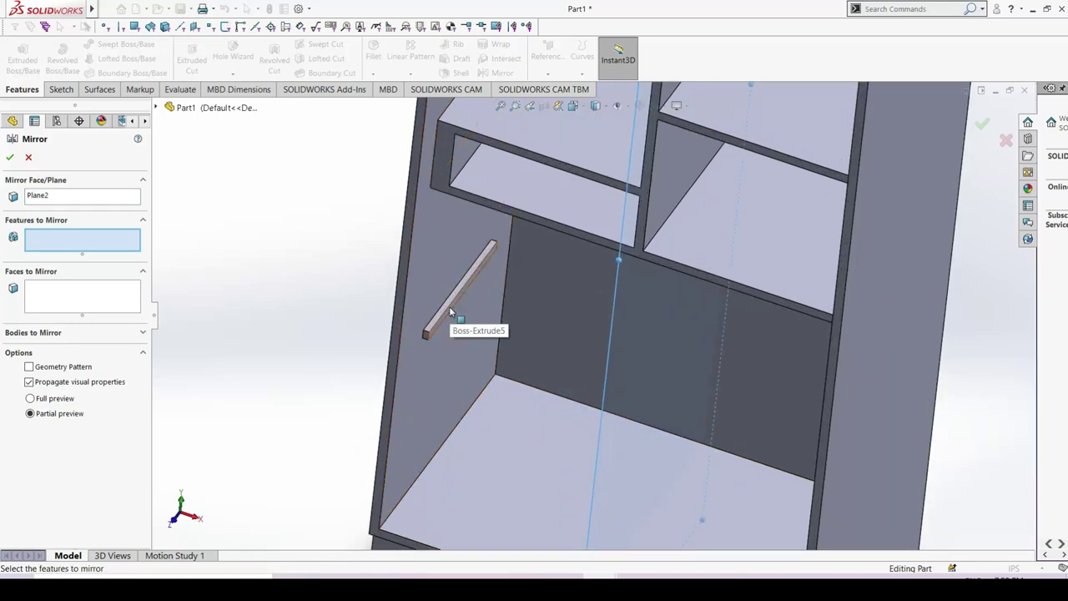
click(450, 312)
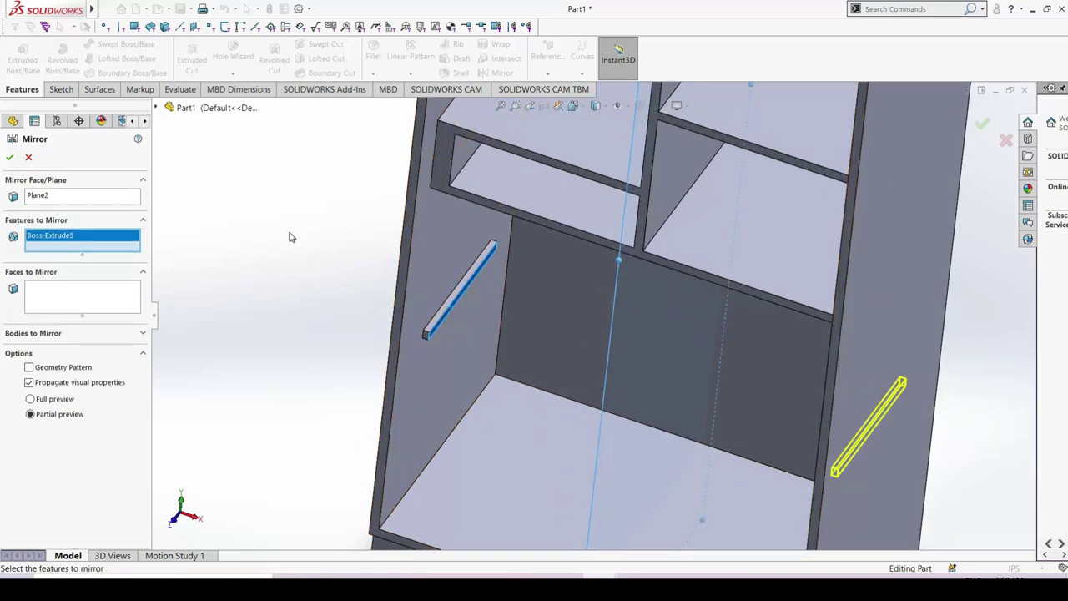
middle_drag(326, 254, 354, 265)
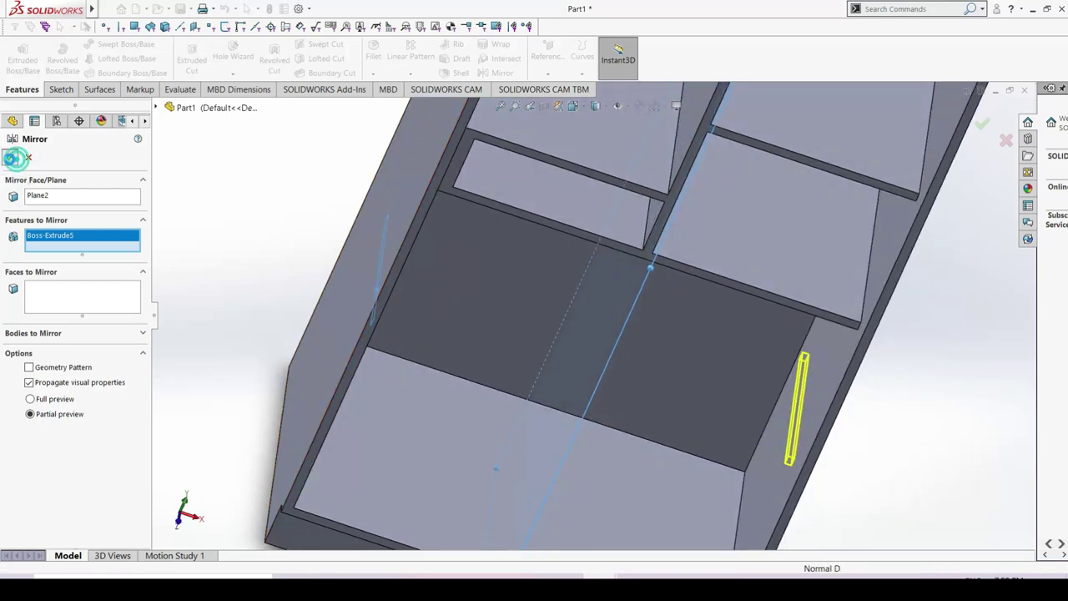
right_click(225, 296)
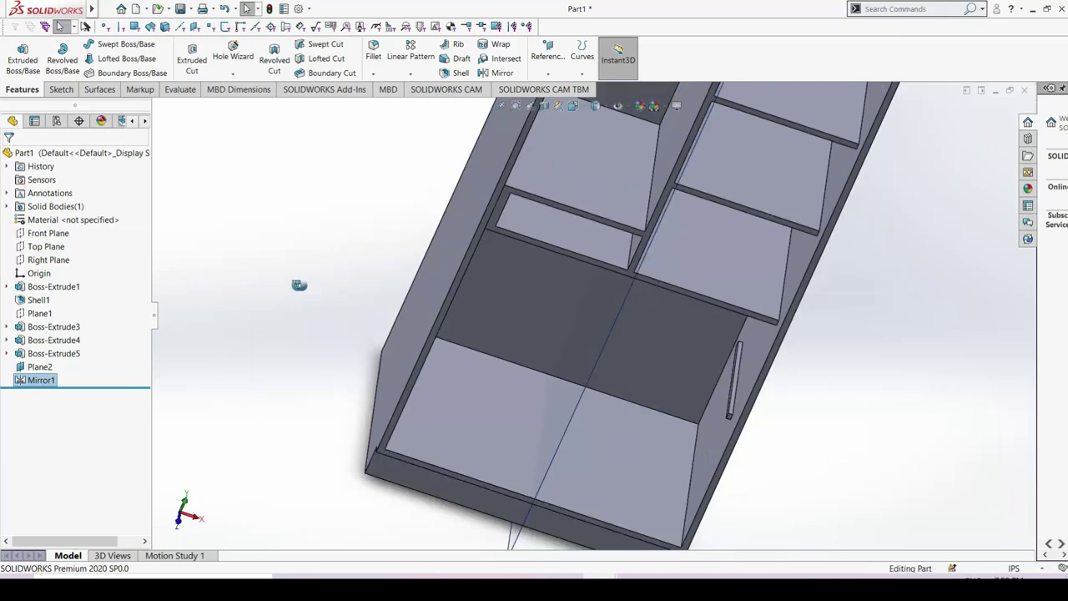
middle_drag(298, 285, 288, 345)
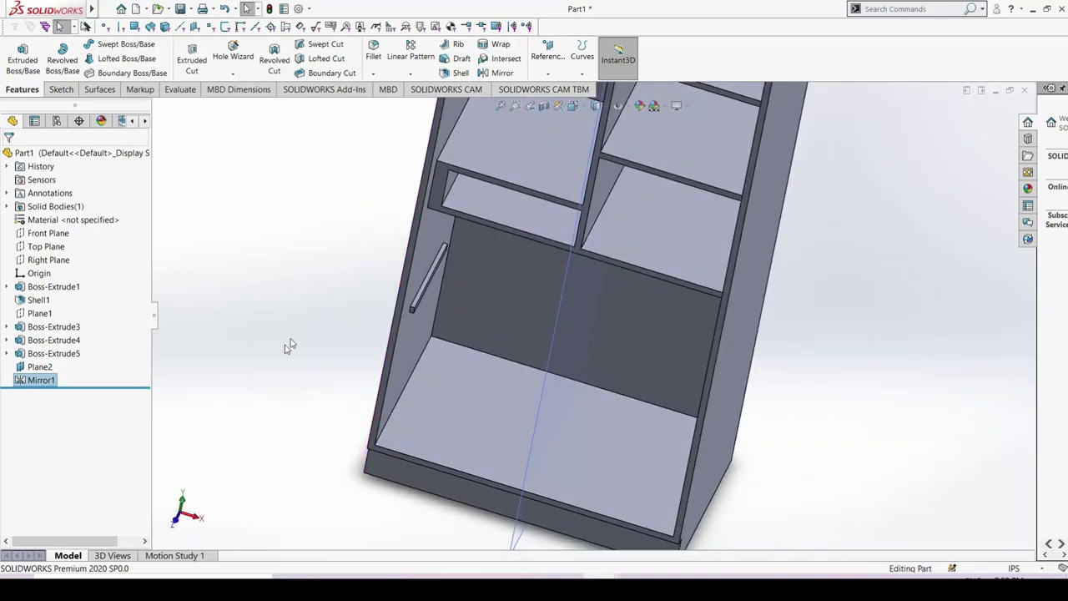
Step: Hide Plane2 from the model view
click(44, 369)
click(71, 354)
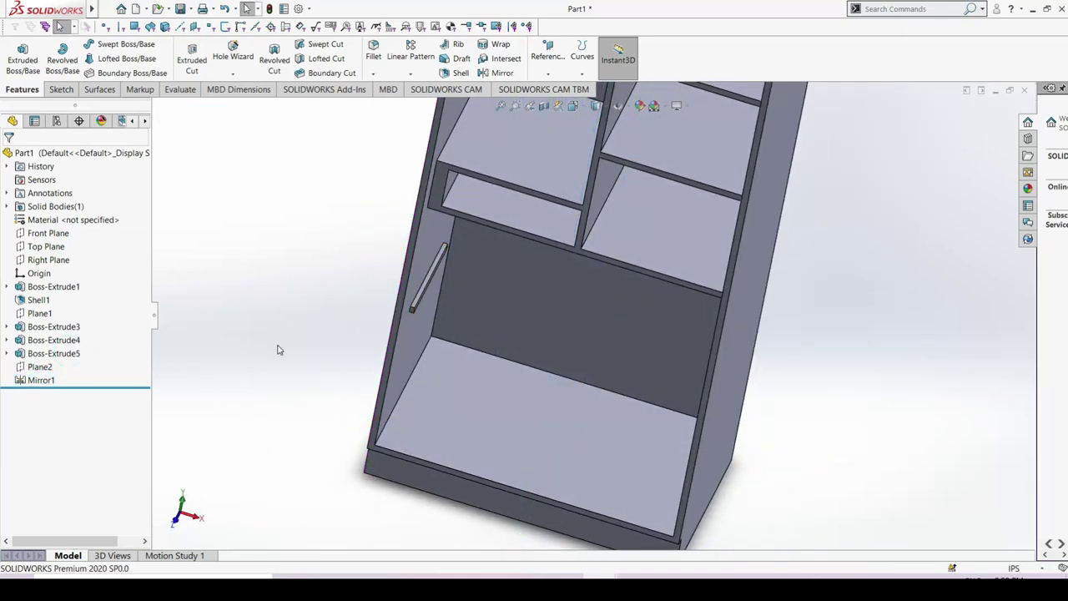
mouse_move(273, 313)
middle_down()
mouse_move(281, 238)
mouse_move(370, 329)
middle_up()
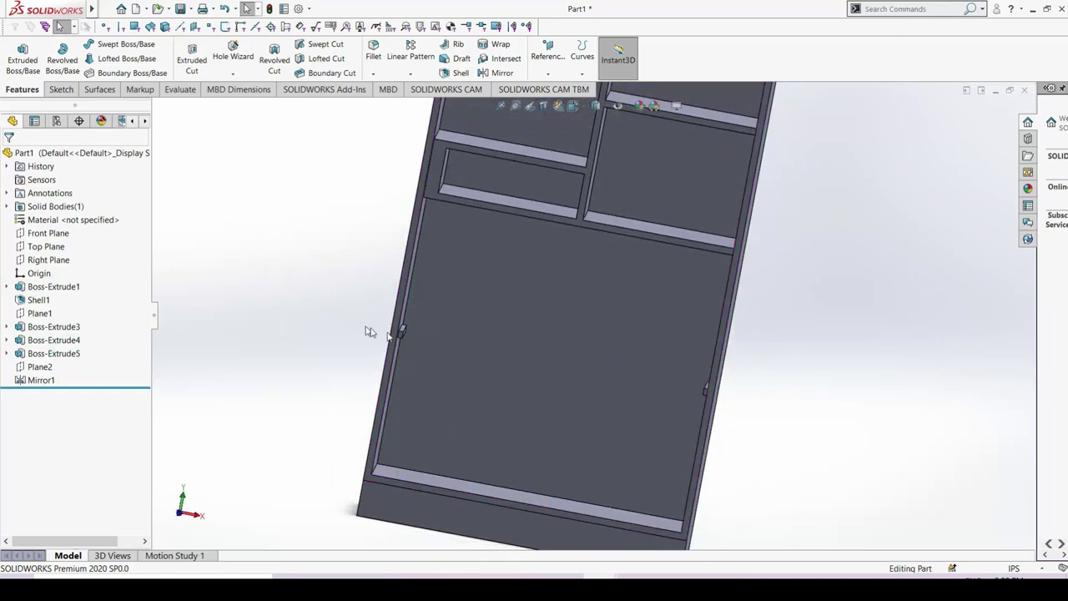
Step: Select the lower compartment's back face and view it head-on
click(492, 345)
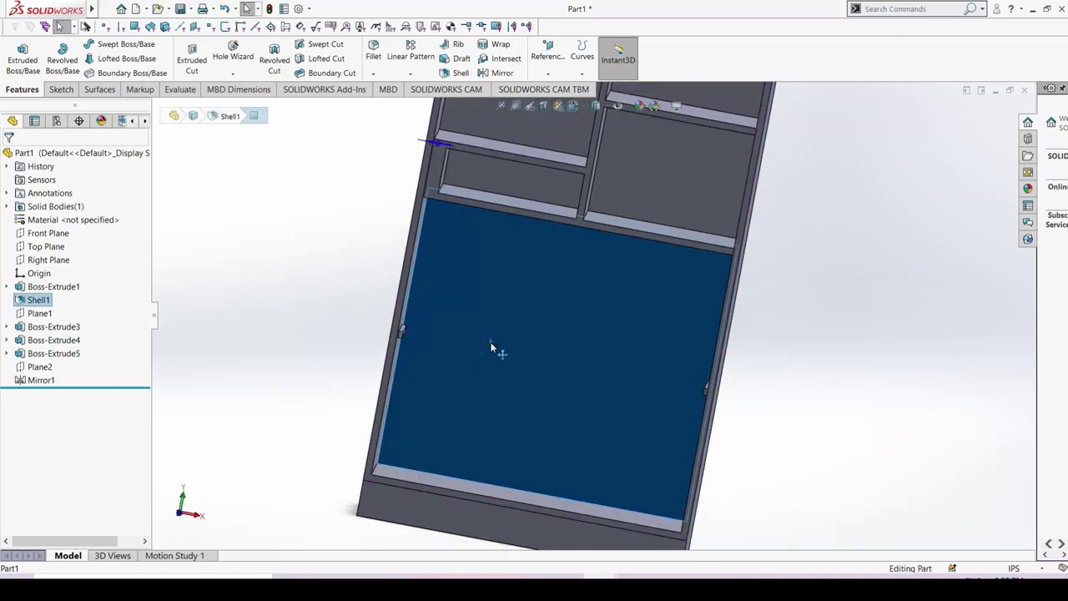
key(ctrl+8)
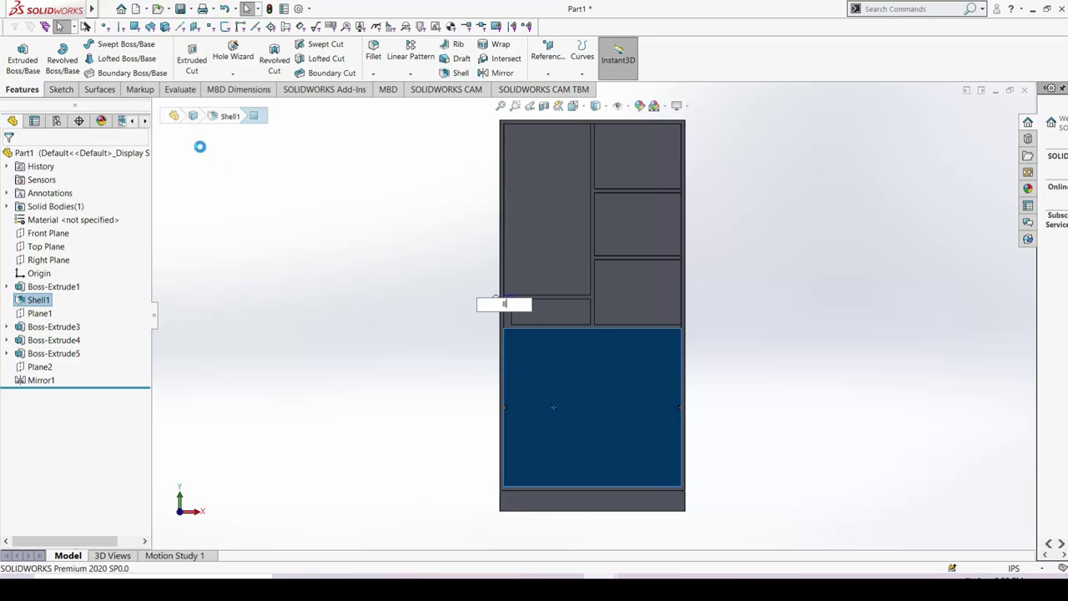
click(200, 146)
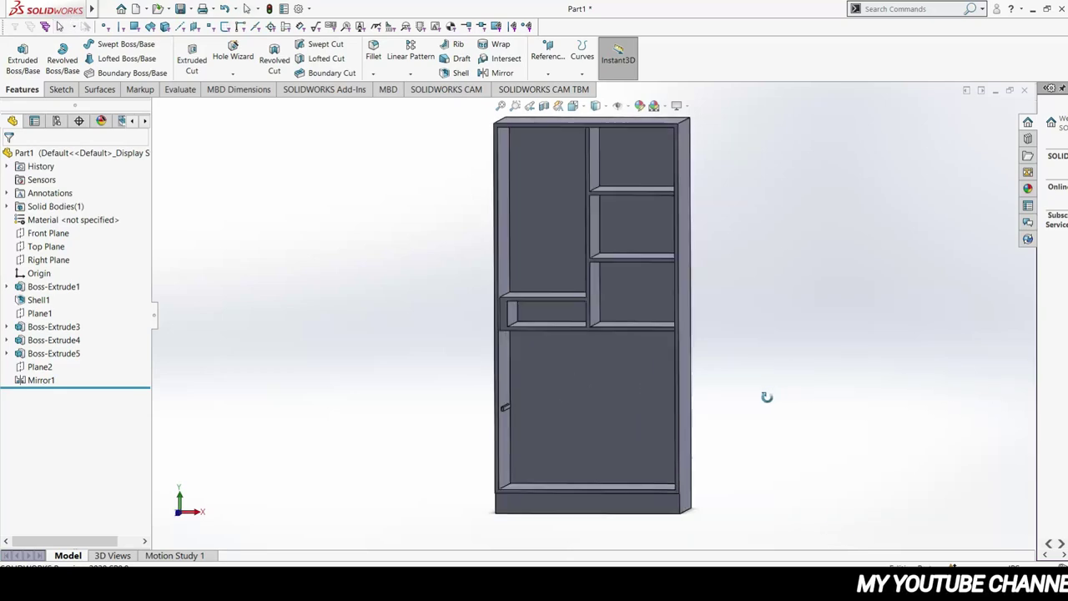
middle_drag(780, 392, 784, 403)
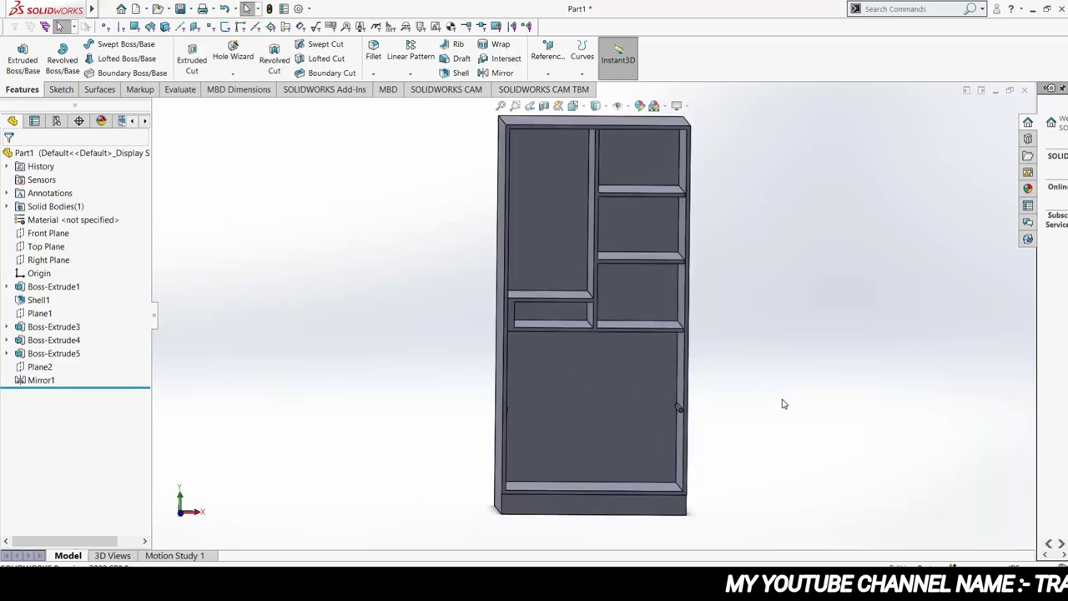
click(584, 393)
Step: Open Sketch5 on the lower face and draw a thin rectangle spanning wall to wall
click(634, 364)
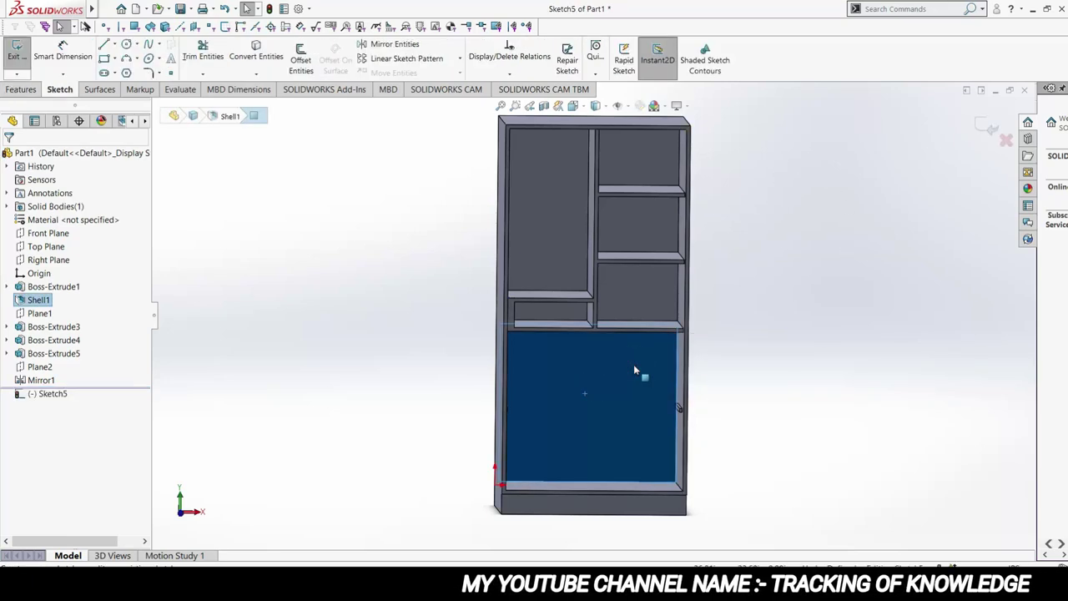
click(298, 315)
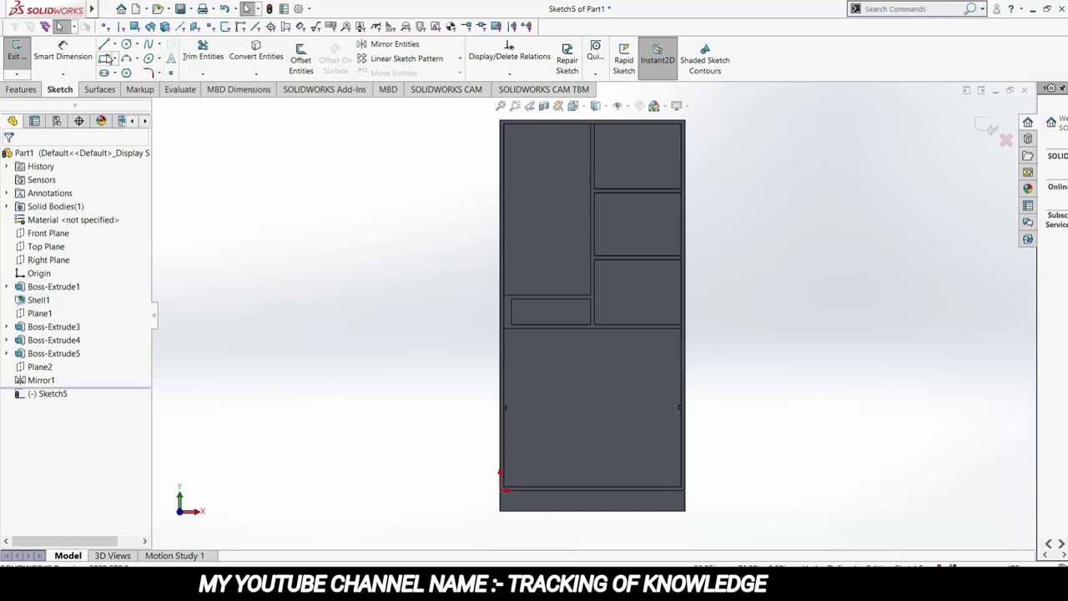
click(106, 57)
scroll(530, 420, up, 3)
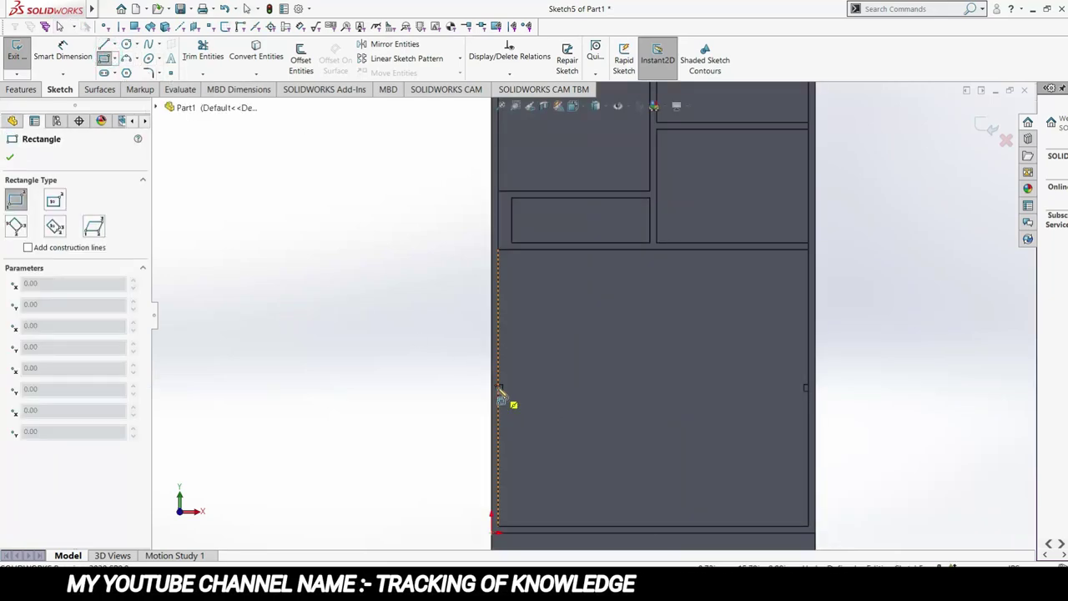
scroll(500, 392, up, 2)
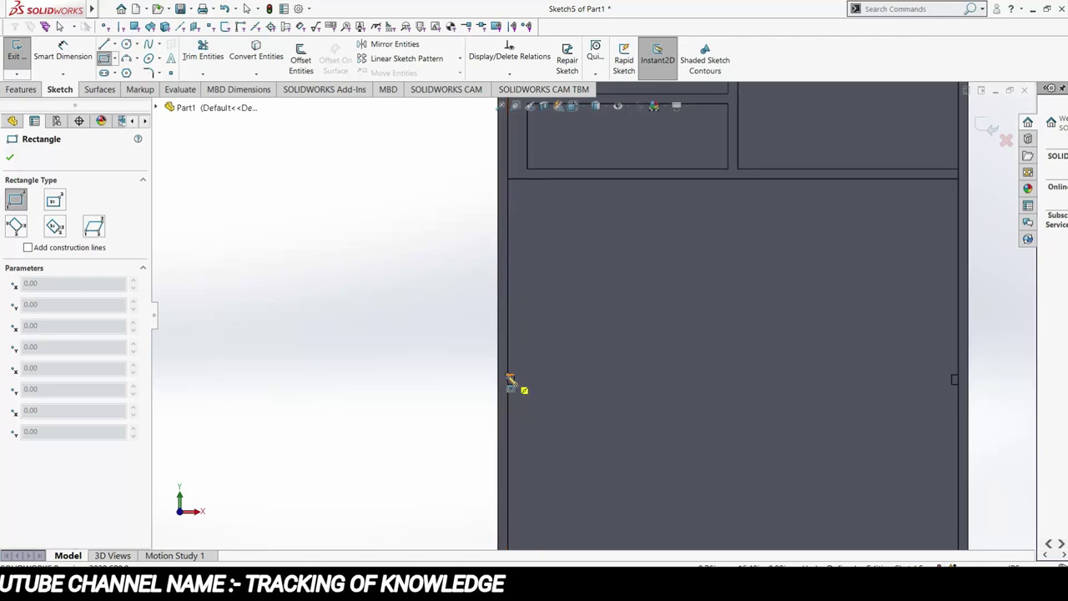
click(507, 375)
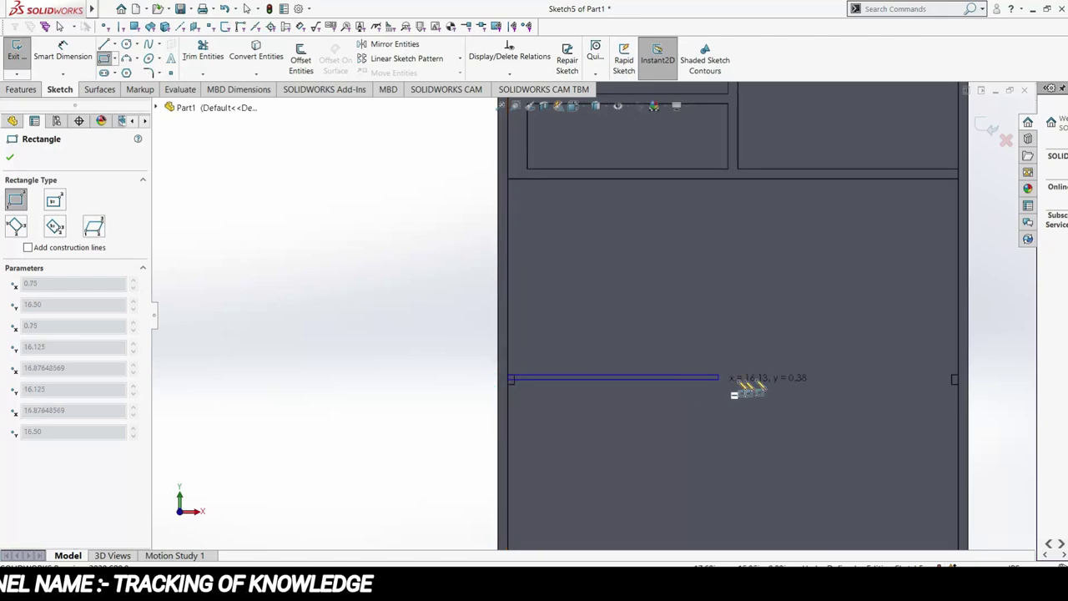
click(958, 385)
key(Escape)
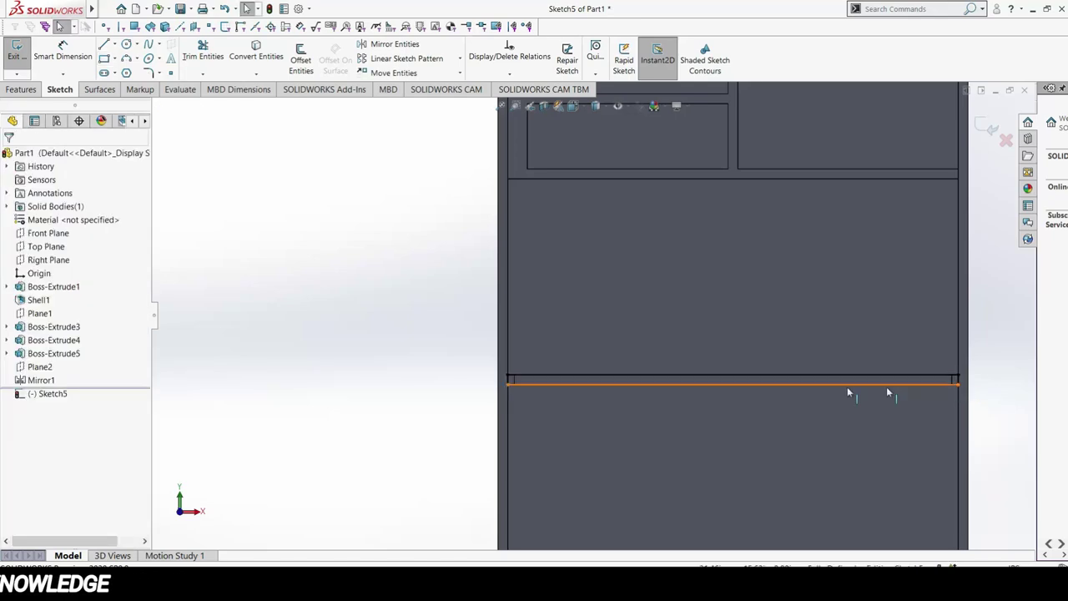
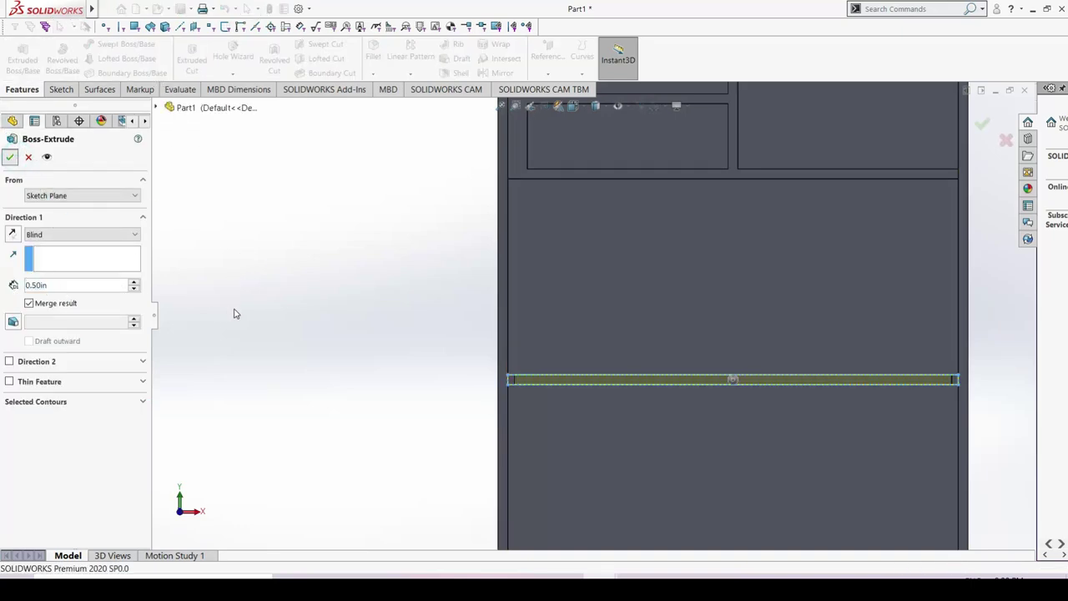
Step: Confirm Boss-Extrude6 and show the whole cabinet in isometric view
key(Return)
key(ctrl+7)
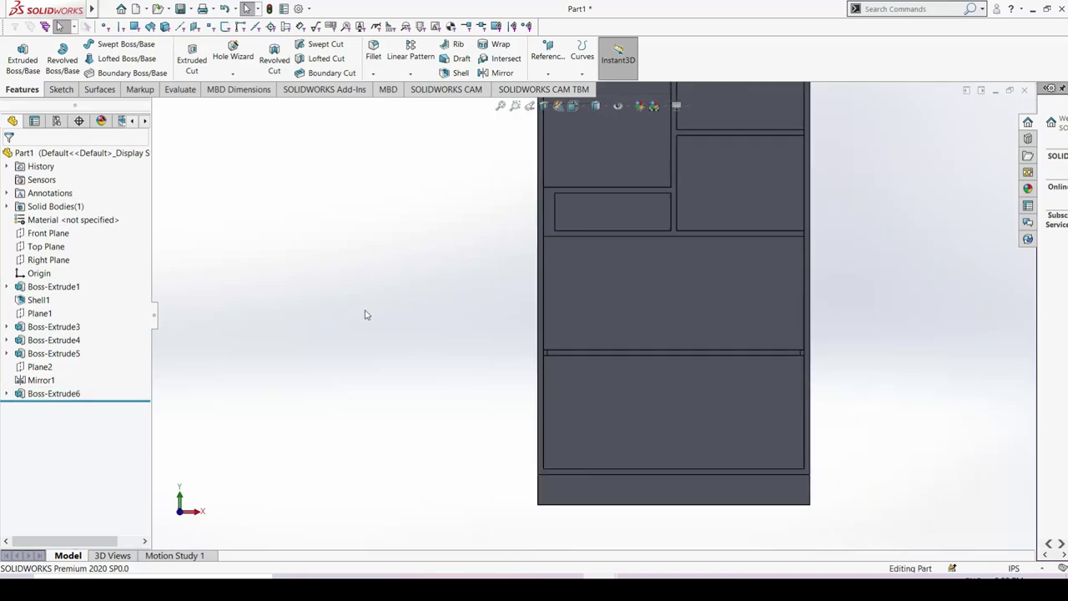
scroll(680, 305, down, 3)
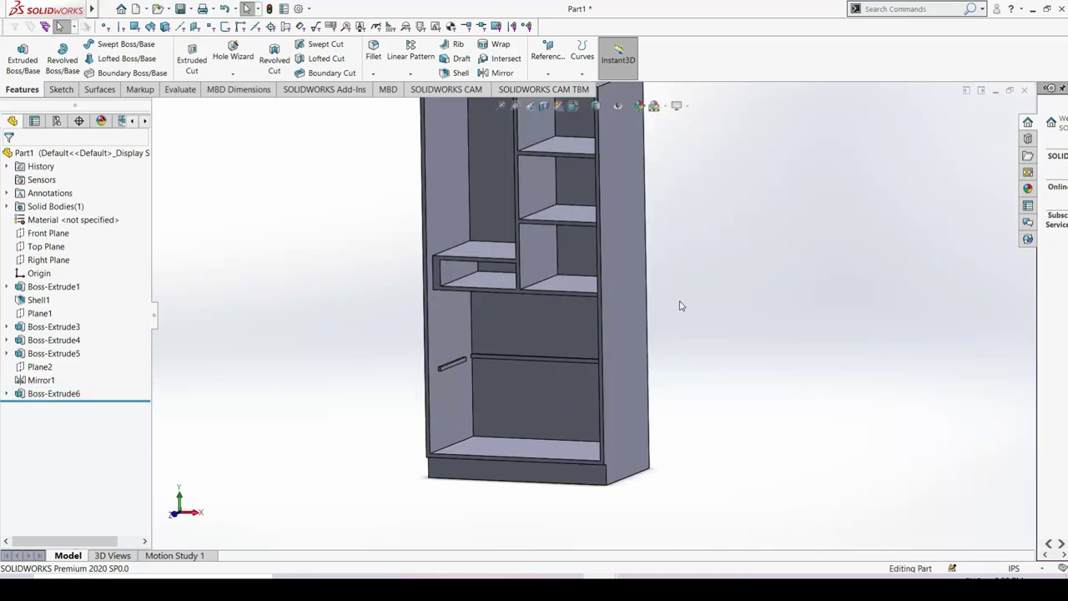
Step: Colour the cabinet's right side face red through face Appearances, adding the top face
right_click(627, 277)
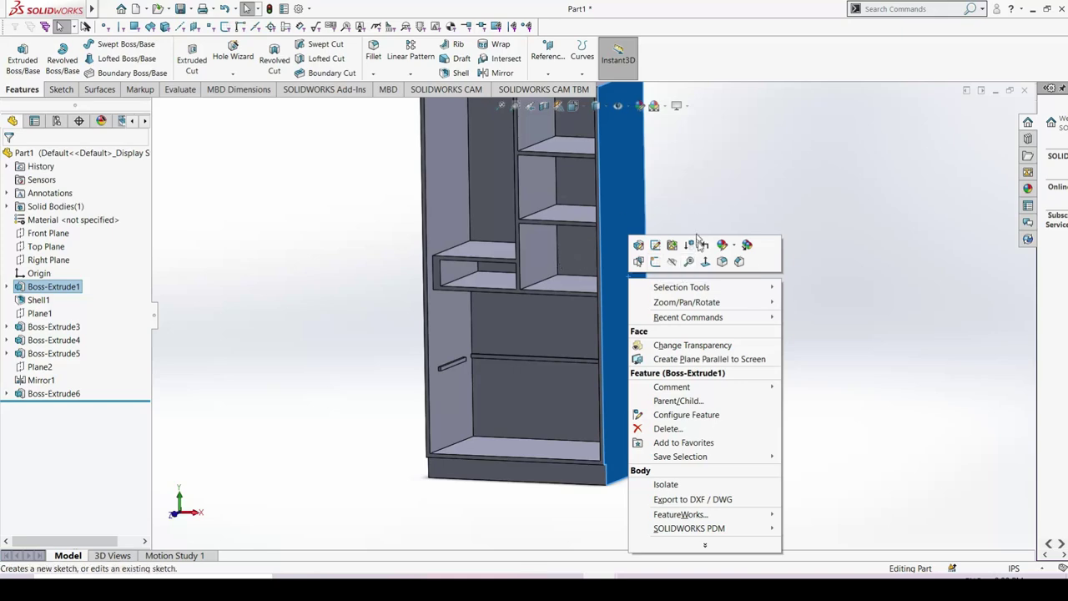
click(729, 247)
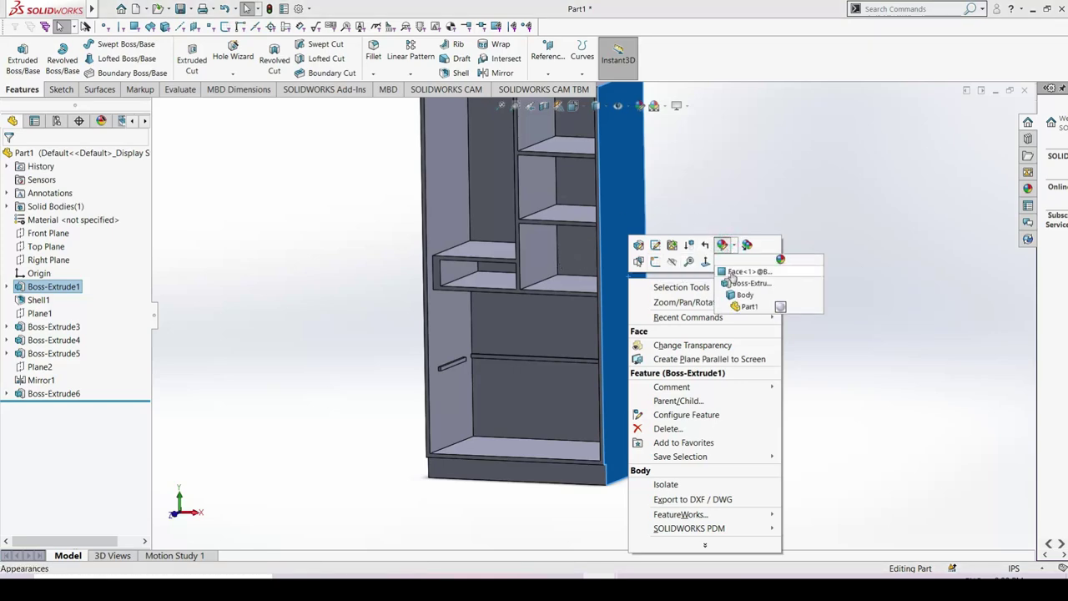
click(730, 273)
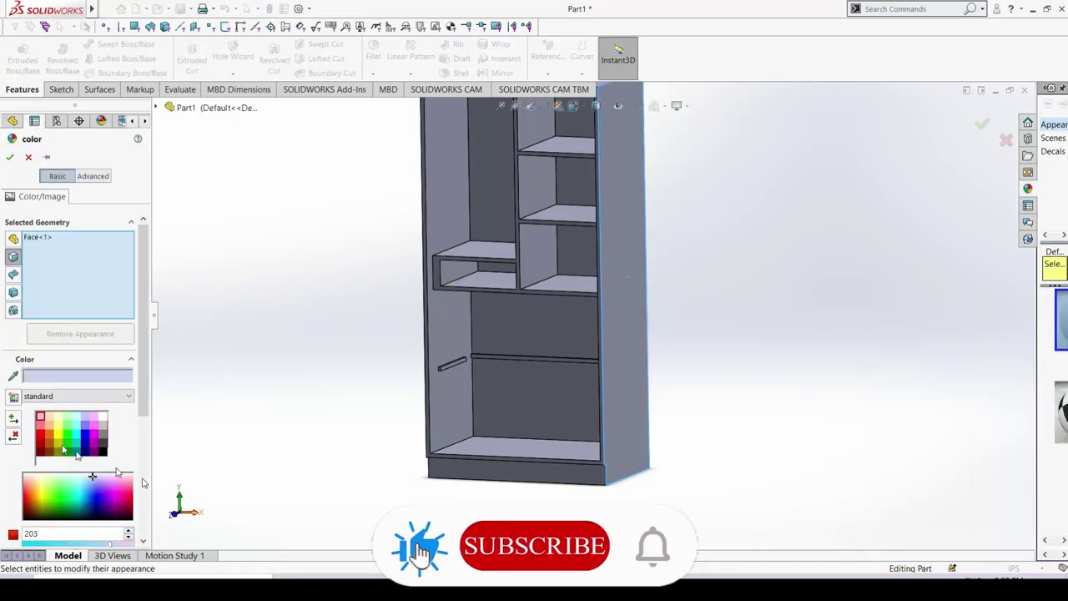
click(38, 440)
scroll(632, 320, up, 3)
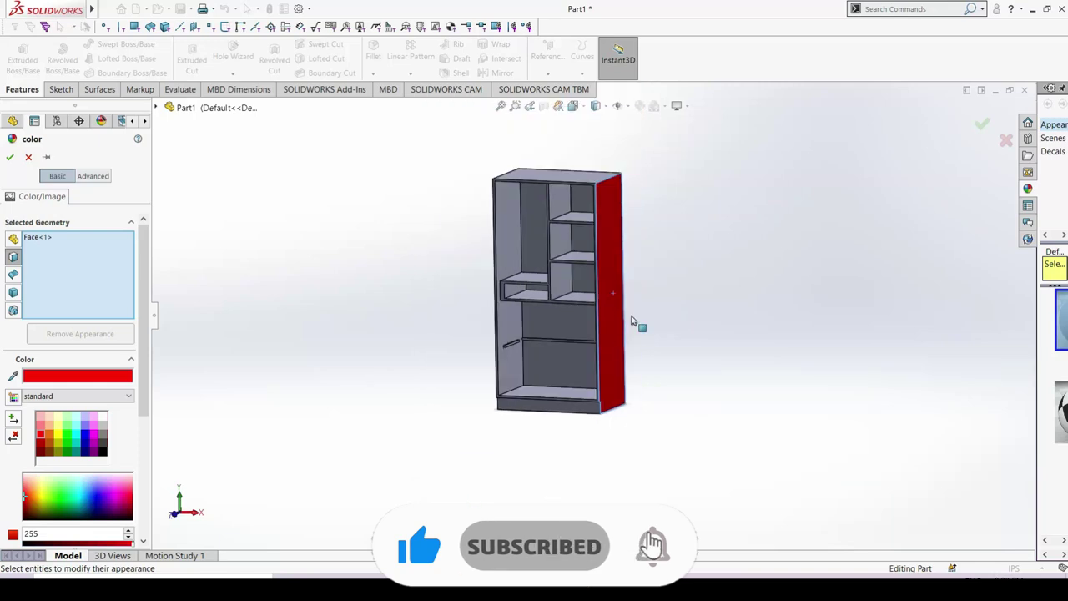
click(586, 172)
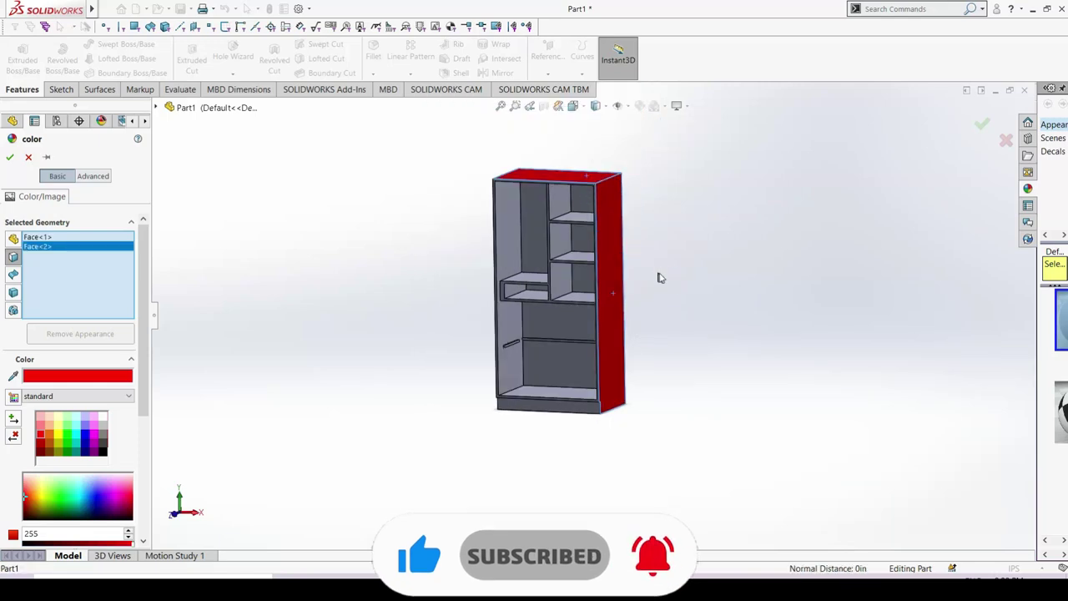
Step: Add the bottom face and another outer face to the red selection
middle_drag(660, 276, 548, 275)
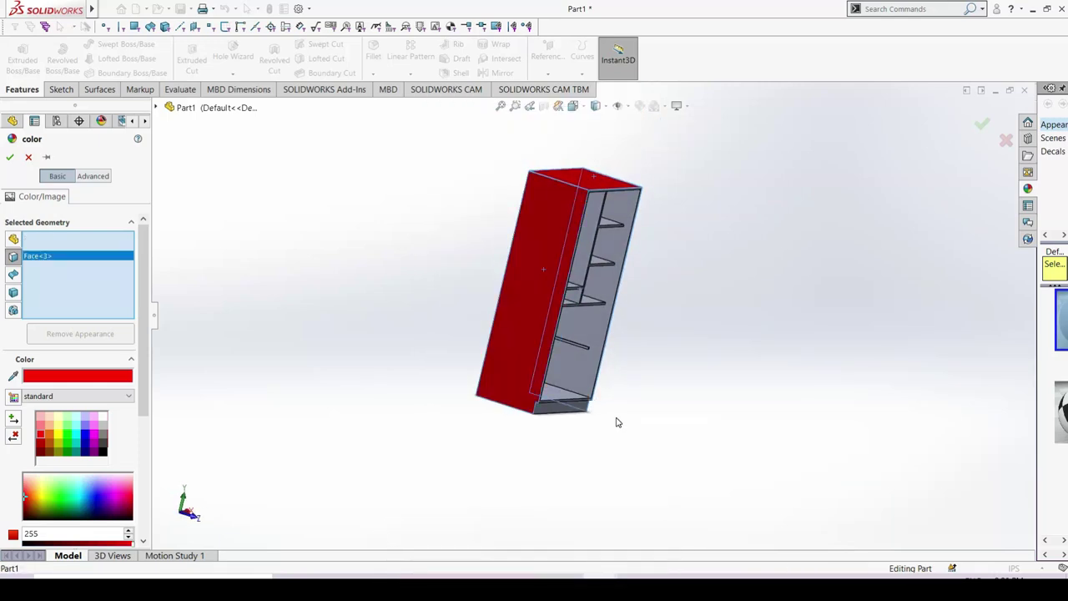
middle_drag(615, 422, 560, 398)
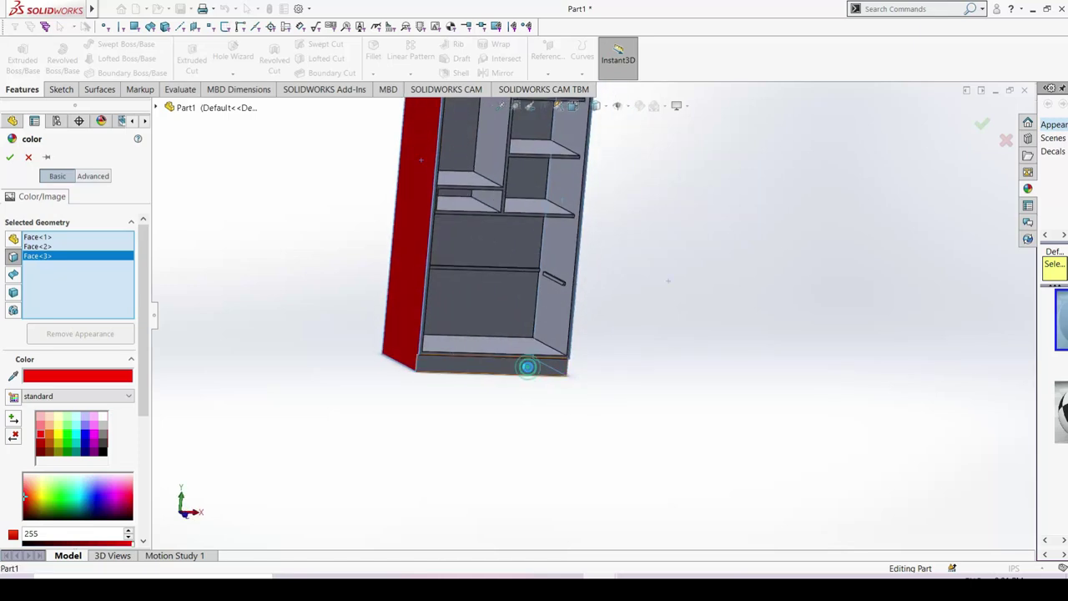
click(527, 366)
scroll(448, 354, down, 2)
scroll(448, 355, down, 2)
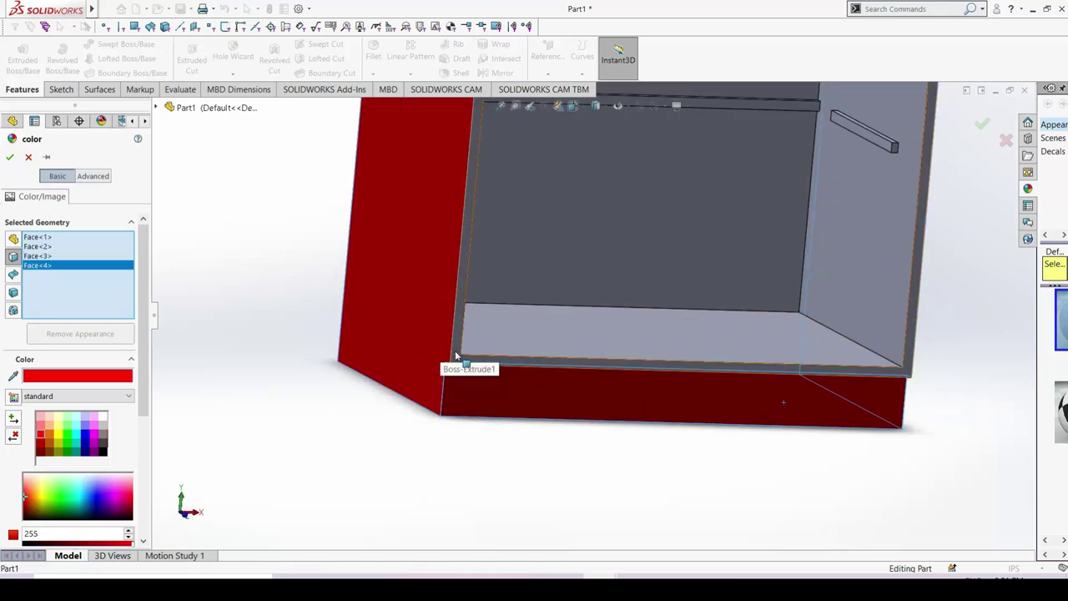
click(455, 349)
scroll(456, 349, up, 3)
middle_drag(588, 262, 611, 226)
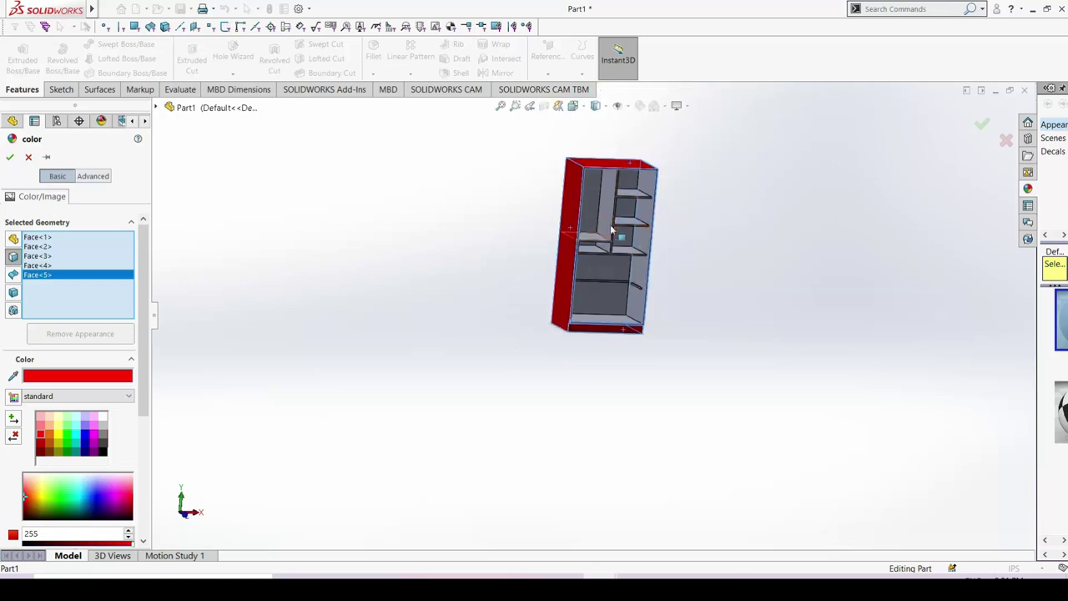
scroll(611, 226, down, 3)
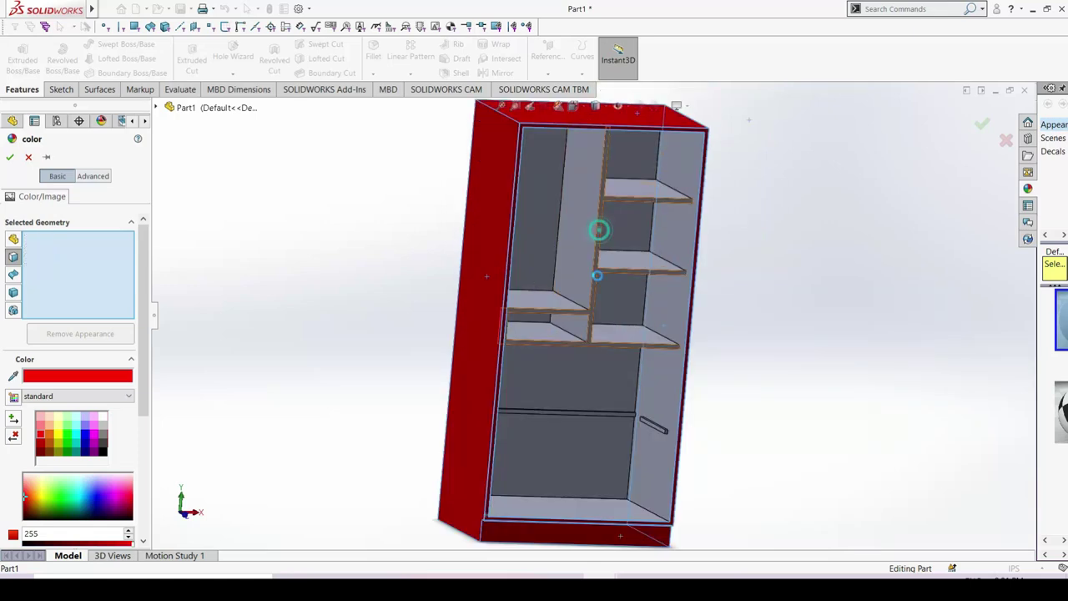
Step: Add the divider edge, shelf edge strip and both handle bar faces, then apply red
click(599, 230)
scroll(611, 364, down, 3)
scroll(601, 394, down, 3)
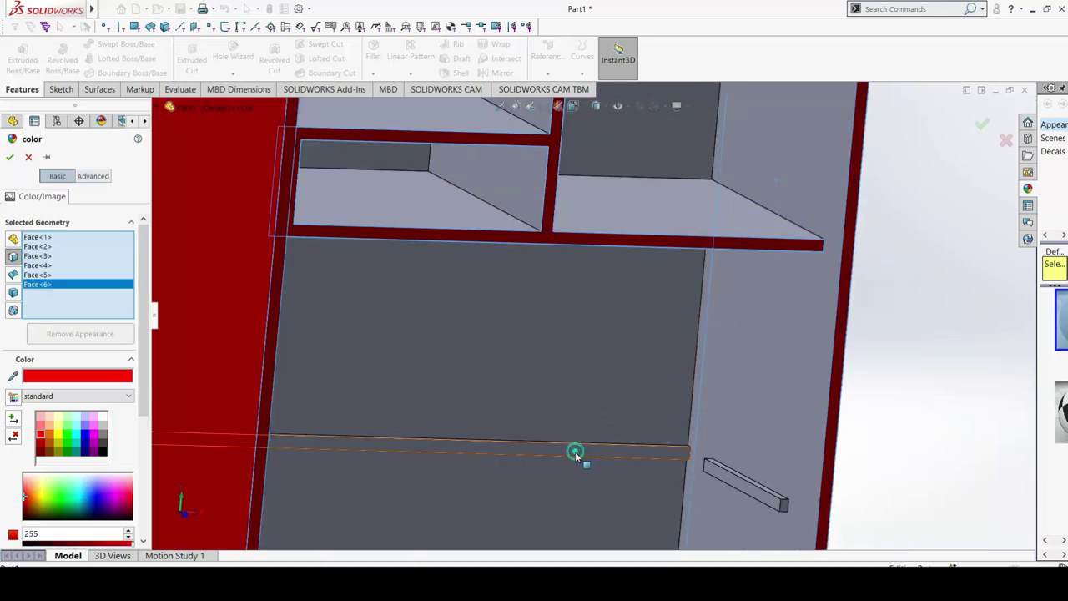
click(575, 451)
click(744, 498)
scroll(744, 498, up, 3)
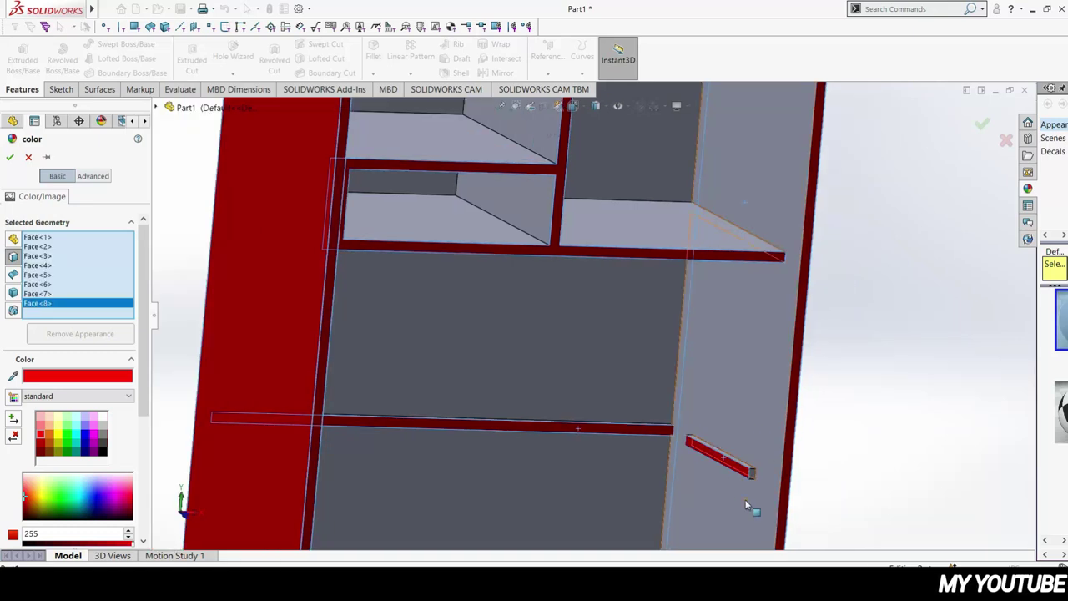
scroll(745, 493, up, 3)
middle_drag(715, 473, 659, 475)
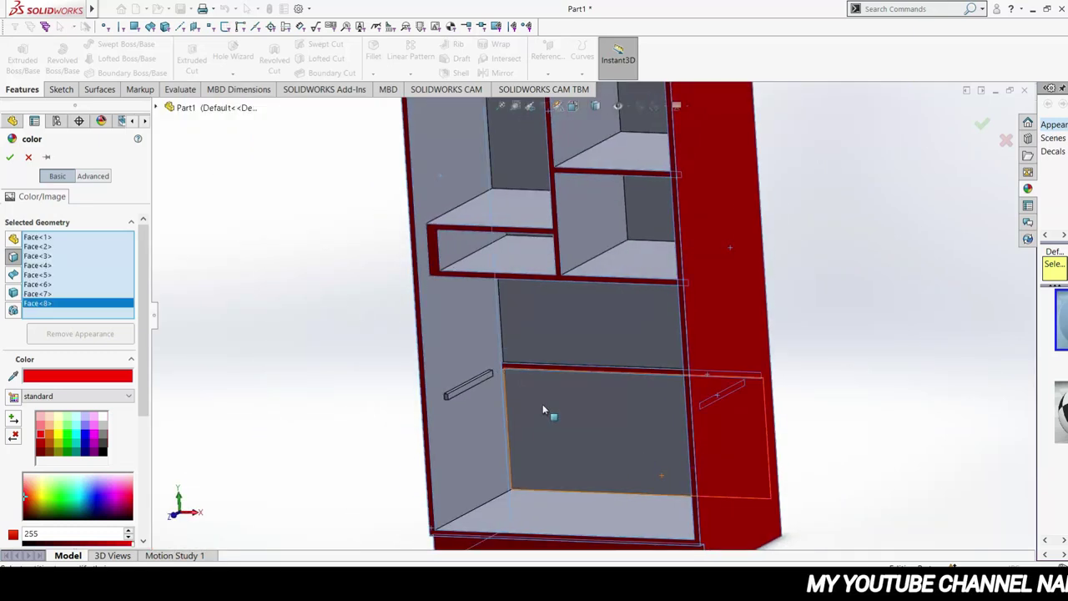
scroll(542, 404, down, 3)
click(358, 329)
scroll(360, 332, up, 3)
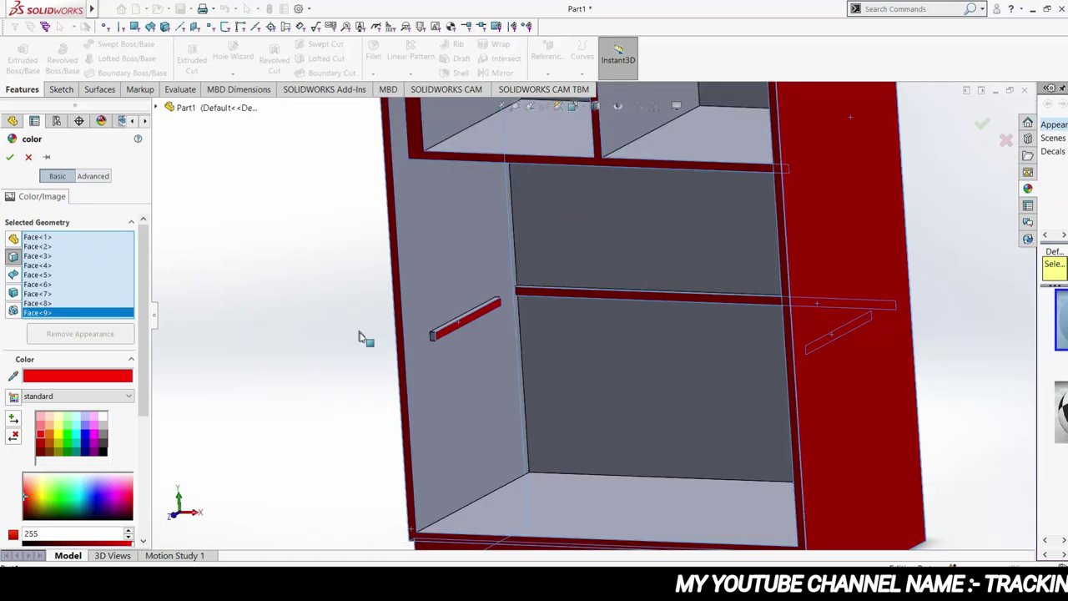
scroll(423, 332, up, 3)
scroll(584, 284, up, 2)
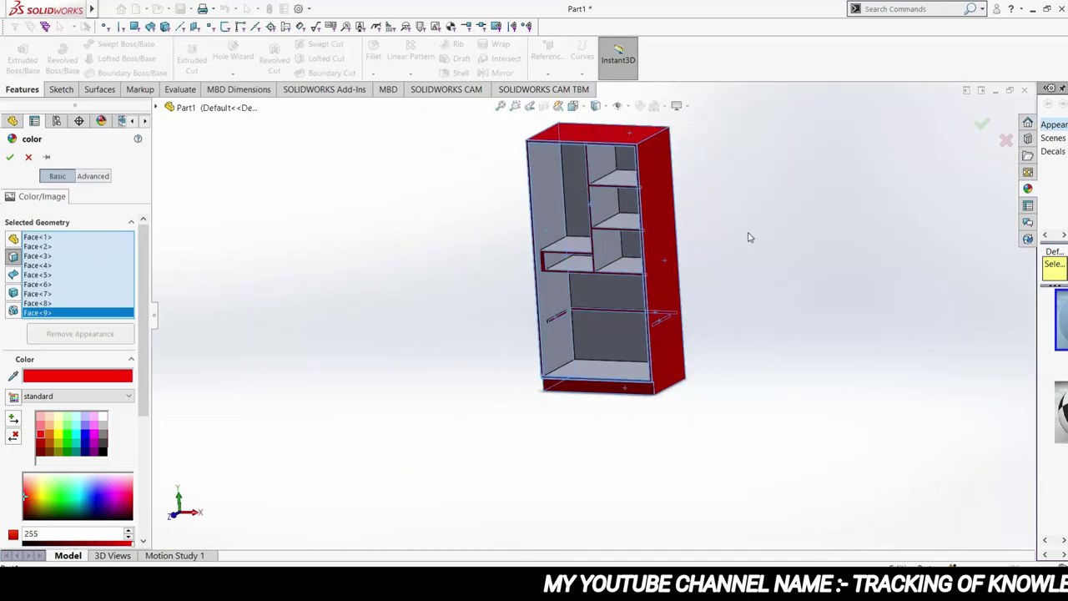
click(11, 157)
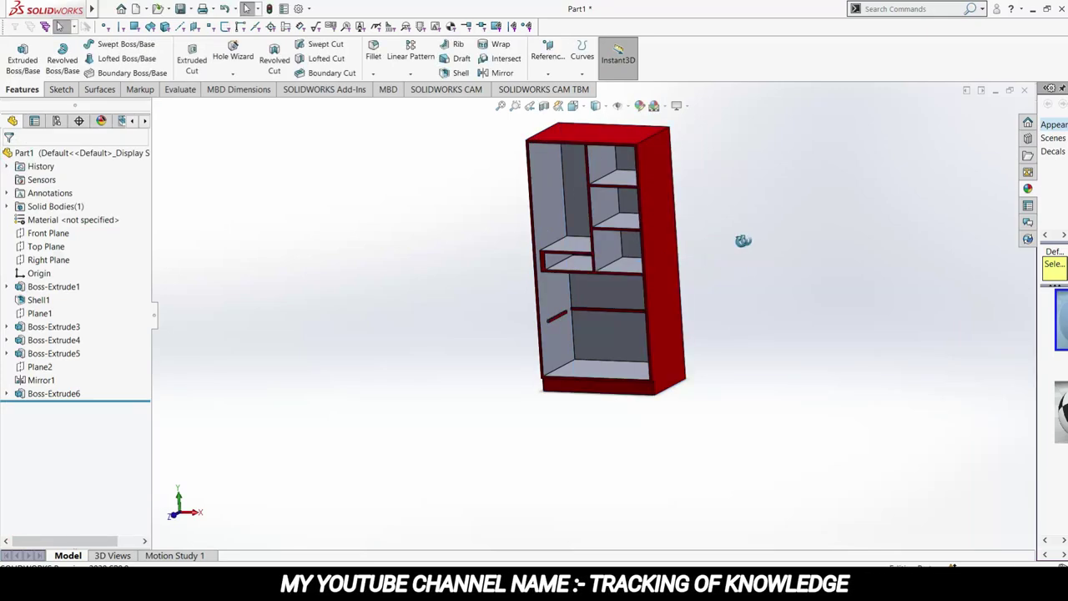
Step: Open the left inner panel face's appearance and set its colour to white
middle_drag(719, 253, 734, 239)
click(558, 202)
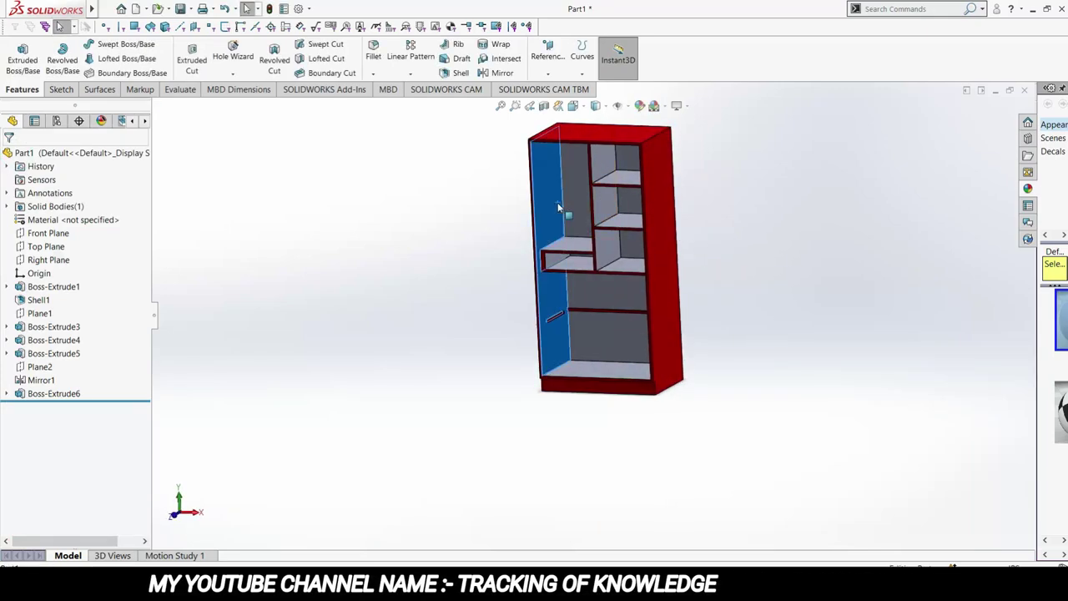
right_click(558, 202)
click(635, 170)
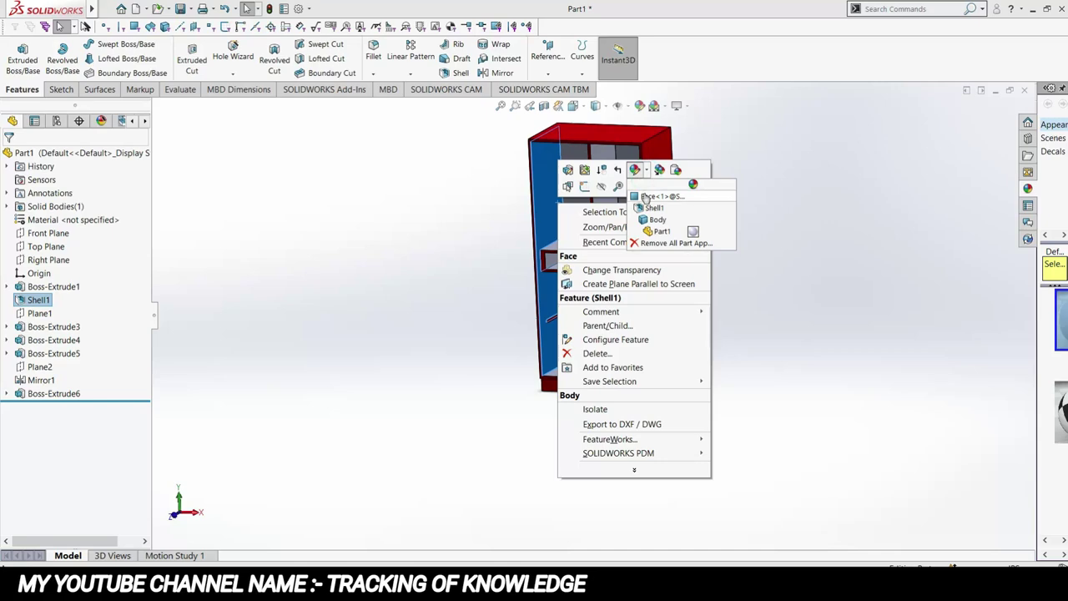
key(Escape)
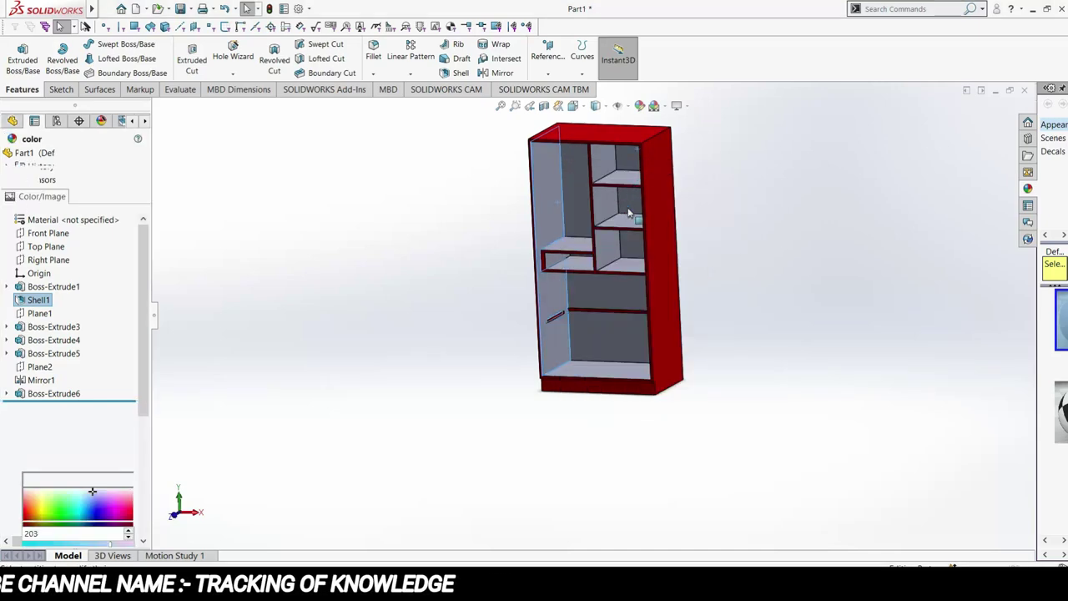
click(102, 417)
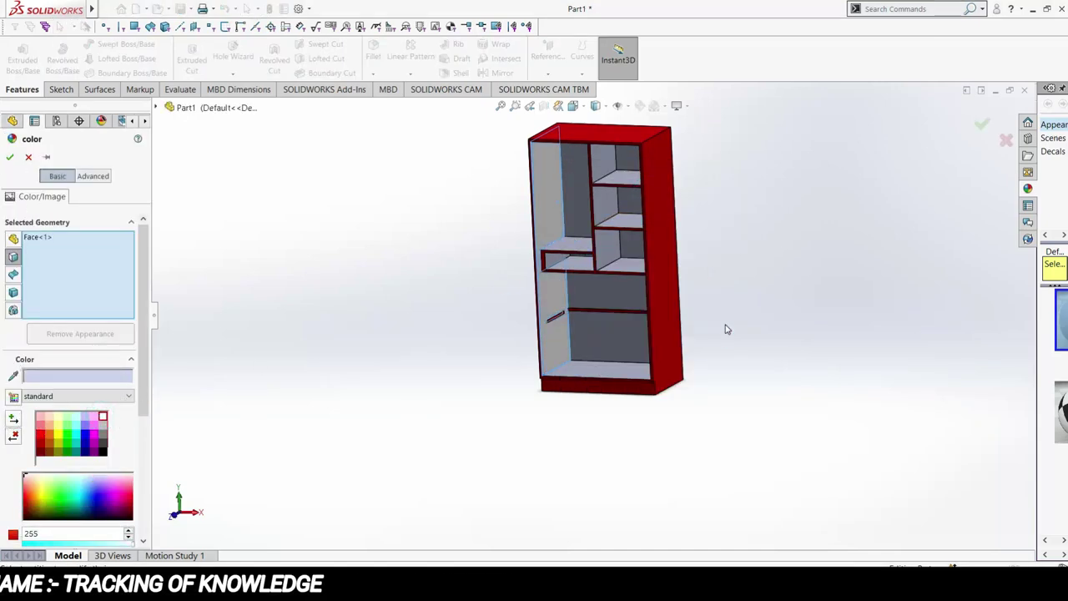
Step: Add the lower, middle, upper-right and left compartment inner faces to the white selection
click(575, 214)
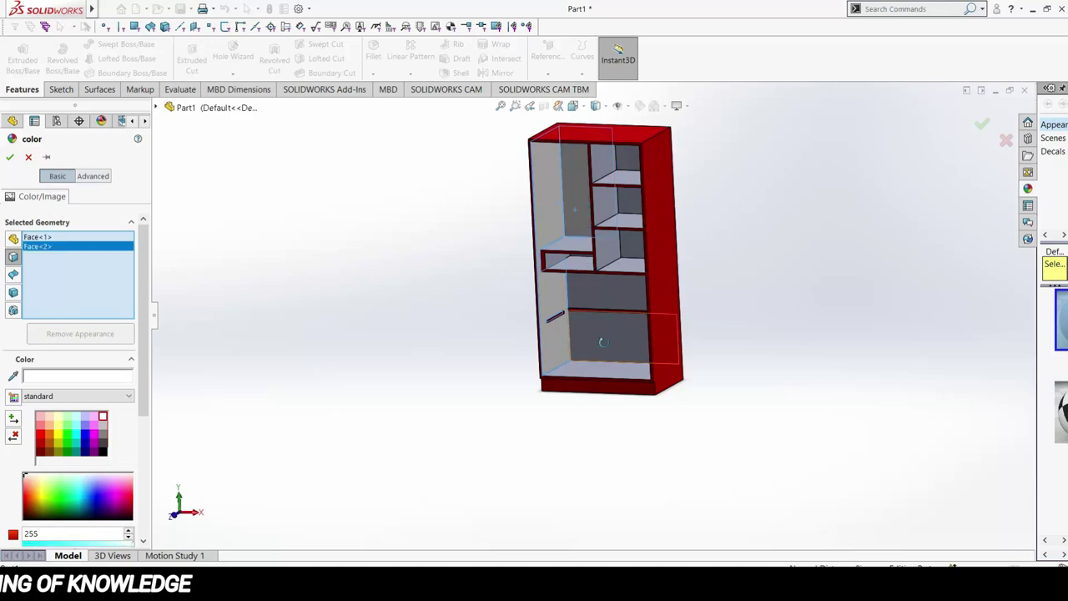
middle_drag(597, 327, 607, 353)
click(604, 371)
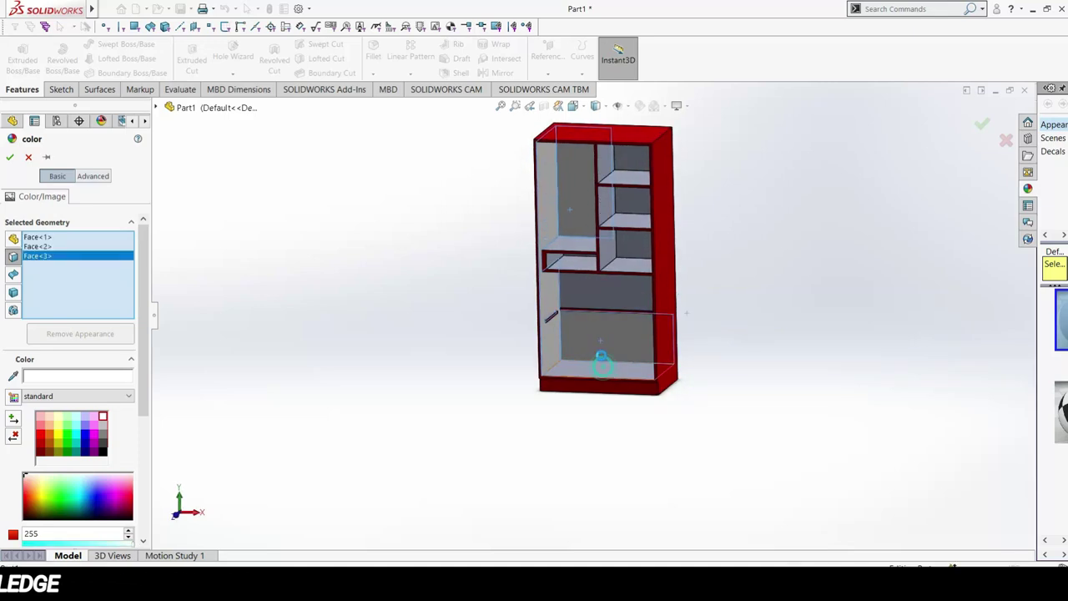
click(596, 298)
scroll(606, 275, down, 3)
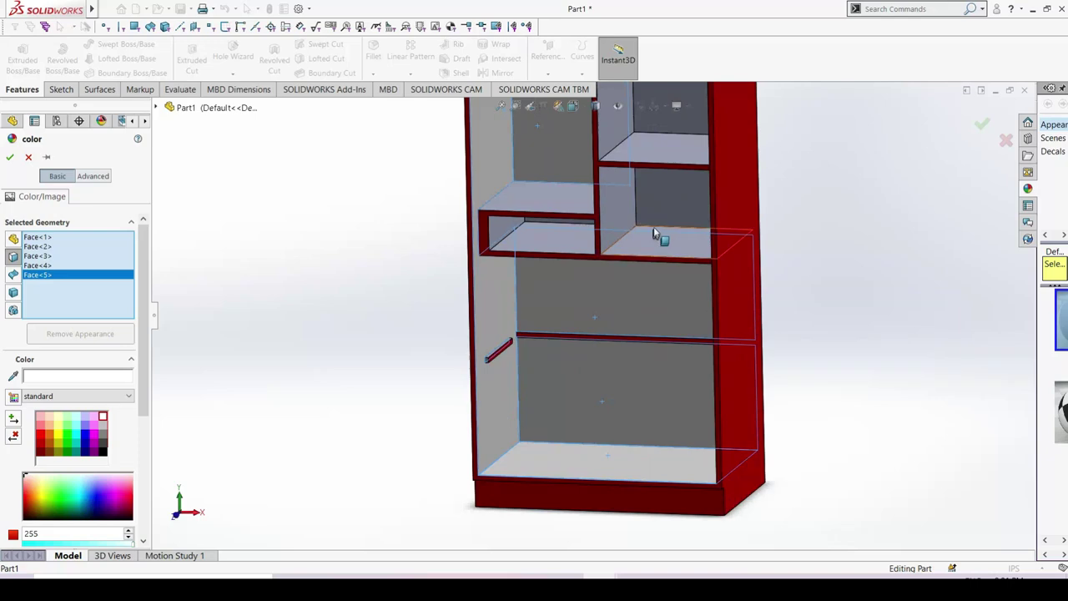
click(659, 209)
click(624, 215)
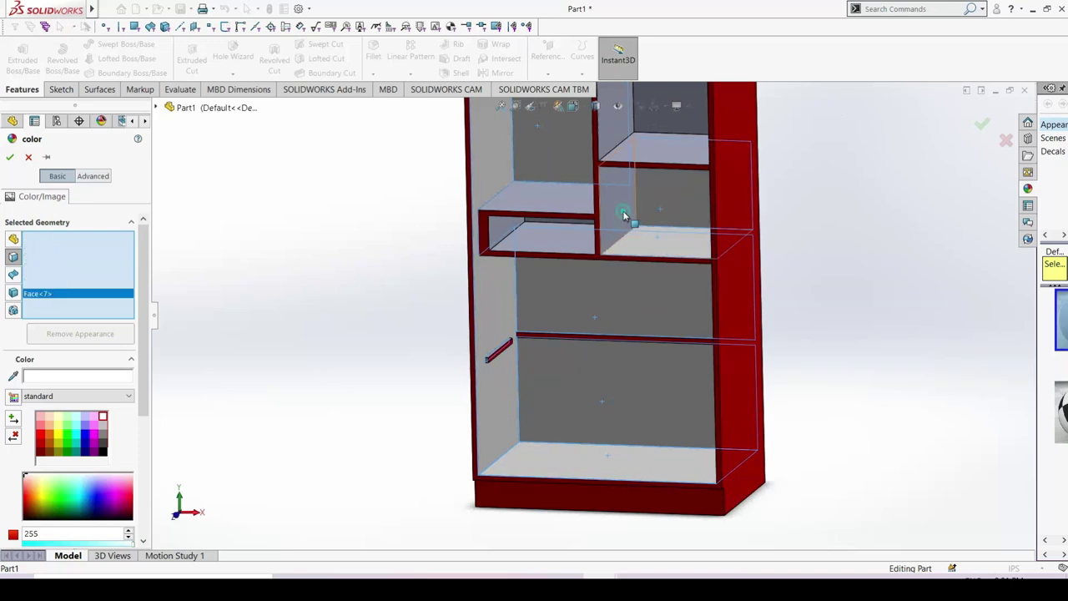
click(553, 195)
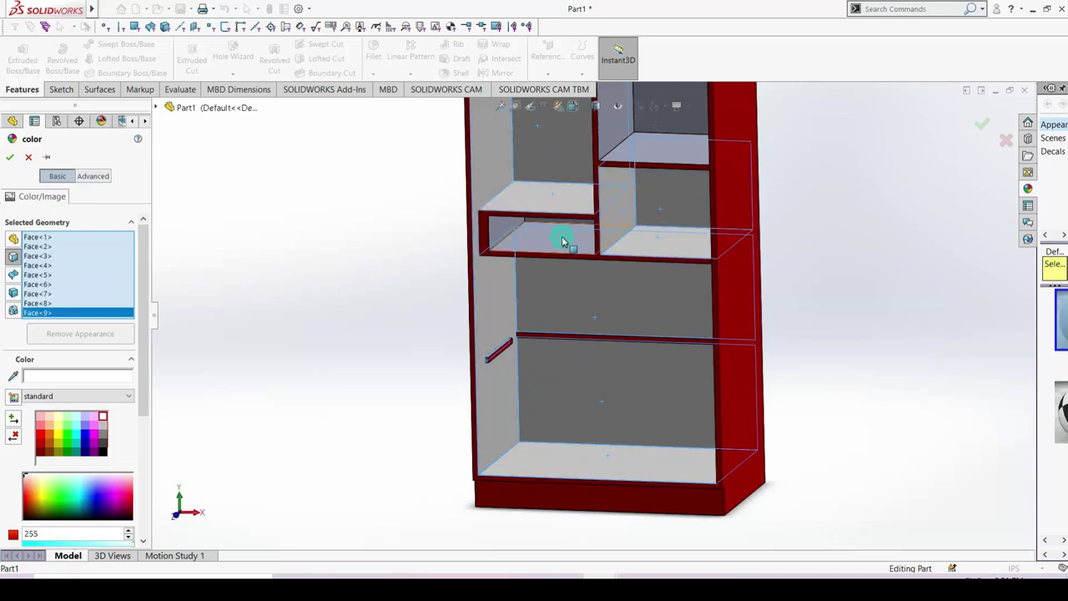
click(561, 237)
middle_drag(551, 299, 555, 289)
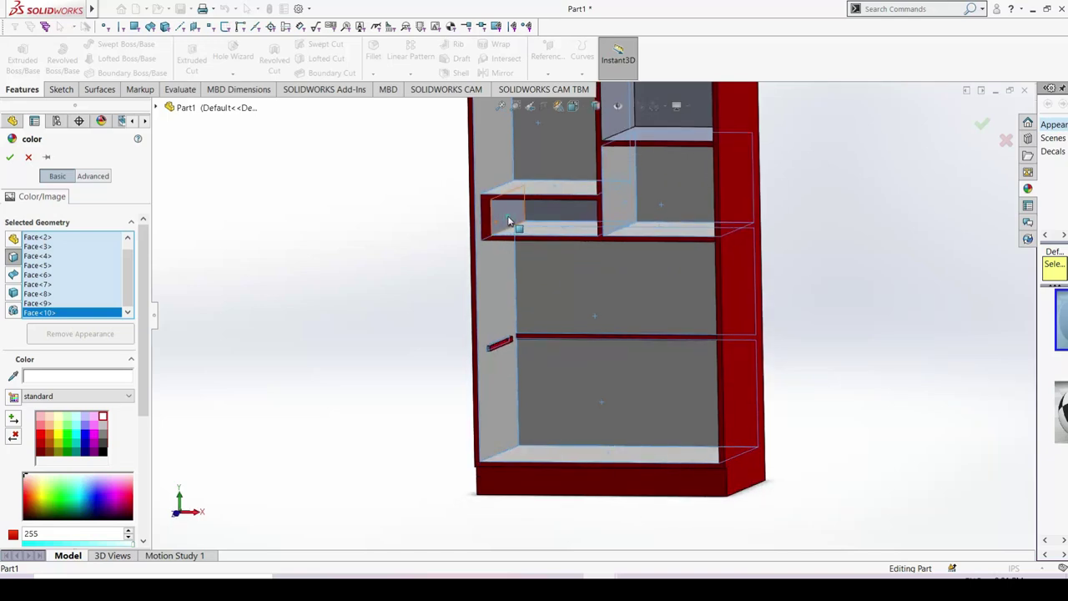
click(551, 224)
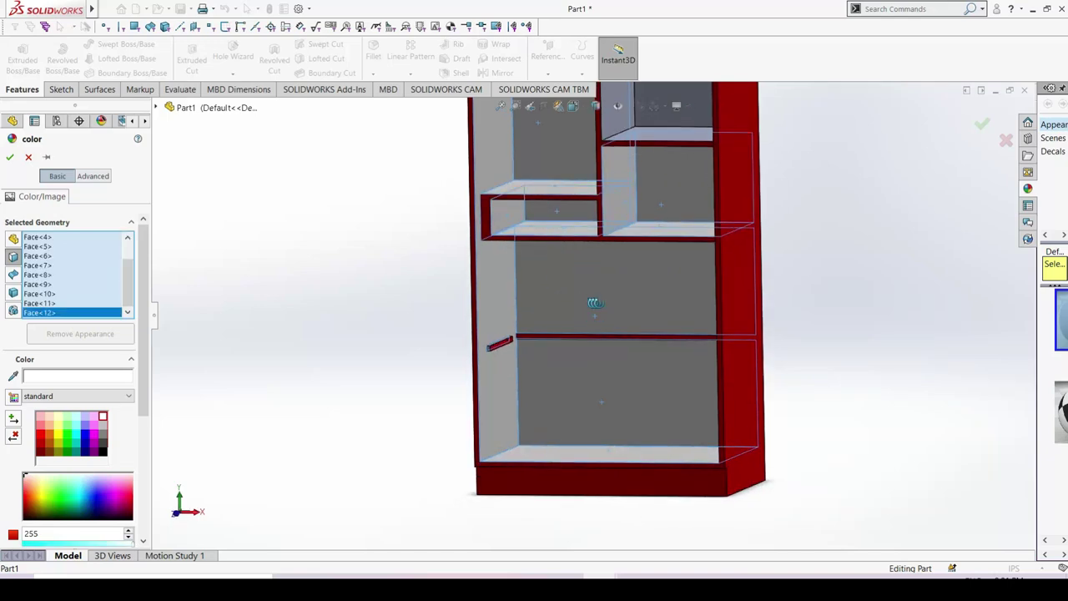
Step: Add the shelf top, back panel, right side wall and shelf faces to the selection
middle_drag(581, 309, 635, 309)
click(685, 230)
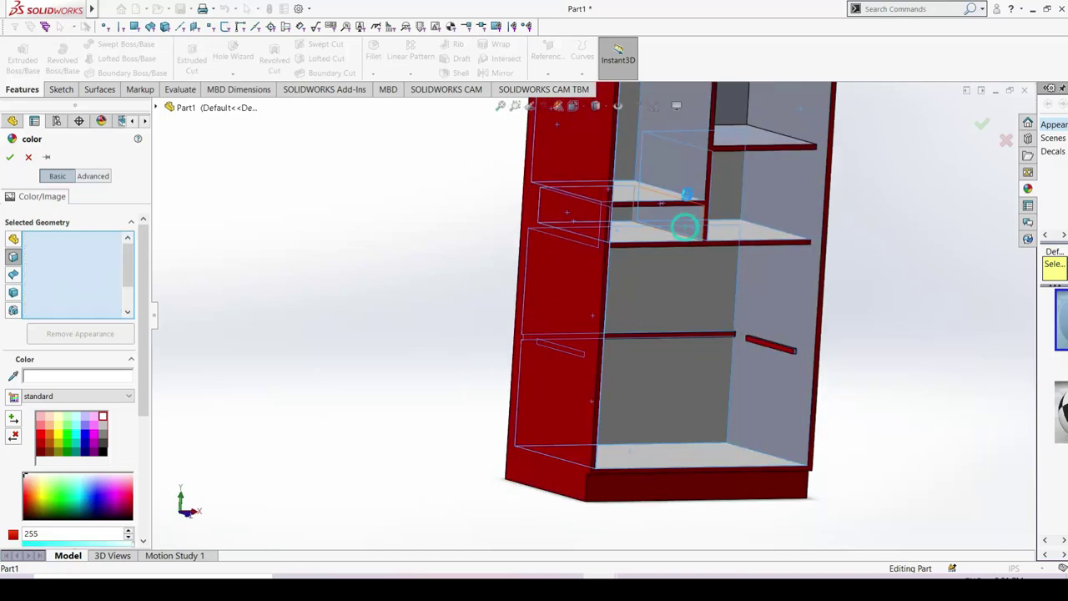
click(688, 173)
click(797, 317)
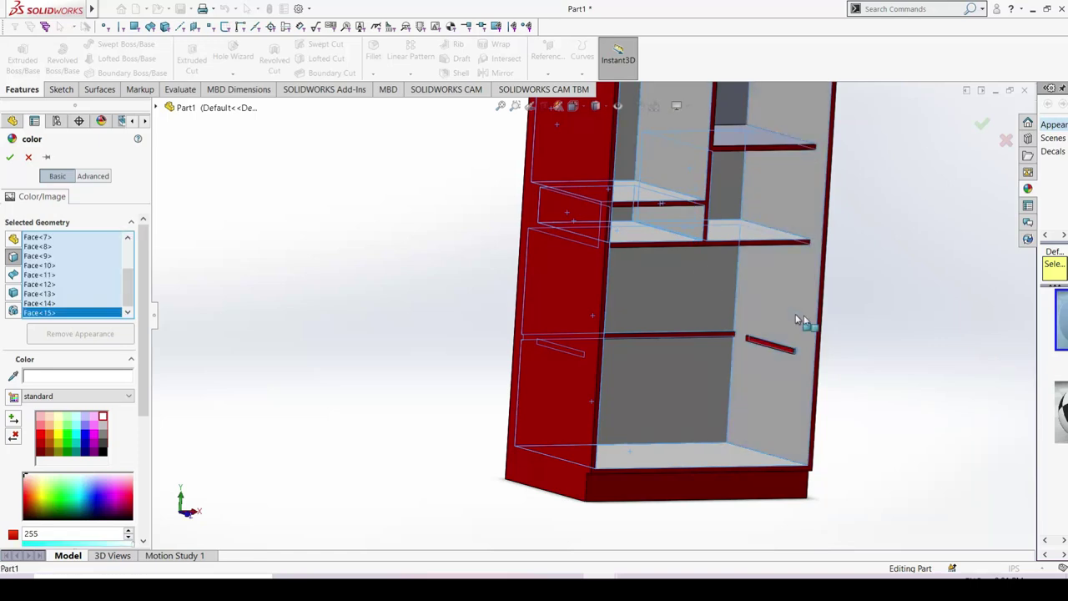
mouse_move(901, 271)
middle_down()
mouse_move(872, 222)
mouse_move(839, 231)
mouse_move(703, 215)
middle_up()
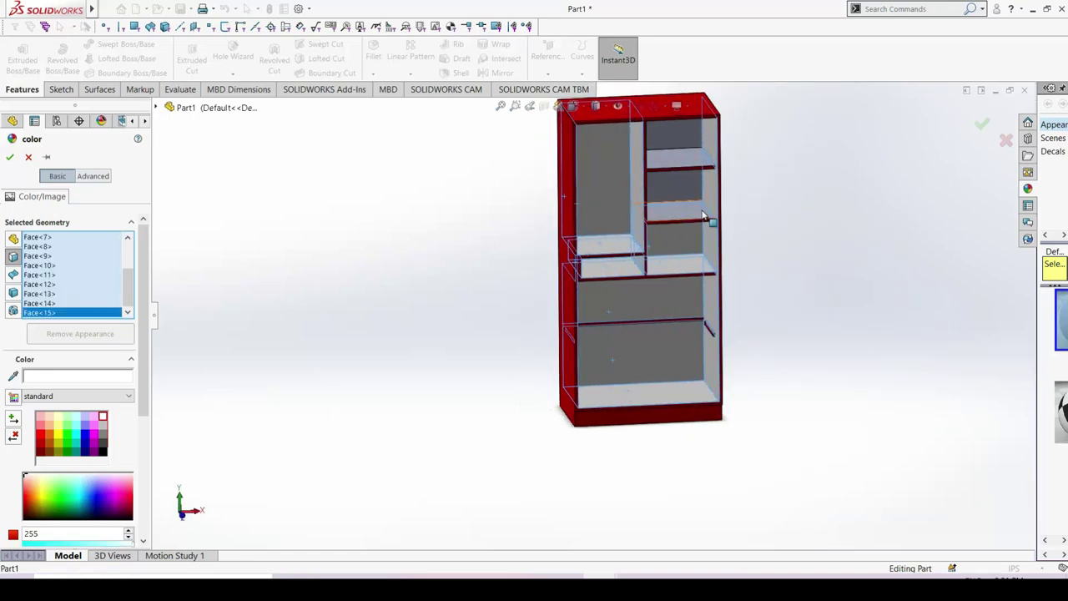
click(691, 207)
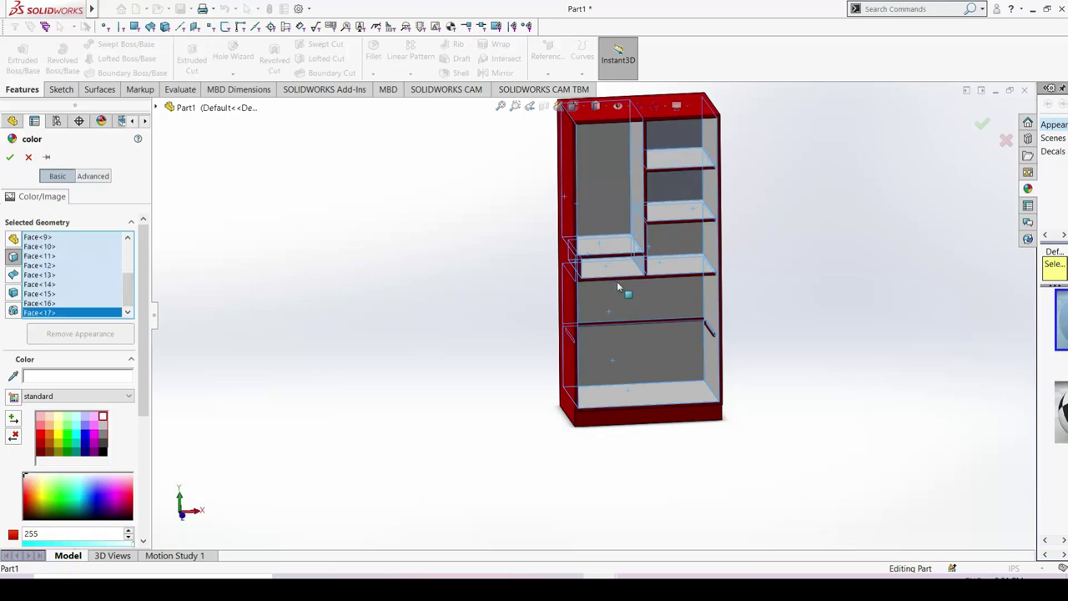
scroll(659, 262, down, 2)
scroll(656, 269, down, 3)
scroll(676, 265, down, 3)
scroll(677, 267, up, 5)
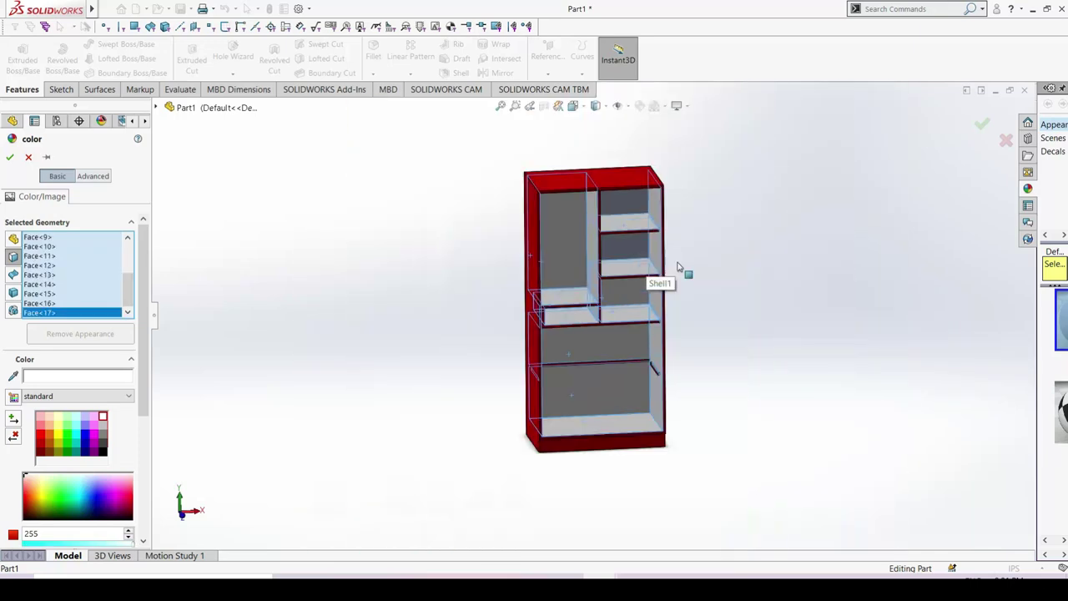
middle_drag(739, 332, 723, 218)
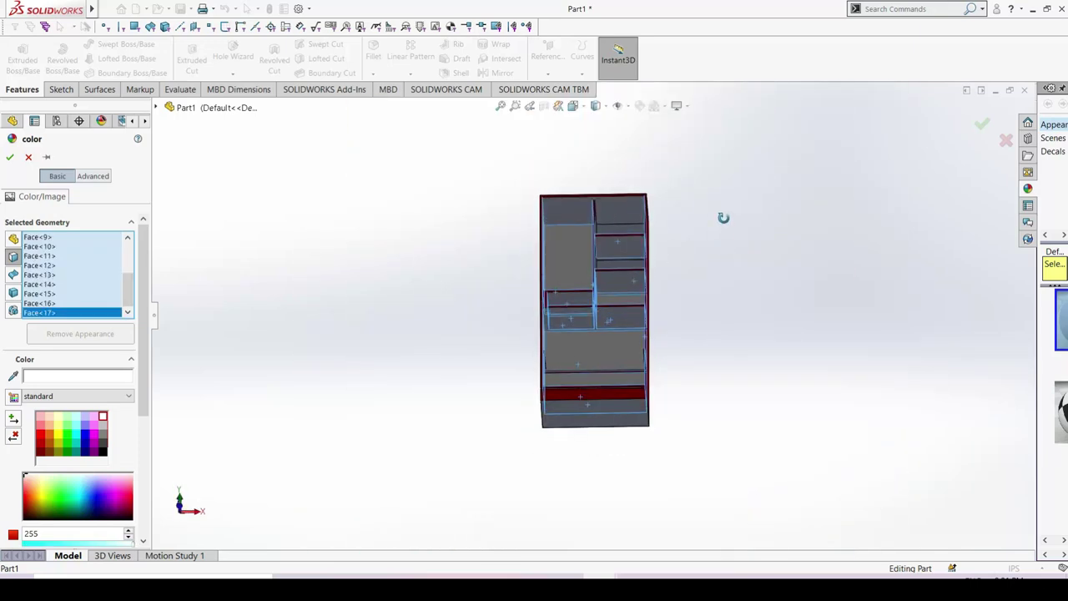
Step: Add the remaining right and left shelf faces and apply the white colour
click(623, 210)
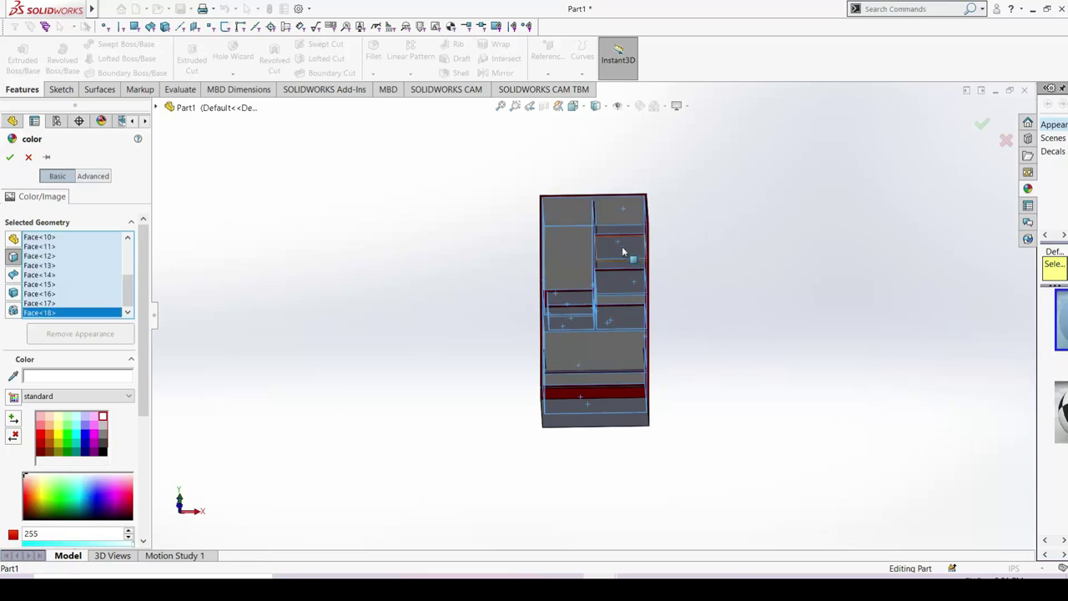
click(624, 255)
click(631, 284)
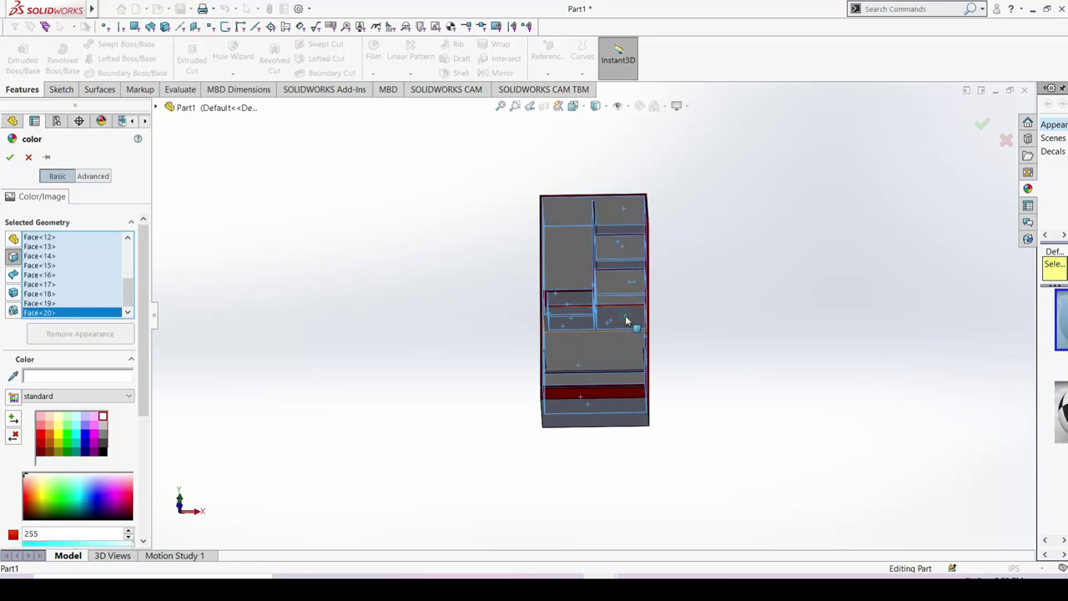
click(626, 321)
click(581, 298)
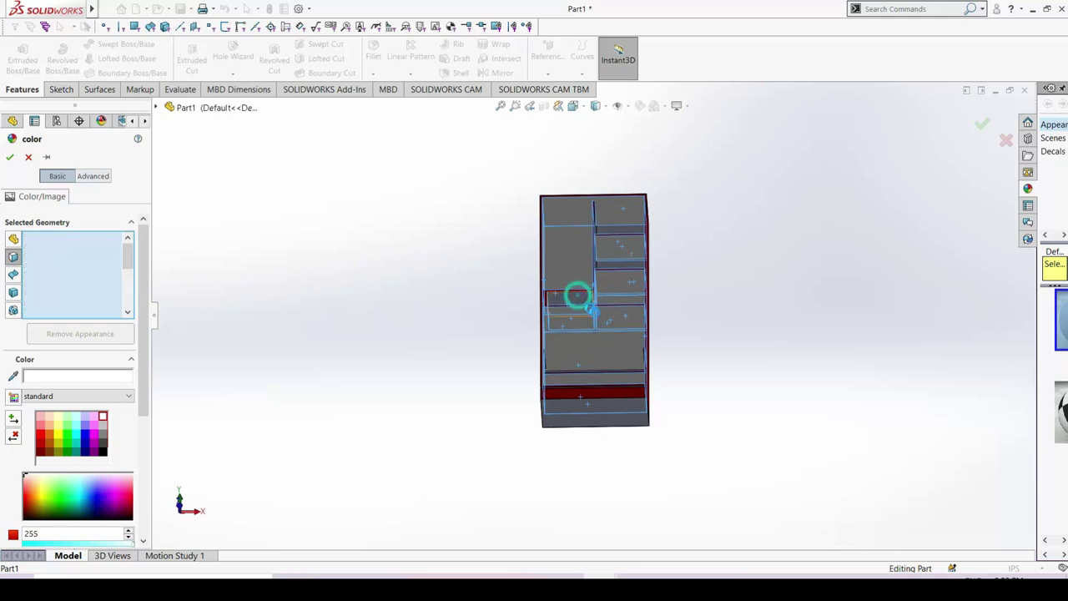
middle_drag(747, 312, 738, 374)
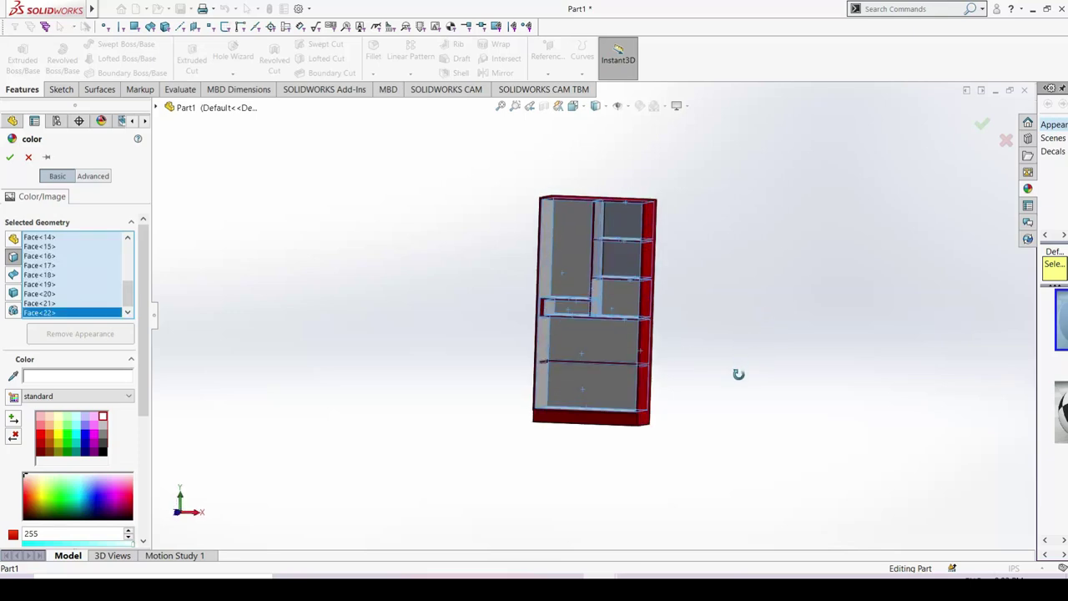
click(616, 258)
click(631, 226)
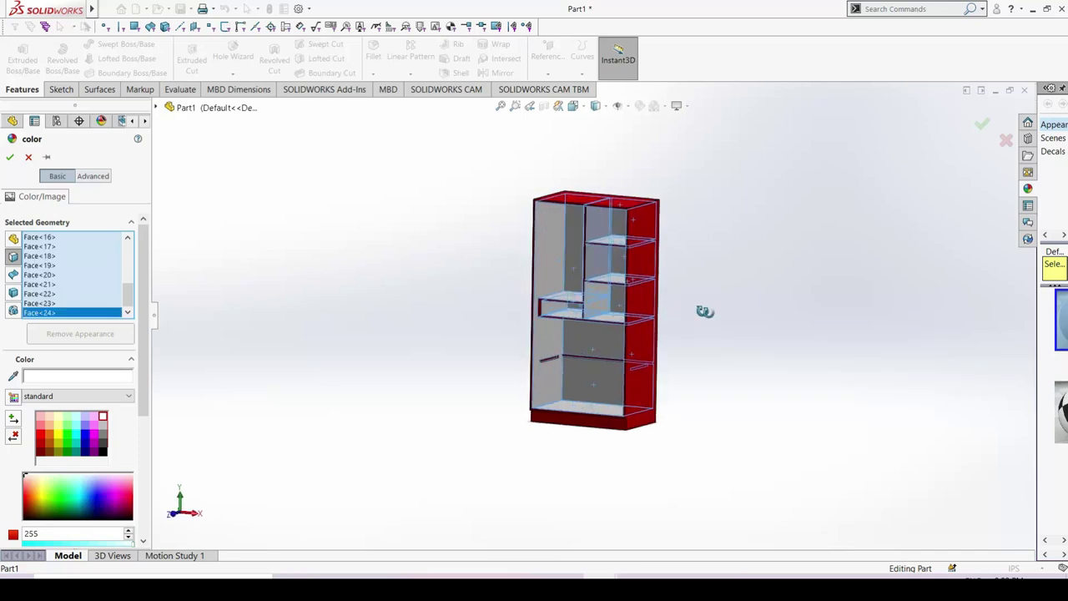
middle_drag(692, 307, 739, 334)
click(11, 156)
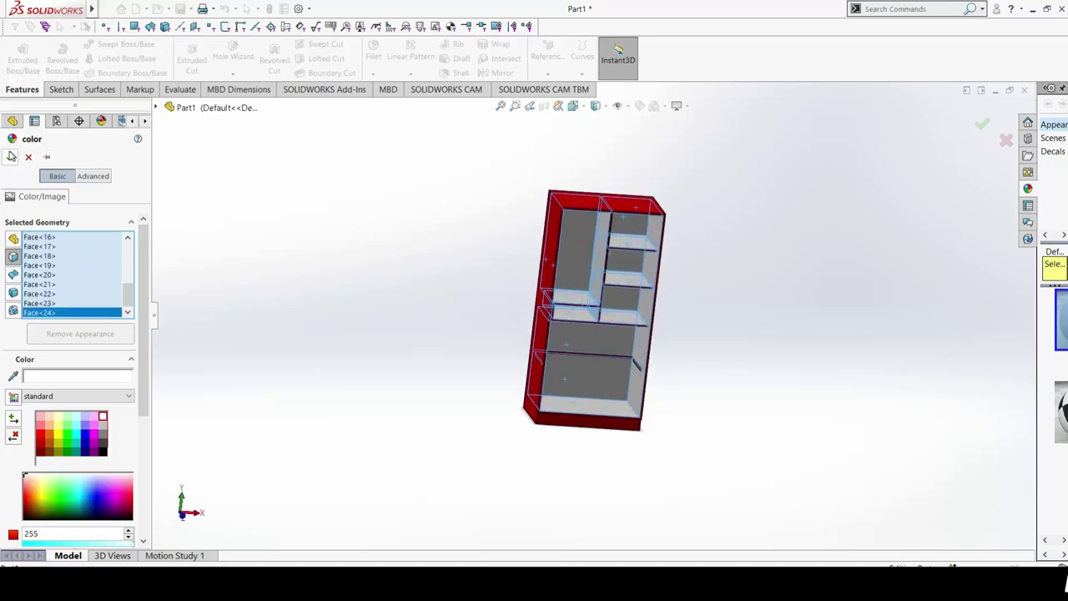
Step: Open the upper compartment face's appearance and select its two compartment faces, Face<1> and Face<2>
mouse_move(457, 335)
middle_down()
mouse_move(382, 317)
mouse_move(536, 289)
mouse_move(373, 301)
mouse_move(609, 236)
middle_up()
scroll(609, 236, down, 2)
scroll(609, 236, down, 3)
right_click(609, 236)
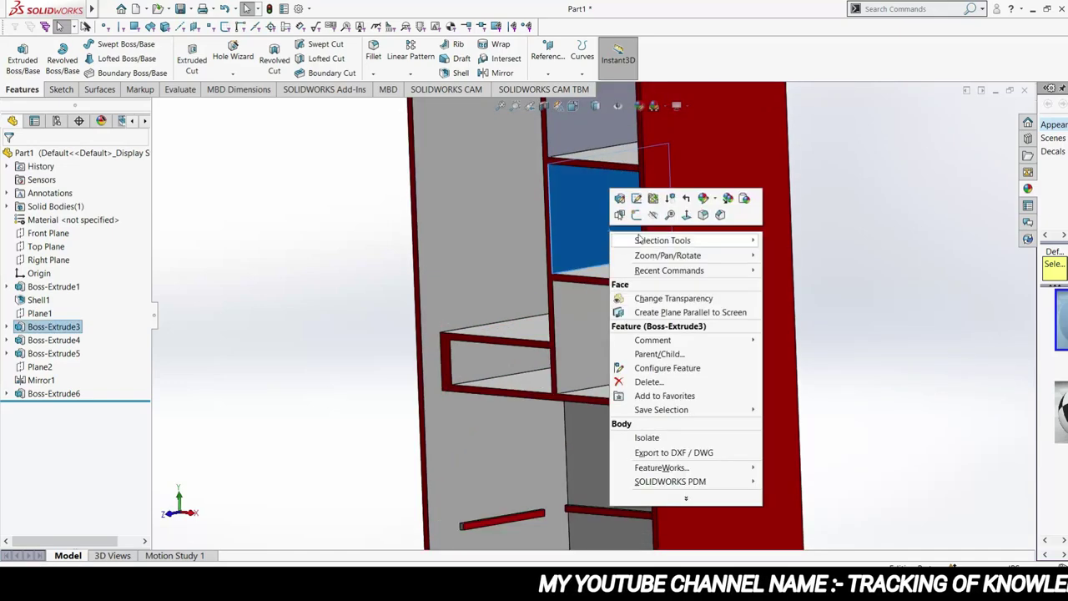
click(714, 200)
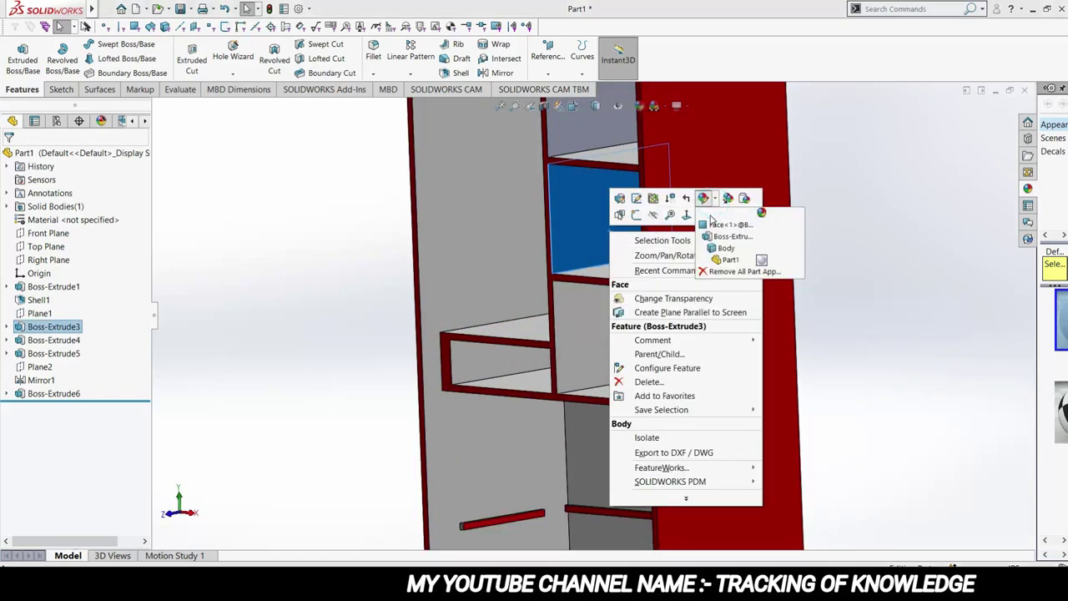
click(703, 222)
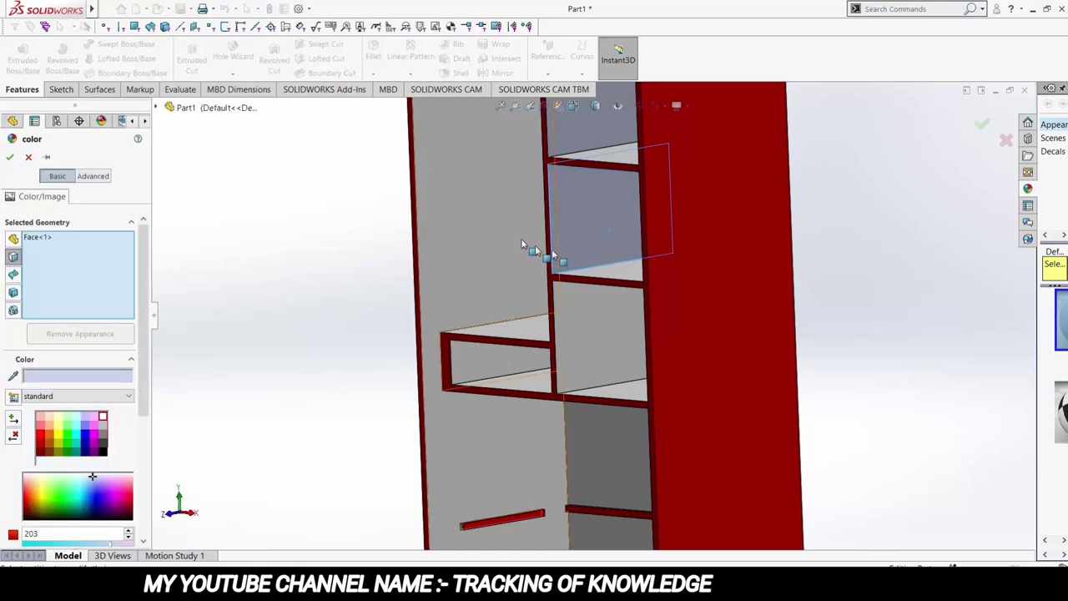
click(592, 234)
scroll(595, 236, up, 3)
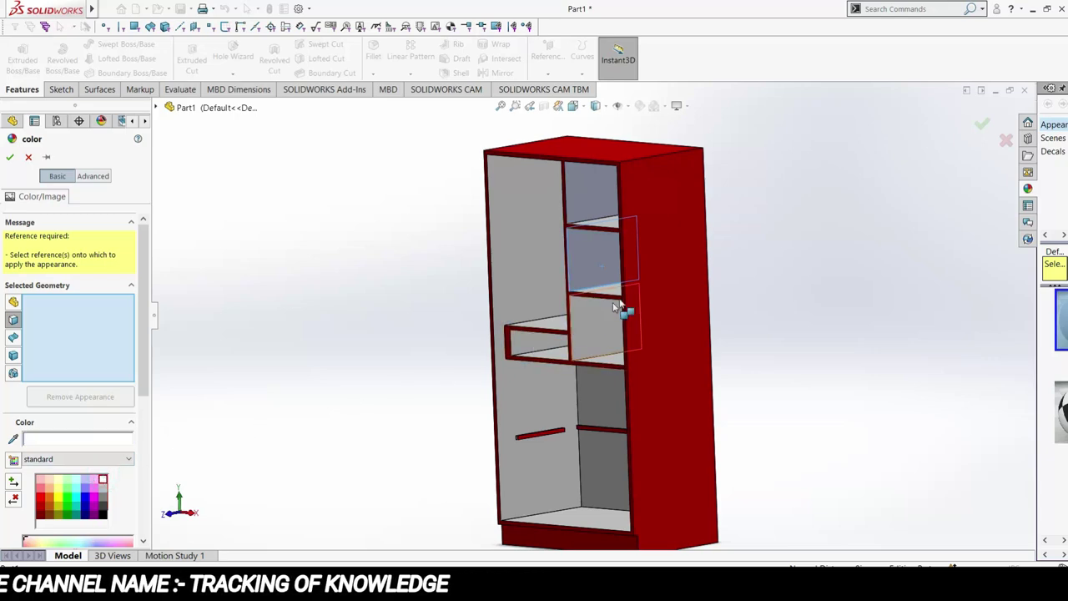
click(601, 254)
click(582, 206)
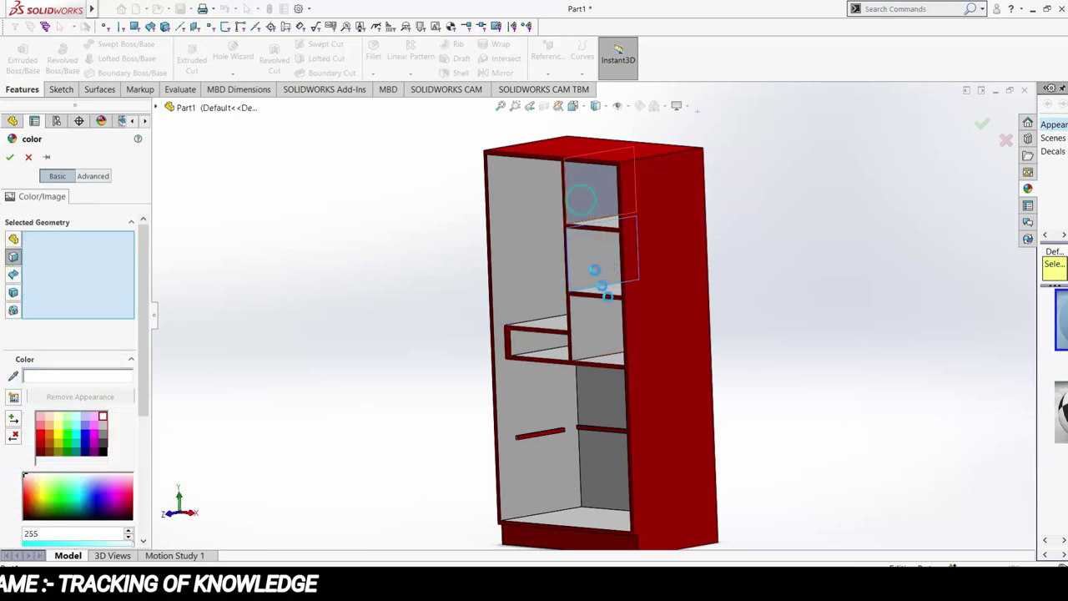
mouse_move(739, 362)
middle_down()
mouse_move(813, 336)
mouse_move(786, 274)
mouse_move(698, 358)
mouse_move(685, 335)
mouse_move(760, 341)
middle_up()
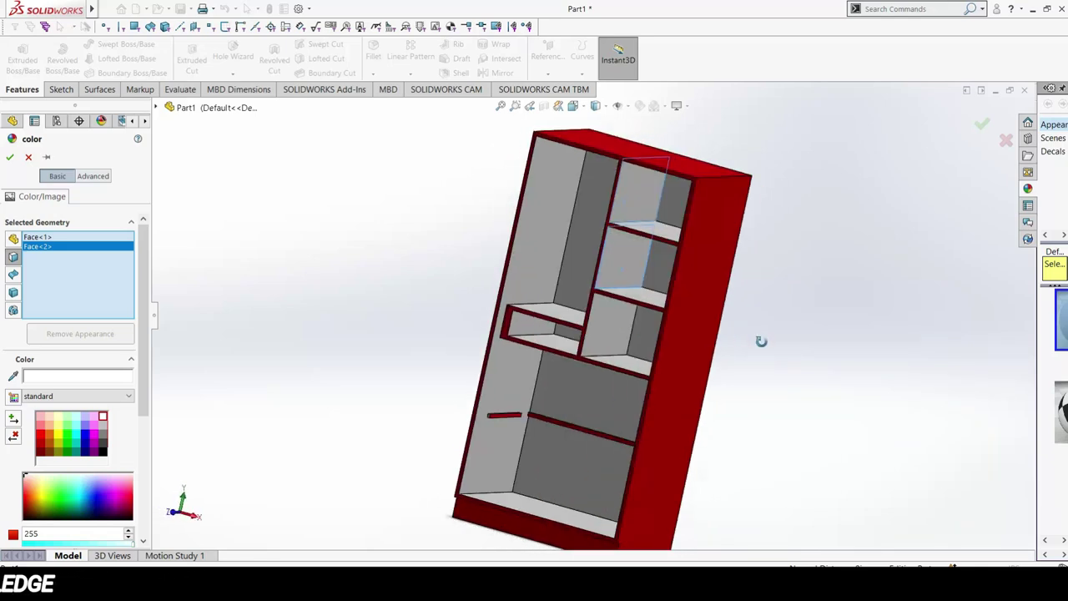
Step: Apply the face colour, save the cabinet as 'almirah part 1', and create a new part
click(12, 158)
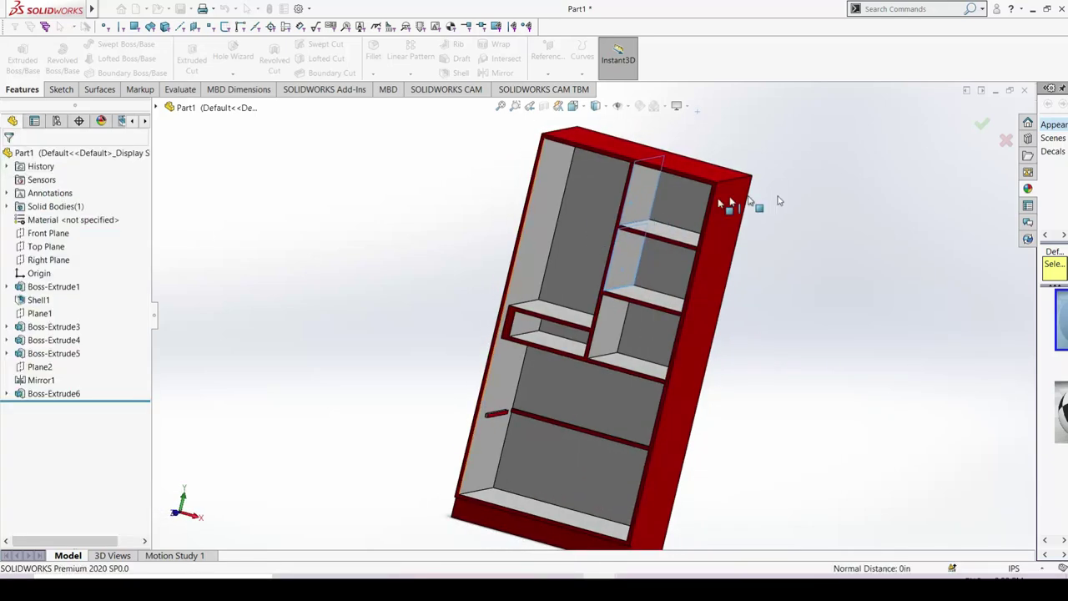
mouse_move(828, 334)
middle_down()
mouse_move(775, 334)
mouse_move(794, 317)
mouse_move(860, 350)
mouse_move(774, 331)
mouse_move(809, 340)
middle_up()
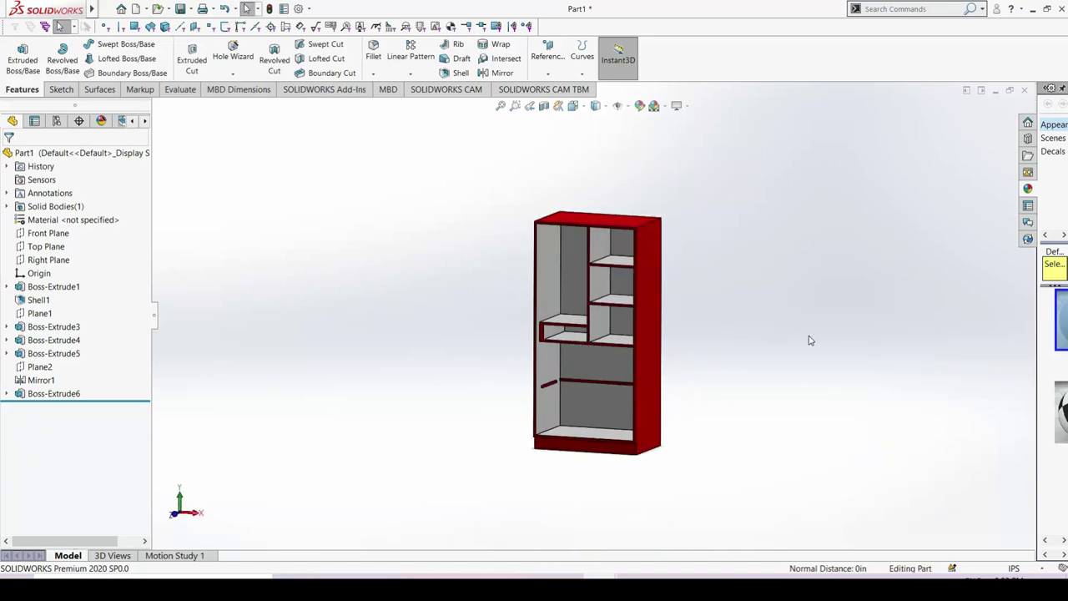
key(ctrl+s)
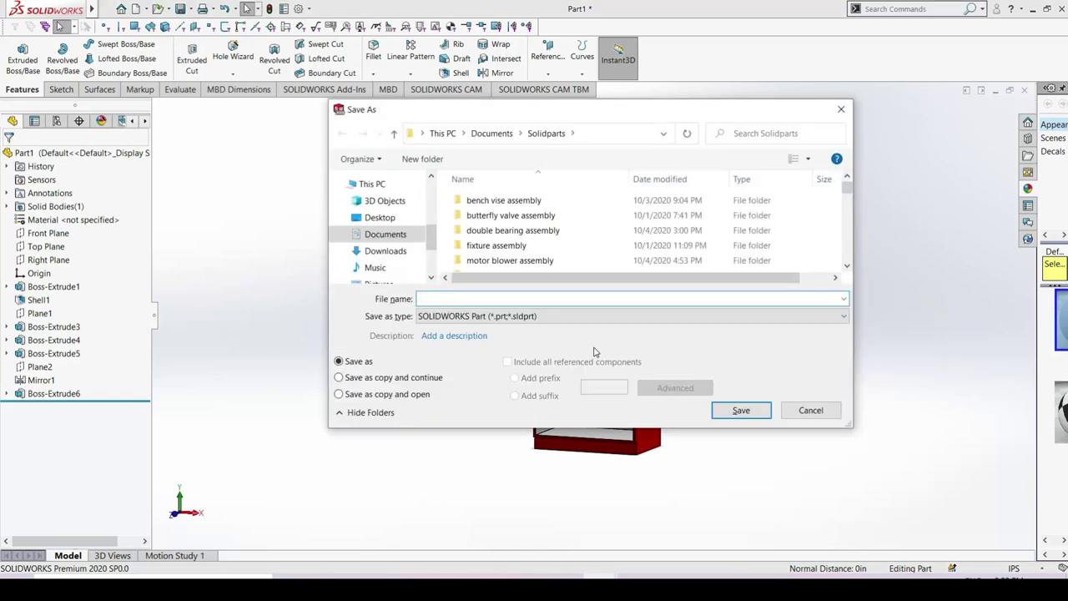
text(a)
text(mirah part)
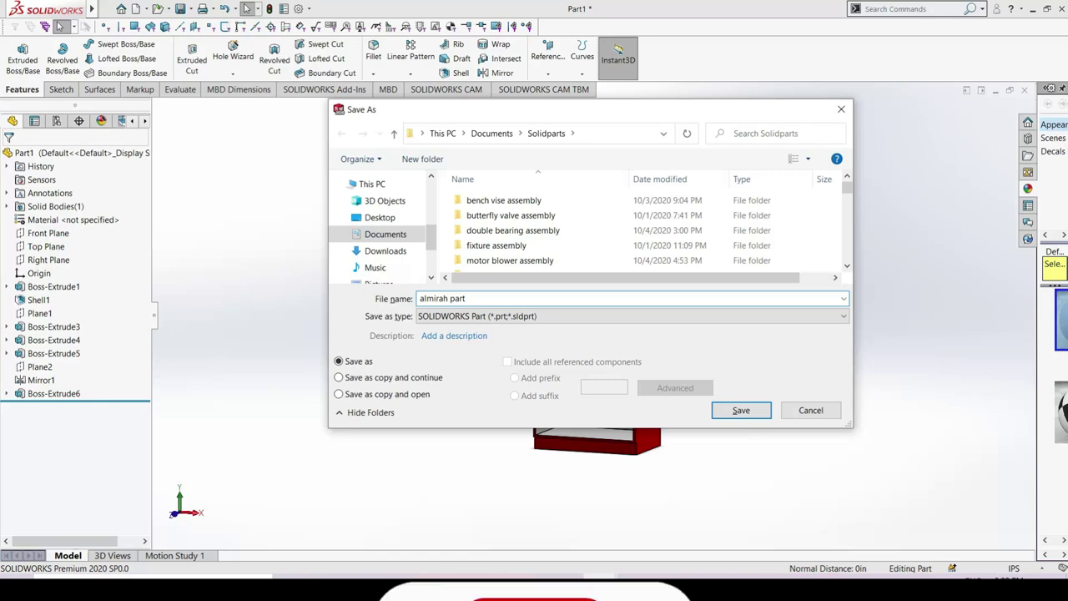
text( 1)
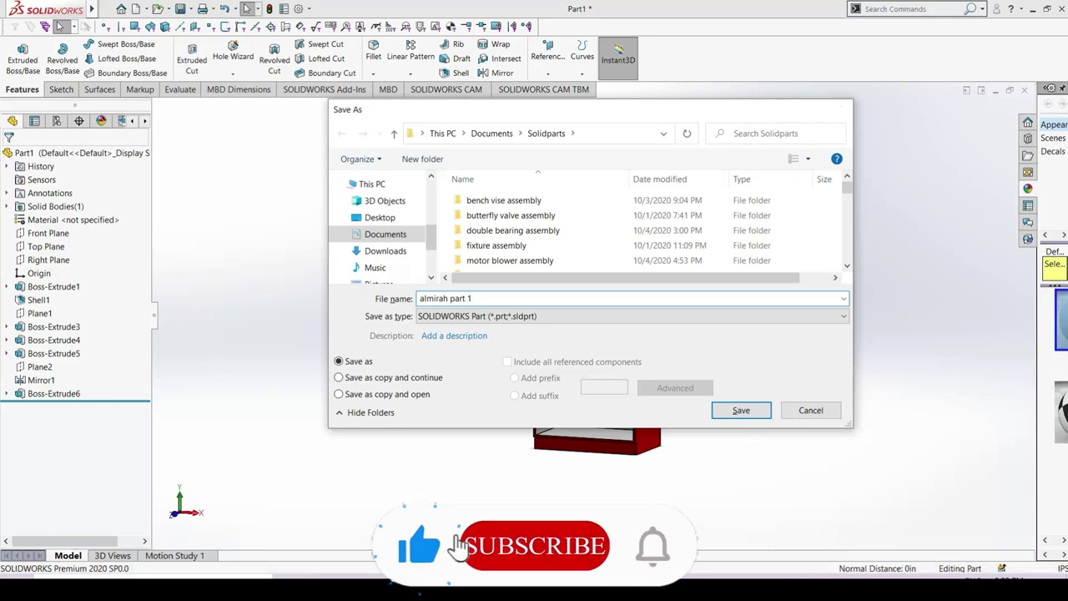
key(Return)
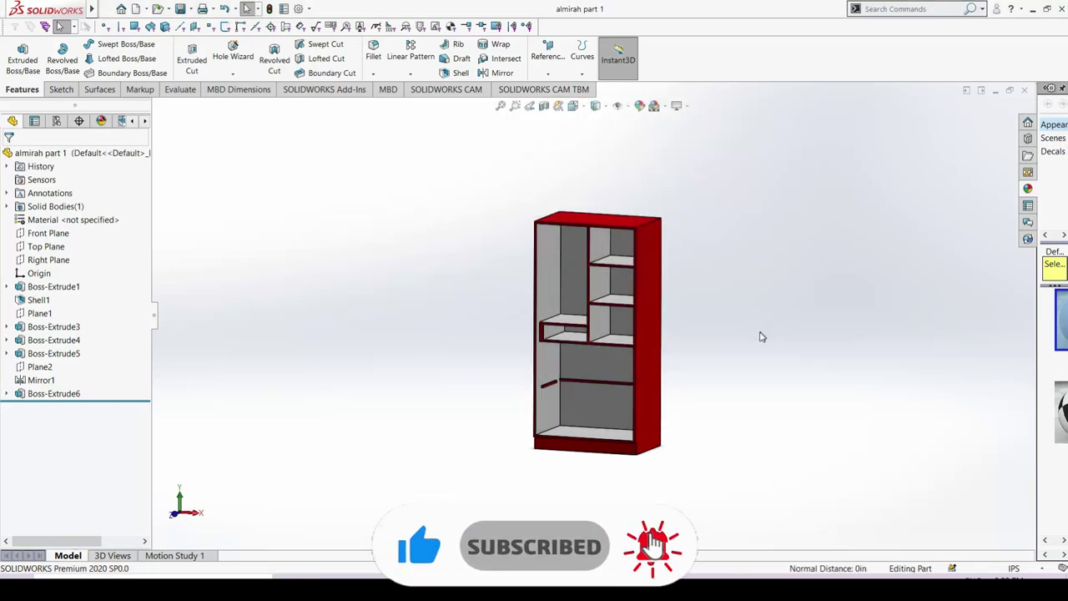
middle_drag(760, 334, 734, 344)
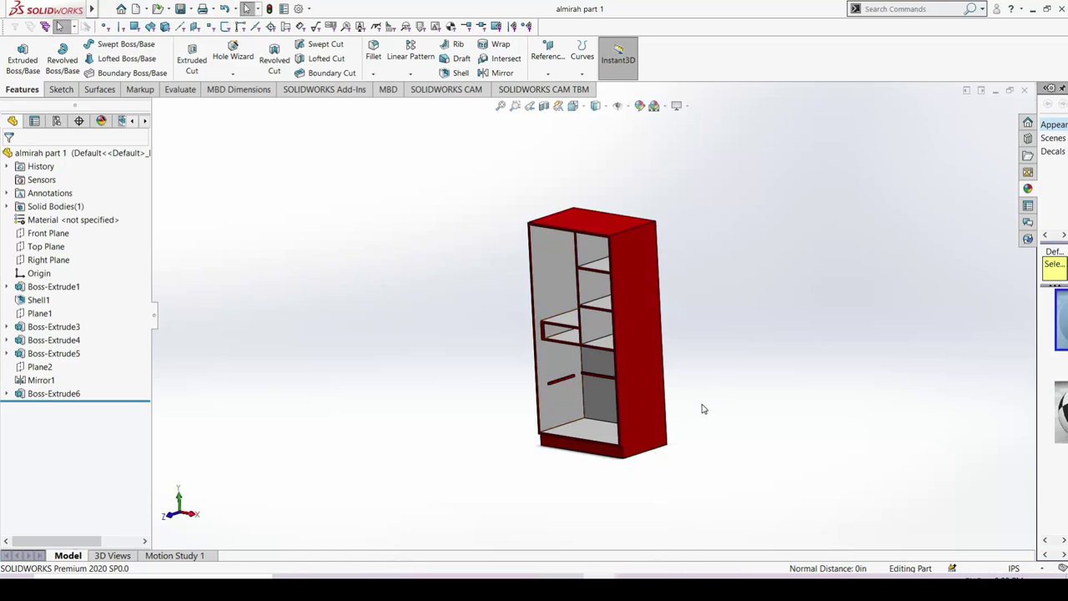
key(ctrl+n)
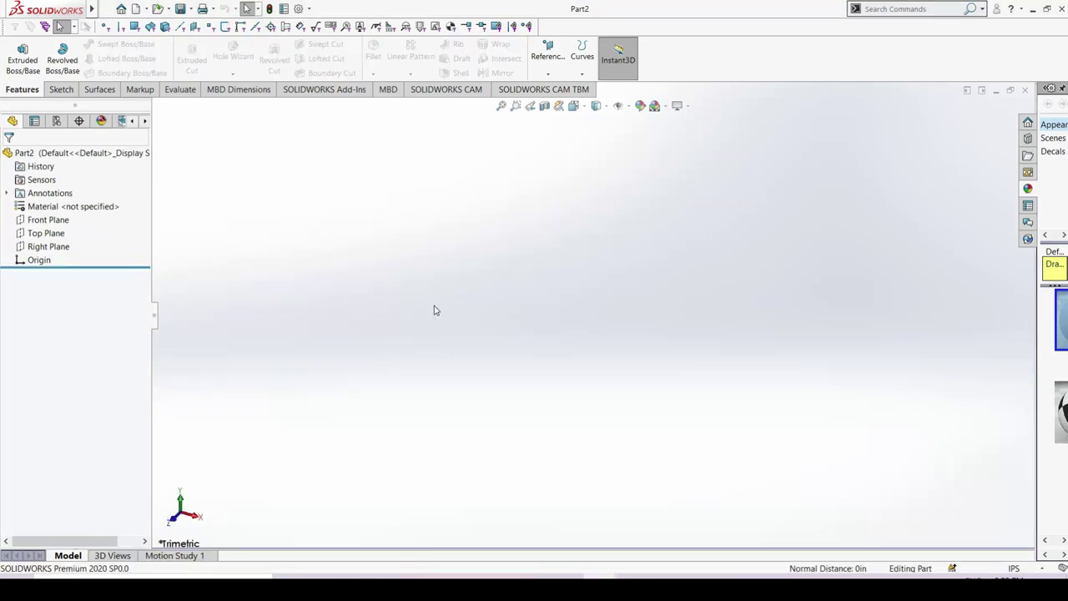
Step: Sketch a corner rectangle from the origin on the Front Plane
click(60, 89)
click(17, 52)
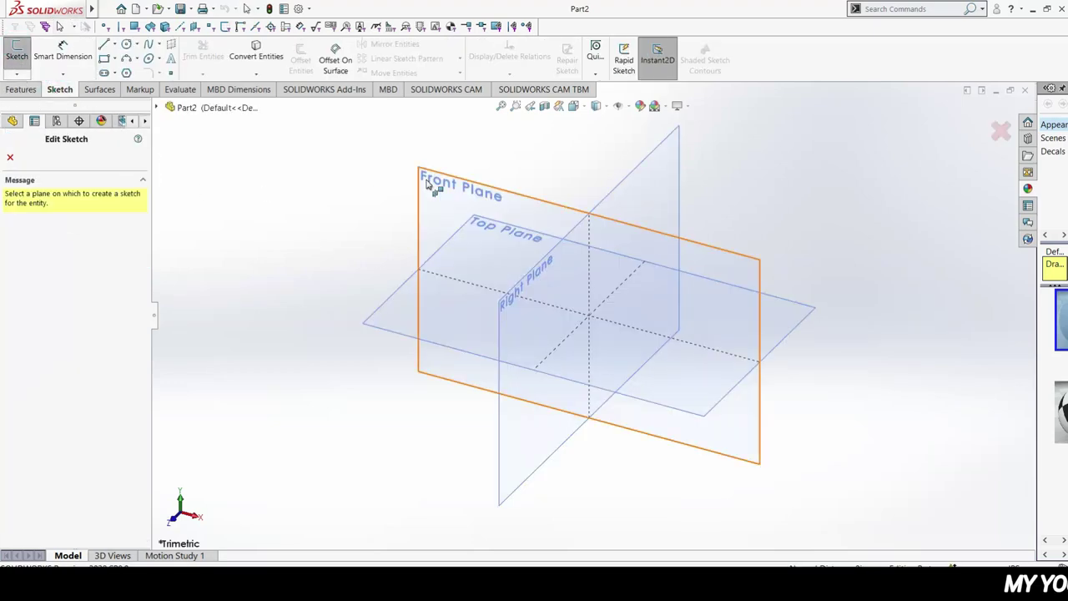
click(428, 183)
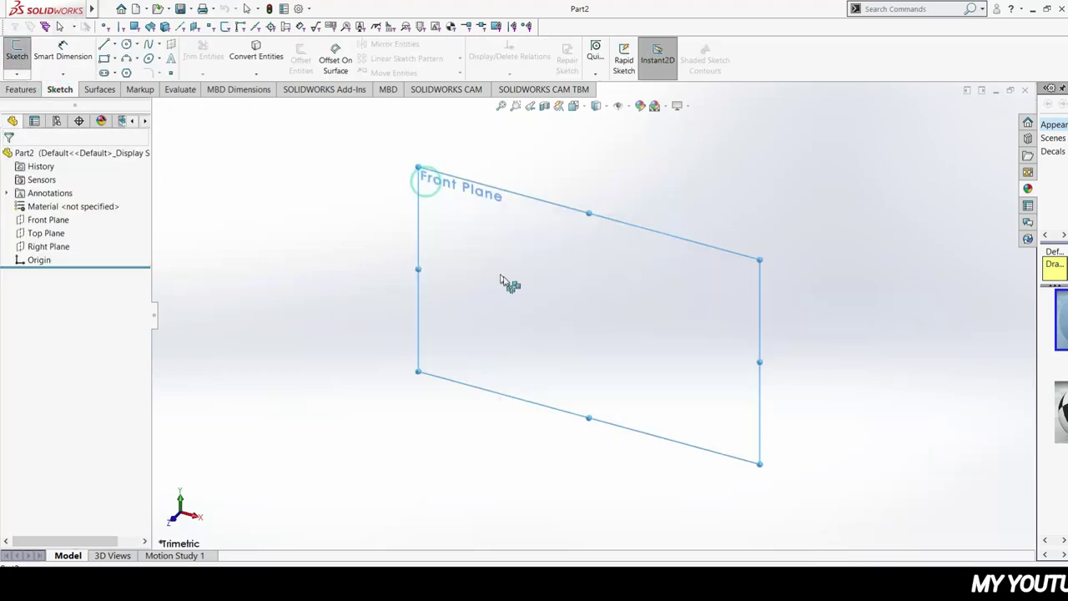
click(103, 58)
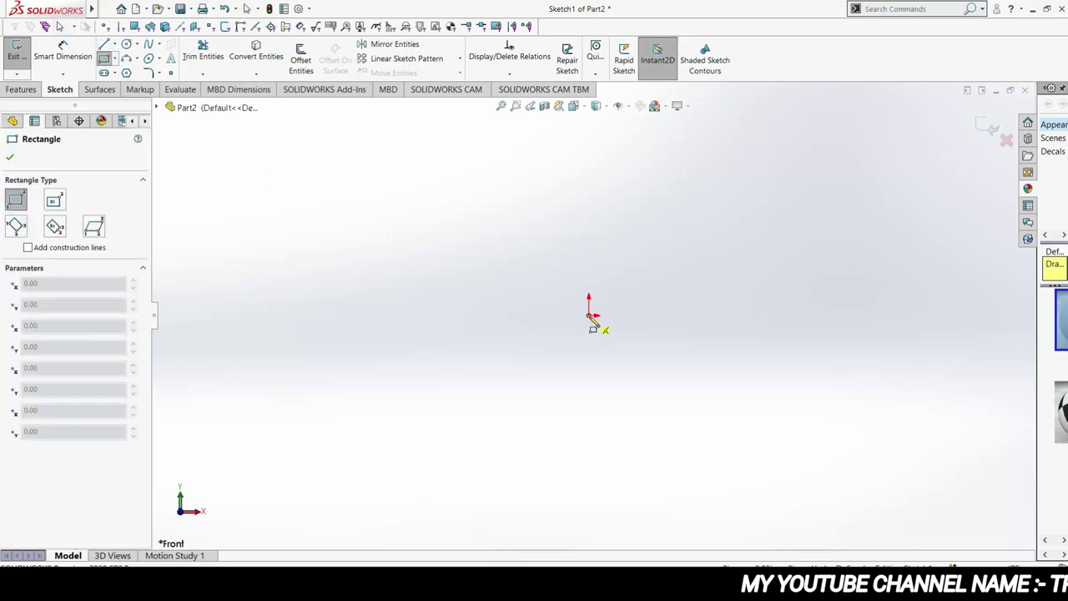
click(588, 315)
click(649, 165)
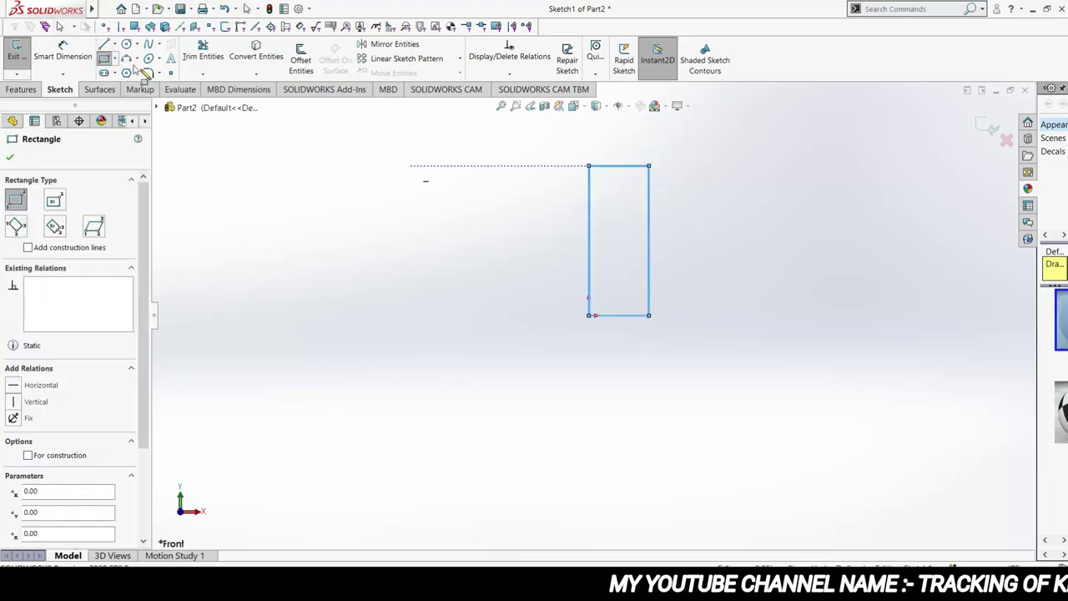
click(62, 55)
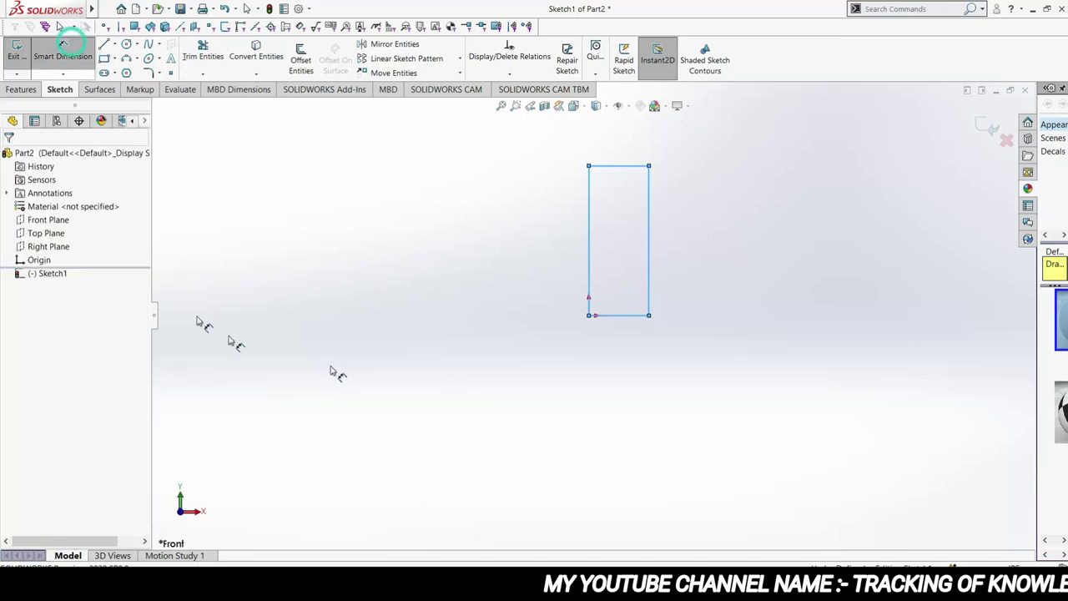
Step: Dimension the rectangle 17.25 wide and 70.50 tall, then zoom to fit
click(632, 315)
click(632, 349)
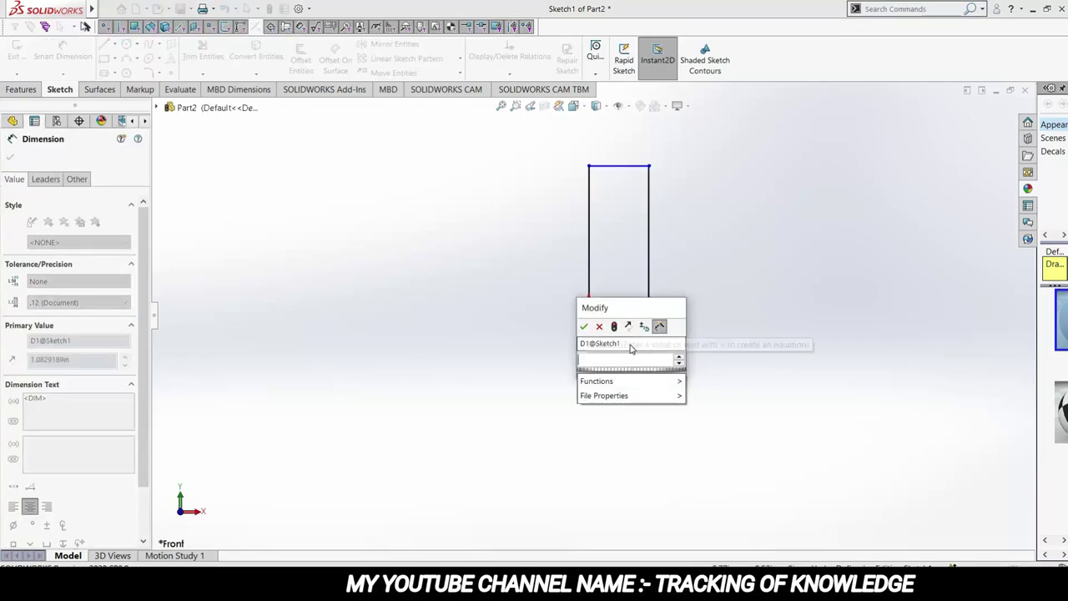
text(17)
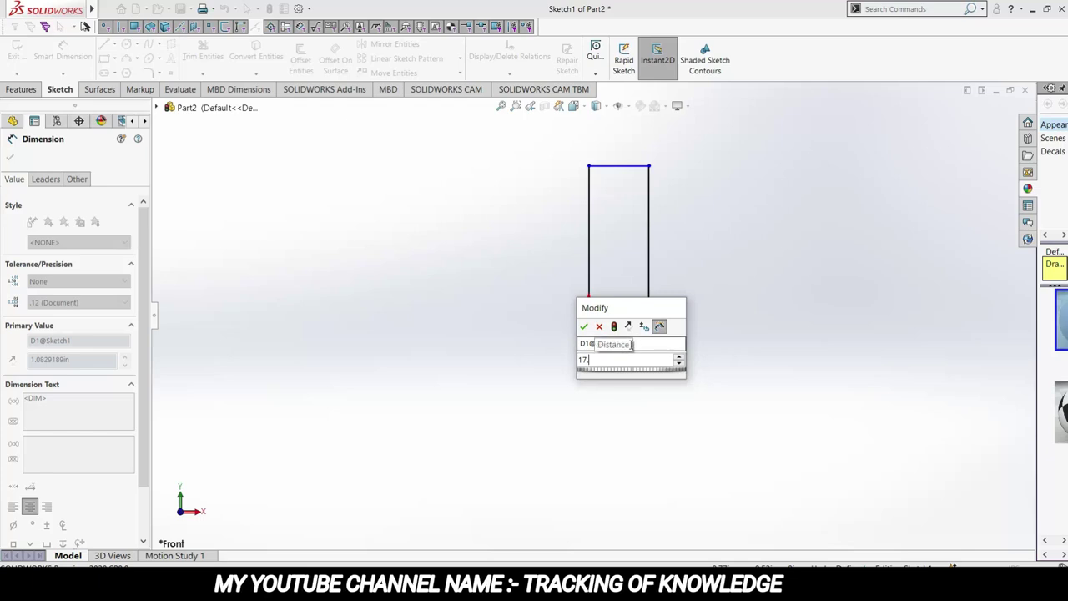
text(.)
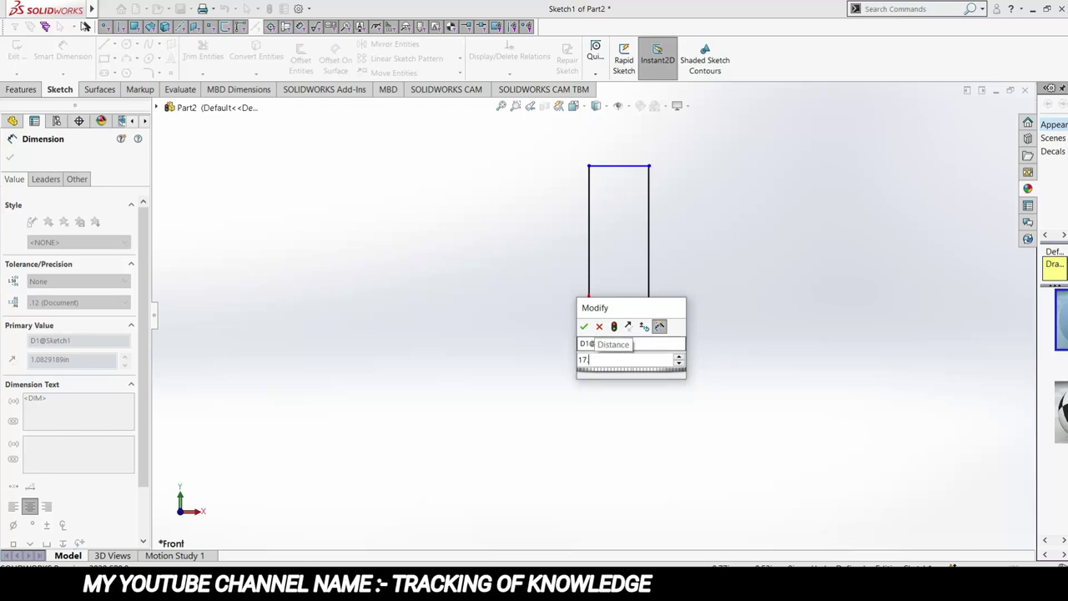
text(25)
key(Return)
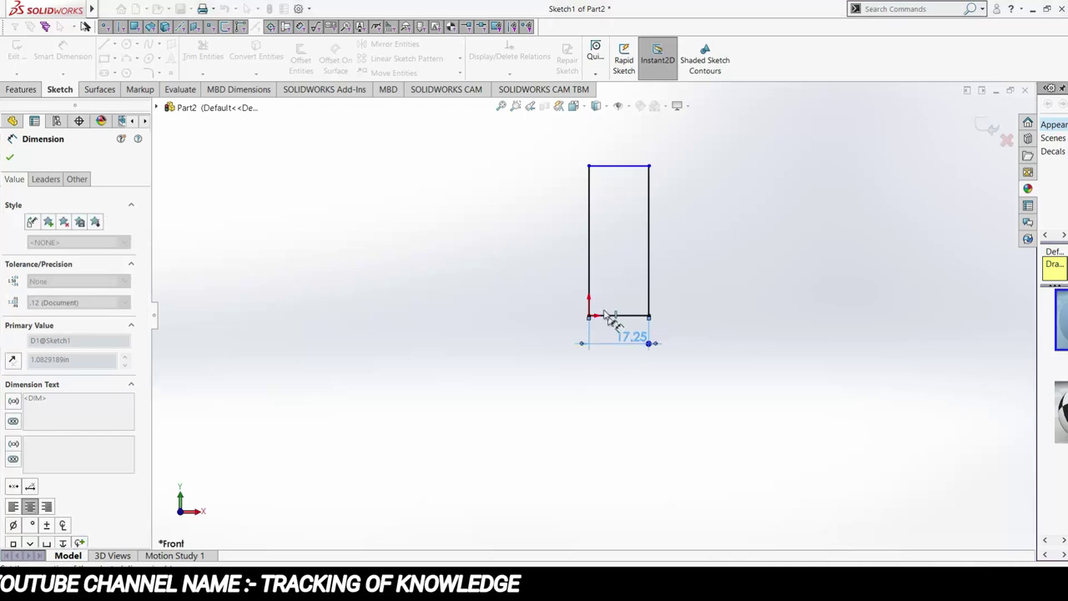
click(584, 278)
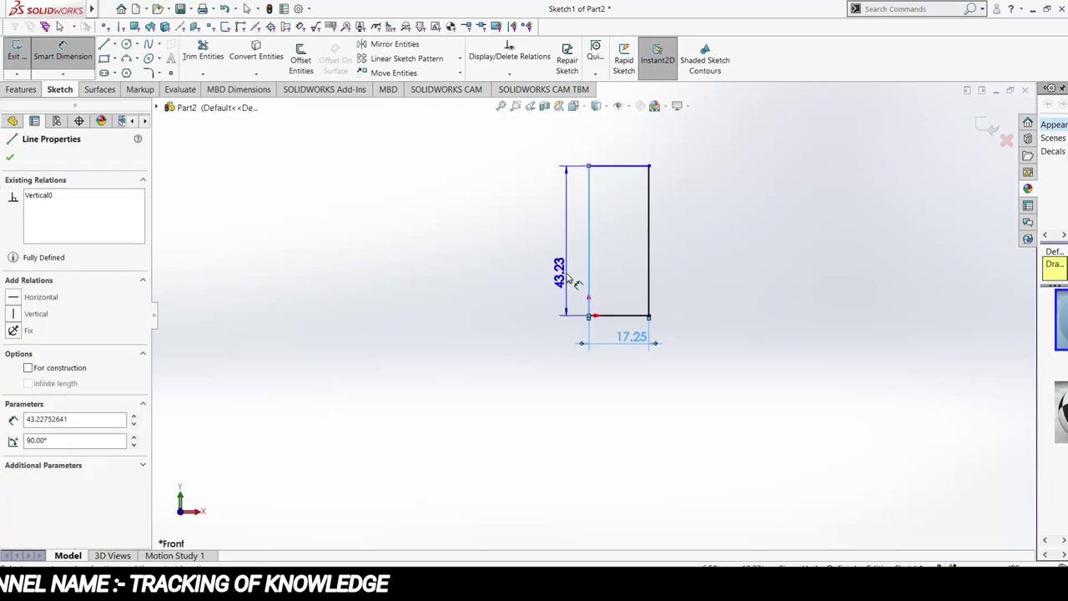
click(567, 277)
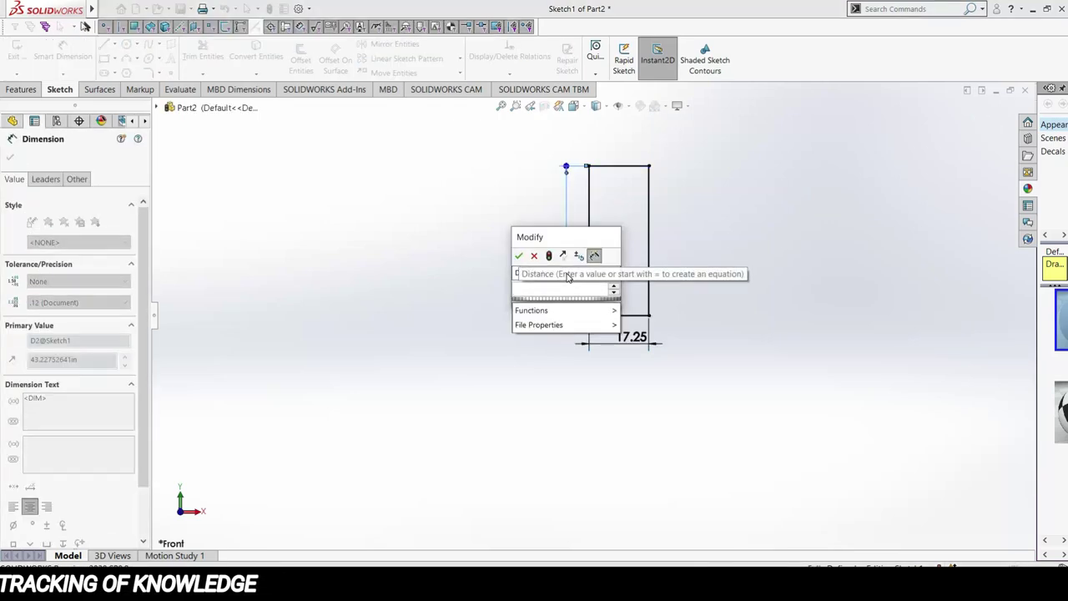
text(70)
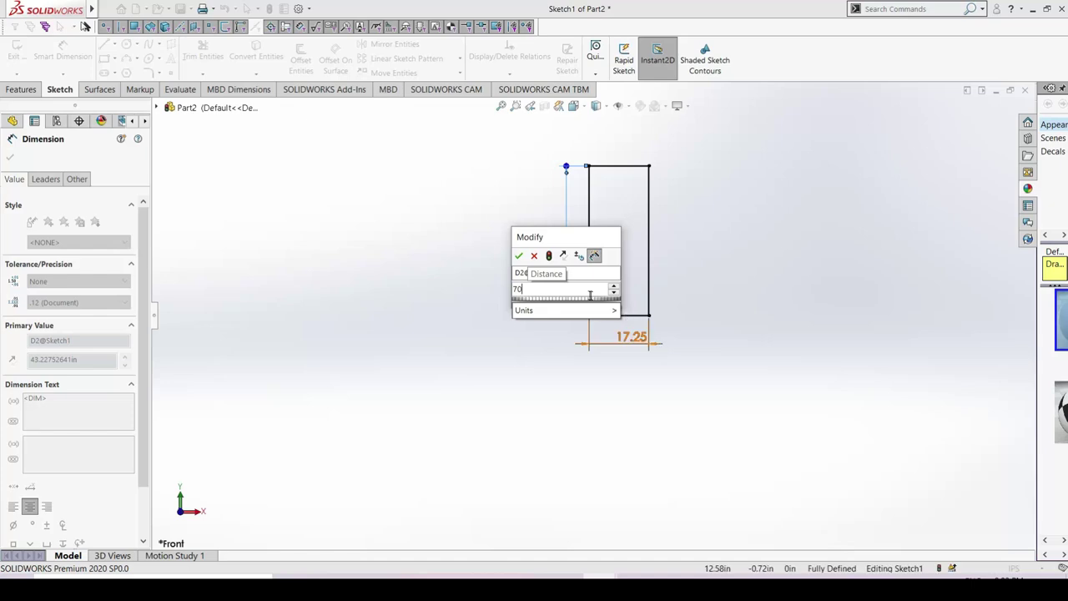
text(.5)
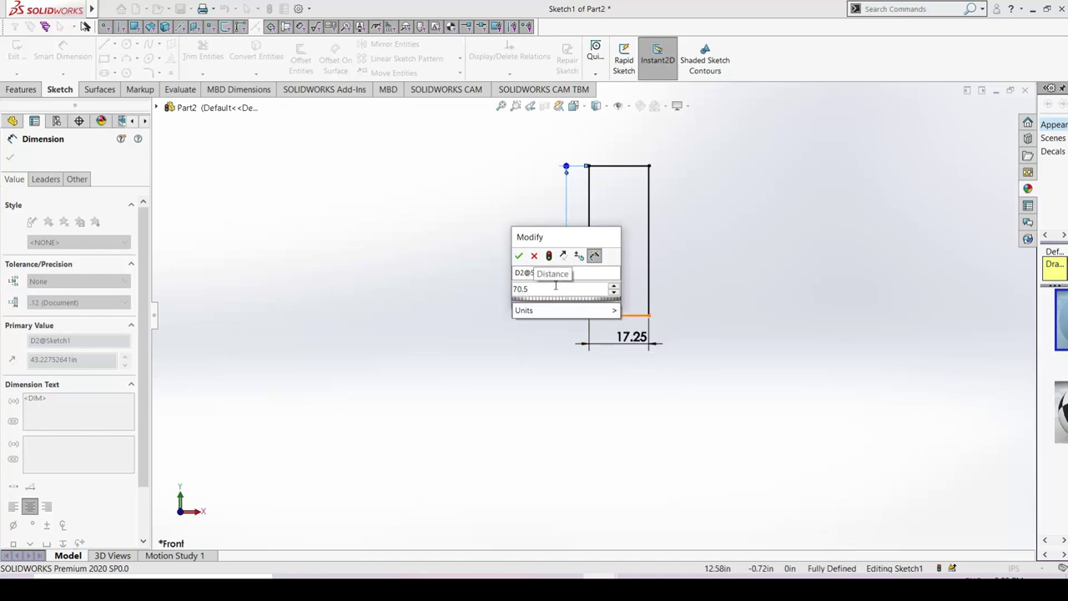
key(Return)
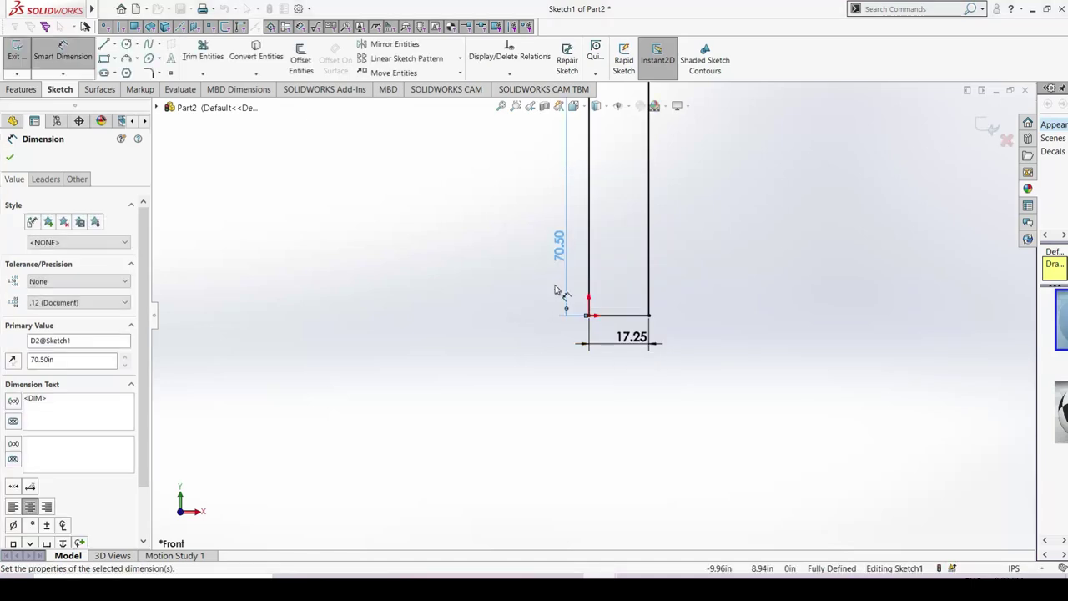
key(z)
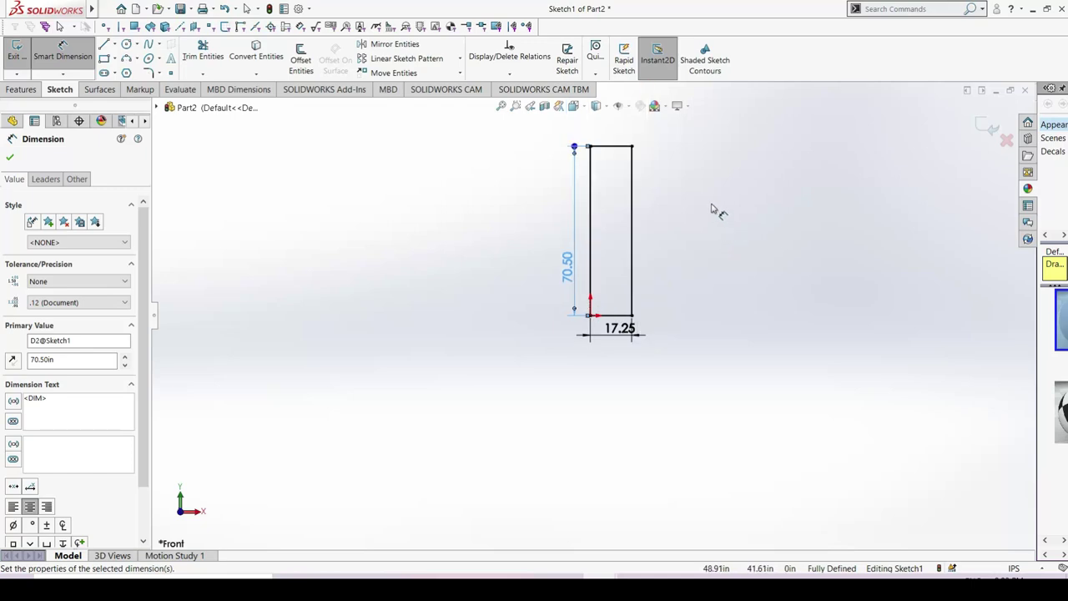
click(985, 127)
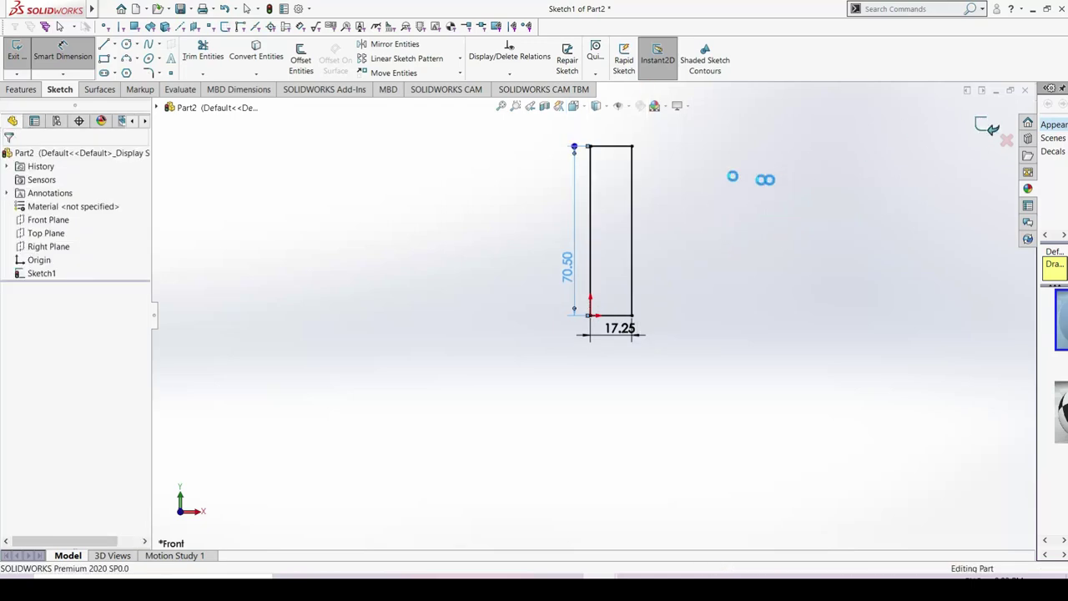
Step: Extrude the panel sketch 0.75in deep into Boss-Extrude1
click(22, 88)
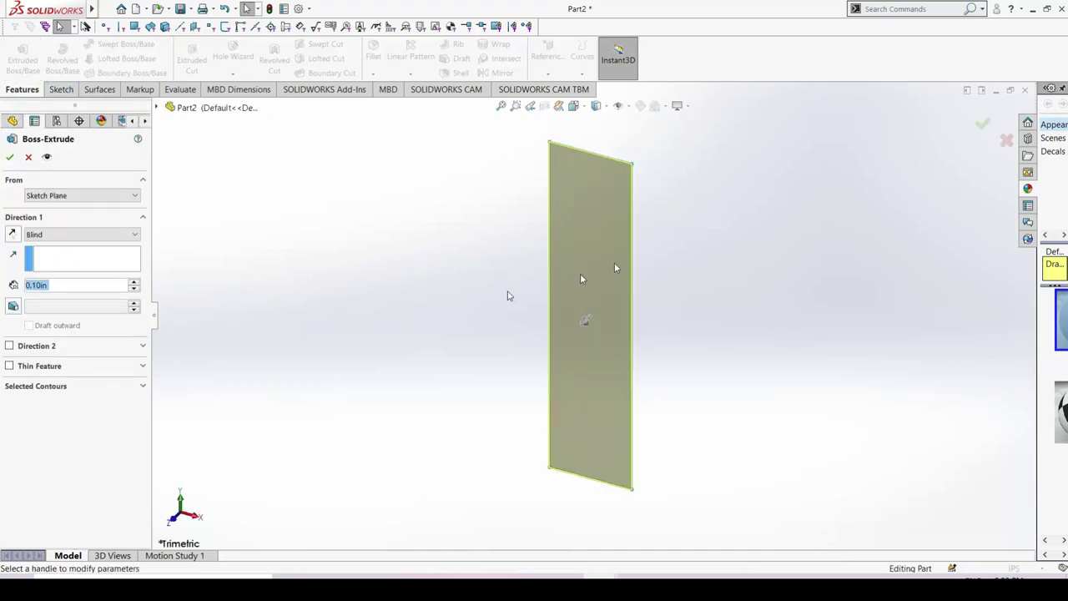
key(BackSpace)
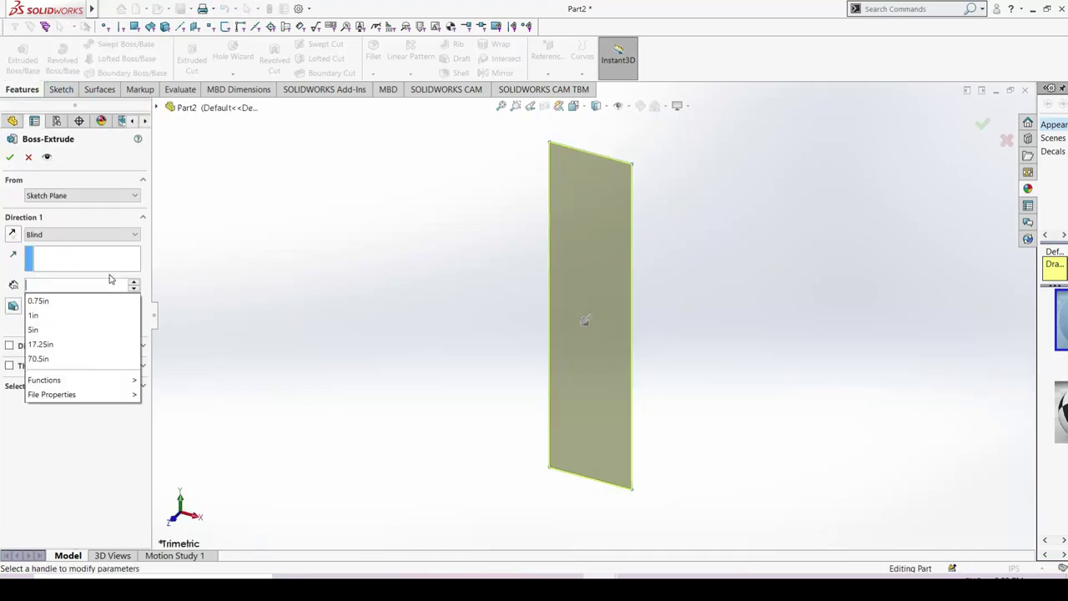
text(.75)
key(Return)
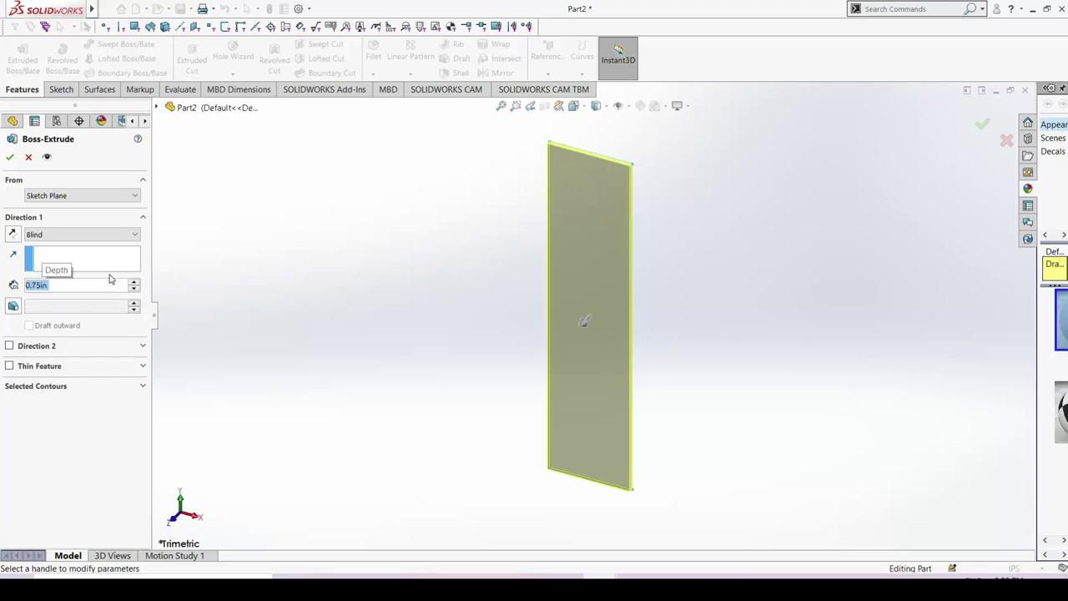
click(17, 158)
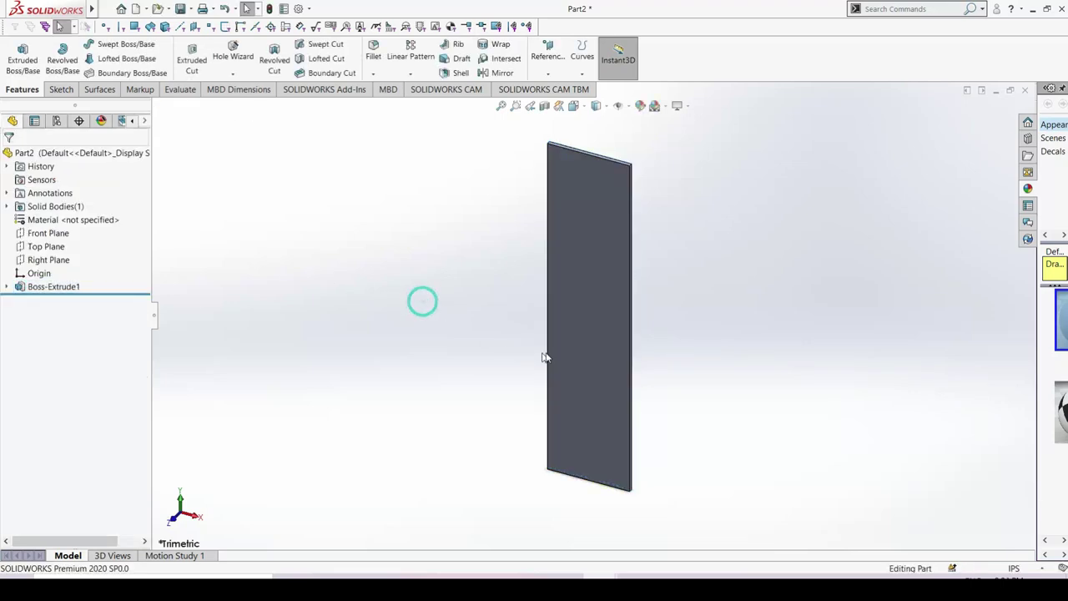
Step: Start a new sketch on the panel's front face
click(595, 287)
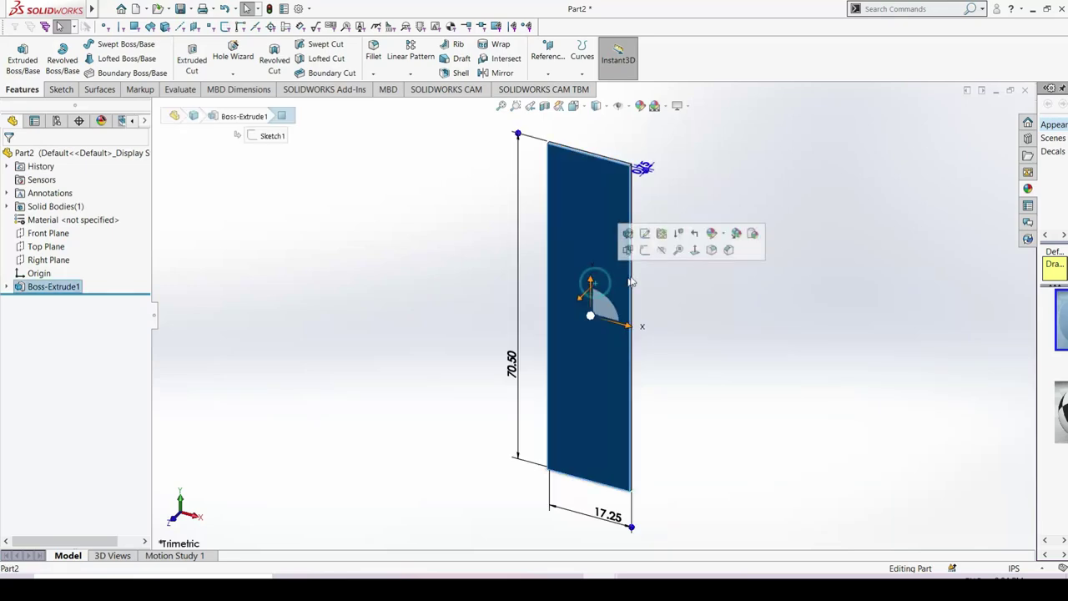
right_click(634, 255)
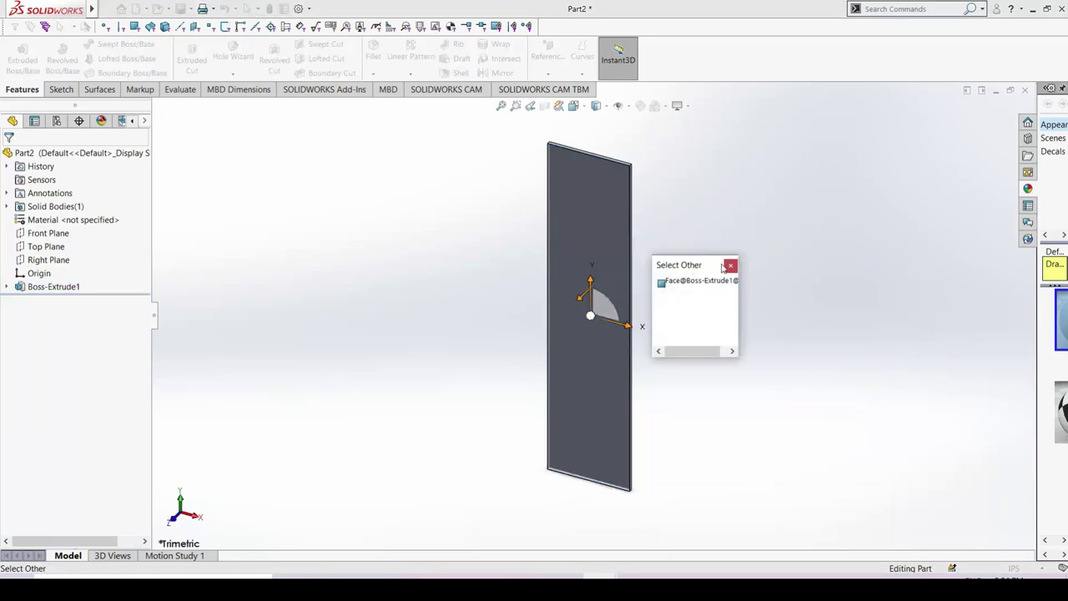
click(732, 266)
right_click(611, 242)
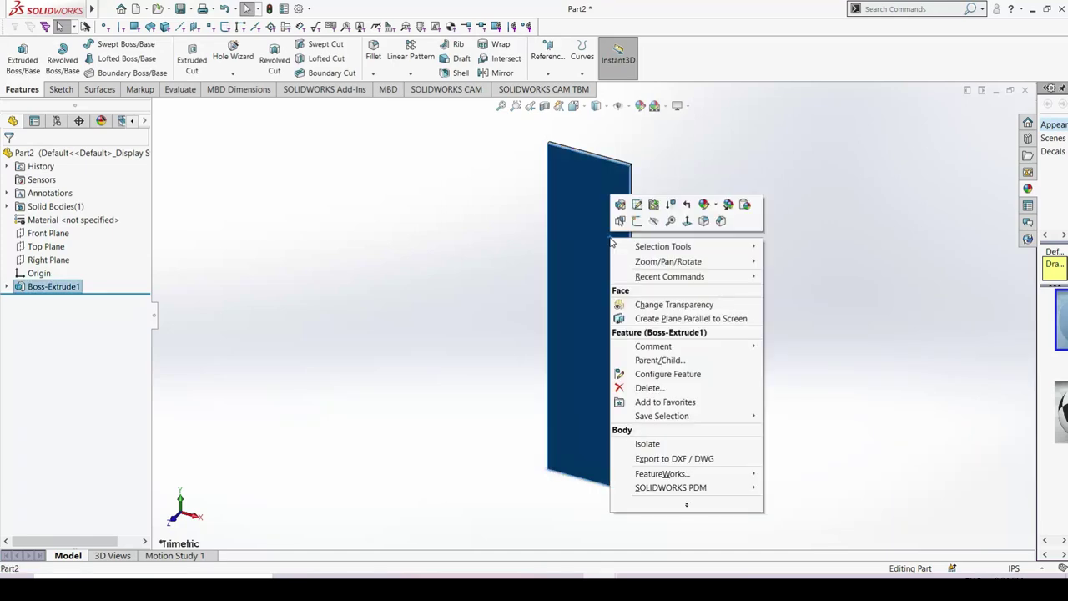
click(637, 221)
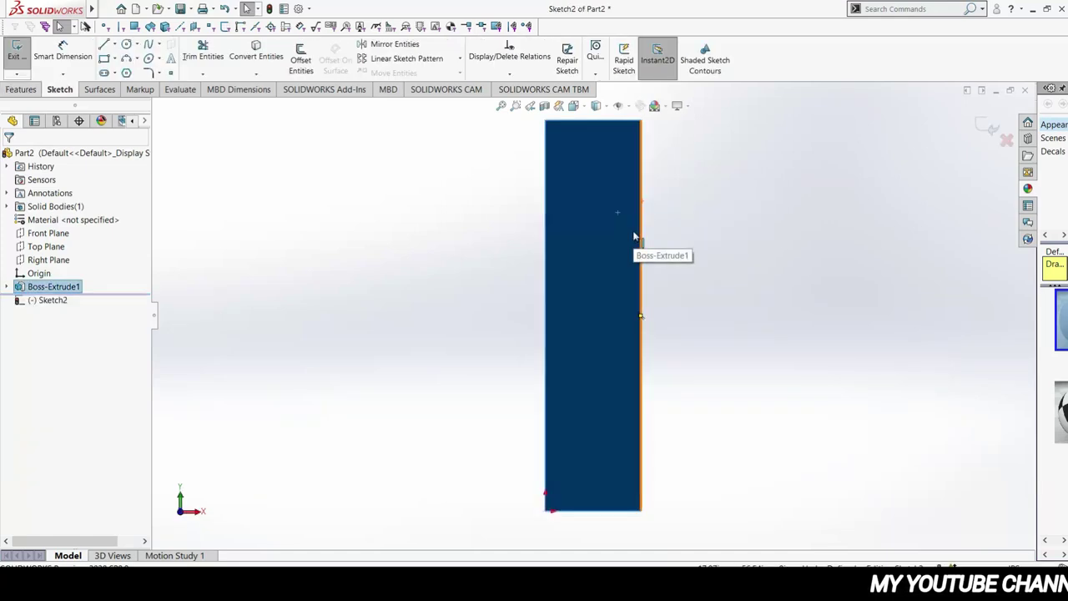
Step: Draw a vertical and a horizontal centerline across the panel face
key(ctrl+8)
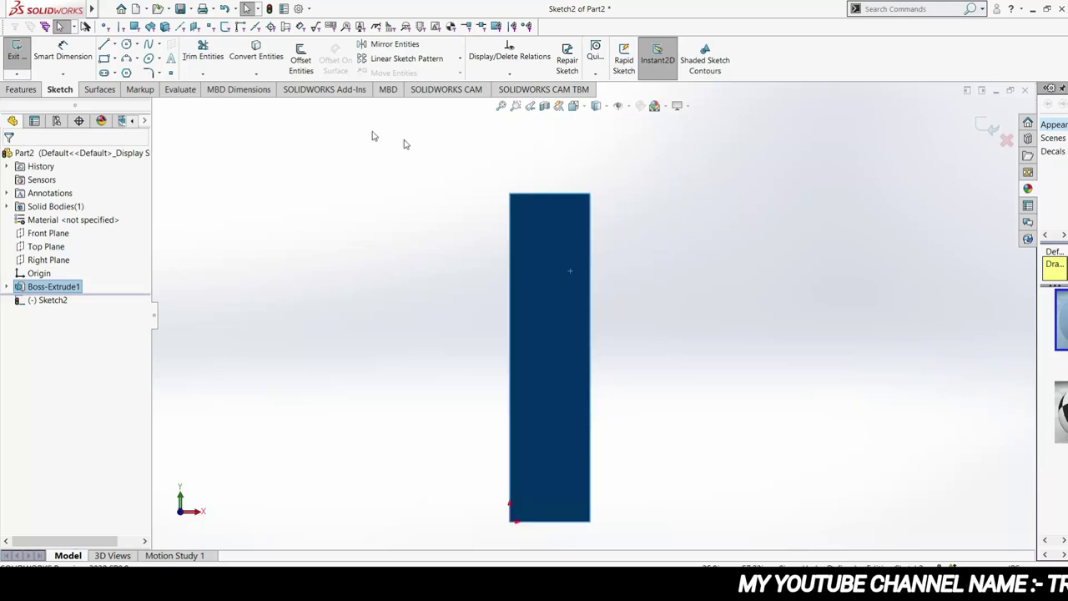
click(112, 45)
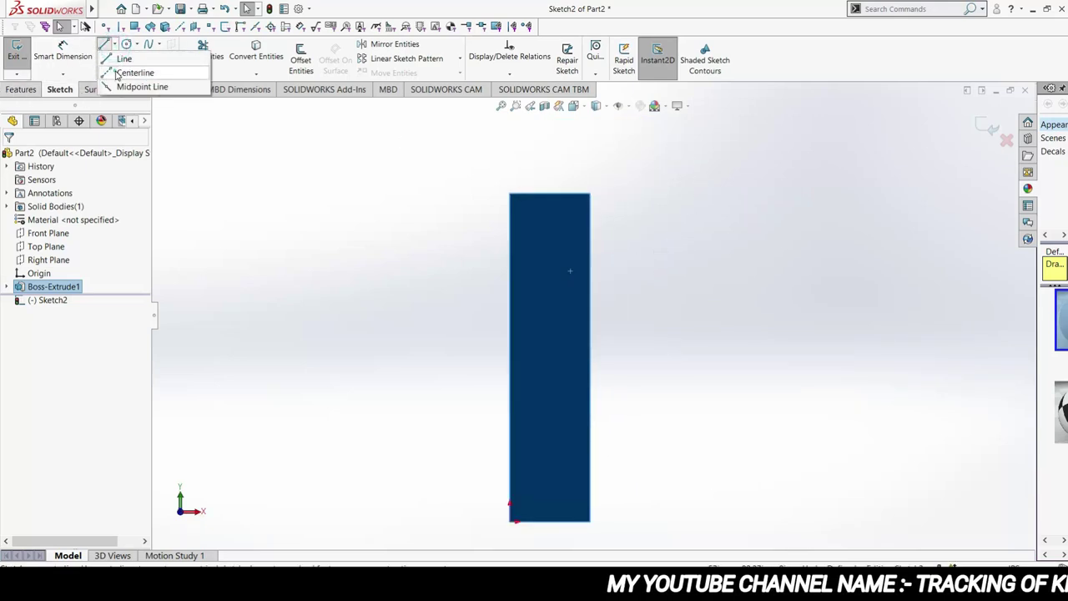
click(135, 73)
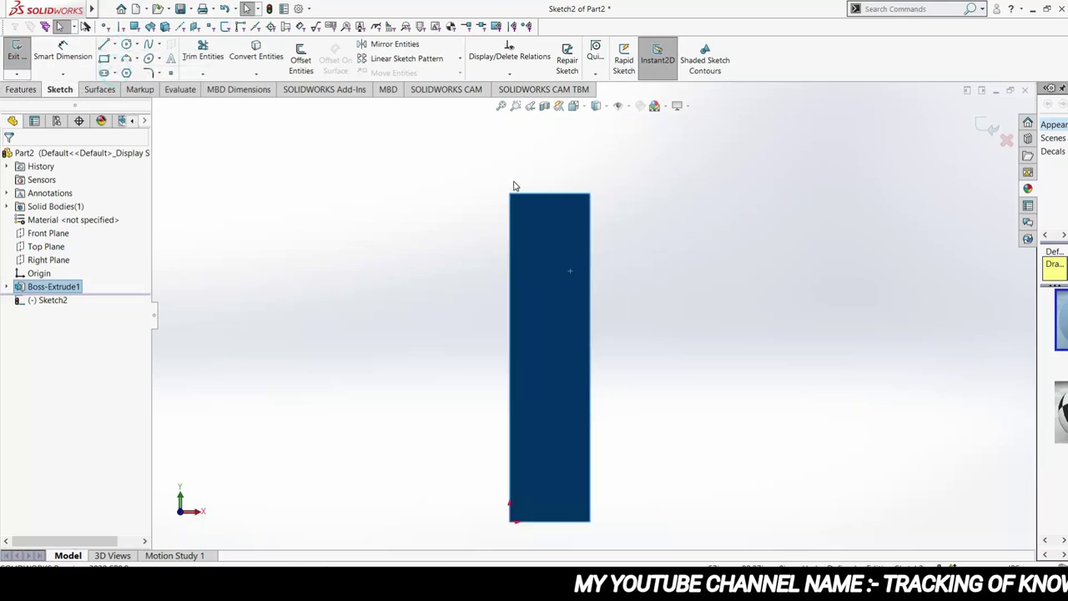
click(572, 194)
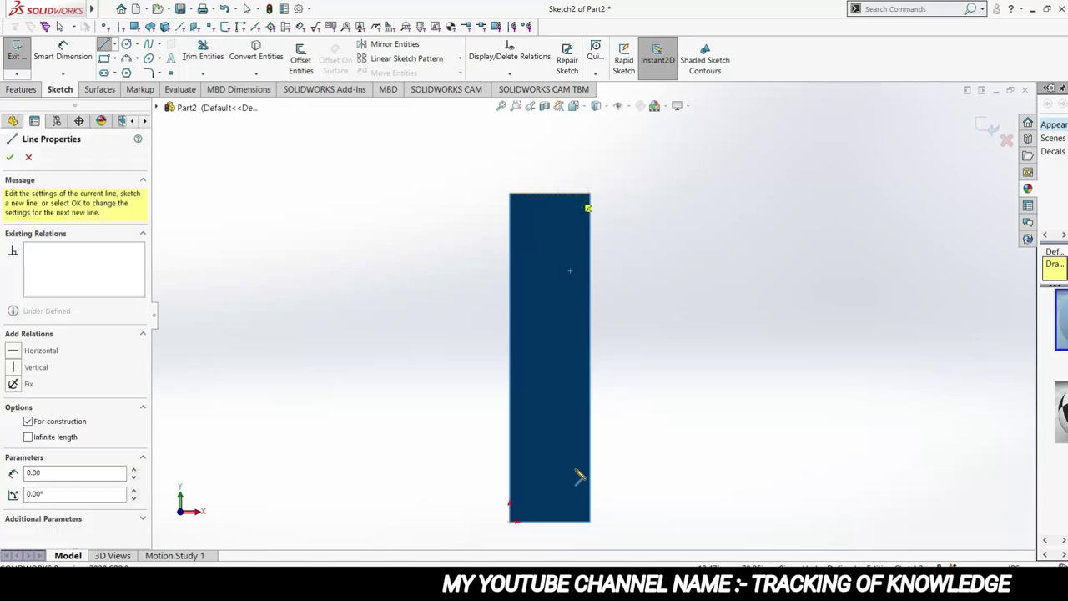
click(573, 523)
key(Escape)
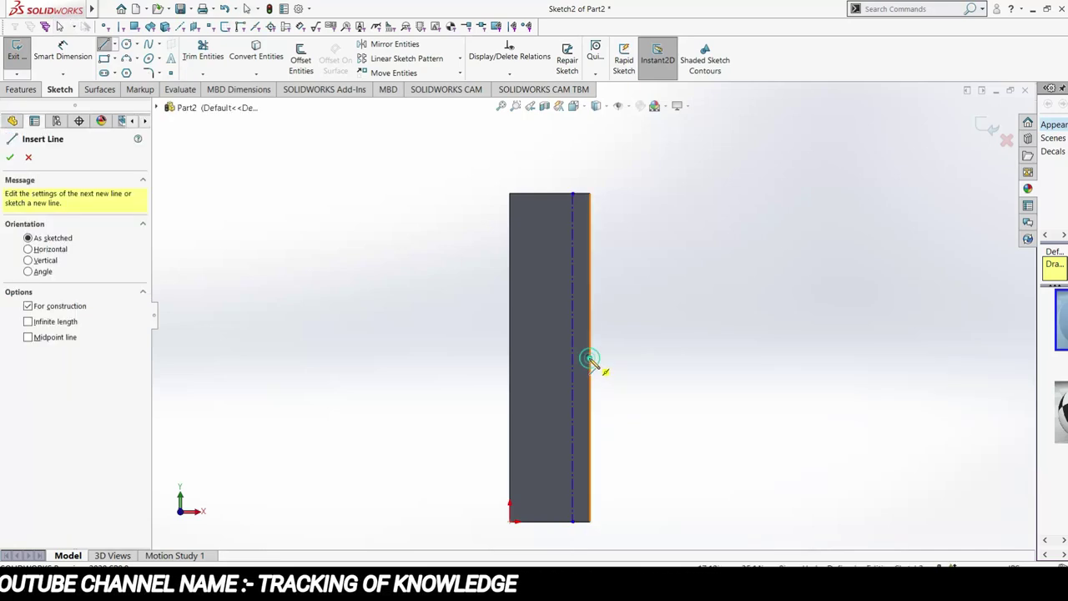
click(589, 358)
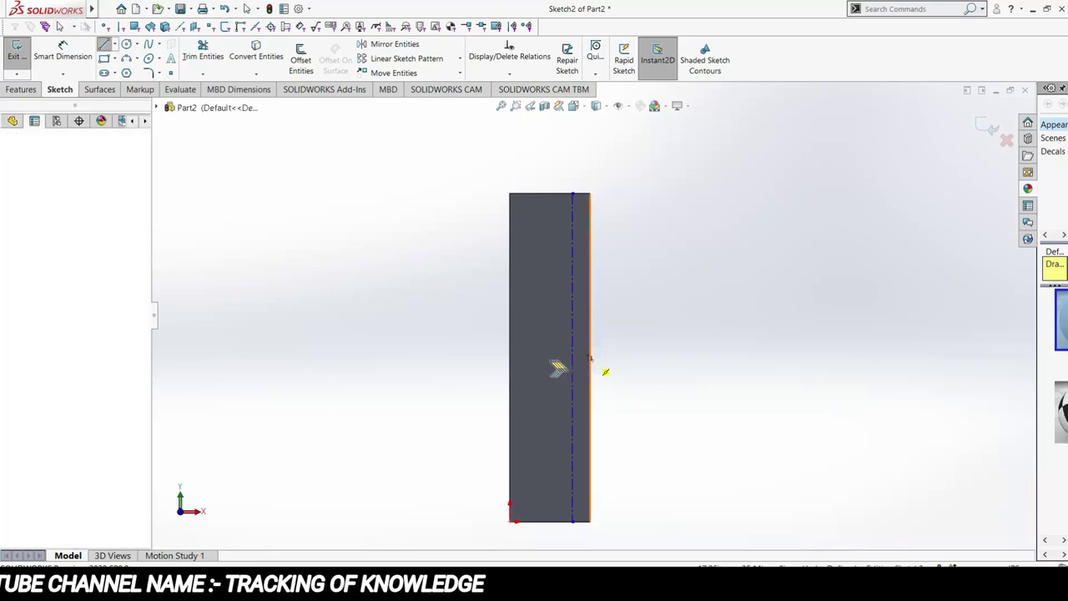
click(509, 358)
key(Escape)
key(Escape)
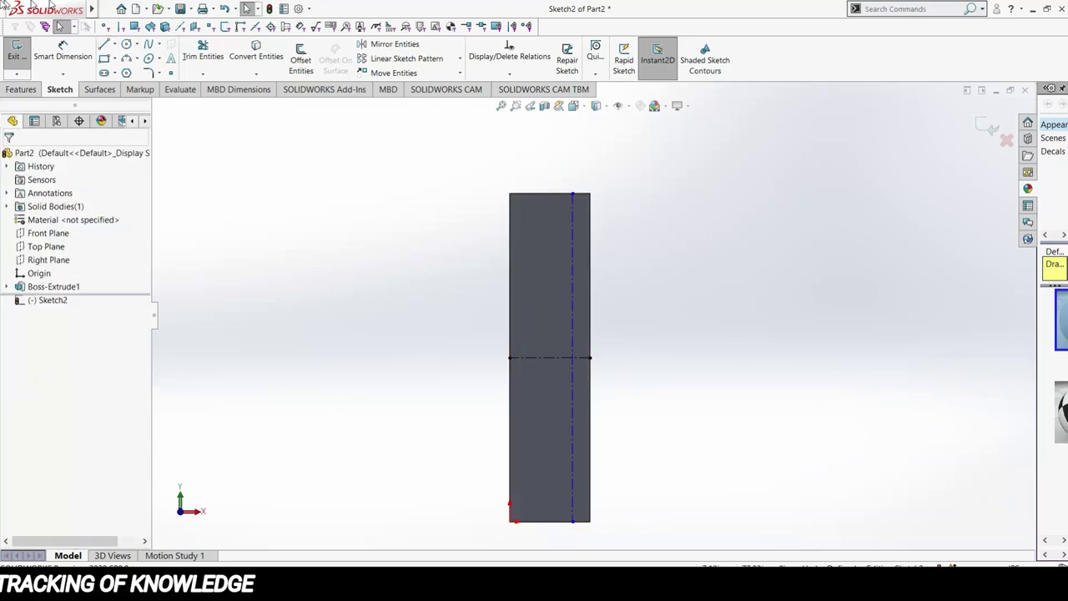
Step: Dimension the vertical centerline 3.00 from the panel's right edge
click(50, 46)
scroll(584, 321, down, 2)
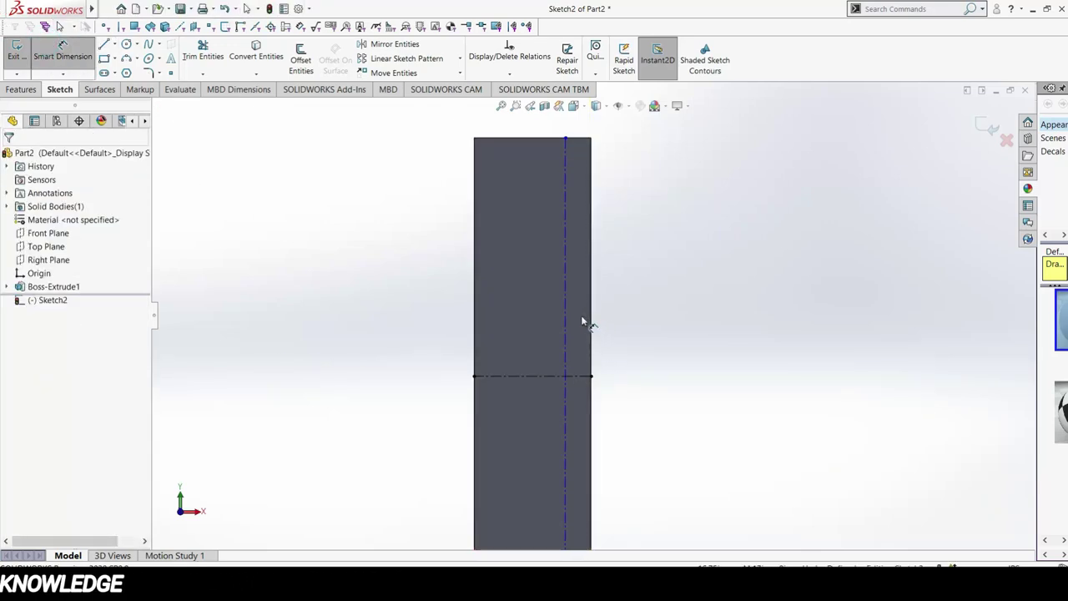
click(591, 310)
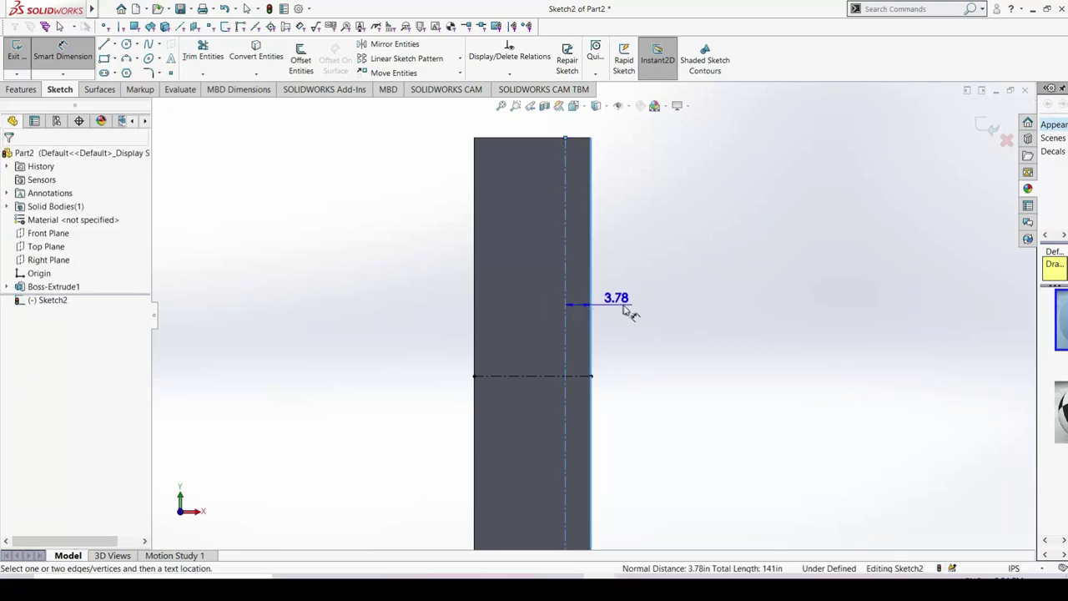
click(633, 312)
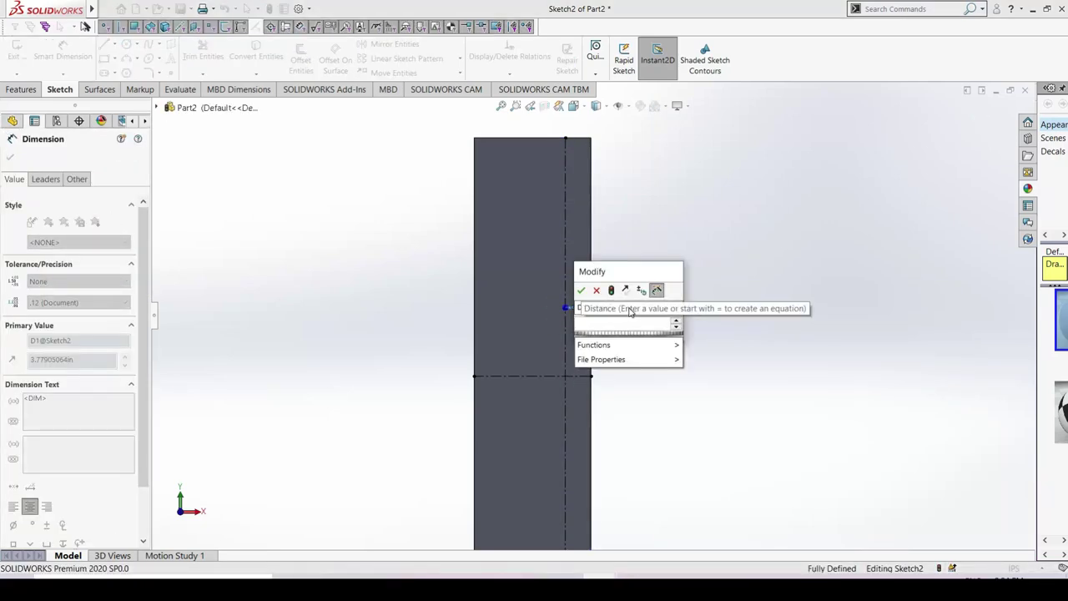
text(3)
key(Return)
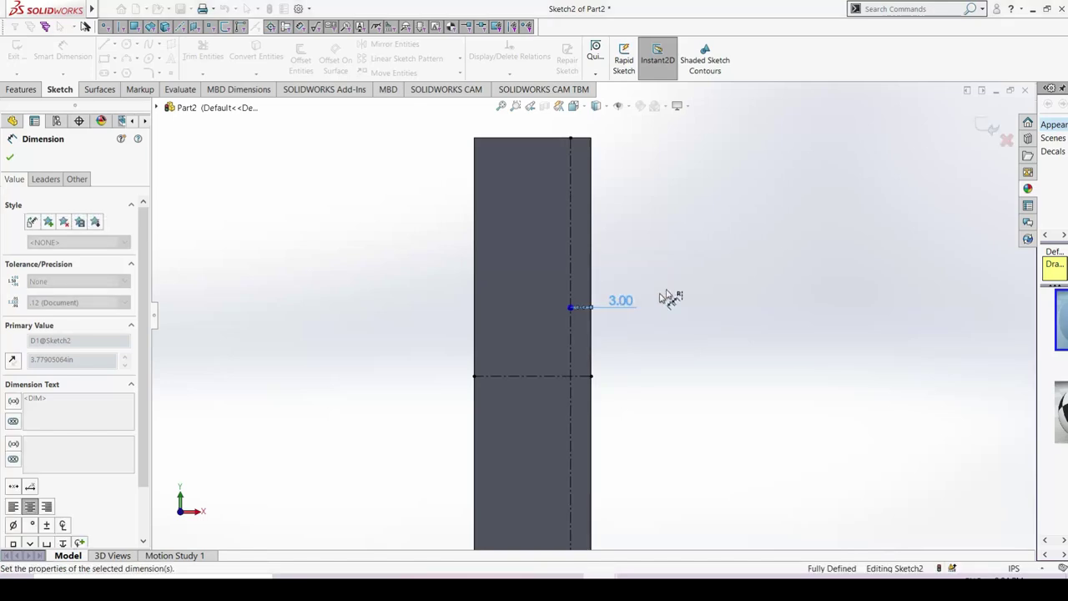
click(976, 140)
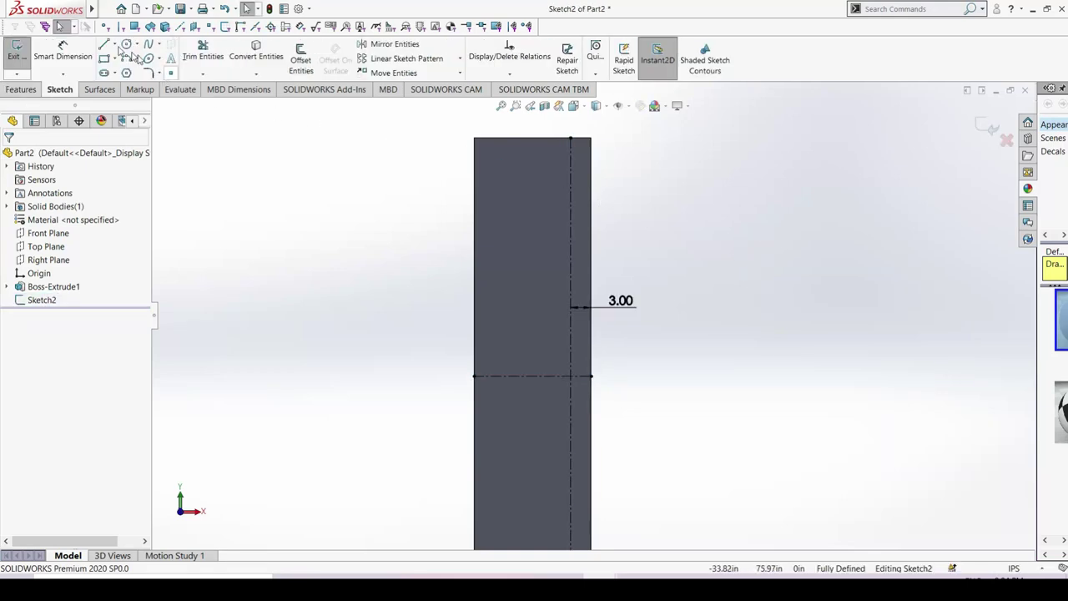
Step: Draw a narrow corner rectangle on the panel over the vertical centerline
key(r)
scroll(533, 346, down, 2)
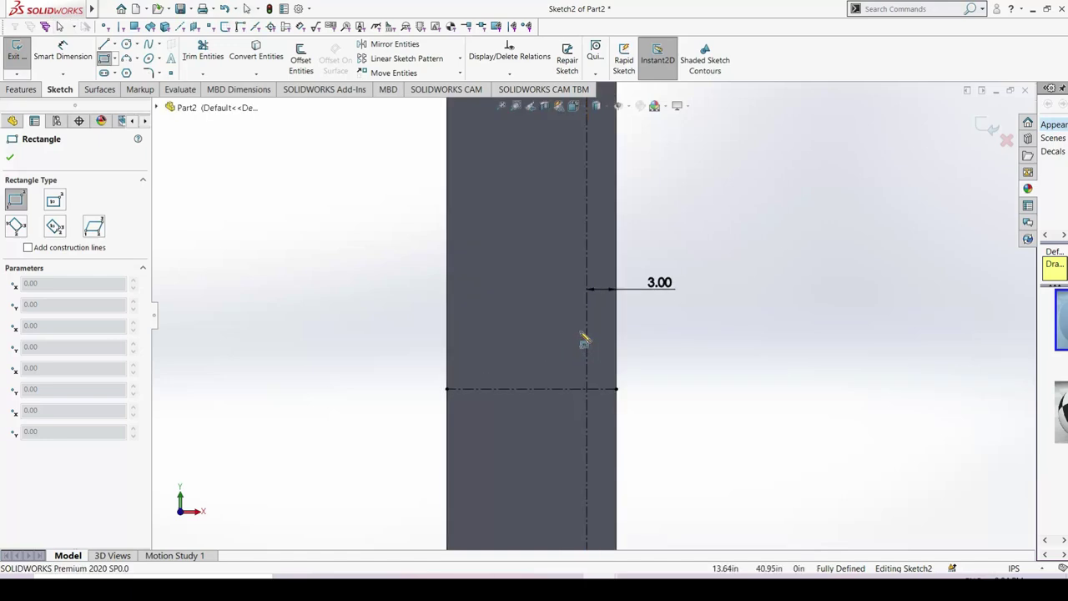
click(575, 329)
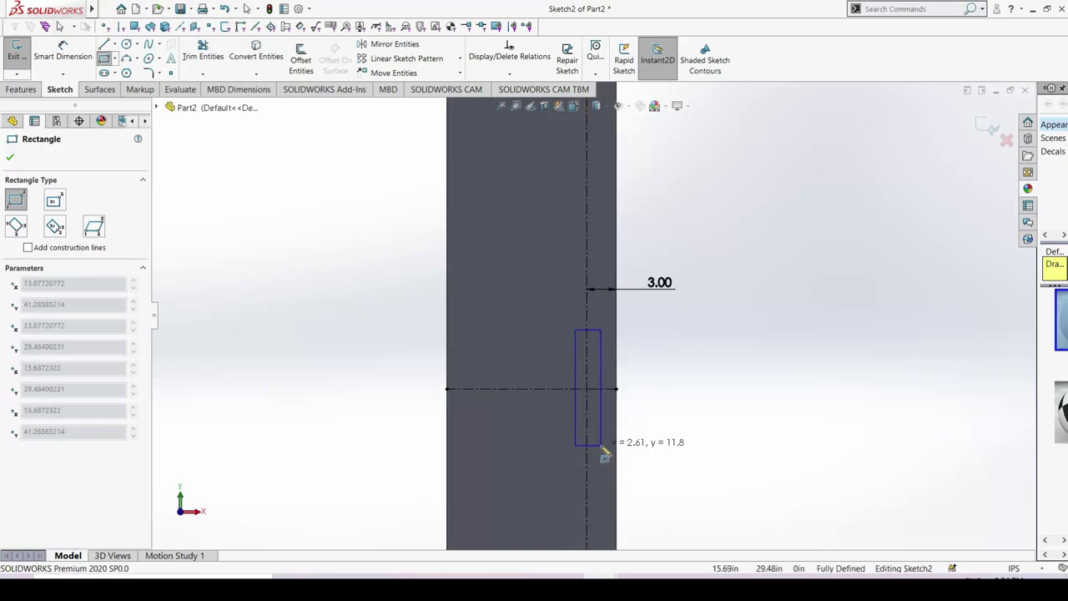
click(600, 452)
key(Escape)
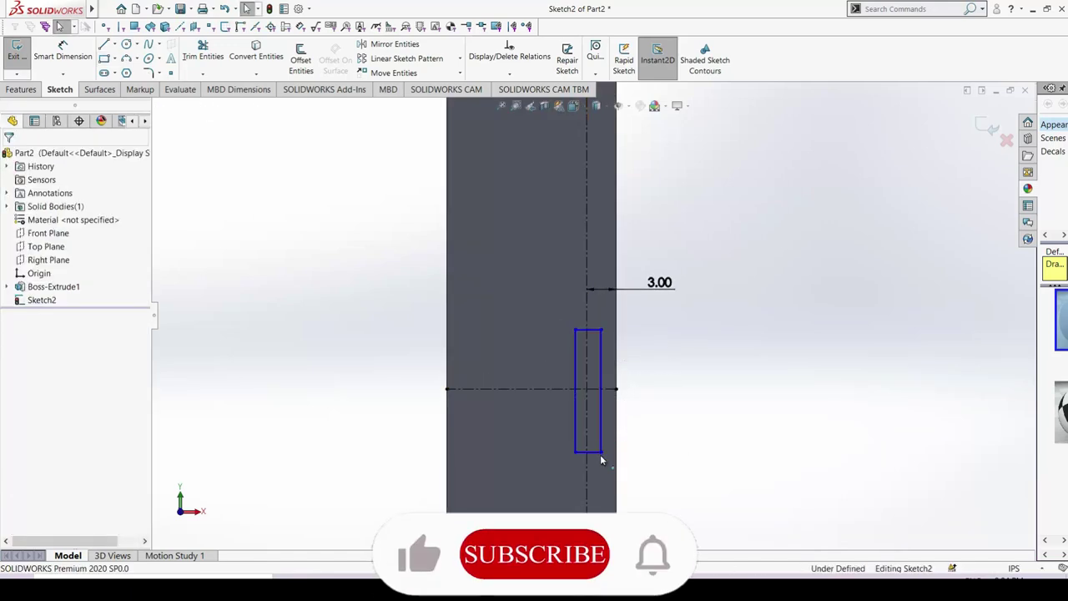
Step: Dimension the rectangle 12.00 tall and 1.00 wide
click(63, 45)
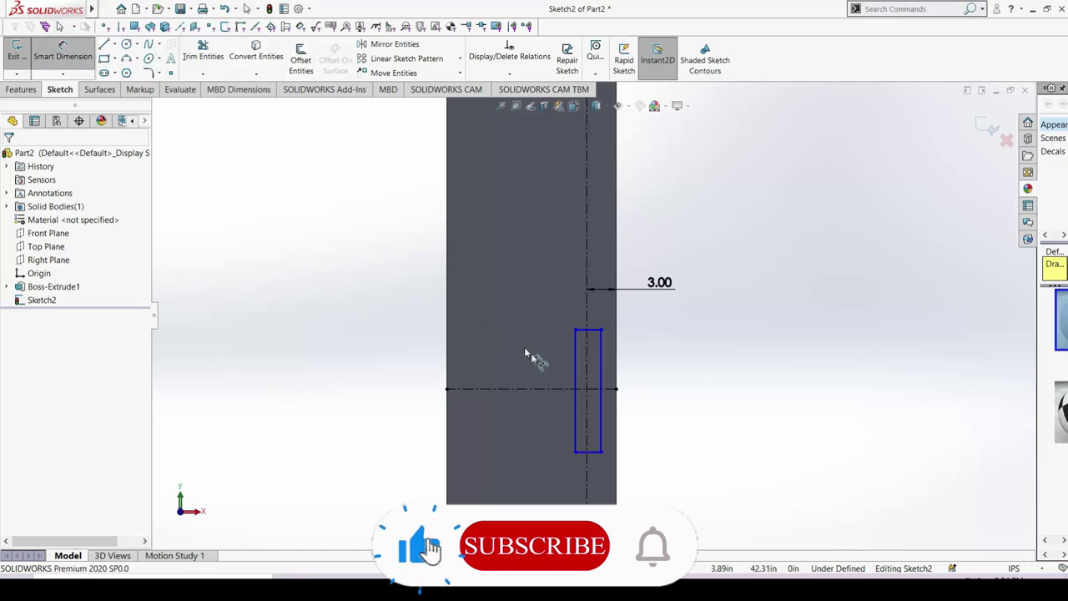
click(574, 437)
click(560, 430)
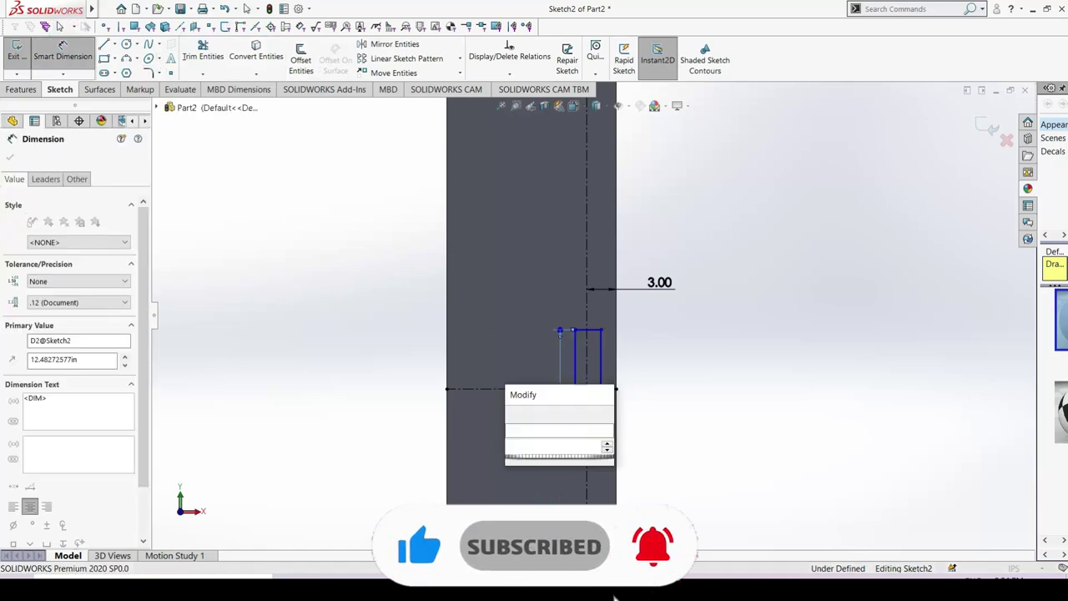
text(12)
key(Return)
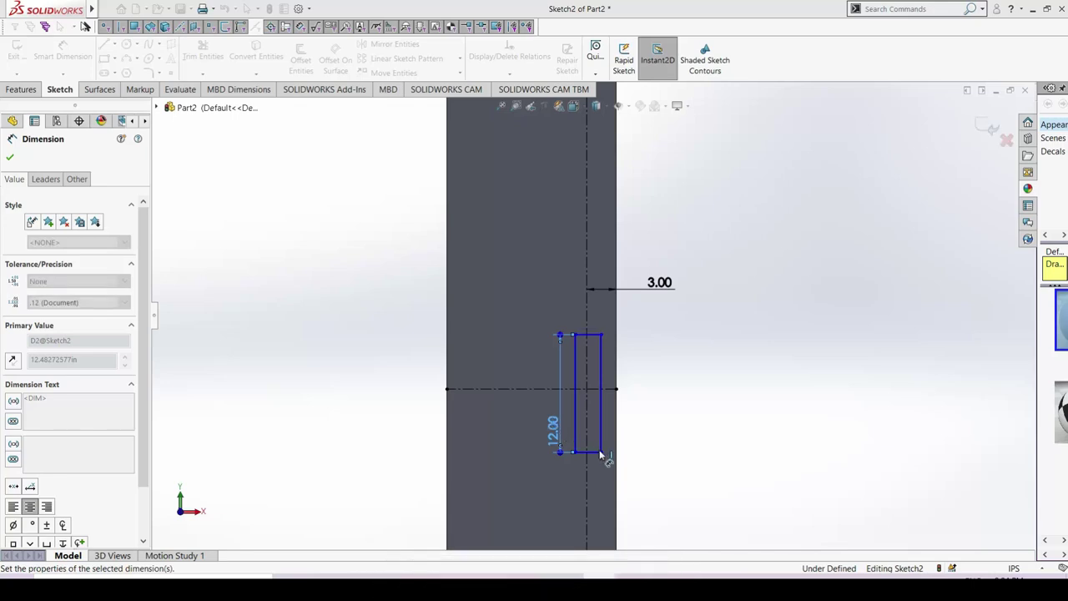
click(595, 467)
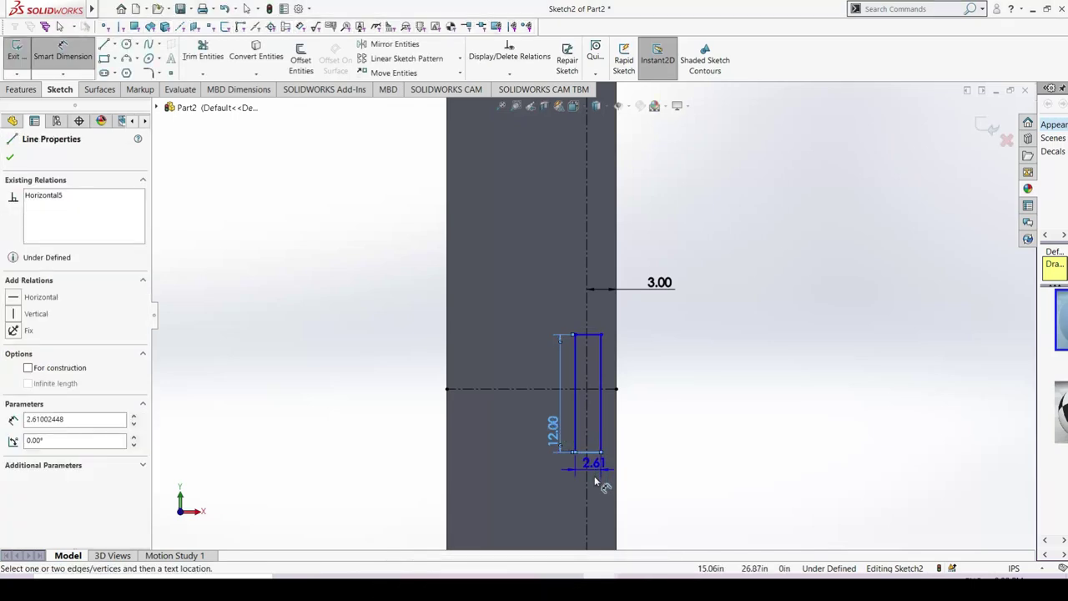
click(595, 483)
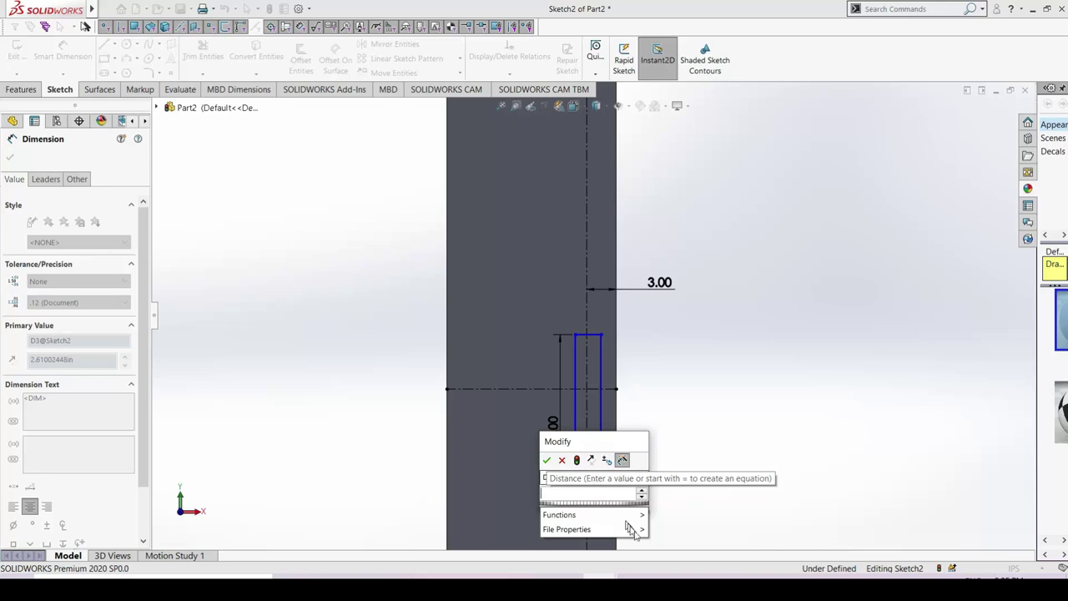
text(1)
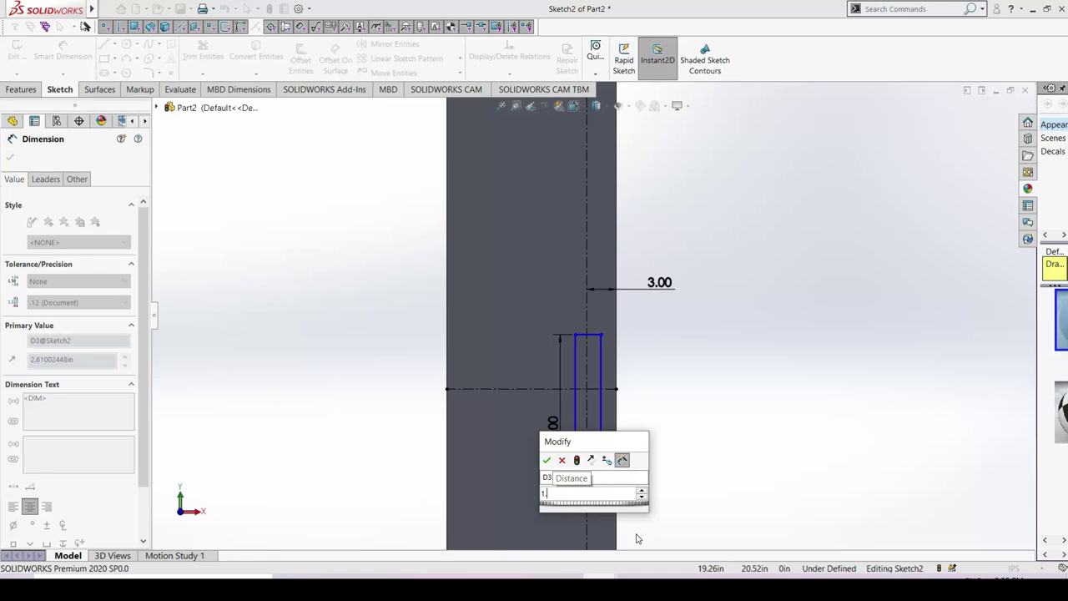
text(1)
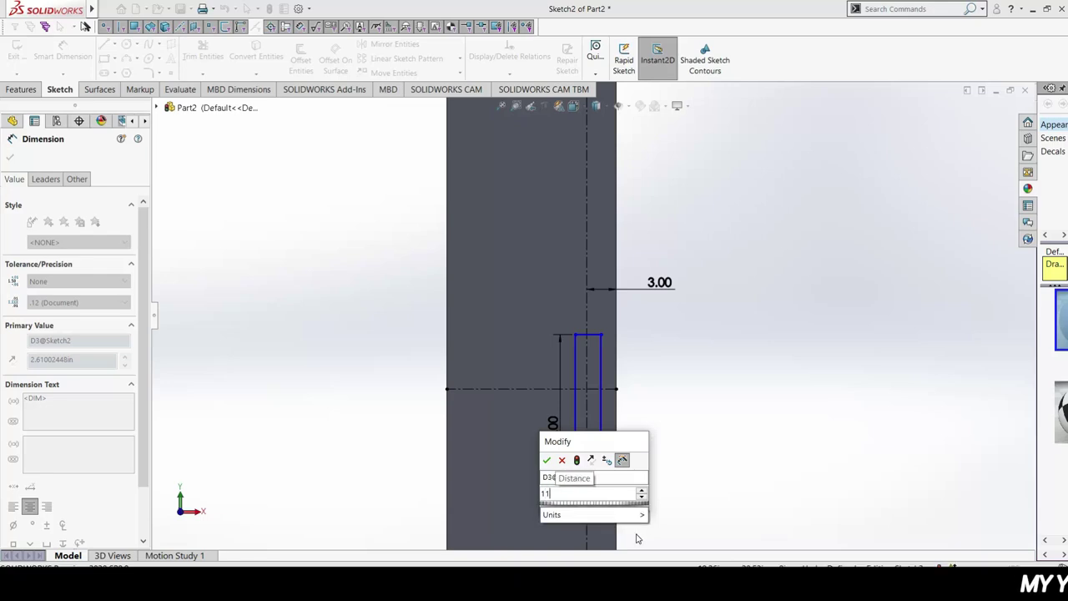
key(Return)
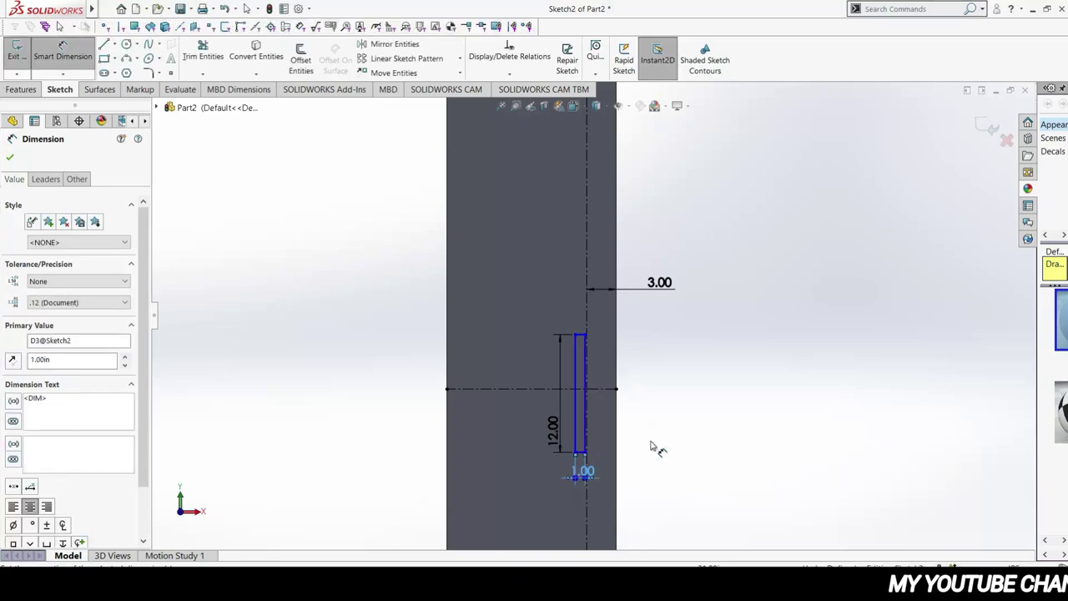
key(Escape)
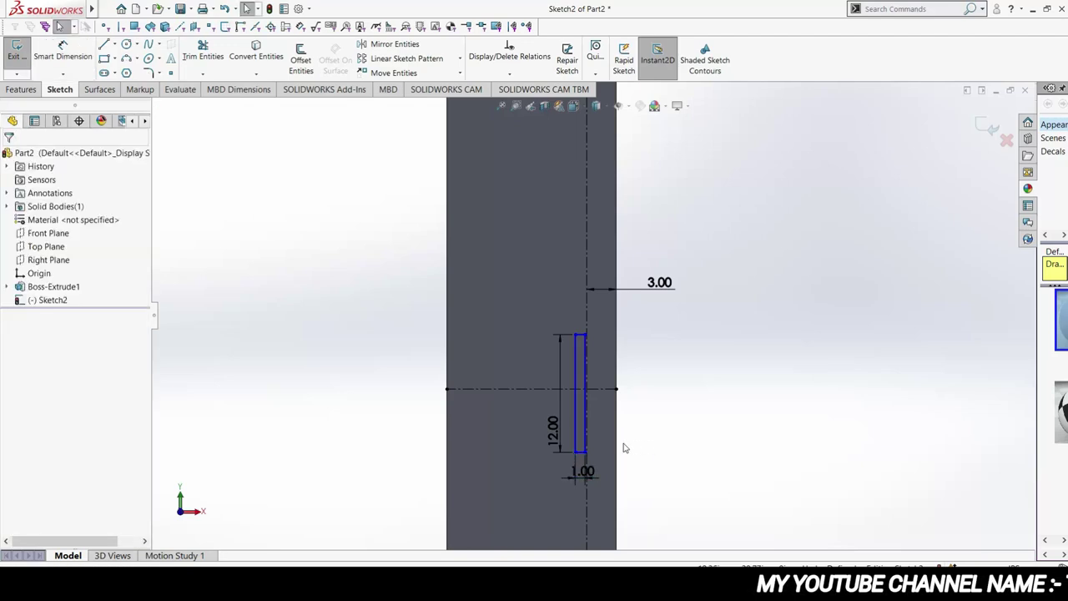
Step: Make the rectangle's long sides symmetric about the vertical centerline
scroll(610, 388, down, 3)
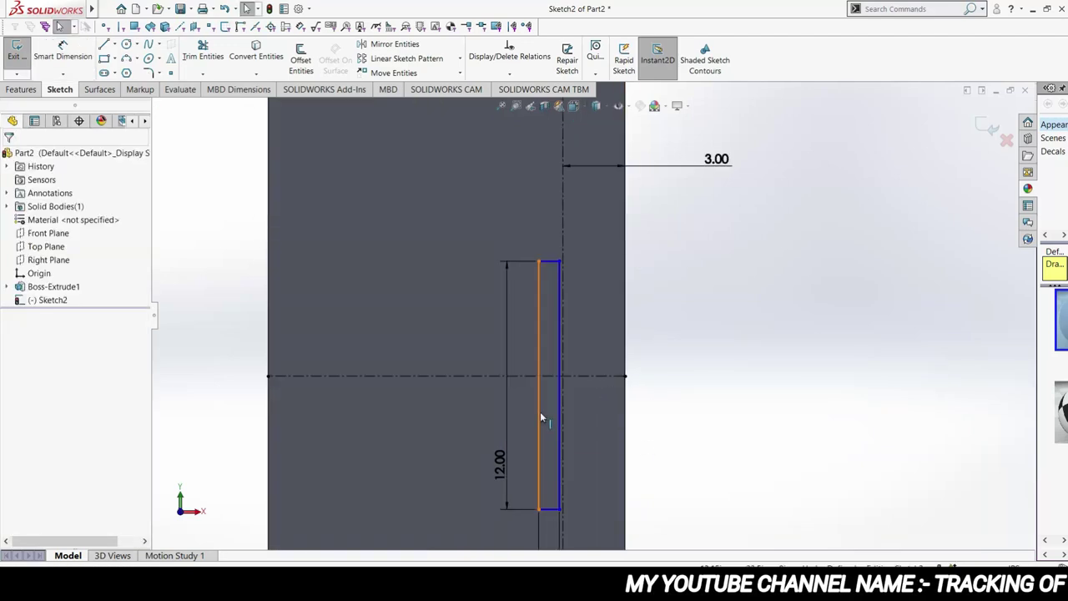
click(540, 413)
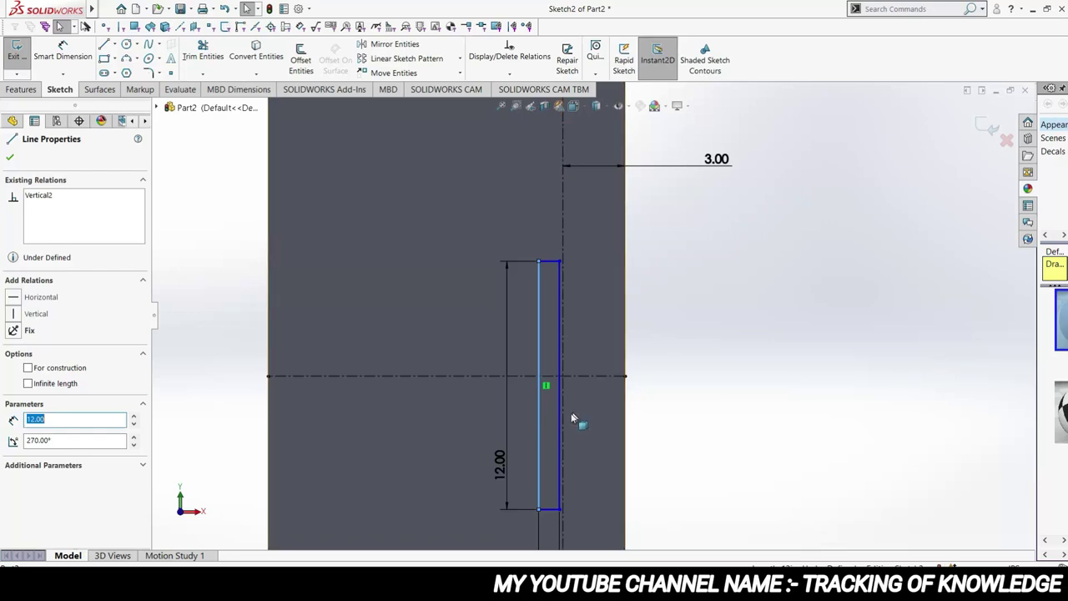
click(563, 421)
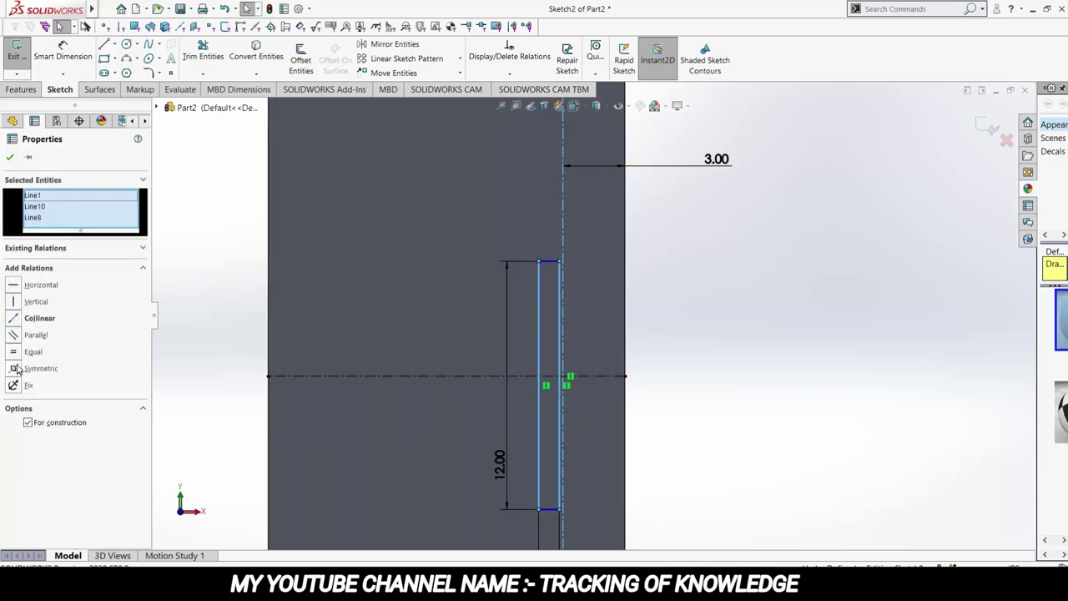
click(14, 368)
click(739, 375)
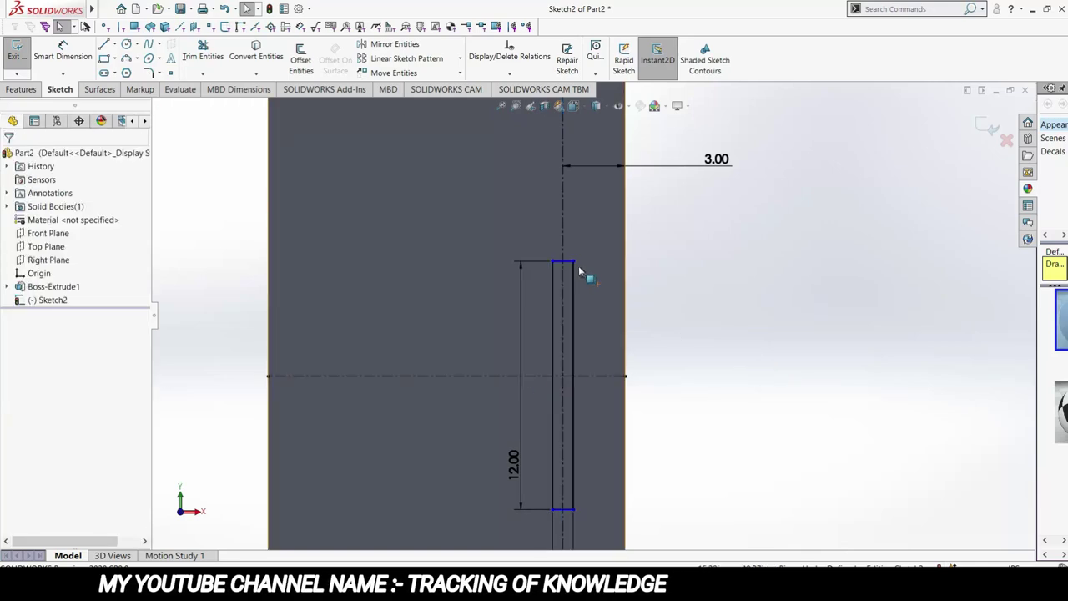
Step: Make the rectangle's top and bottom sides symmetric about the horizontal centerline
click(563, 261)
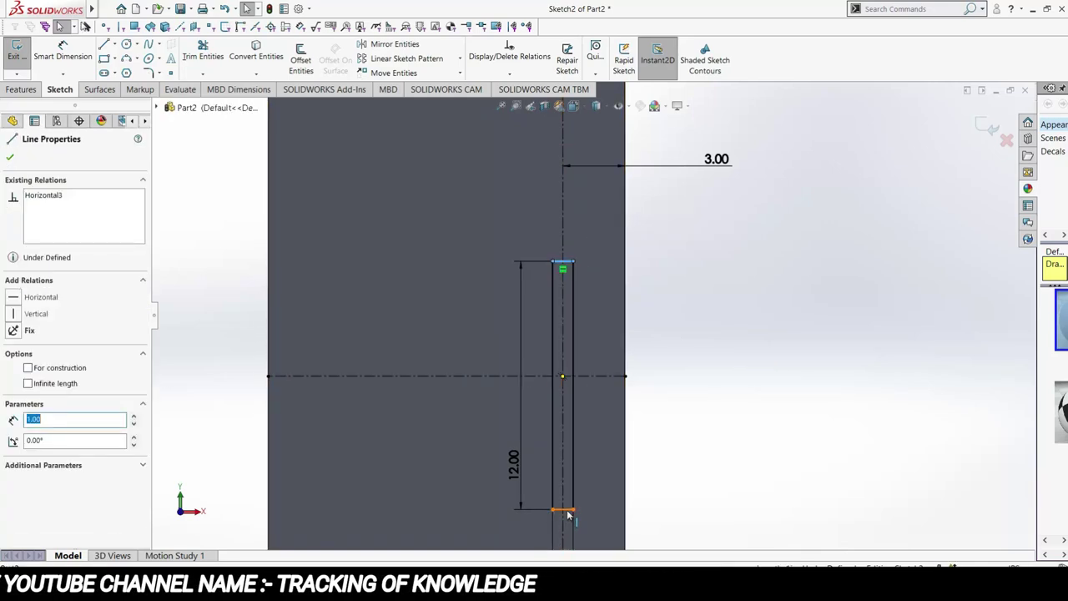
ctrl+click(613, 376)
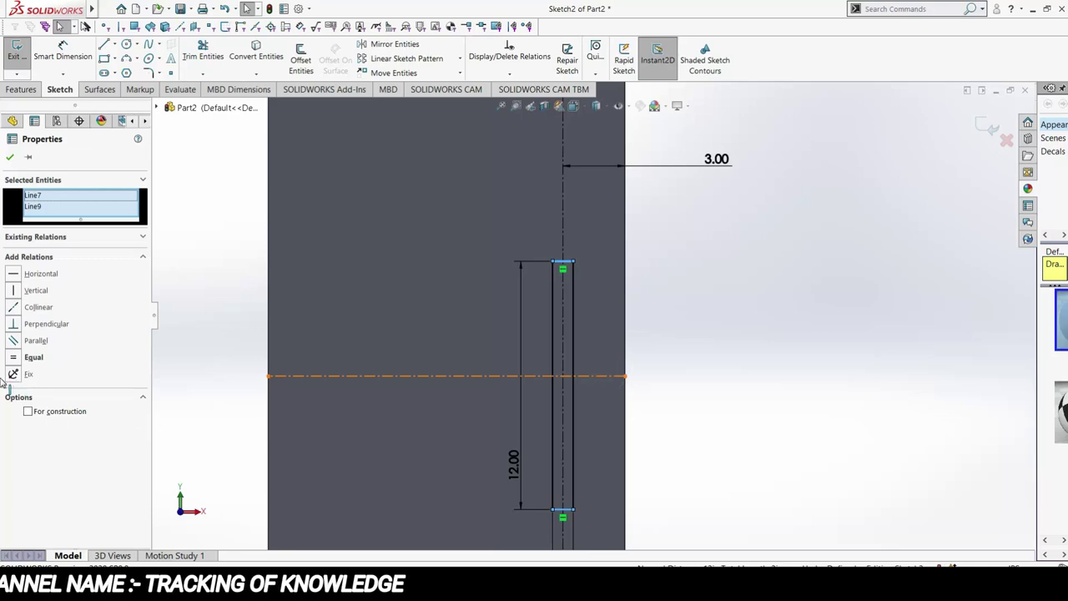
click(34, 368)
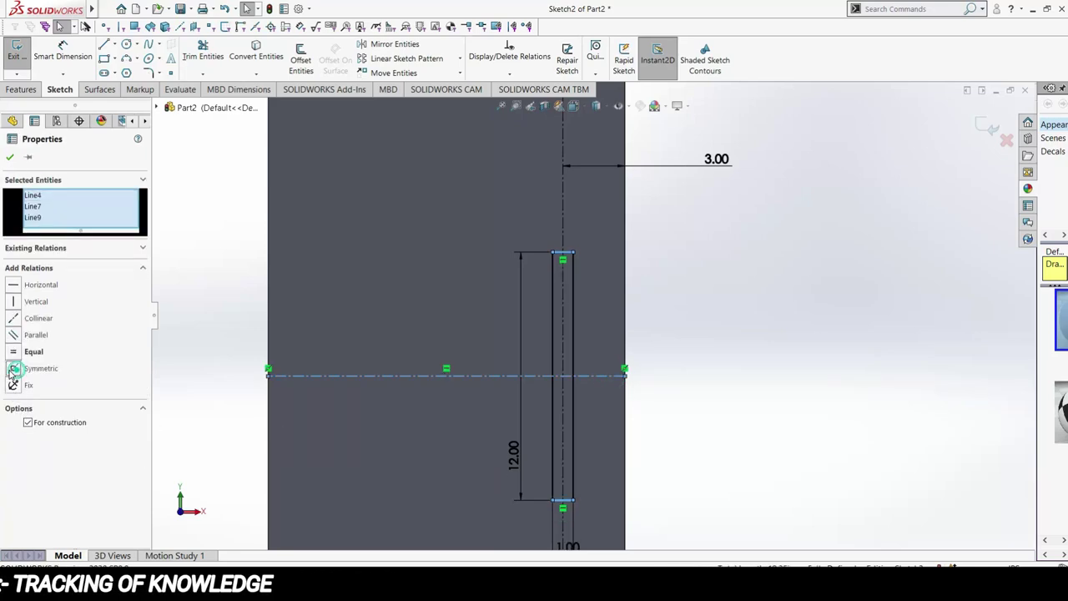
click(867, 360)
click(868, 360)
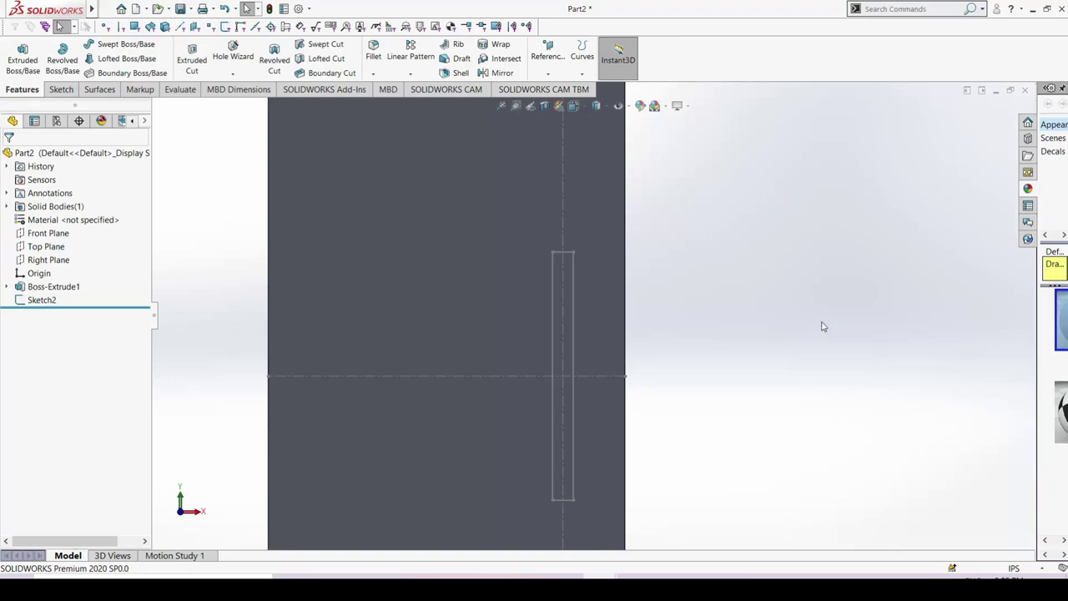
Step: Extrude the handle sketch into Boss-Extrude2 at the default 0.75in depth
click(21, 57)
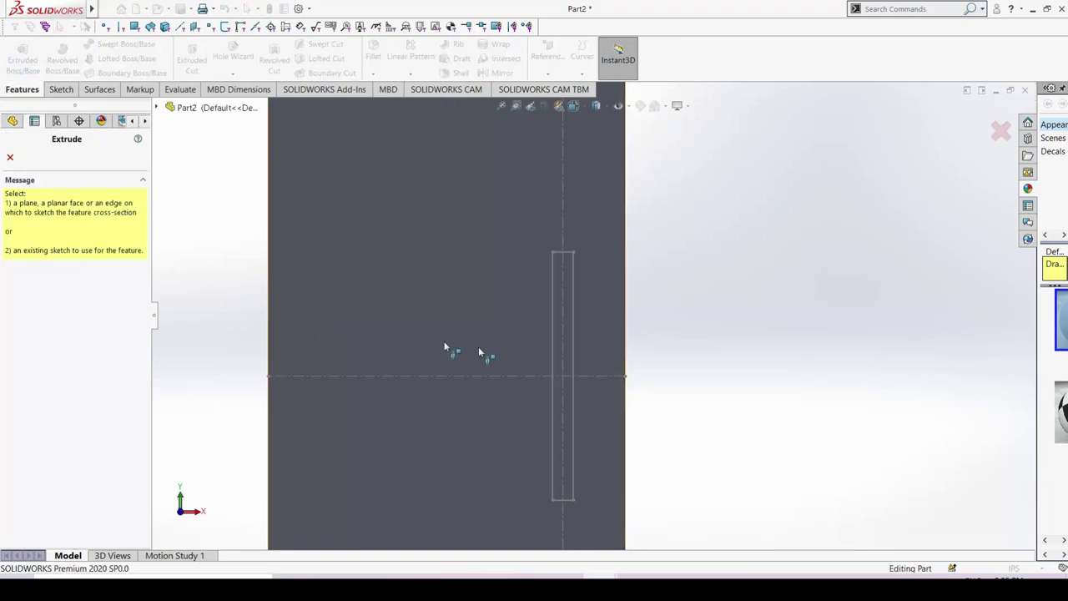
click(572, 361)
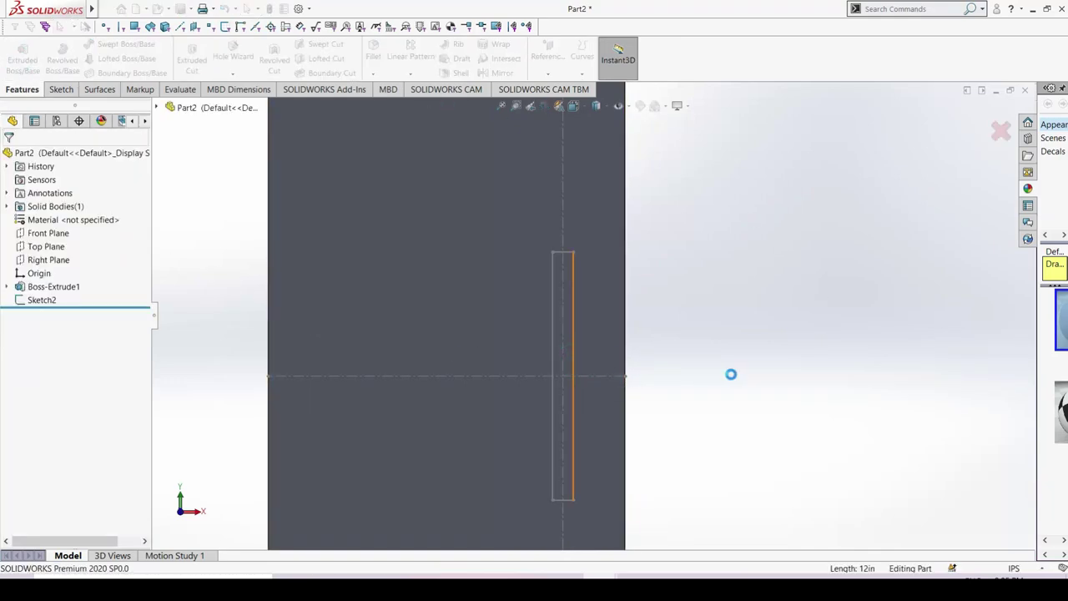
middle_drag(726, 385, 653, 405)
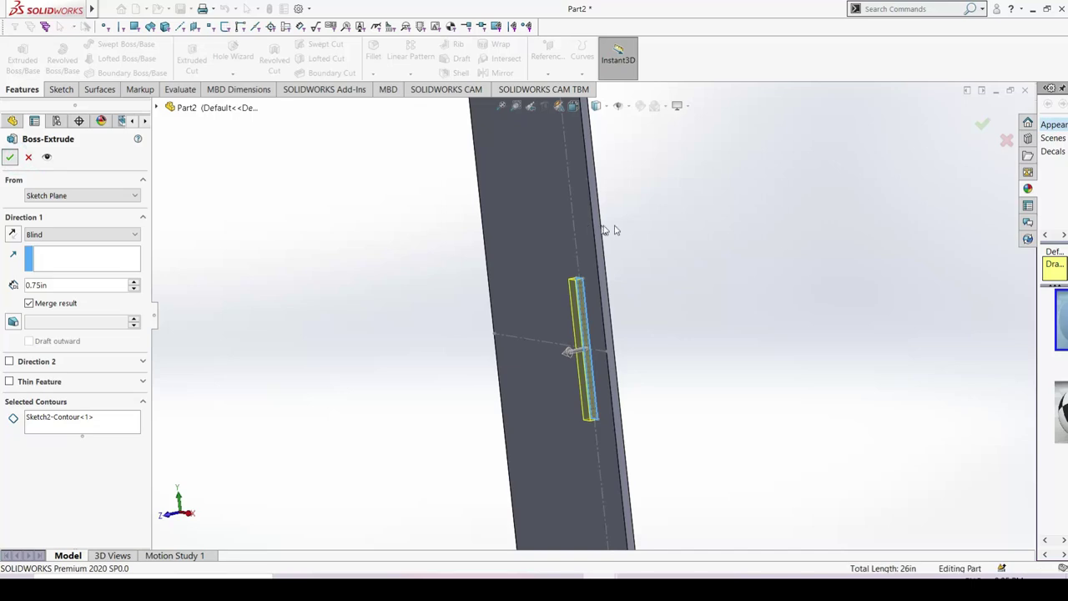
key(Return)
middle_drag(702, 317, 684, 319)
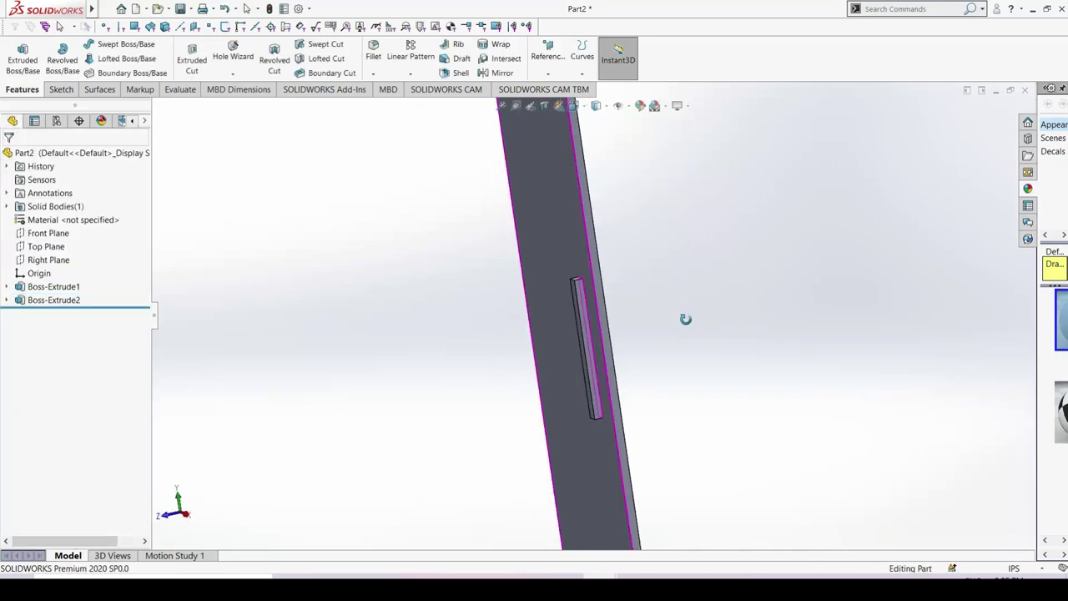
Step: Edit Boss-Extrude2 to change its depth to 1.25in
right_click(76, 304)
click(84, 269)
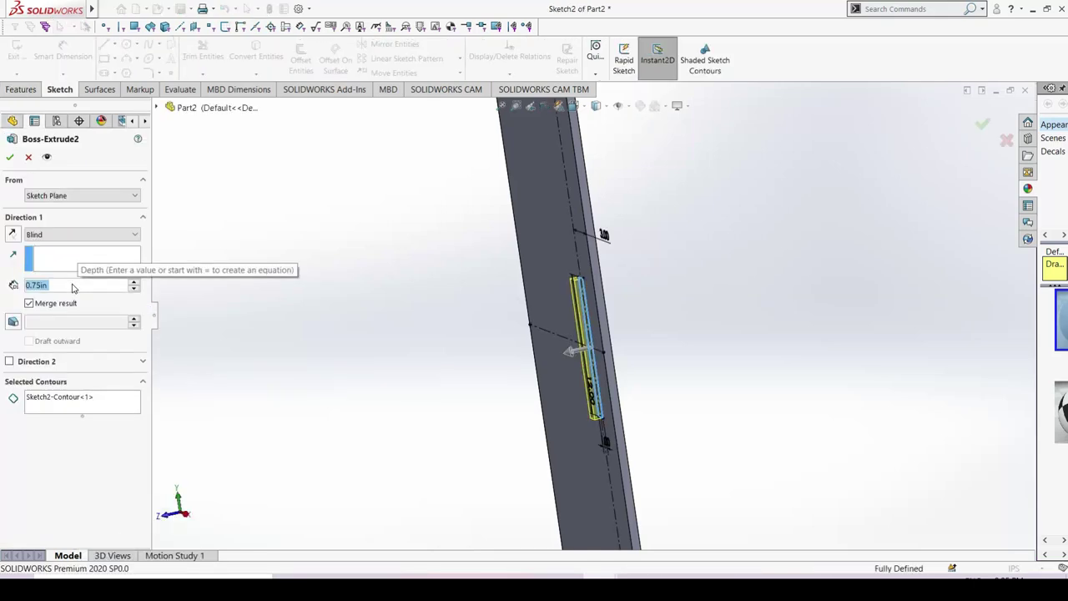
text(1.25)
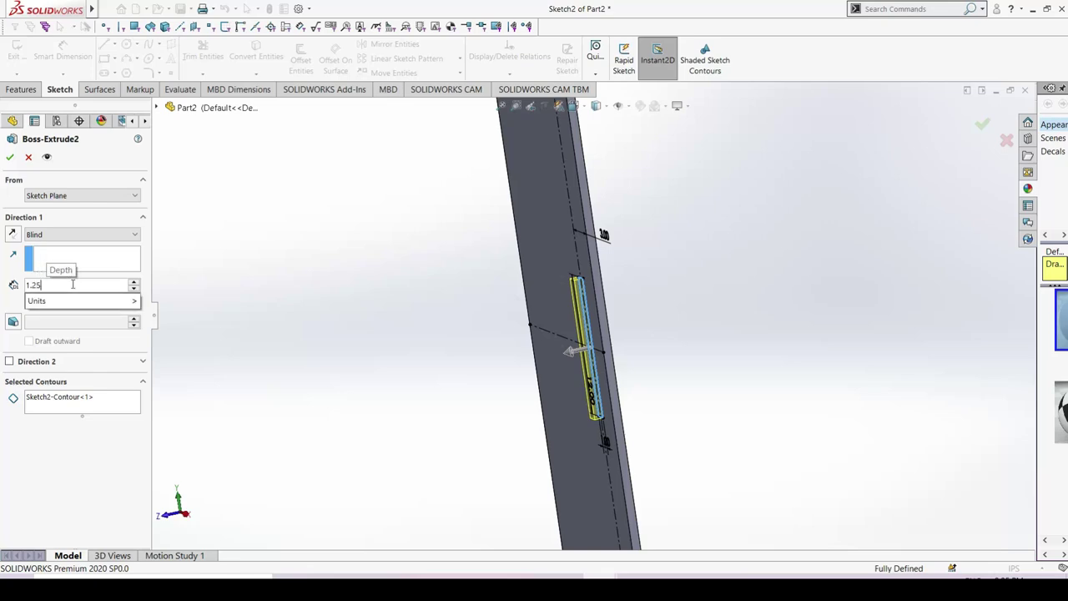
key(Return)
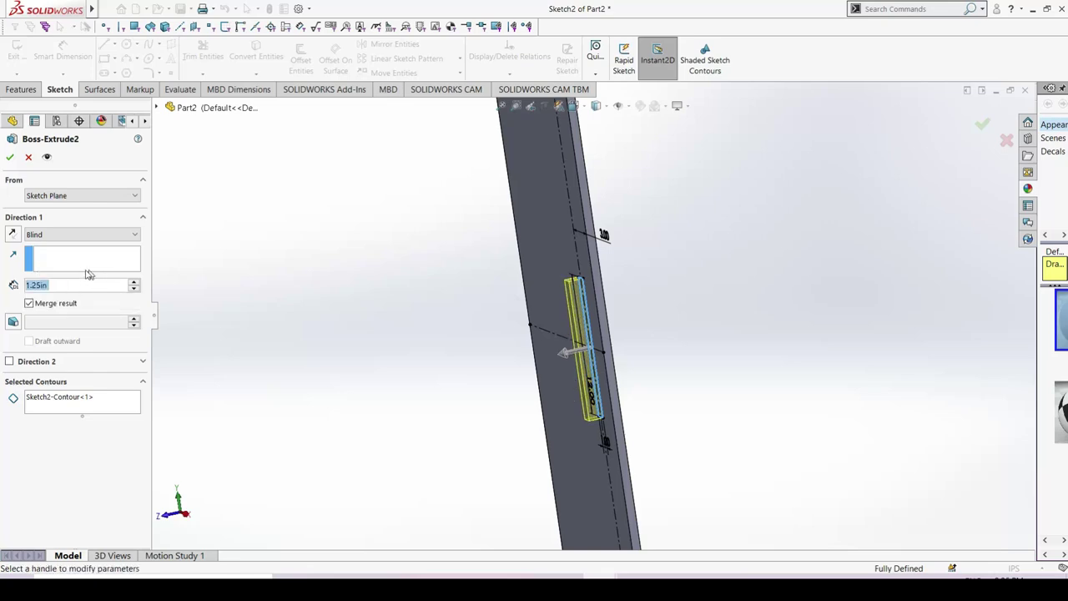
key(Return)
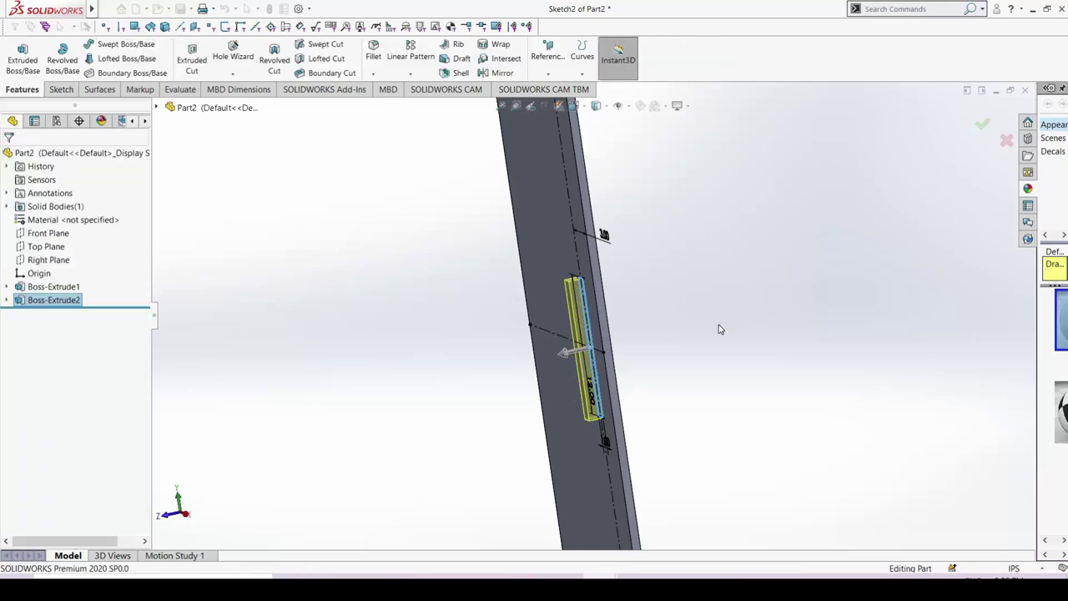
Step: Start a sketch on the handle face in Front view and draw a narrow rectangle
click(584, 366)
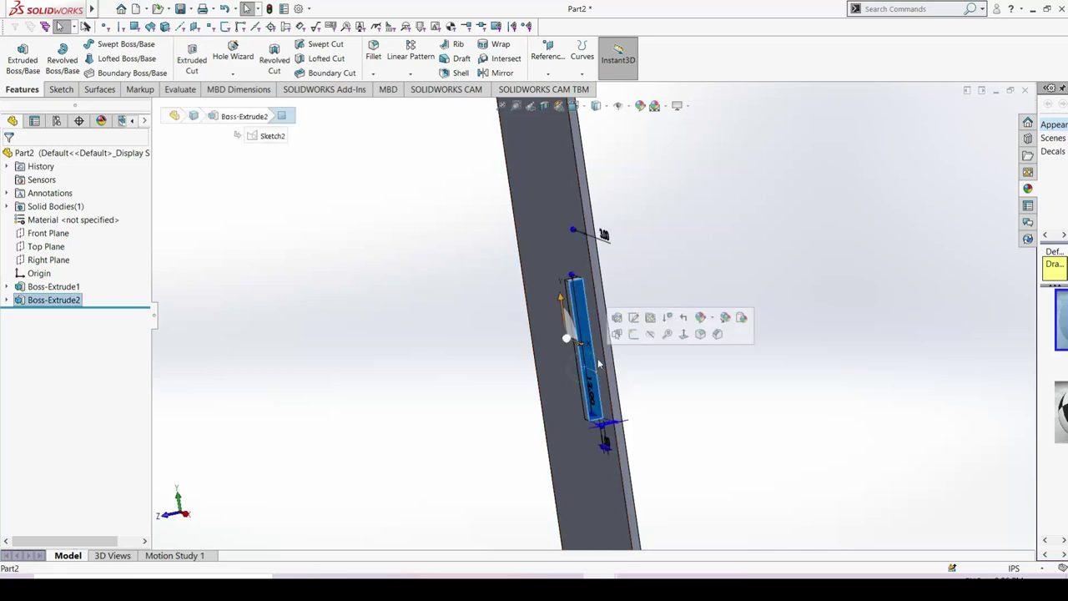
click(631, 336)
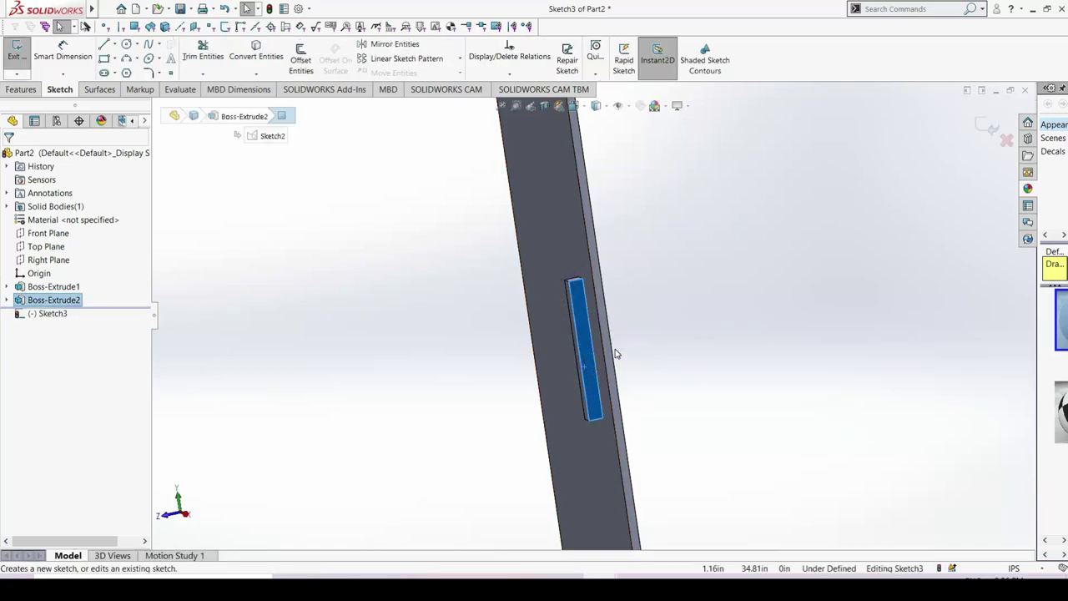
key(ctrl+1)
scroll(651, 288, down, 2)
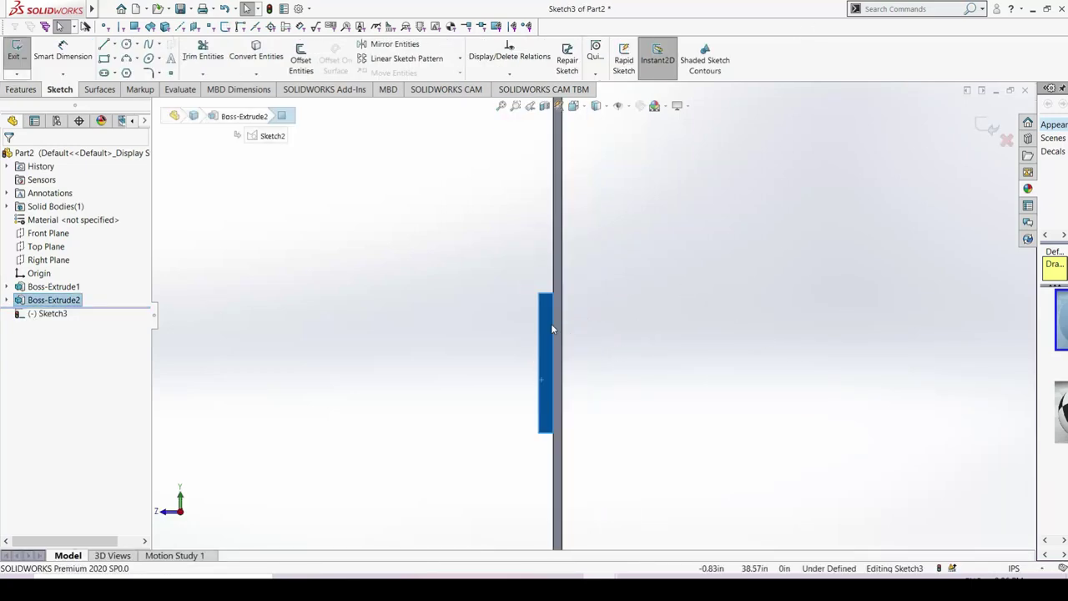
scroll(584, 316, down, 2)
click(447, 362)
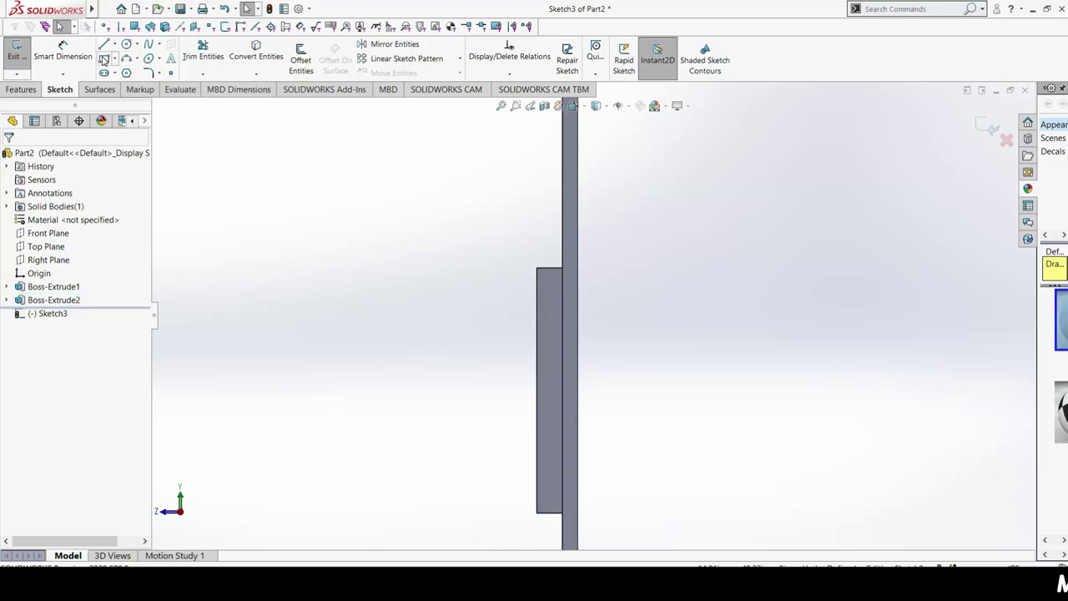
click(558, 294)
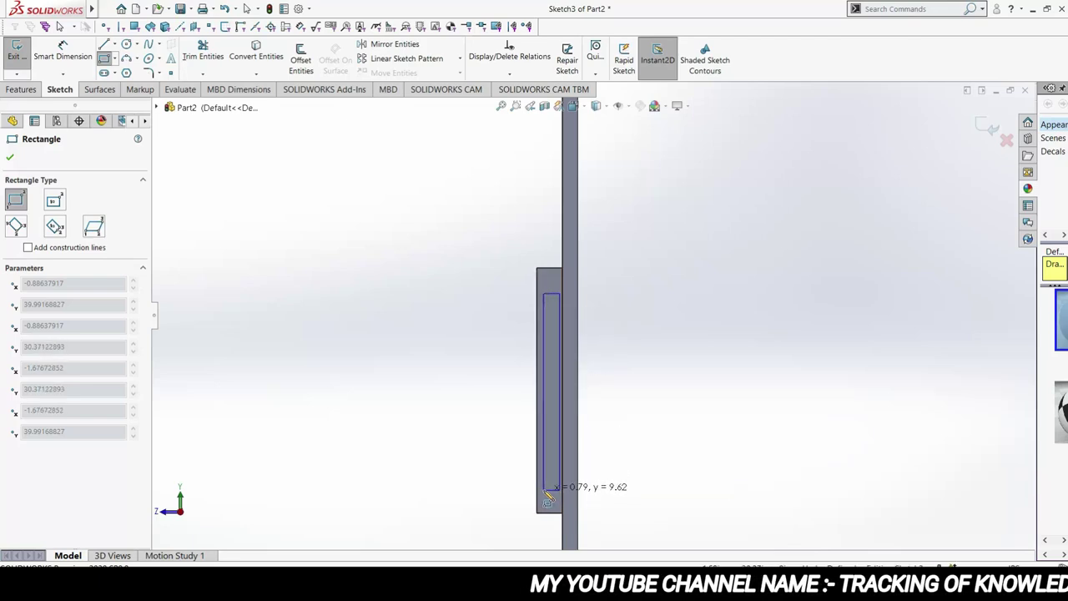
click(544, 491)
key(Escape)
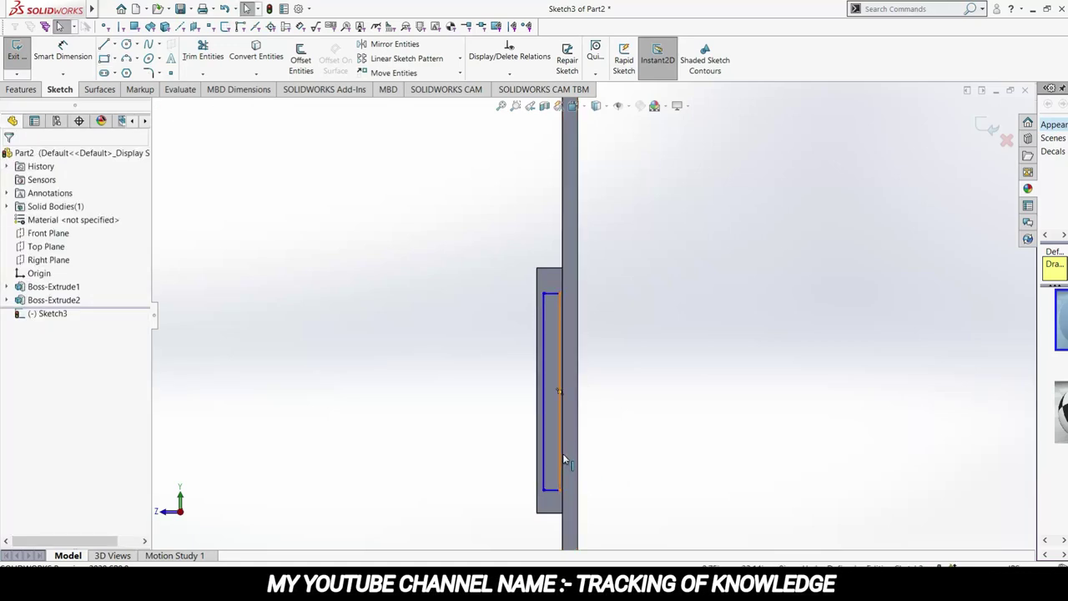
Step: Make the rectangle's right edge collinear with the door's front face edge
click(561, 459)
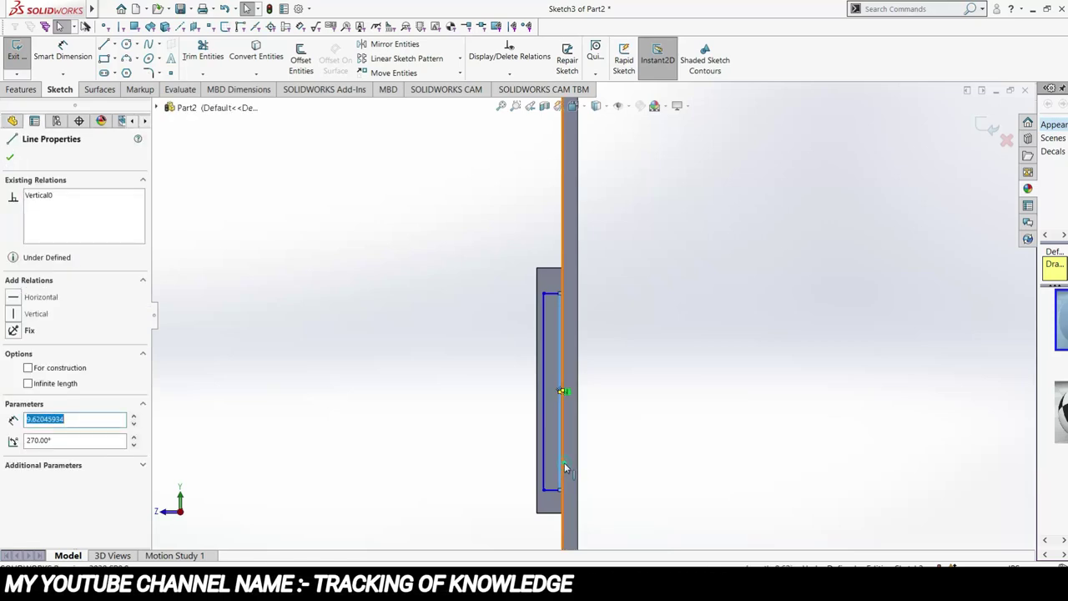
ctrl+click(563, 462)
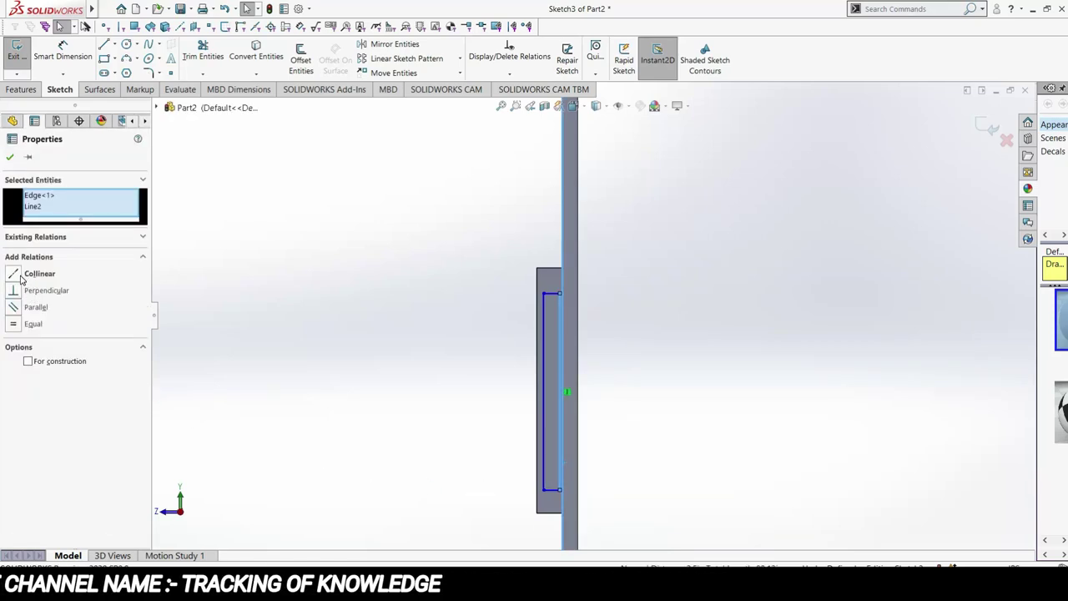
click(17, 274)
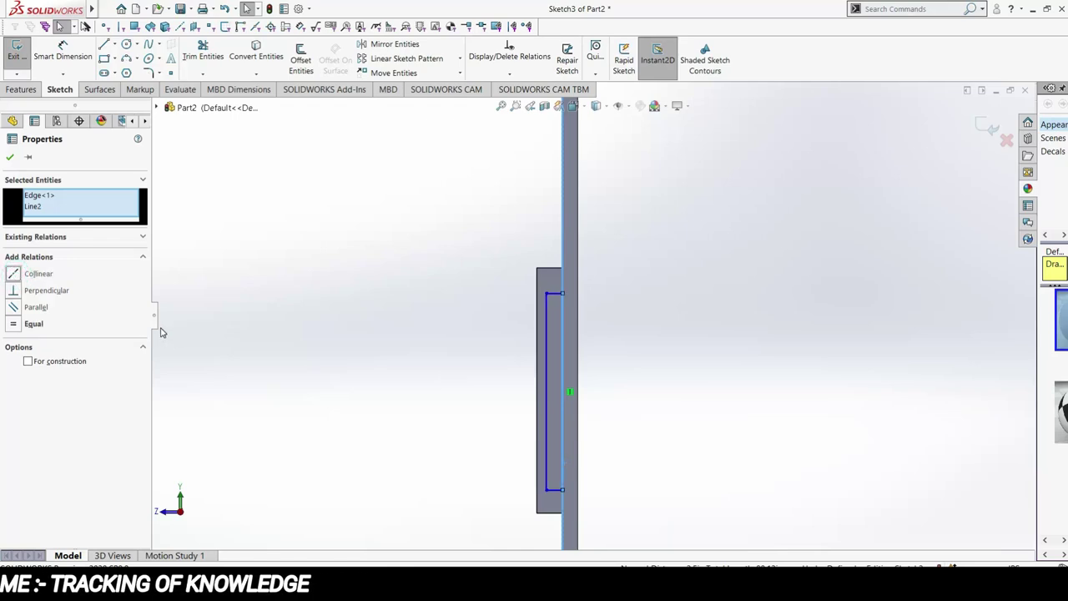
click(447, 329)
middle_drag(644, 379, 607, 384)
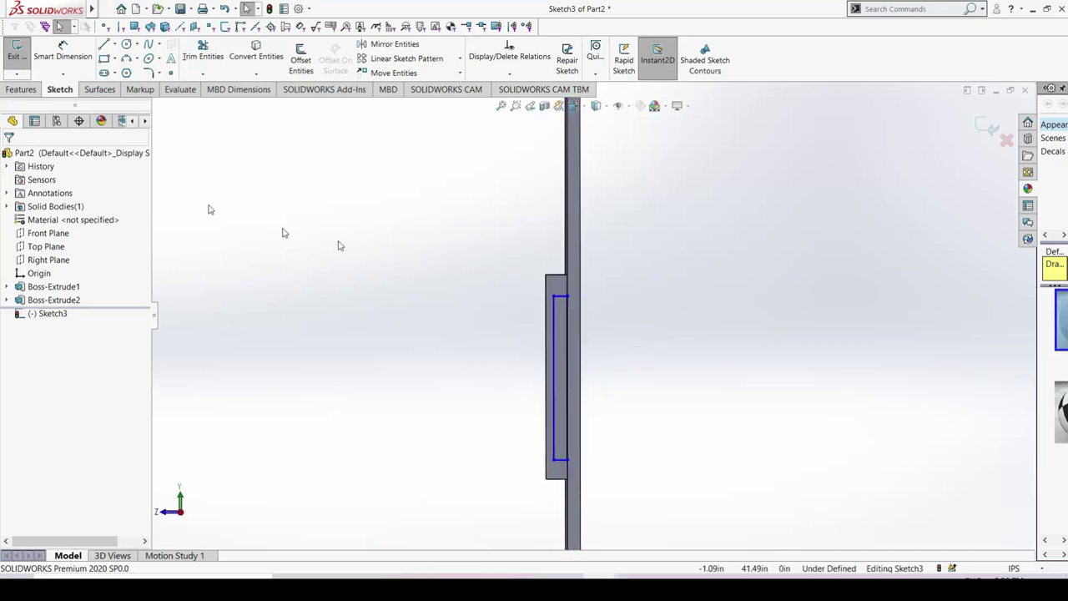
Step: Dimension the recess rectangle 1.00 in from the handle's top and bottom ends
click(563, 297)
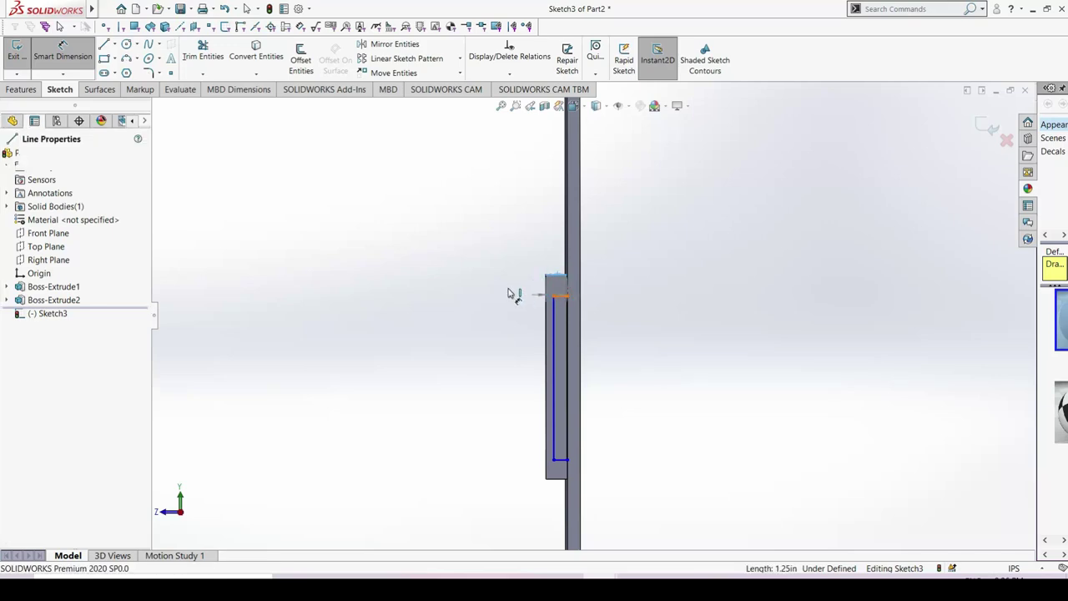
click(507, 259)
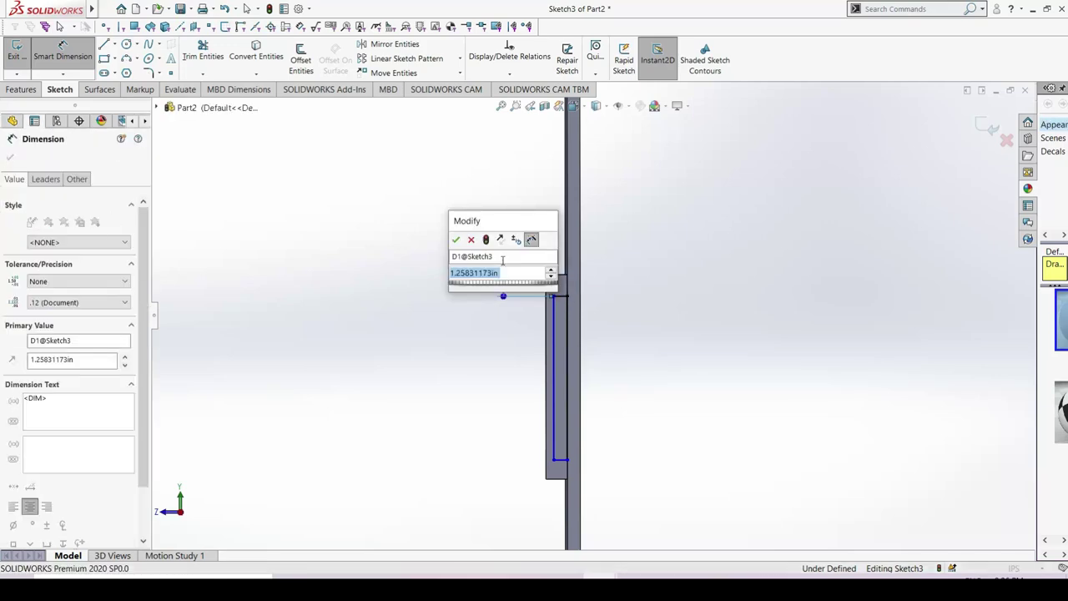
key(Escape)
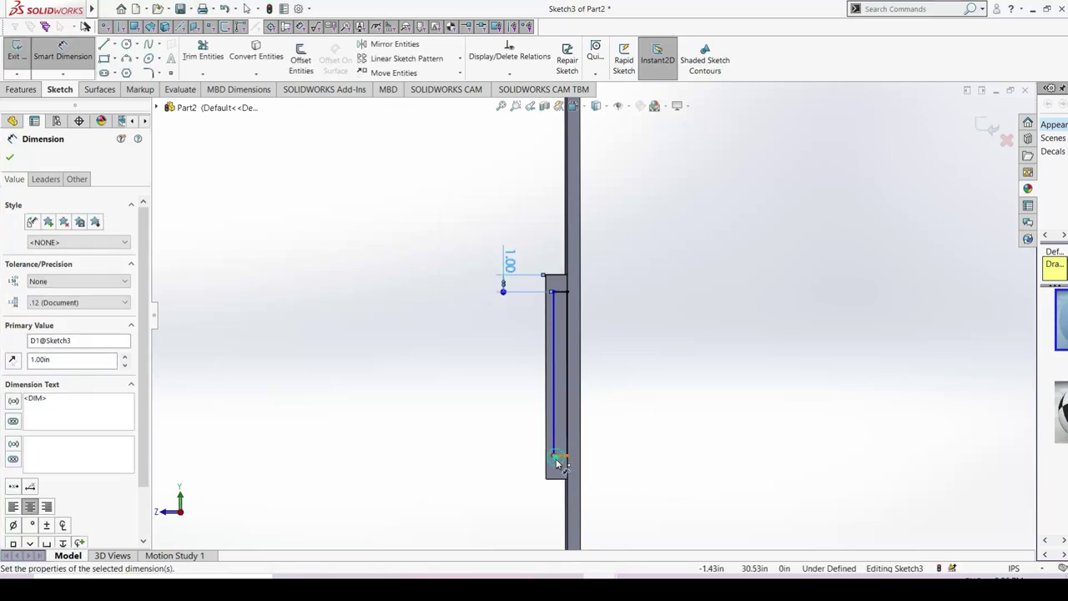
click(555, 455)
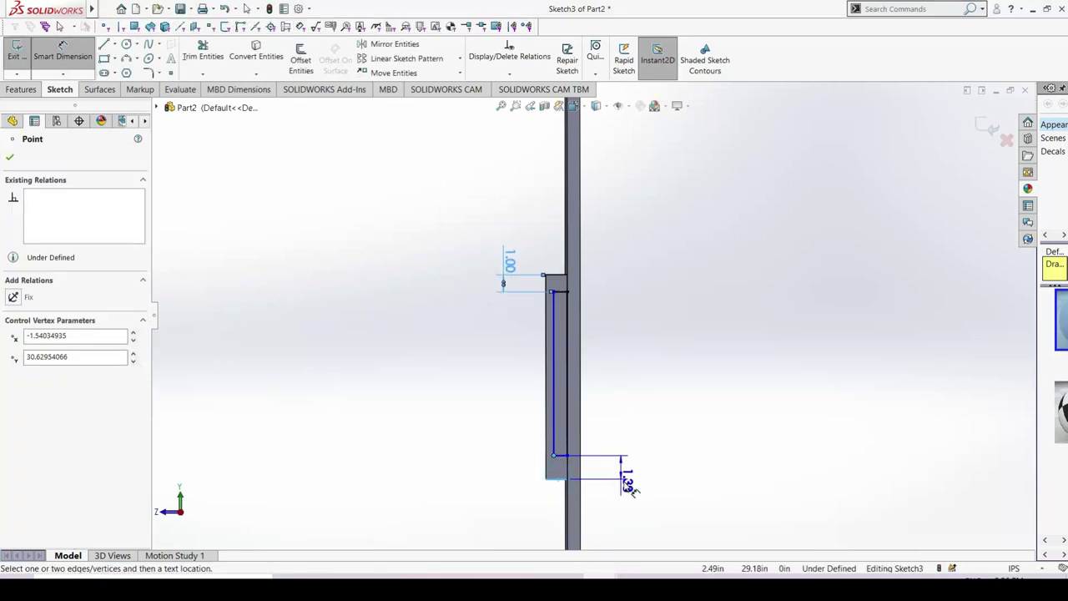
click(630, 488)
text(1)
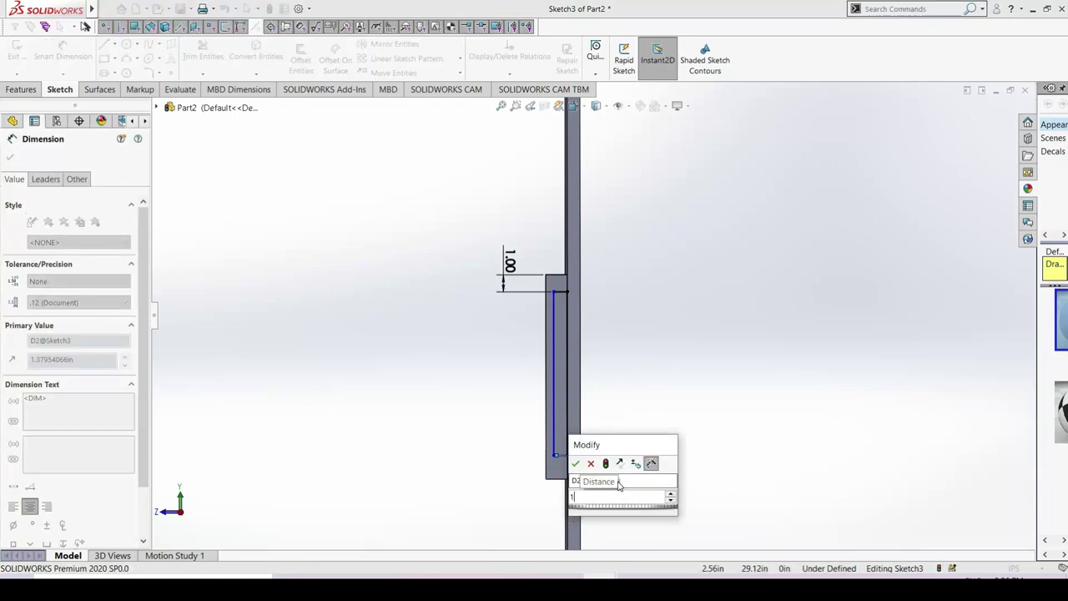
key(Return)
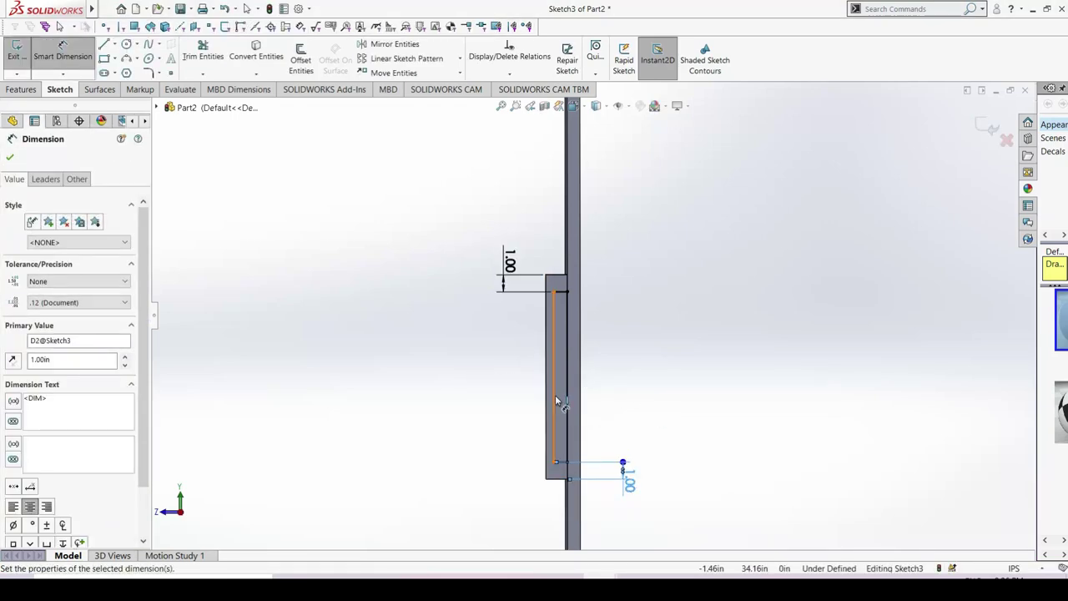
Step: Set the recess width to 0.25 in and exit the sketch
click(555, 401)
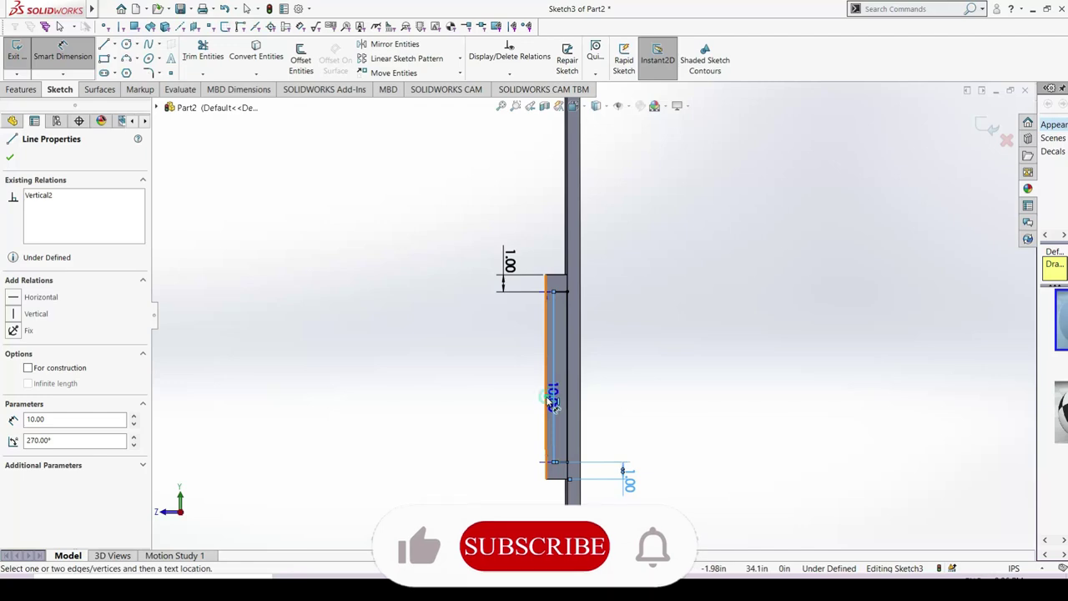
click(504, 415)
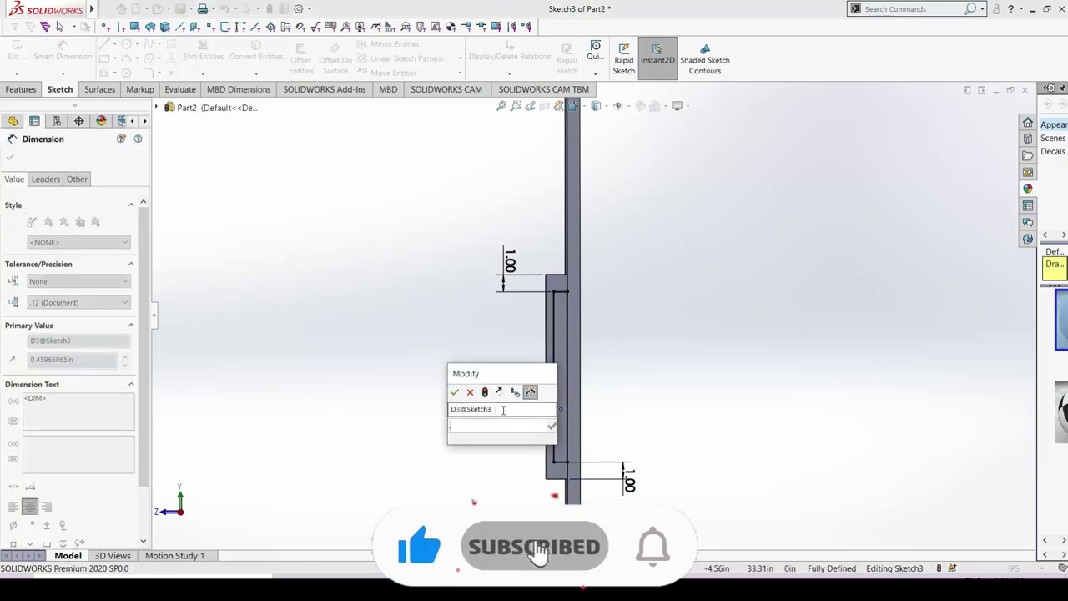
text(25)
key(Return)
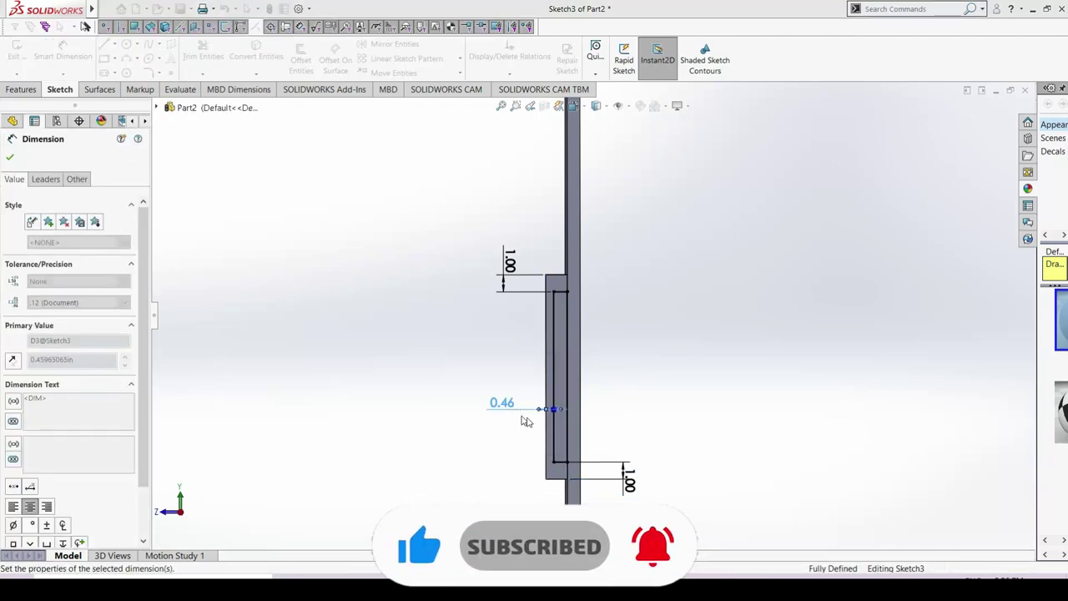
click(963, 140)
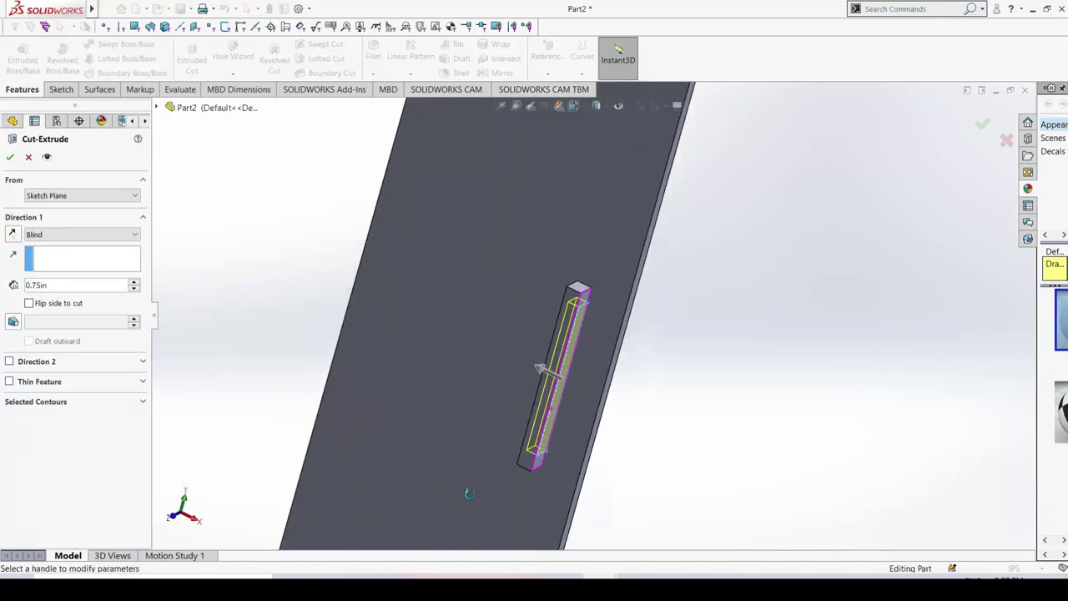
Step: Cut the recess 2.39 in deep through the handle as Cut-Extrude1
drag(538, 377, 513, 357)
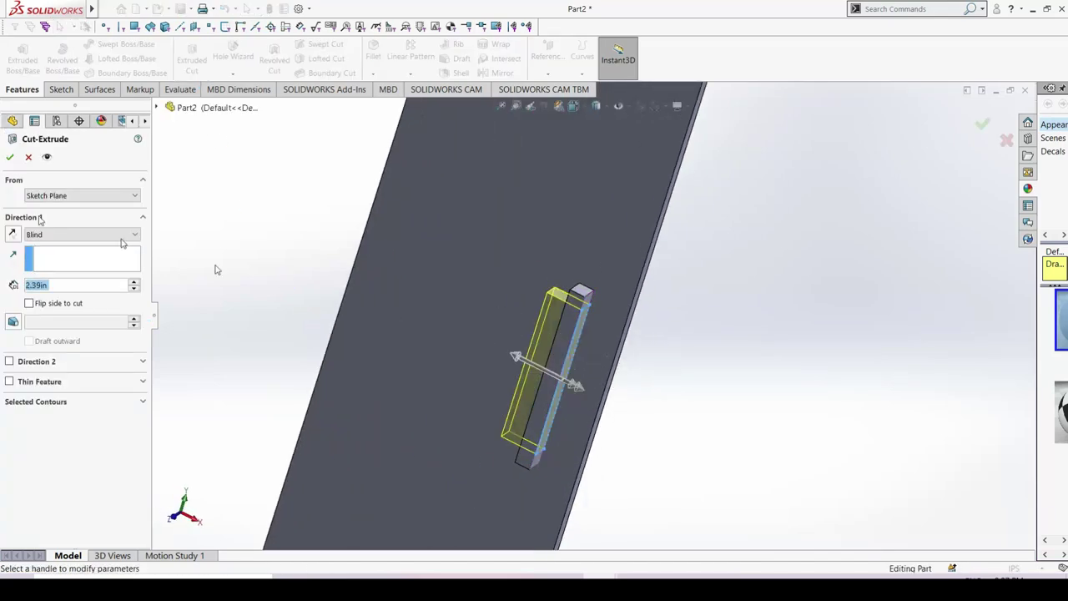
click(9, 159)
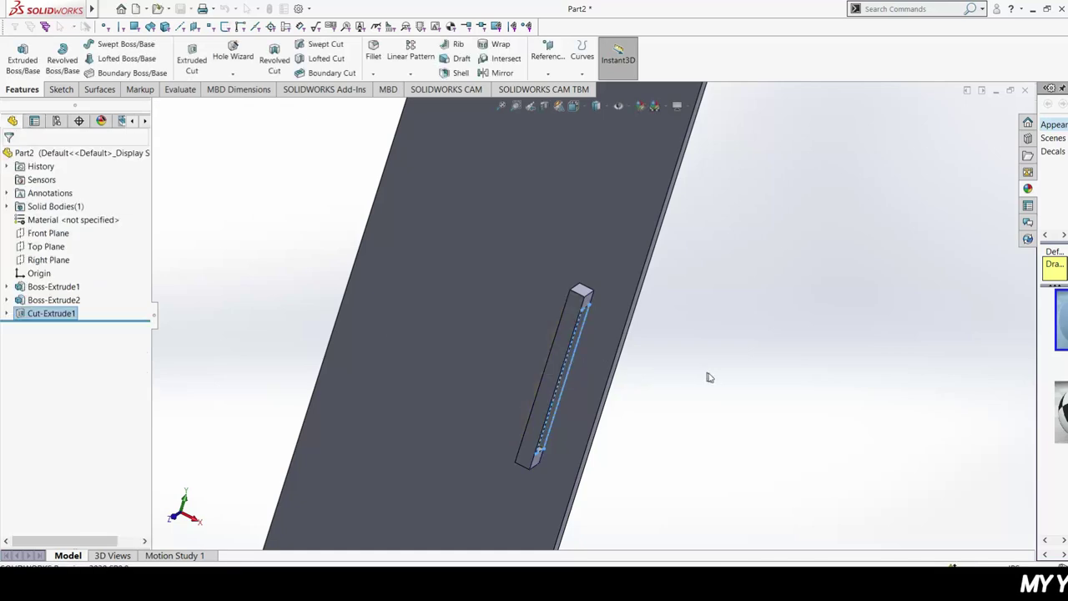
click(829, 376)
mouse_move(829, 377)
middle_down()
mouse_move(834, 365)
mouse_move(811, 347)
mouse_move(839, 342)
middle_up()
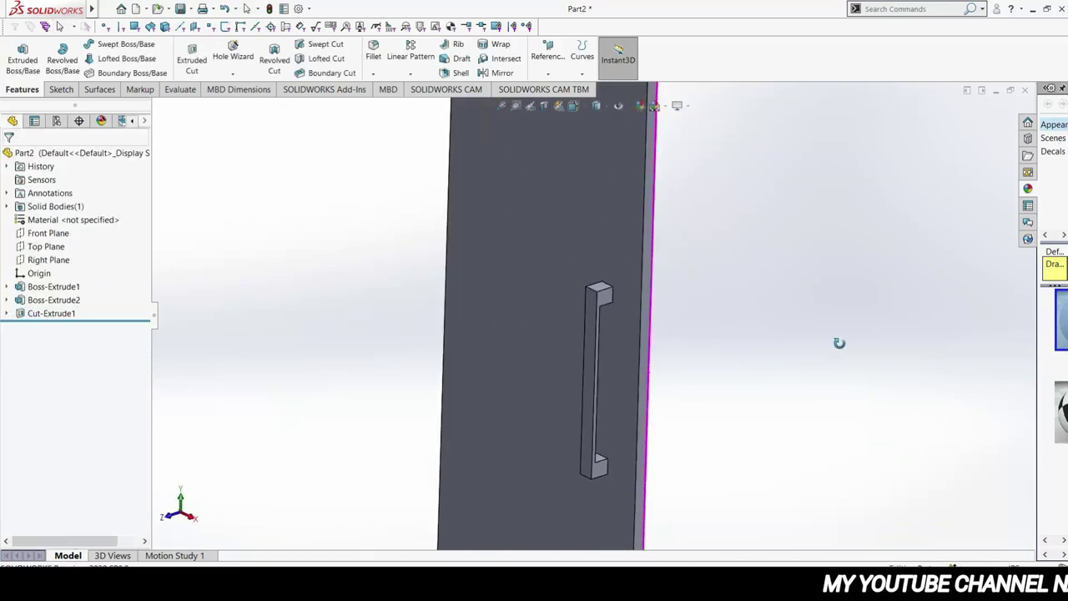
Step: Start the Fillet command from the Features tab
click(371, 74)
click(371, 75)
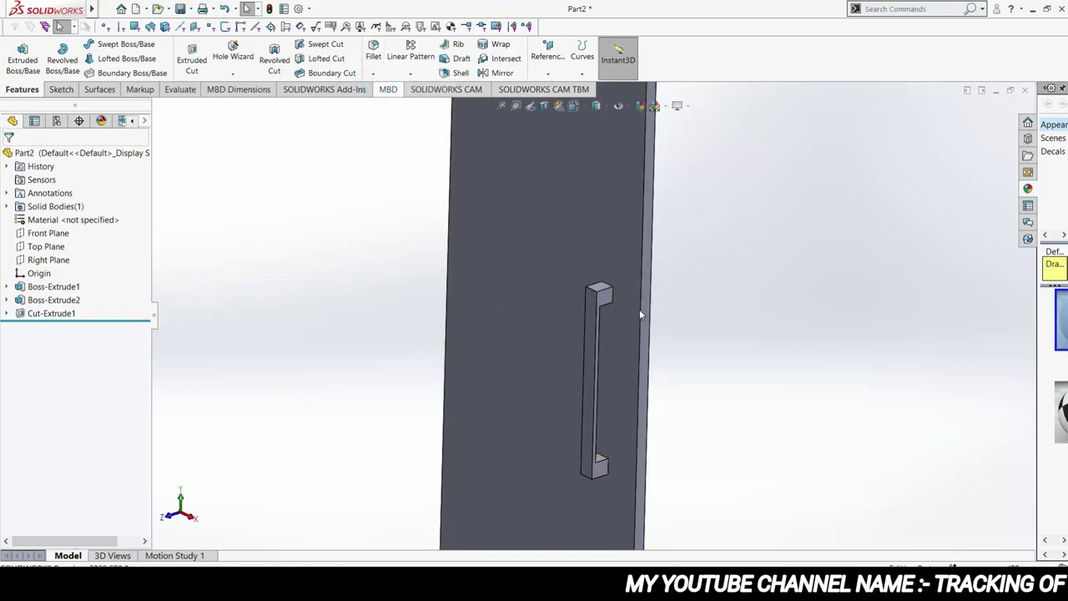
scroll(588, 282, down, 3)
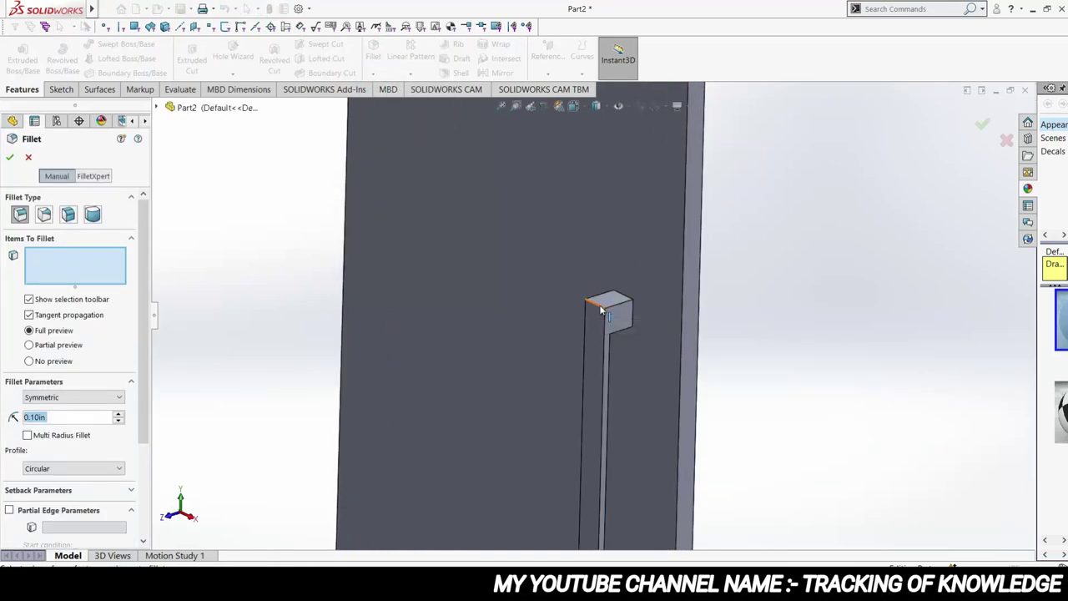
Step: Fillet the handle's top and bottom inner edges with a 1.30in radius
click(598, 309)
scroll(576, 438, up, 2)
scroll(588, 461, down, 2)
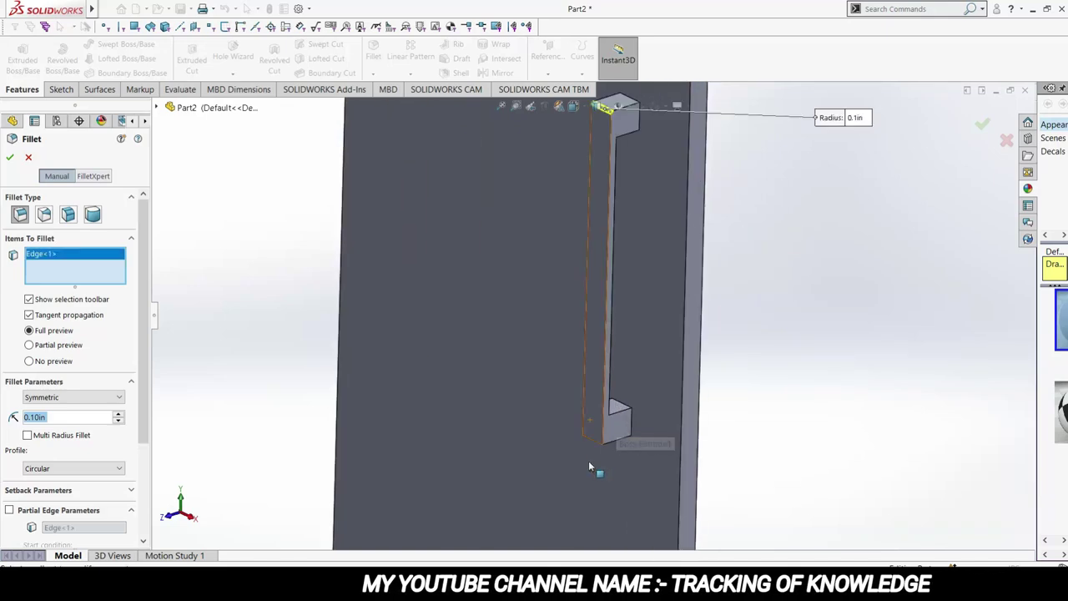
click(593, 443)
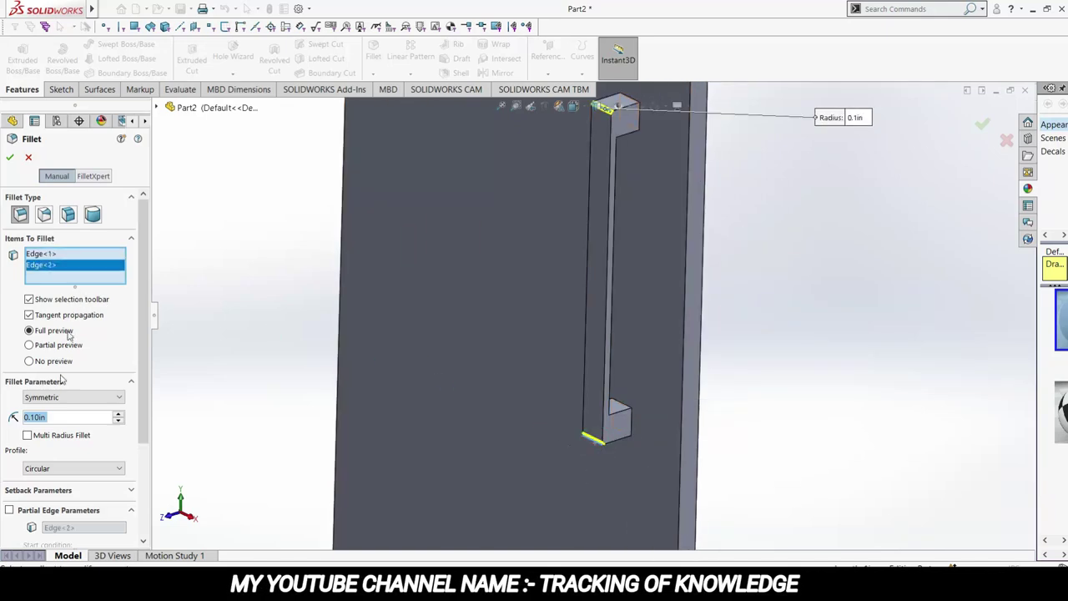
click(119, 413)
click(118, 413)
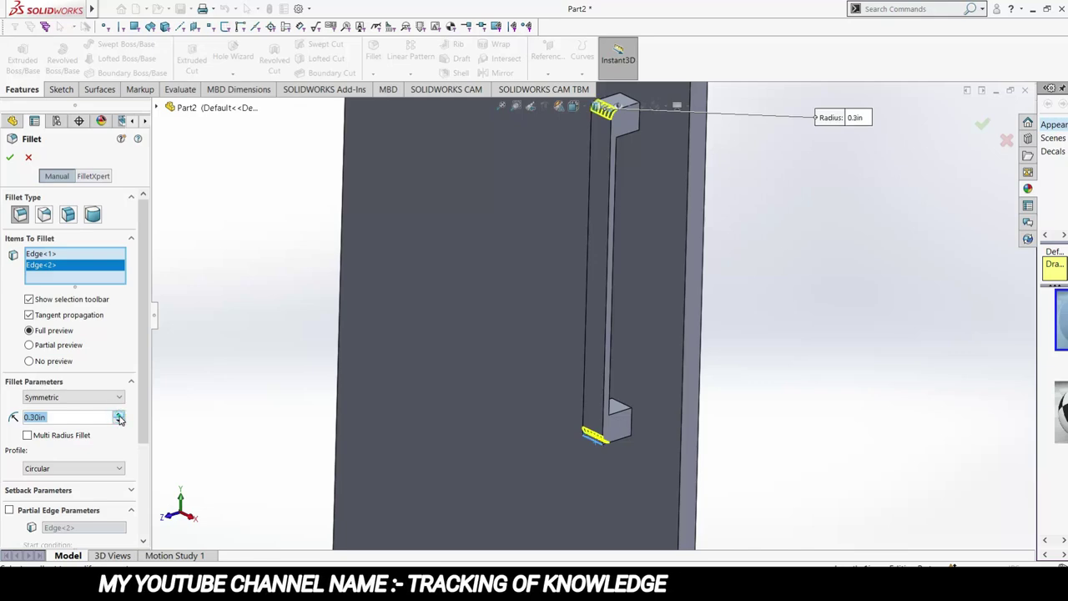
click(119, 414)
click(118, 413)
click(119, 414)
click(119, 414)
click(119, 413)
click(118, 414)
click(118, 414)
click(119, 414)
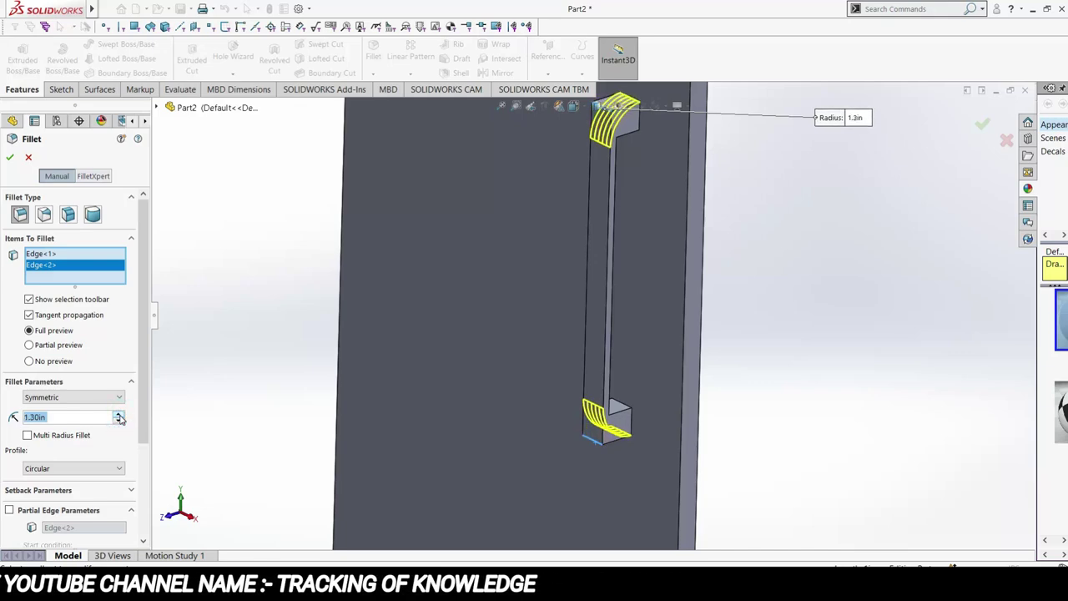
click(118, 413)
click(117, 422)
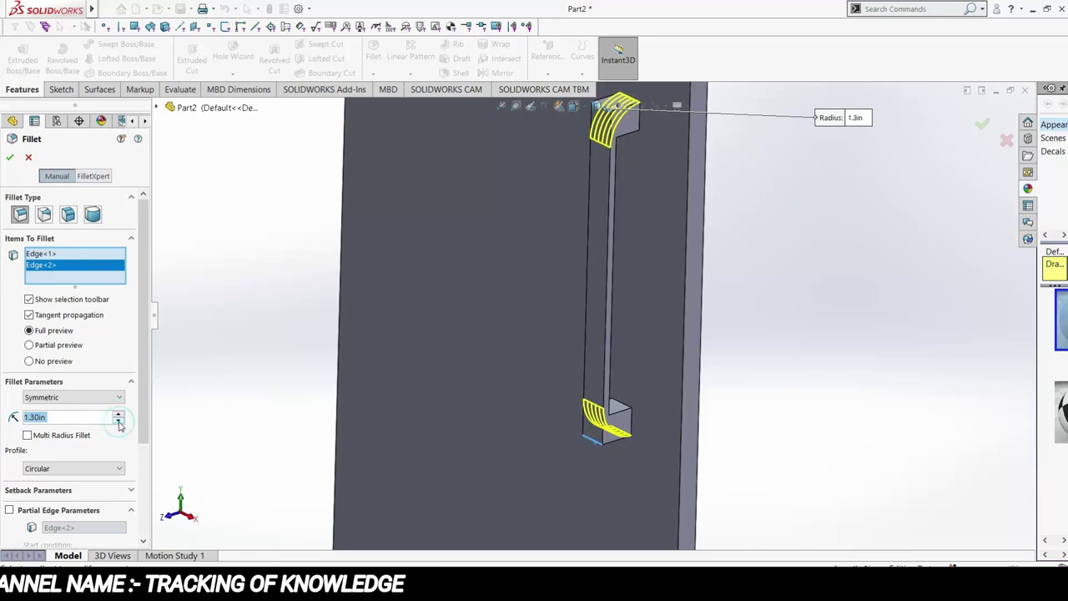
click(10, 159)
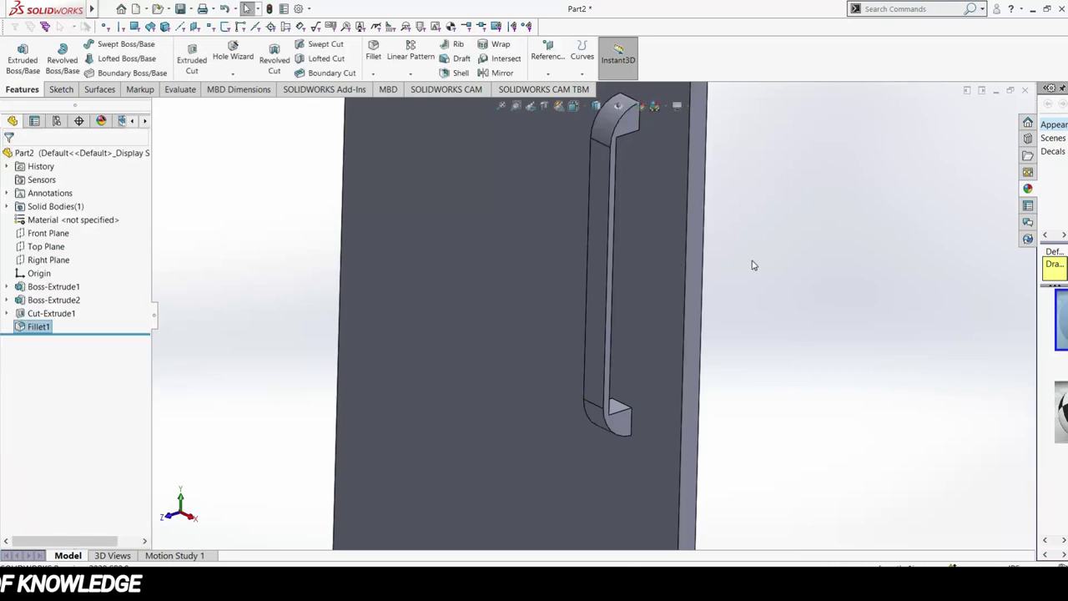
Step: Pick the door panel faces to recolour through the Appearances flyout
mouse_move(816, 271)
middle_down()
mouse_move(798, 286)
mouse_move(803, 274)
middle_up()
scroll(793, 281, up, 4)
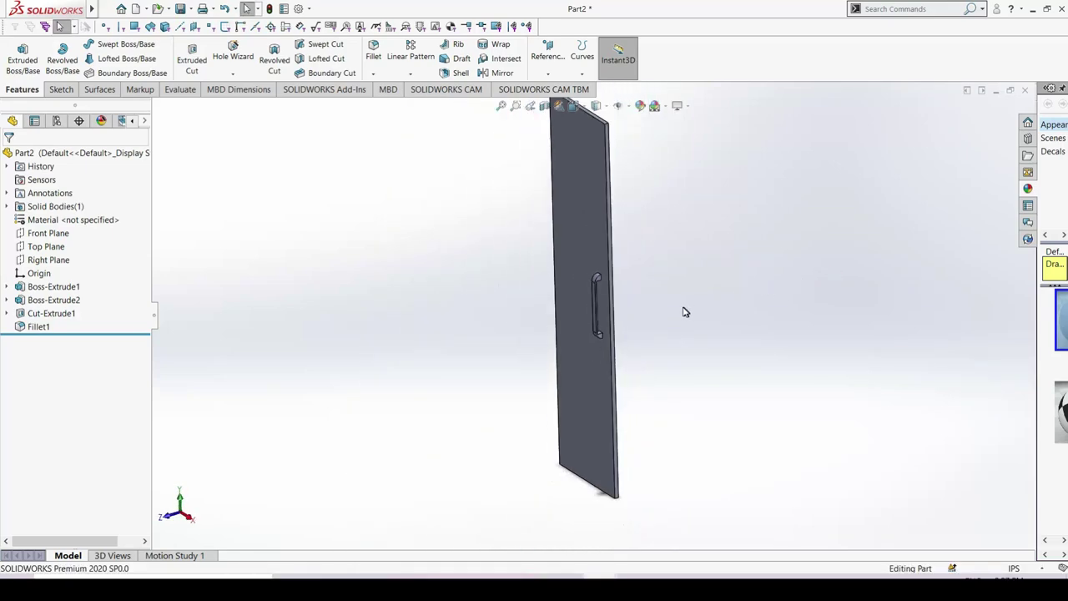
mouse_move(684, 312)
middle_down()
mouse_move(732, 289)
mouse_move(679, 278)
mouse_move(732, 278)
mouse_move(678, 266)
middle_up()
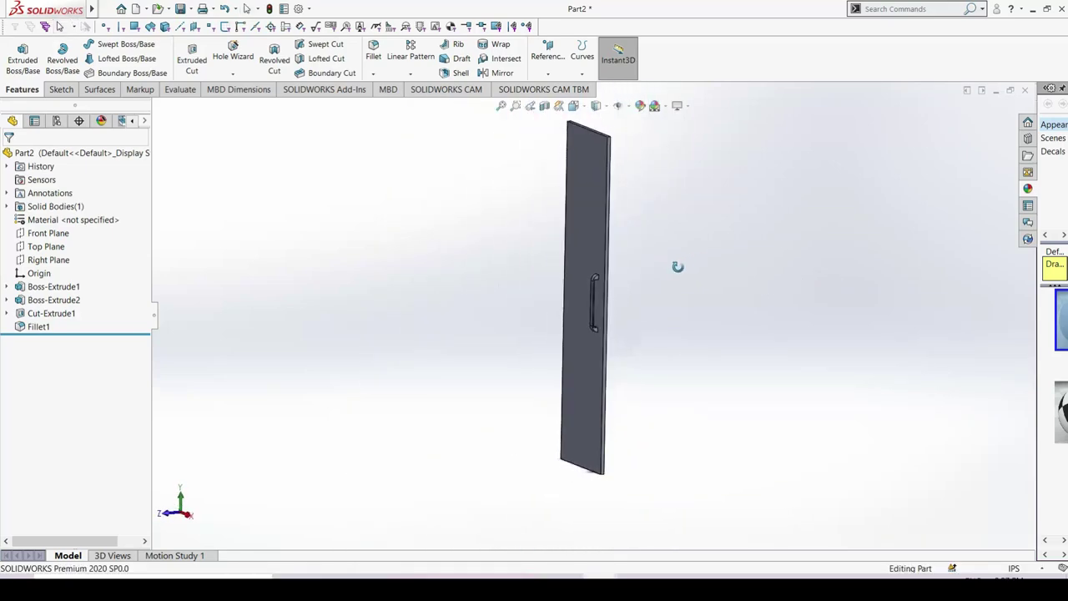
click(589, 230)
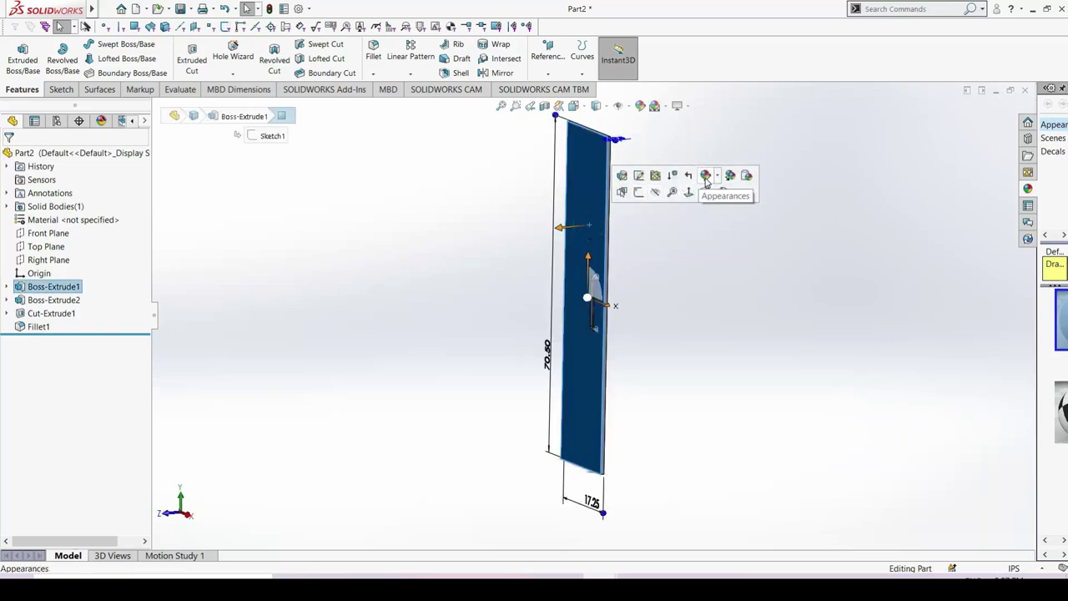
click(717, 177)
click(713, 200)
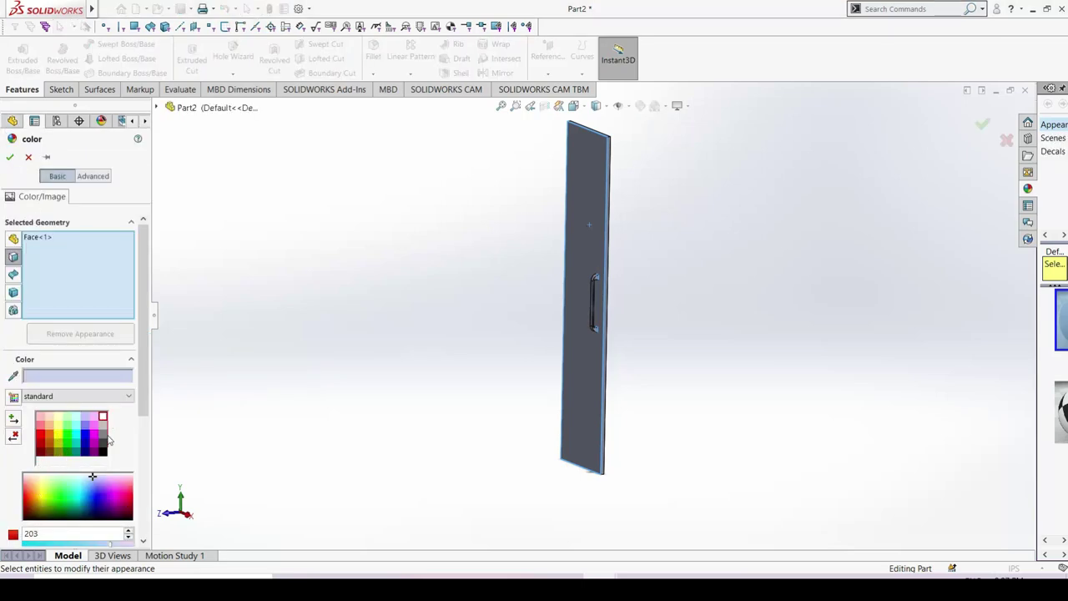
click(586, 380)
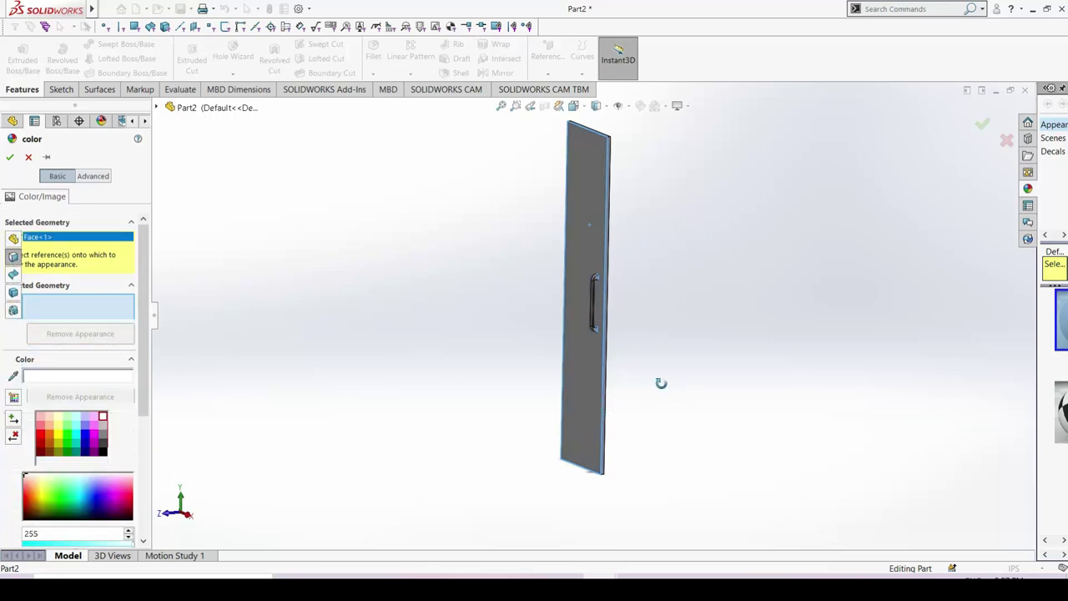
click(605, 392)
middle_drag(634, 383, 607, 392)
click(605, 385)
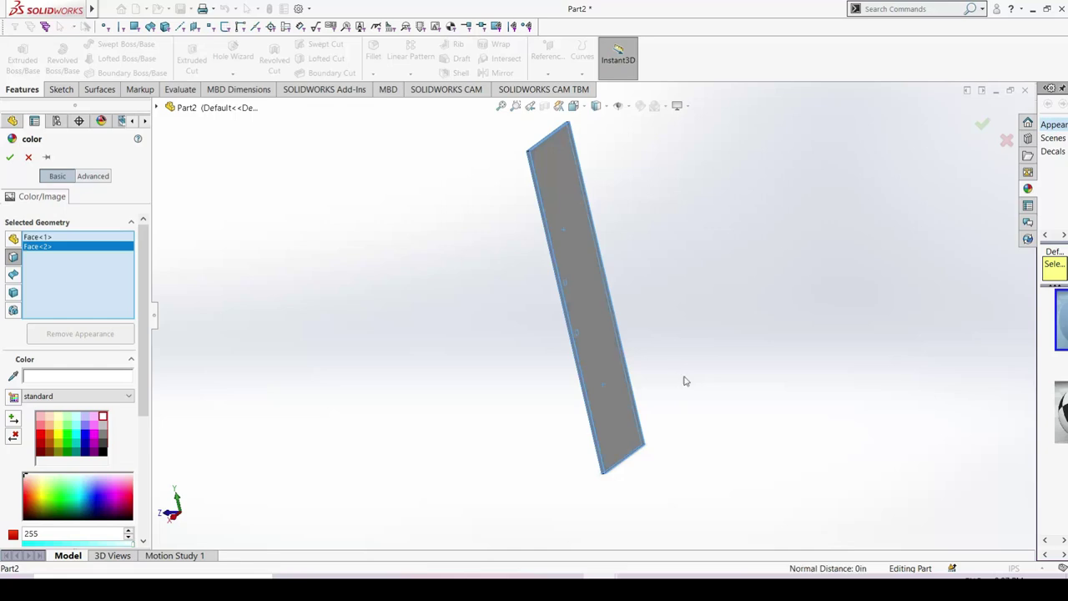
middle_drag(684, 382, 812, 322)
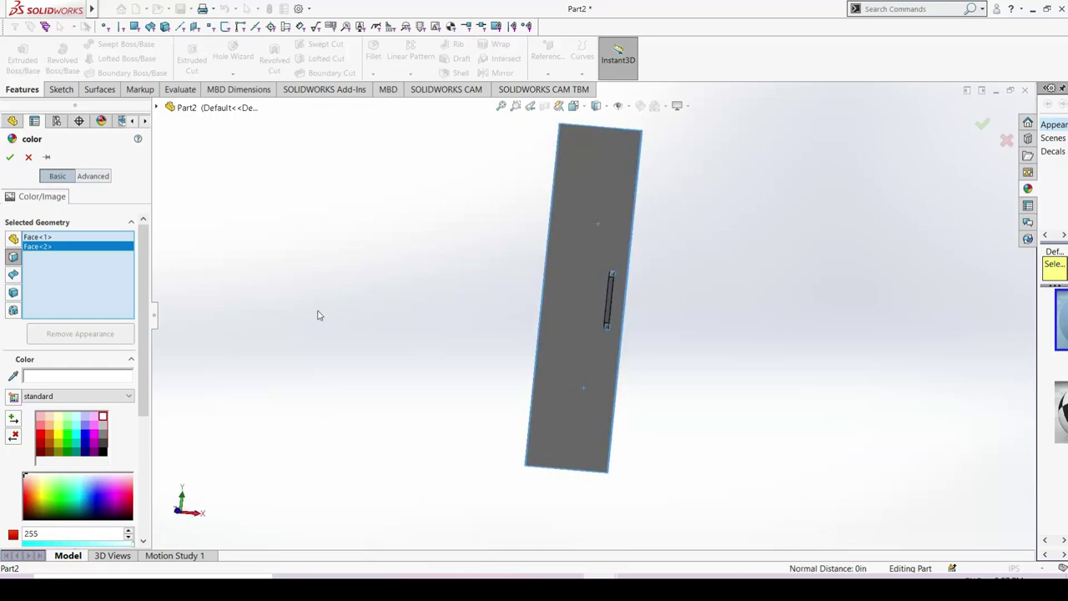
middle_drag(317, 316, 243, 276)
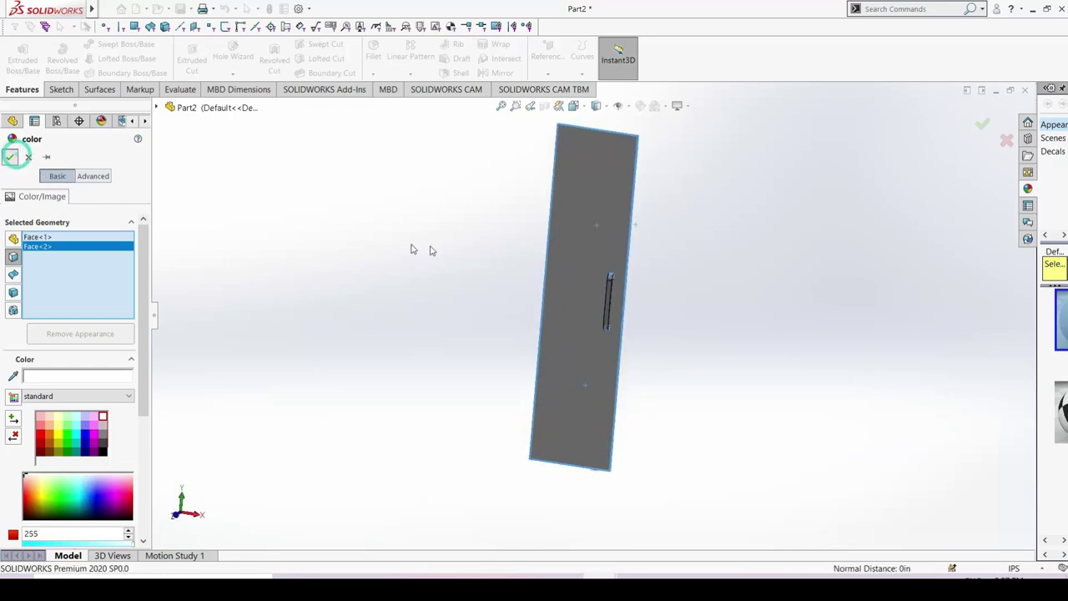
scroll(663, 310, down, 3)
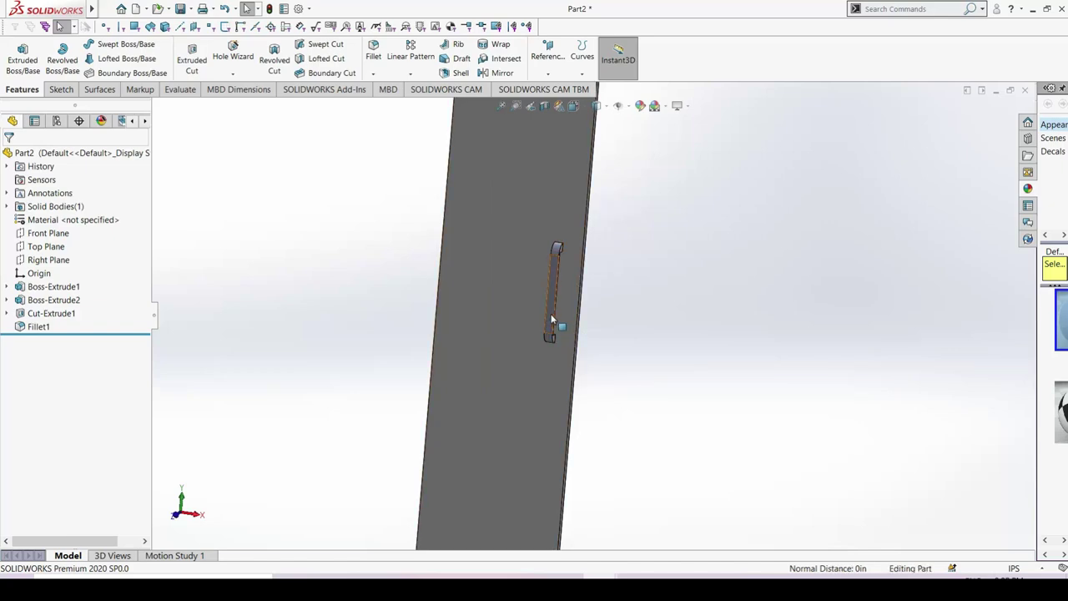
Step: Colour the handle brown, switch to Front view, and bring up Save As
right_click(550, 316)
mouse_move(645, 279)
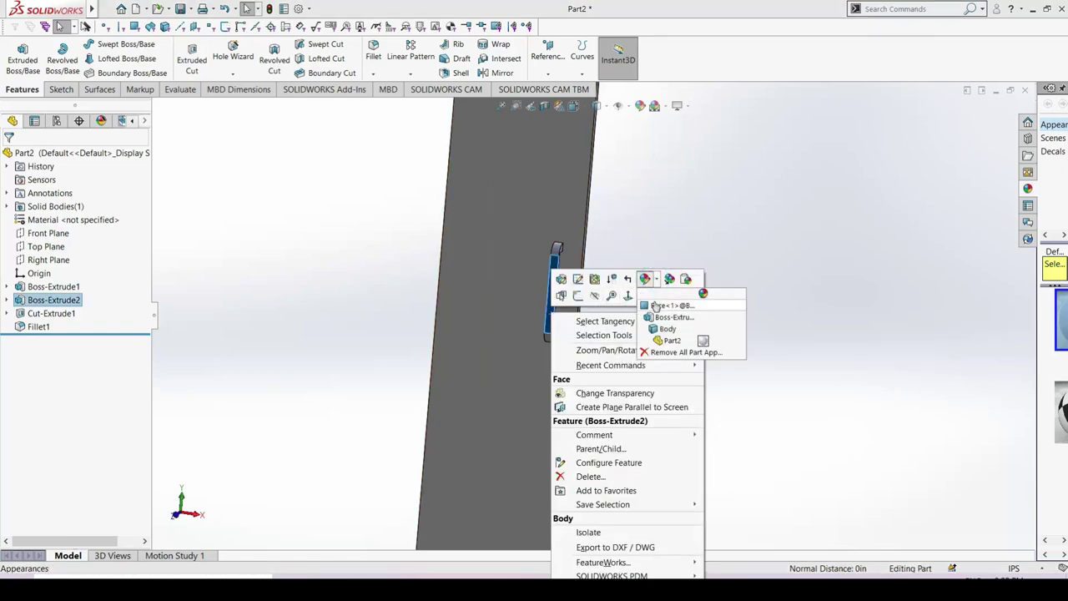
click(655, 306)
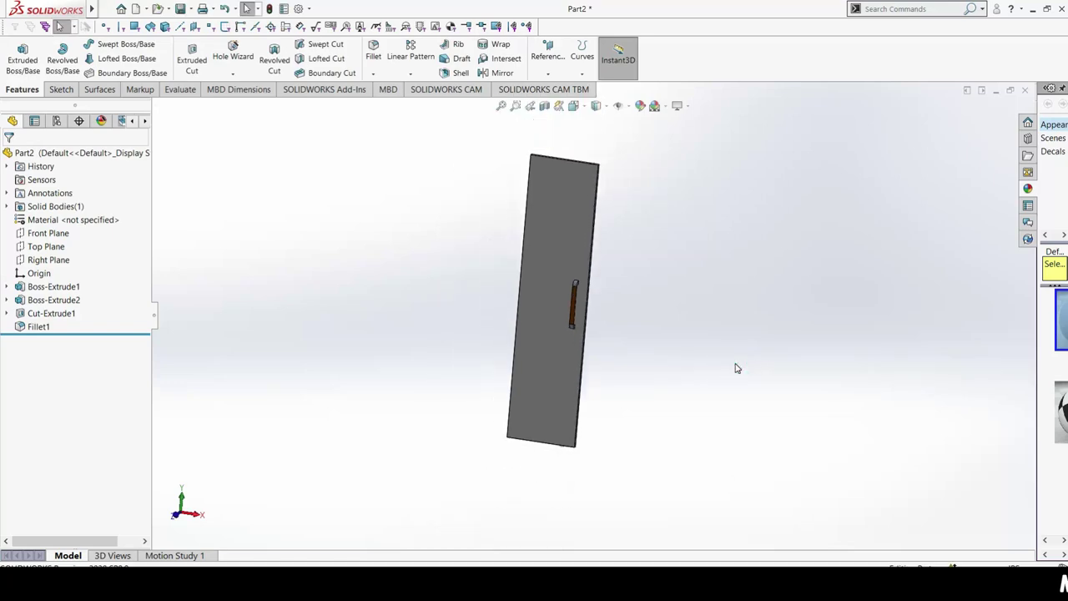
key(ctrl+1)
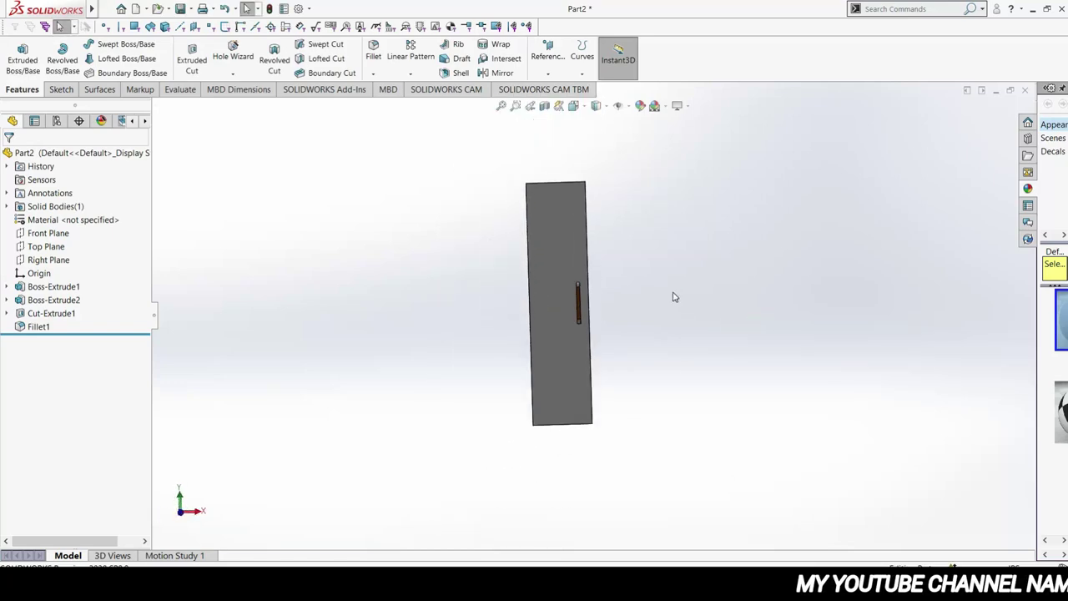
key(ctrl+s)
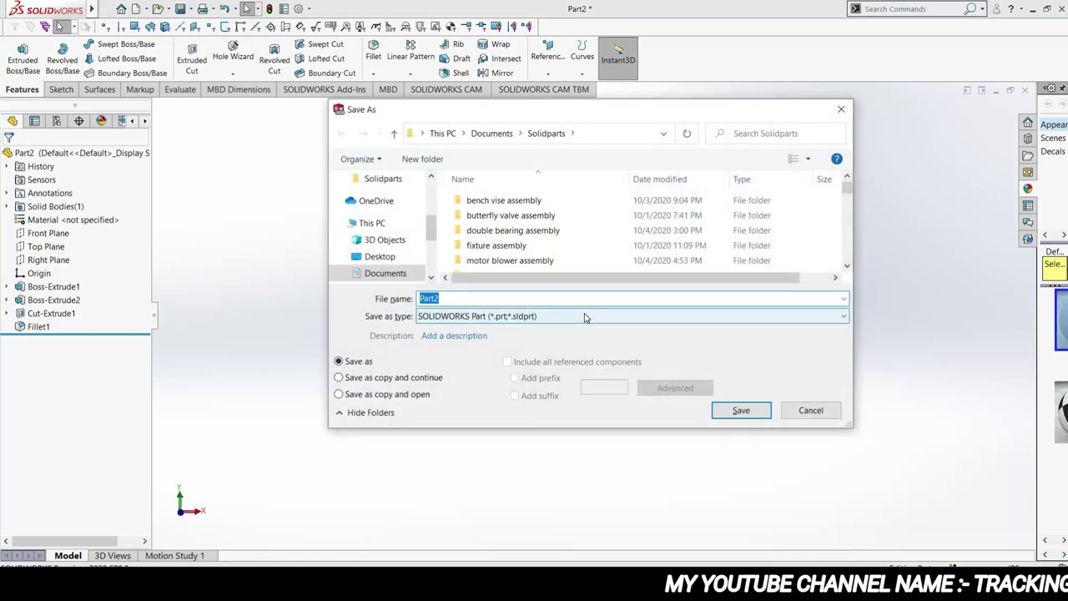
Step: Save the door part with the file name 'almirah part 2'
text(am)
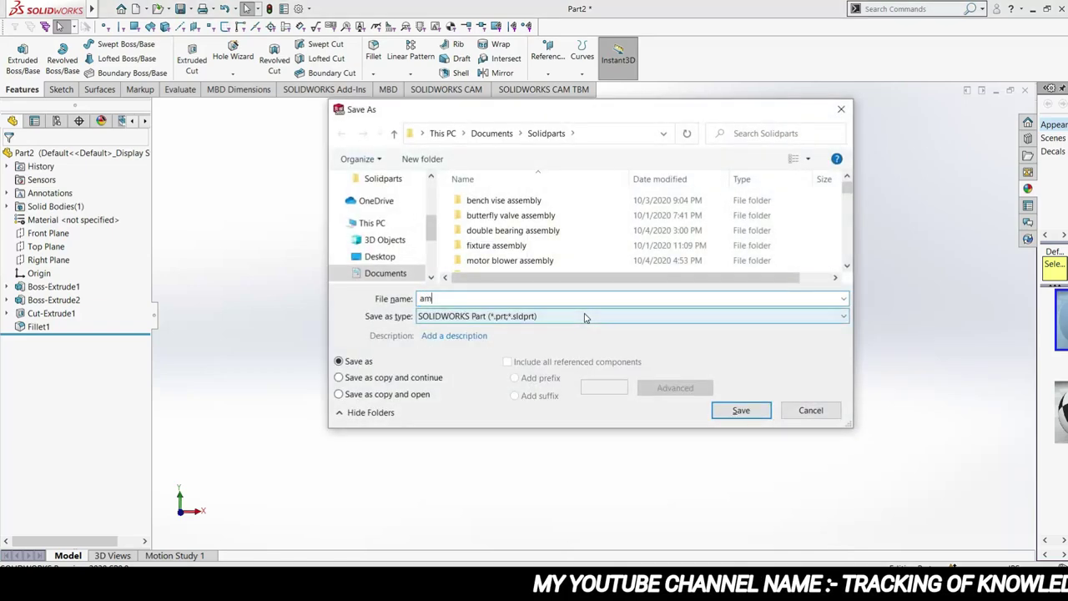
key(BackSpace)
text(lmir)
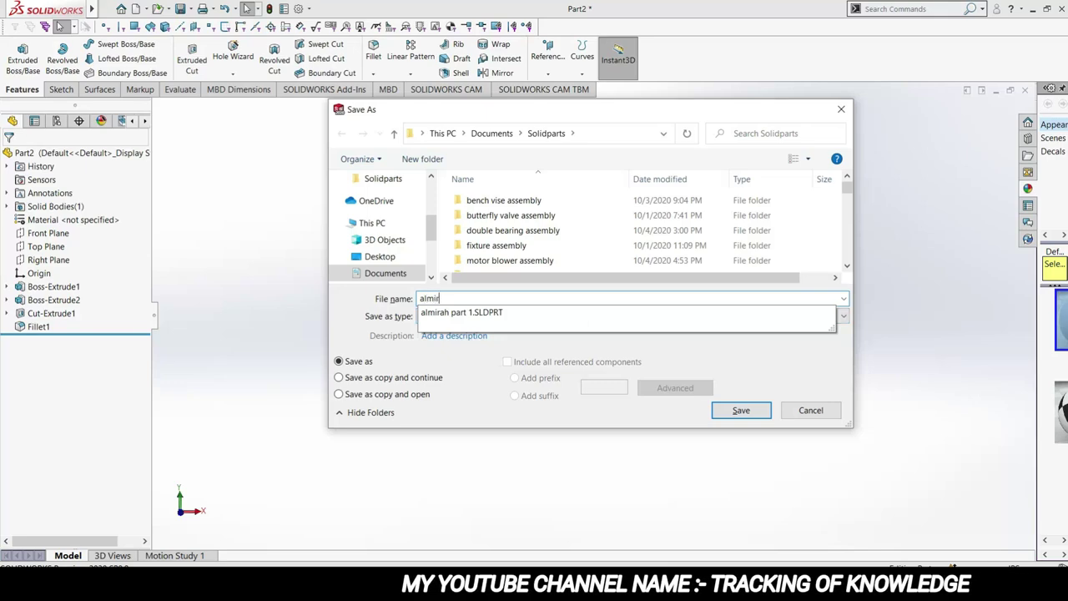
text(ah pa)
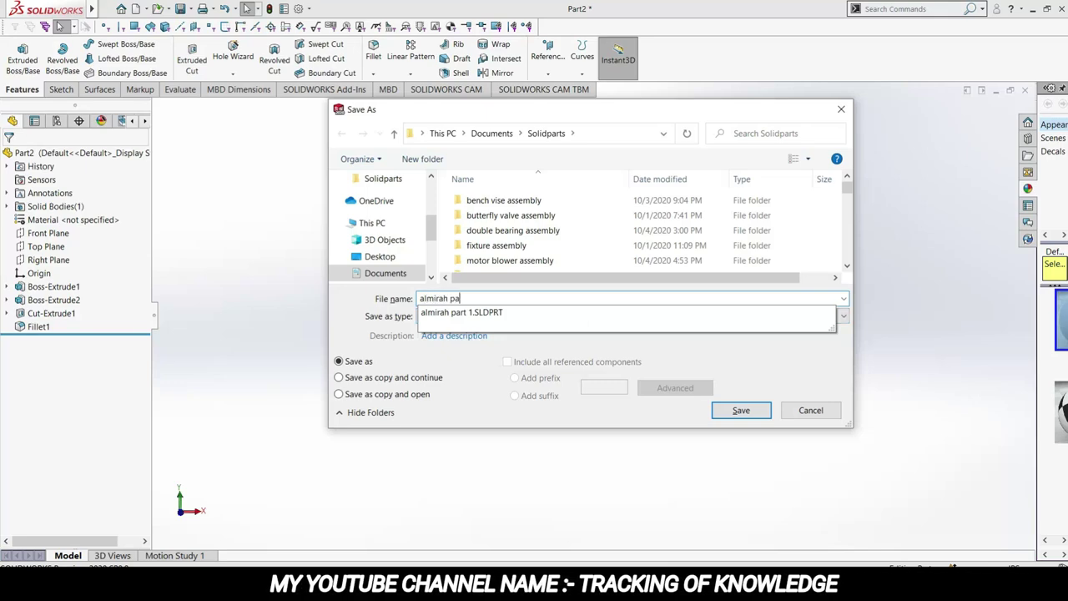
text(rt 2)
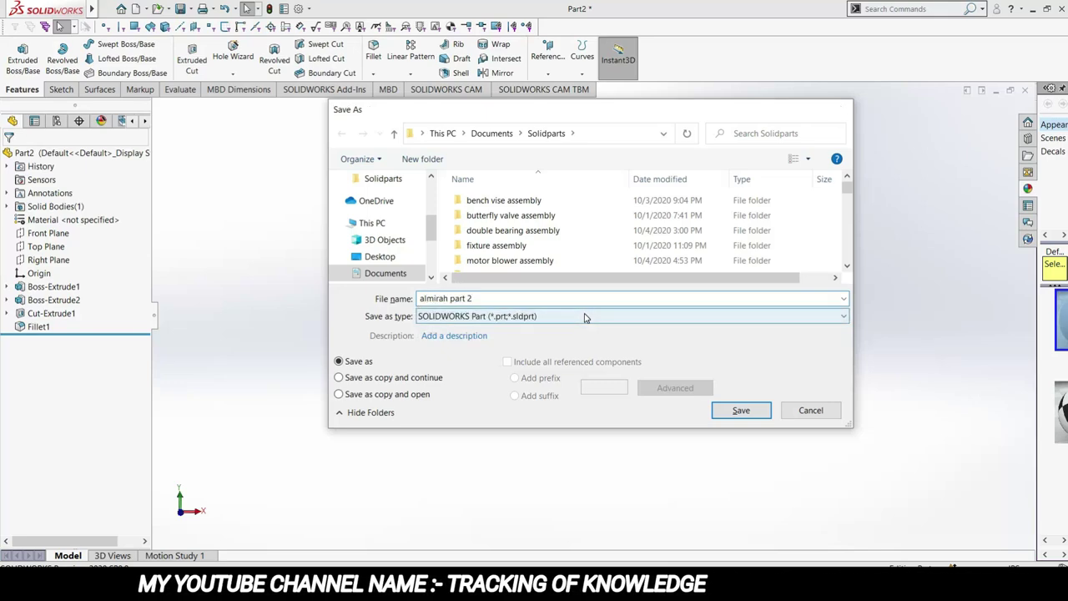
key(Return)
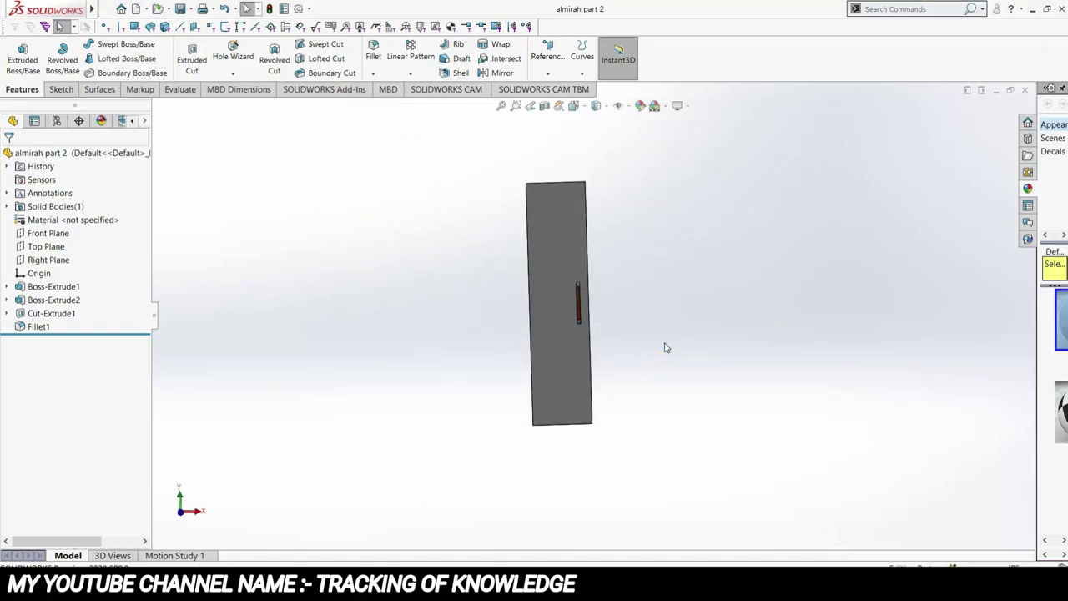
Step: Create a new part and start a sketch on the Front Plane
key(ctrl+n)
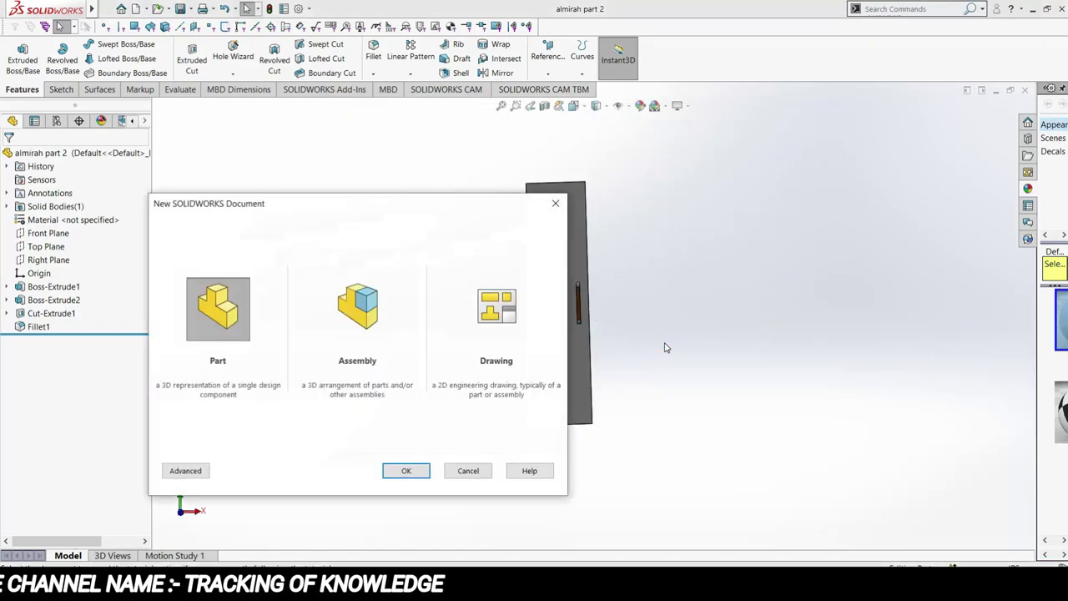
click(402, 470)
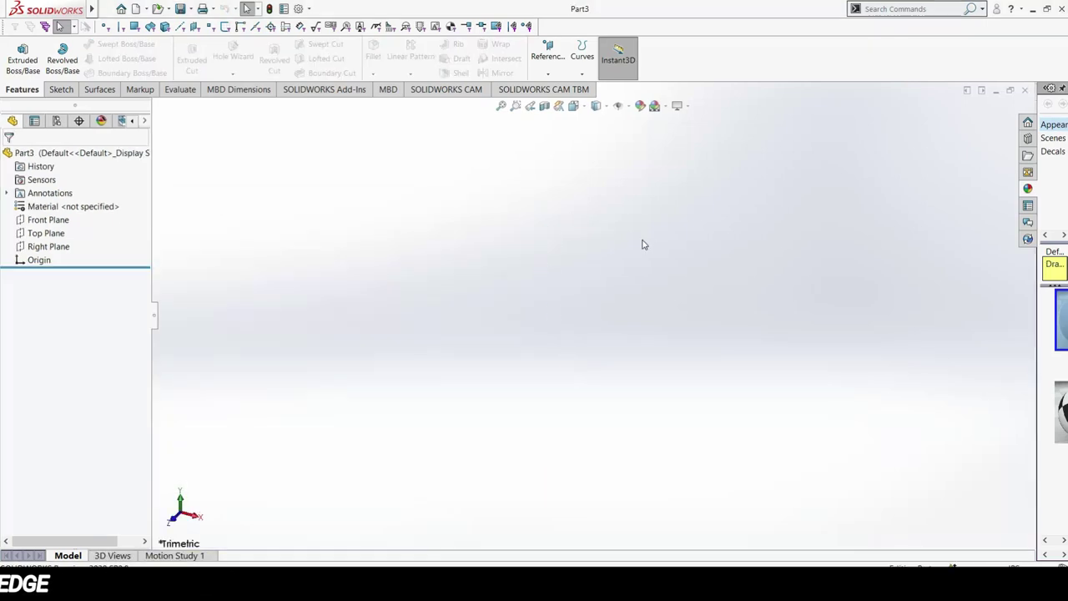
click(60, 90)
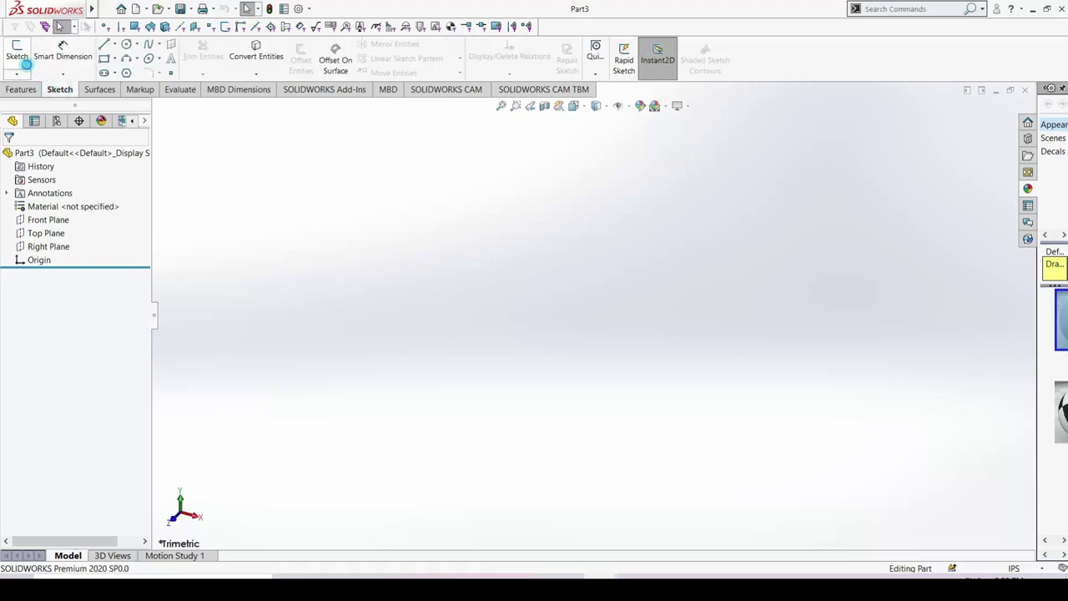
click(17, 54)
click(446, 205)
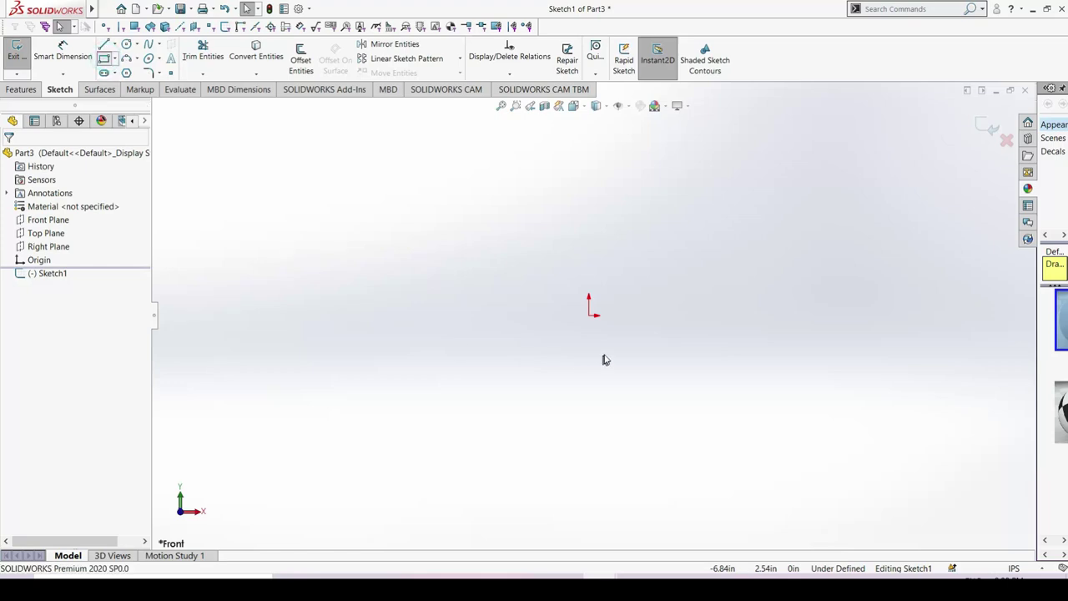
Step: Draw a corner rectangle starting at the origin
right_drag(605, 360, 596, 325)
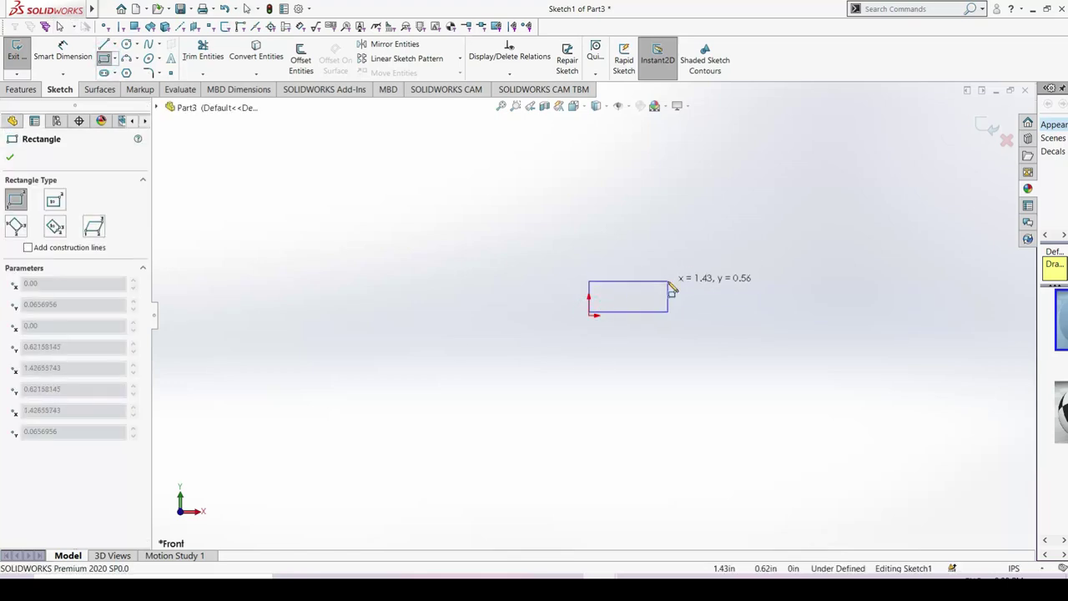
key(Escape)
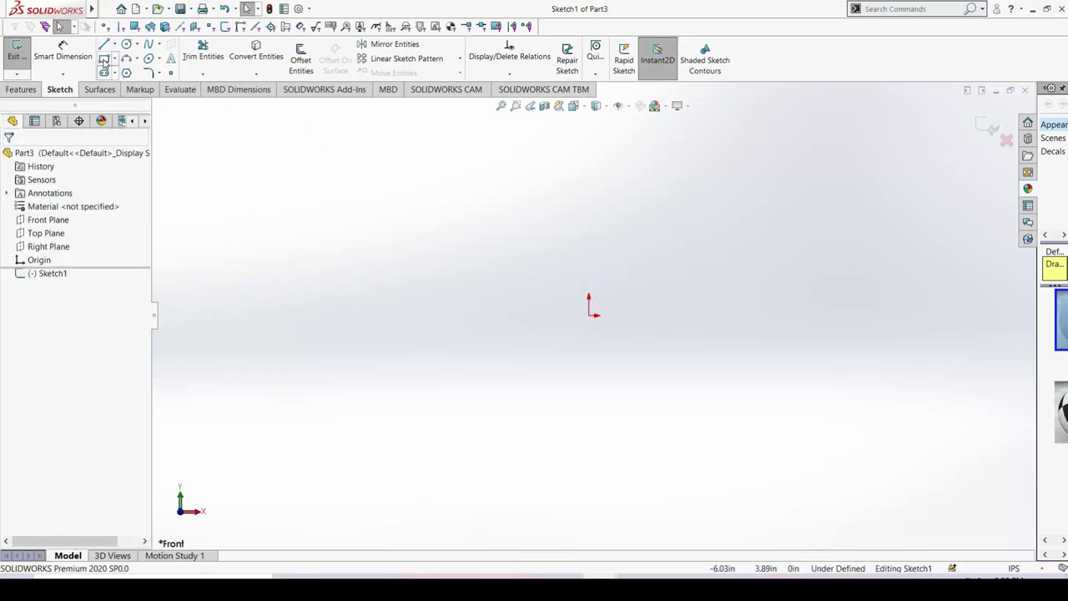
right_drag(574, 286, 600, 323)
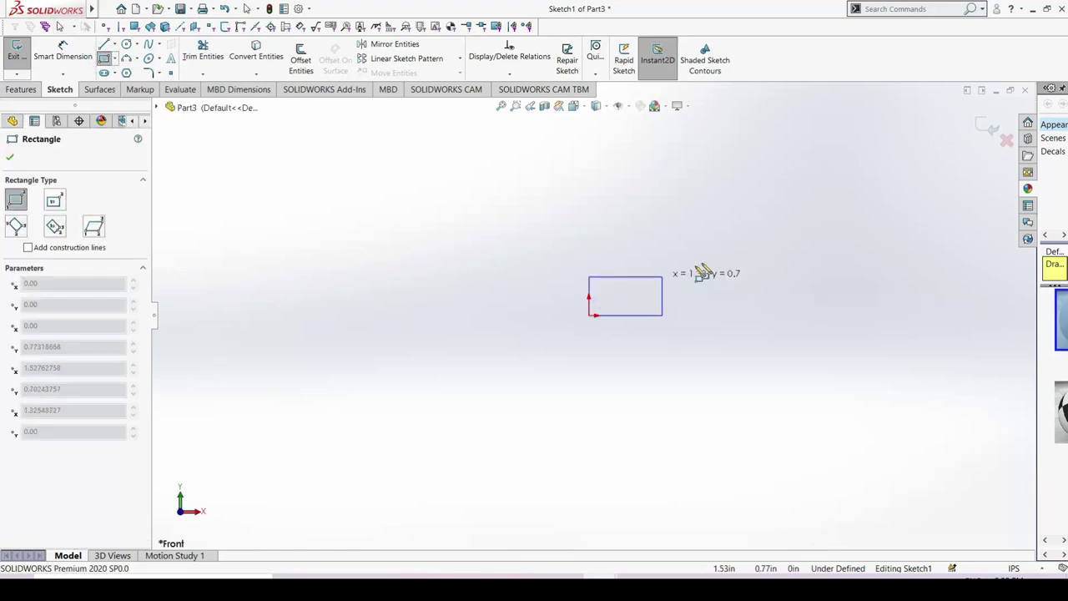
click(770, 245)
key(Escape)
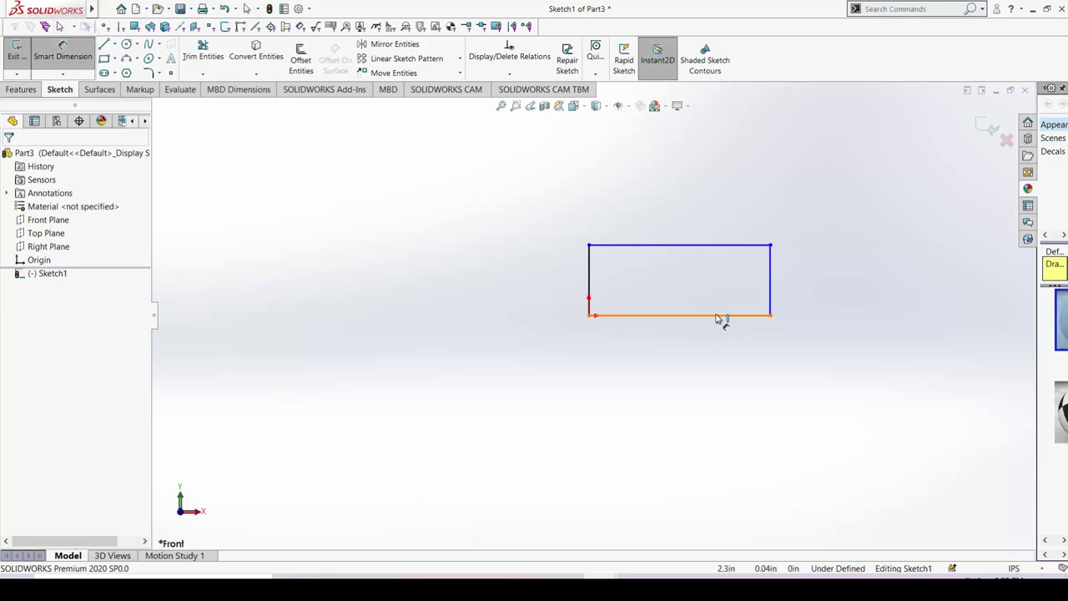
Step: Dimension the rectangle 15.38 wide by 5.00 tall and exit the sketch
click(713, 376)
click(709, 378)
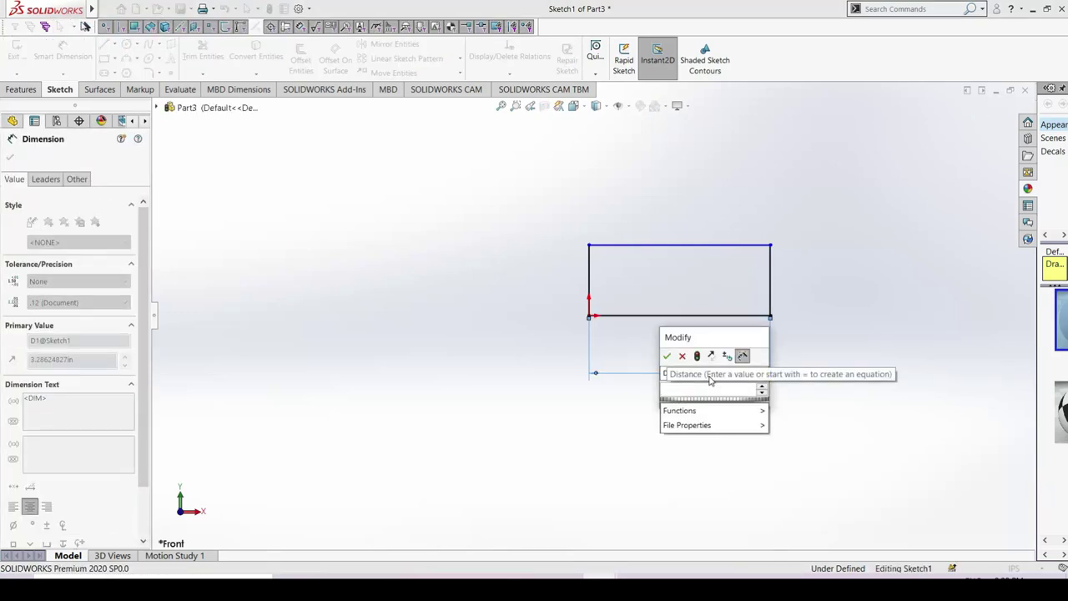
text(15)
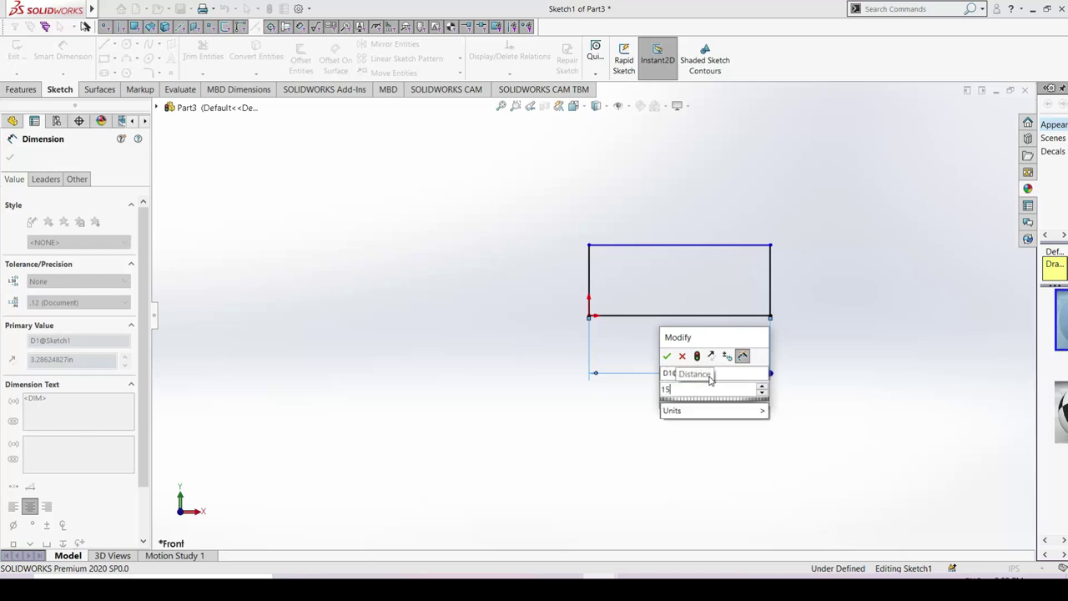
text(.38)
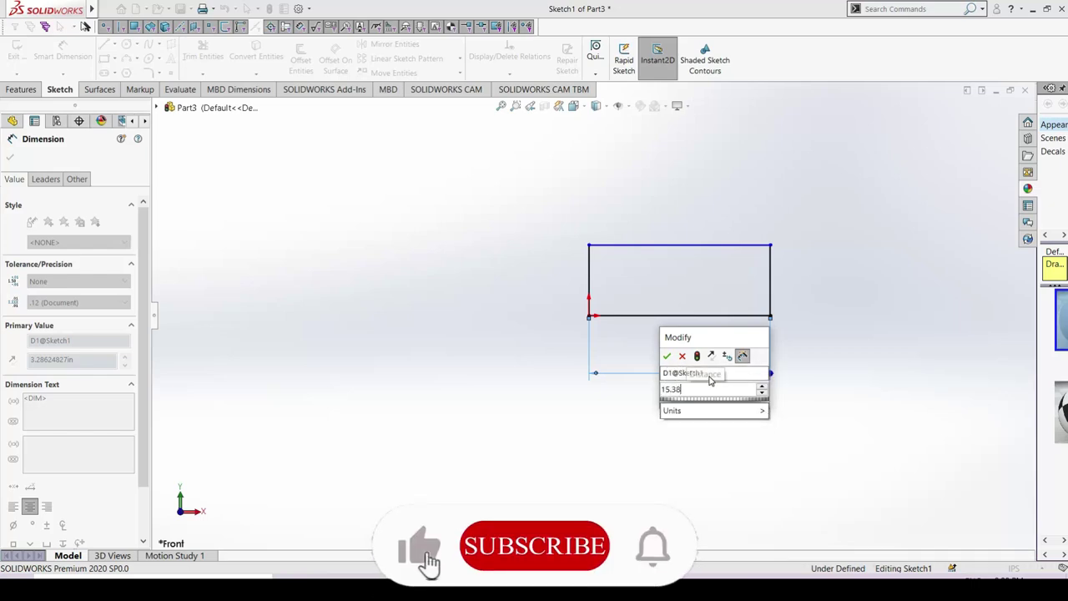
key(Return)
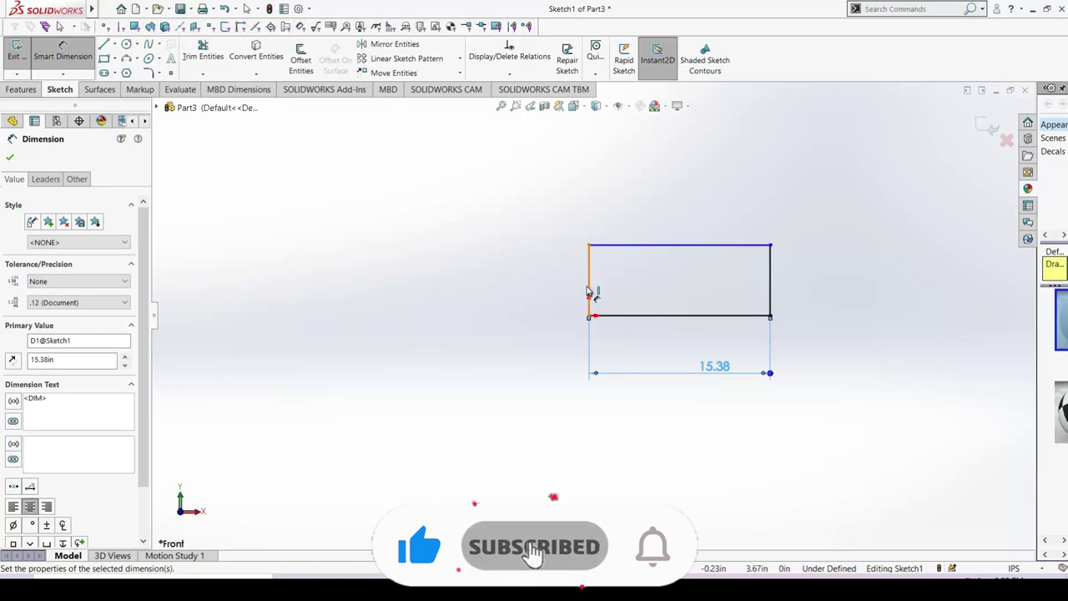
click(587, 288)
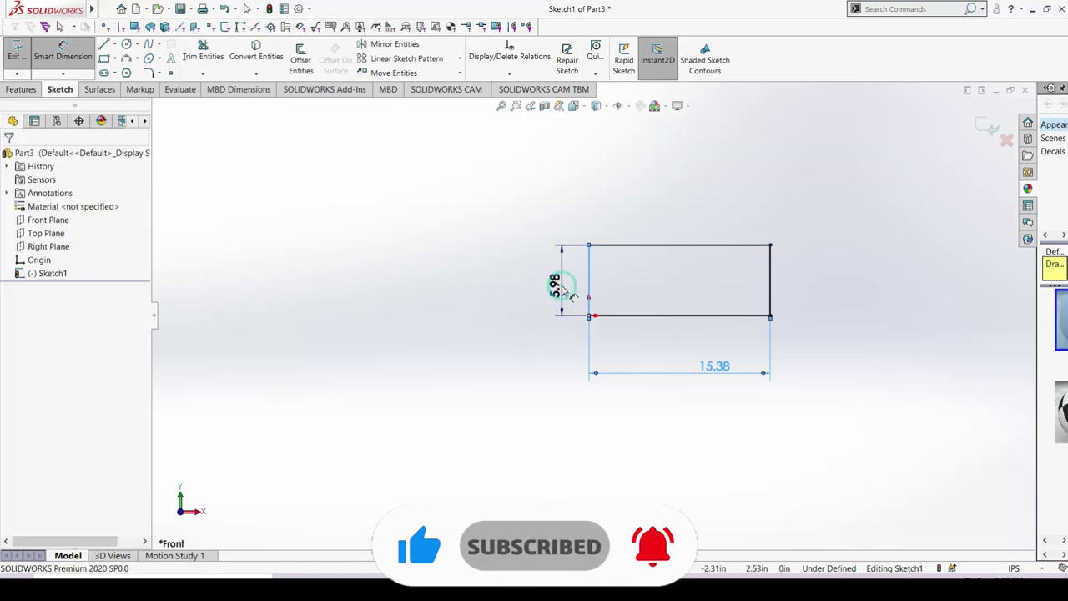
click(561, 289)
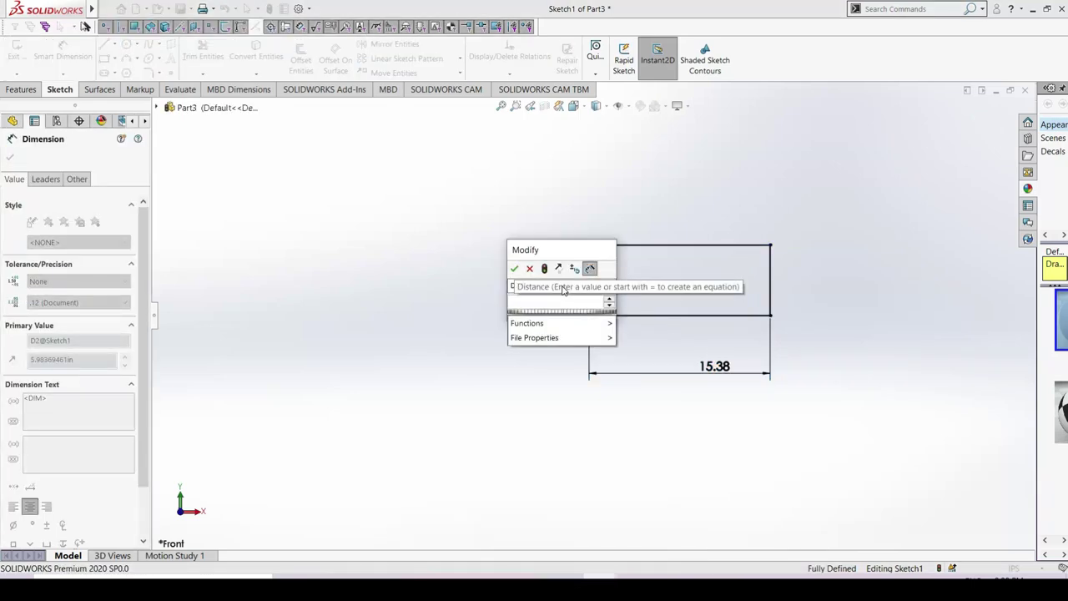
key(Escape)
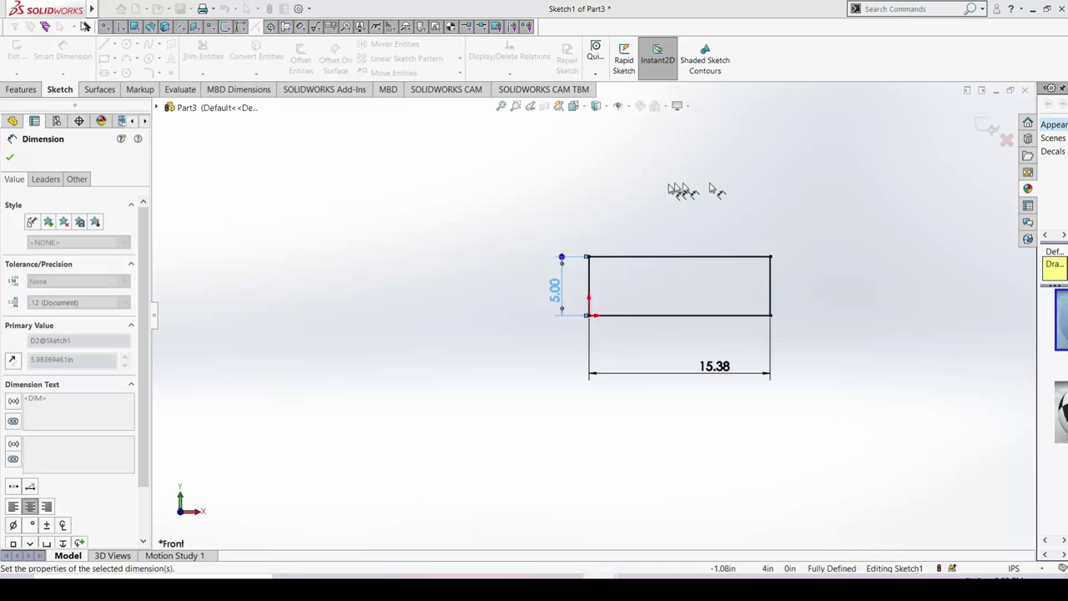
click(834, 229)
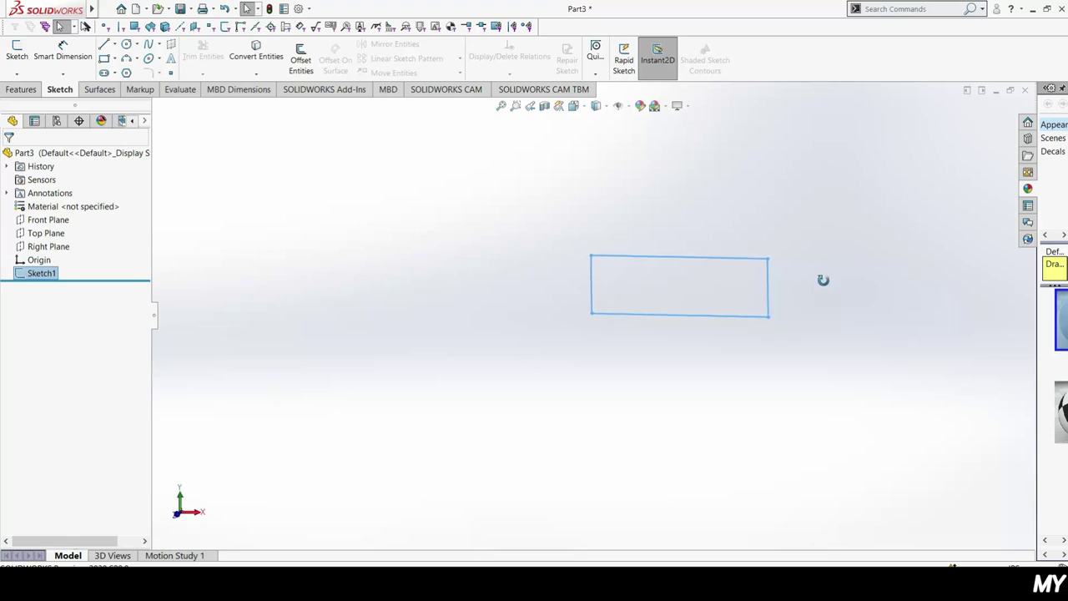
Step: Extrude the rectangle 19.25 in into a solid block
click(20, 88)
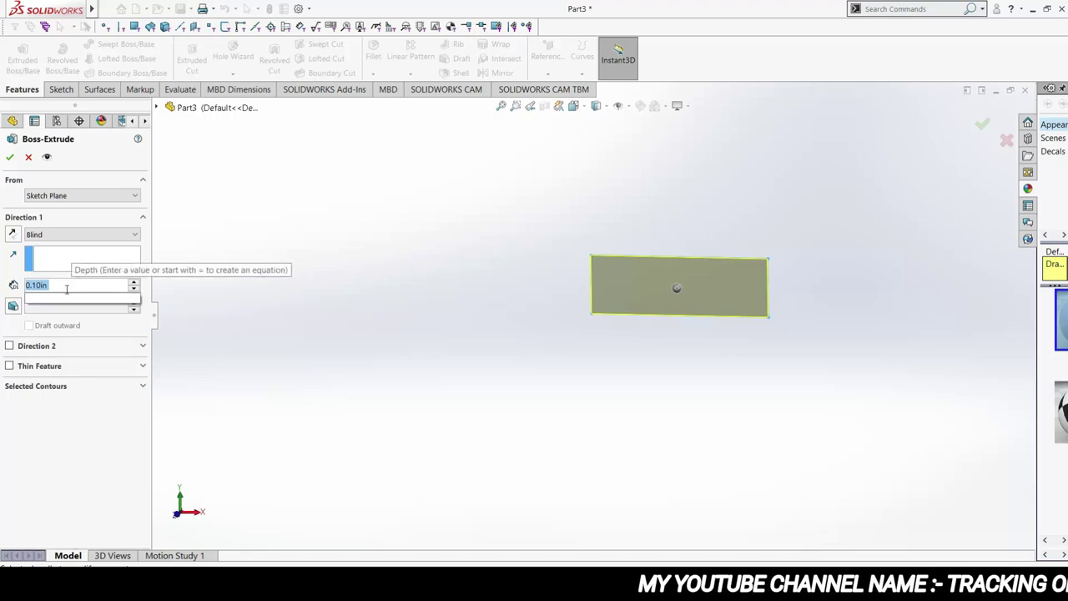
text(19.)
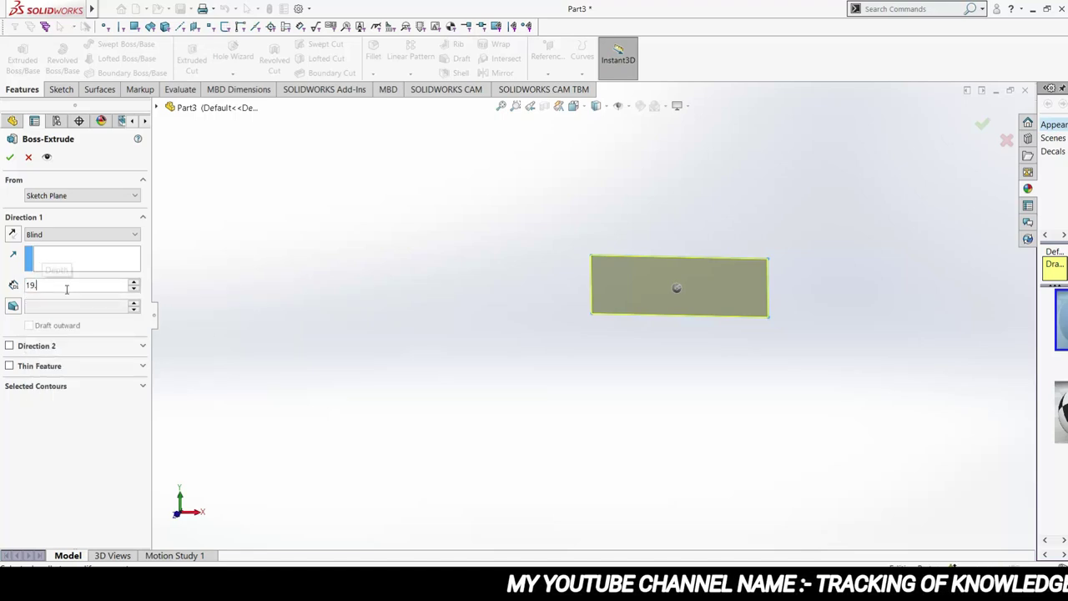
text(25)
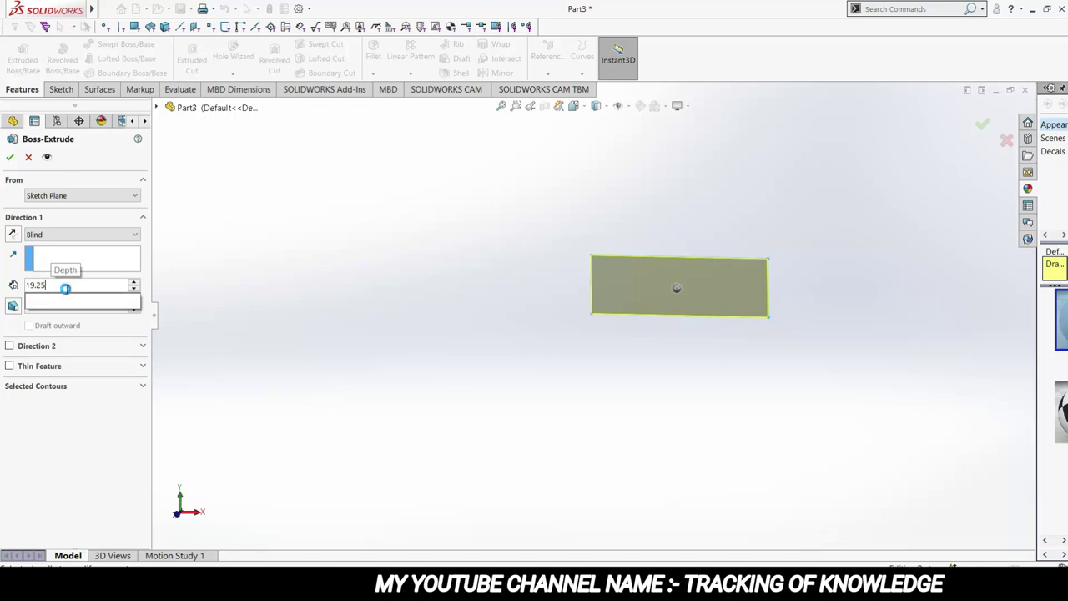
key(Return)
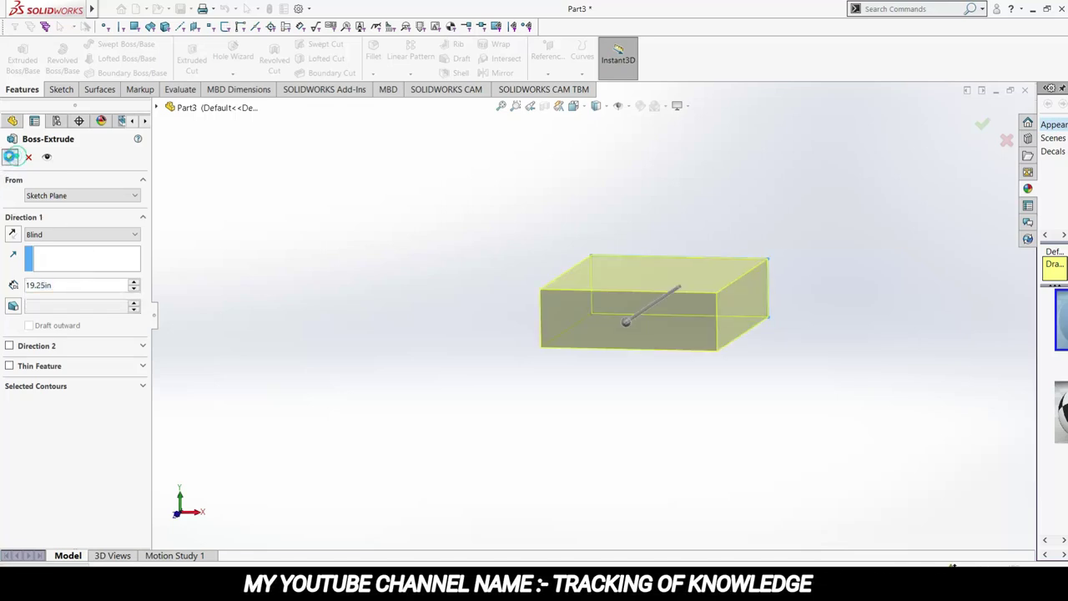
click(10, 157)
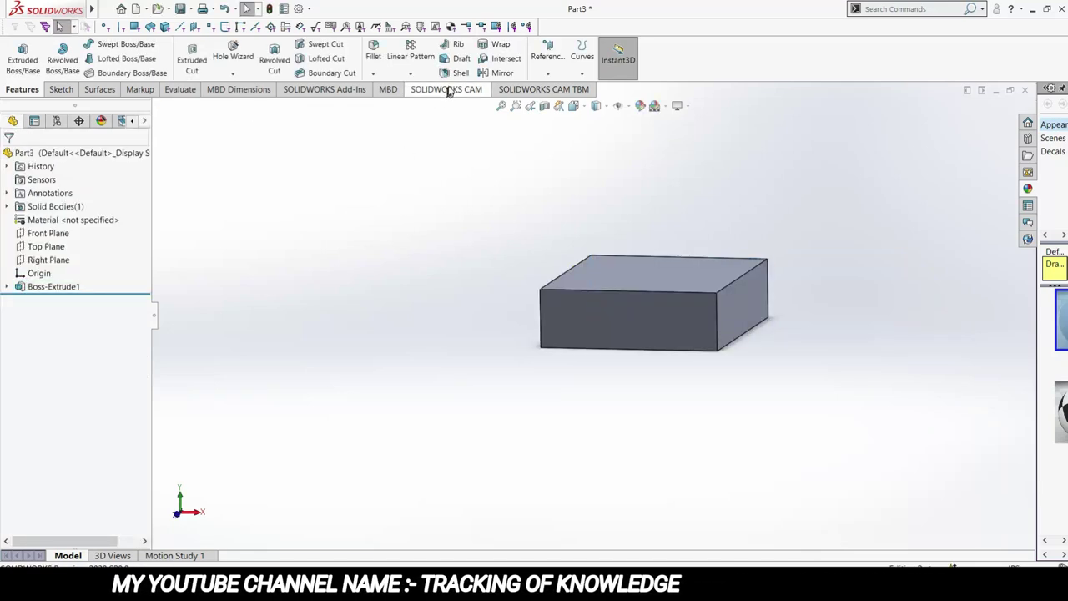
Step: Shell the block to 0.75 in walls with the top face removed
click(458, 72)
click(656, 270)
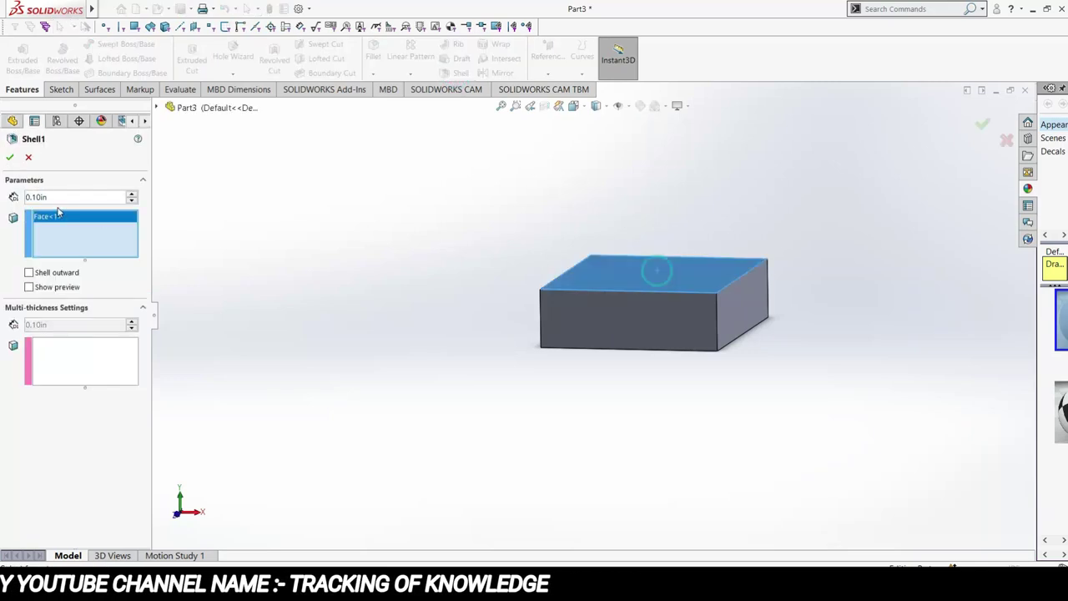
text(.)
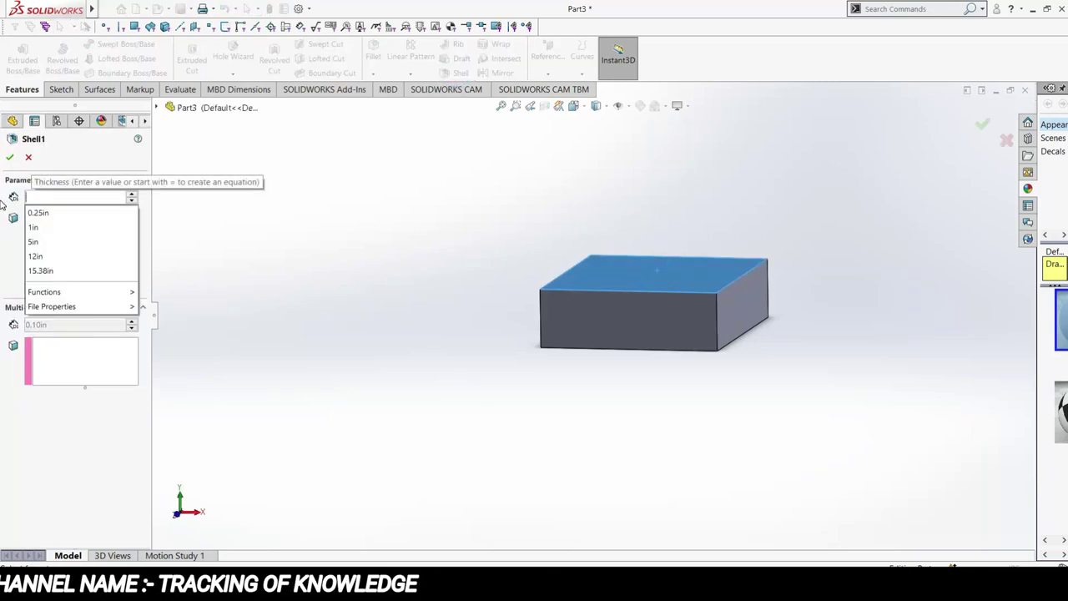
text(75)
key(Return)
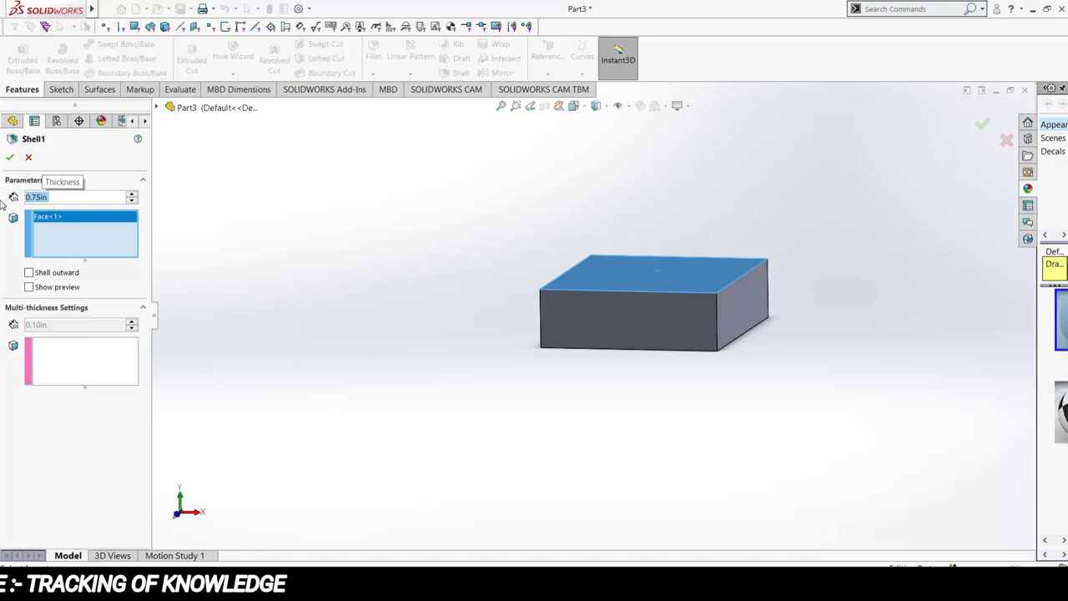
click(9, 158)
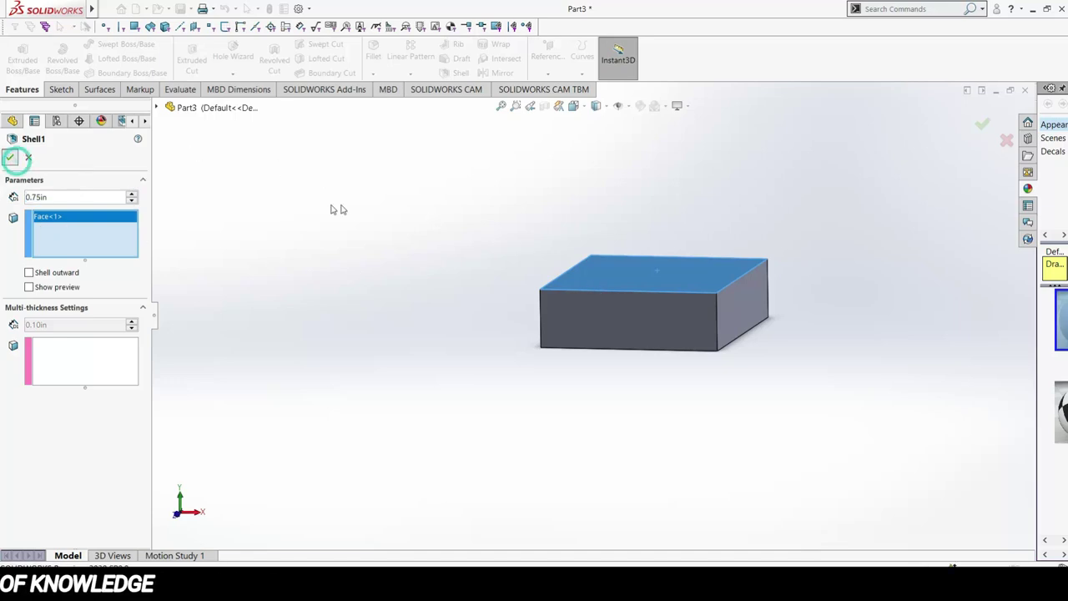
mouse_move(803, 382)
middle_down()
mouse_move(841, 376)
mouse_move(790, 390)
middle_up()
click(671, 335)
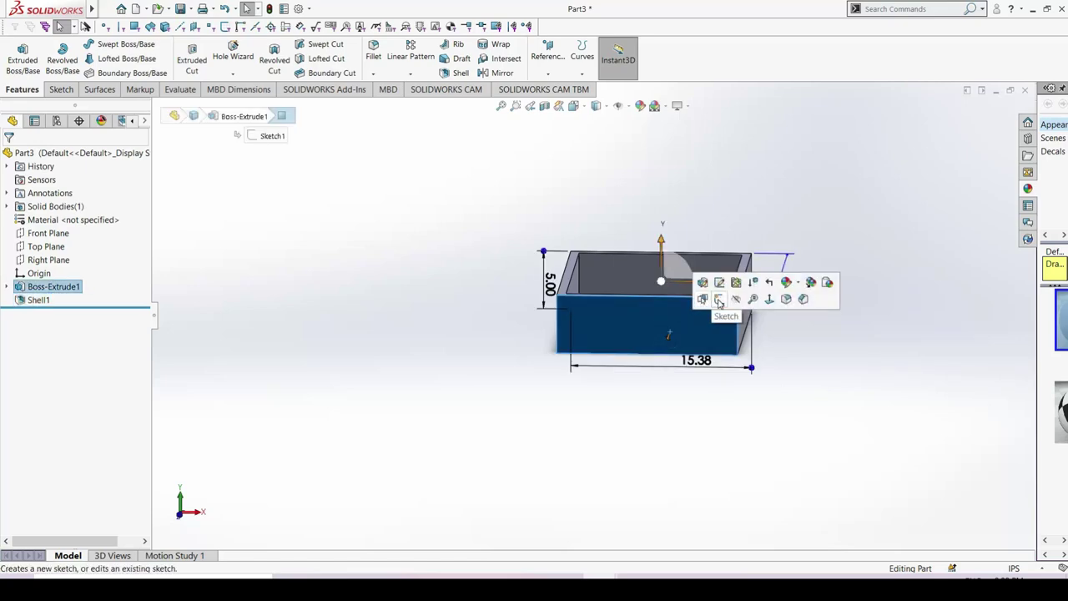
Step: Start a sketch on the box's front face, viewed normal to it
click(694, 306)
key(ctrl+7)
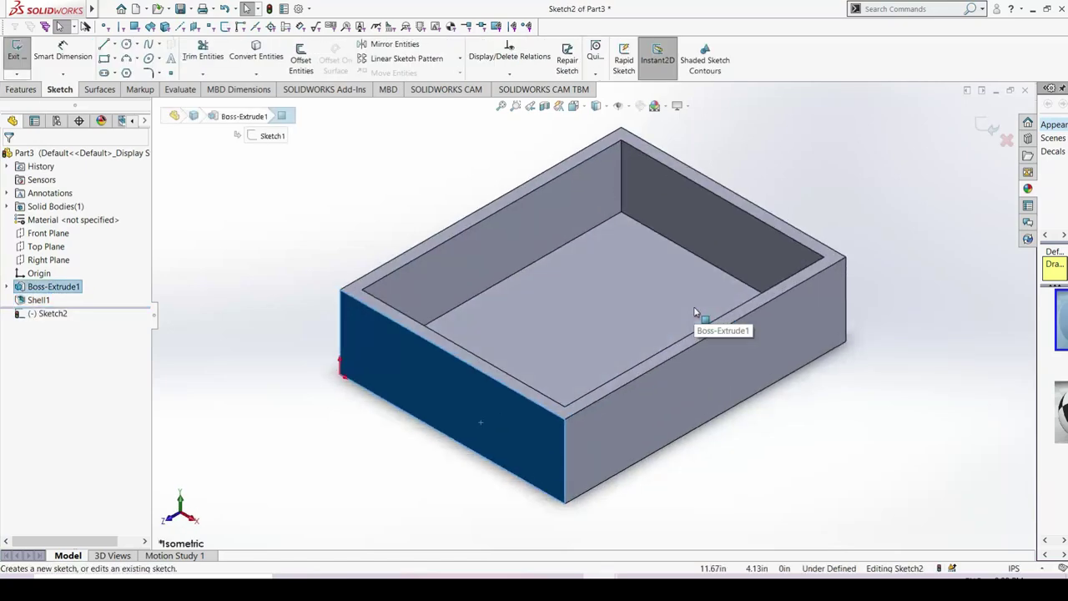
key(ctrl+8)
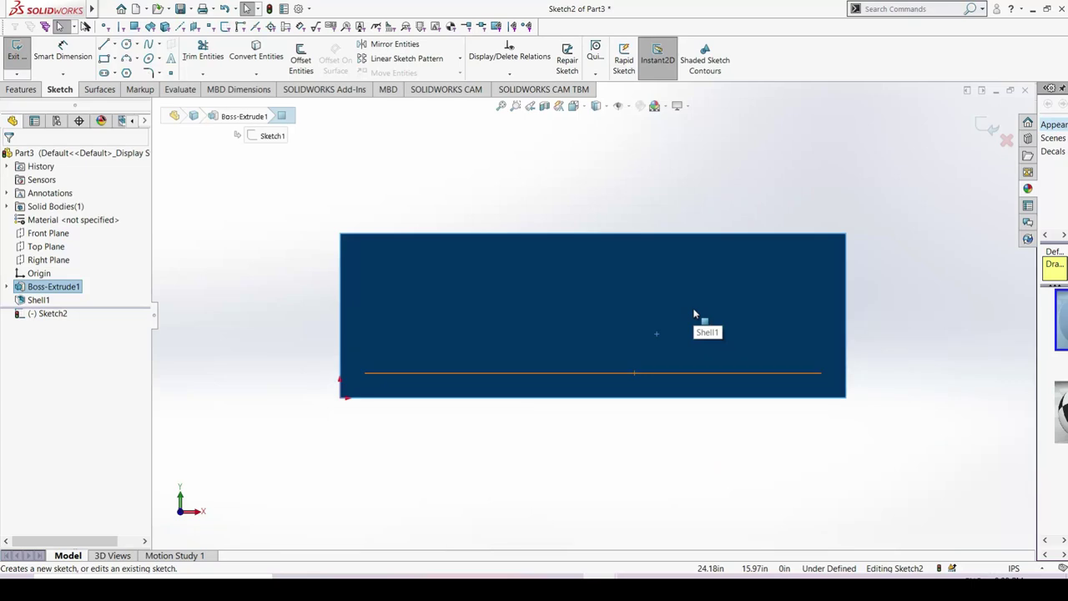
click(228, 216)
click(107, 8)
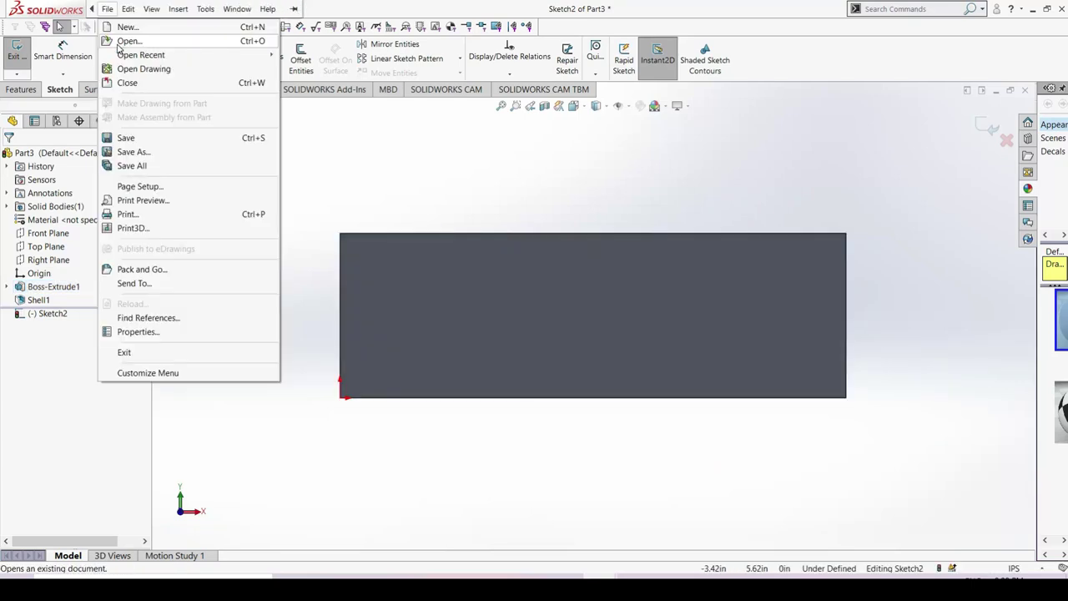
click(362, 143)
Step: Draw vertical and horizontal centerlines between the front face's edge midpoints
click(114, 49)
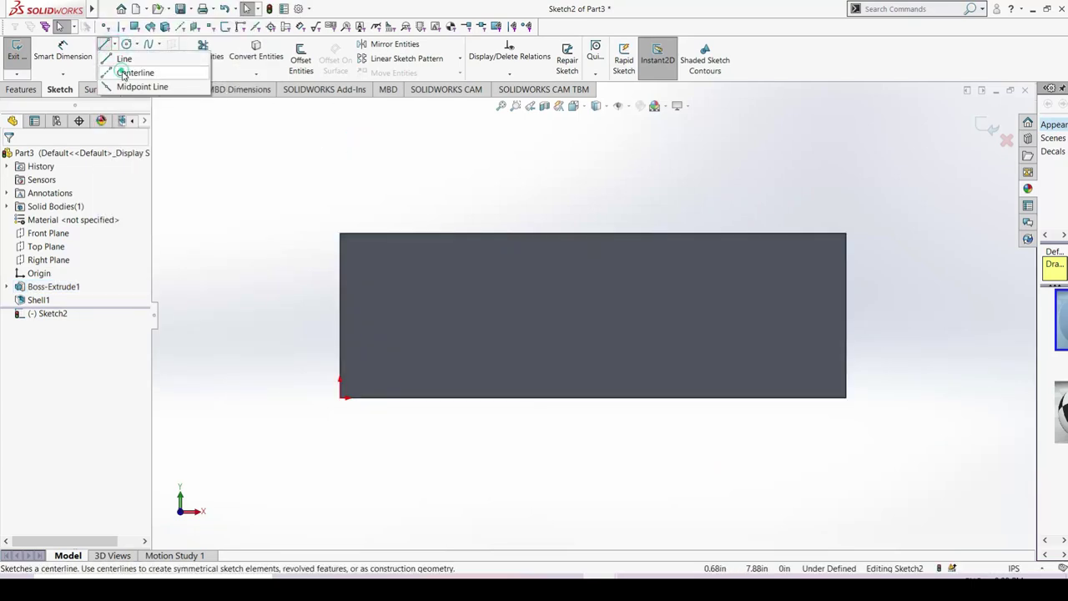
click(122, 74)
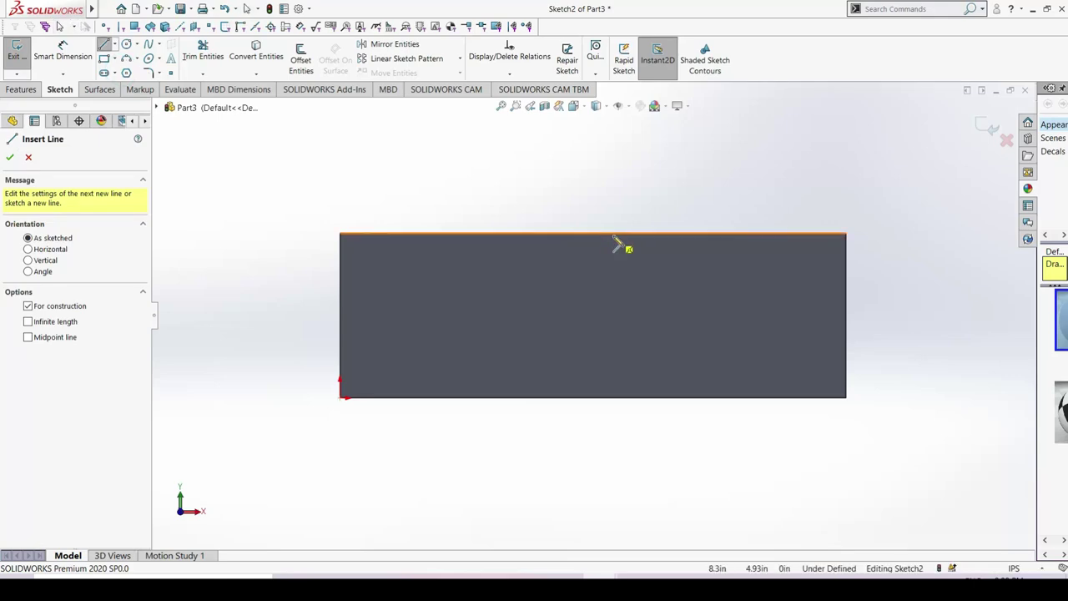
click(593, 234)
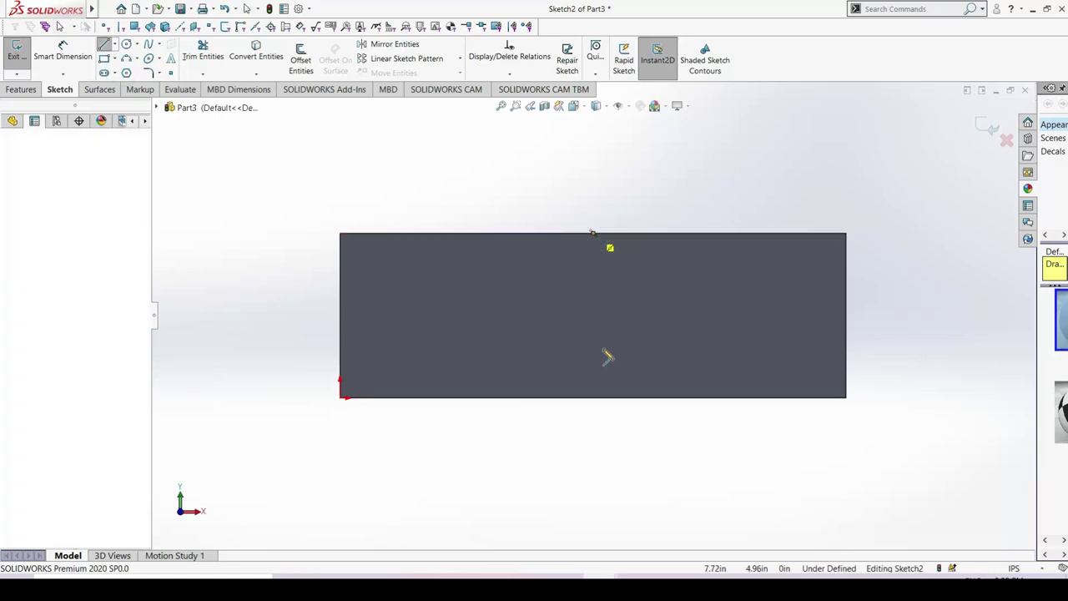
click(593, 398)
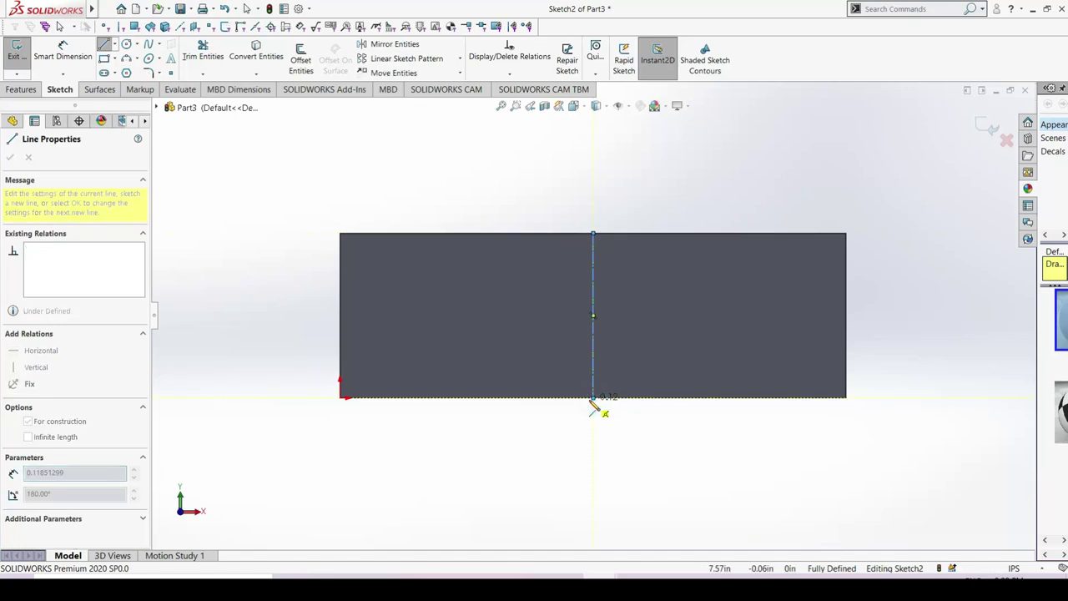
key(Escape)
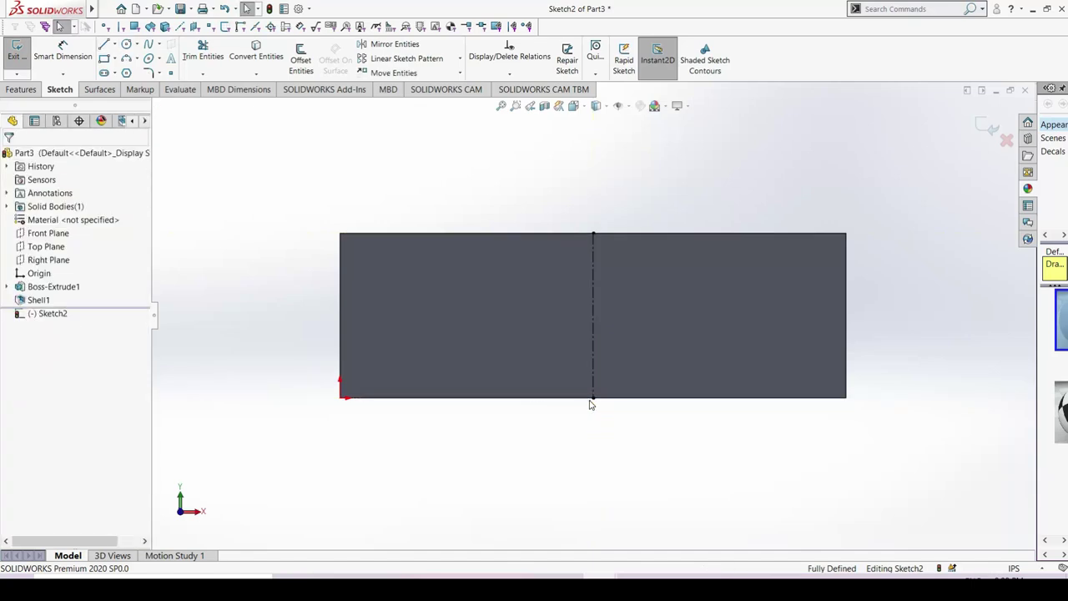
key(Return)
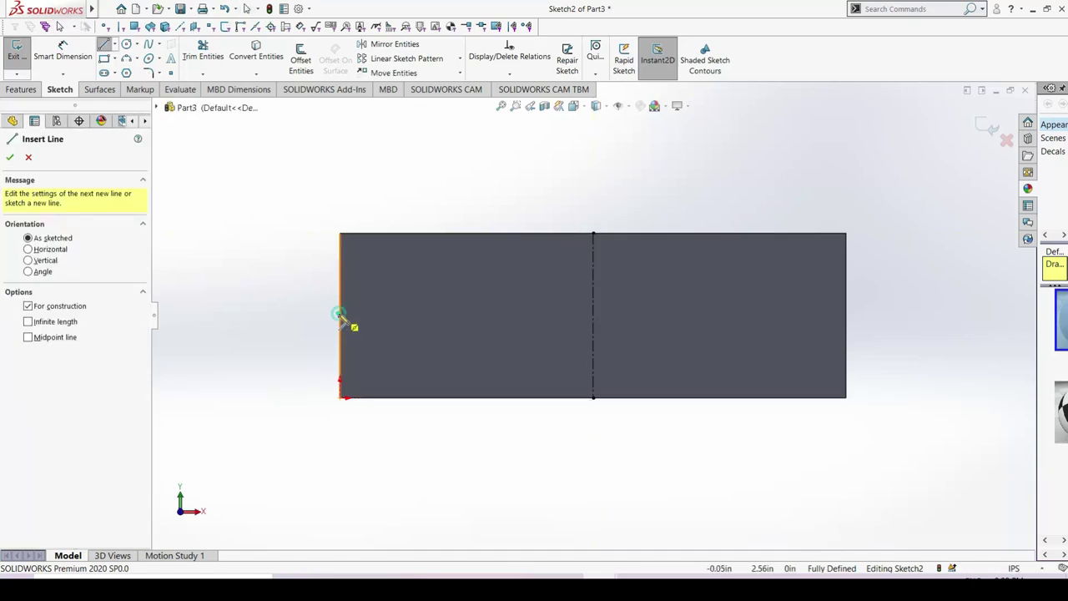
click(340, 314)
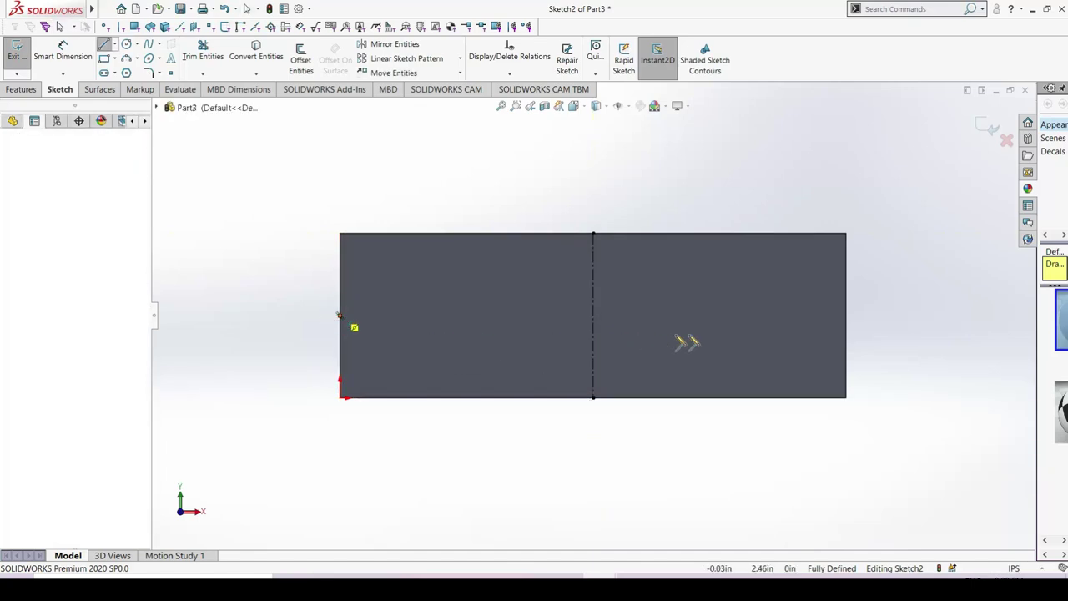
click(844, 314)
key(Escape)
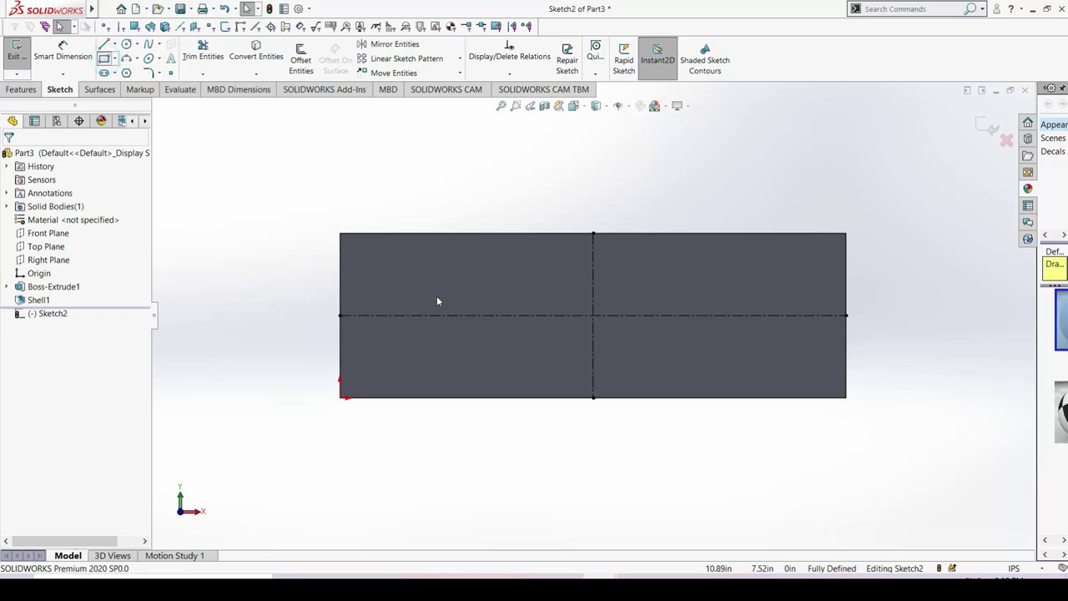
key(r)
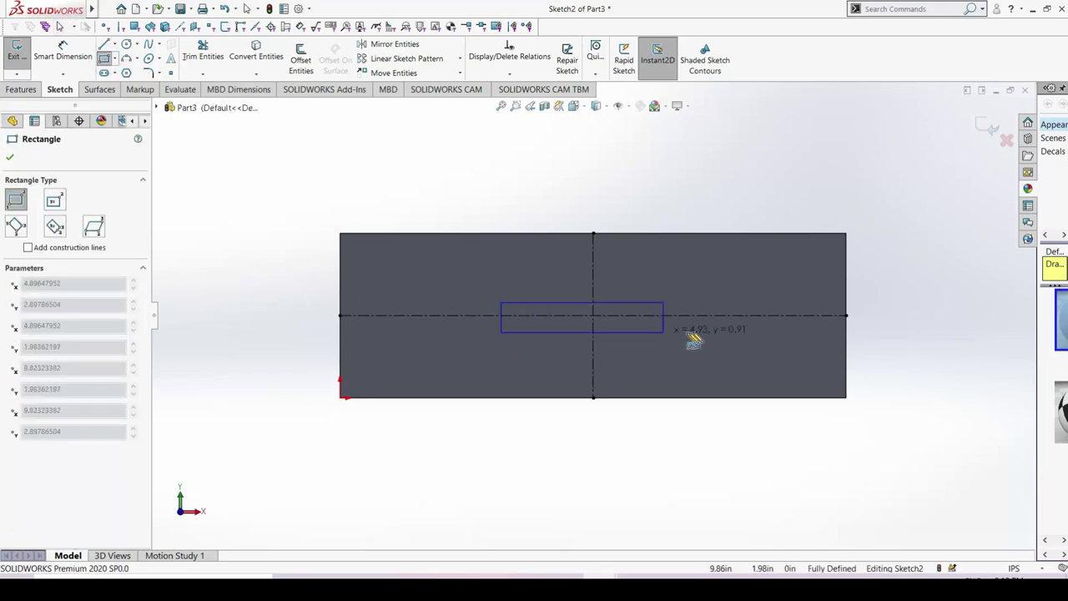
Step: Draw the handle rectangle and dimension it 6.00 wide by 1.00 tall
click(693, 331)
key(Escape)
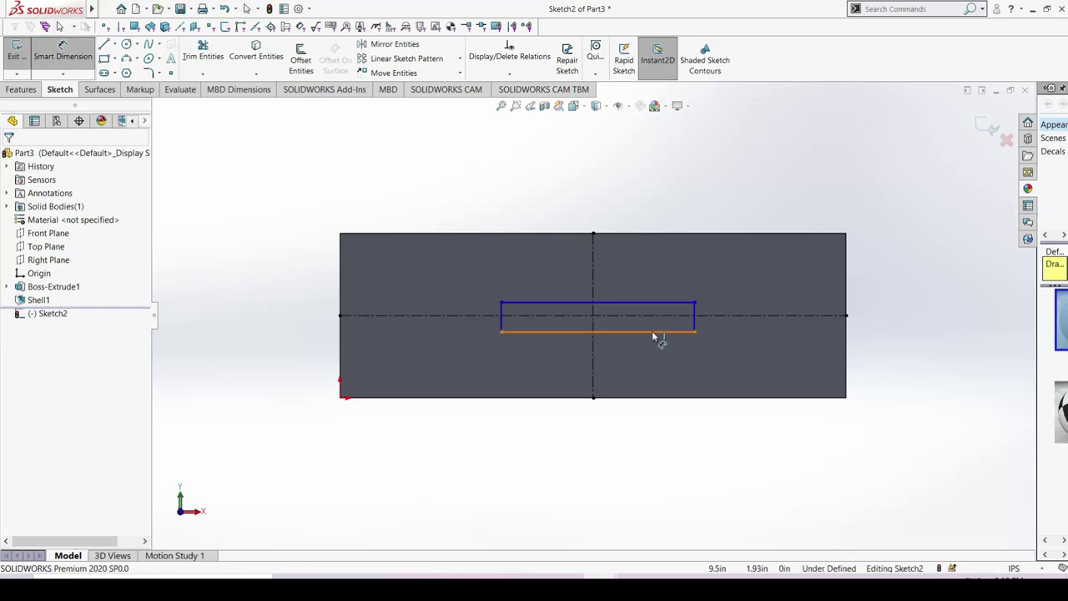
click(653, 353)
click(655, 354)
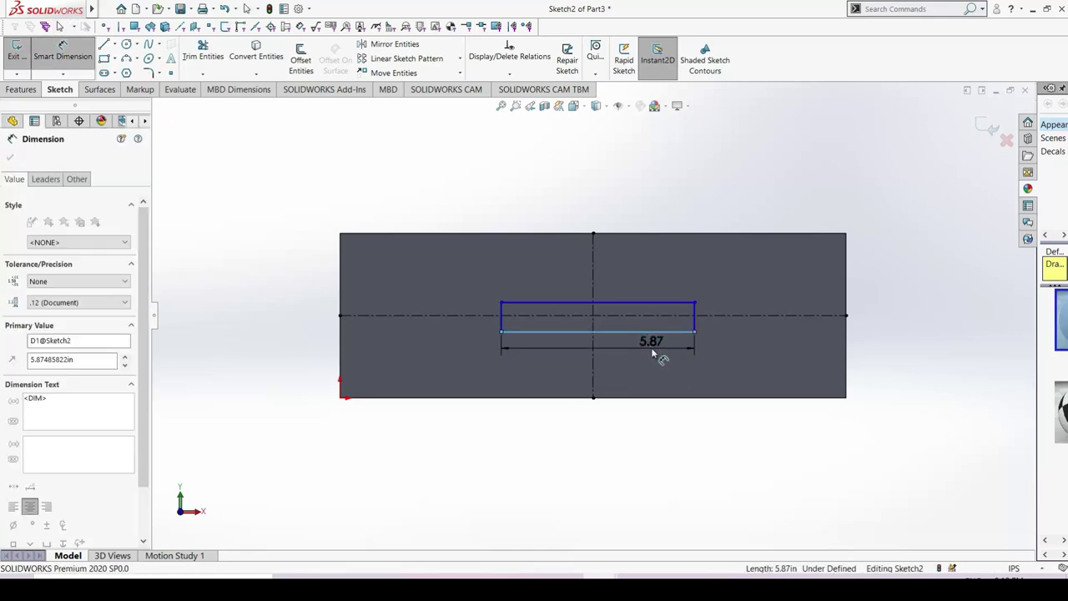
text(6)
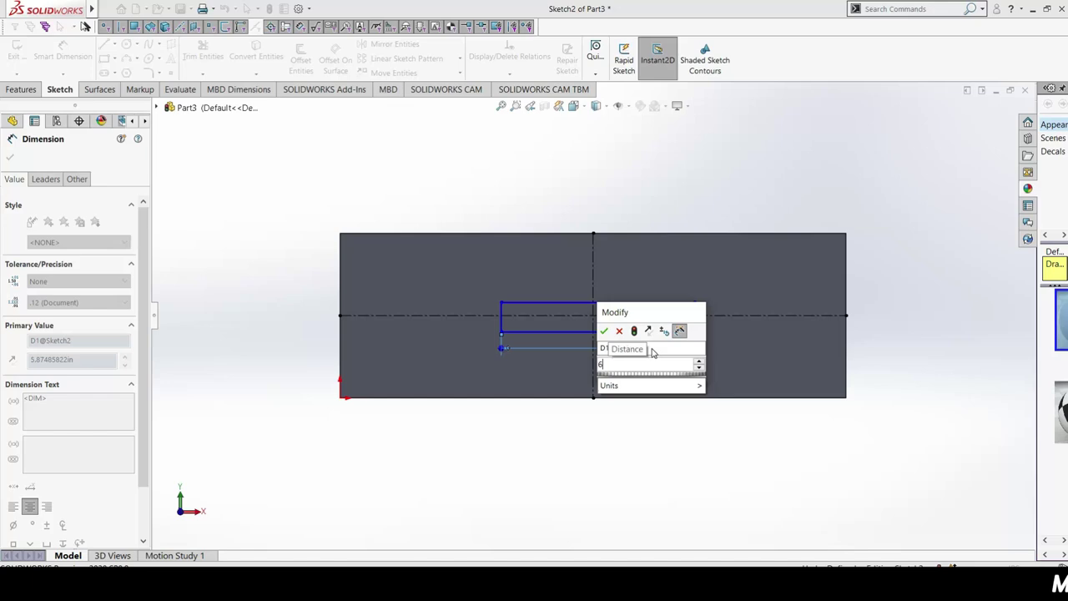
key(Return)
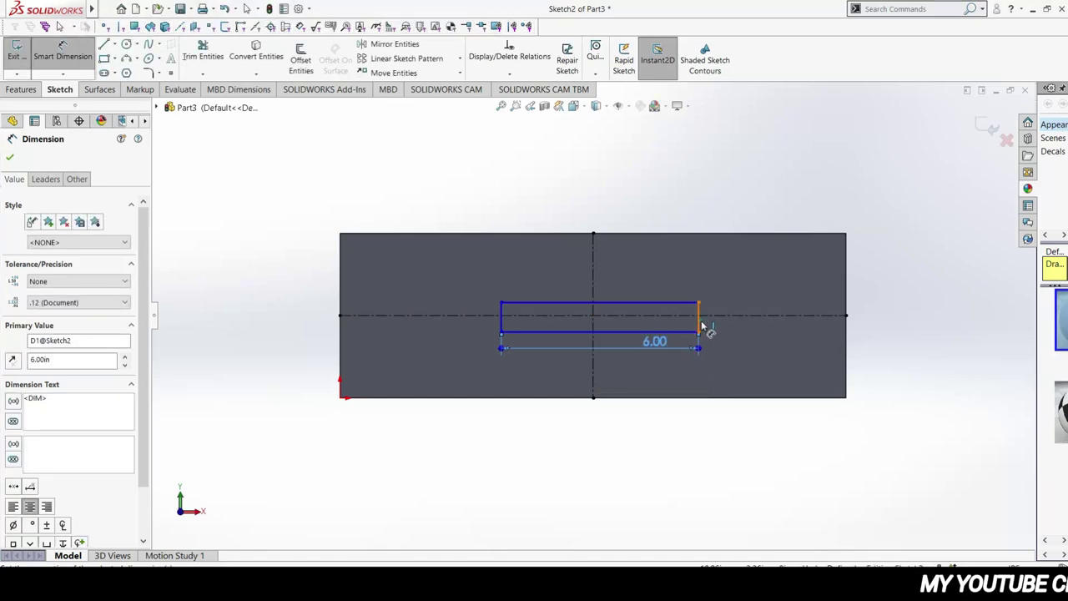
click(723, 327)
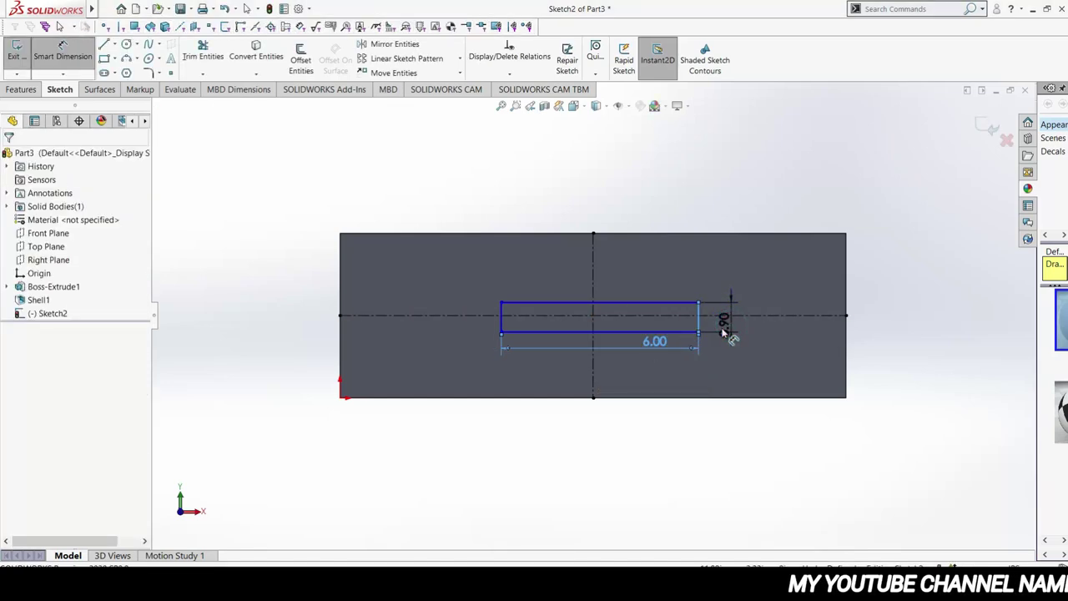
click(723, 328)
text(1)
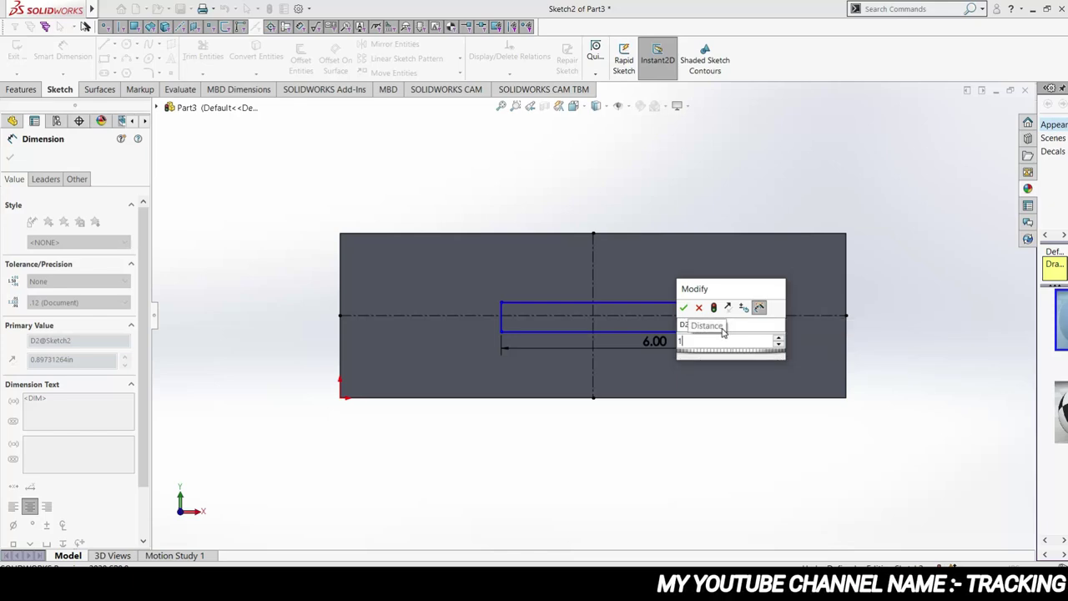
key(Return)
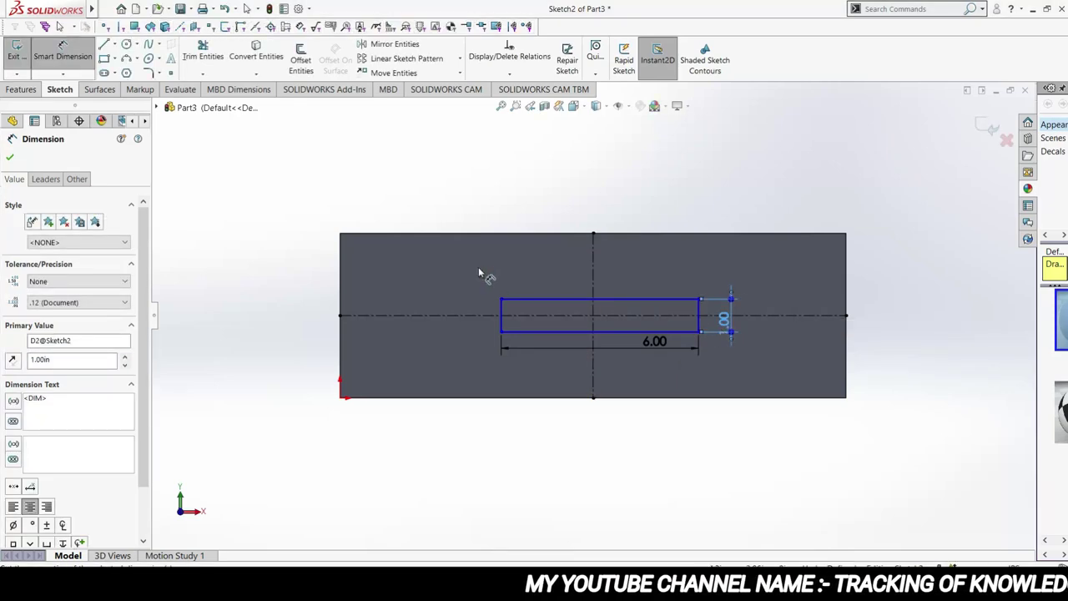
key(Escape)
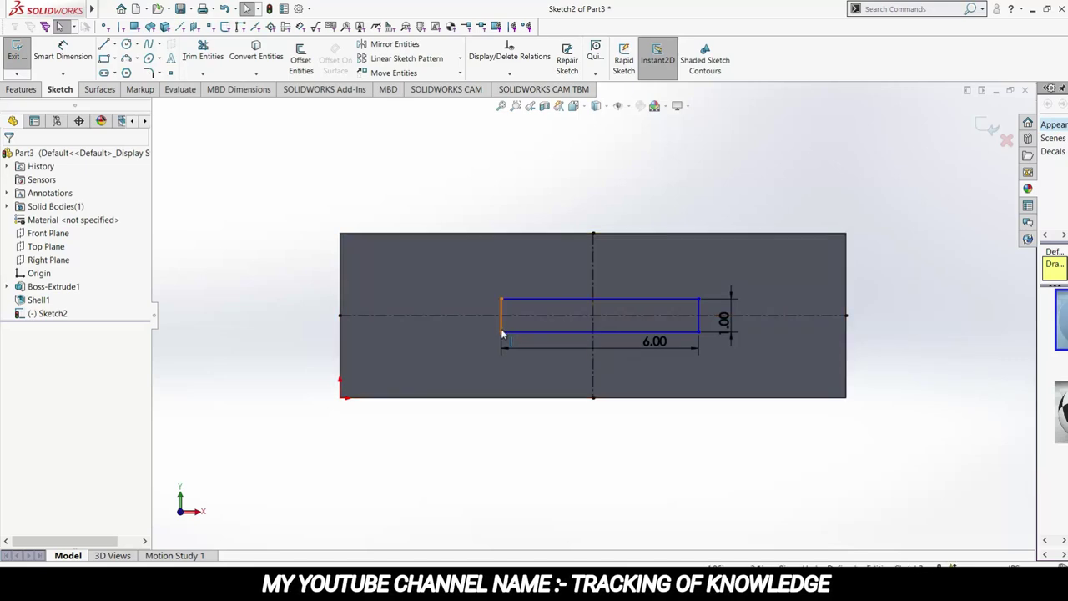
Step: Make the rectangle's edges symmetric about the horizontal and vertical centerlines
click(554, 320)
ctrl+click(553, 312)
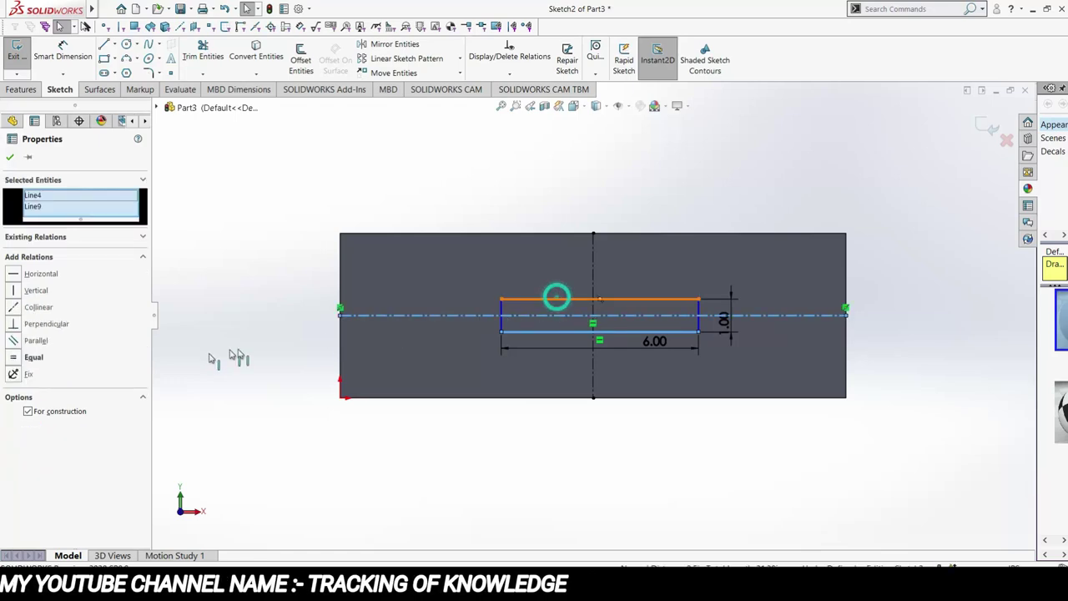
ctrl+click(634, 298)
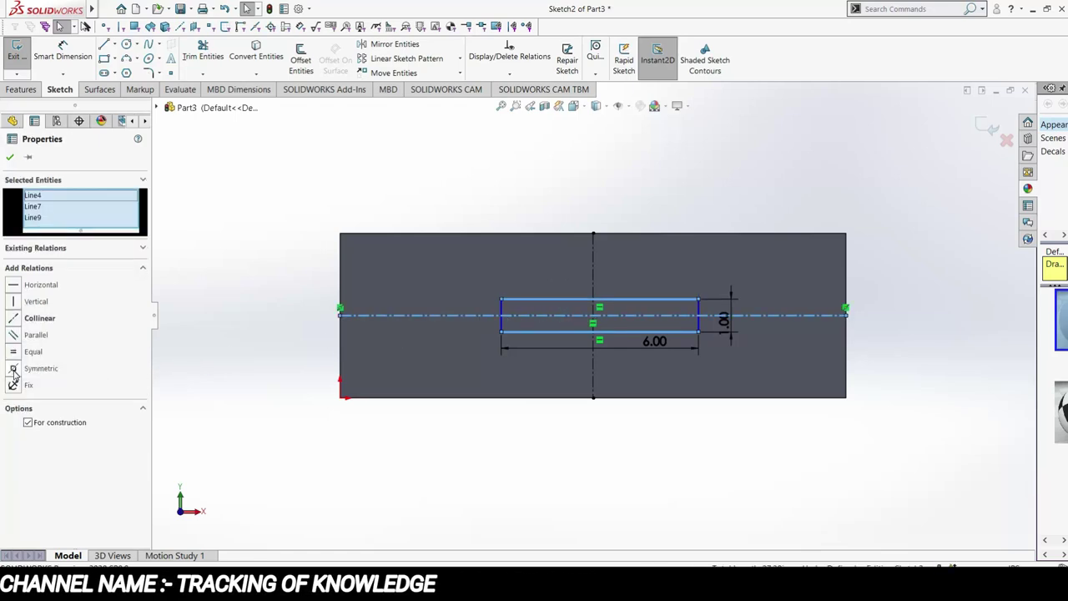
click(260, 369)
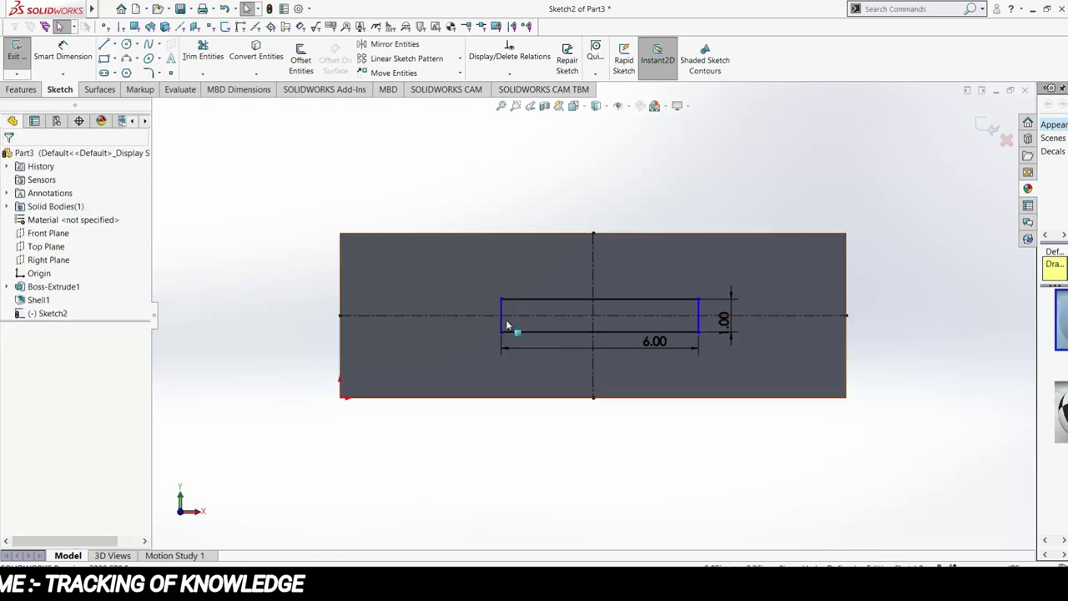
click(503, 321)
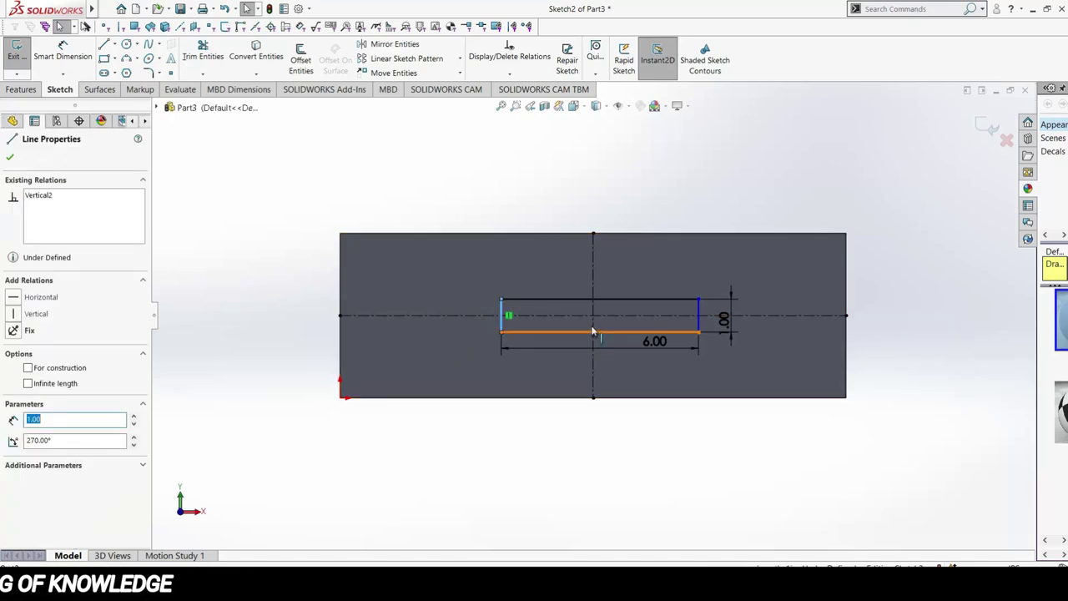
ctrl+click(700, 324)
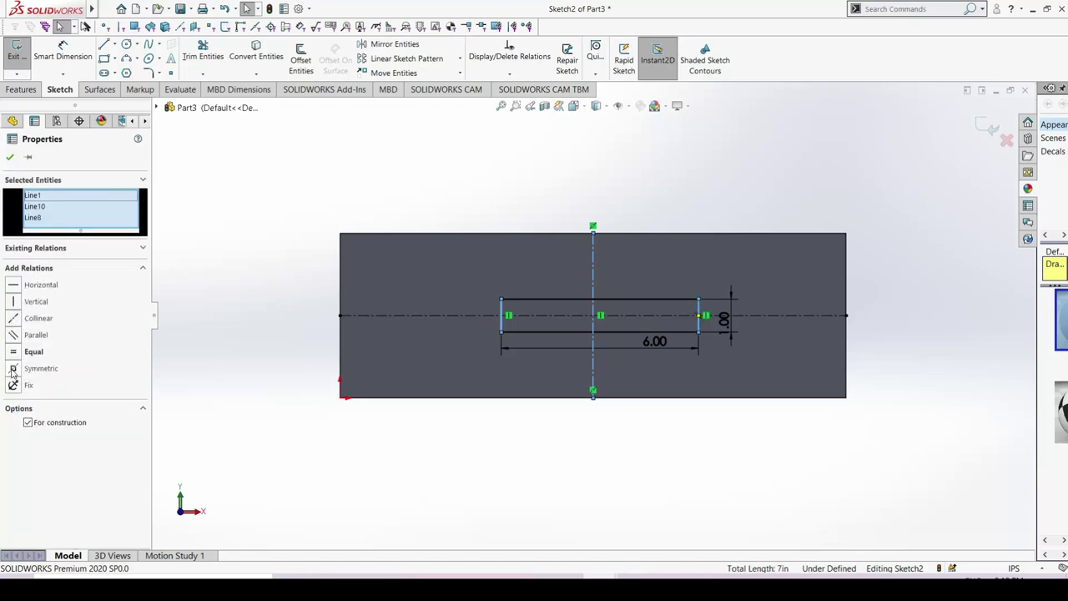
click(267, 174)
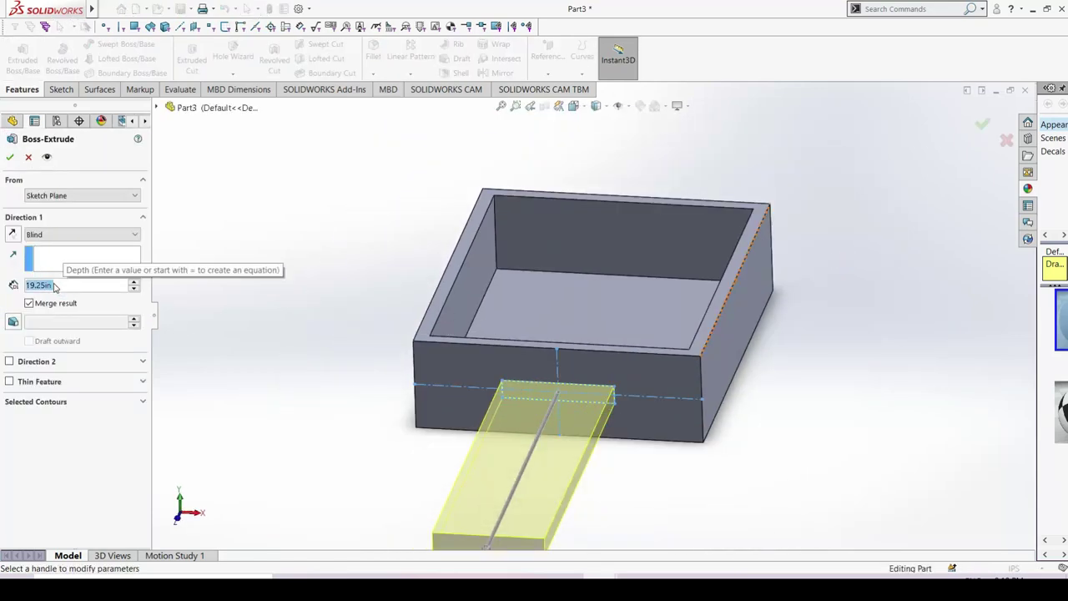
Step: Extrude the 6.00 by 1.00 handle sketch 1.25 in blind from the drawer front
text(1.)
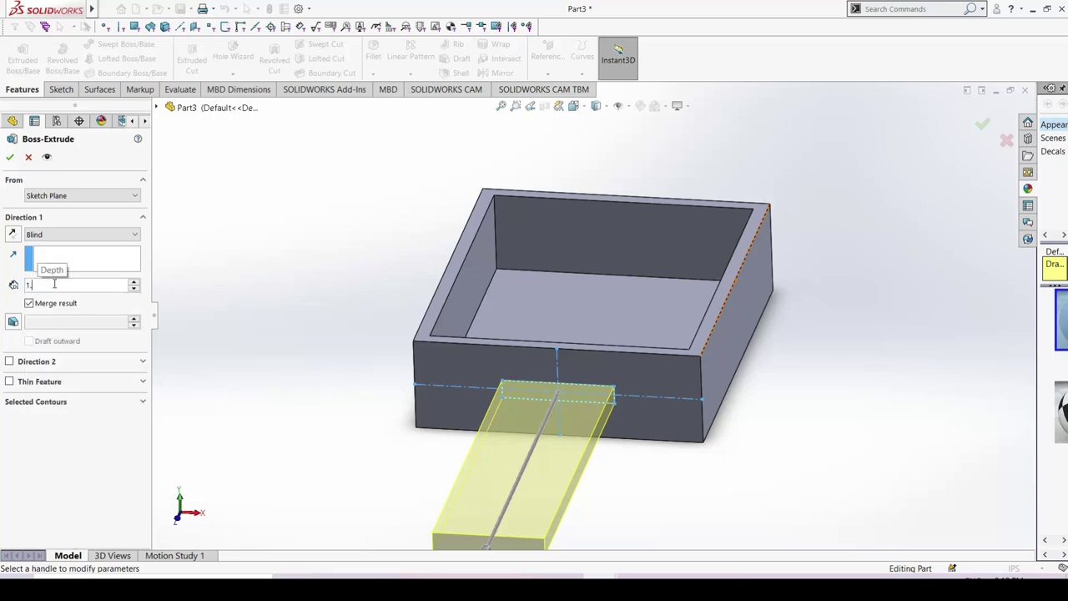
text(25)
key(Return)
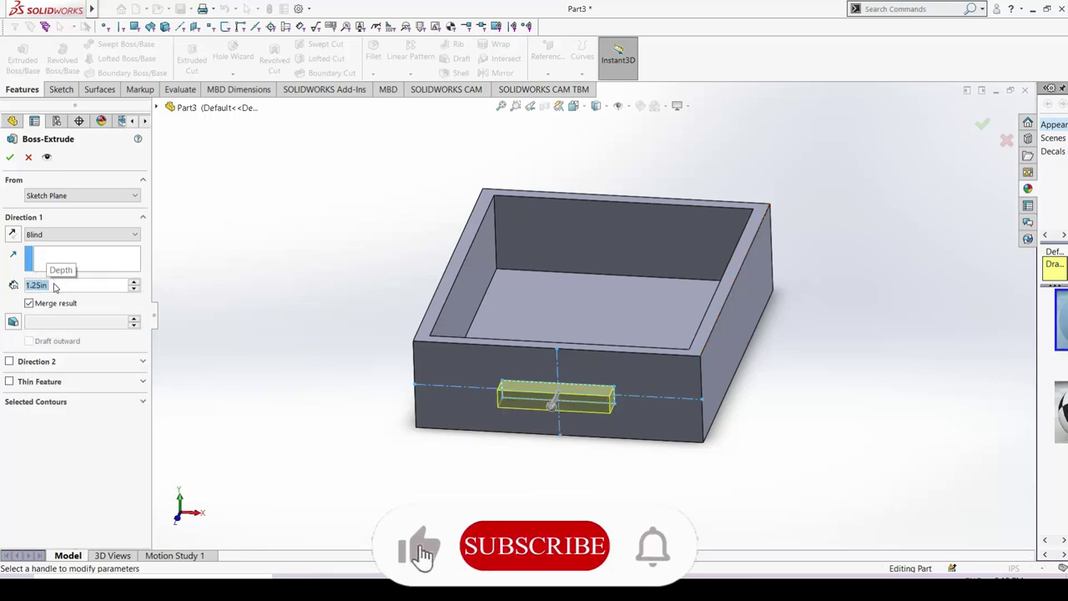
click(16, 158)
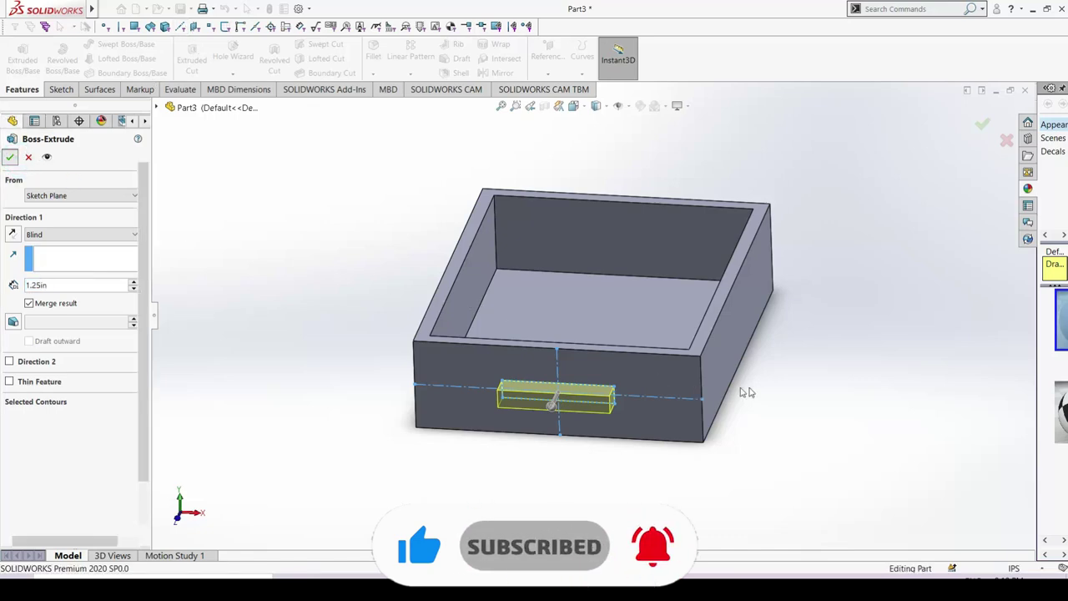
middle_drag(745, 390, 767, 409)
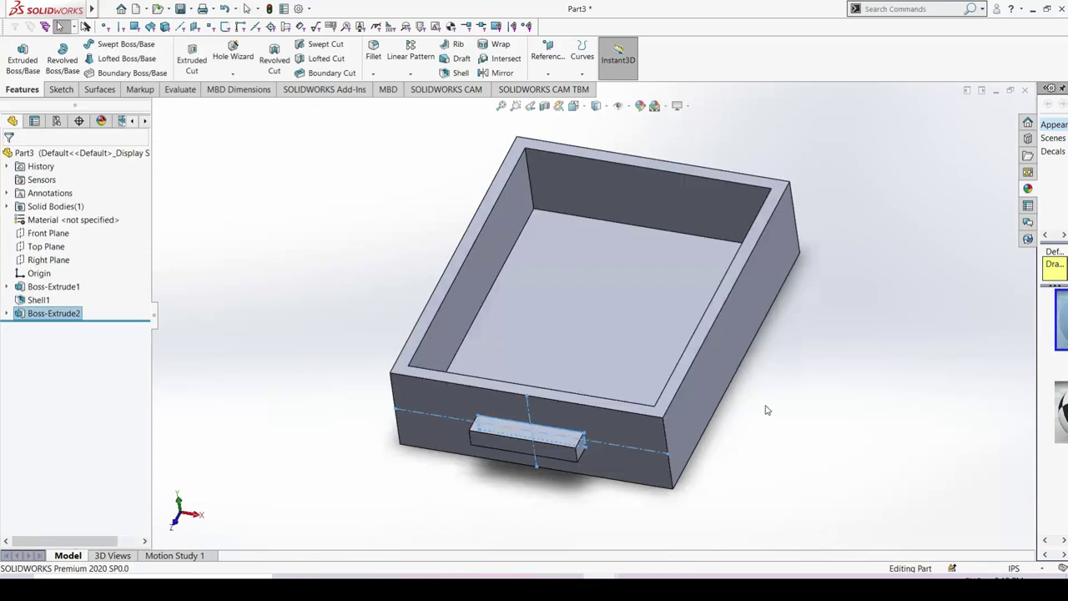
Step: Start a sketch on the handle face and draw a corner rectangle across it
click(551, 433)
click(599, 401)
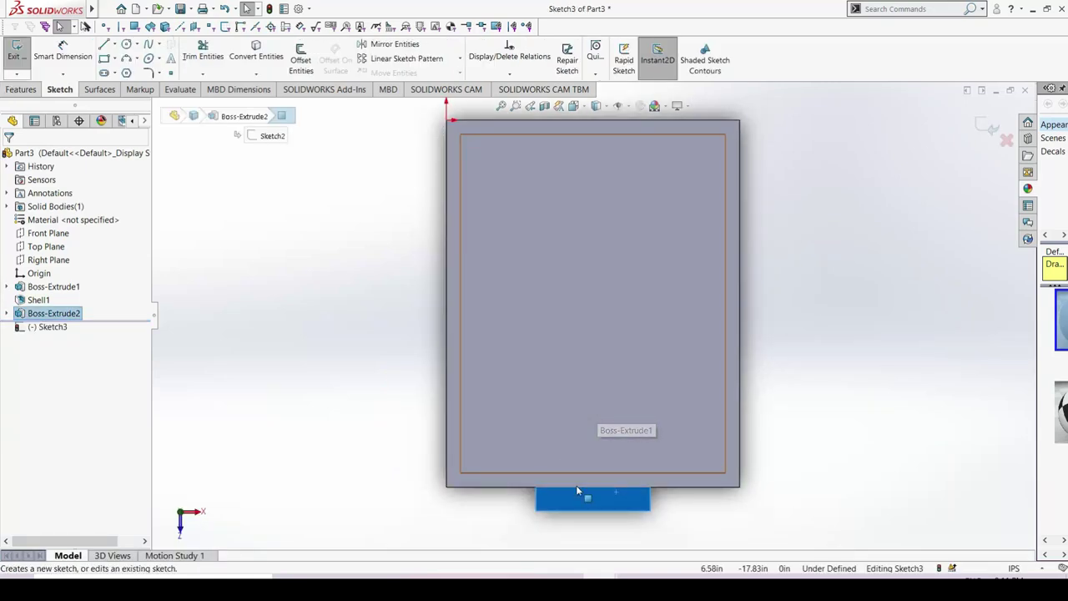
scroll(588, 496, down, 3)
click(179, 334)
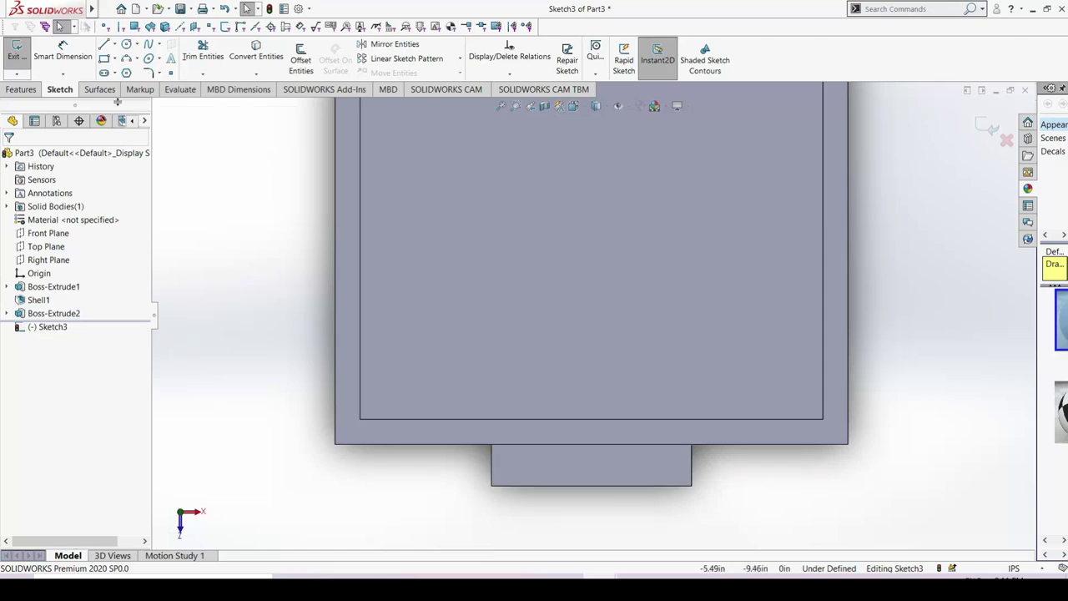
key(r)
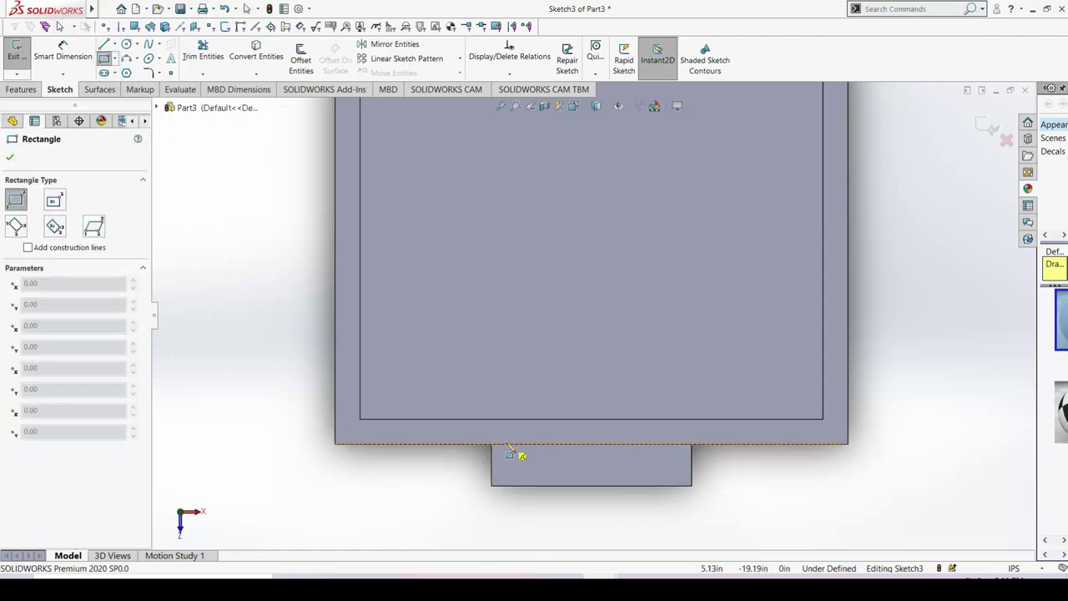
click(683, 475)
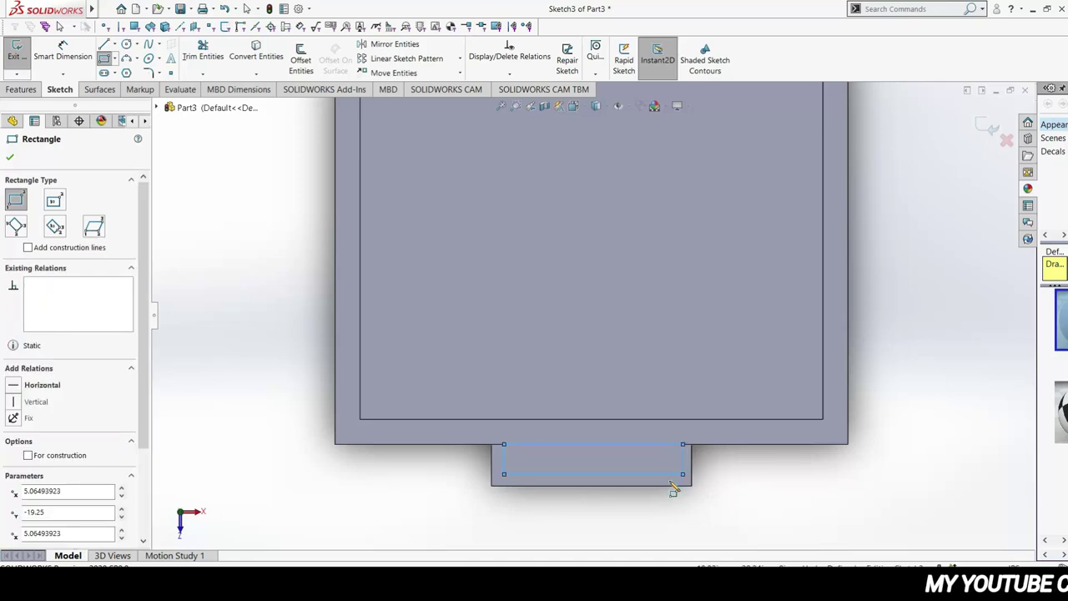
Step: Dimension the recess rectangle 0.50 in from each end and 0.25 in from the bottom
click(63, 52)
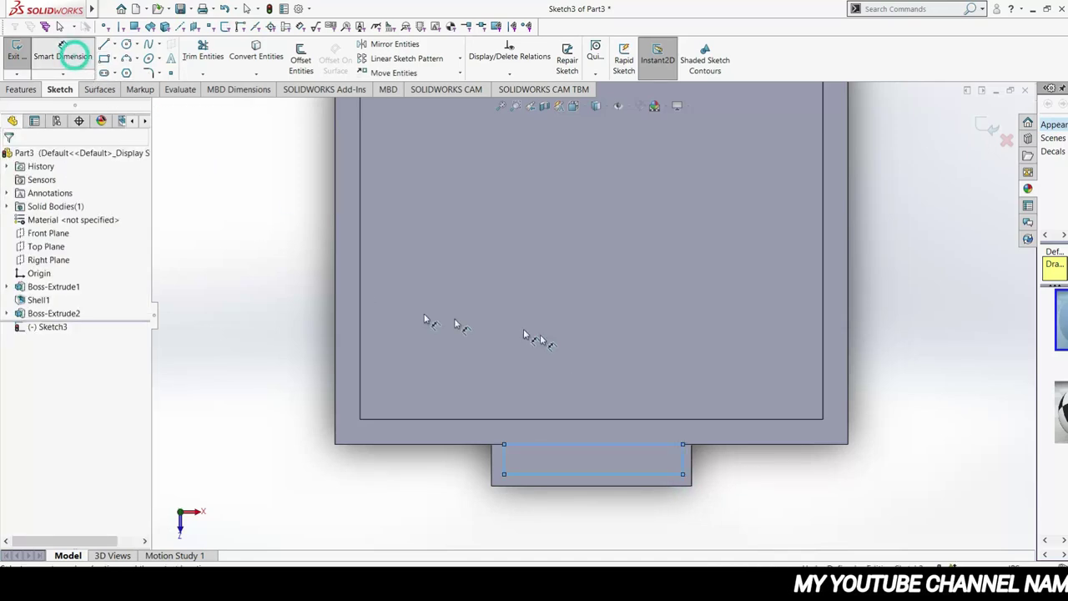
click(504, 463)
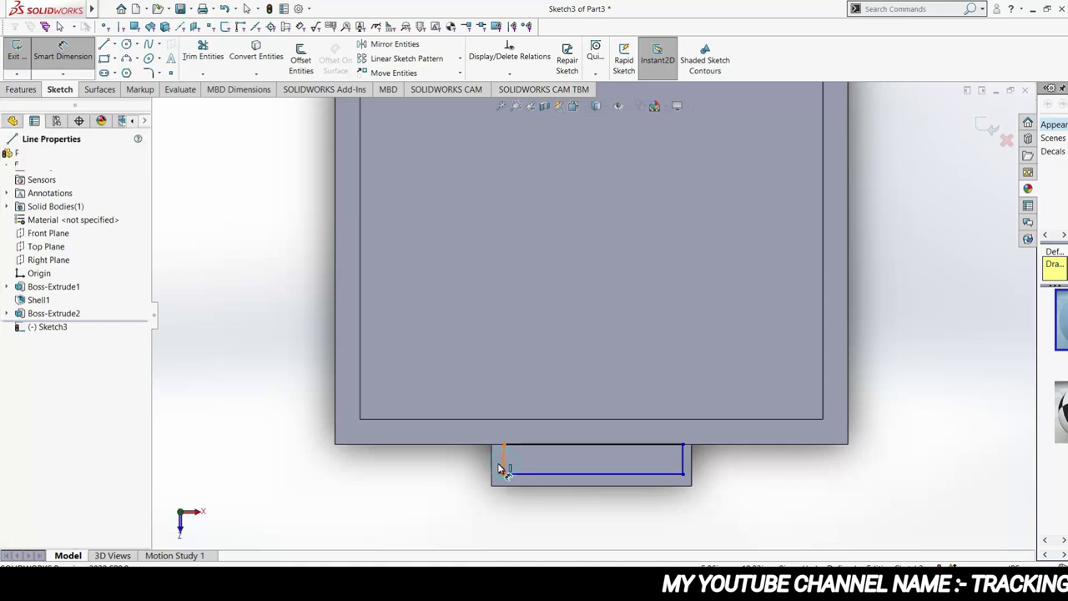
click(458, 482)
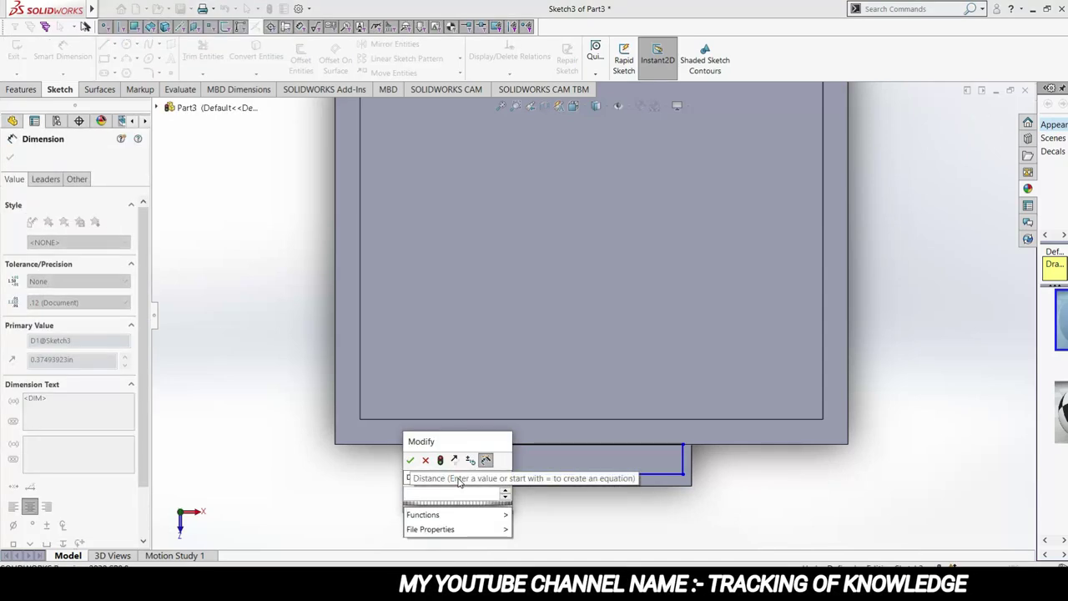
text(.5)
key(Return)
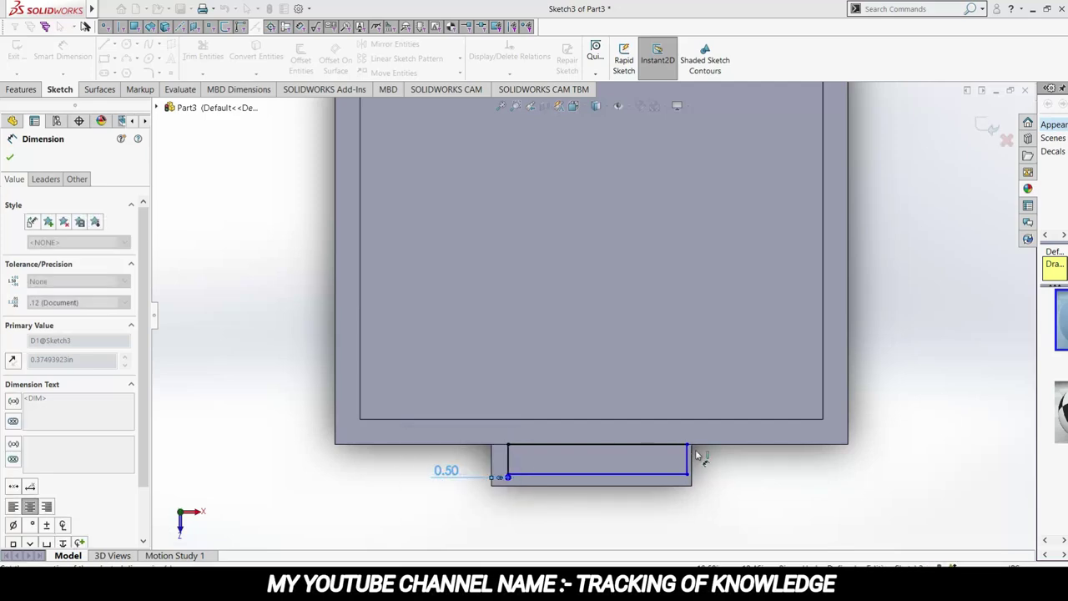
click(688, 467)
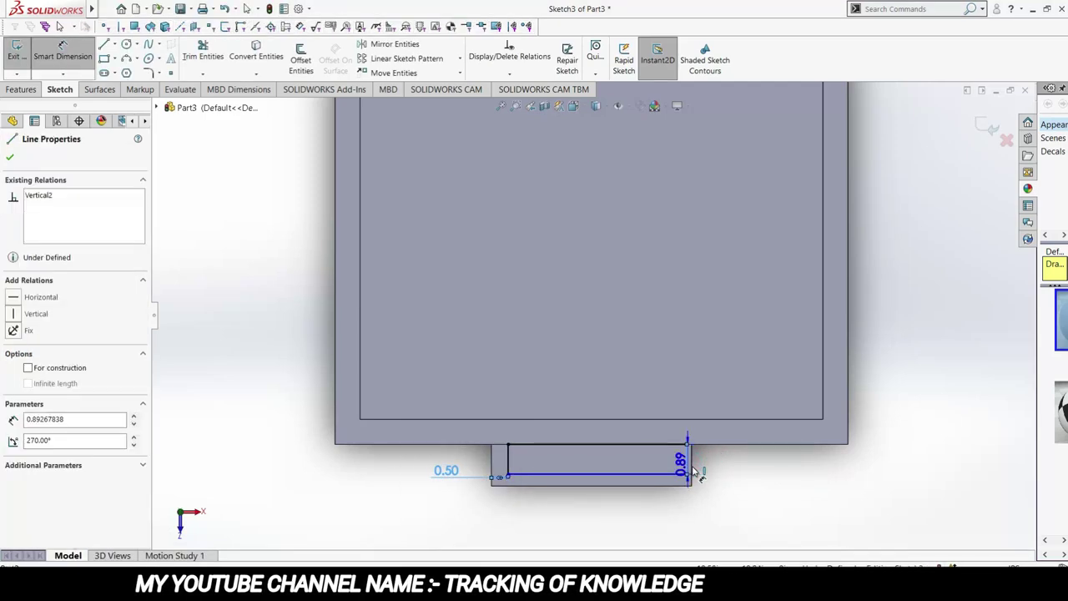
click(743, 484)
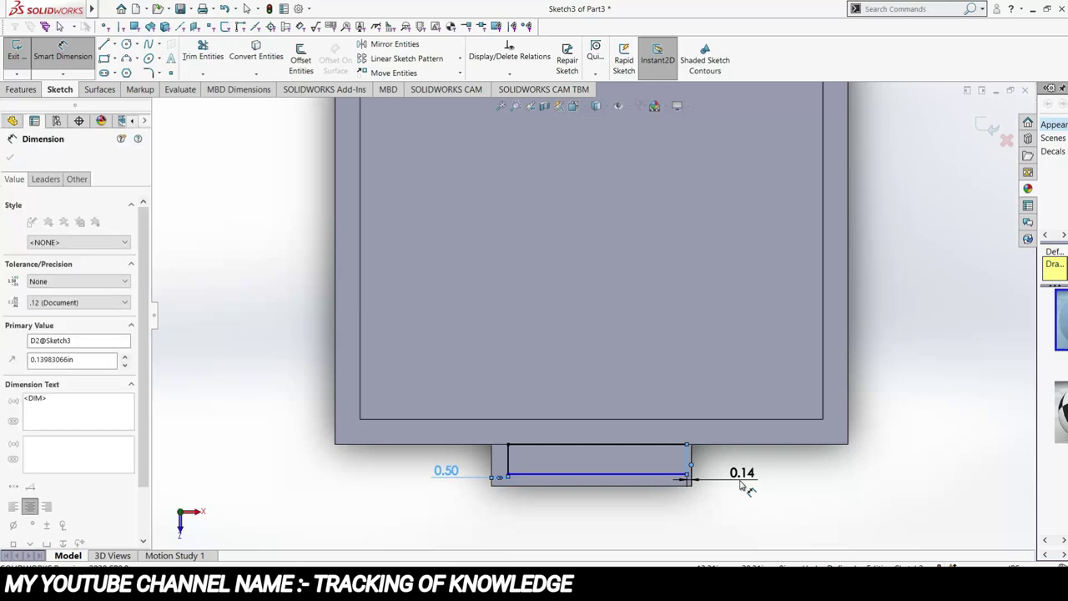
text(.5)
key(Return)
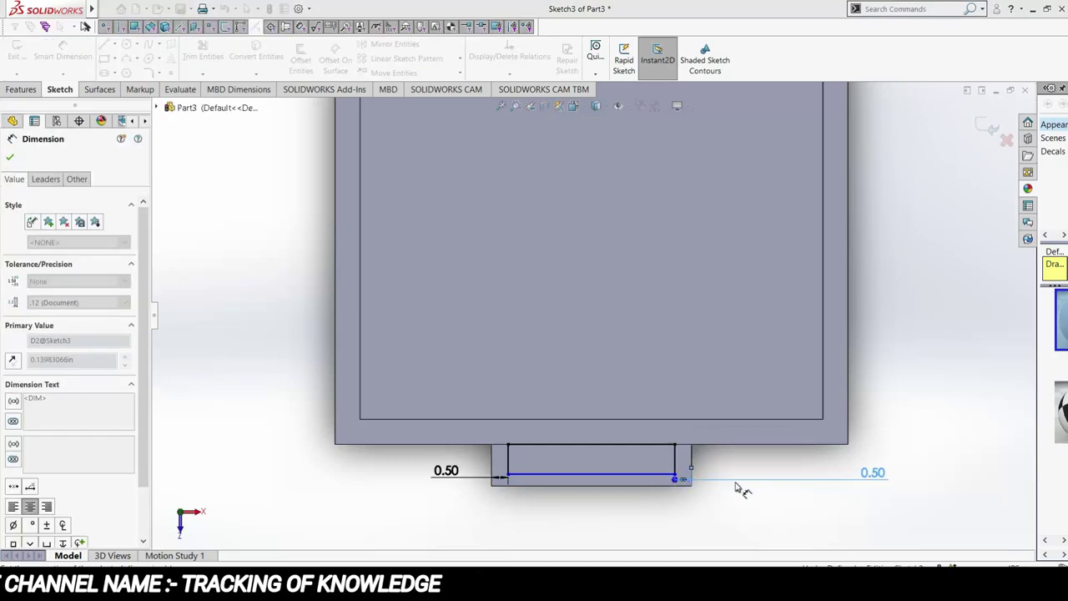
click(639, 477)
click(642, 517)
text(2)
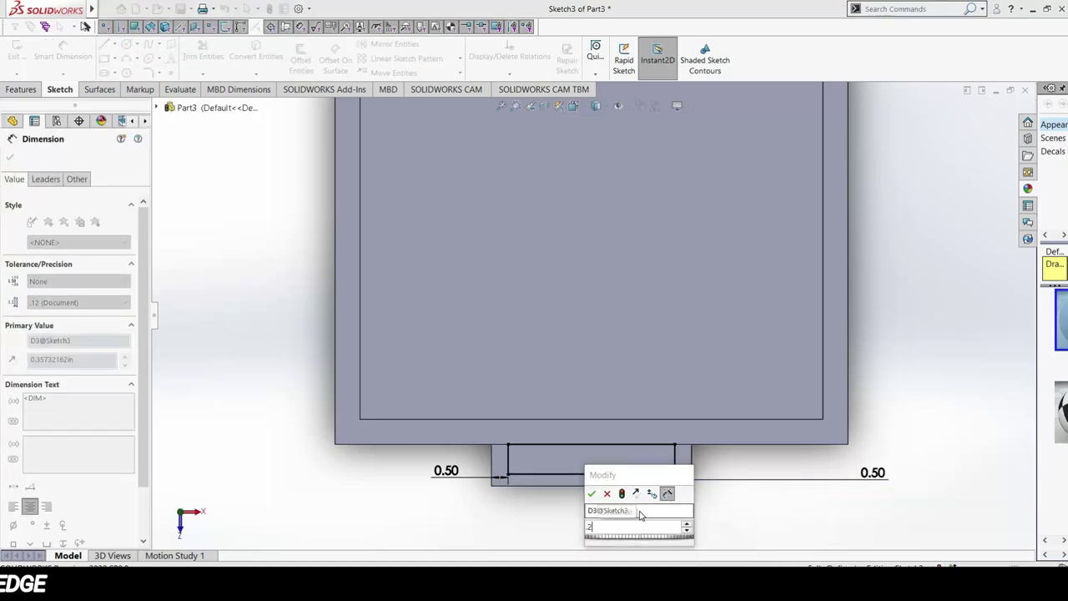
text(0.25)
key(Return)
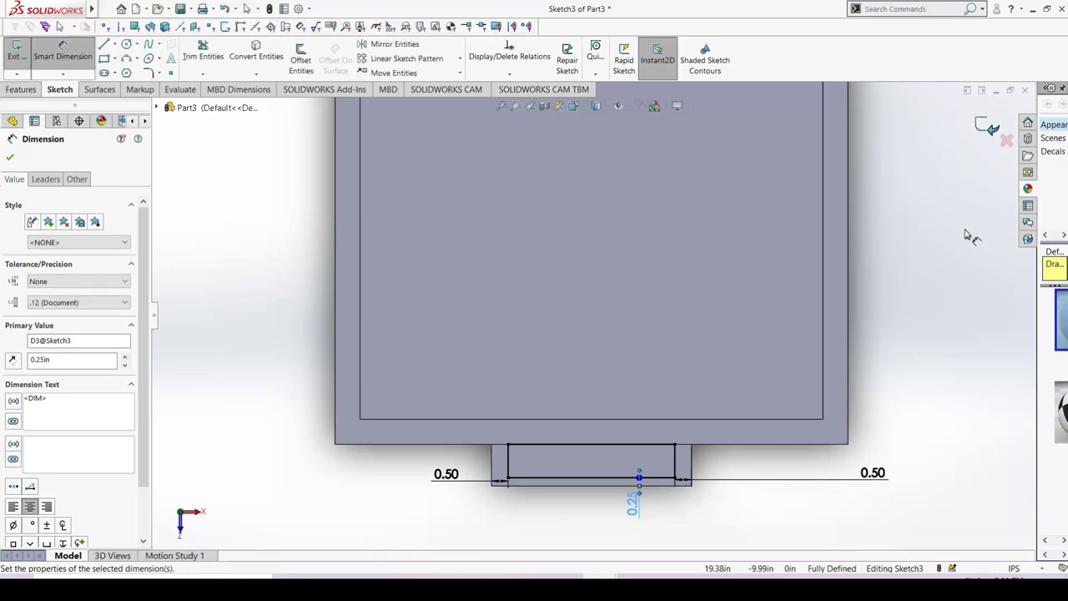
key(Escape)
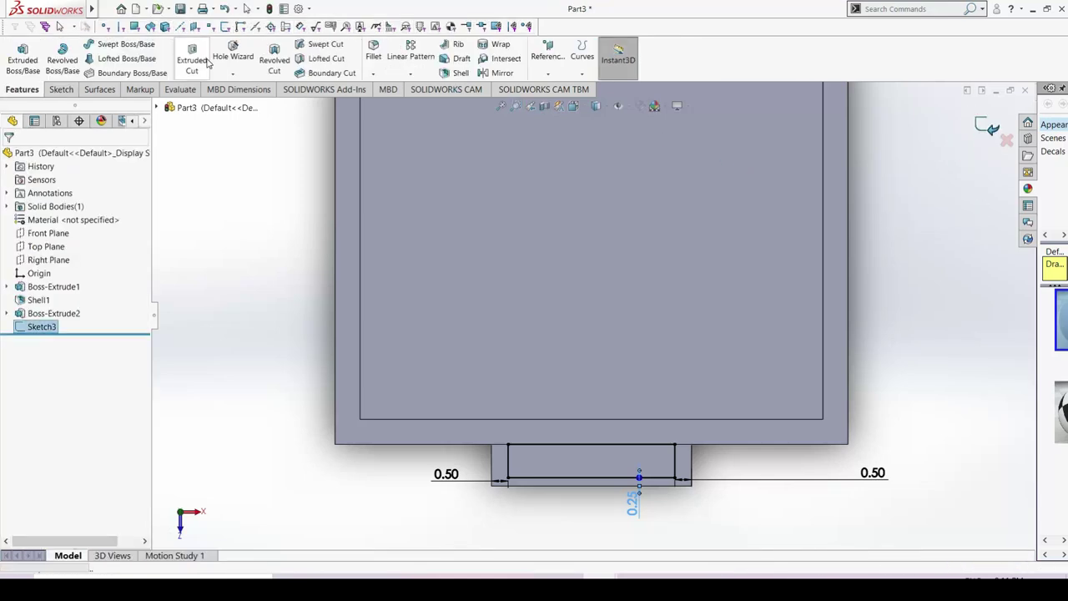
click(196, 67)
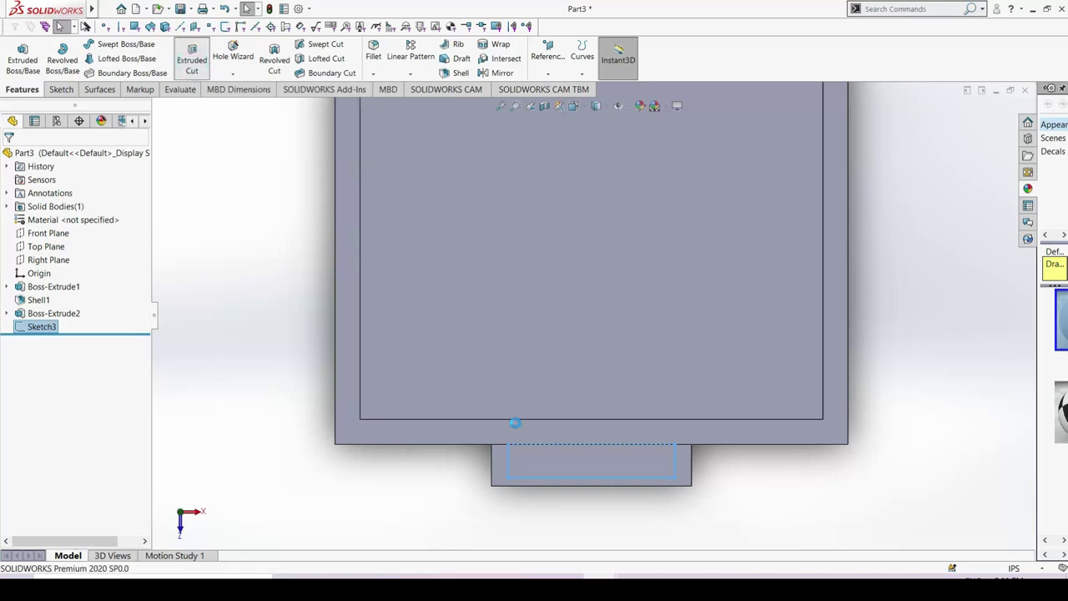
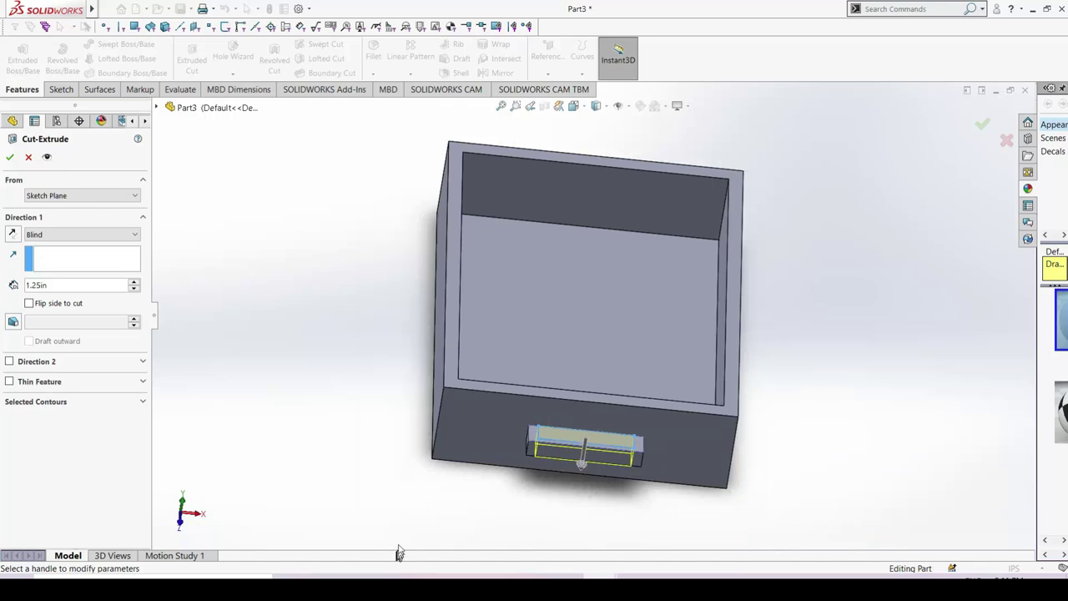
Step: Cut the handle block 1.25in blind into a hollow U-shaped grip and inspect it
mouse_move(541, 505)
middle_down()
mouse_move(570, 446)
mouse_move(533, 434)
middle_up()
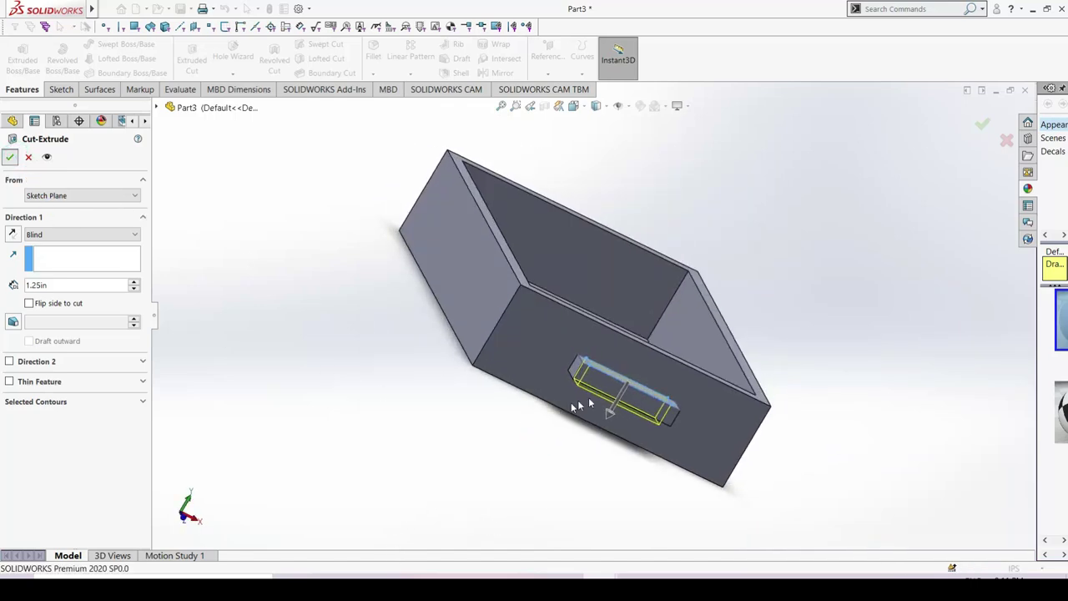
key(Return)
middle_drag(827, 393, 799, 405)
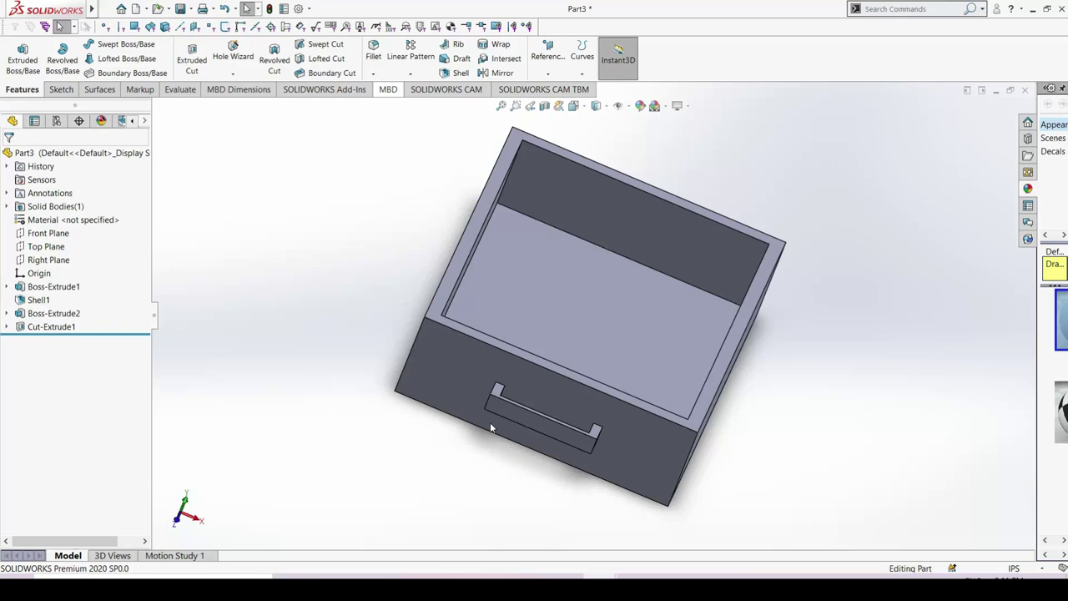
Step: Fillet both outer vertical handle edges at 0.60in radius and orbit to inspect the grip
scroll(489, 407, down, 5)
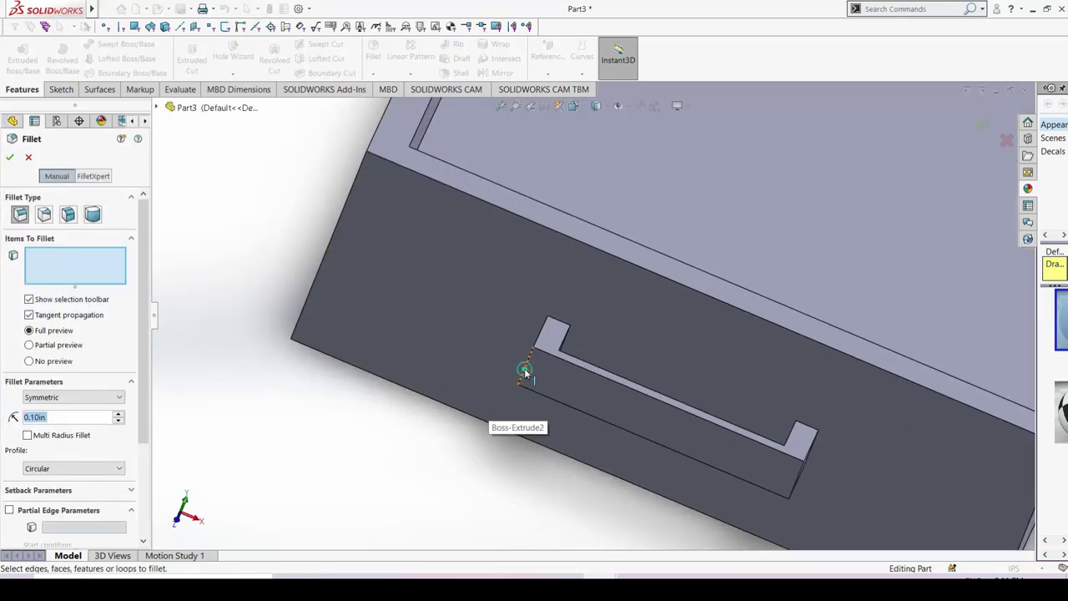
click(525, 372)
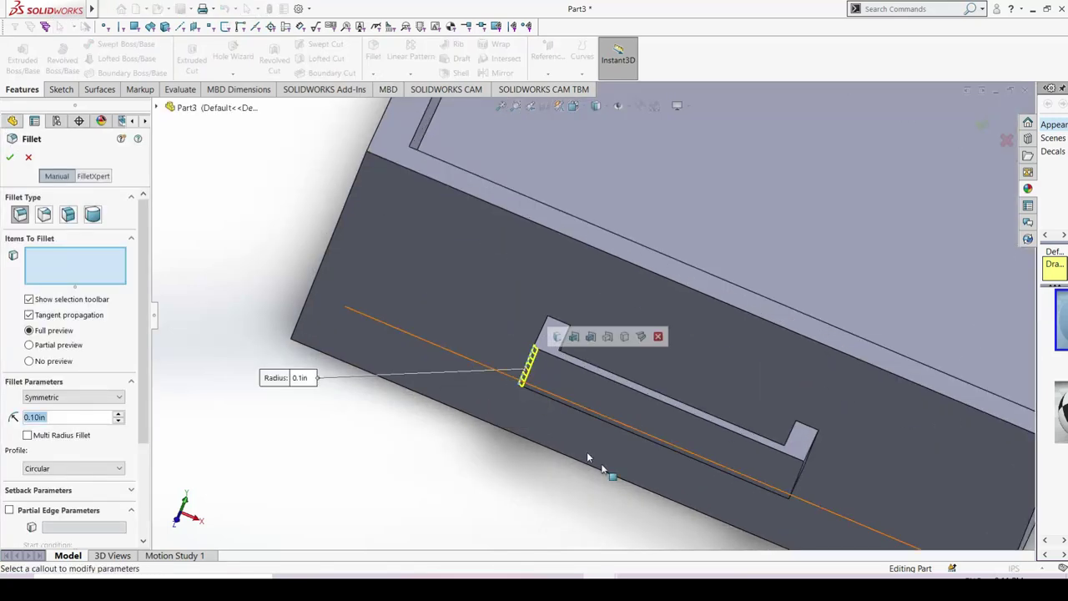
click(795, 491)
text(0.8)
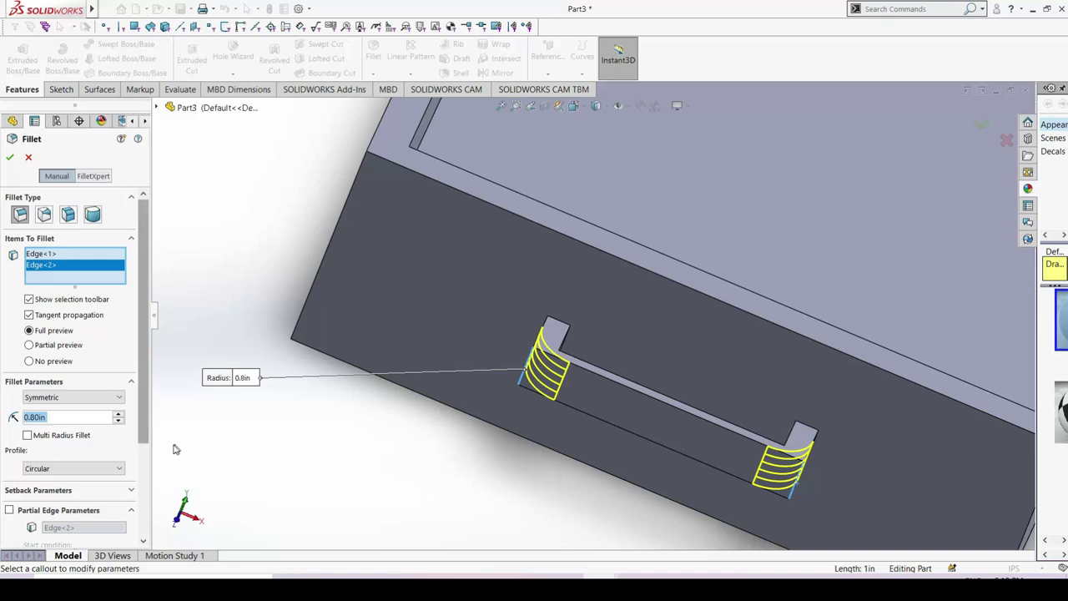
click(118, 422)
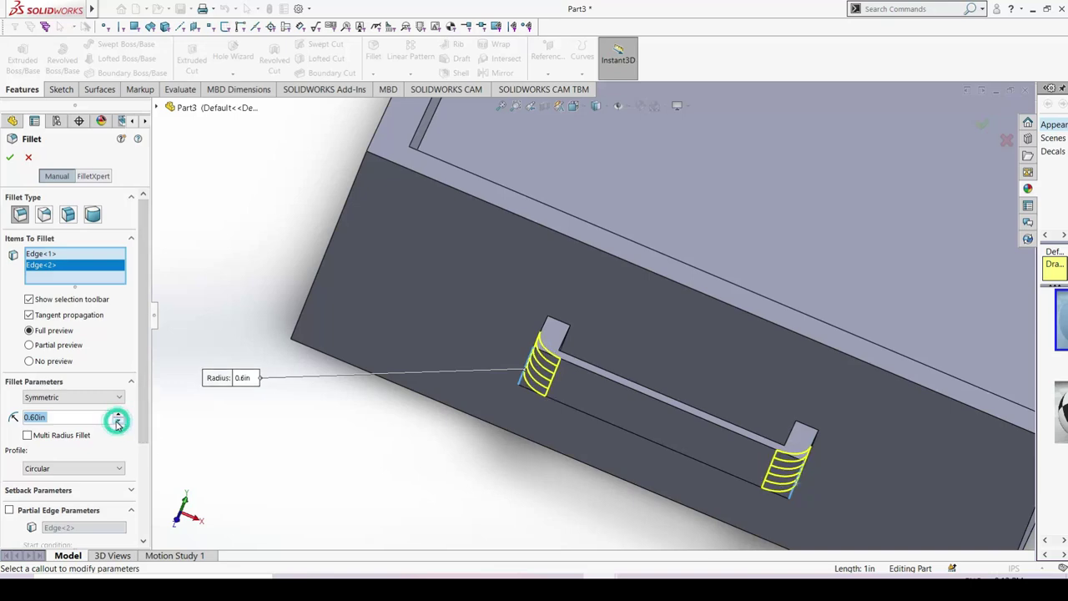
click(6, 161)
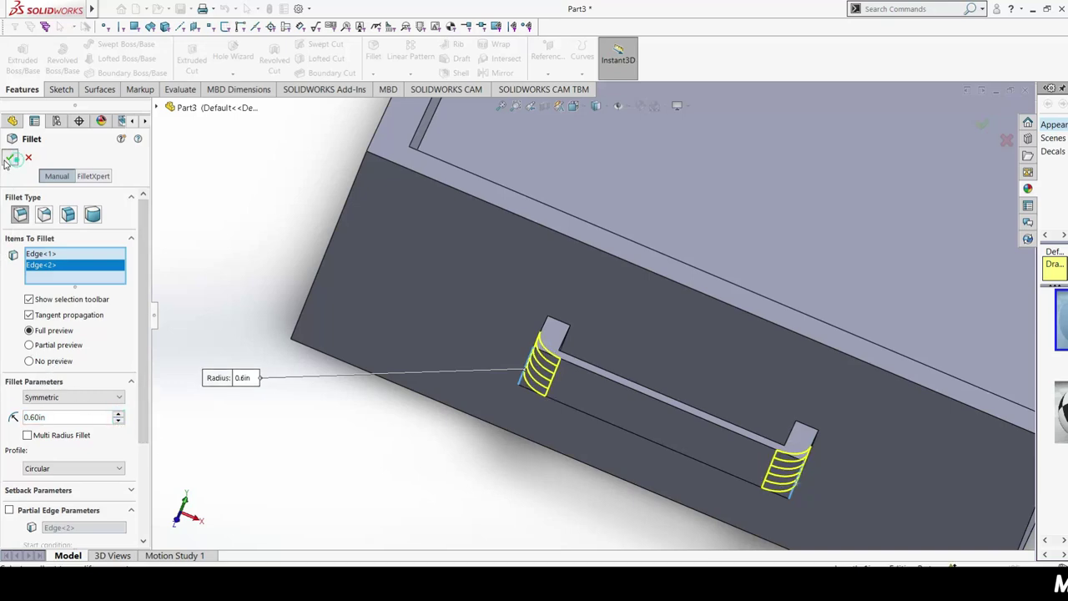
middle_drag(563, 386, 770, 415)
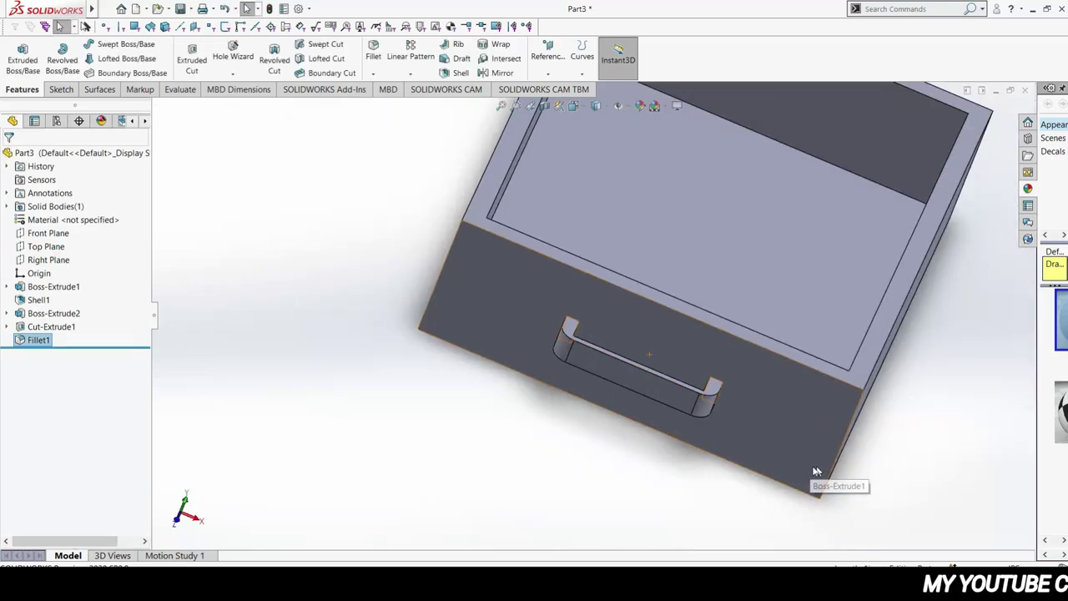
middle_drag(816, 471, 893, 426)
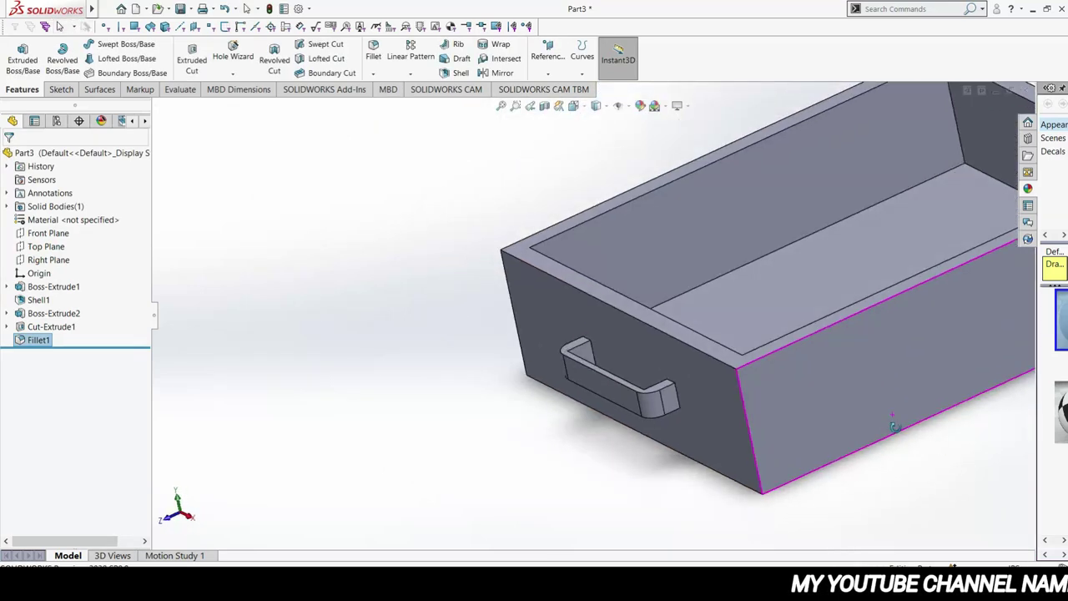
scroll(888, 451, up, 5)
mouse_move(886, 462)
middle_down()
mouse_move(906, 442)
mouse_move(898, 484)
mouse_move(747, 416)
middle_up()
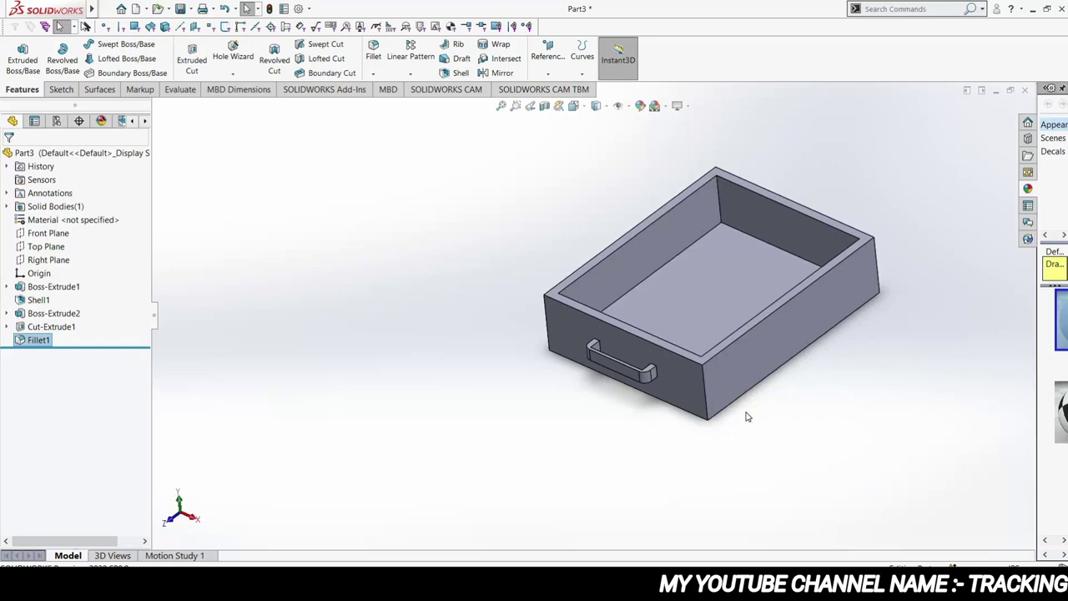
scroll(747, 416, down, 3)
scroll(679, 359, up, 3)
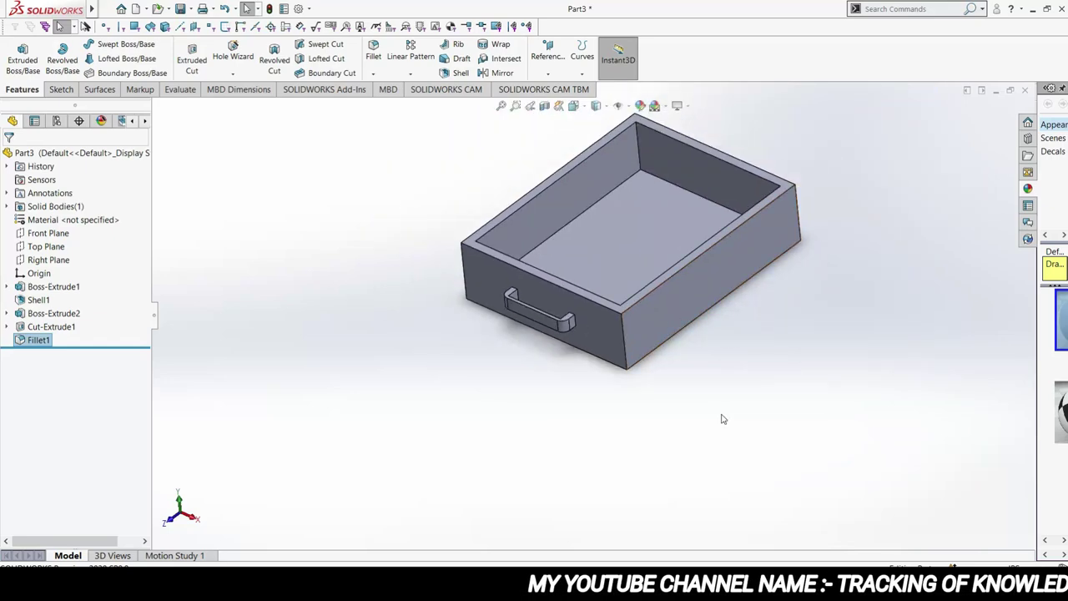
Step: Apply a red face appearance to the drawer's right side and front faces
click(669, 332)
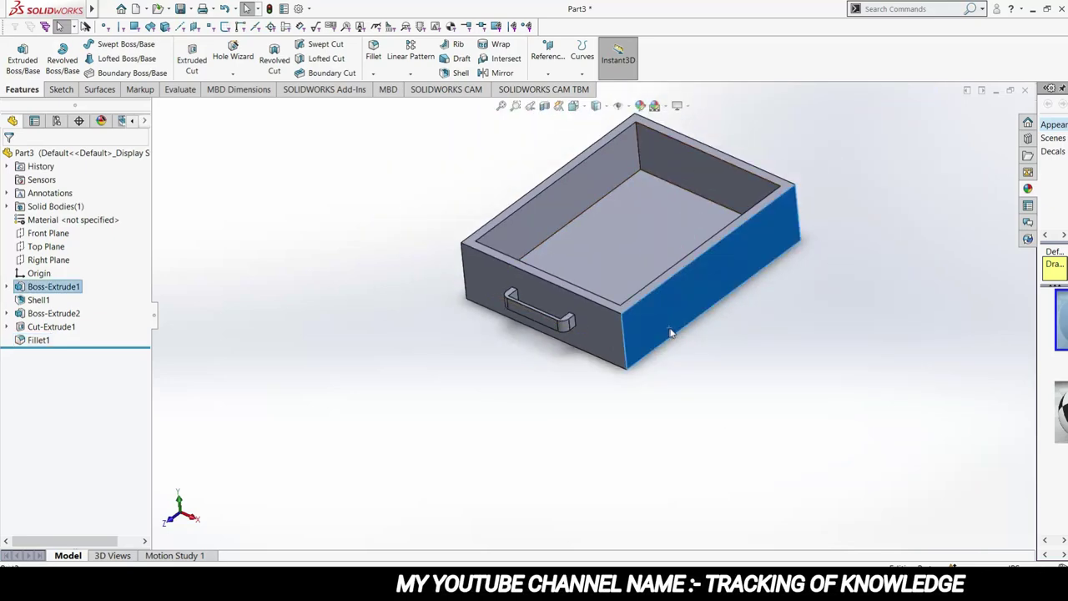
right_click(670, 332)
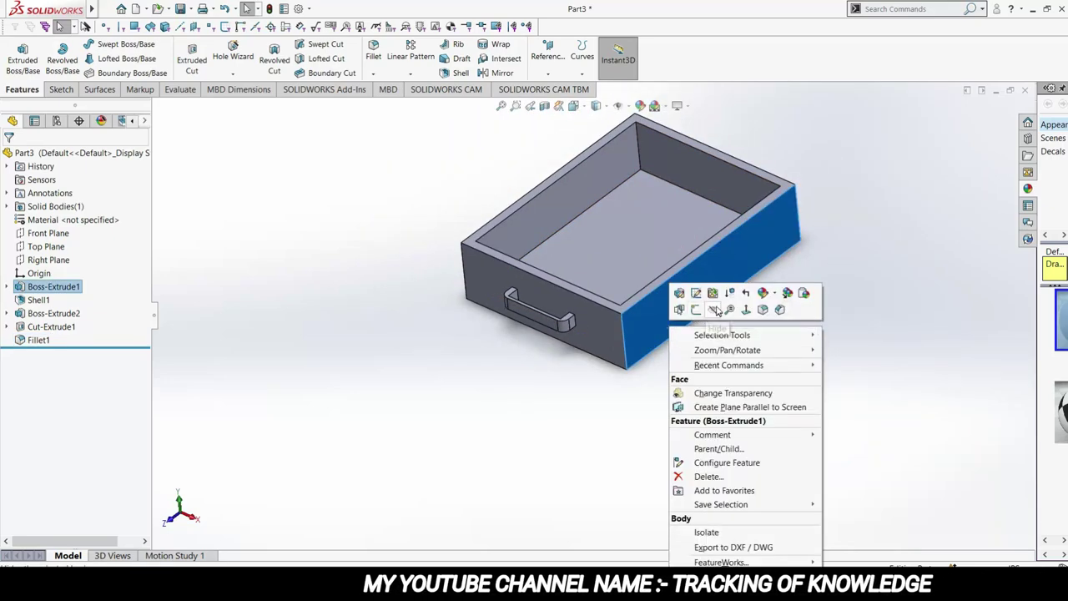
click(775, 297)
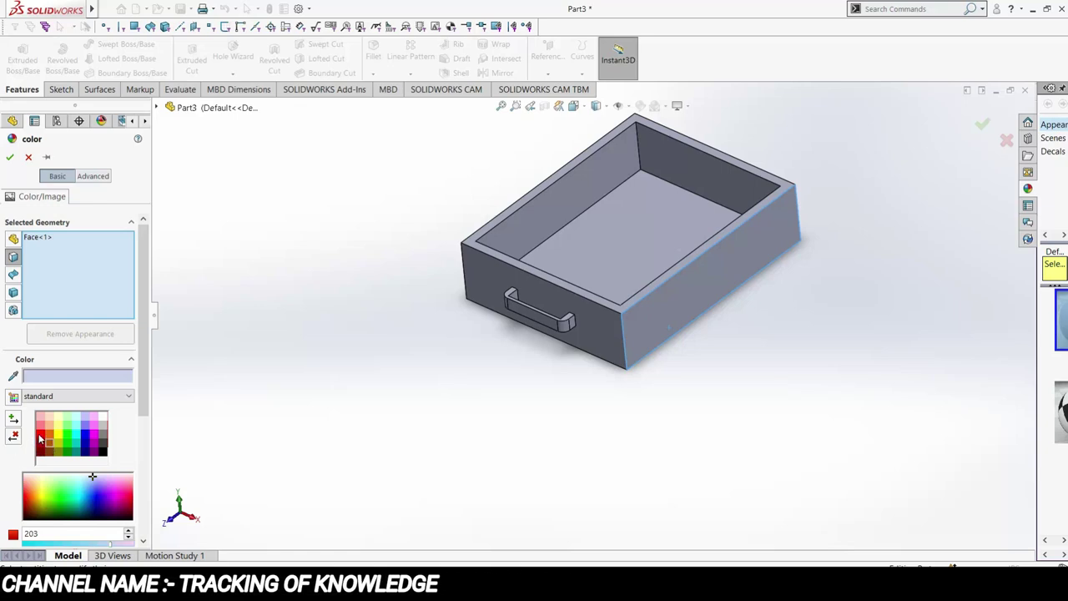
click(39, 439)
click(603, 339)
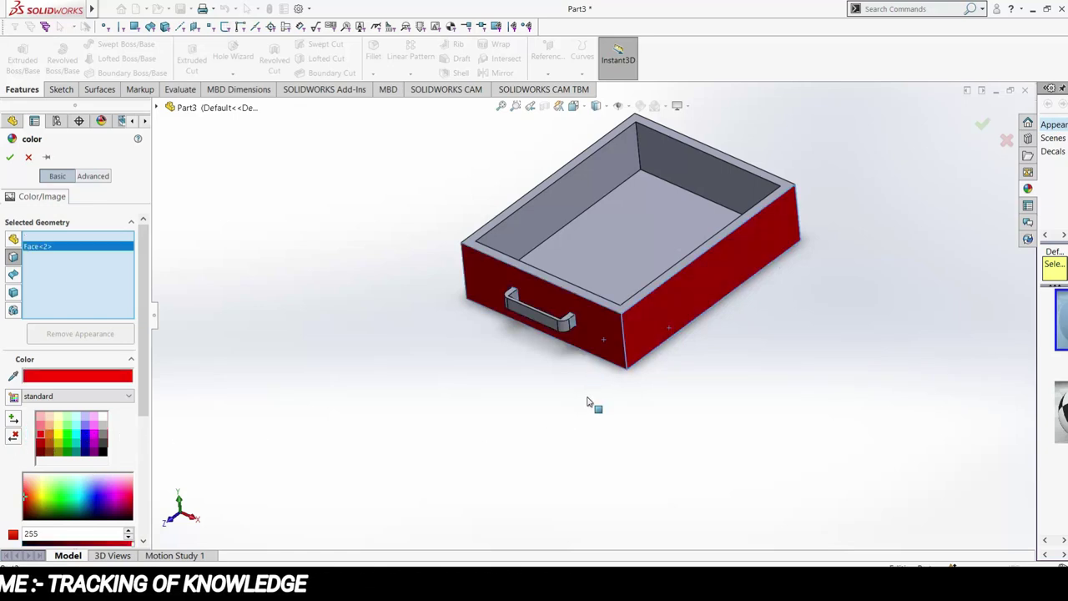
Step: Add the bottom, floor, rim and inner back, left and right walls to the red colouring
middle_drag(587, 403, 672, 265)
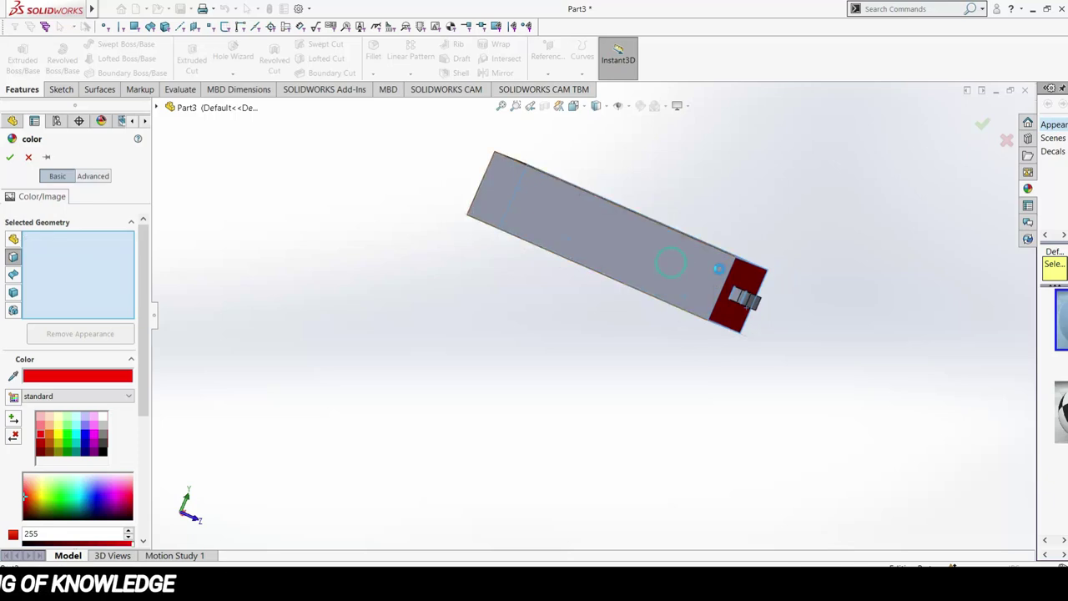
click(718, 269)
mouse_move(867, 241)
middle_down()
mouse_move(792, 260)
mouse_move(784, 241)
mouse_move(760, 303)
mouse_move(765, 286)
mouse_move(765, 339)
middle_up()
click(641, 274)
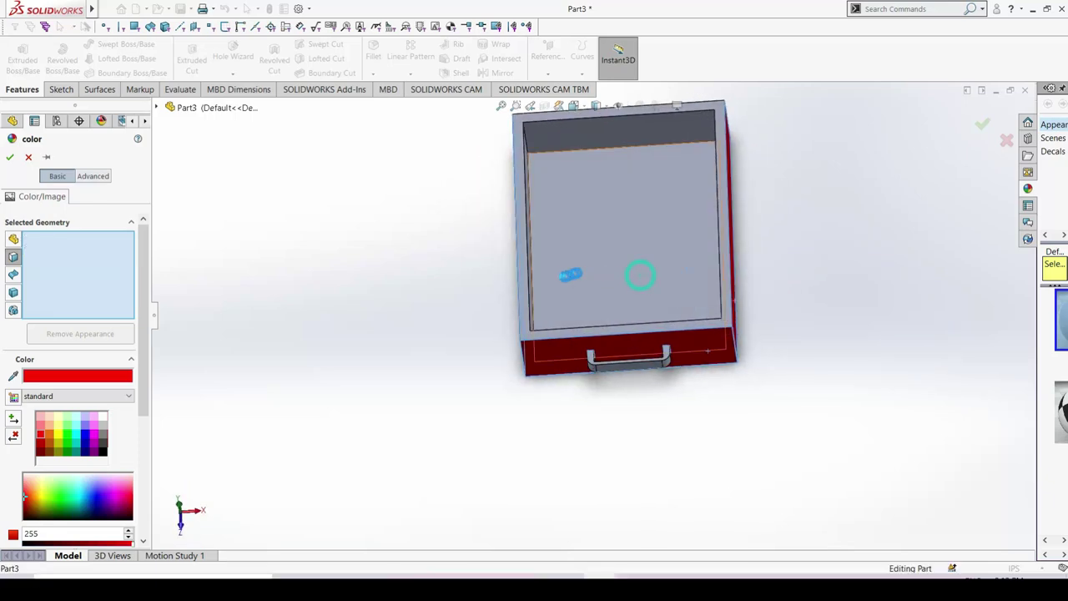
click(540, 331)
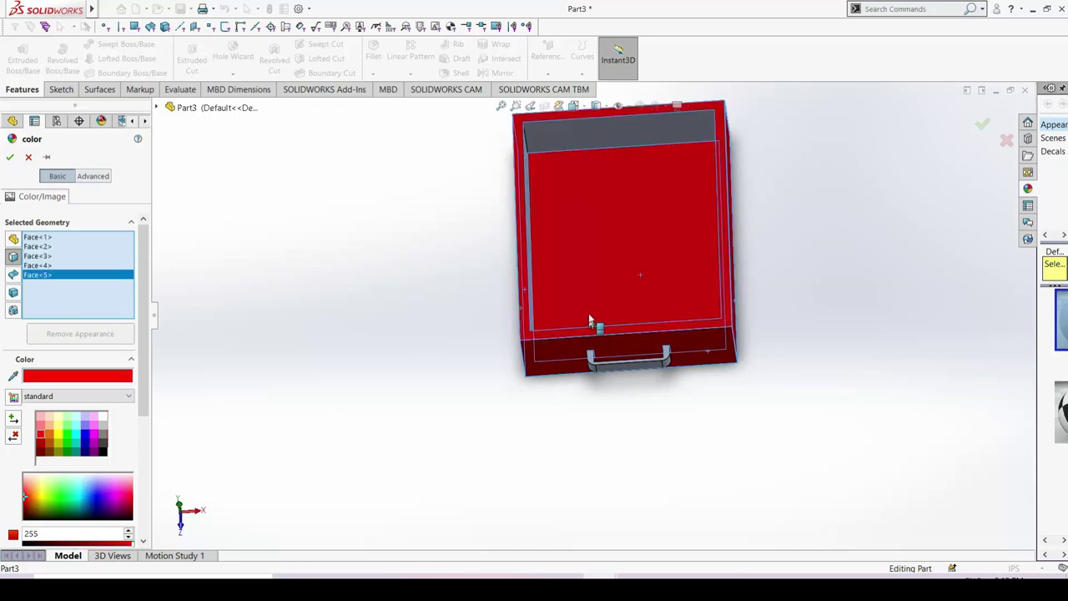
click(585, 147)
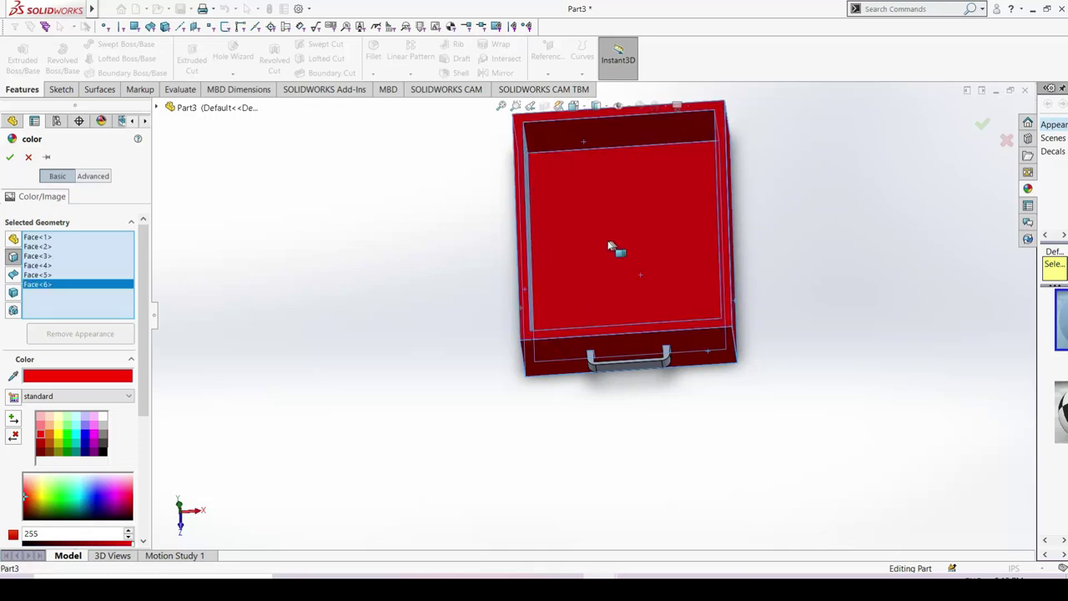
middle_drag(612, 248, 582, 256)
click(540, 243)
mouse_move(660, 255)
middle_down()
mouse_move(687, 256)
mouse_move(733, 280)
middle_up()
click(714, 266)
middle_drag(803, 303, 796, 284)
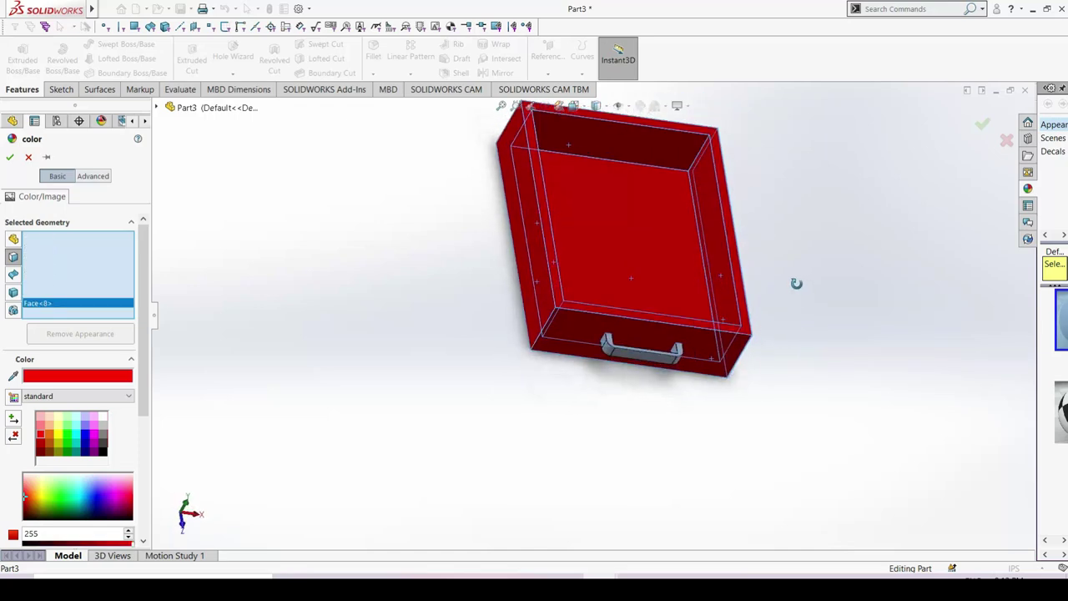
click(7, 157)
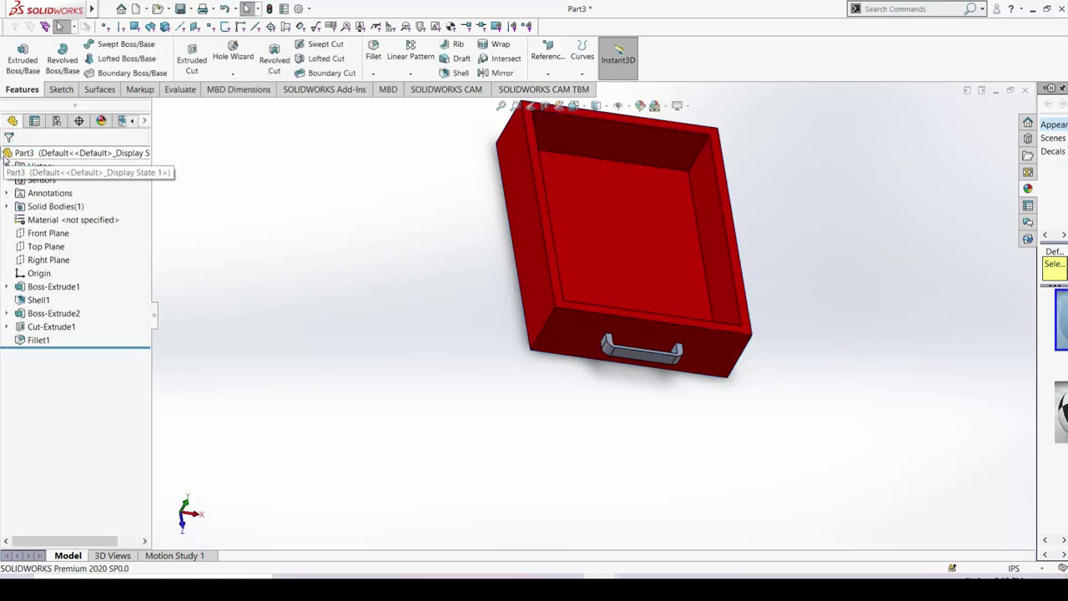
Step: Give the handle's front face a dark blue face appearance
mouse_move(732, 355)
middle_down()
mouse_move(739, 374)
mouse_move(687, 309)
mouse_move(651, 375)
middle_up()
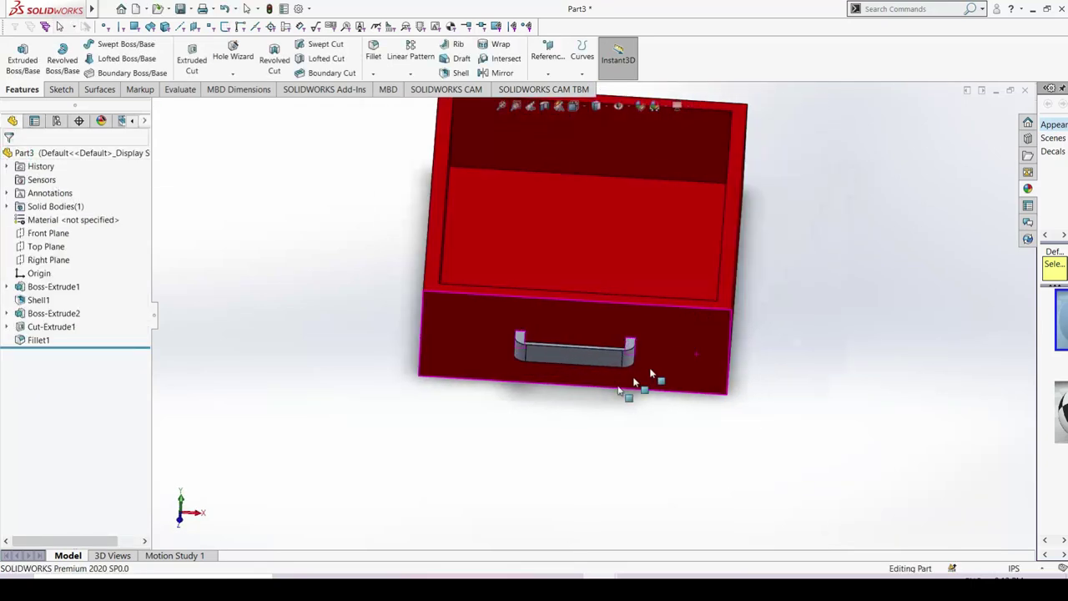
right_click(572, 352)
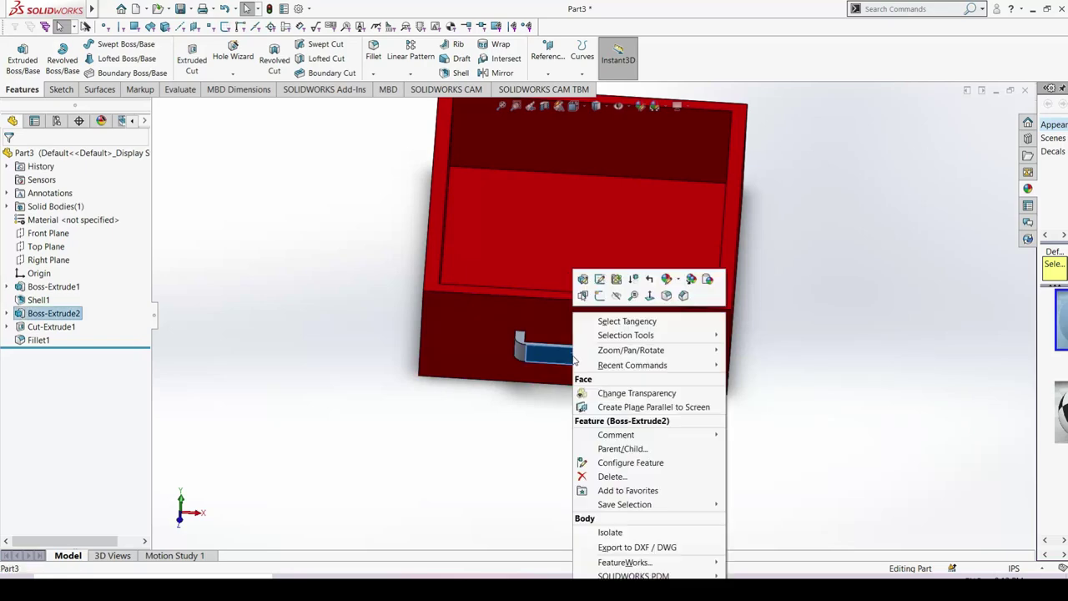
click(678, 283)
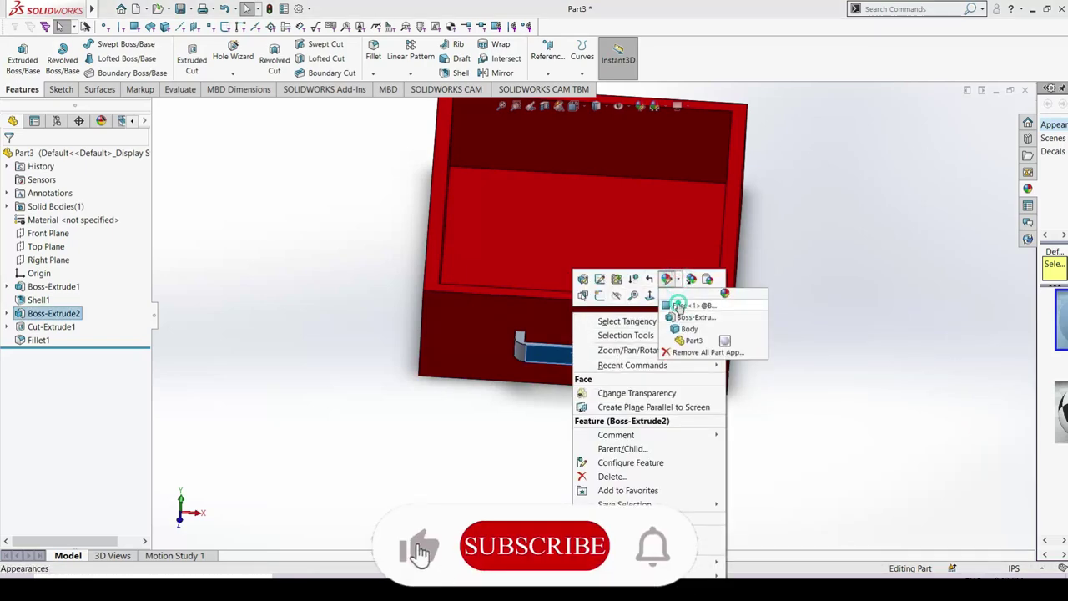
click(678, 306)
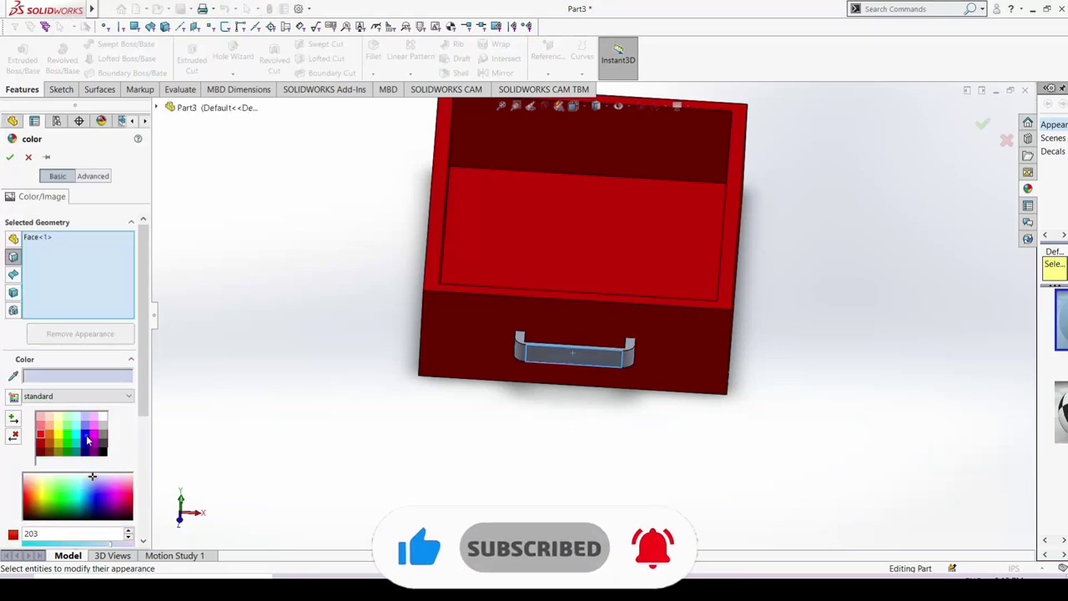
click(86, 434)
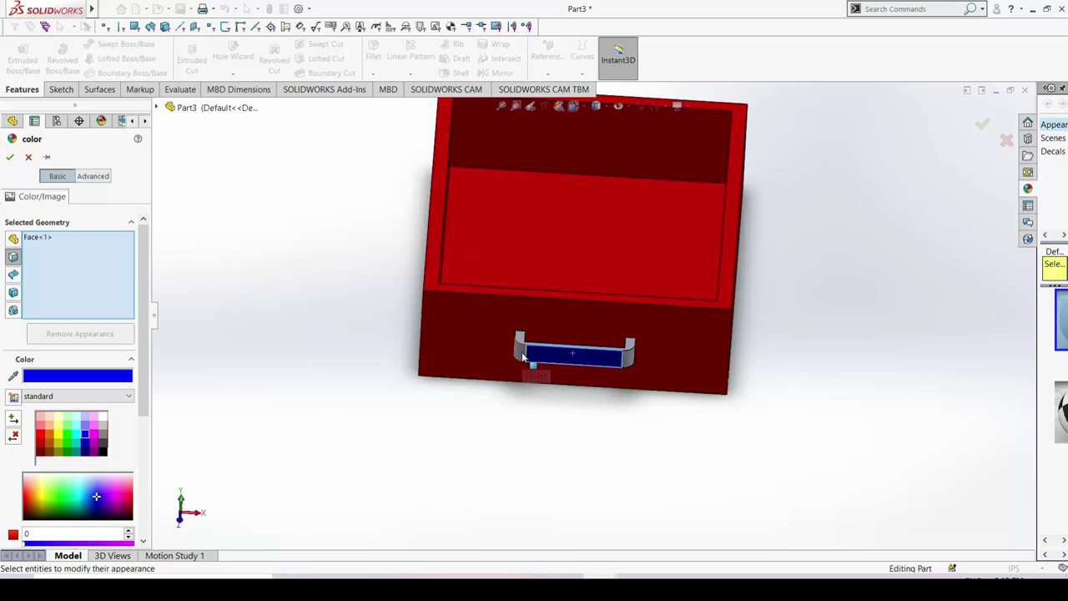
click(10, 158)
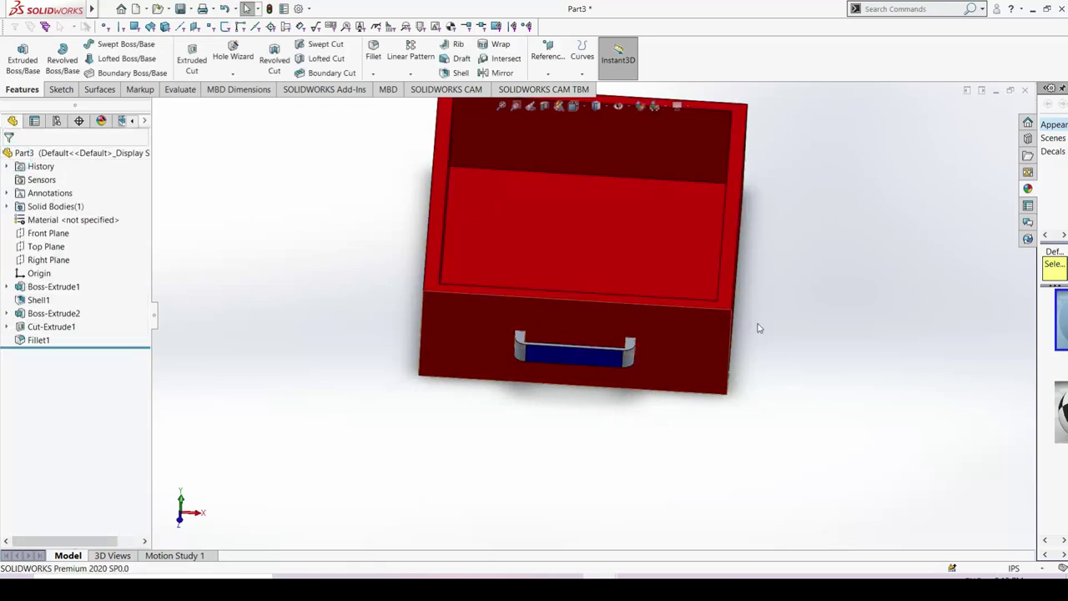
mouse_move(786, 312)
middle_down()
mouse_move(765, 314)
mouse_move(823, 308)
mouse_move(756, 314)
middle_up()
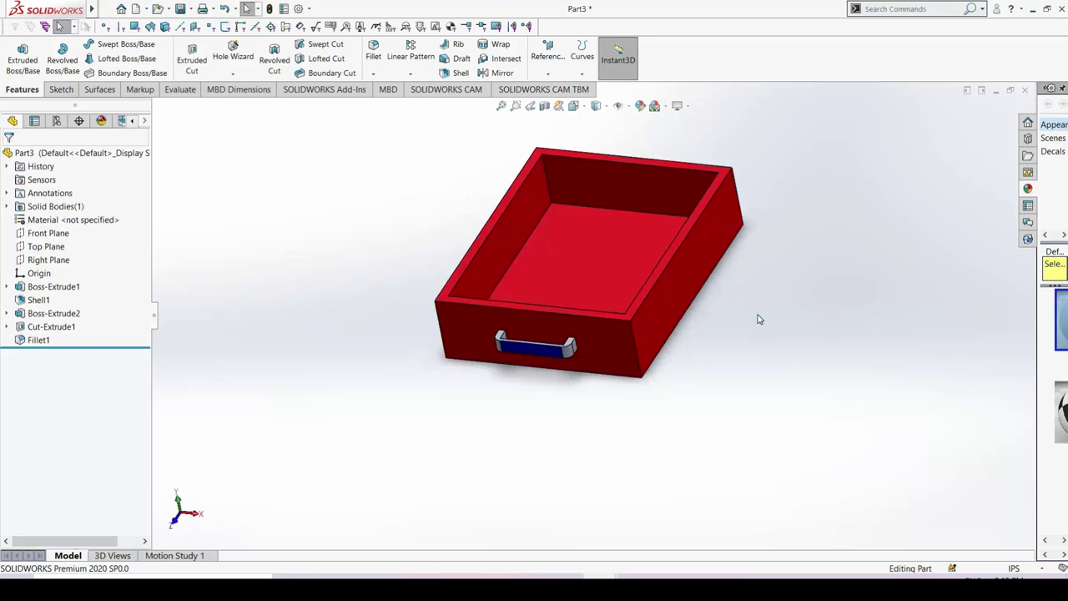
Step: Save the drawer part as 'almirah part 3'
key(ctrl+s)
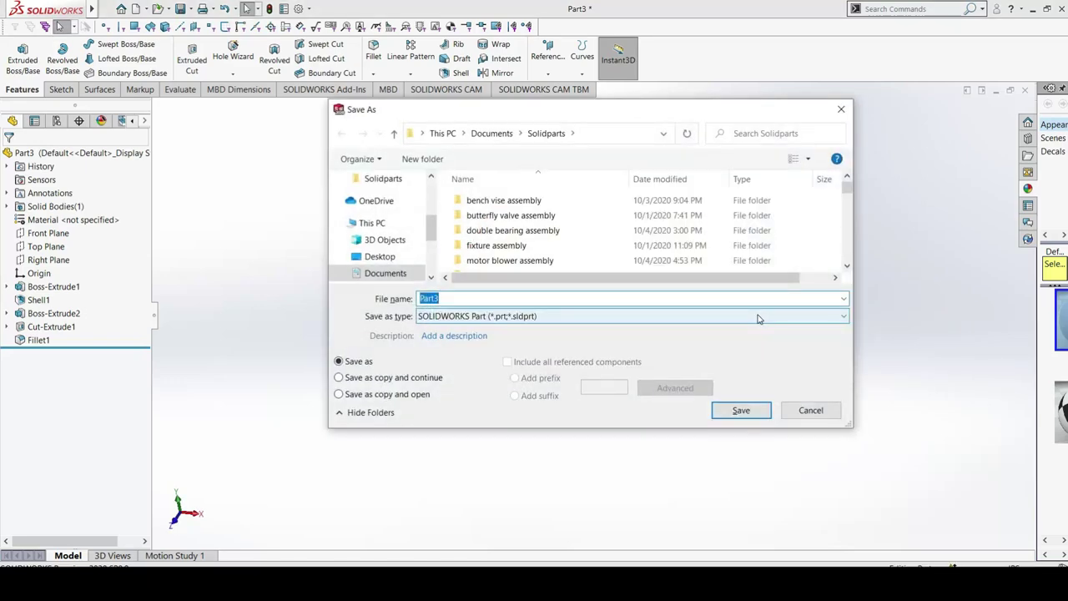
text(a)
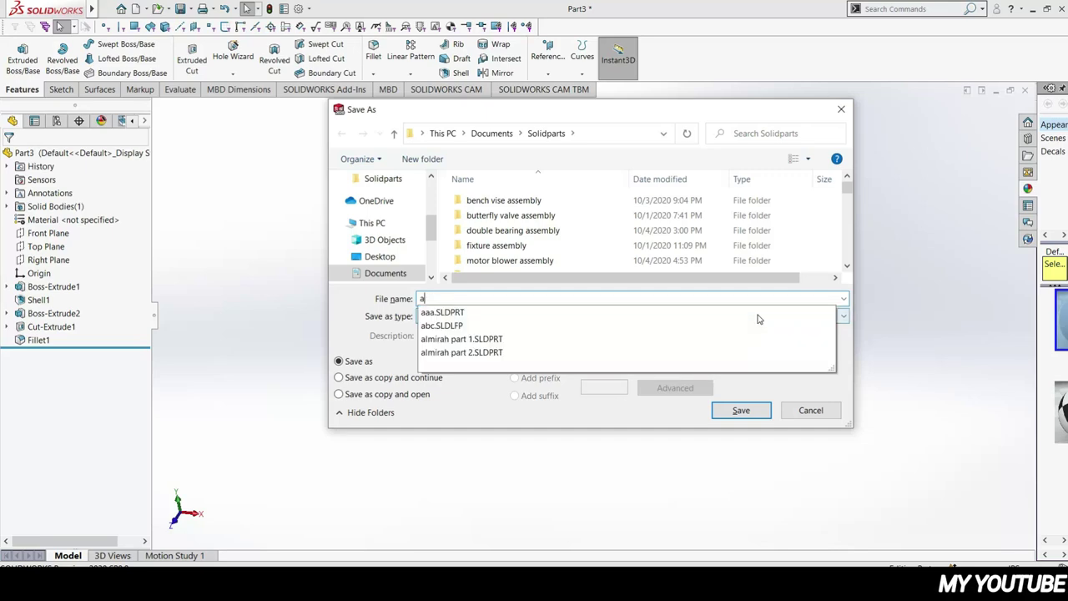
text(lmira)
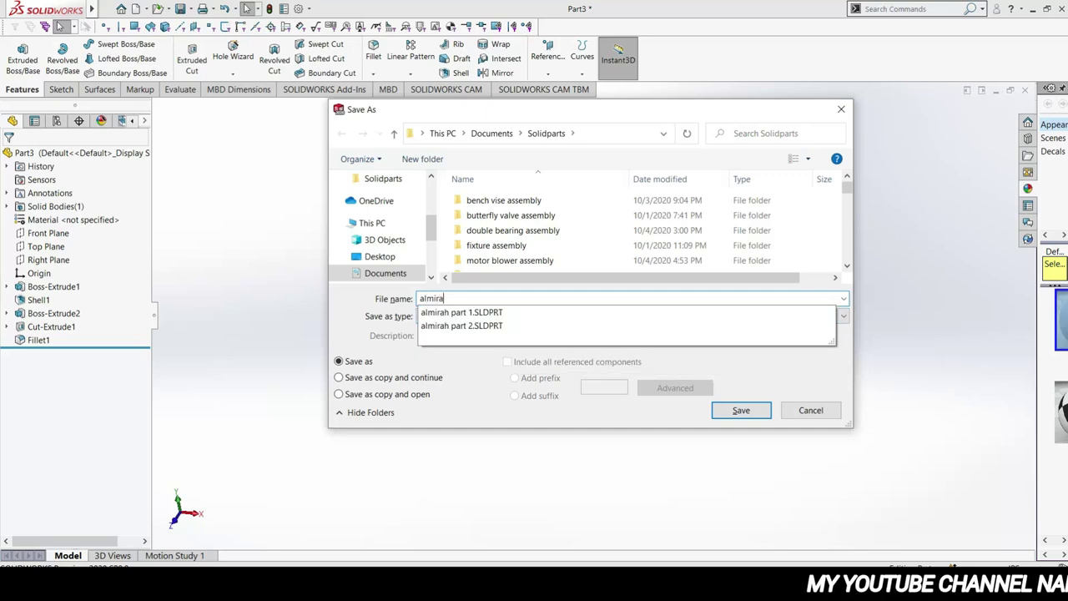
text(h)
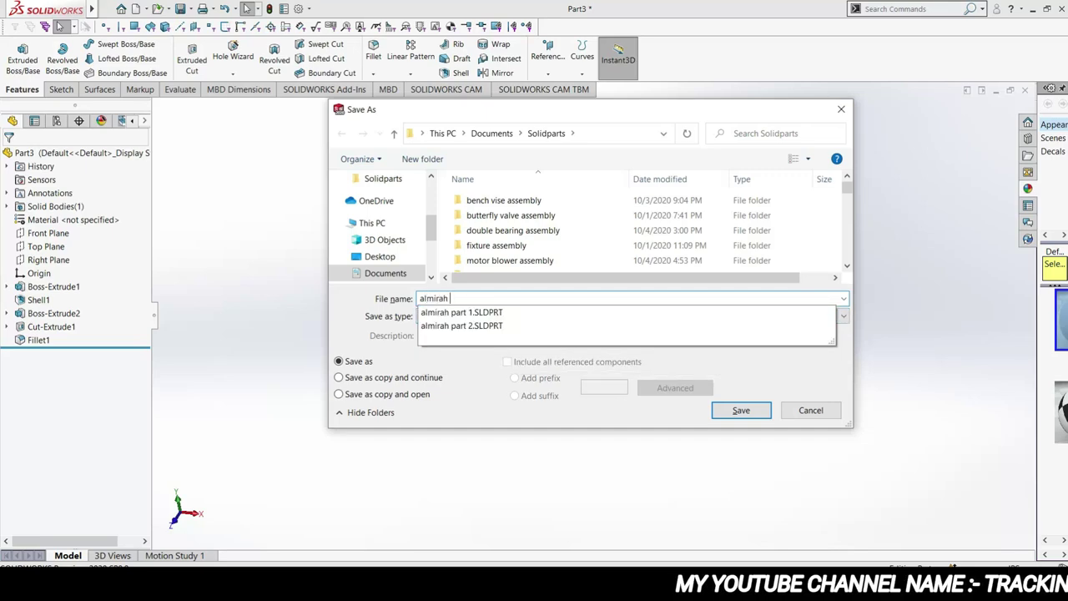
text( part )
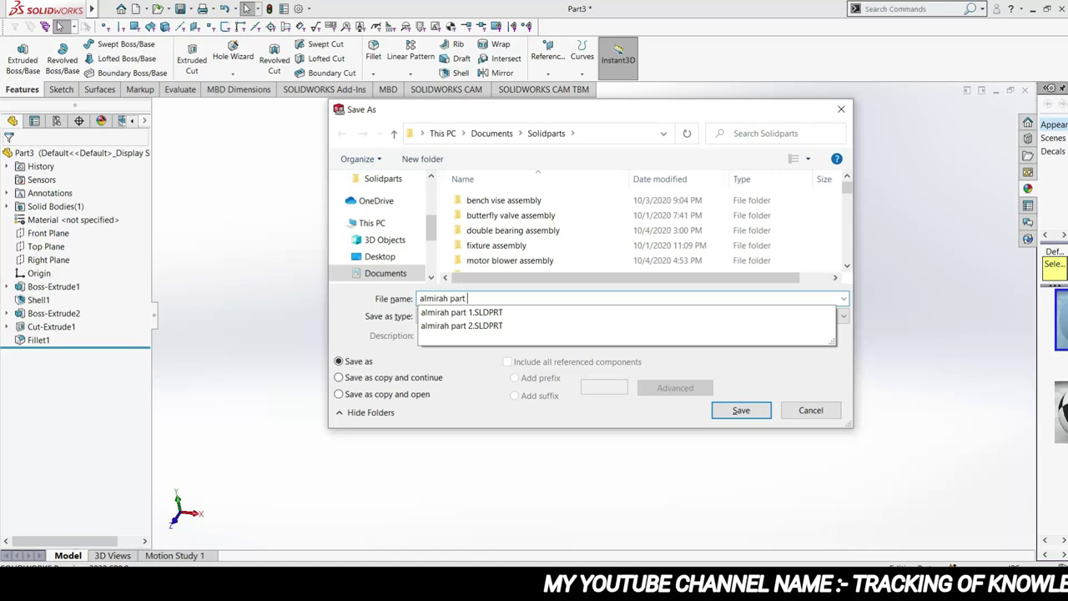
text(3)
key(Return)
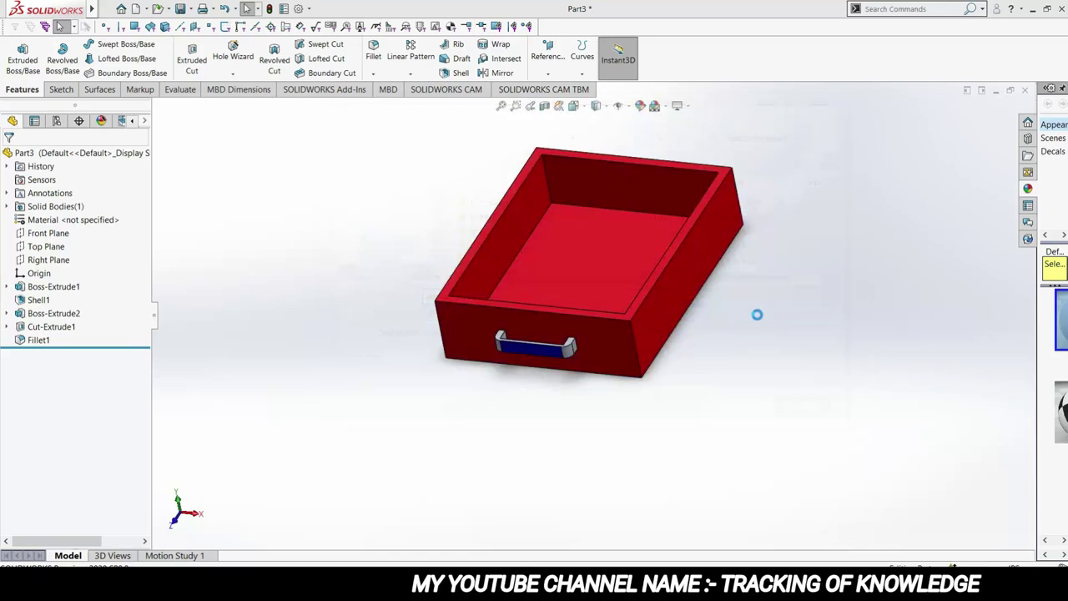
mouse_move(739, 353)
middle_down()
mouse_move(772, 315)
mouse_move(746, 317)
middle_up()
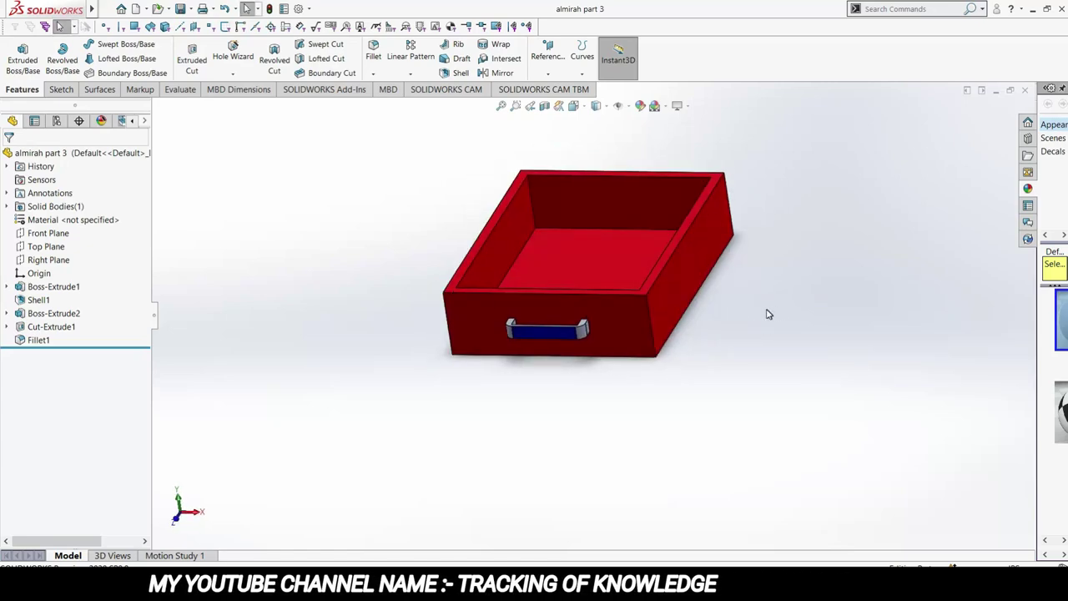
Step: Create a new part and sketch a corner rectangle on the Front Plane
key(ctrl+n)
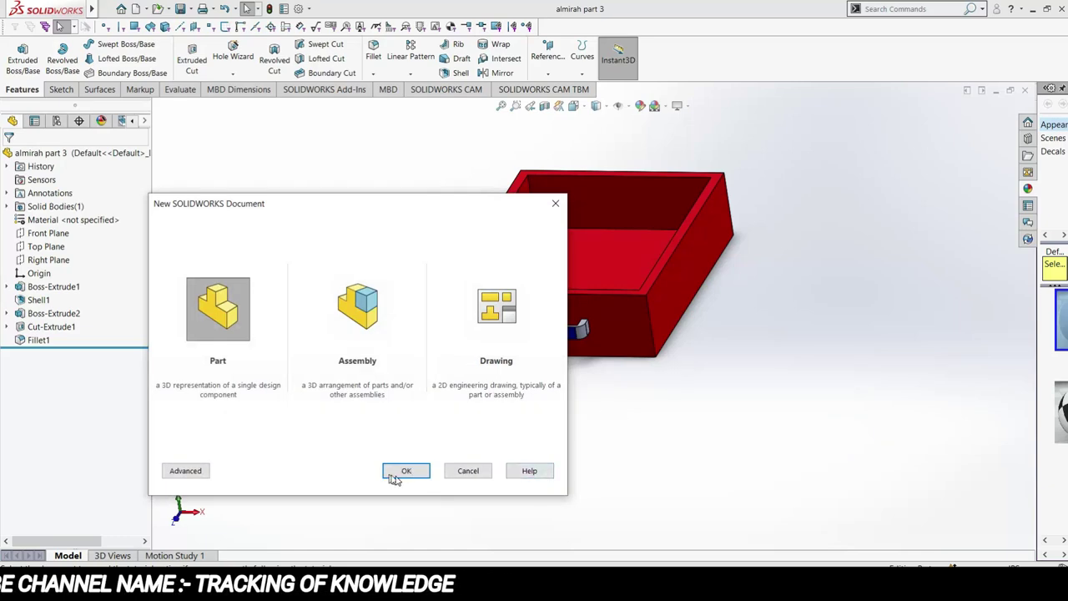
click(405, 470)
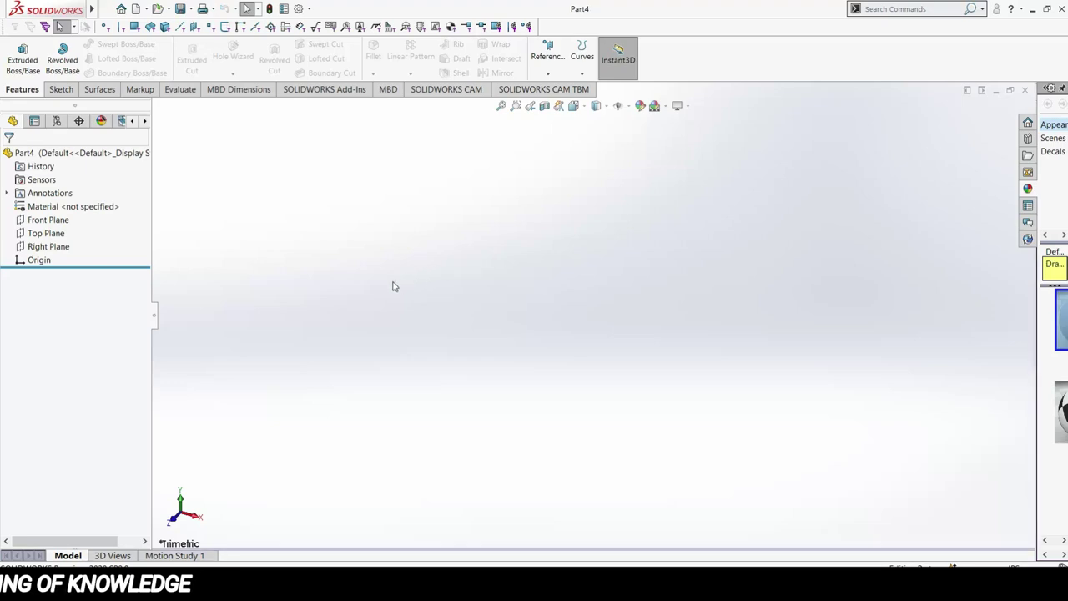
click(60, 90)
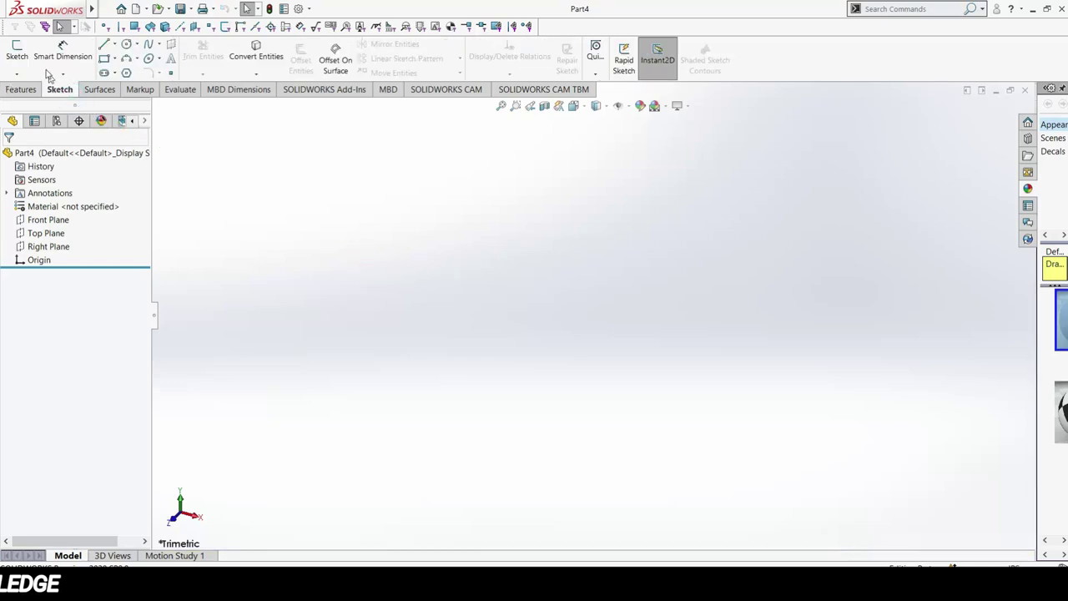
click(16, 54)
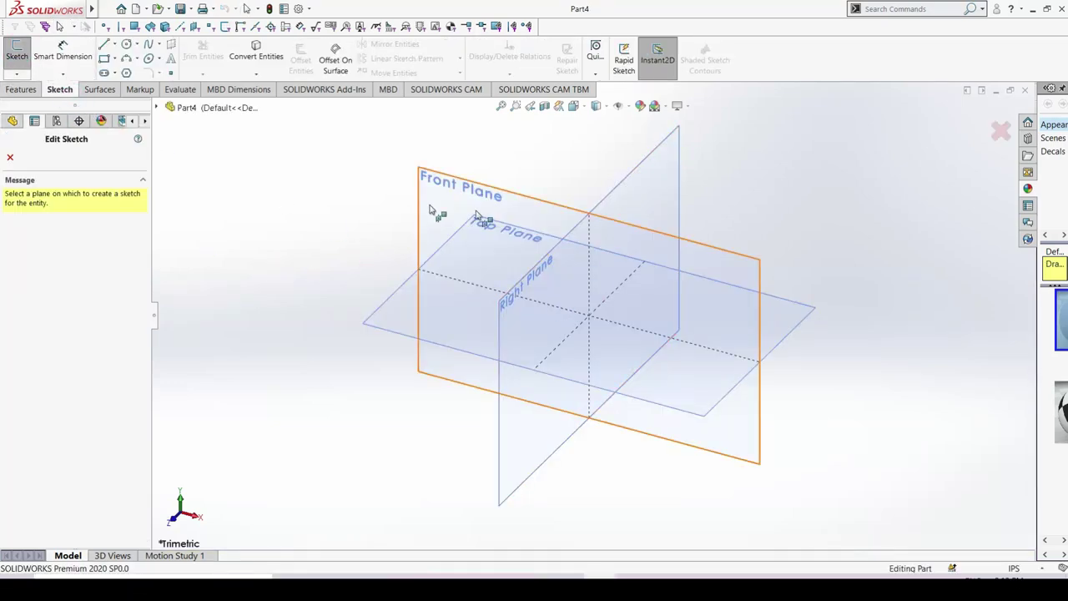
click(428, 203)
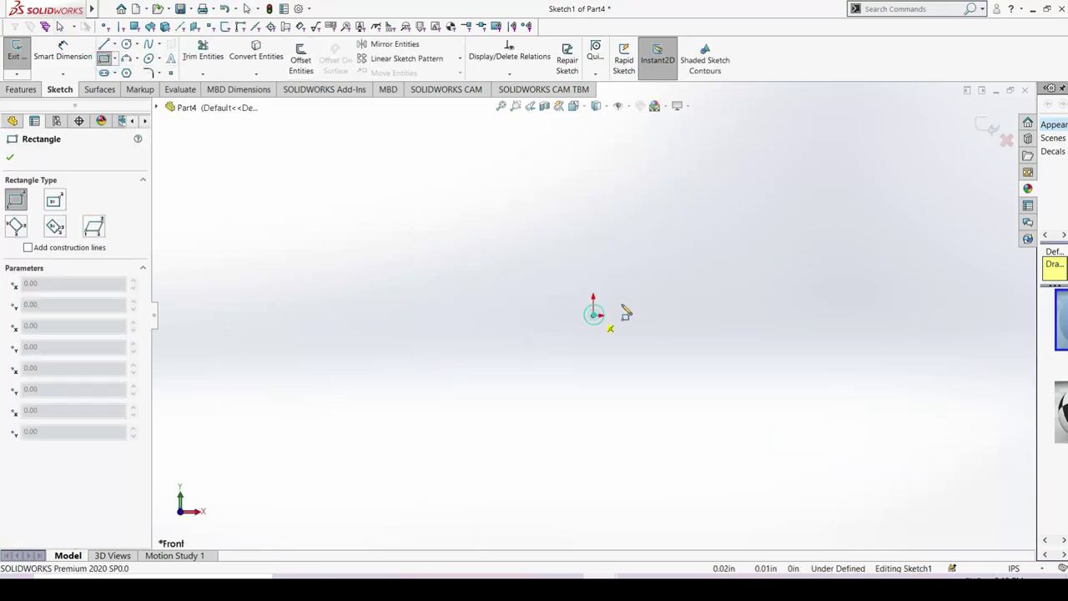
click(815, 232)
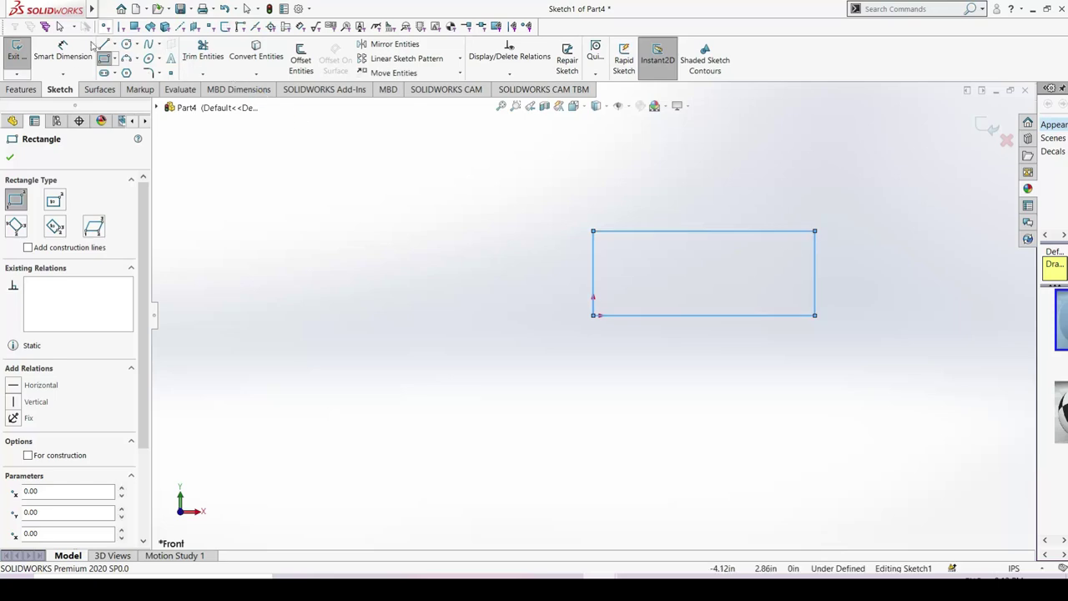
key(Escape)
click(714, 334)
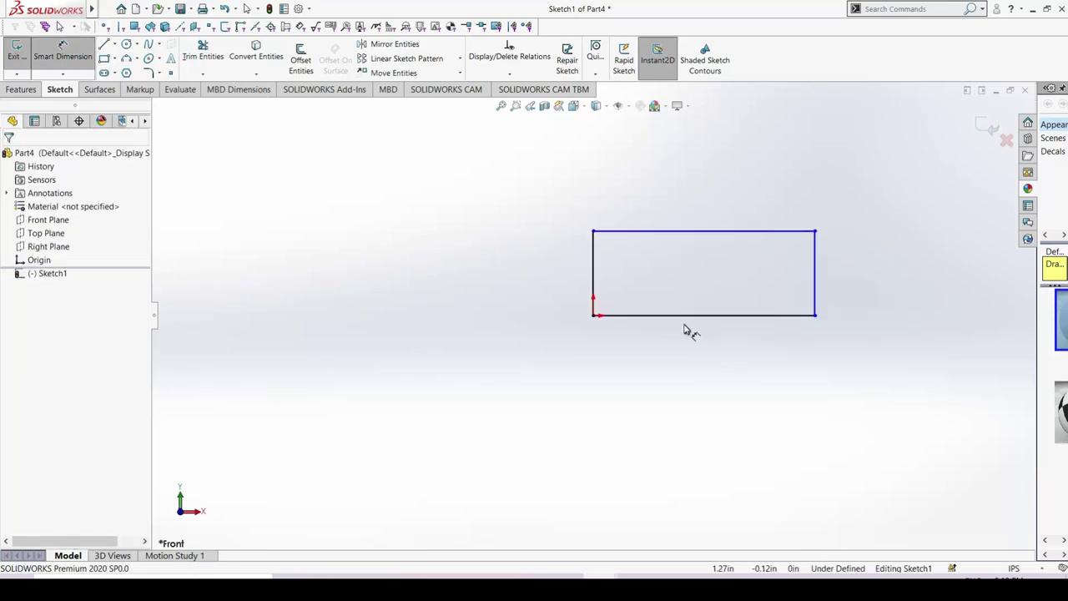
Step: Dimension the rectangle 34.50 wide by 19.25 high and exit the sketch
click(695, 348)
click(690, 369)
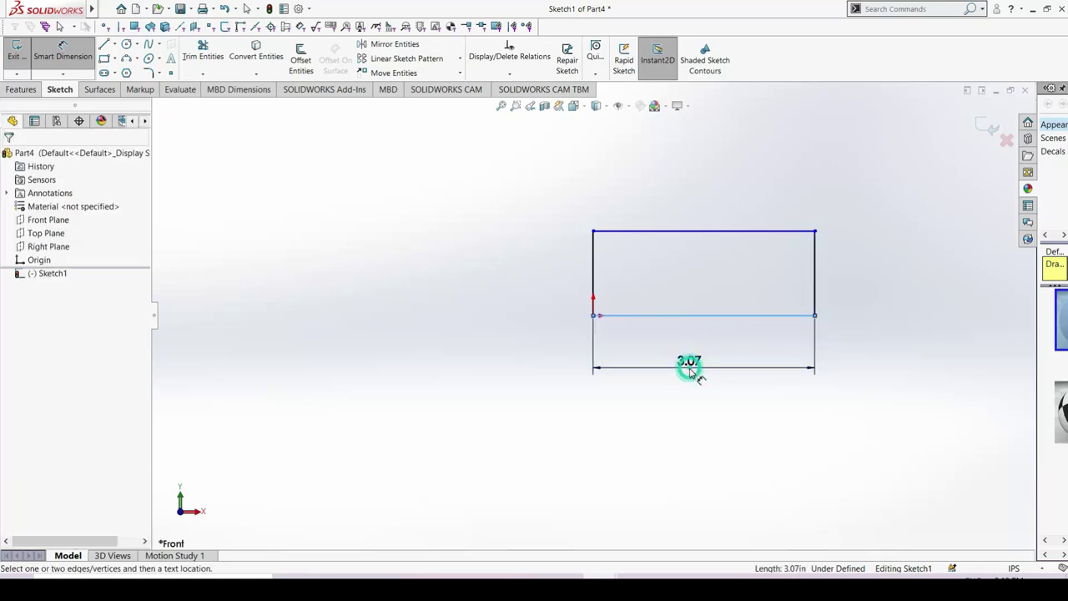
click(690, 372)
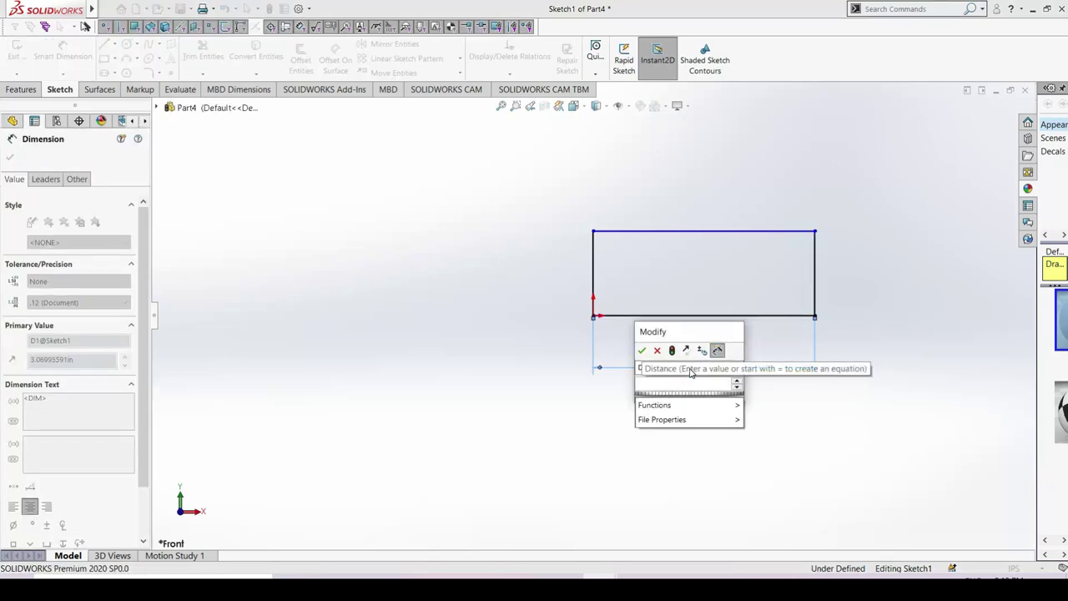
text(34.5)
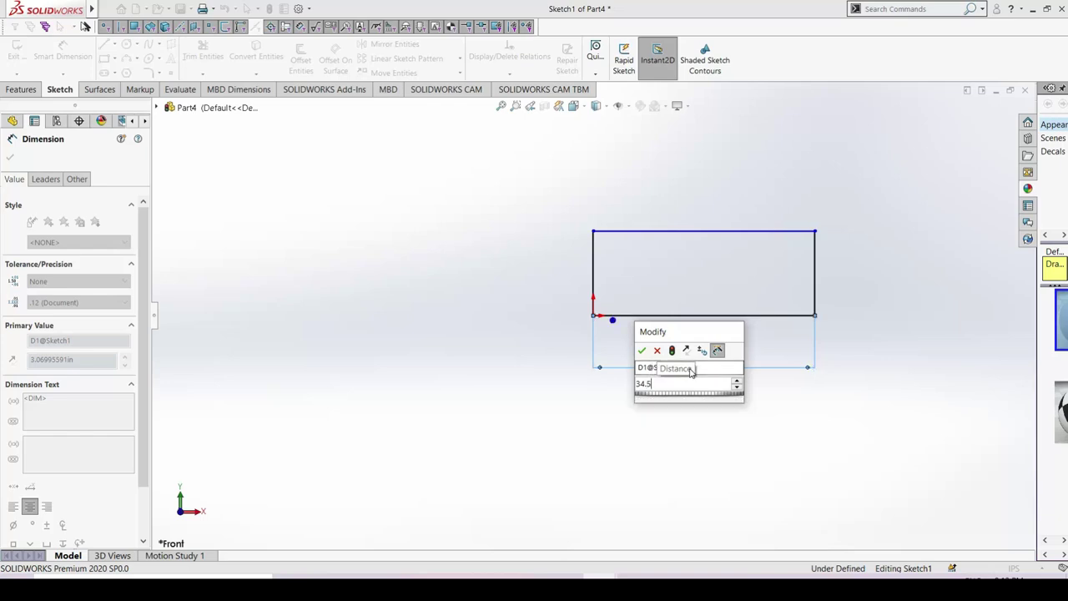
key(Return)
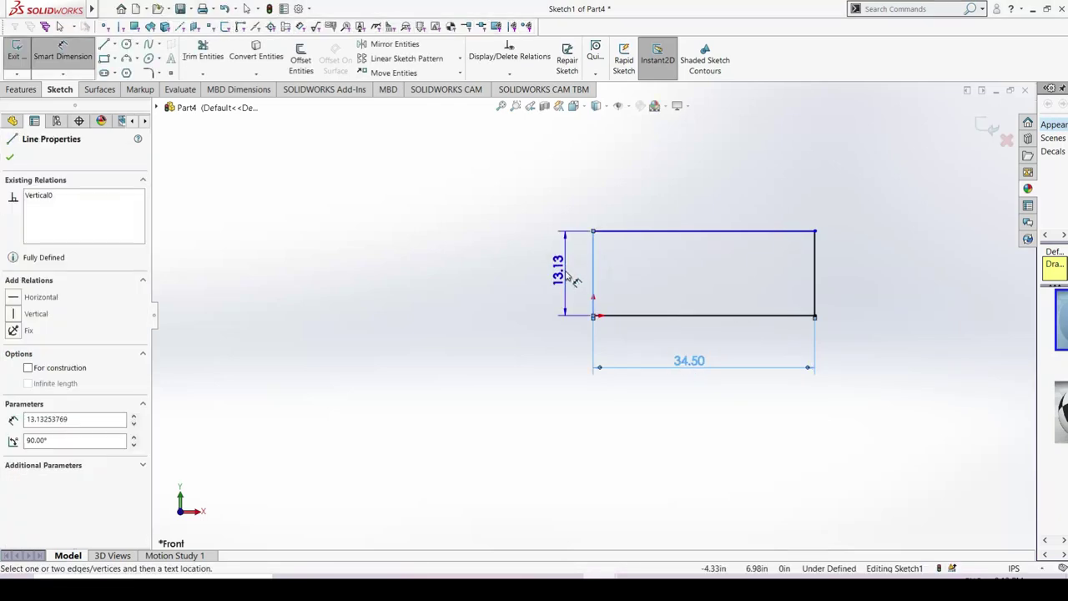
click(566, 274)
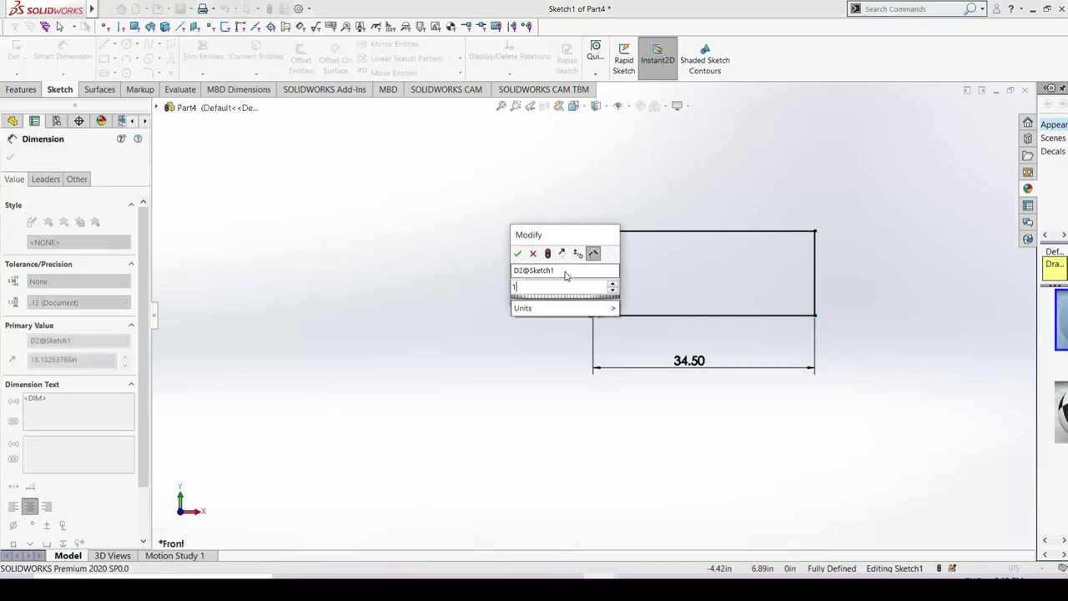
text(19.25)
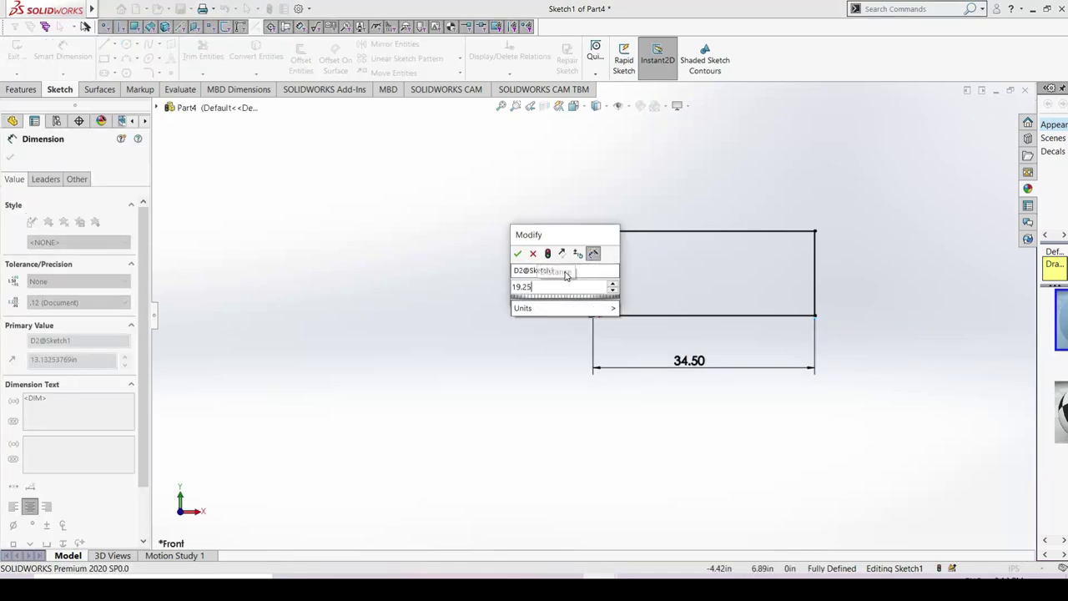
key(Return)
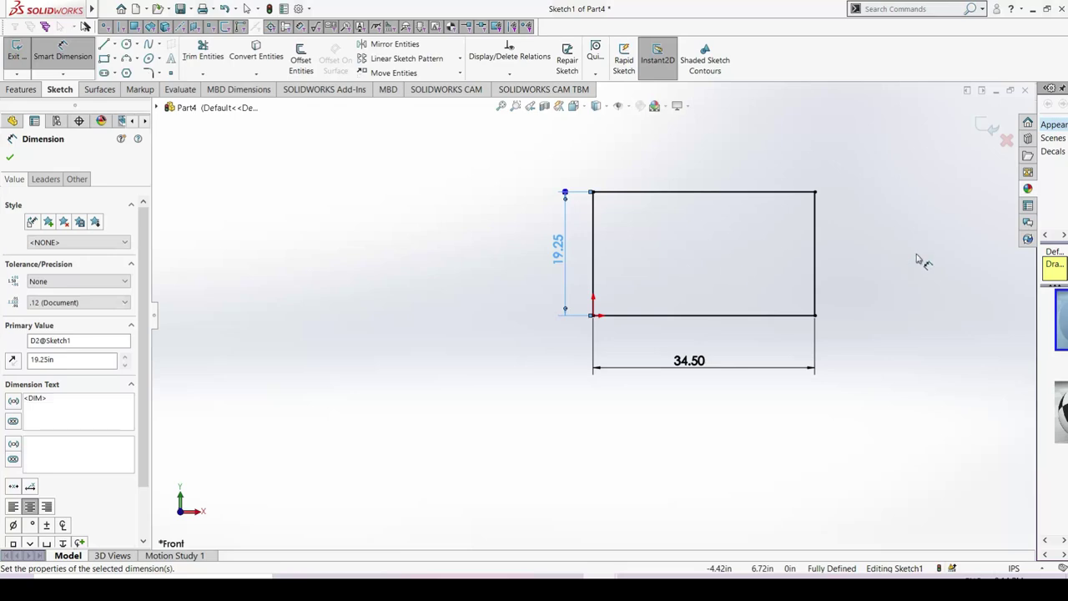
click(987, 126)
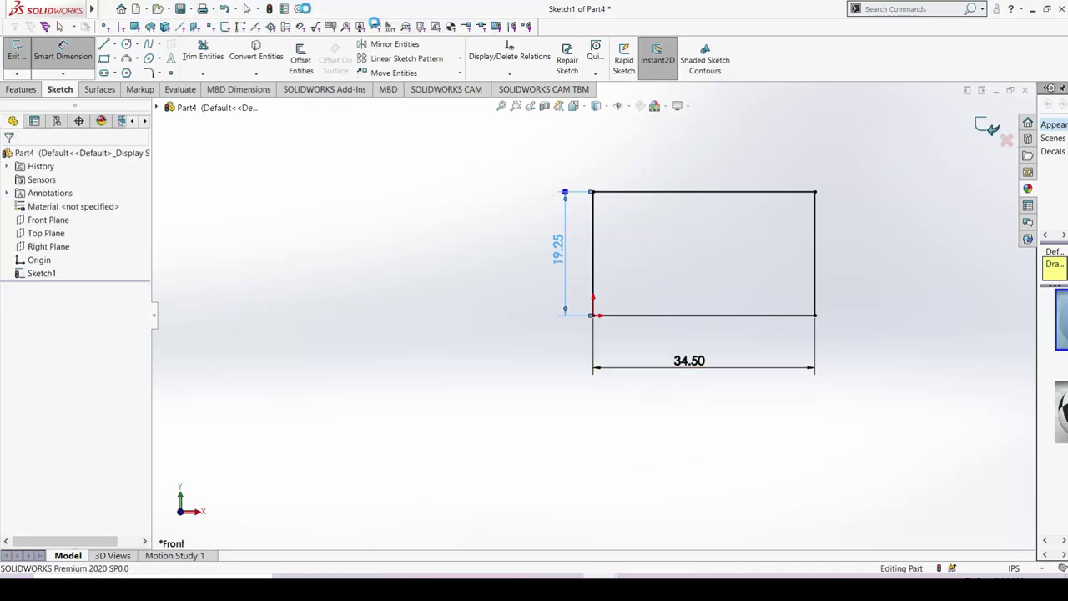
click(23, 89)
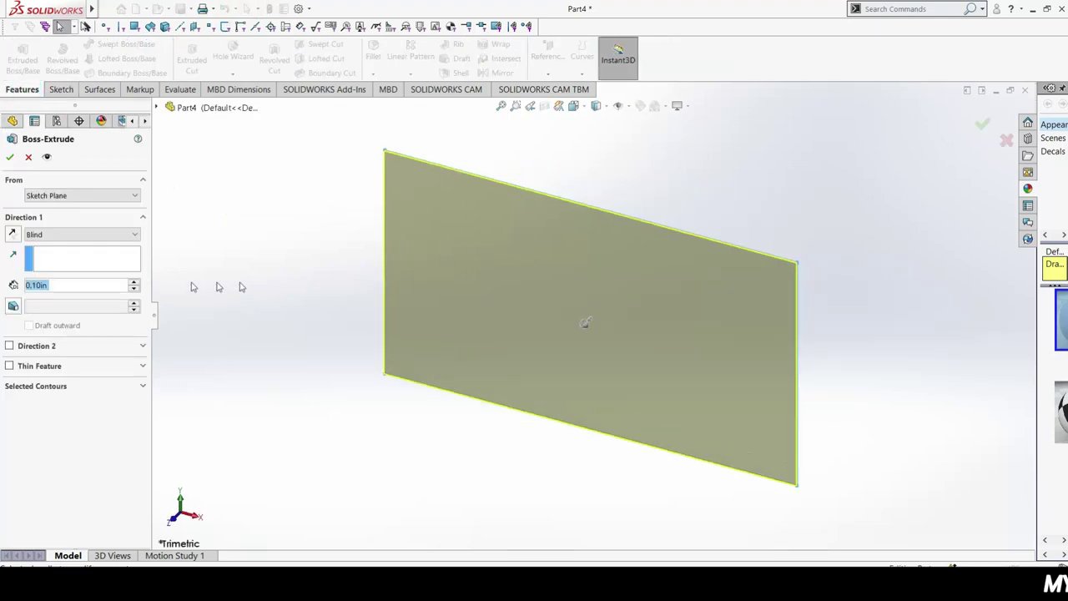
Step: Extrude the rectangle into a 0.75in thick plate
key(BackSpace)
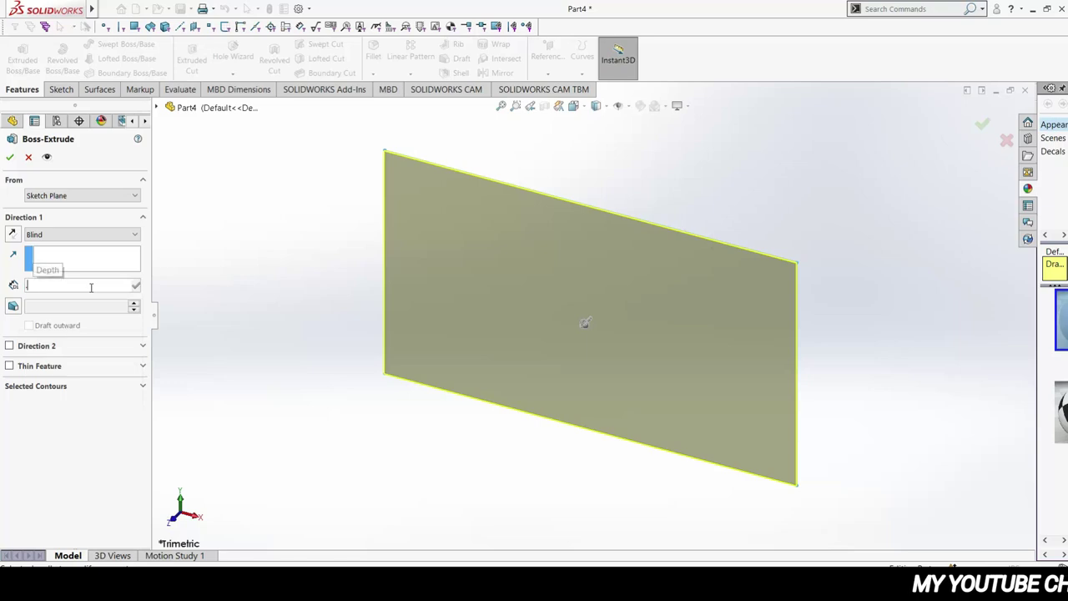
text(75)
key(Return)
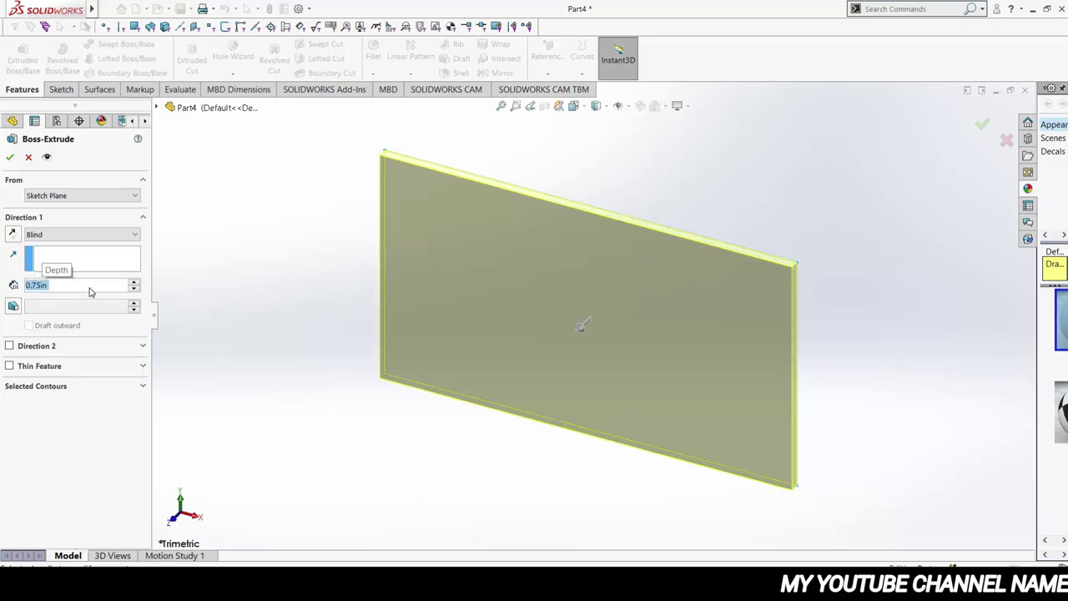
click(10, 157)
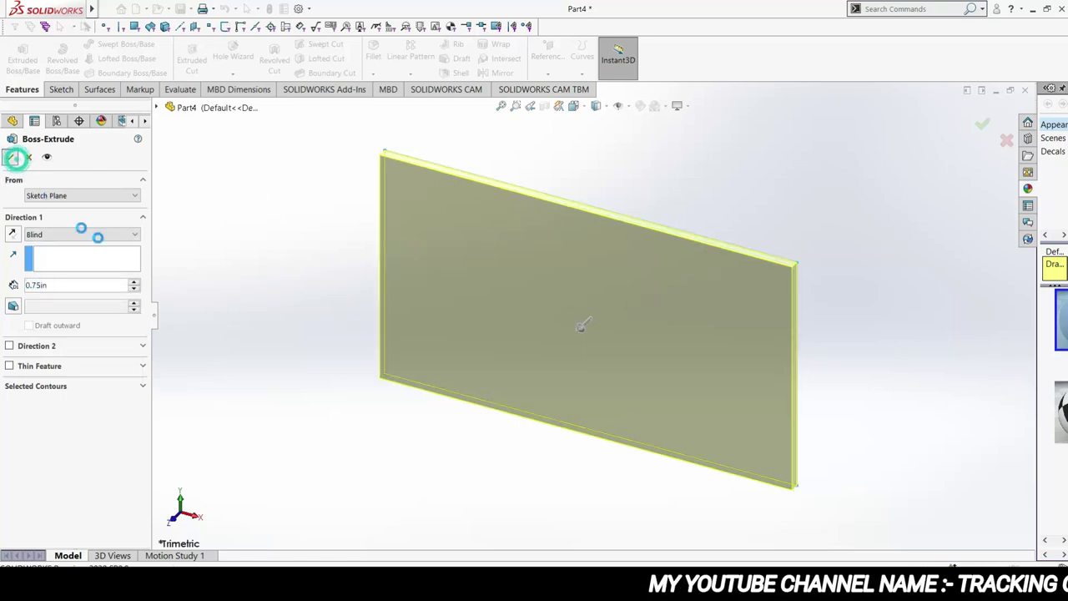
Step: Apply a red appearance to the whole plate body
right_click(513, 311)
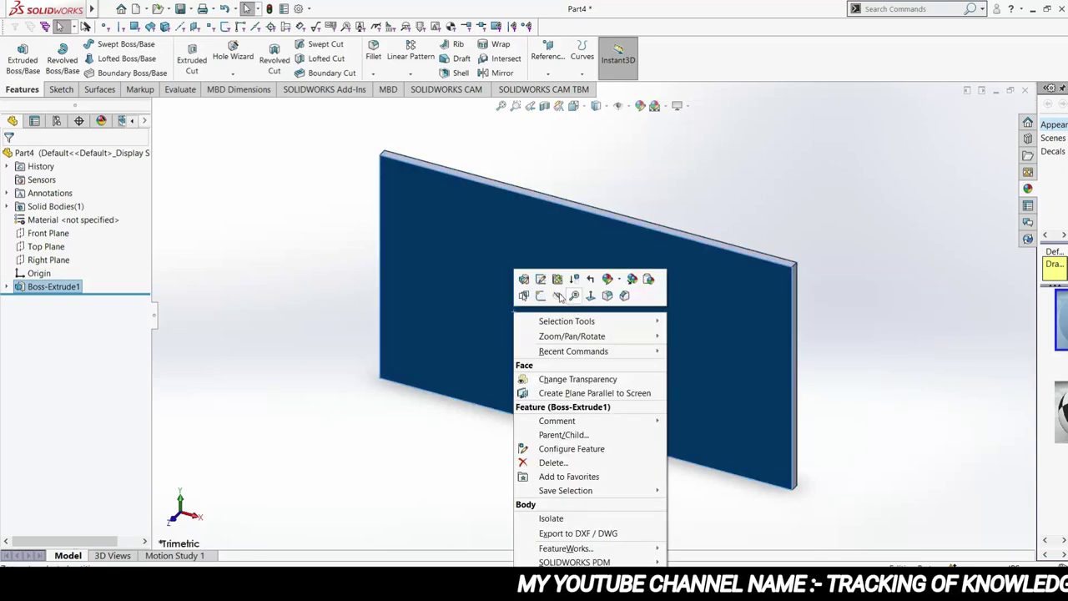
click(608, 281)
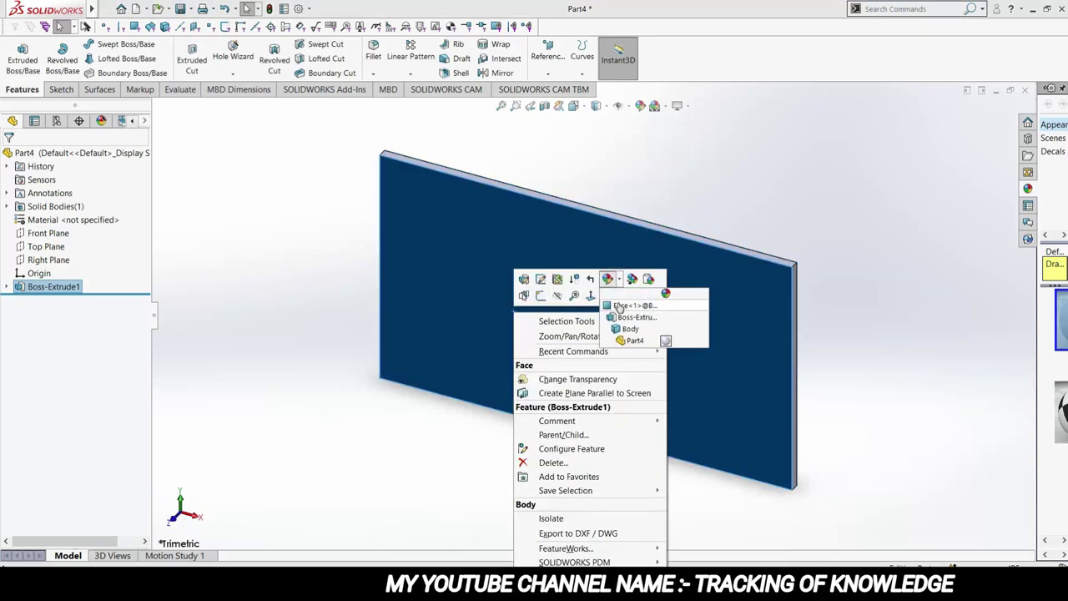
click(623, 331)
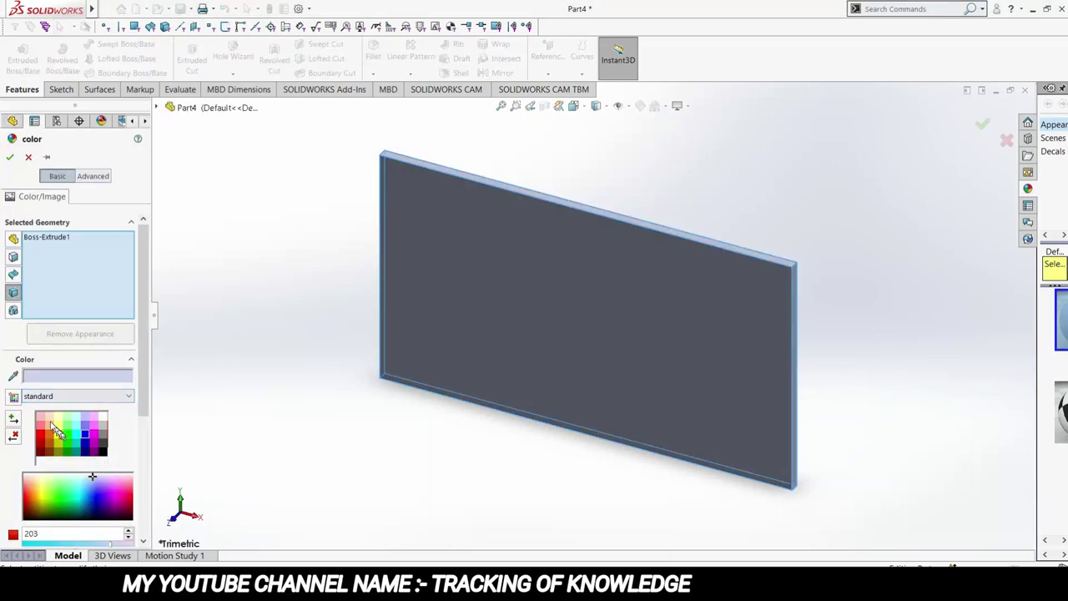
click(42, 433)
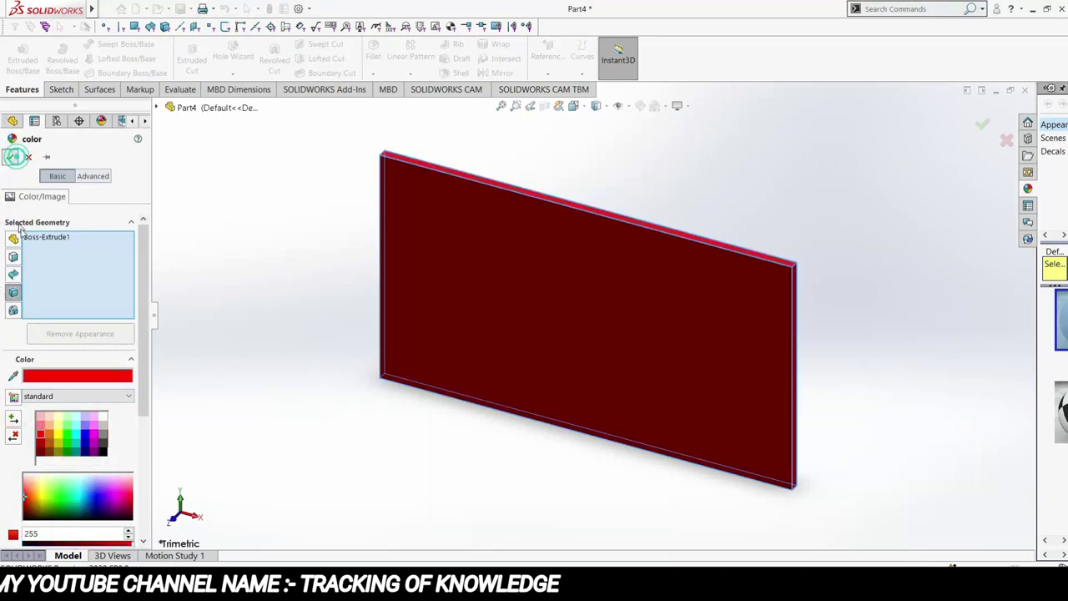
click(10, 157)
middle_drag(289, 317, 288, 322)
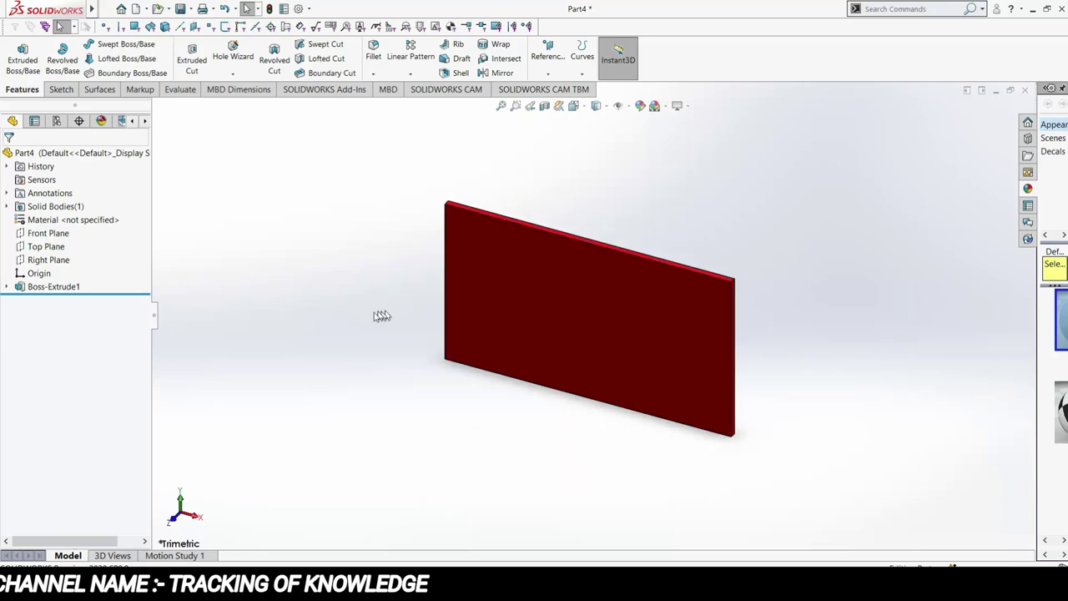
middle_drag(422, 305, 412, 311)
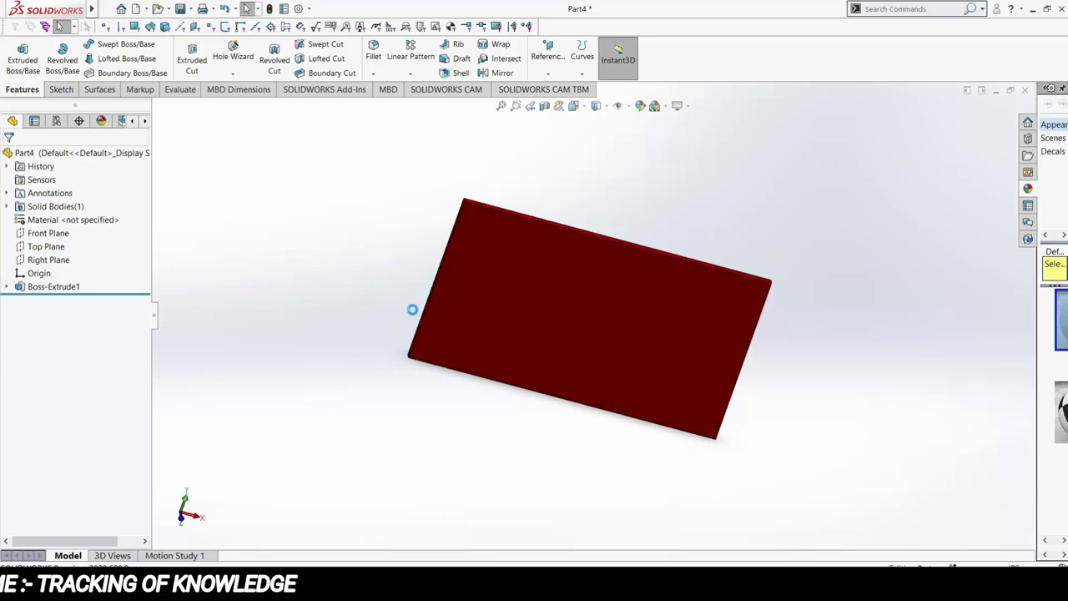
Step: Save the plate part as 'almirah part 4'
key(ctrl+s)
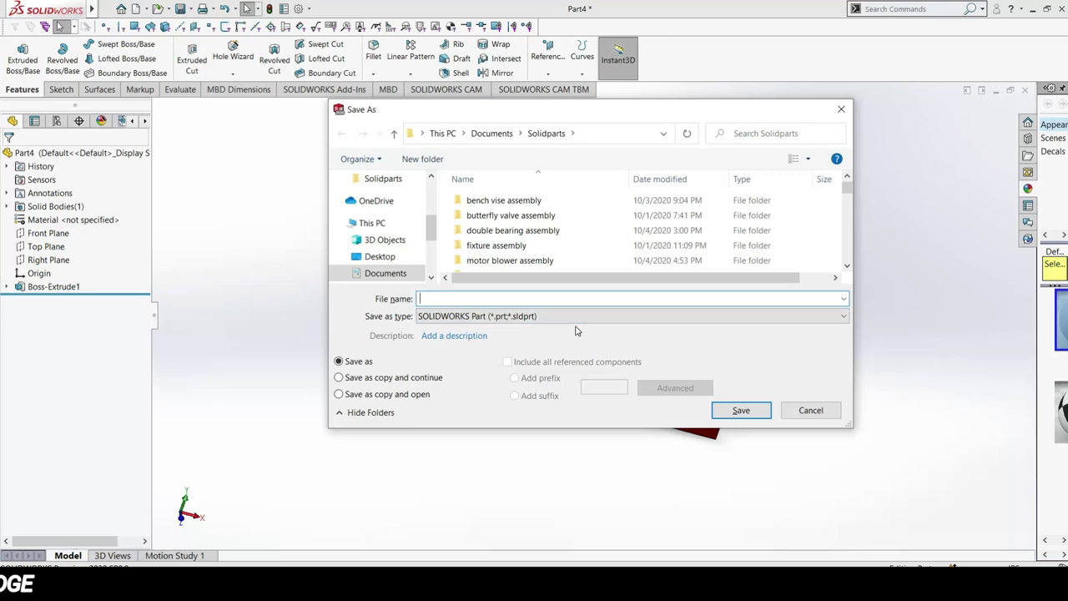
text(almirah part)
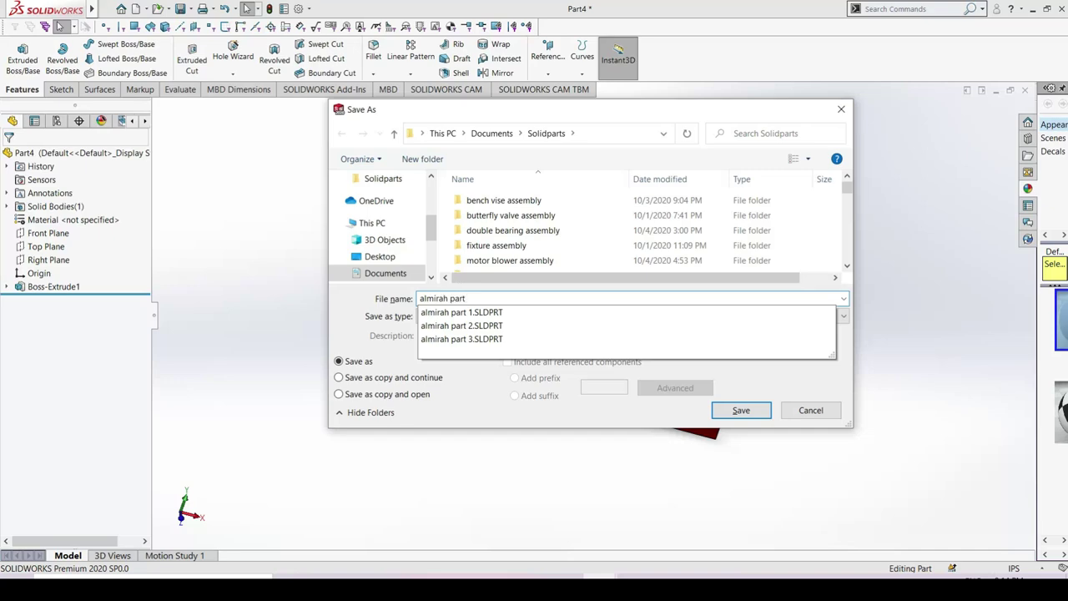
text( 4)
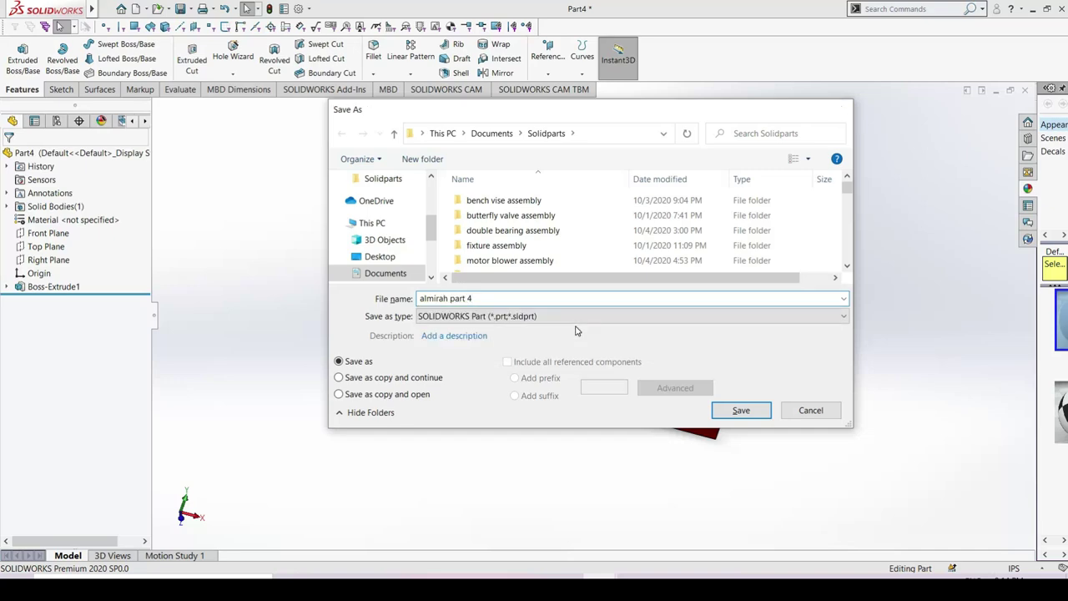
key(Return)
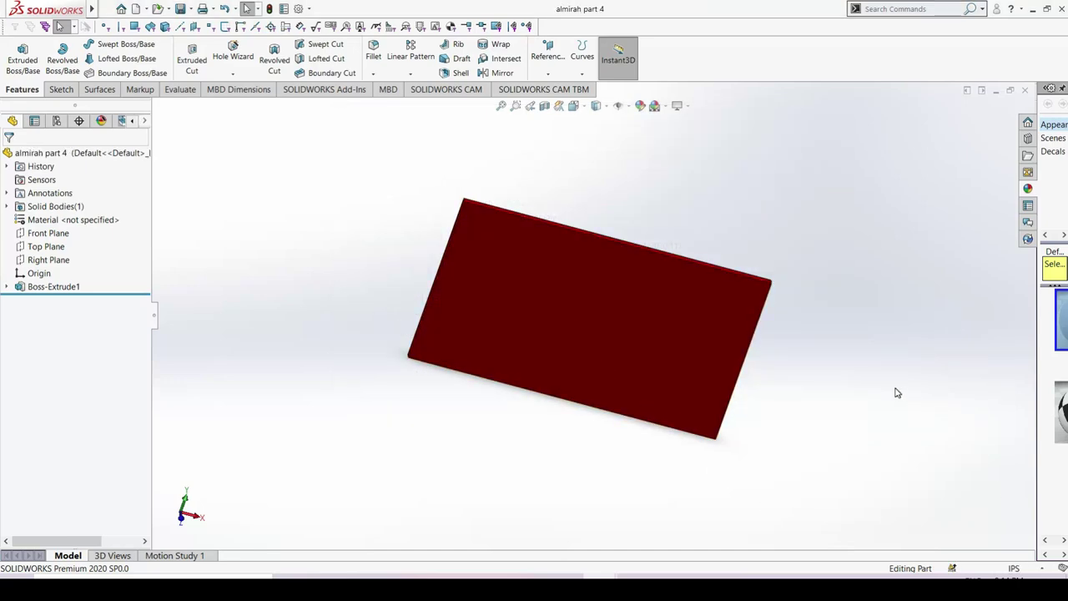
mouse_move(889, 385)
middle_down()
mouse_move(802, 390)
mouse_move(797, 404)
middle_up()
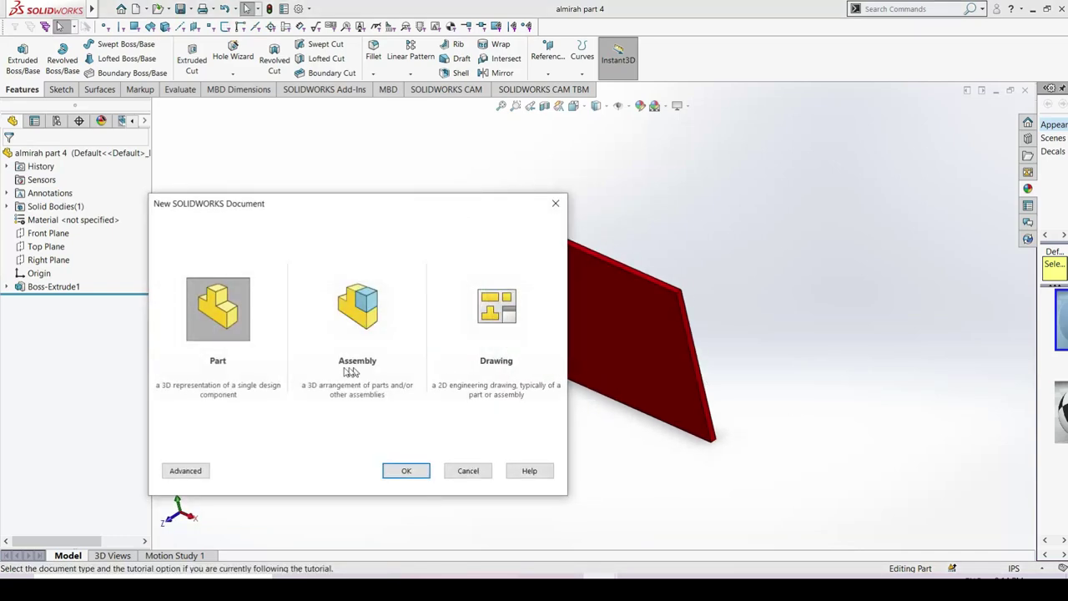
Step: Start a new assembly with almirah part 1 fixed at the origin
click(355, 317)
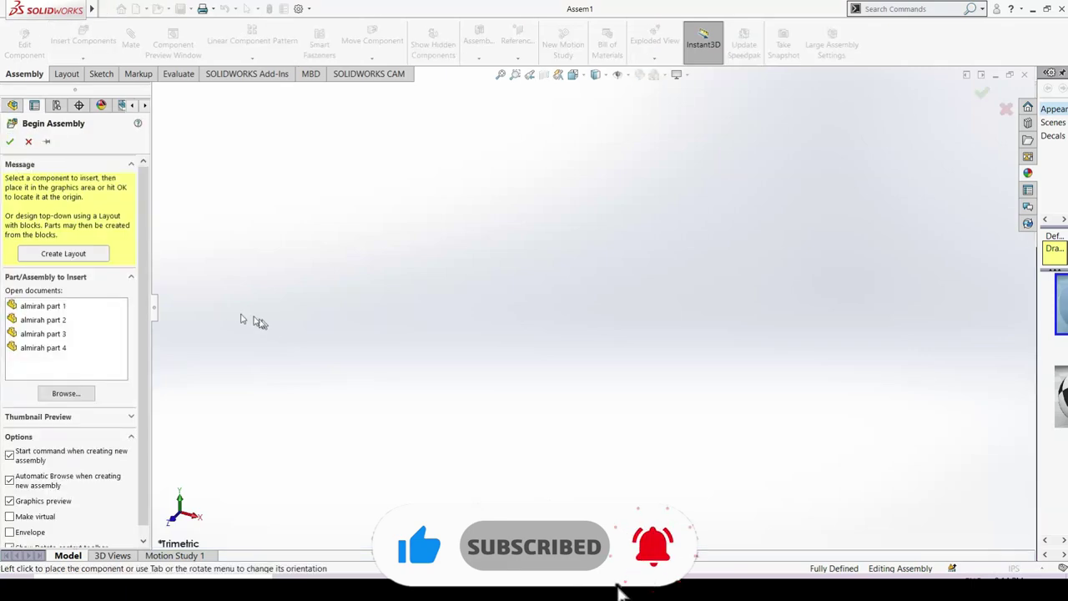
click(56, 308)
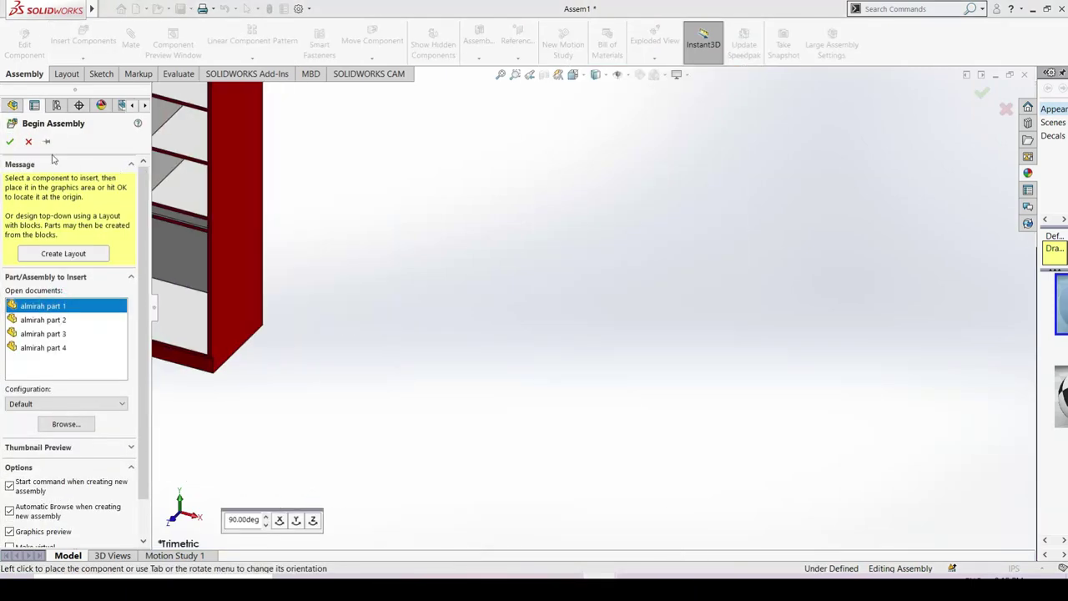
click(10, 143)
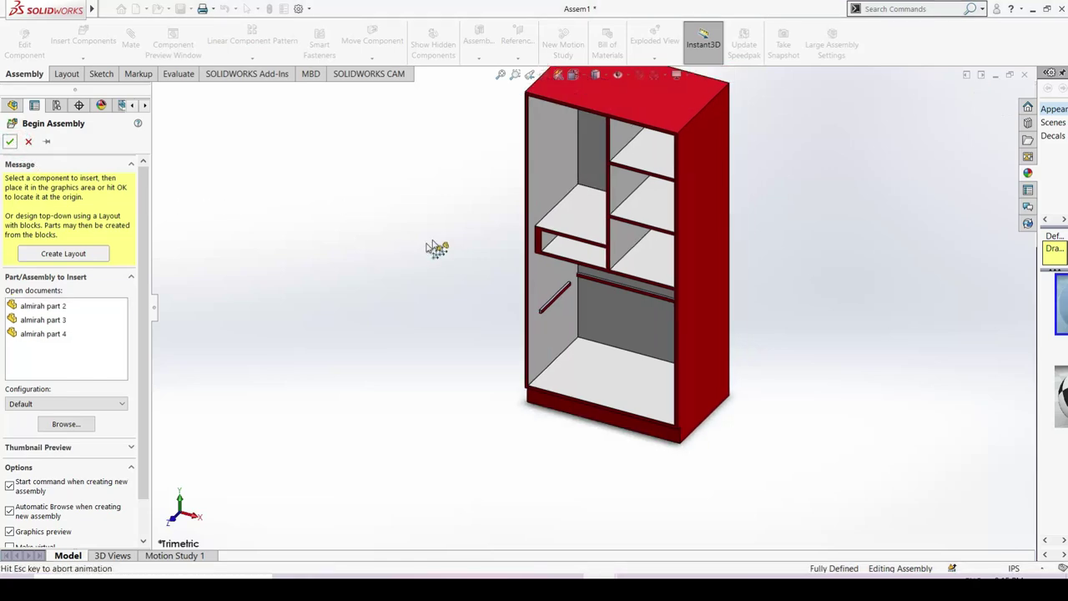
Step: Insert almirah part 2, the door, placed left of the cabinet
click(81, 63)
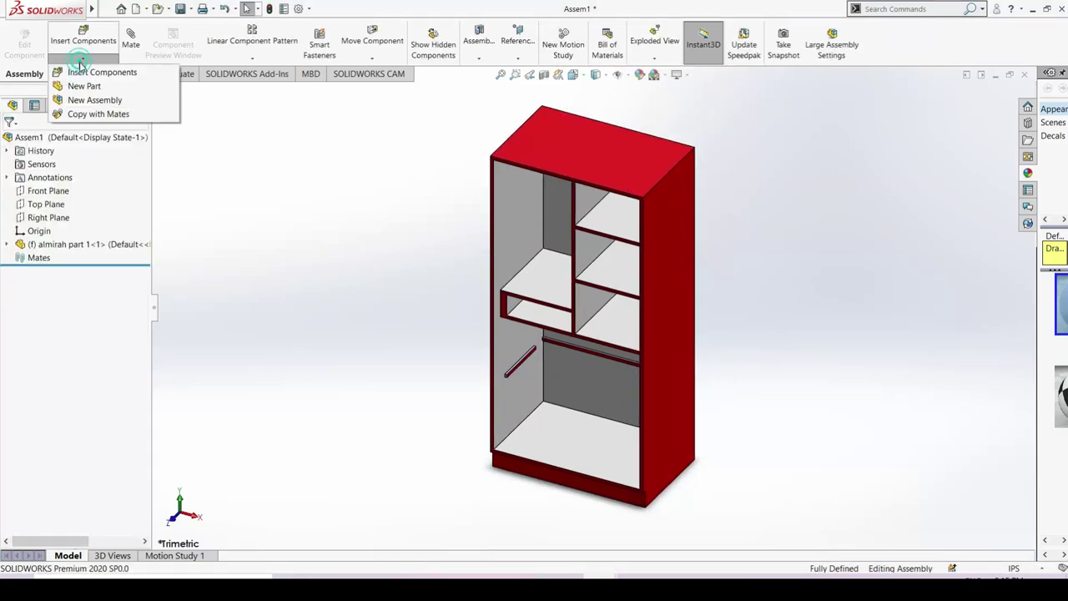
click(82, 74)
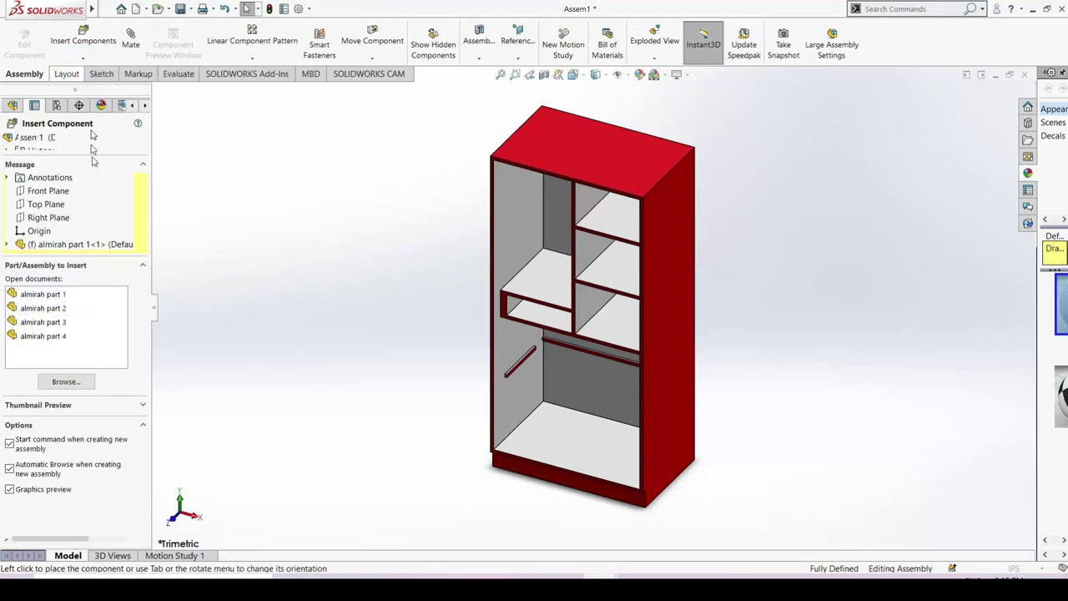
click(58, 309)
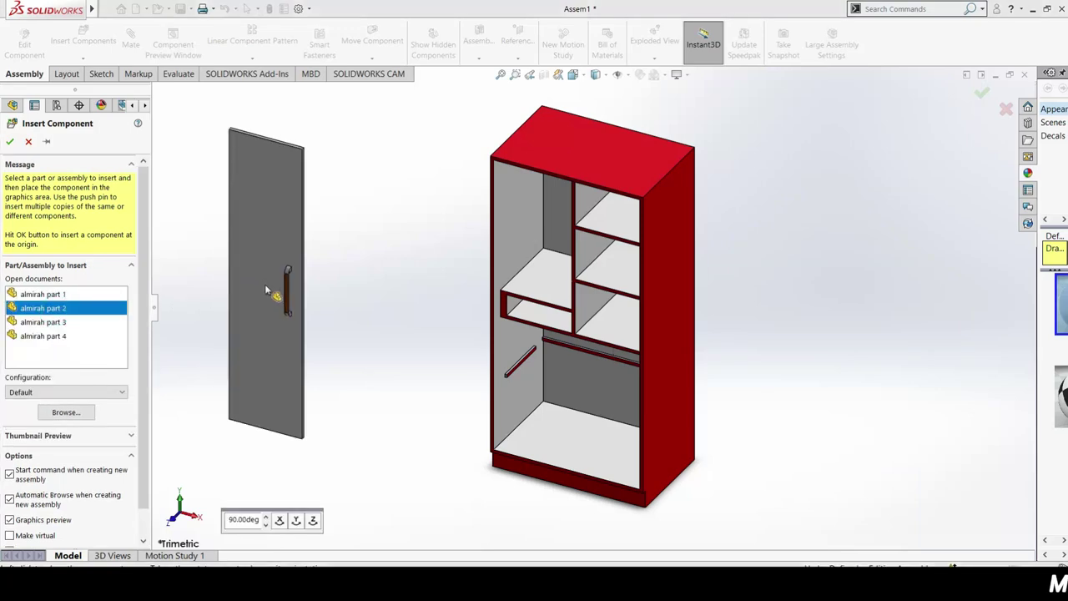
click(266, 288)
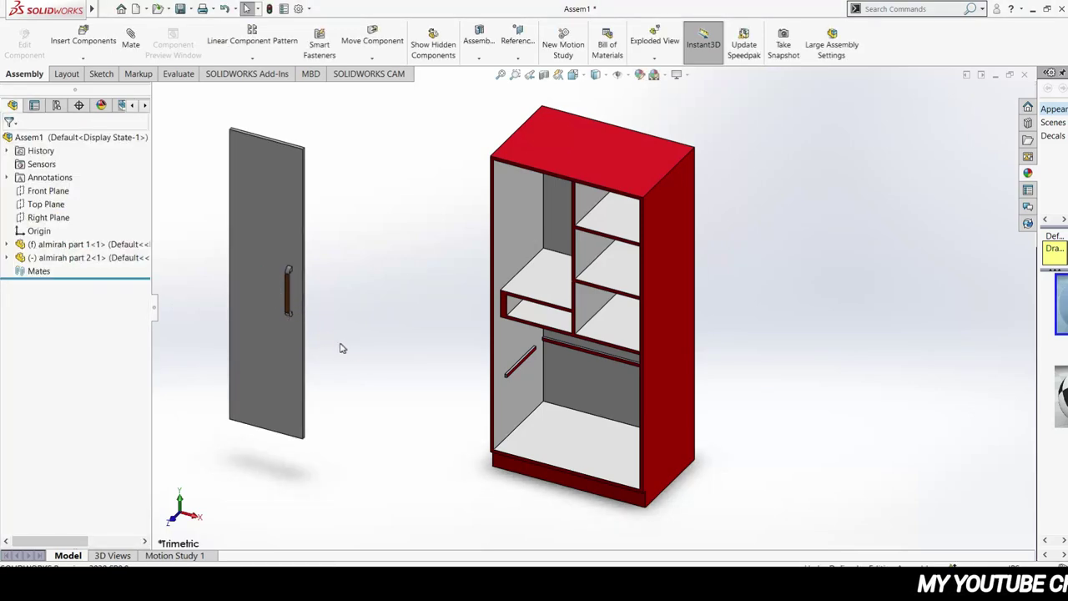
middle_drag(362, 330, 409, 292)
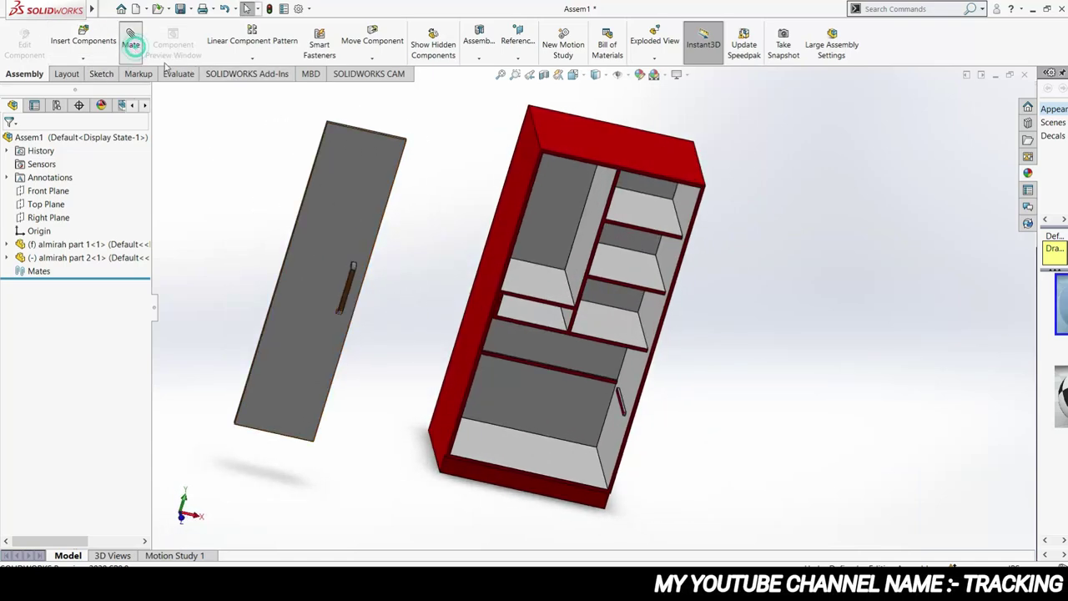
Step: Mate the door's top corner coincident with the cabinet's inner frame corner
click(131, 41)
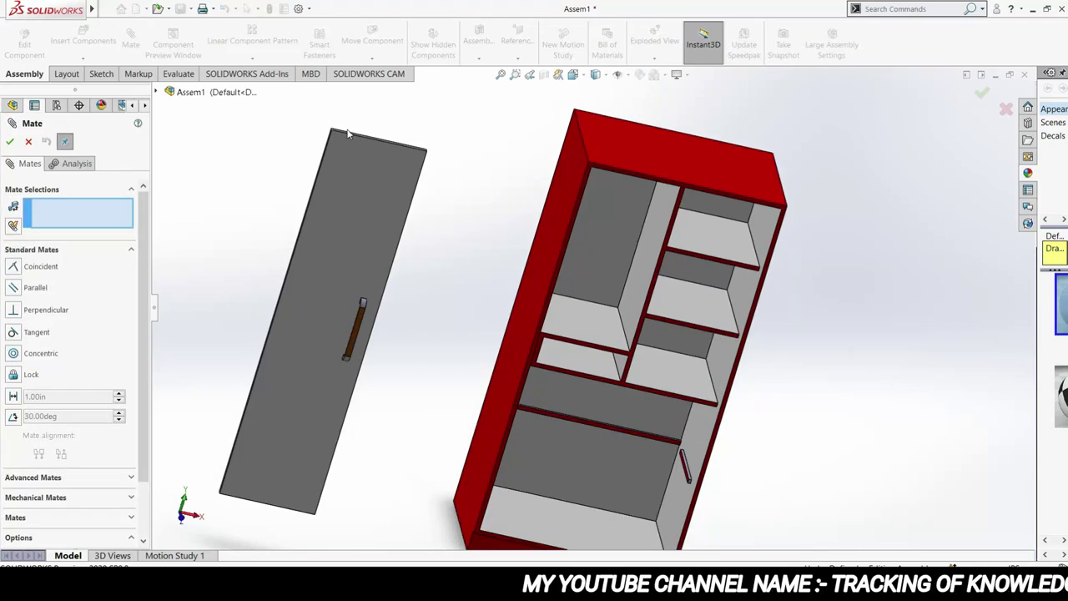
scroll(360, 162, down, 5)
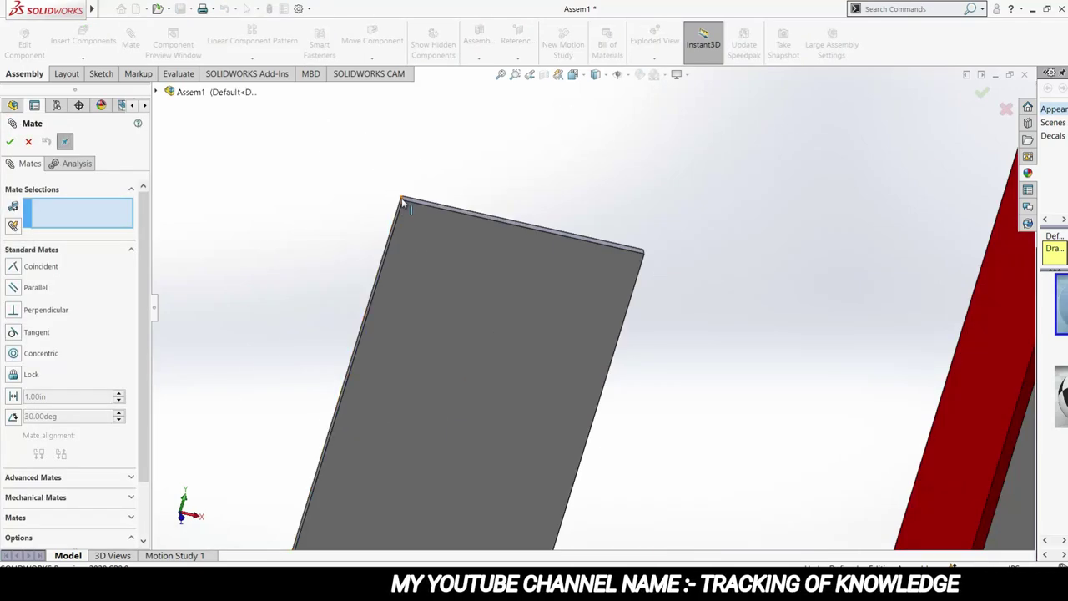
scroll(402, 204, down, 2)
scroll(479, 261, down, 2)
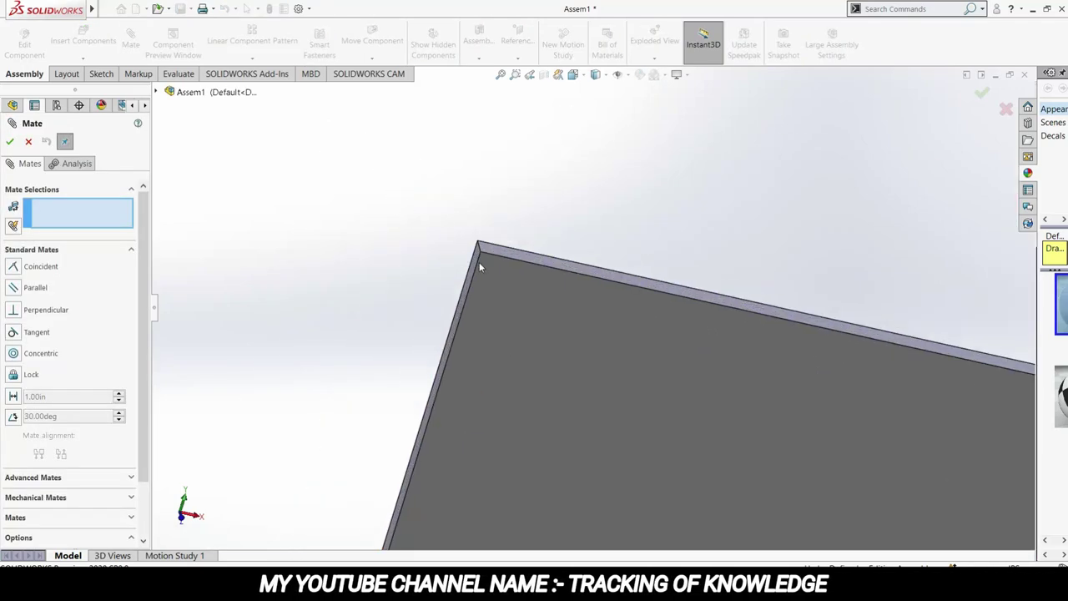
click(480, 254)
scroll(589, 322, up, 3)
scroll(787, 386, up, 2)
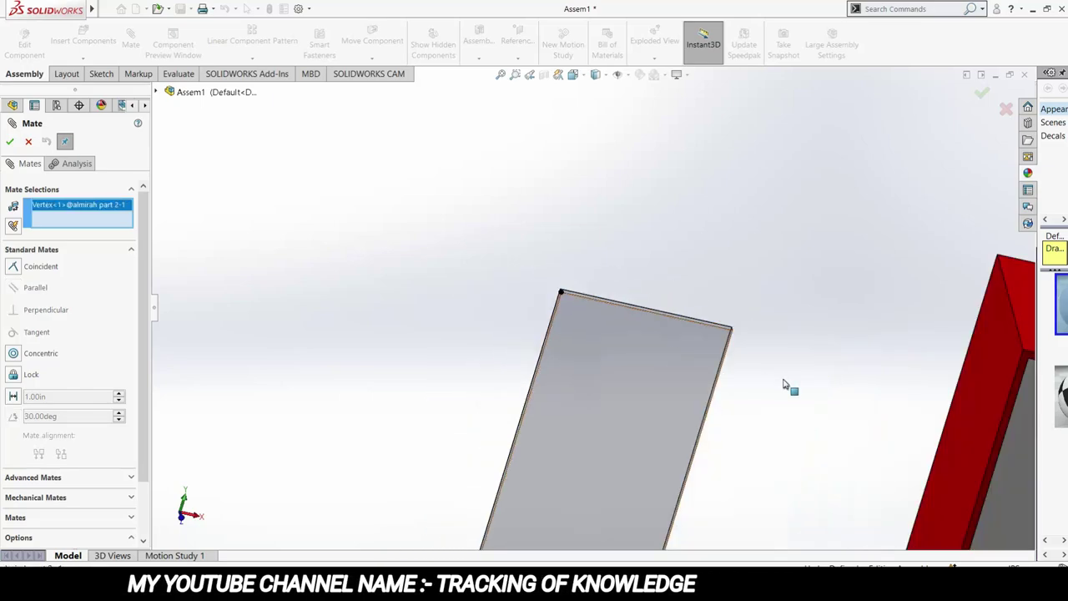
scroll(875, 370, up, 2)
scroll(662, 308, down, 5)
scroll(331, 231, up, 2)
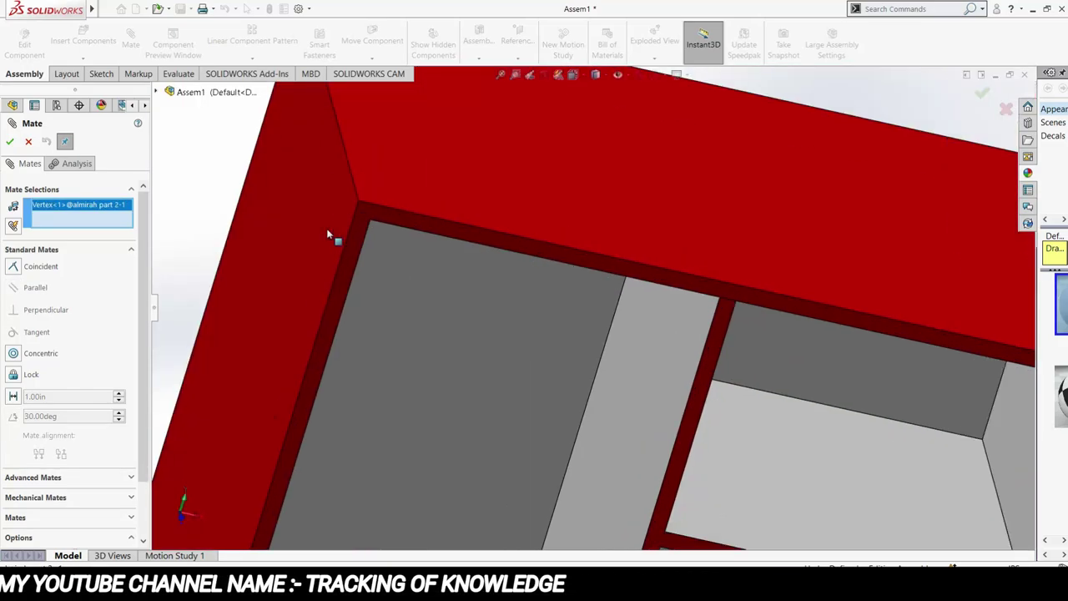
scroll(331, 232, down, 2)
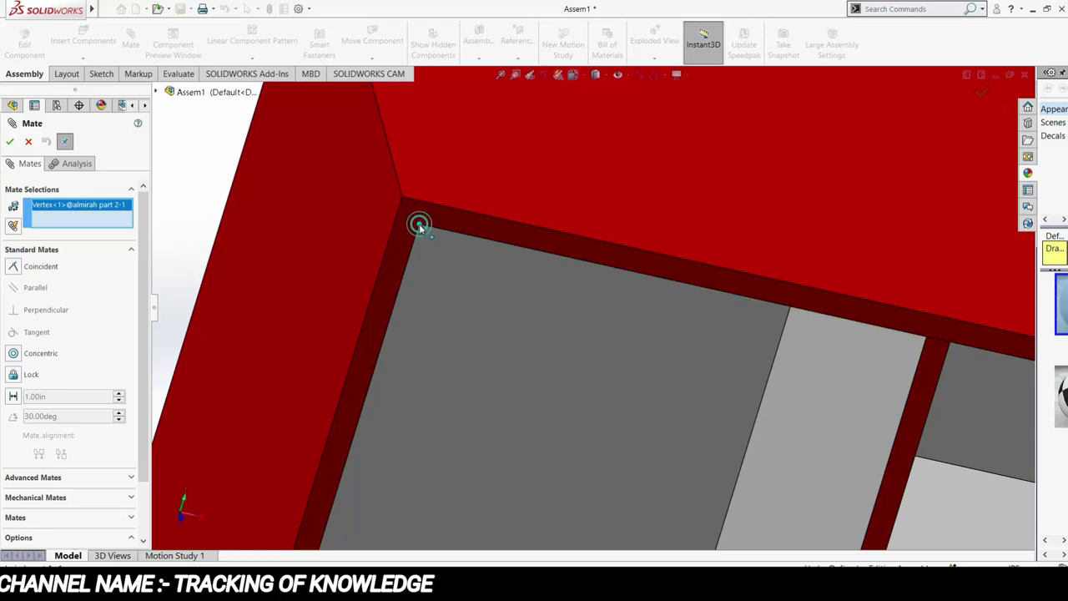
click(419, 223)
scroll(353, 275, up, 3)
scroll(209, 281, up, 2)
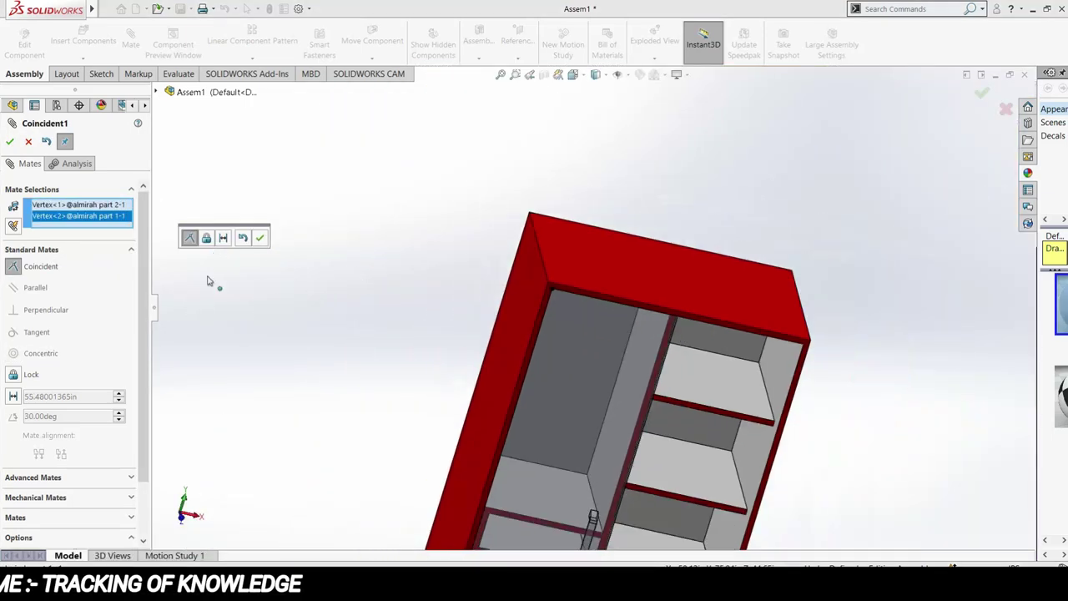
click(9, 145)
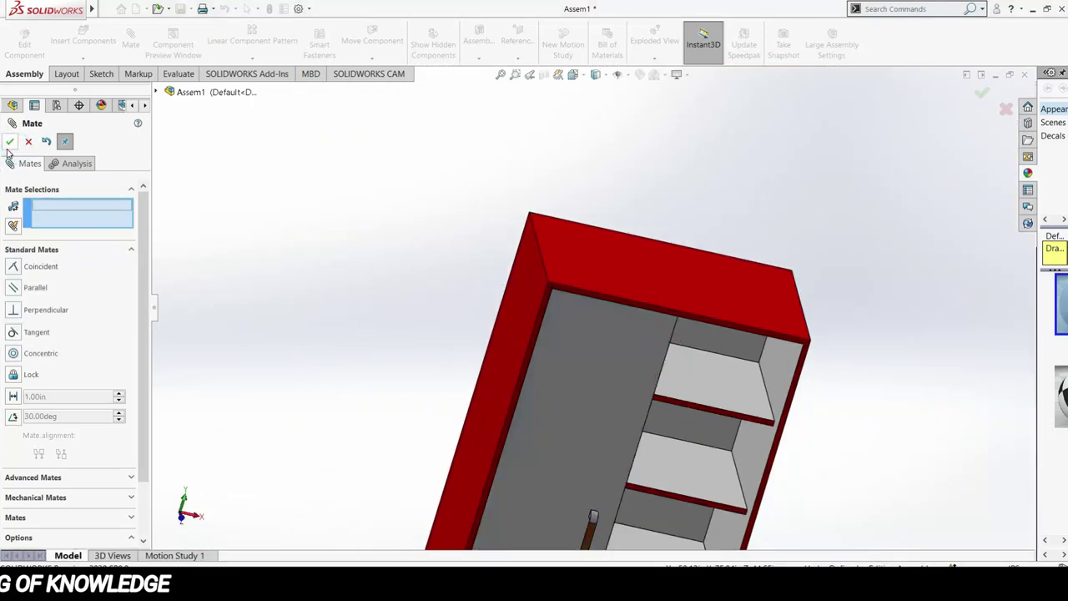
Step: Mate the door's vertical edge coincident with the cabinet frame edge
scroll(590, 454, up, 2)
drag(570, 460, 687, 437)
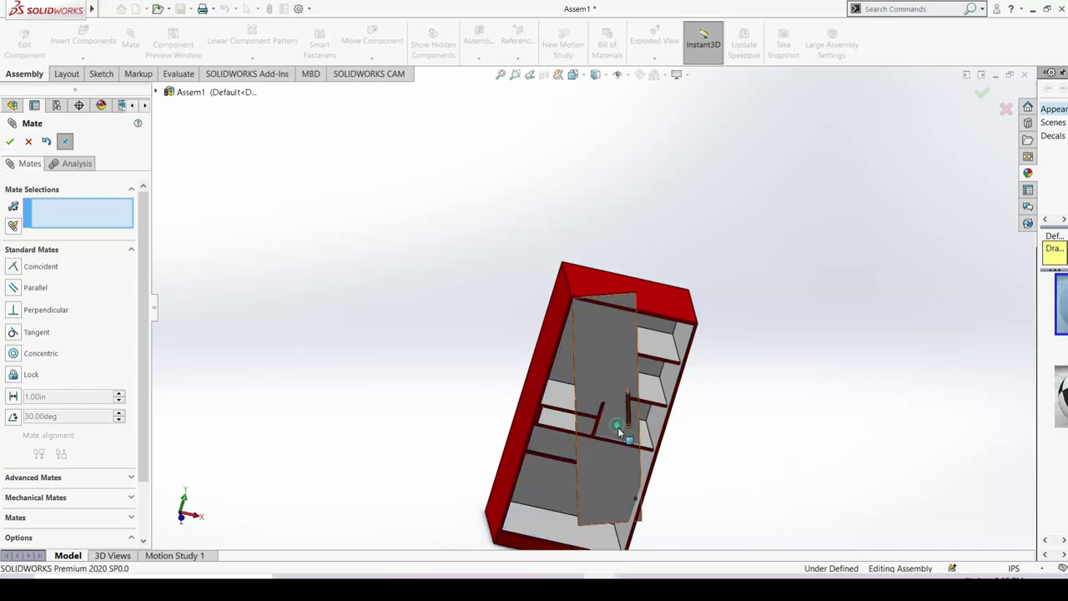
drag(619, 431, 616, 482)
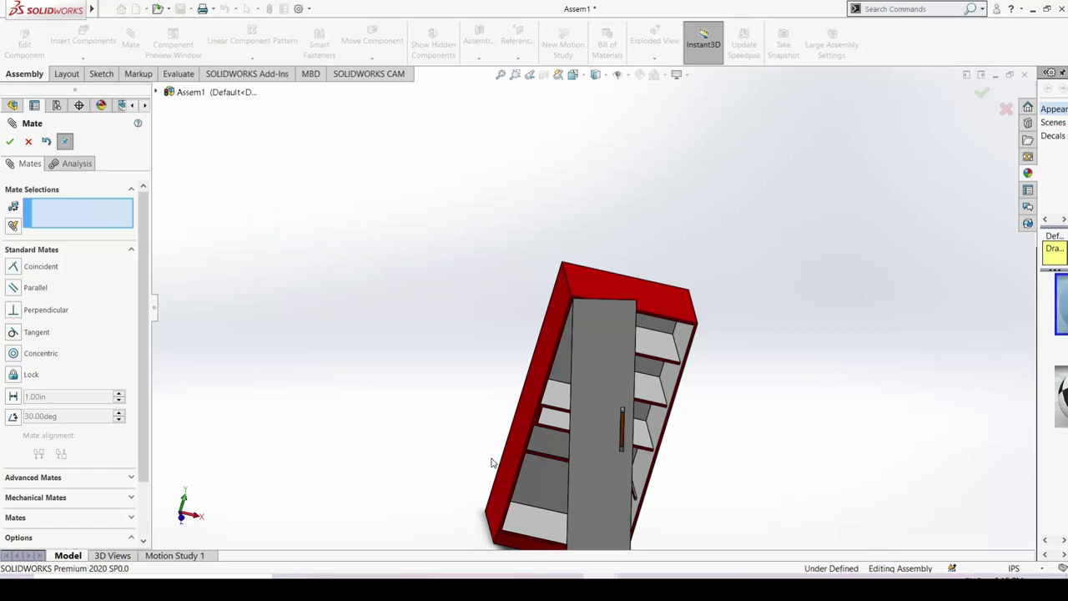
scroll(492, 465, down, 2)
scroll(613, 479, down, 3)
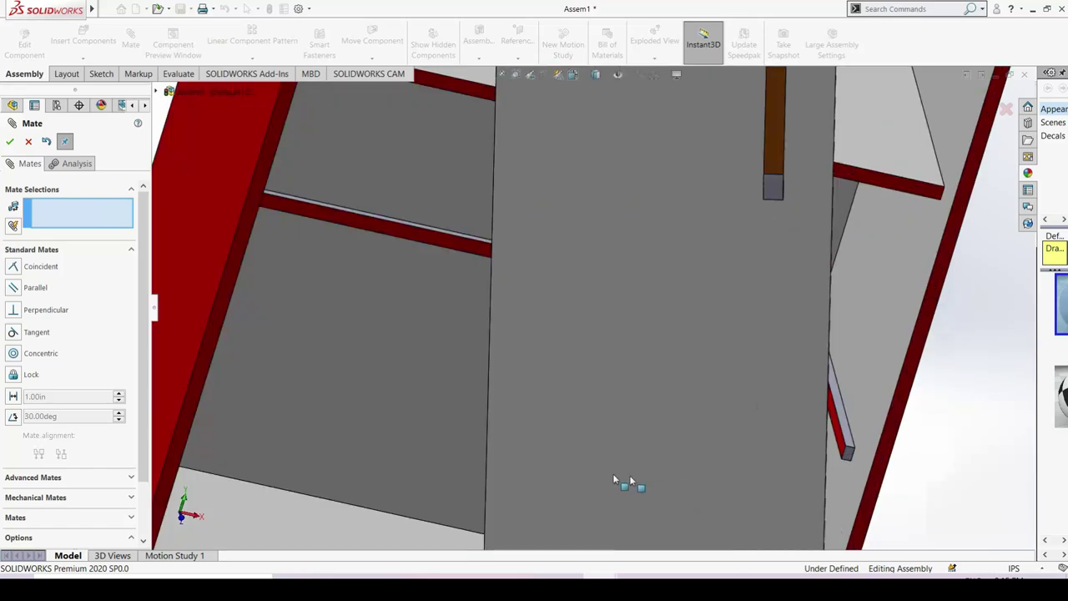
click(483, 440)
scroll(487, 435, up, 5)
scroll(450, 425, down, 2)
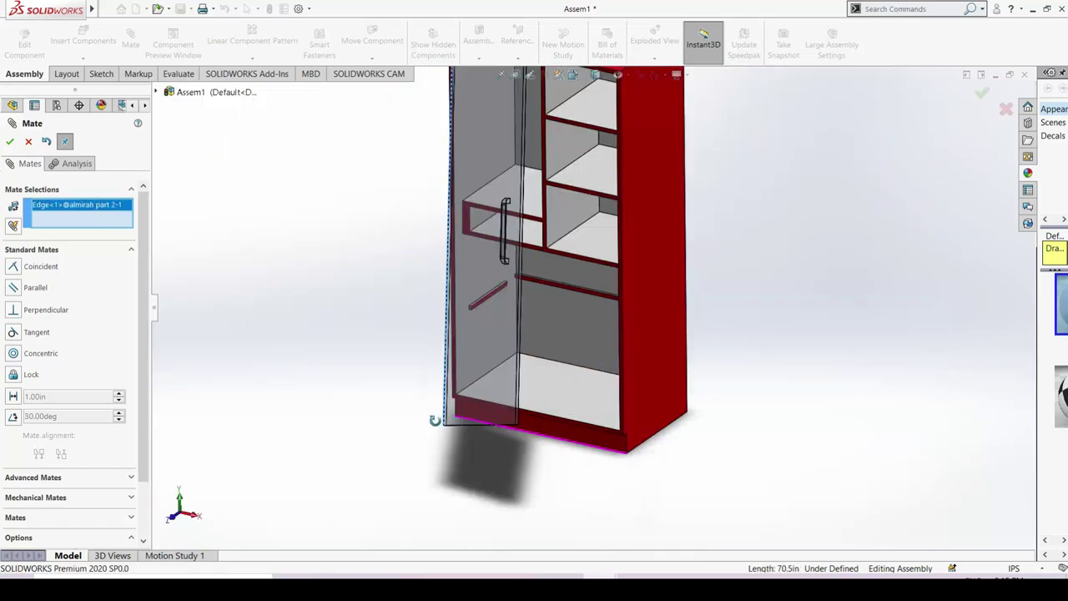
scroll(455, 392, down, 2)
scroll(466, 368, down, 2)
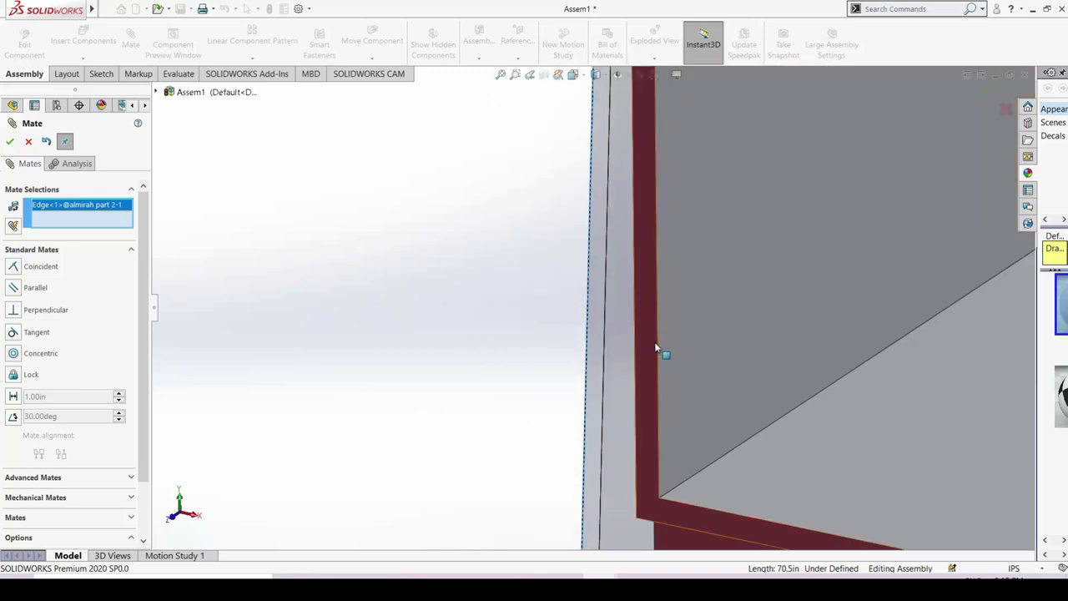
scroll(575, 336, down, 2)
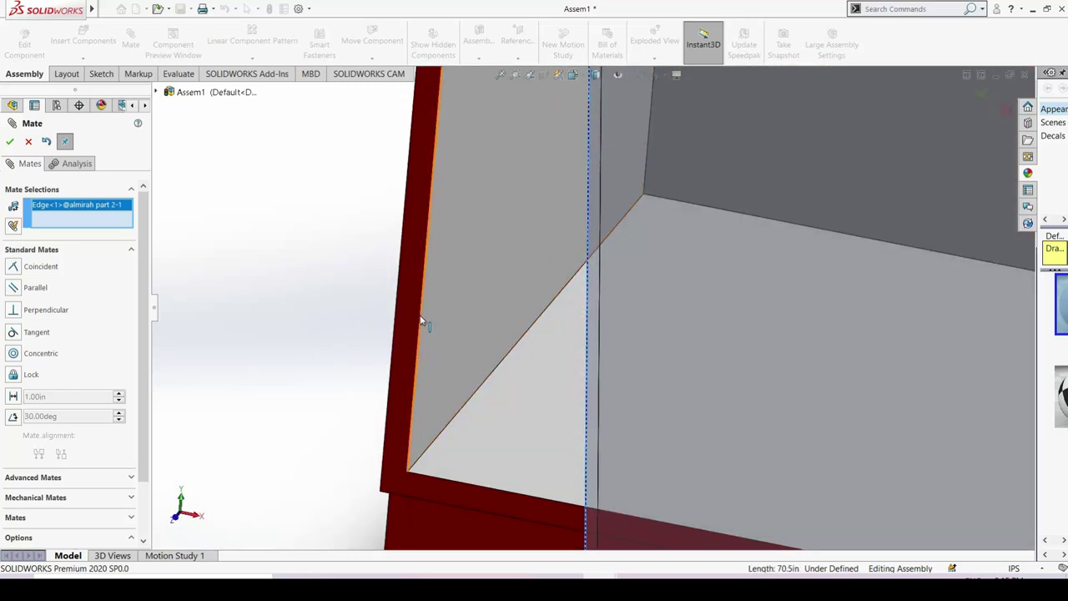
click(420, 319)
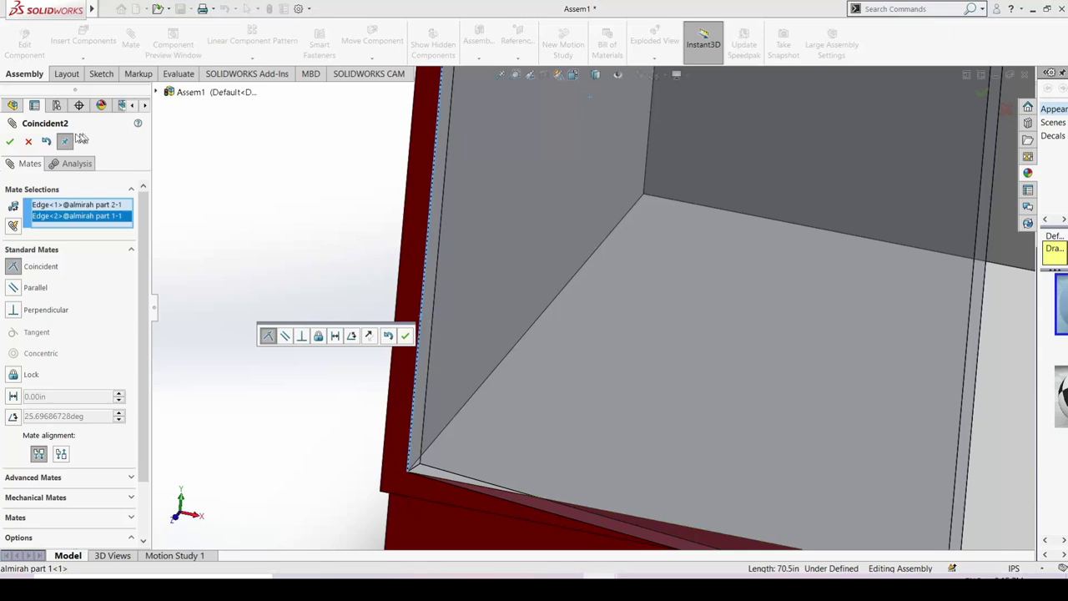
click(8, 141)
scroll(290, 244, up, 2)
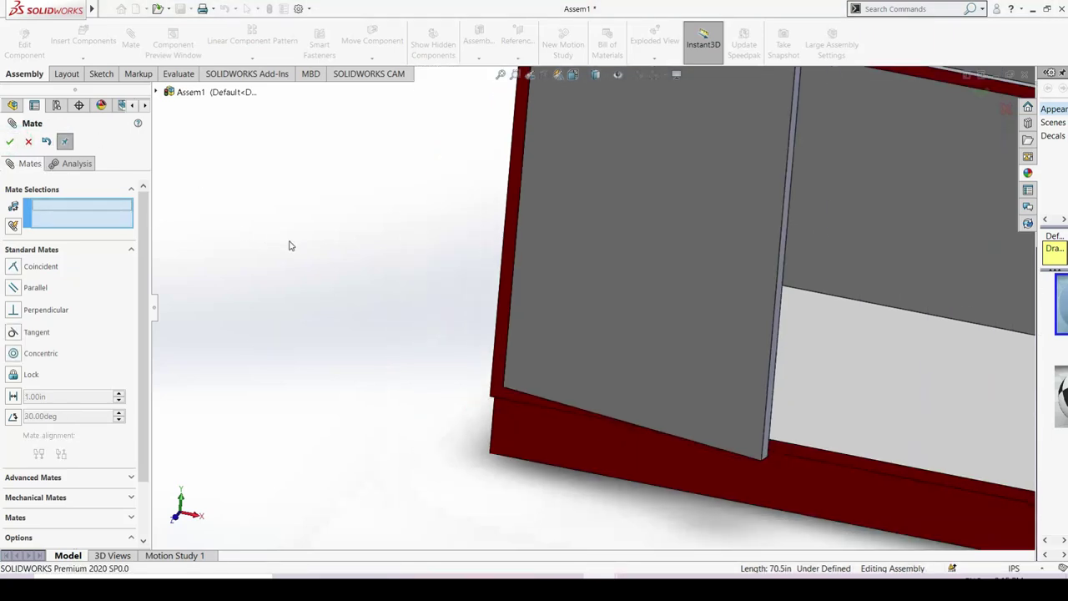
scroll(291, 245, up, 3)
scroll(367, 233, up, 3)
scroll(475, 224, up, 2)
scroll(684, 176, down, 1)
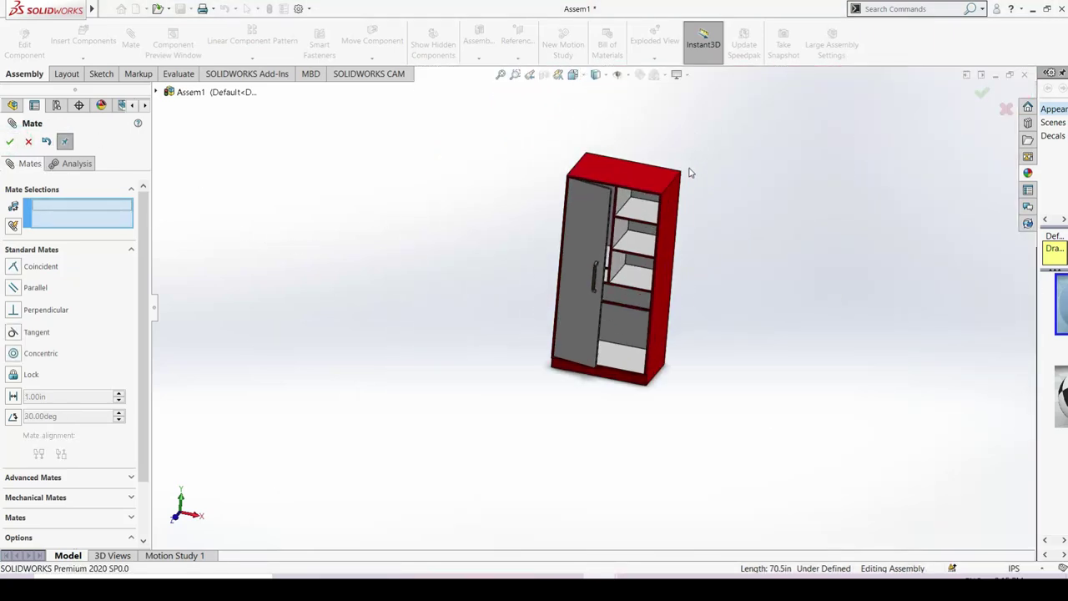
Step: Start an Advanced Angle mate between the door face and the cabinet front face
middle_drag(663, 250, 538, 435)
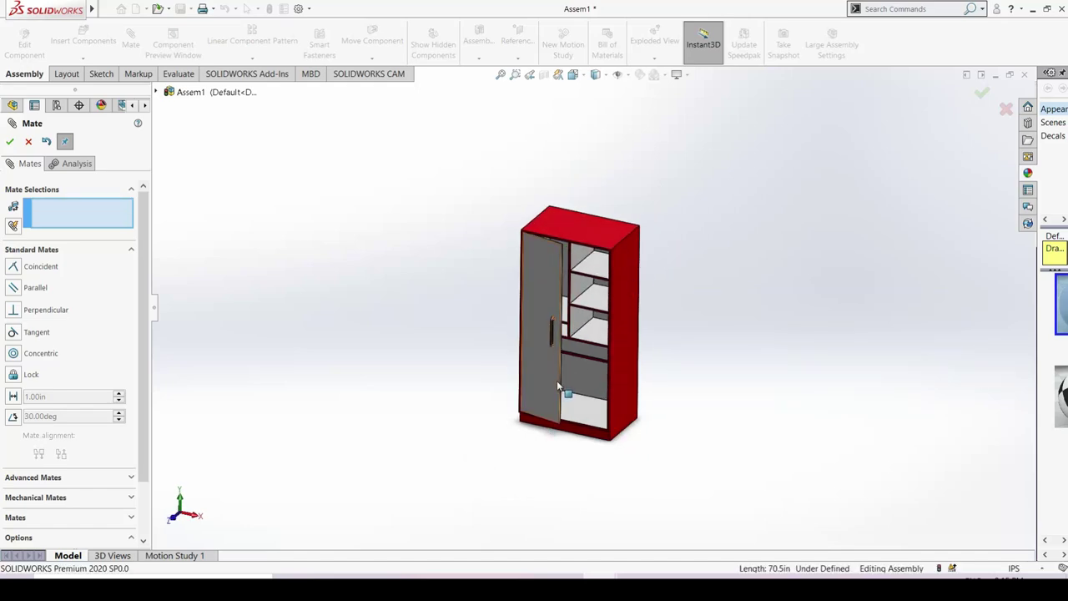
mouse_move(557, 386)
mouse_down()
mouse_move(437, 415)
mouse_move(524, 428)
mouse_move(513, 434)
mouse_up()
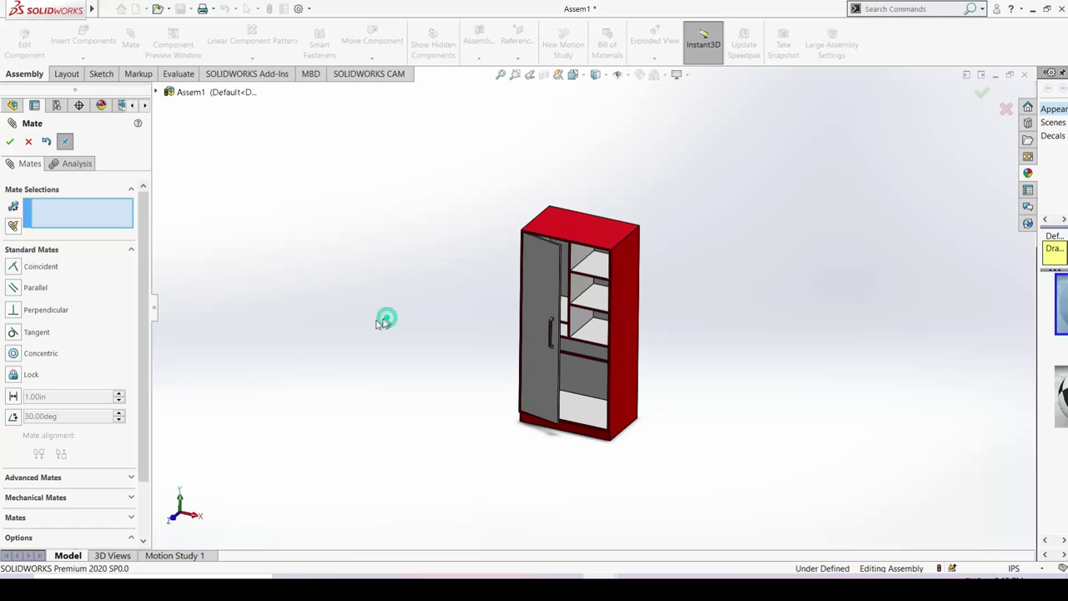
click(66, 480)
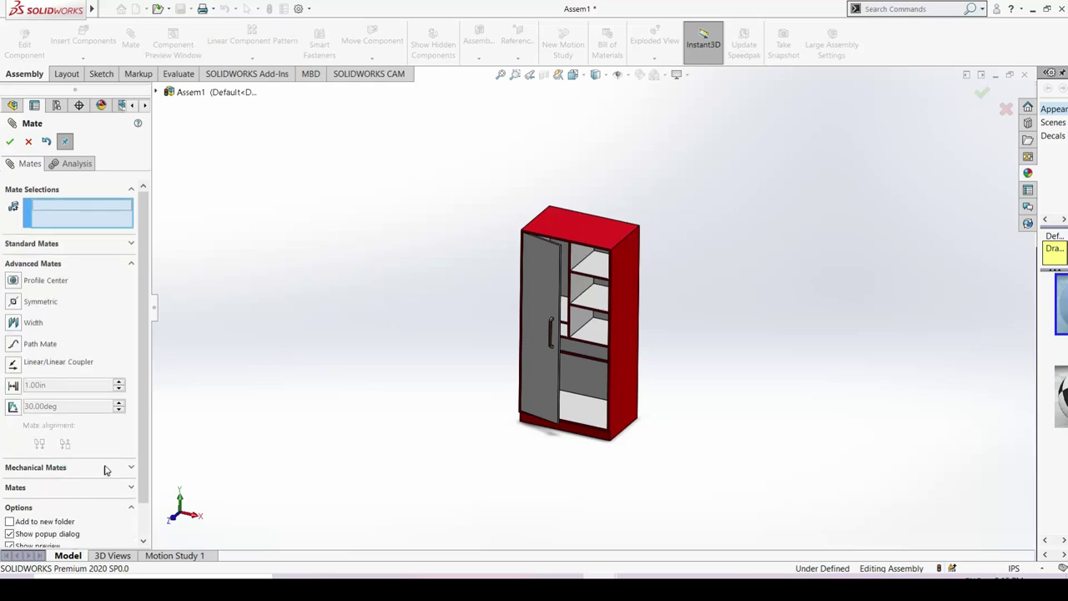
click(13, 406)
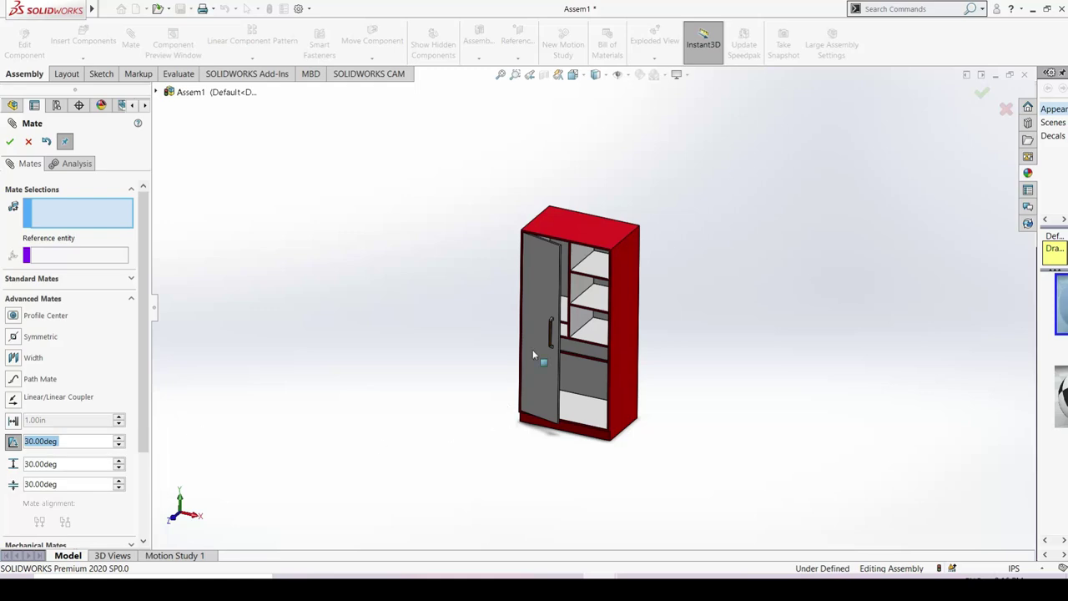
click(551, 289)
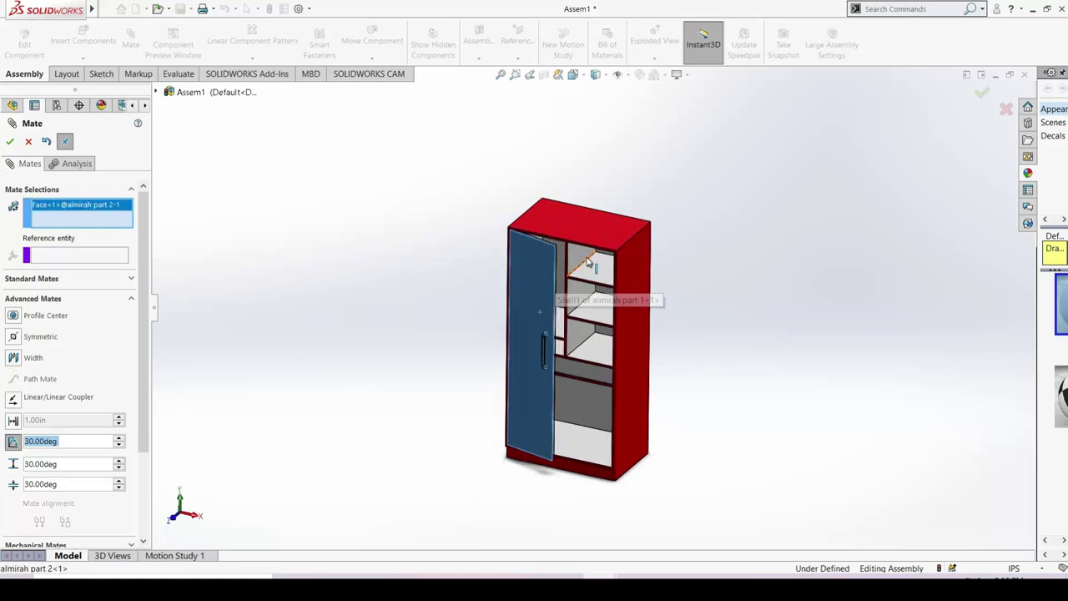
scroll(563, 280, down, 3)
scroll(565, 271, down, 2)
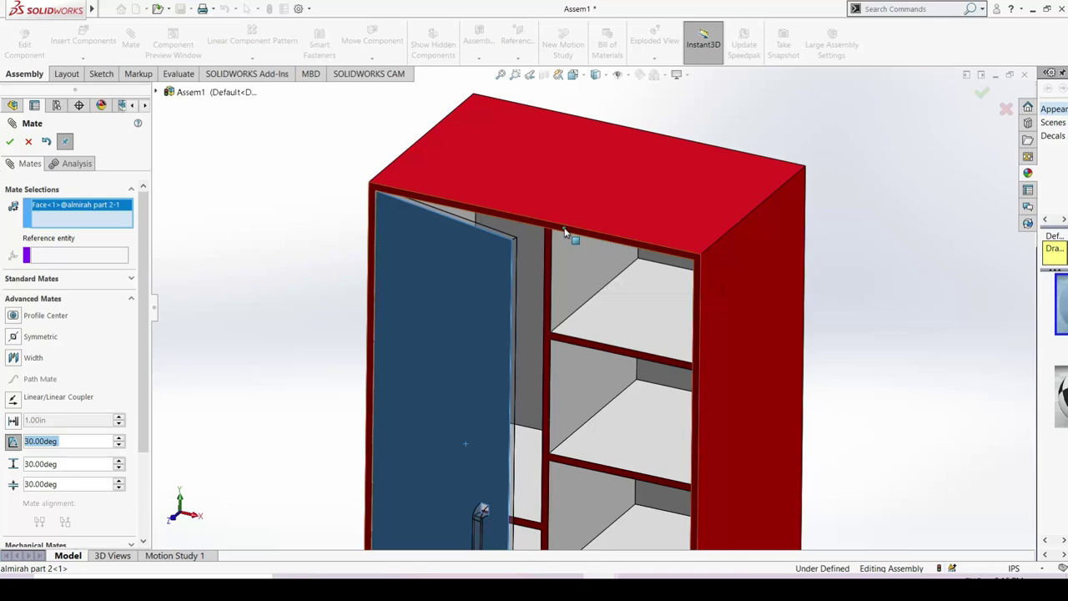
click(560, 236)
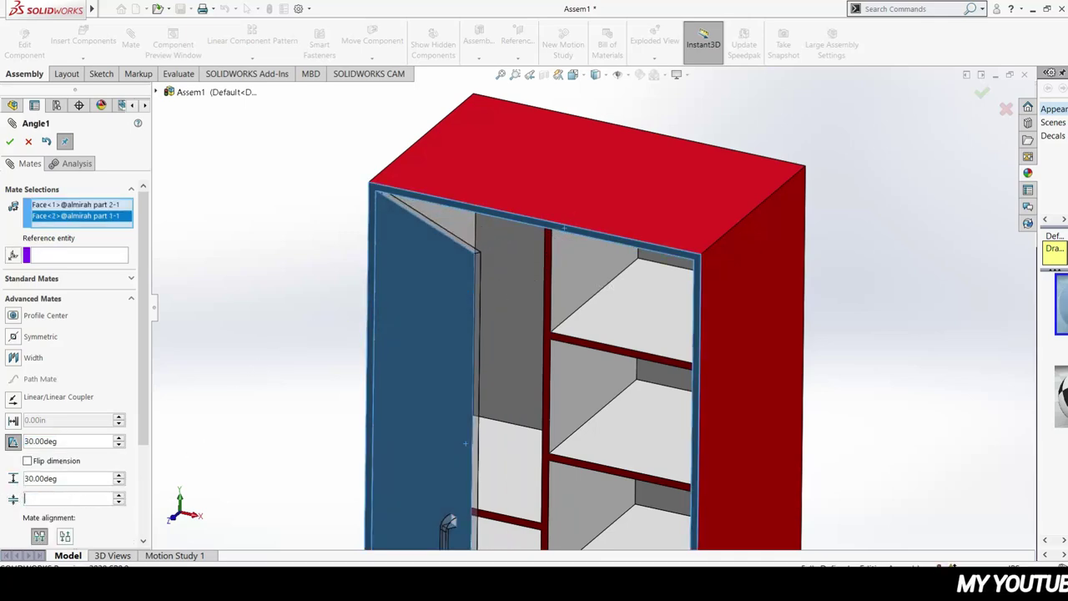
Step: Set the angle limits to 0° minimum and 90° maximum, apply, and swing the door wider
text(0)
key(Return)
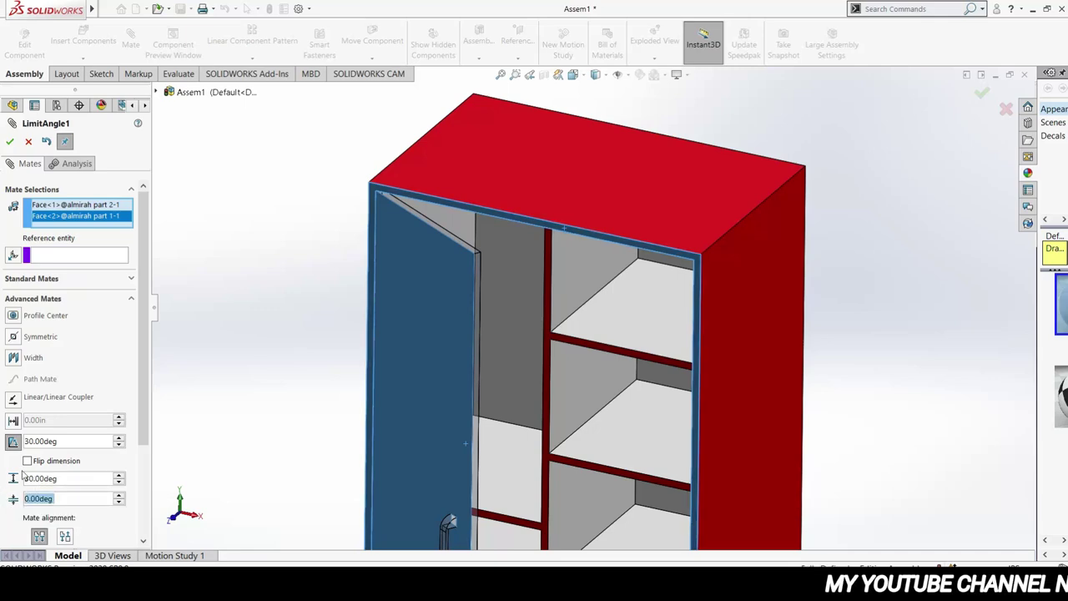
double_click(74, 475)
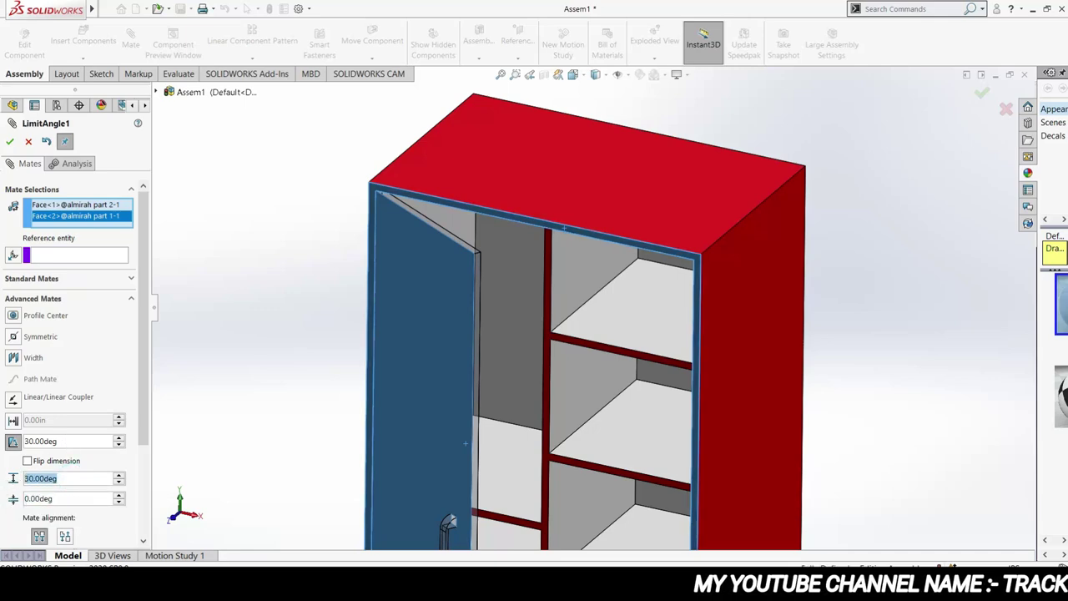
key(BackSpace)
text(90)
key(Return)
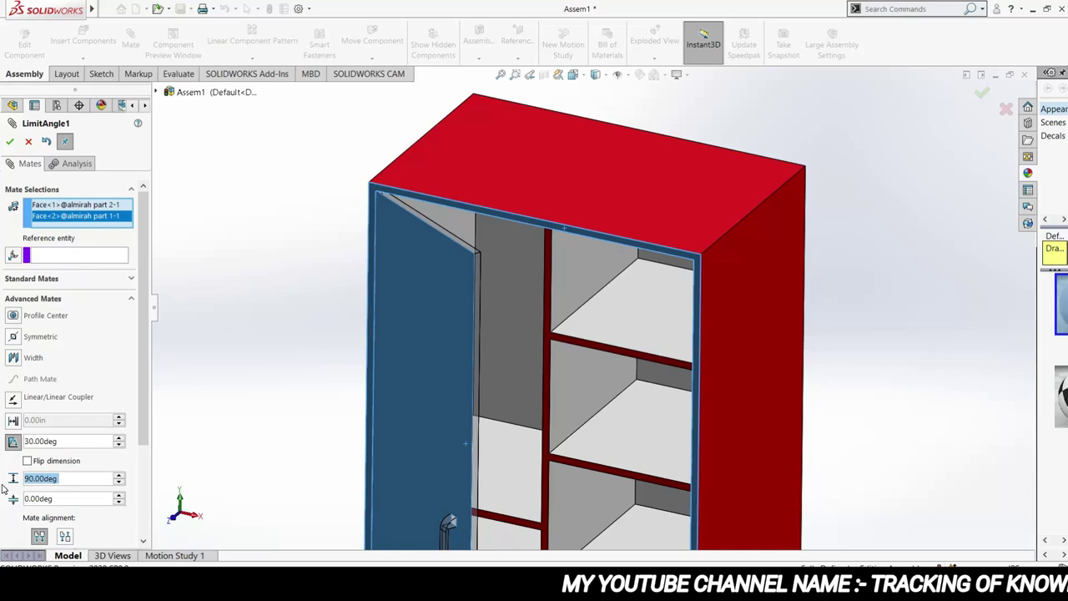
click(9, 141)
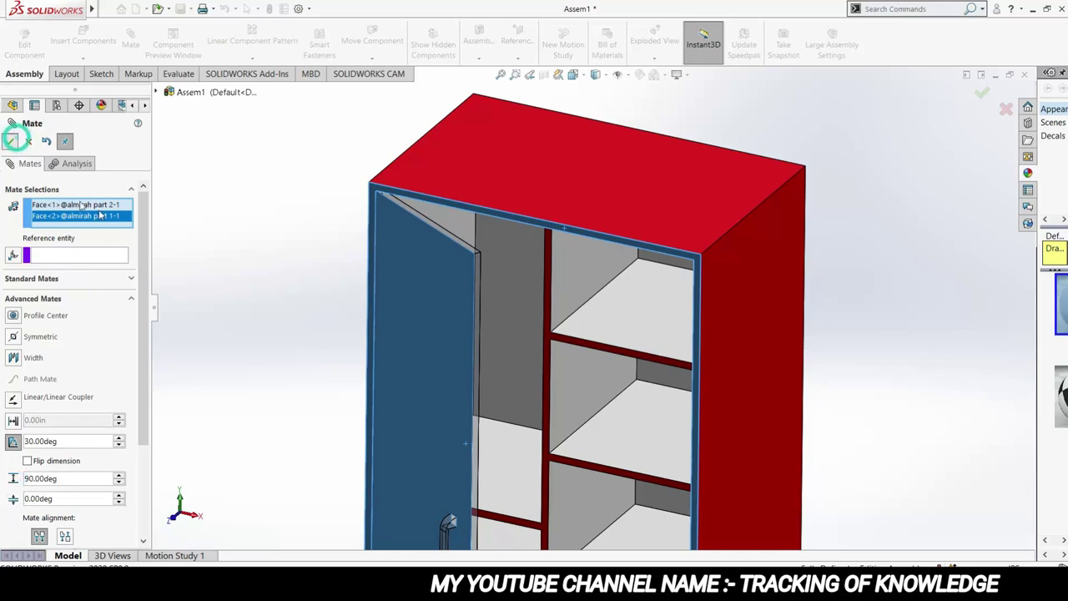
scroll(308, 313, up, 5)
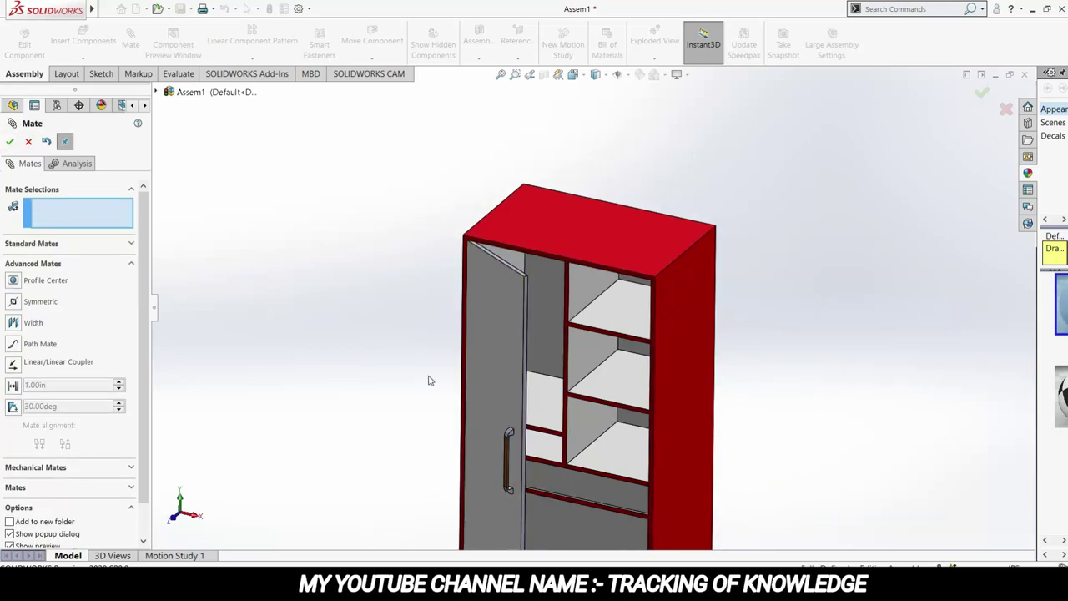
scroll(431, 376, up, 1)
mouse_move(540, 472)
mouse_down()
mouse_move(464, 498)
mouse_move(624, 455)
mouse_move(393, 495)
mouse_up()
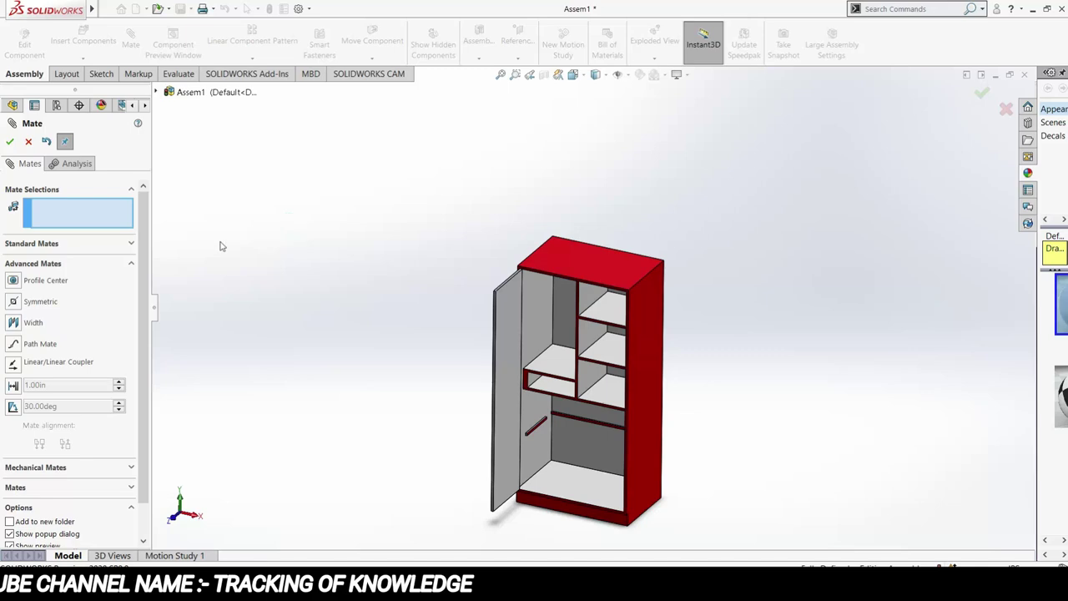
Step: Mirror the door, almirah part 2-1, about Plane2 to create the right-hand door
key(Escape)
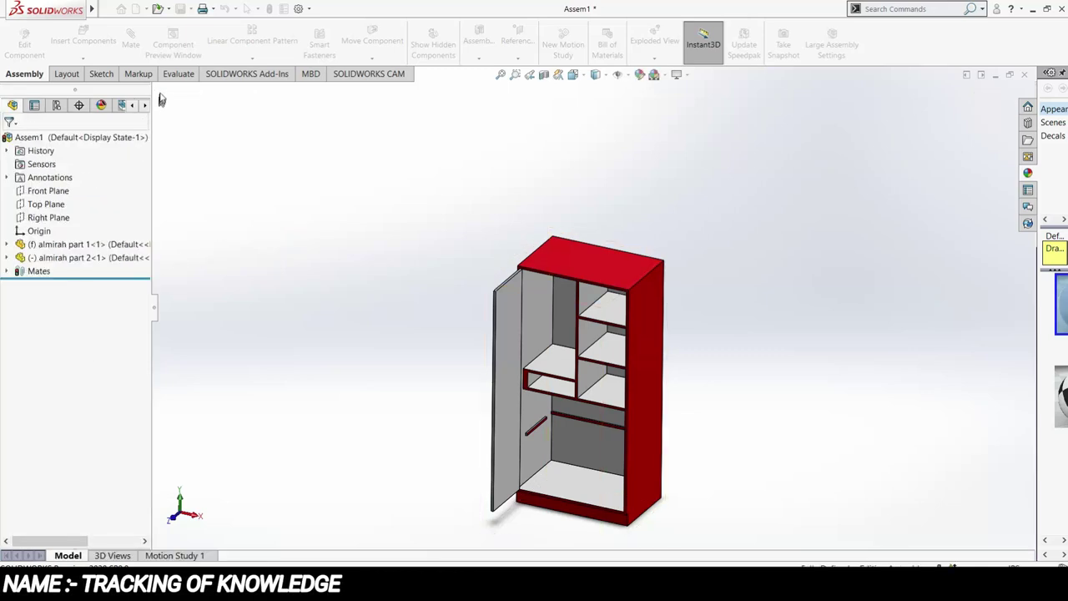
click(7, 245)
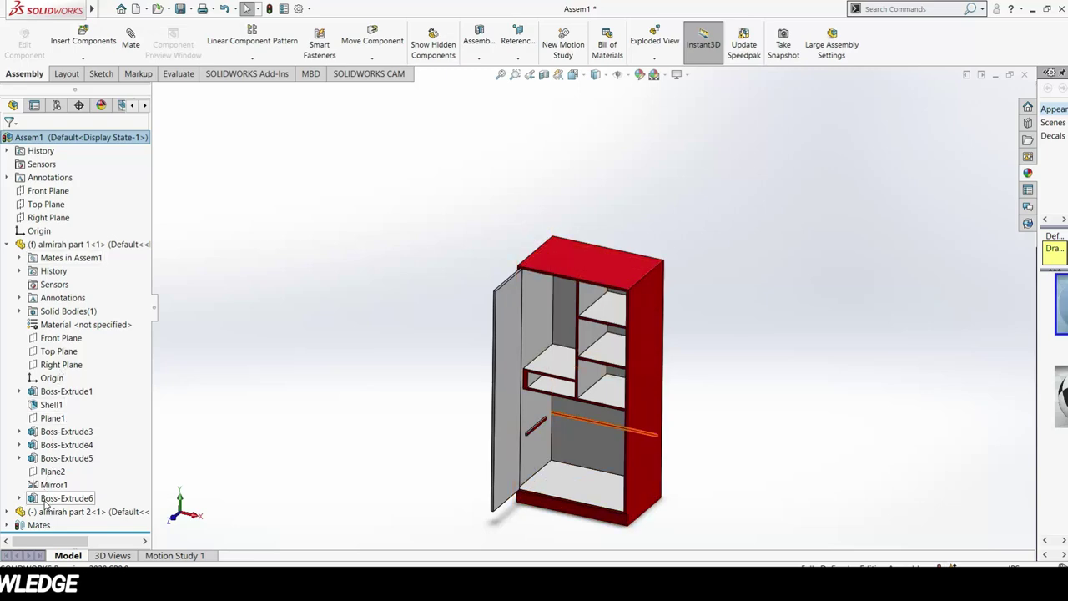
click(50, 473)
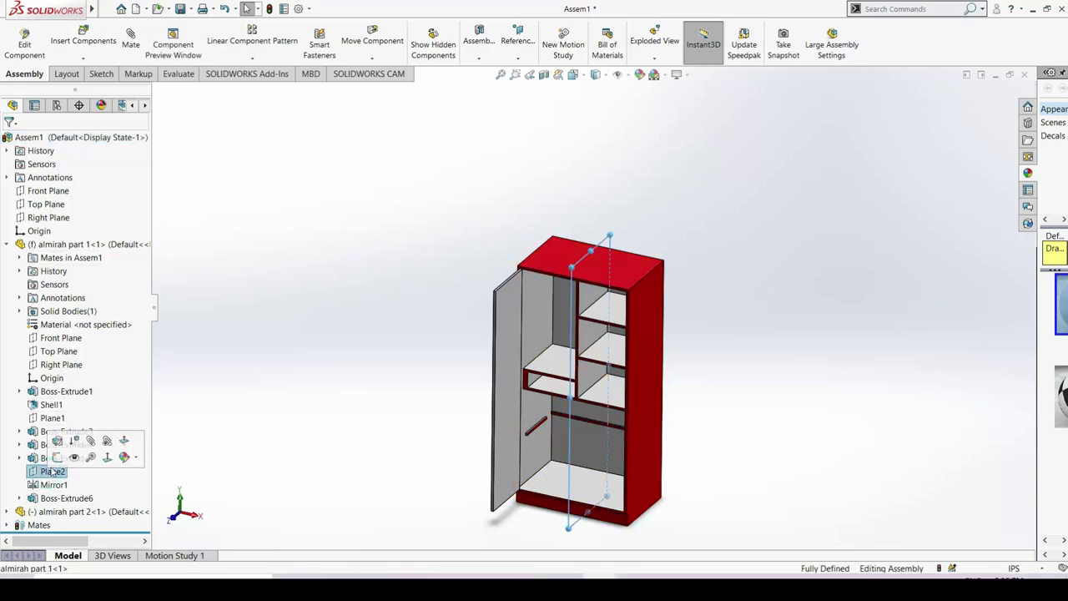
click(71, 460)
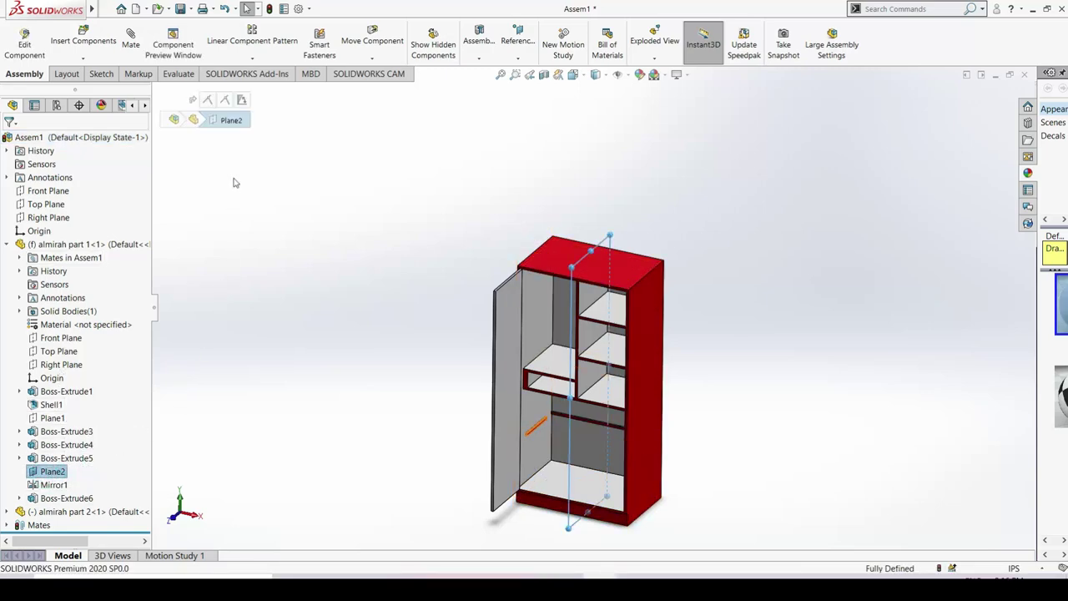
click(250, 61)
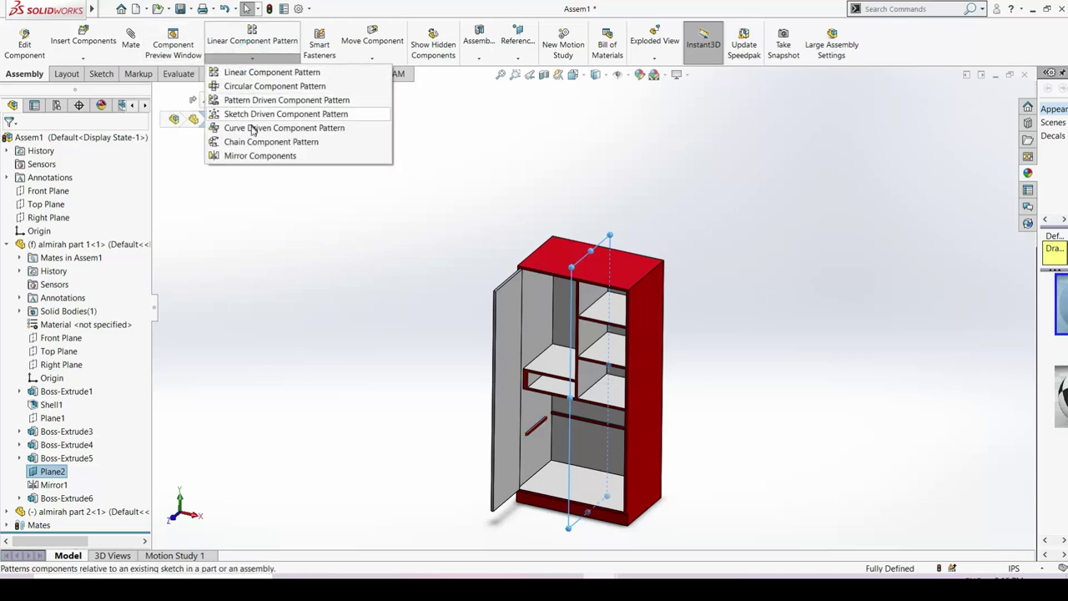
click(255, 157)
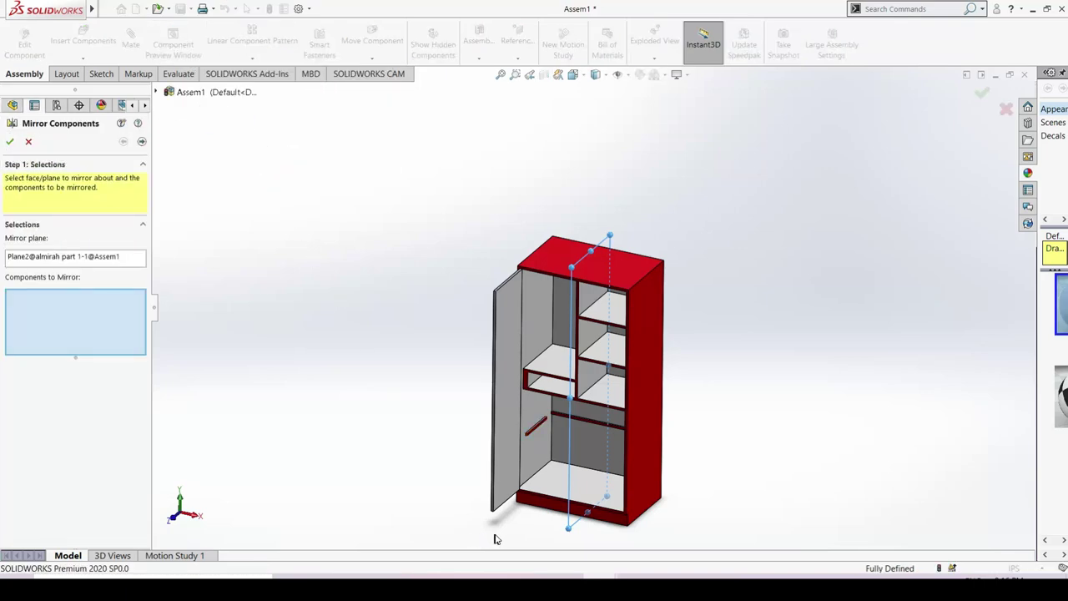
click(514, 466)
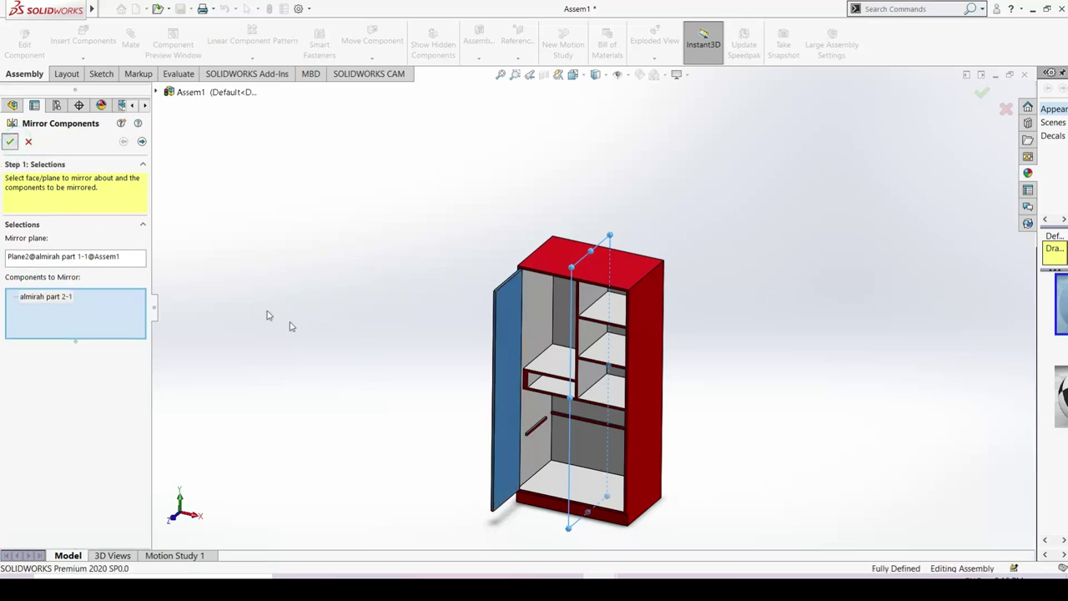
key(Return)
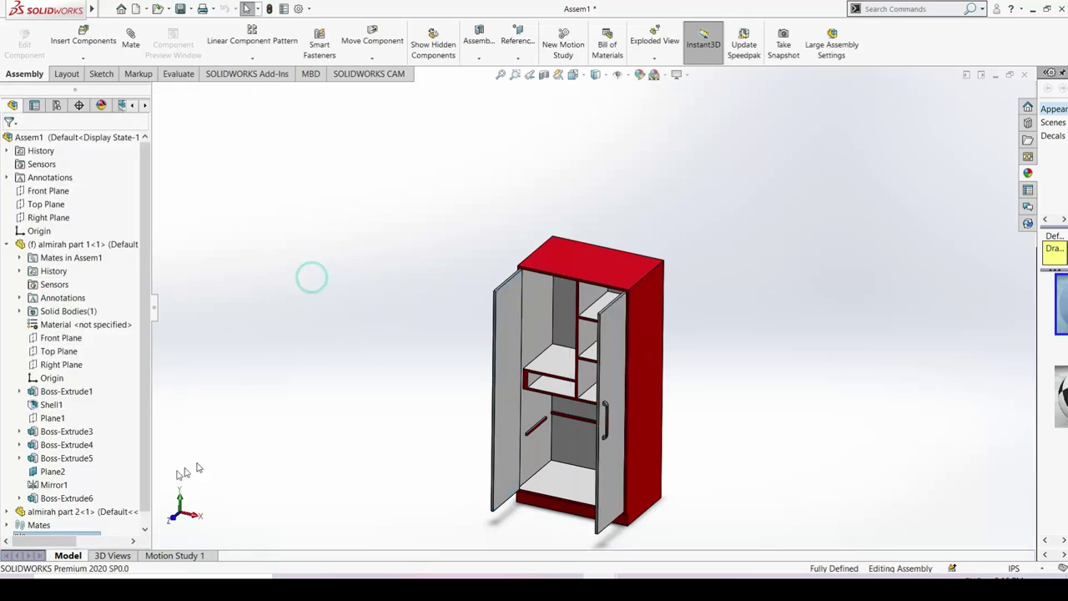
mouse_move(296, 426)
middle_down()
mouse_move(429, 391)
mouse_move(317, 410)
mouse_move(348, 434)
middle_up()
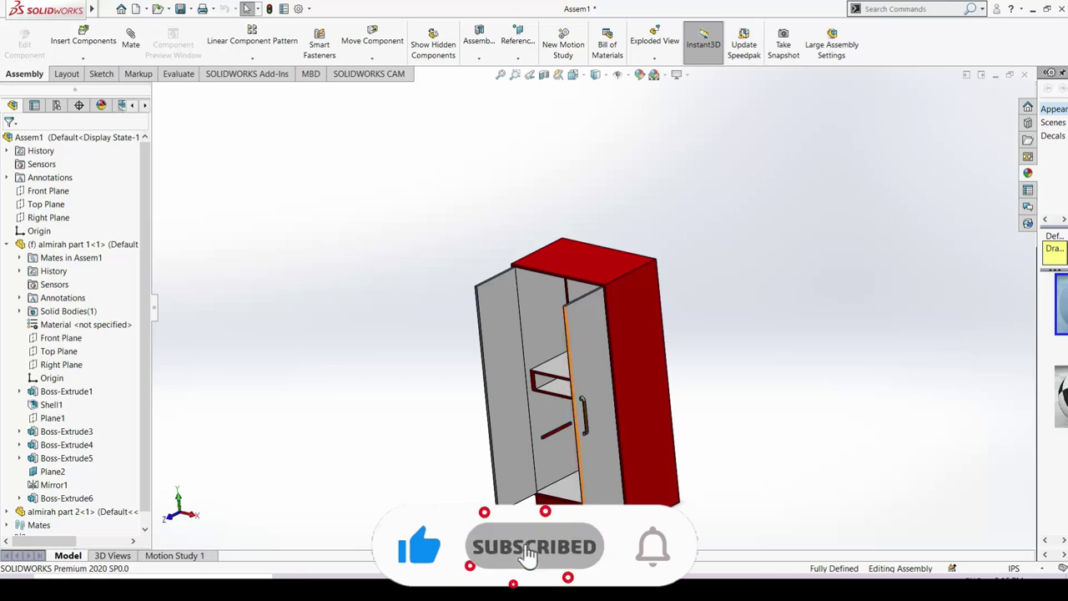
mouse_move(583, 414)
mouse_down()
mouse_move(552, 448)
mouse_move(530, 419)
mouse_up()
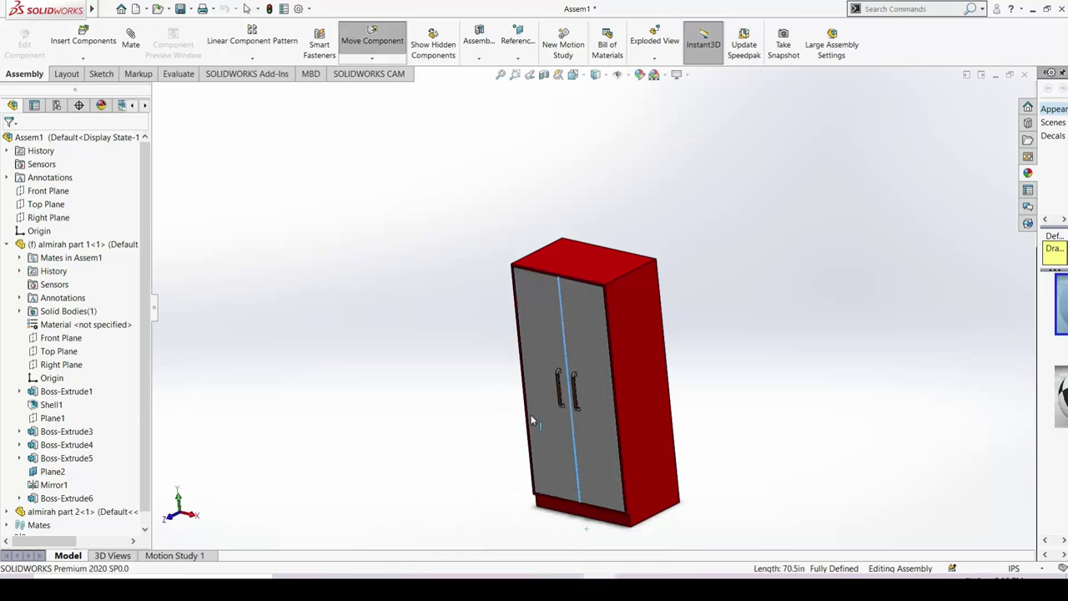
drag(538, 519, 527, 427)
mouse_move(504, 528)
mouse_down()
mouse_move(470, 529)
mouse_move(395, 568)
mouse_up()
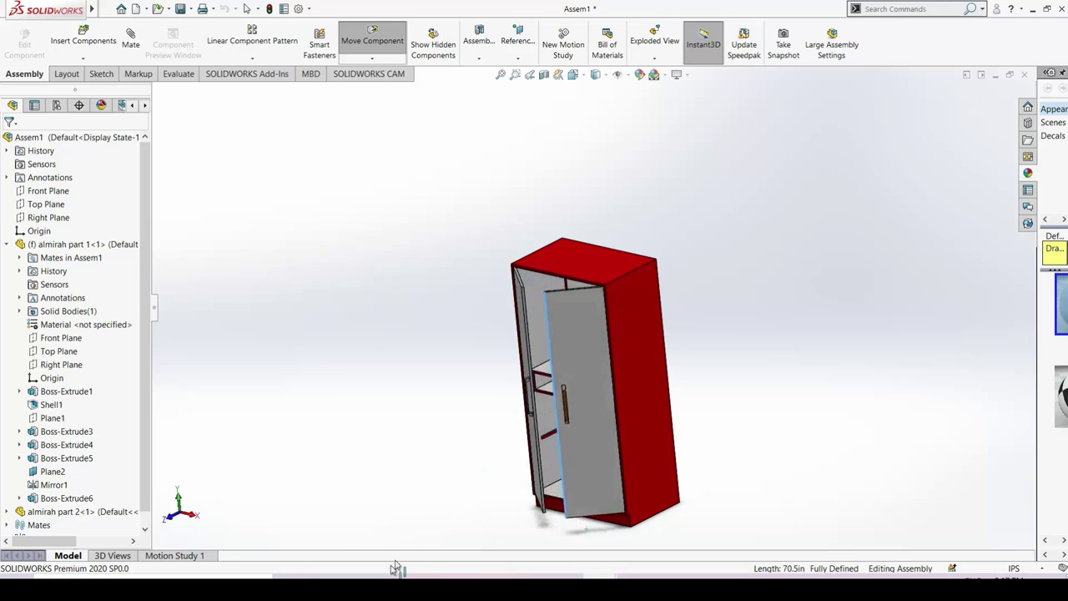
mouse_move(792, 390)
middle_down()
mouse_move(654, 399)
mouse_move(671, 404)
mouse_move(653, 455)
middle_up()
scroll(600, 378, down, 3)
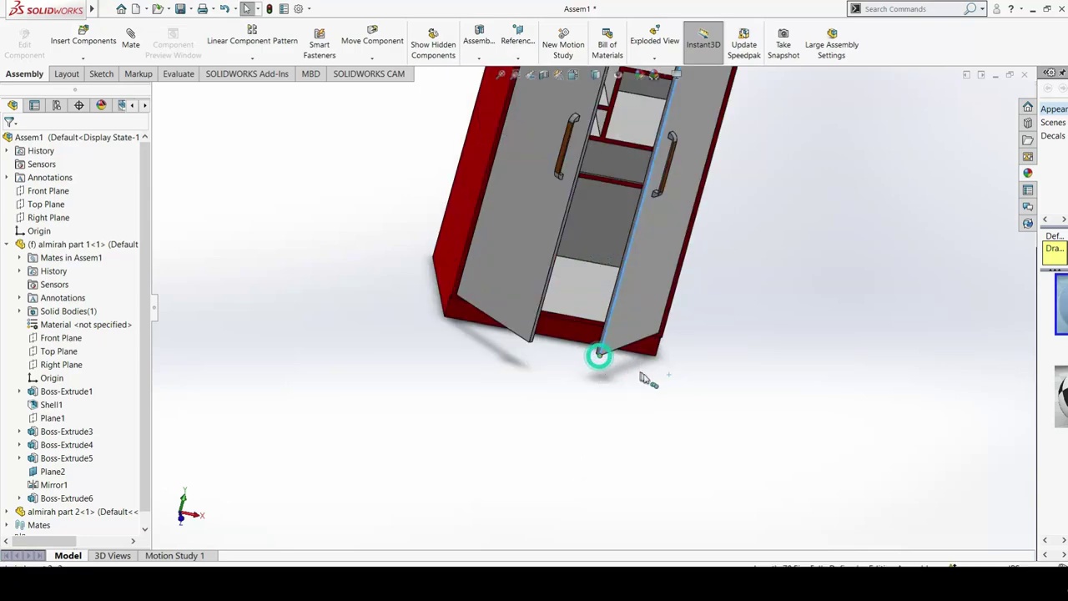
drag(599, 358, 774, 432)
mouse_move(749, 268)
middle_down()
mouse_move(710, 203)
mouse_move(672, 186)
mouse_move(687, 176)
middle_up()
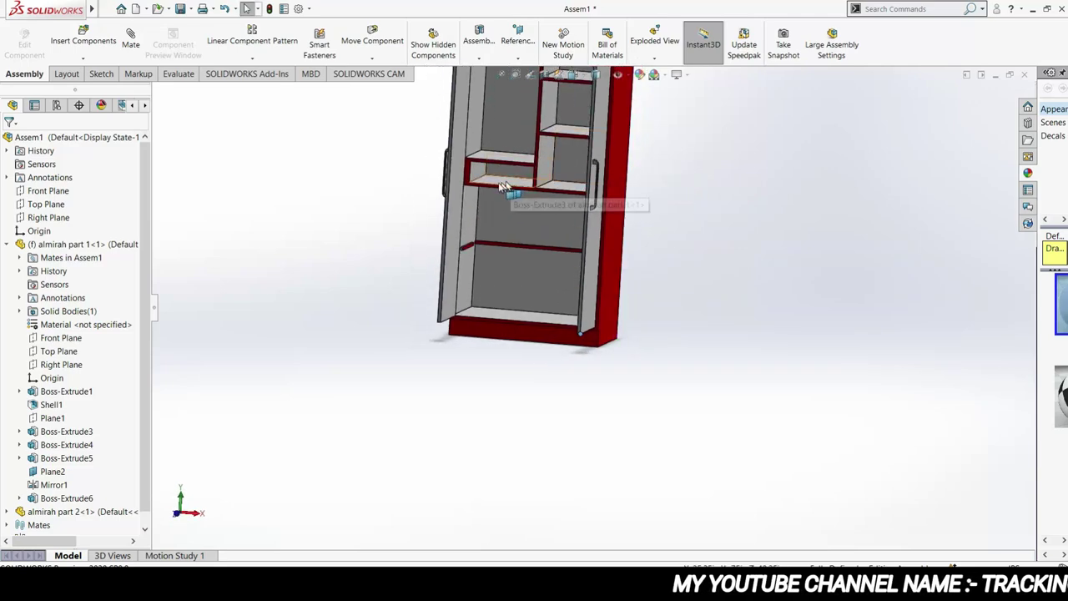
Step: Insert almirah part 3, the drawer, and place it beside the cabinet
click(94, 62)
click(94, 71)
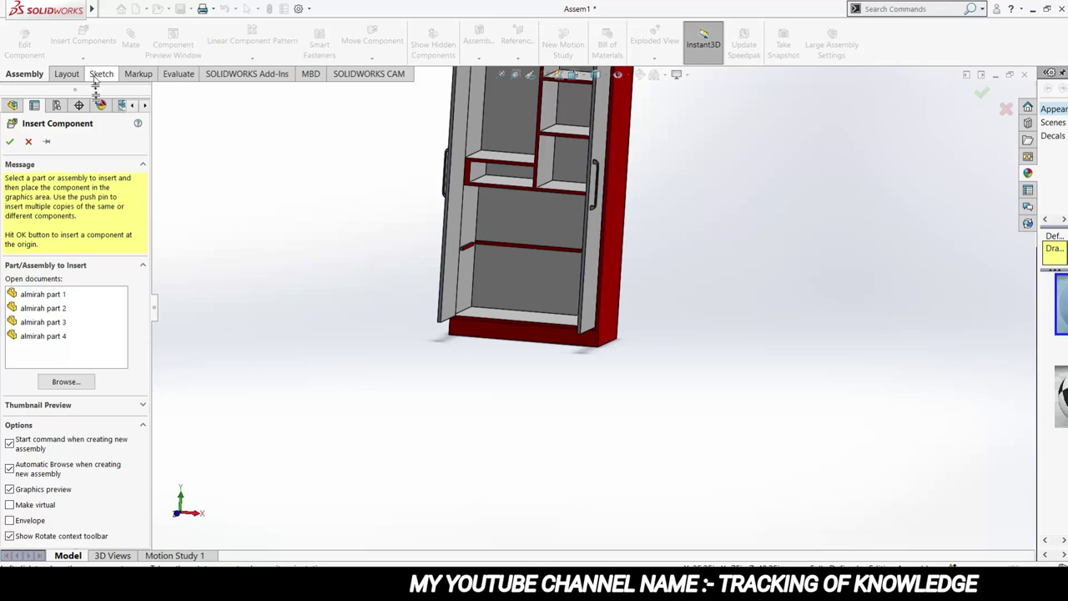
click(46, 322)
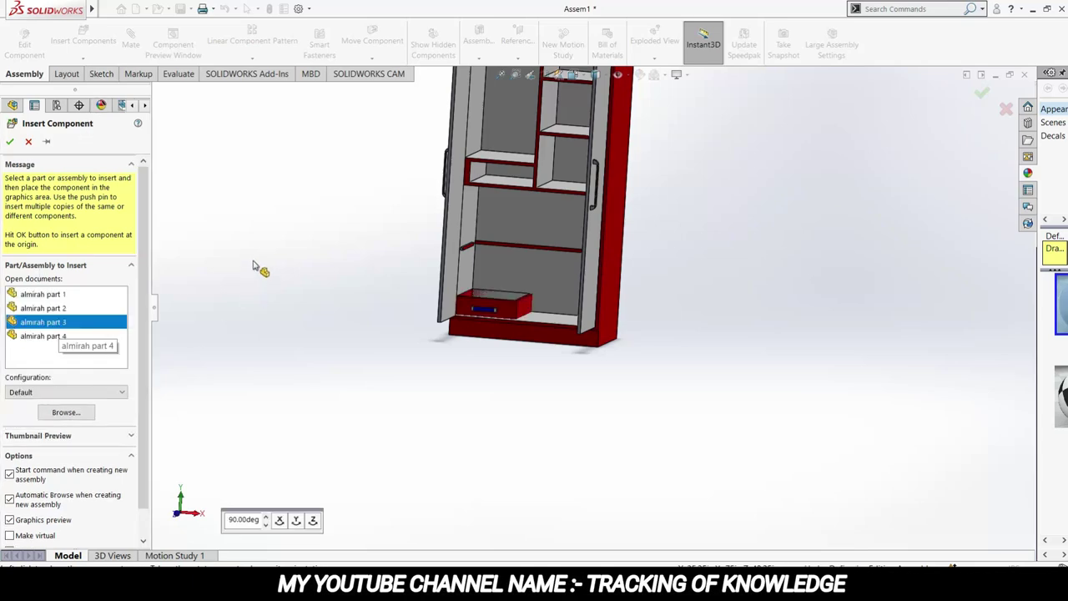
click(256, 216)
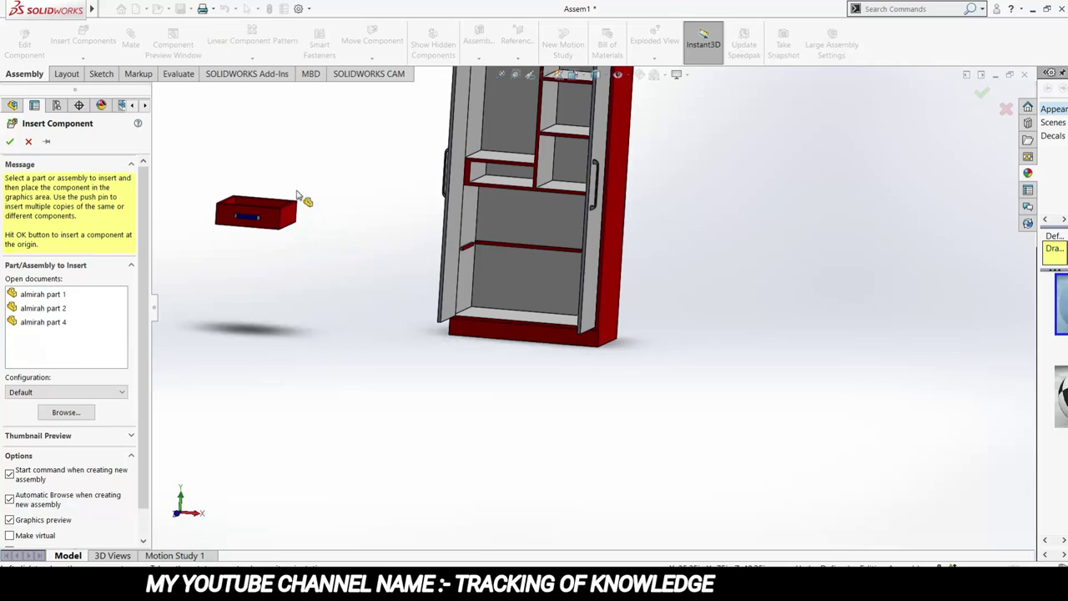
scroll(297, 201, down, 1)
middle_drag(297, 201, 275, 223)
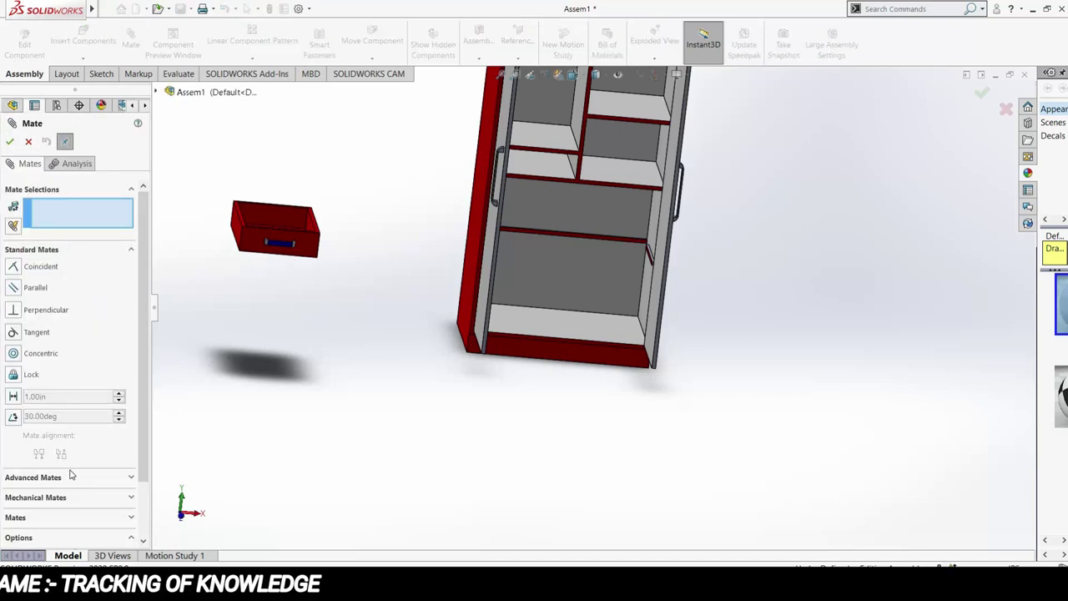
Step: Add a centered Width mate placing the drawer between the opening's two inner side faces
click(70, 479)
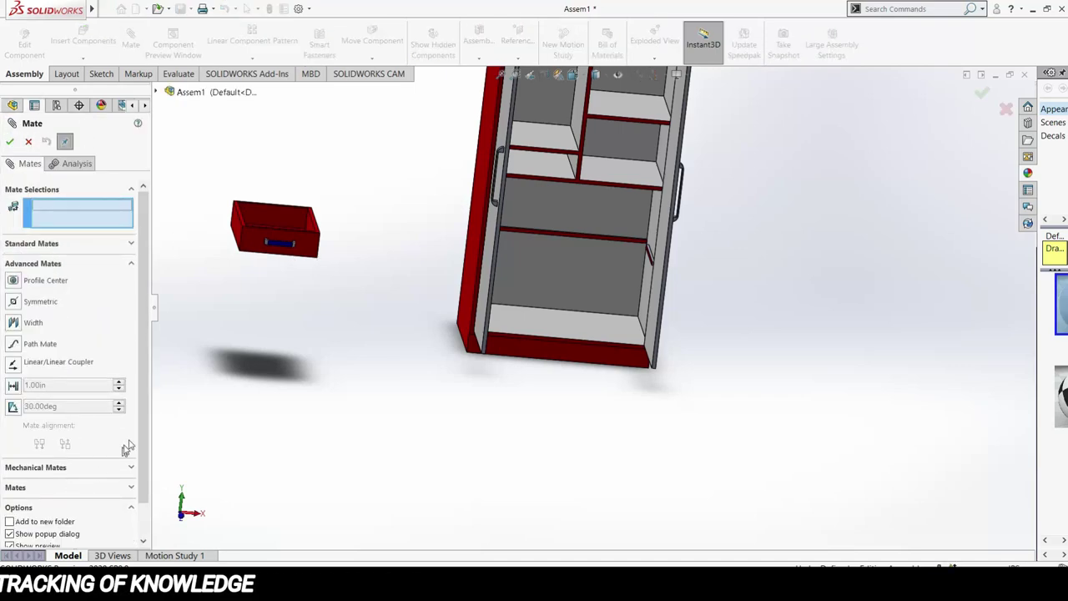
click(14, 323)
scroll(579, 172, down, 2)
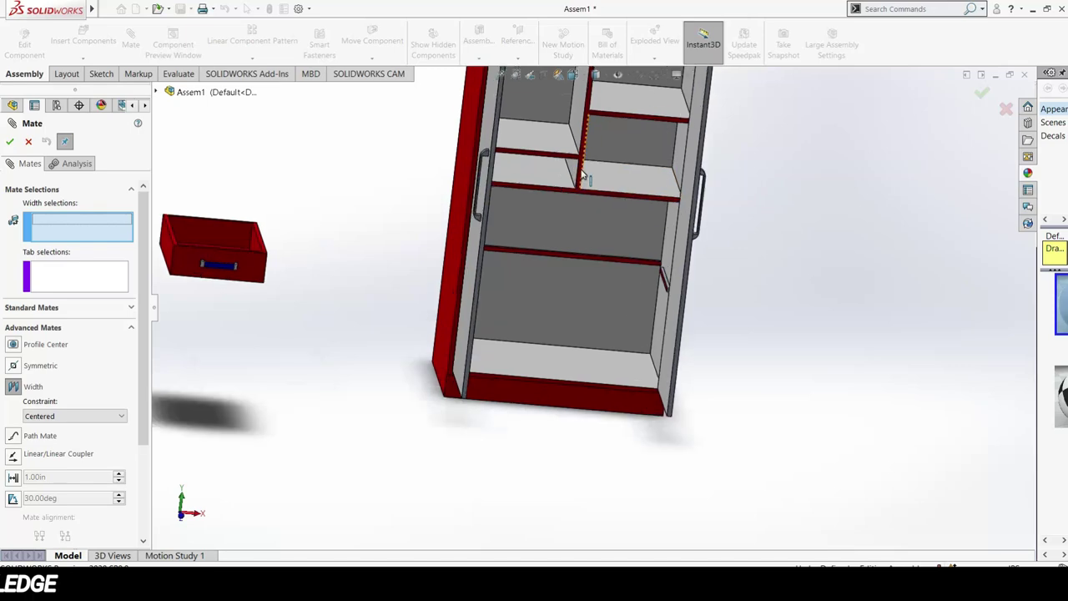
scroll(578, 175, down, 3)
click(567, 219)
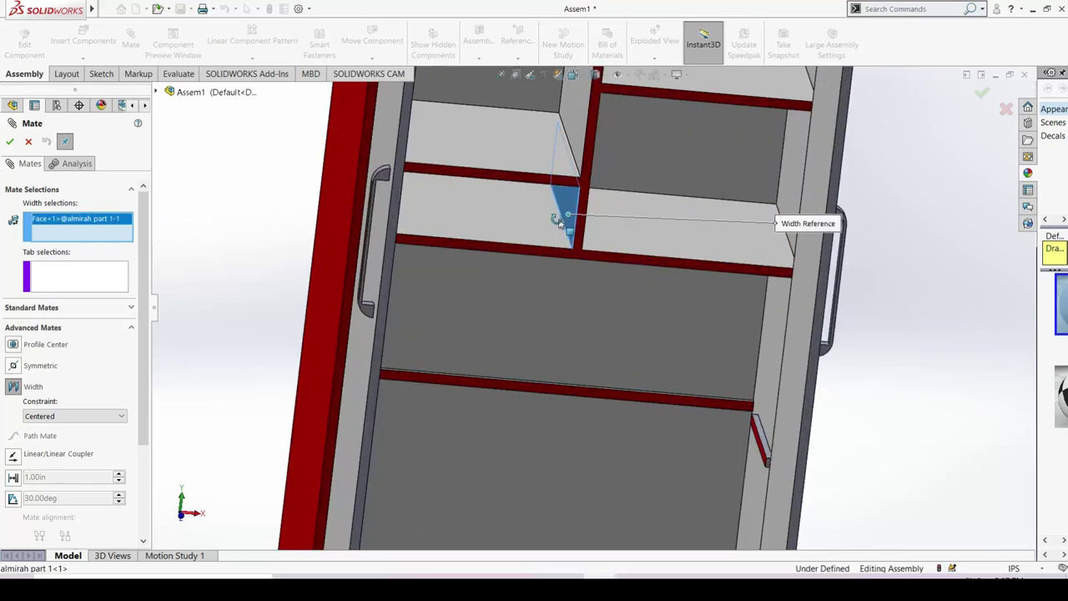
middle_drag(559, 224, 505, 223)
click(390, 201)
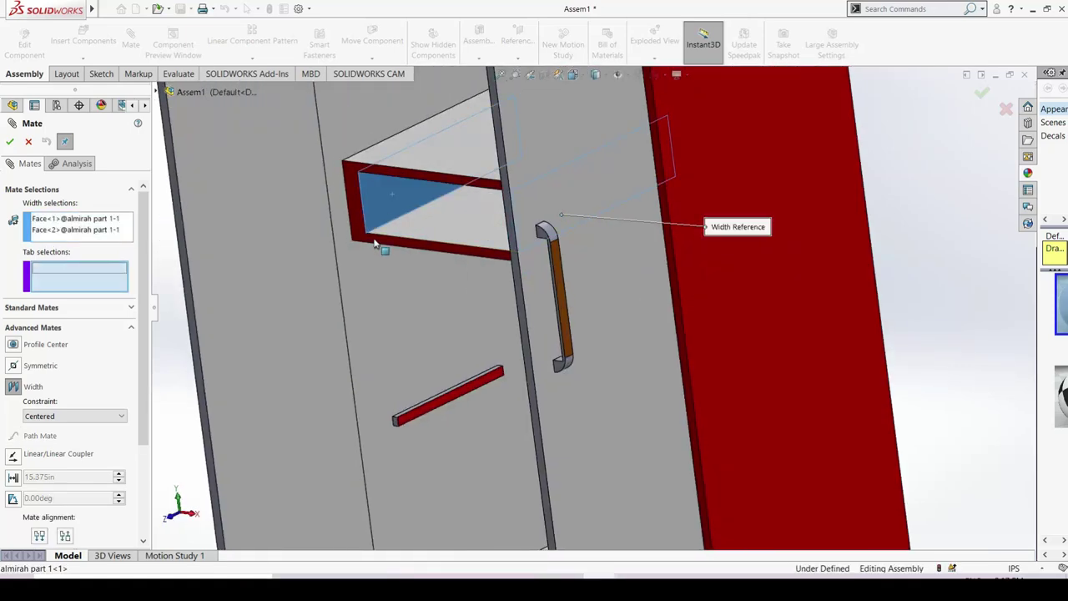
scroll(382, 247, up, 2)
scroll(253, 354, up, 2)
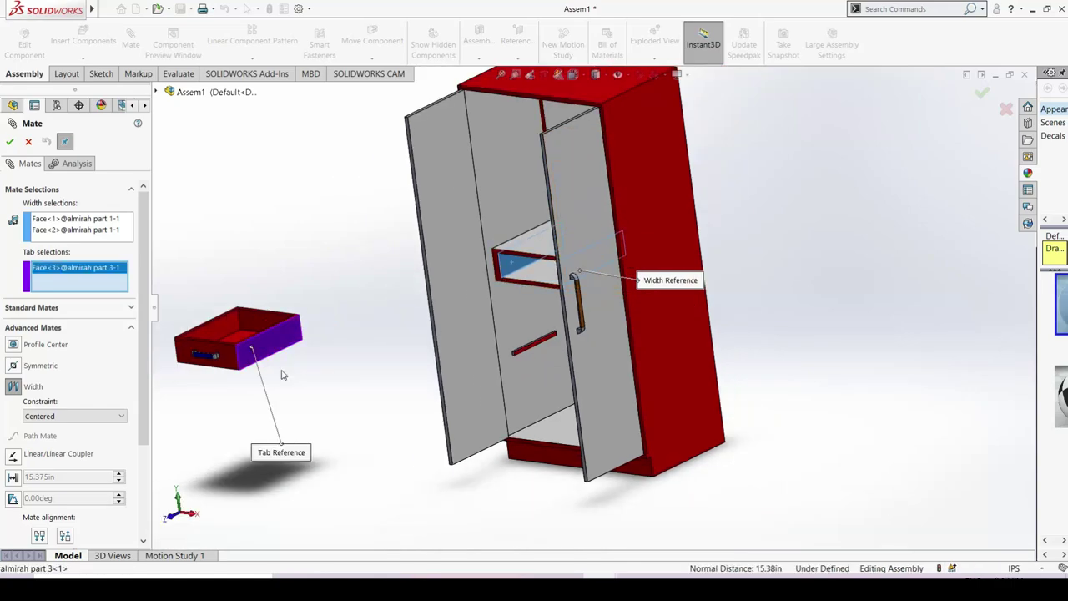
middle_drag(281, 375, 376, 377)
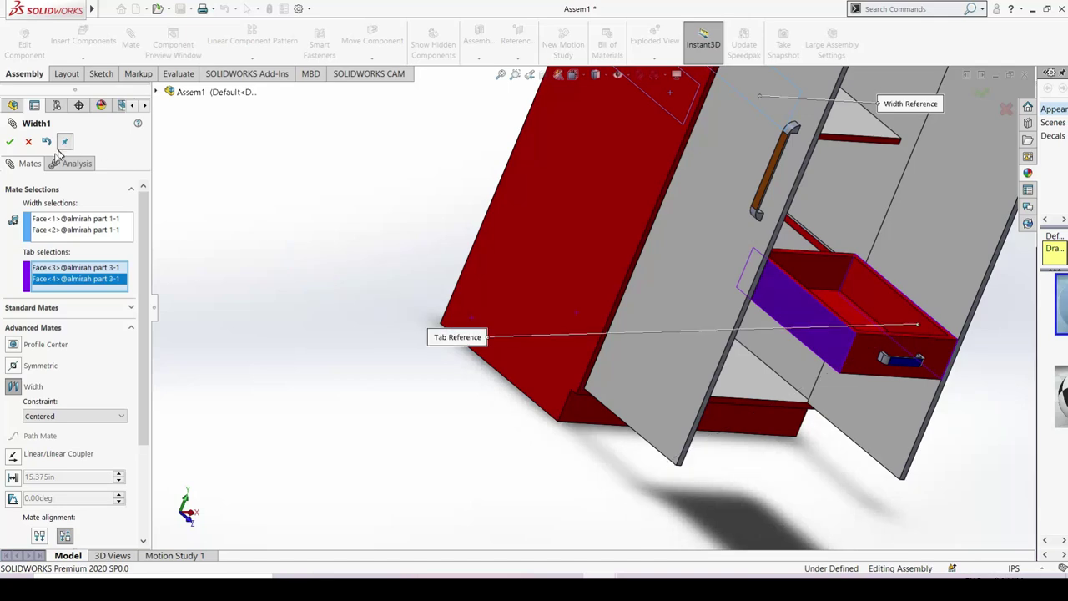
key(Return)
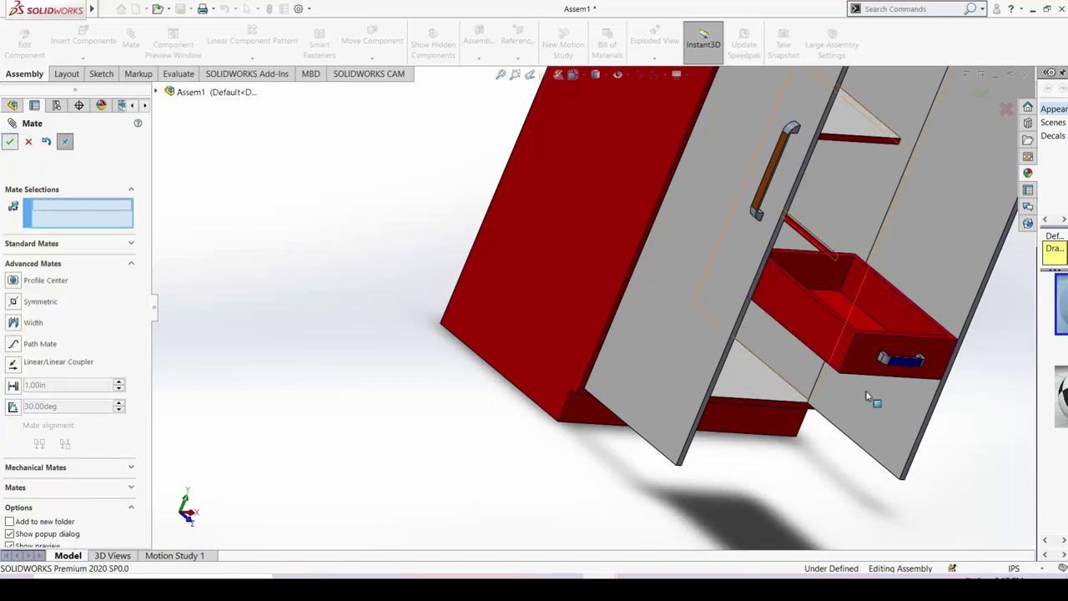
middle_drag(845, 389, 814, 406)
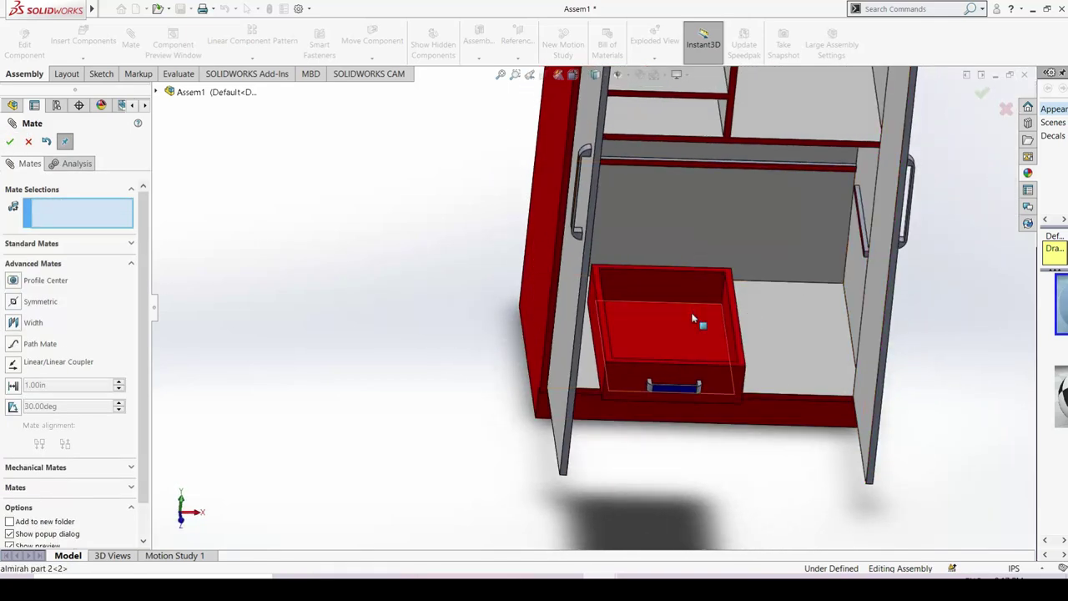
scroll(654, 274, down, 3)
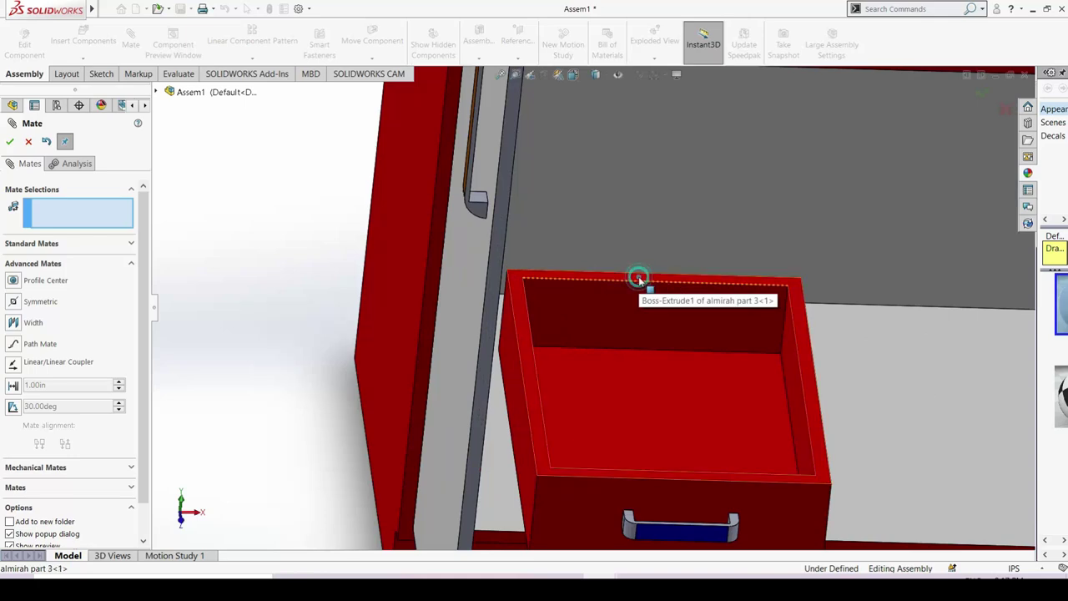
Step: Mate the drawer's bottom coincident with the shelf face, then pull the drawer out to test
click(638, 279)
scroll(648, 239, up, 3)
mouse_move(644, 240)
middle_down()
mouse_move(631, 150)
mouse_move(538, 247)
middle_up()
scroll(638, 237, up, 3)
scroll(598, 178, down, 3)
scroll(598, 178, down, 2)
scroll(597, 178, down, 2)
click(530, 245)
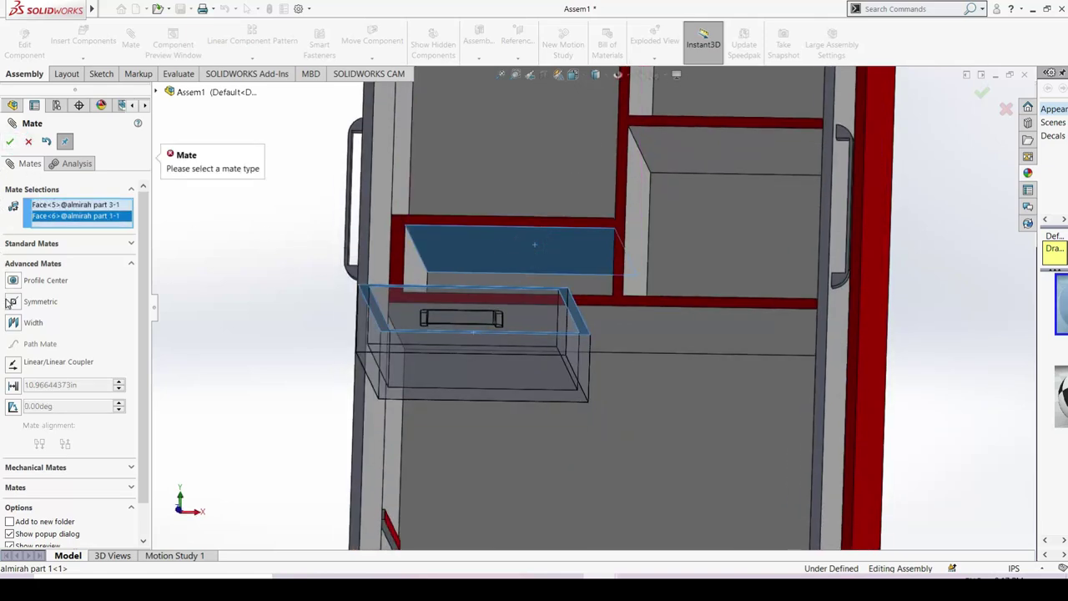
click(17, 248)
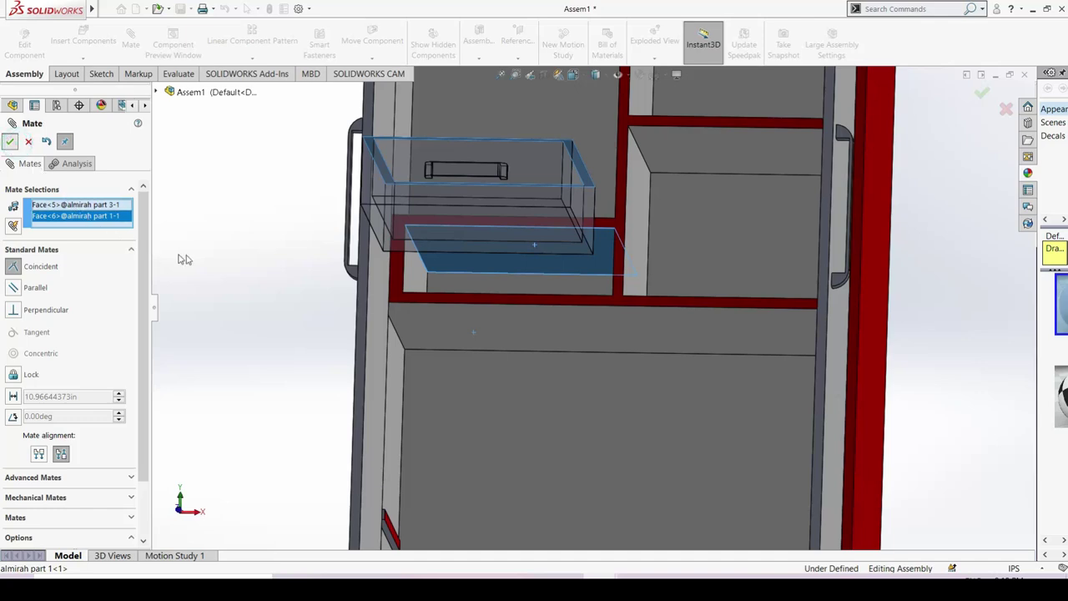
key(Return)
mouse_move(238, 230)
middle_down()
mouse_move(239, 290)
mouse_move(295, 312)
middle_up()
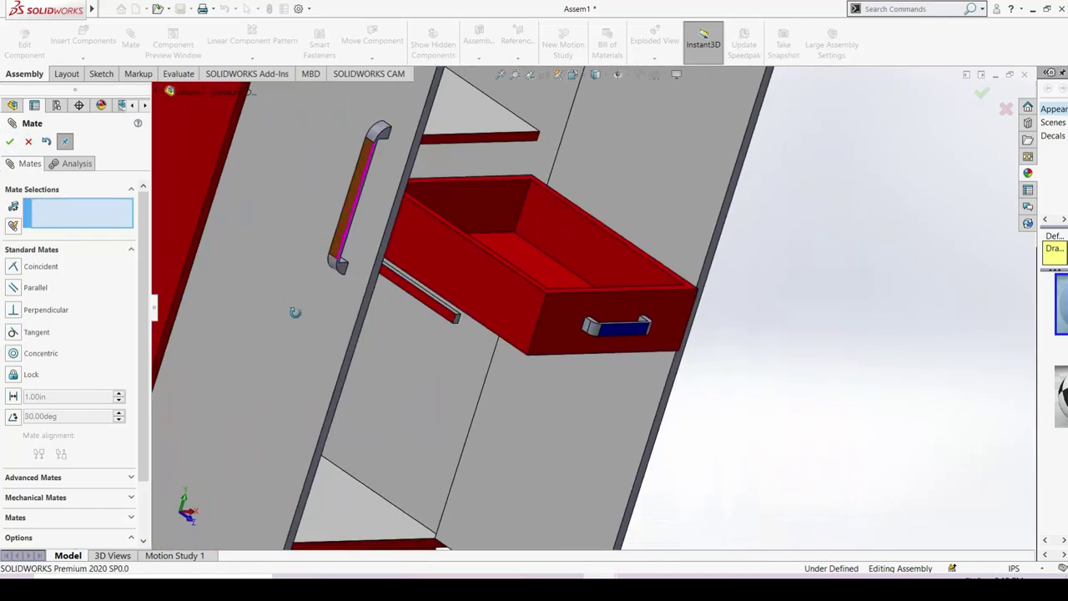
drag(558, 349, 725, 496)
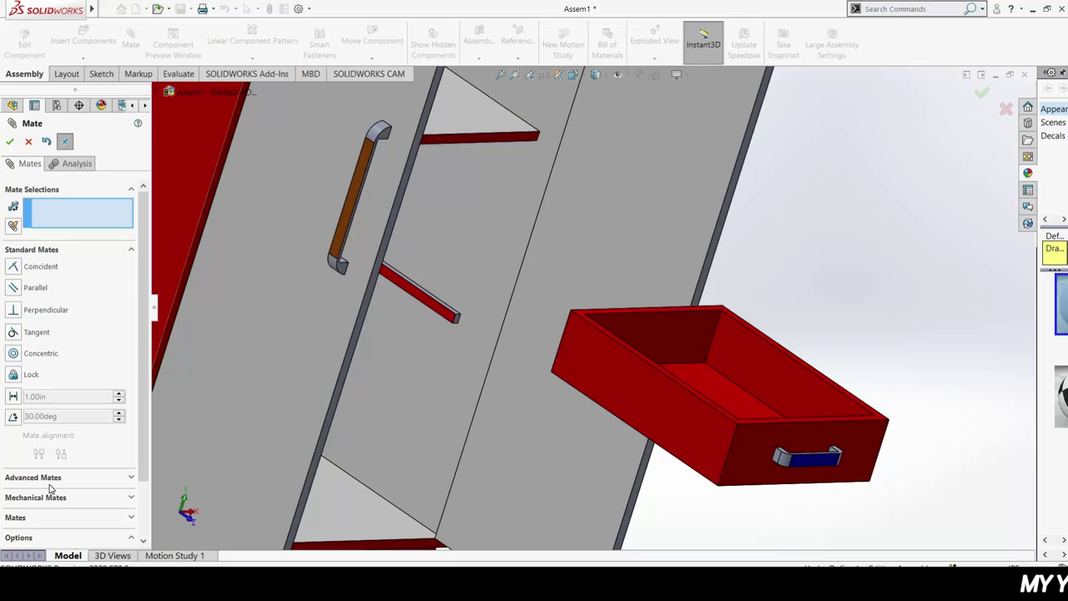
Step: Add a distance limit mate from the drawer end face to the cabinet face, 0 to 18in
click(46, 478)
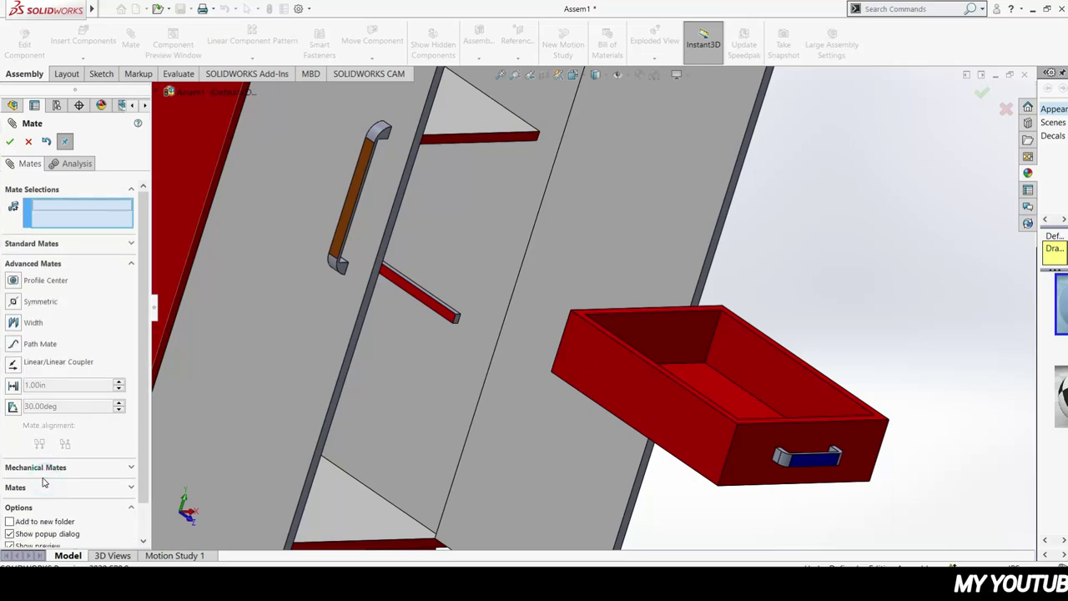
click(12, 384)
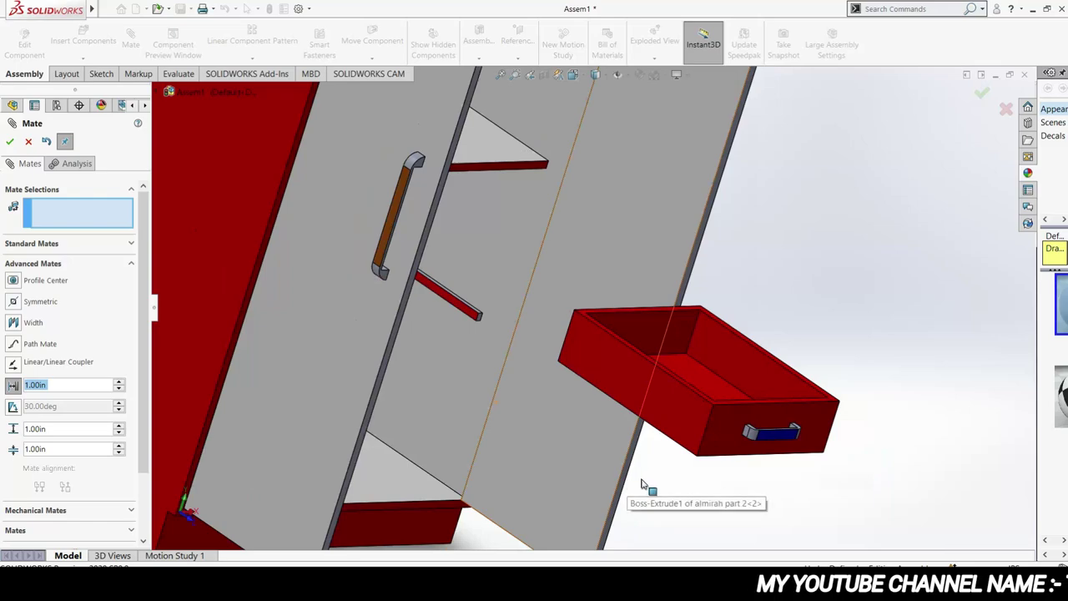
mouse_move(627, 492)
middle_down()
mouse_move(694, 503)
mouse_move(932, 427)
middle_up()
scroll(931, 427, down, 3)
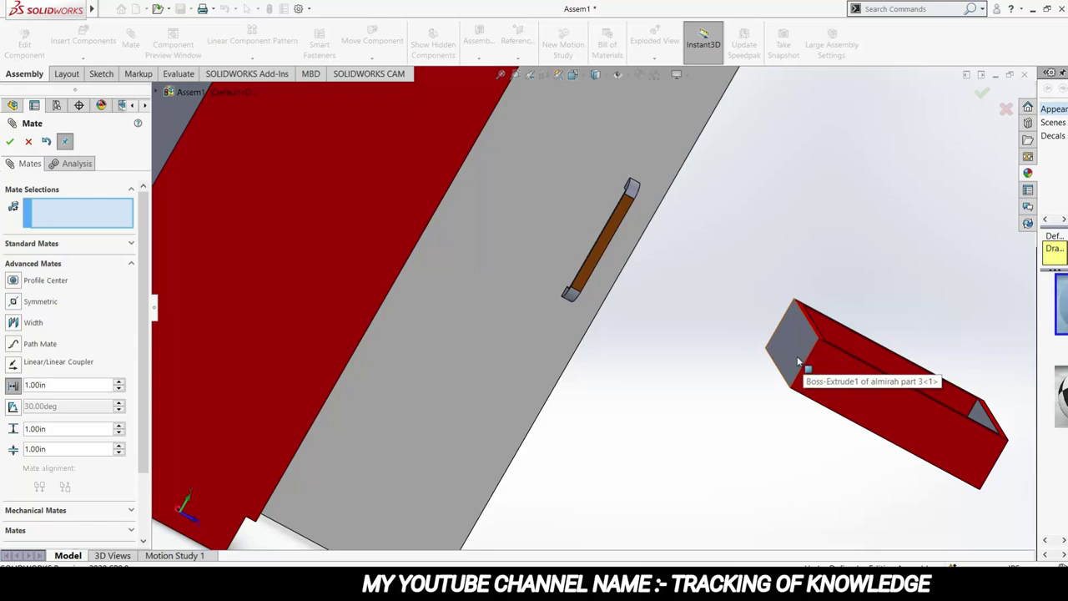
click(798, 360)
middle_drag(731, 382, 721, 302)
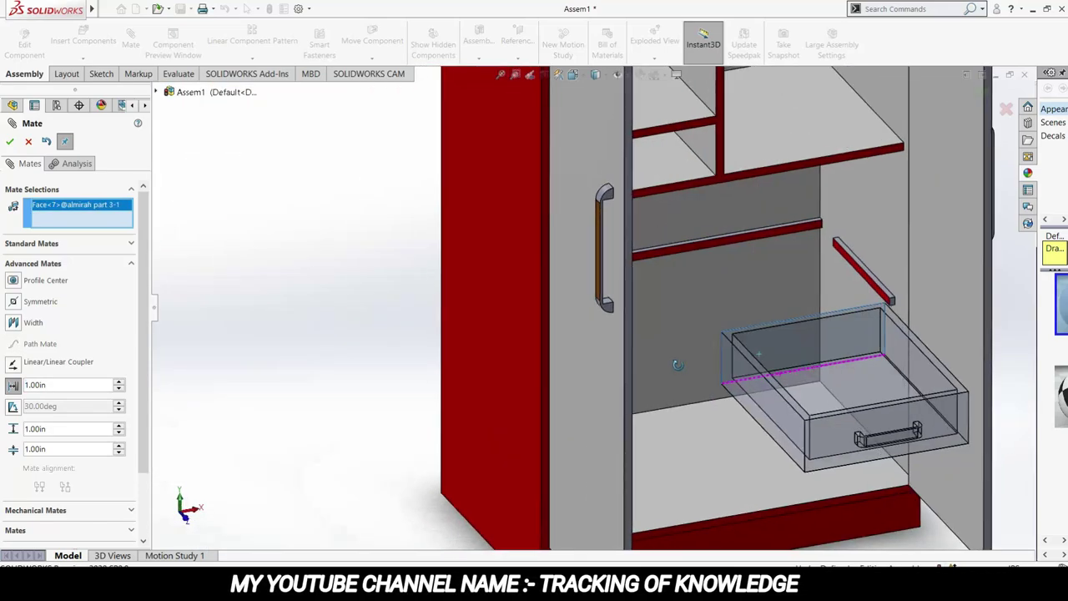
click(720, 300)
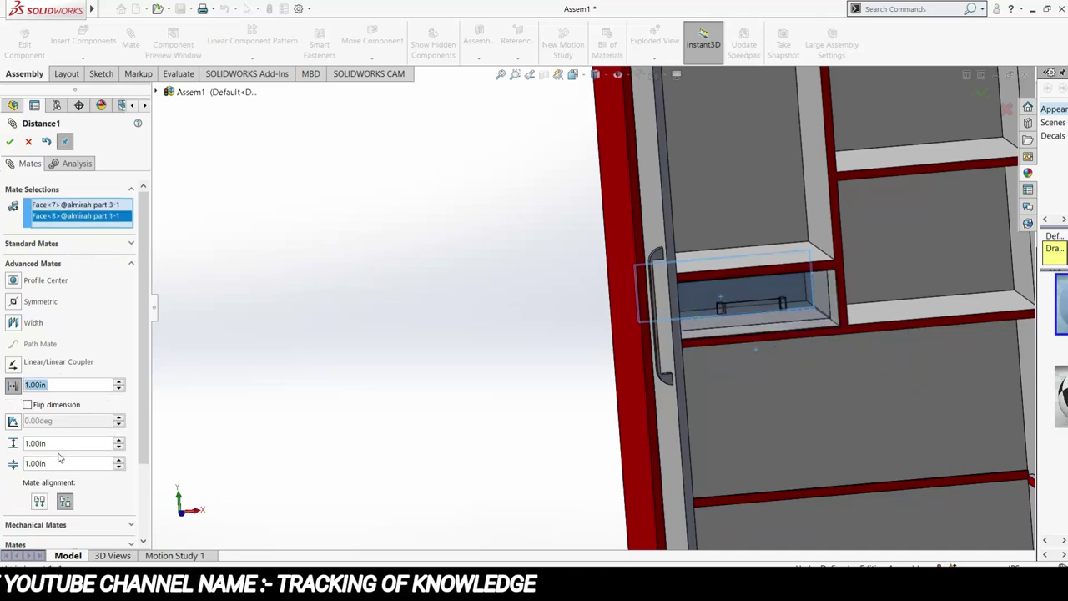
click(33, 463)
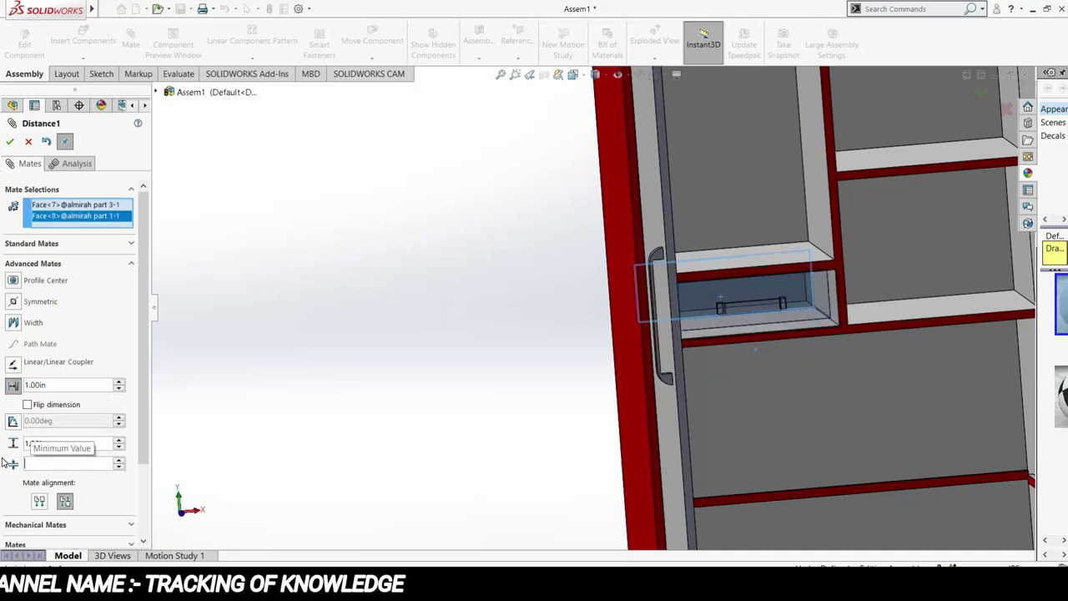
text(0)
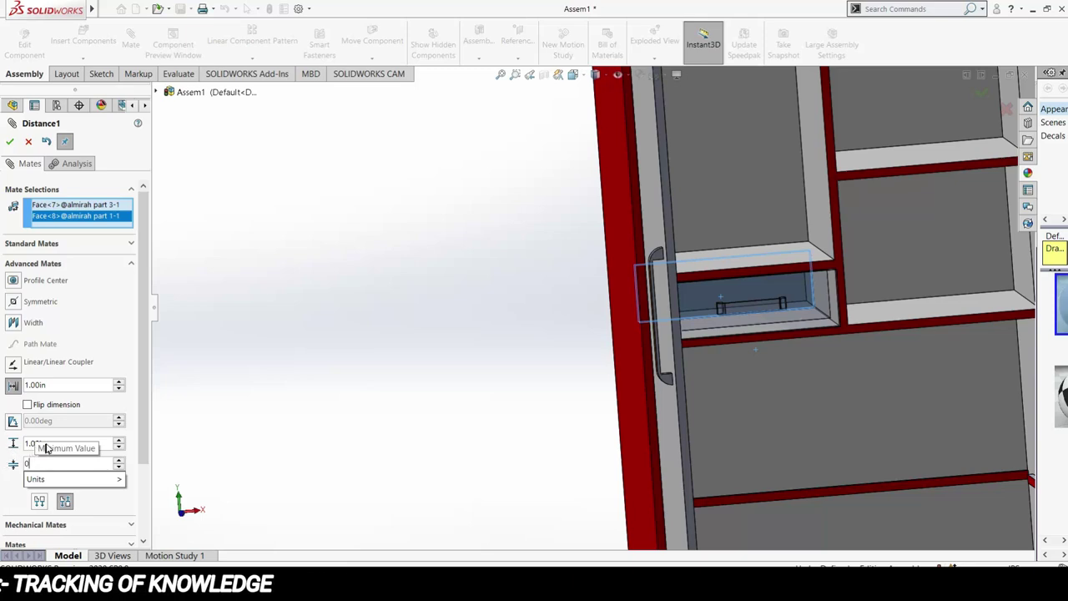
click(46, 443)
text(18)
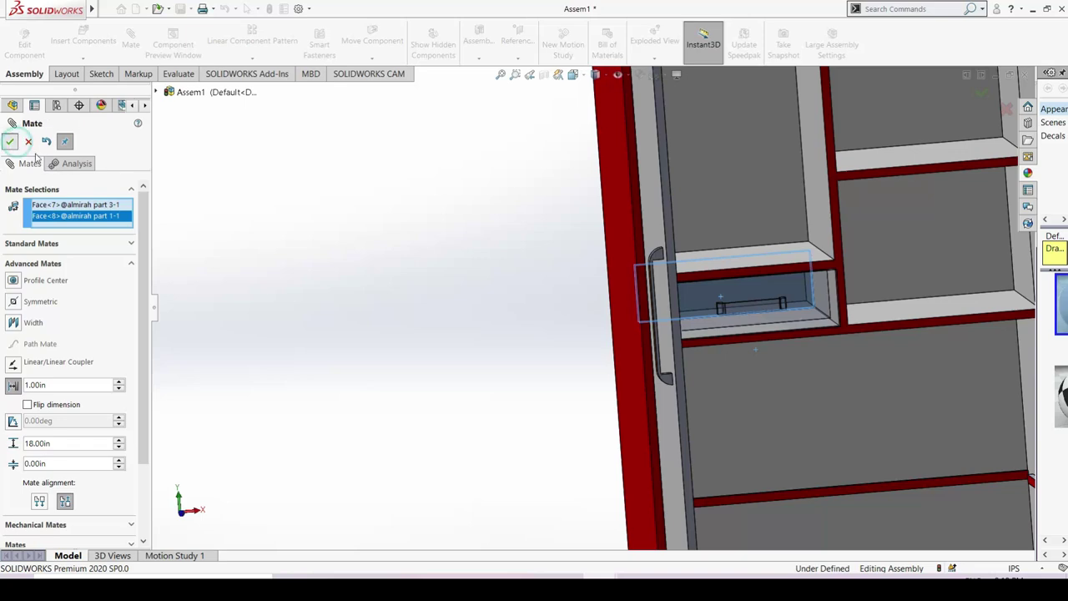
click(10, 141)
mouse_move(372, 243)
middle_down()
mouse_move(367, 308)
mouse_move(417, 334)
mouse_move(386, 342)
mouse_move(708, 505)
middle_up()
scroll(684, 439, up, 3)
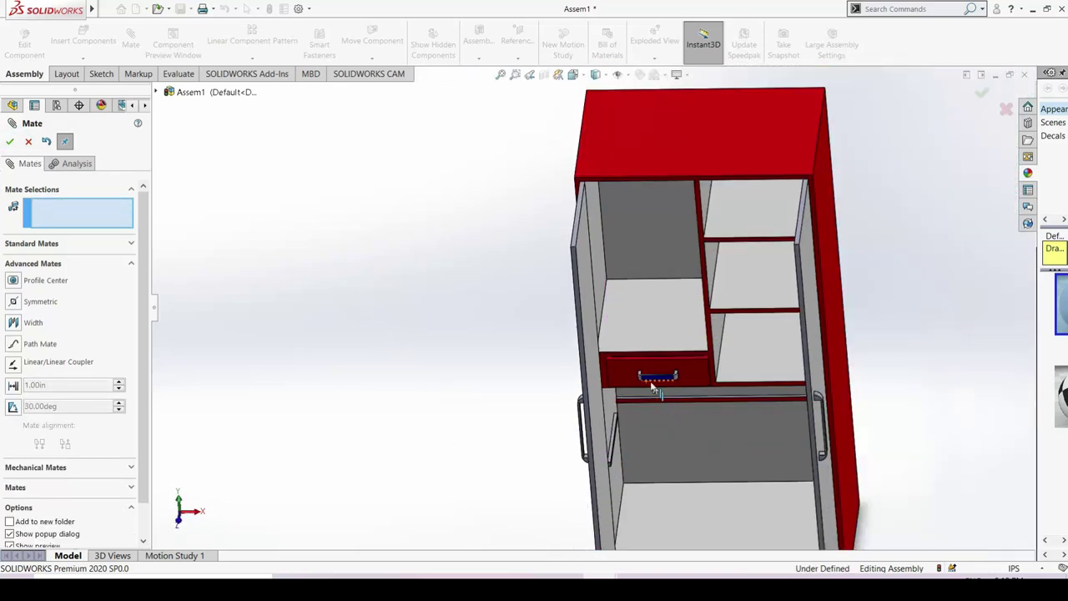
mouse_move(653, 404)
mouse_down()
mouse_move(634, 459)
mouse_move(659, 324)
mouse_up()
drag(643, 363, 666, 564)
drag(659, 479, 649, 513)
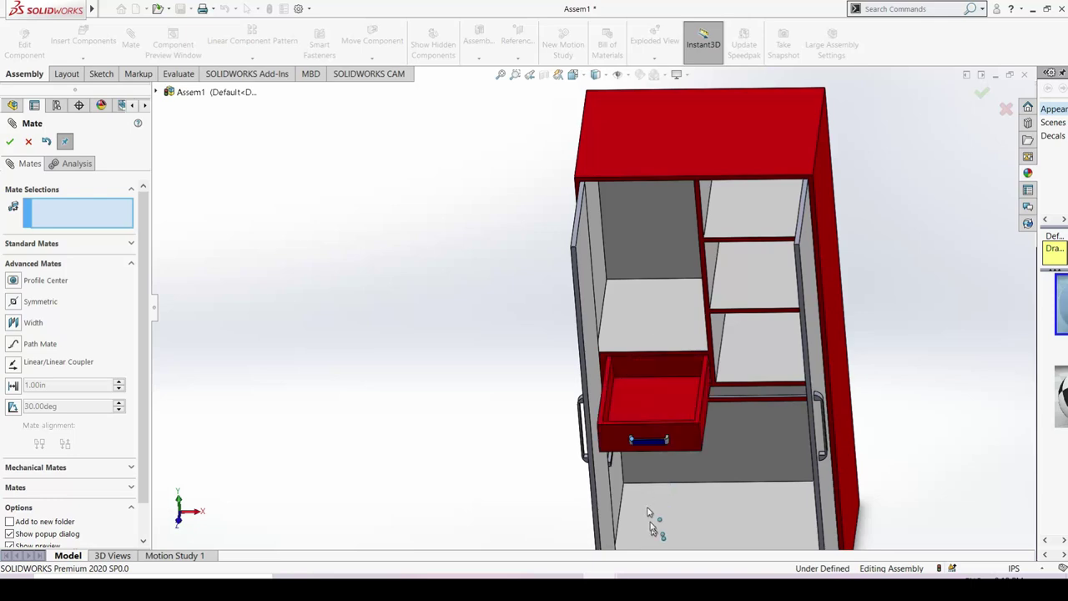
mouse_move(678, 337)
mouse_down()
mouse_move(639, 393)
mouse_move(643, 436)
mouse_up()
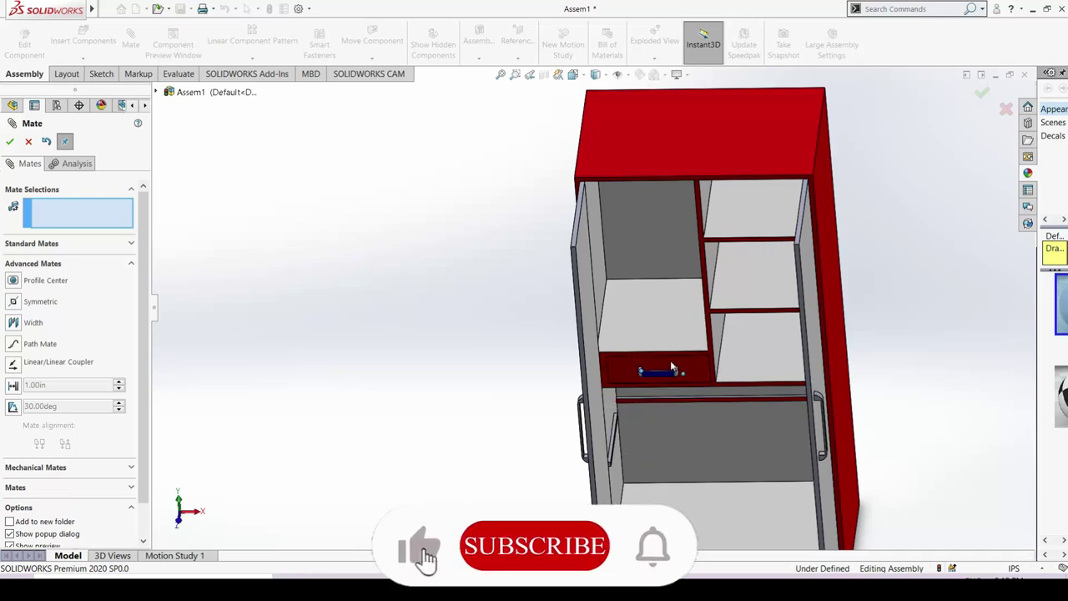
mouse_move(510, 440)
middle_down()
mouse_move(501, 417)
mouse_move(526, 386)
mouse_move(510, 371)
mouse_move(621, 481)
middle_up()
mouse_move(814, 415)
middle_down()
mouse_move(775, 417)
mouse_move(853, 424)
mouse_move(806, 432)
middle_up()
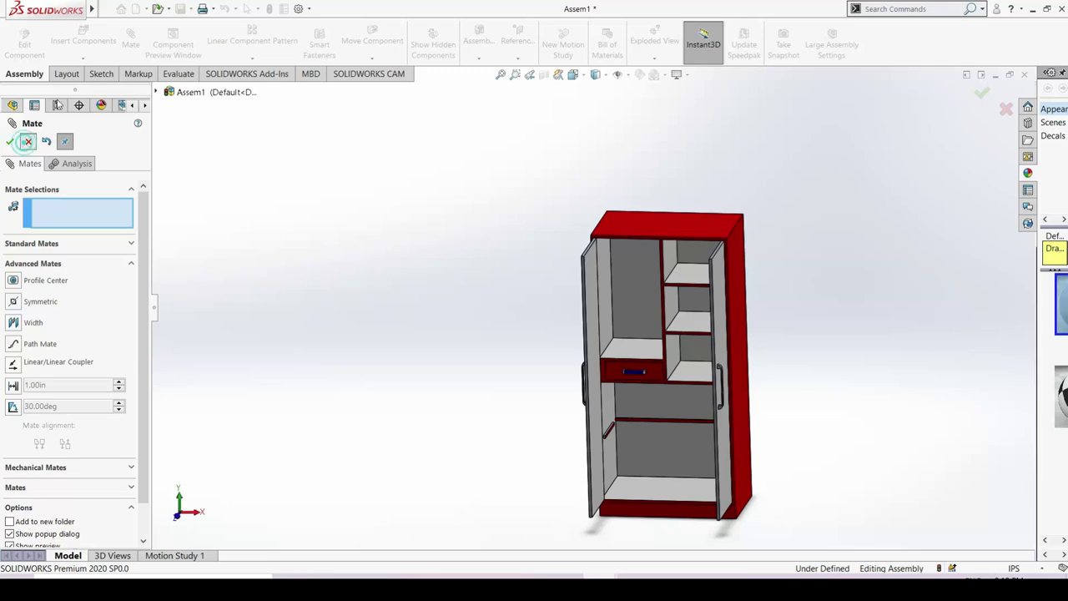
Step: Insert almirah part 4, the red panel, and place it left of the cabinet
key(Escape)
click(84, 56)
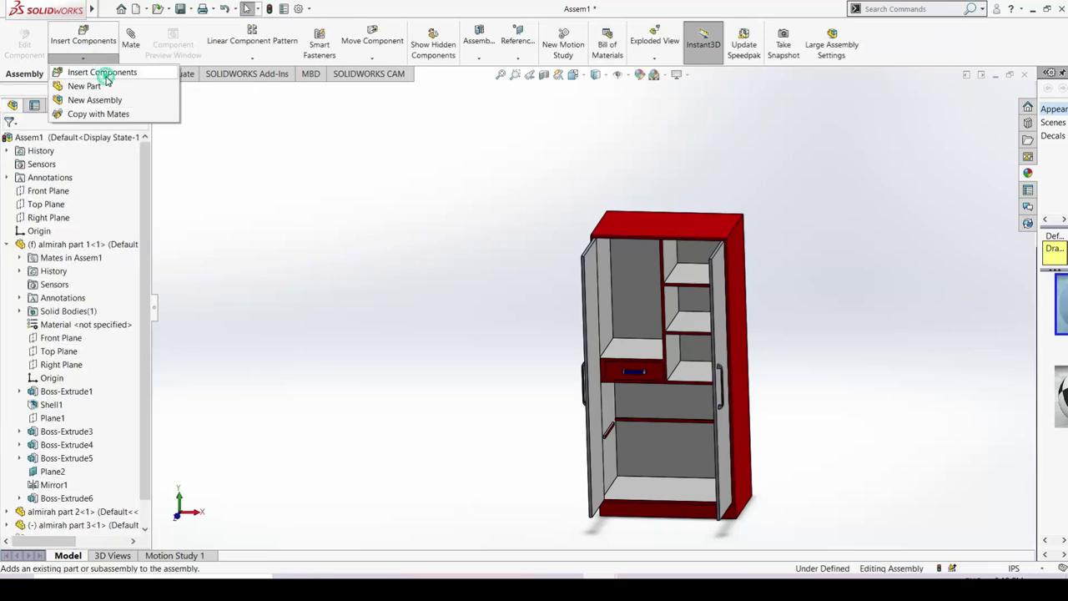
click(102, 73)
click(44, 336)
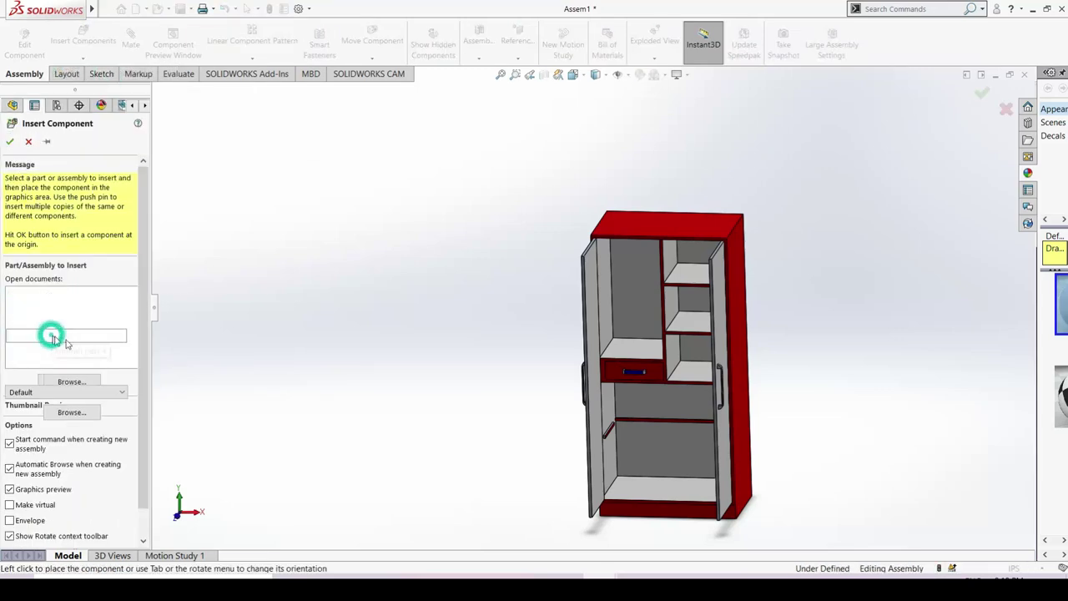
click(342, 392)
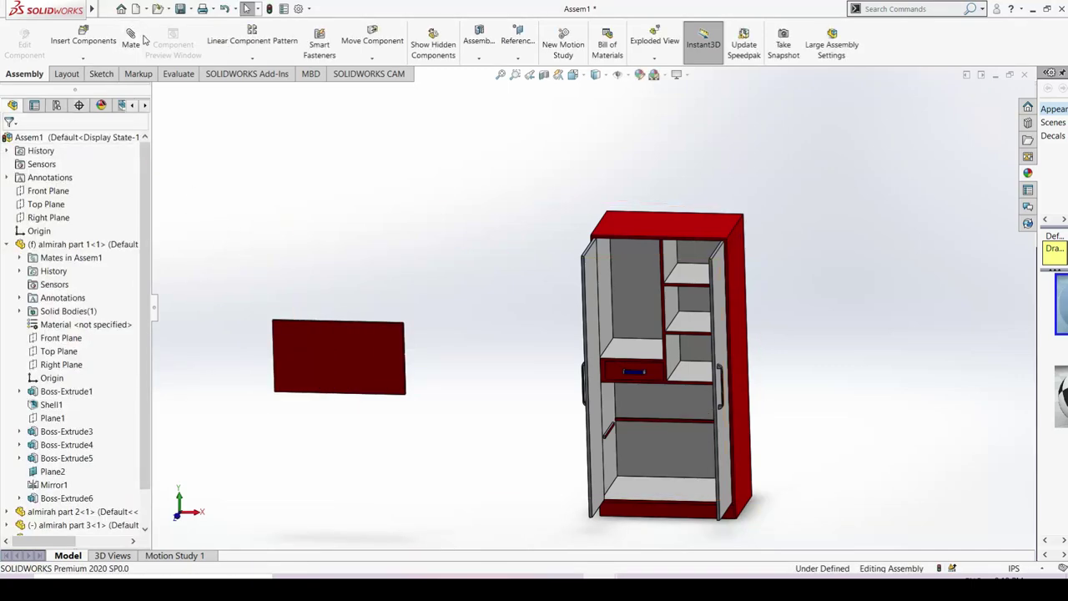
Step: Start a mate (M) and pick the red panel's top edge
key(m)
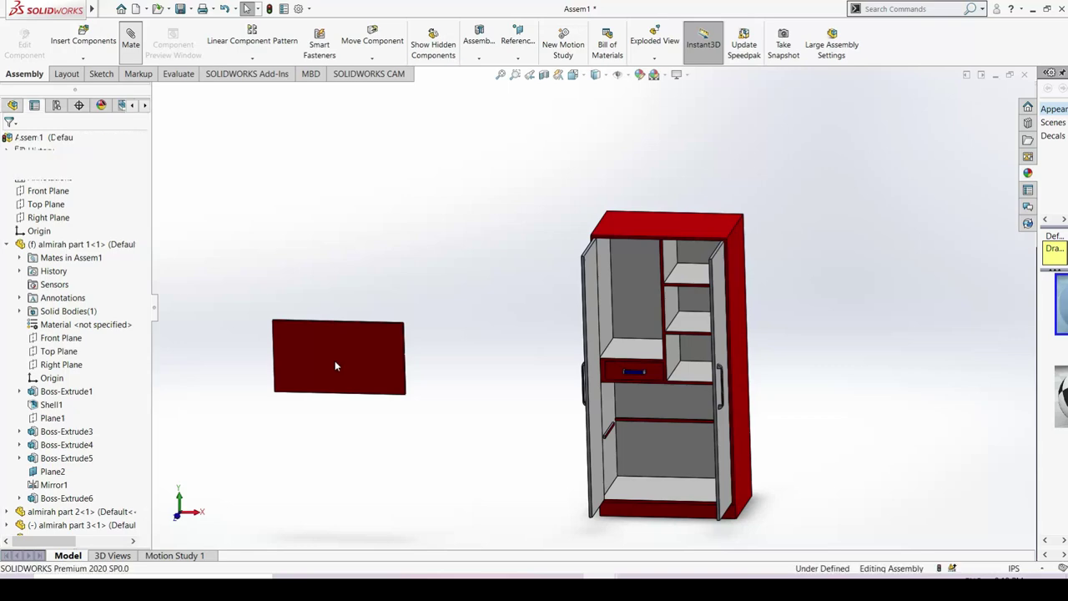
middle_drag(413, 402, 406, 429)
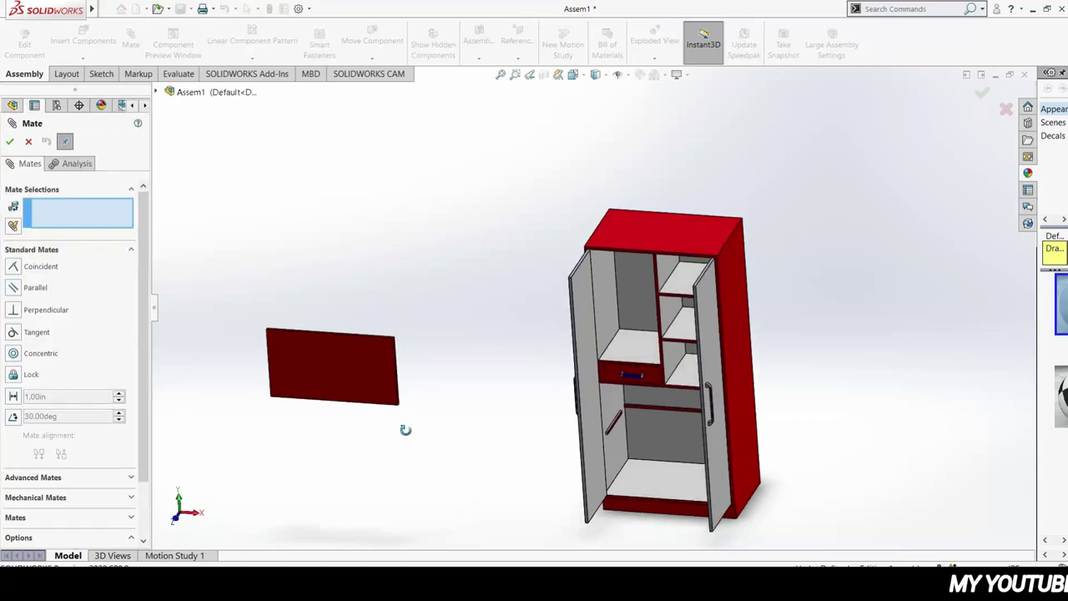
scroll(364, 348, down, 5)
scroll(420, 314, down, 3)
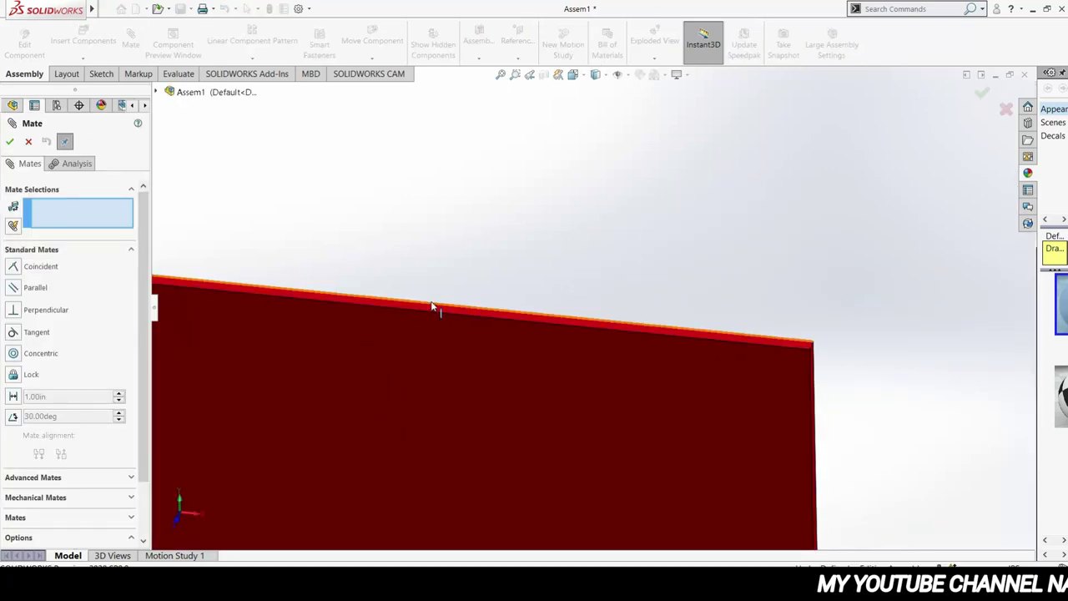
click(434, 307)
scroll(822, 398, up, 3)
scroll(822, 416, up, 3)
scroll(875, 399, up, 3)
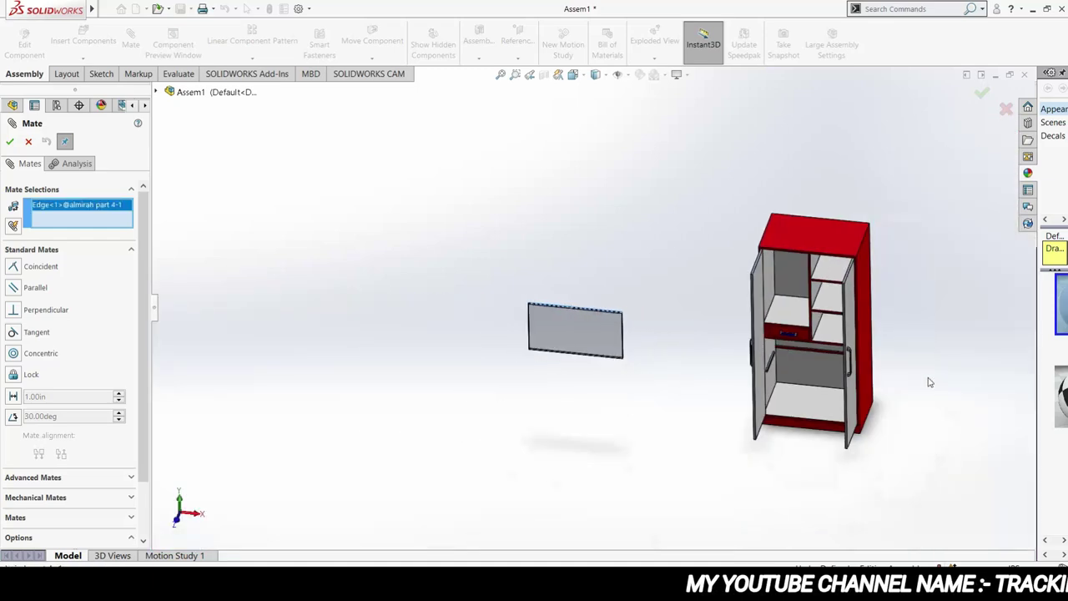
scroll(805, 367, down, 5)
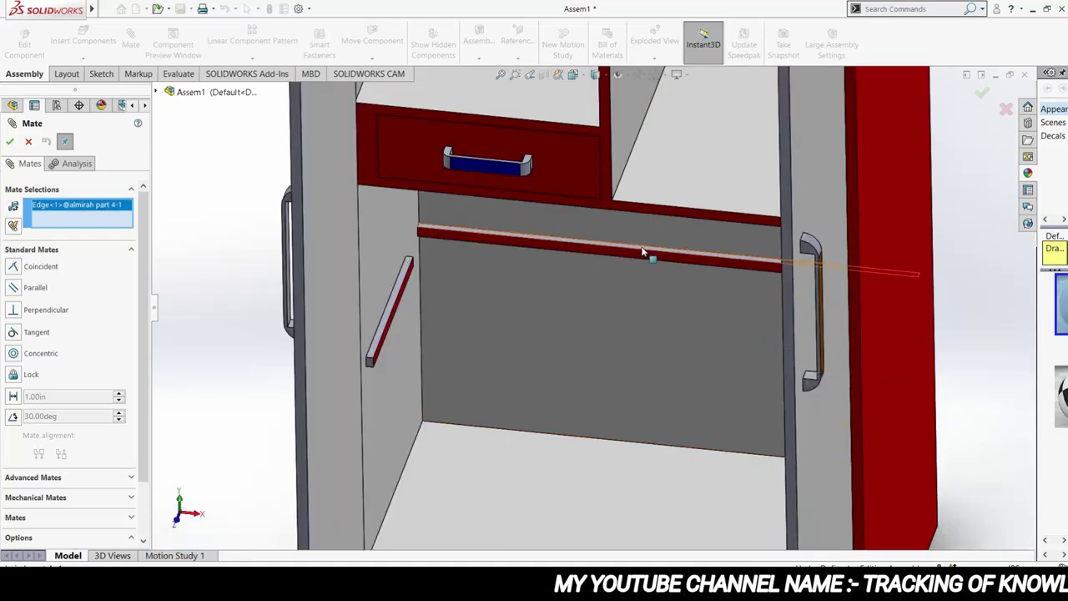
scroll(646, 250, down, 3)
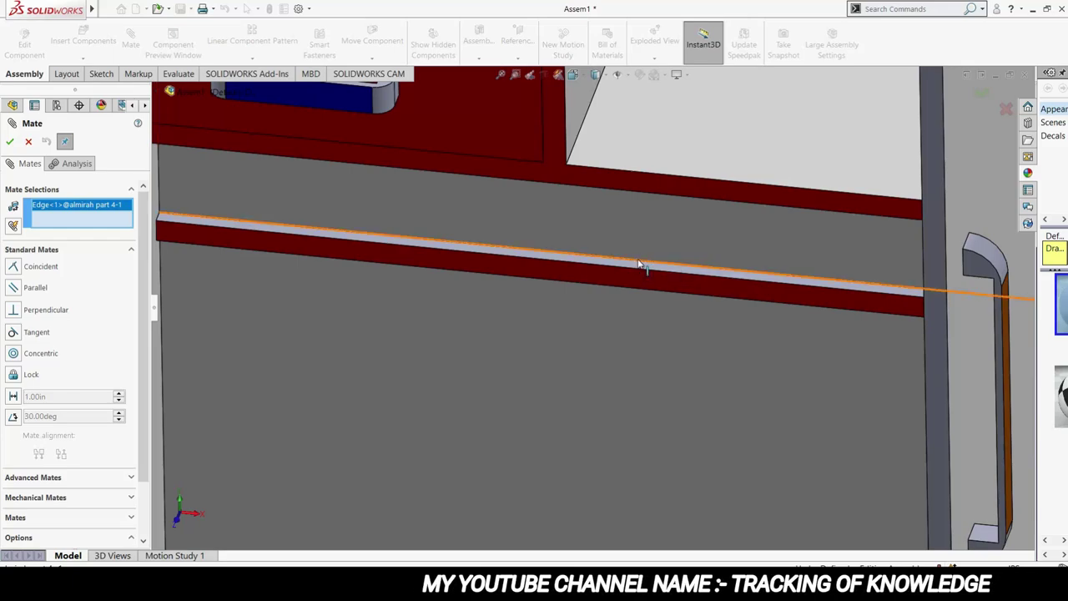
Step: Pick the cabinet edge and confirm the Coincident edge mate
click(638, 265)
click(631, 298)
scroll(632, 305, up, 2)
scroll(632, 305, up, 3)
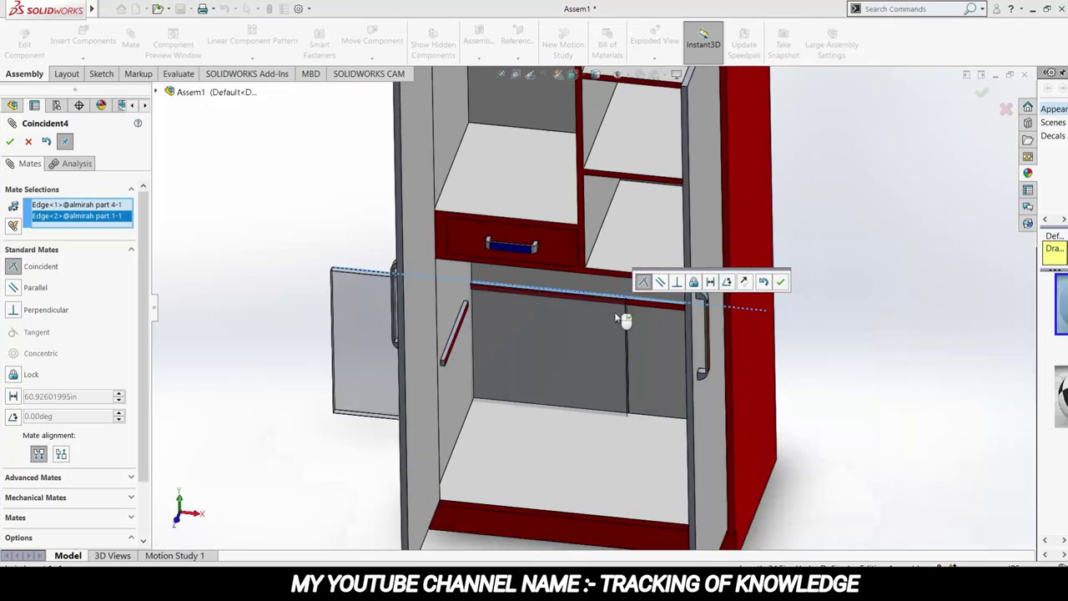
scroll(584, 317, up, 2)
mouse_move(341, 329)
middle_down()
mouse_move(403, 347)
mouse_move(382, 320)
middle_up()
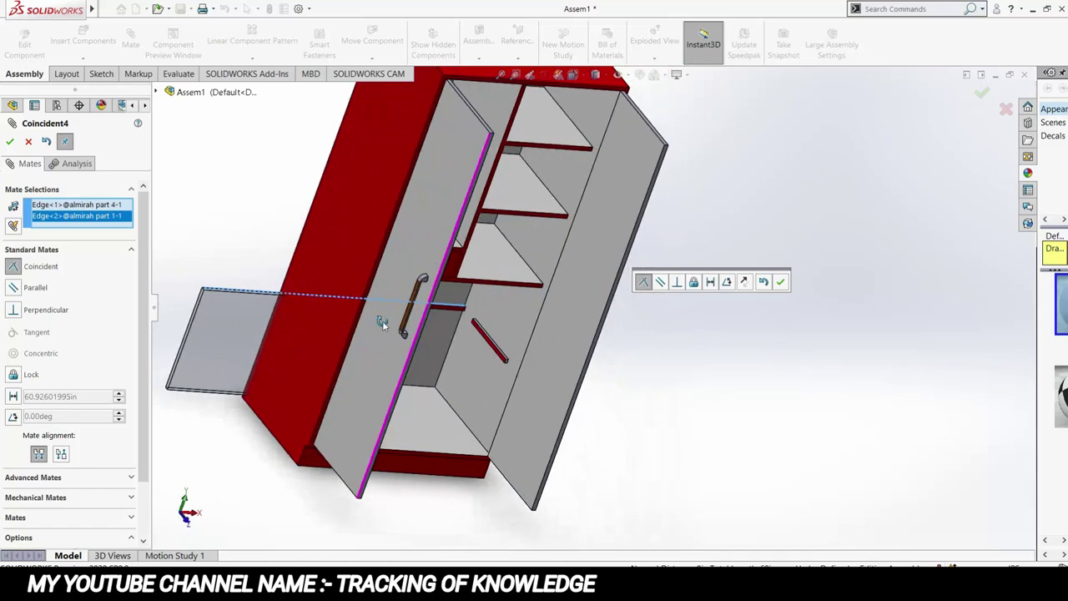
scroll(295, 333, up, 2)
middle_drag(293, 328, 393, 339)
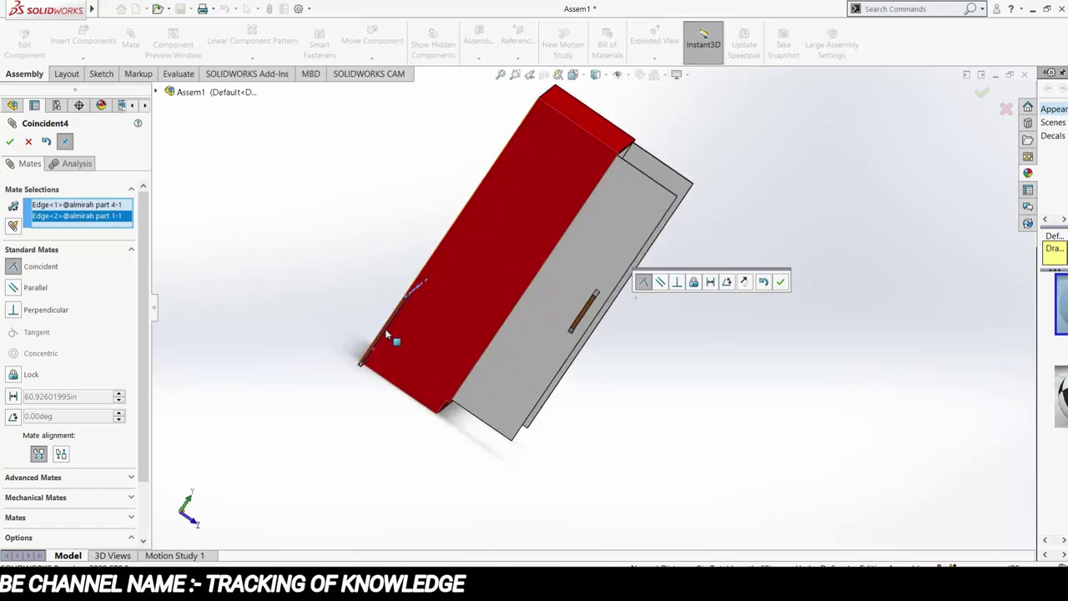
scroll(336, 283, down, 3)
click(8, 147)
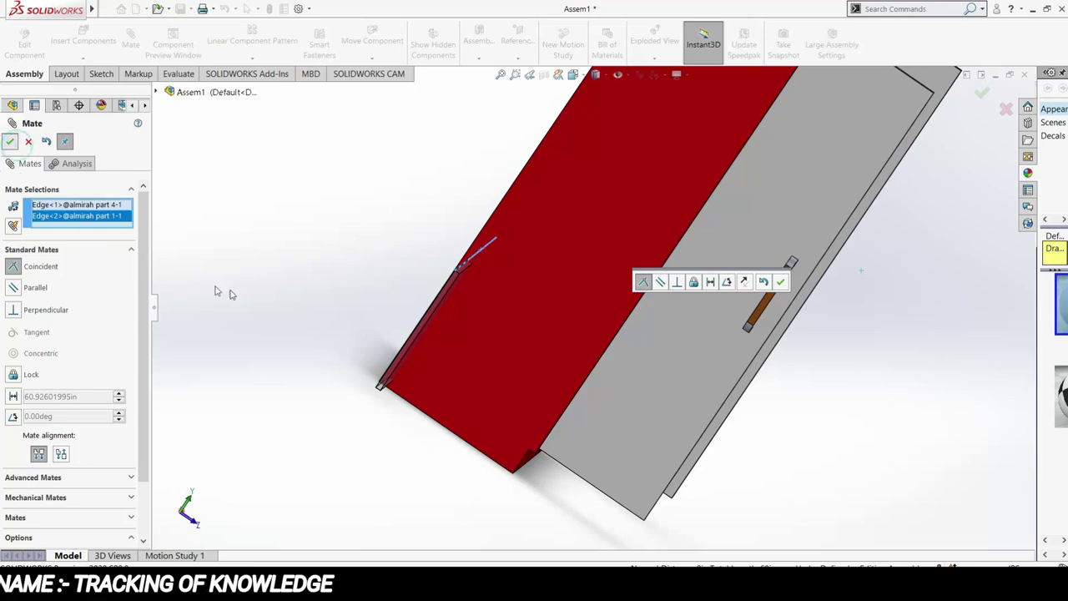
Step: Drag the red panel against the cabinet's side and orbit to check its position
scroll(341, 331, up, 3)
middle_drag(670, 383, 506, 406)
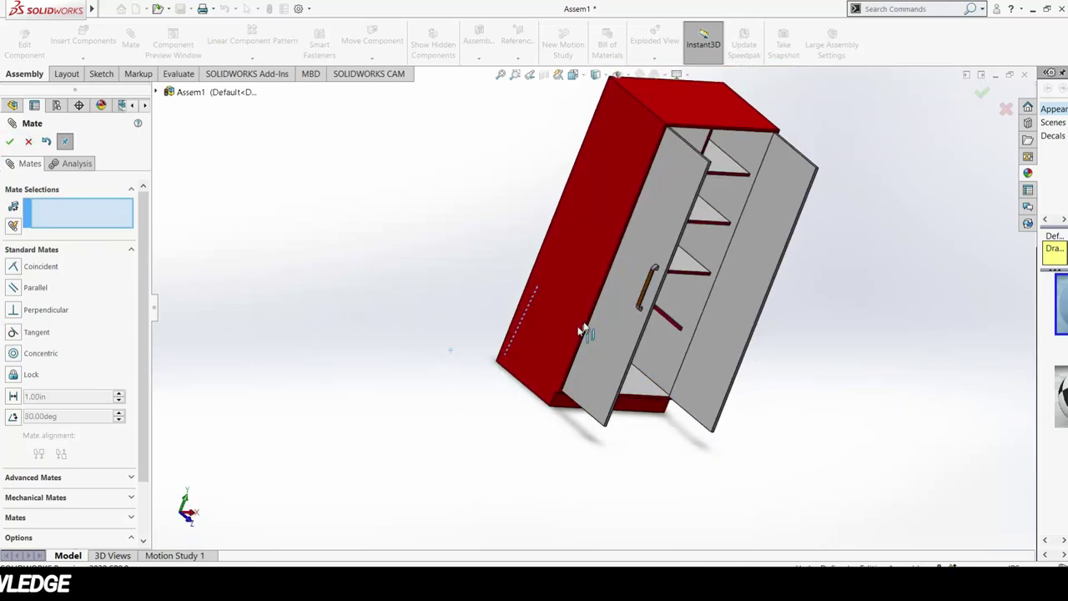
drag(639, 424, 736, 421)
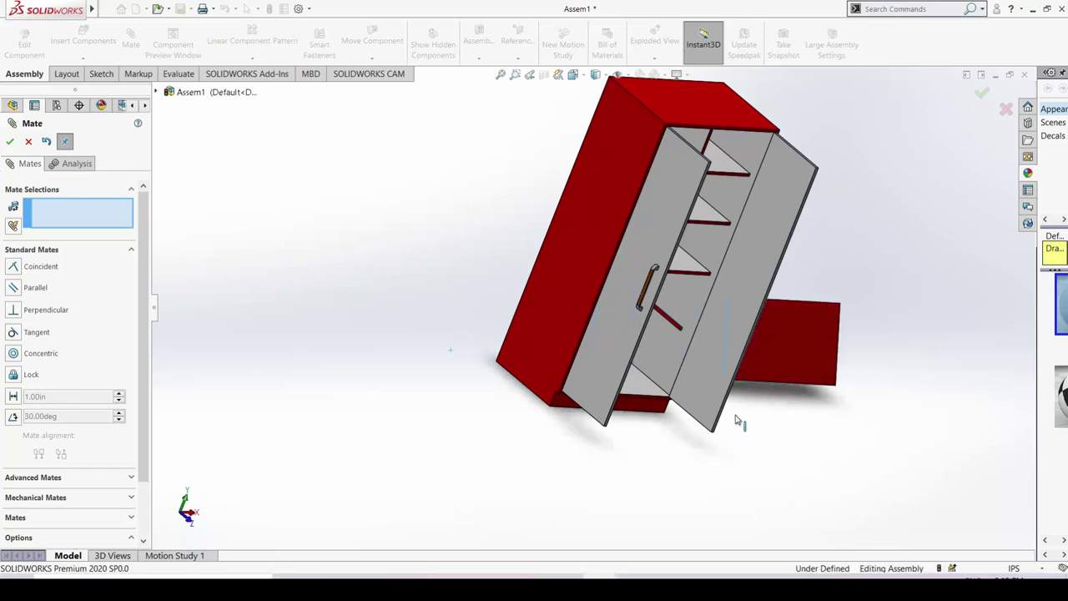
middle_drag(868, 418, 786, 443)
scroll(898, 403, up, 3)
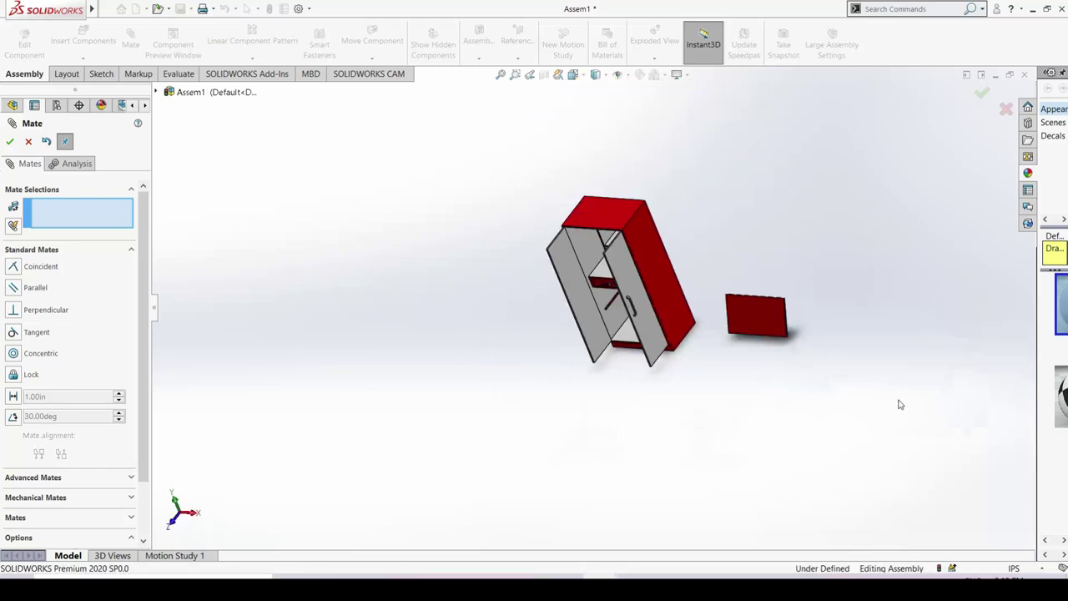
scroll(715, 327, down, 6)
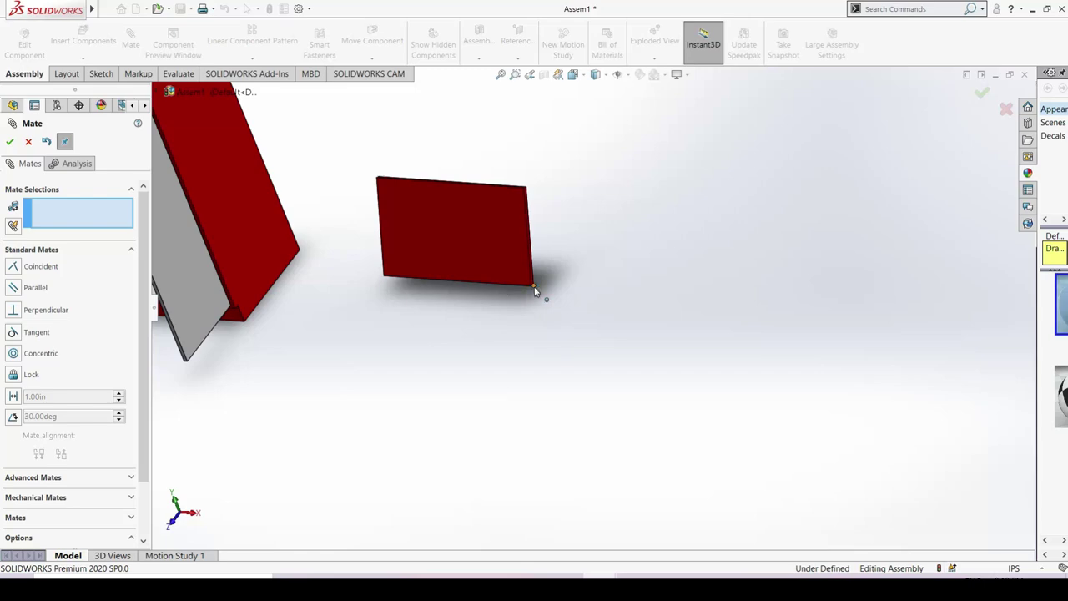
mouse_move(514, 300)
mouse_down()
mouse_move(495, 296)
mouse_move(459, 331)
mouse_move(297, 341)
mouse_up()
middle_drag(398, 304, 321, 294)
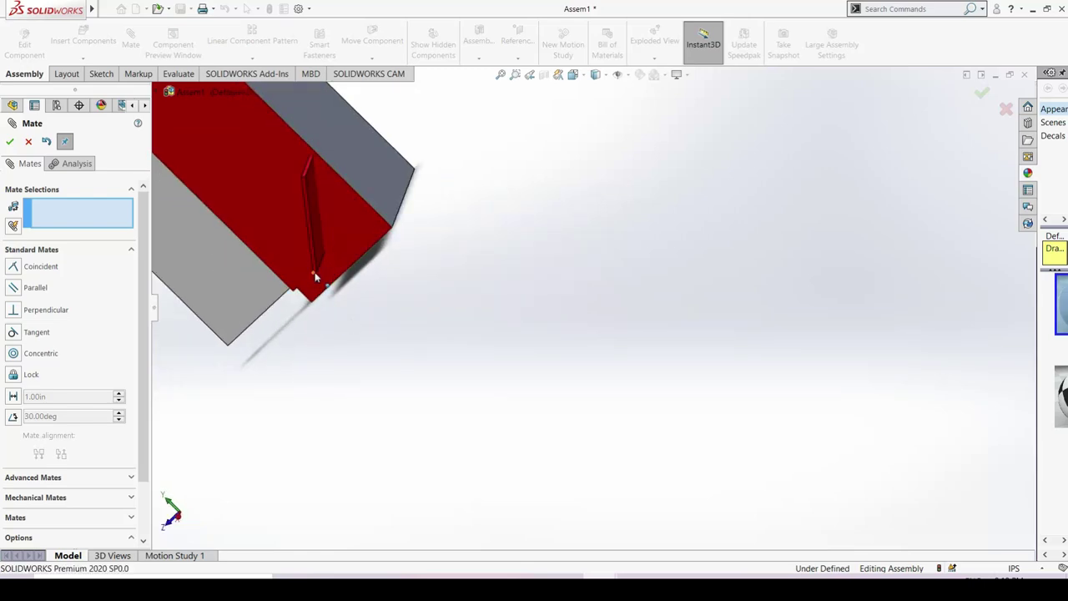
mouse_move(234, 237)
middle_down()
mouse_move(286, 332)
mouse_move(357, 310)
mouse_move(434, 231)
mouse_move(236, 268)
mouse_move(210, 195)
mouse_move(270, 214)
mouse_move(269, 310)
middle_up()
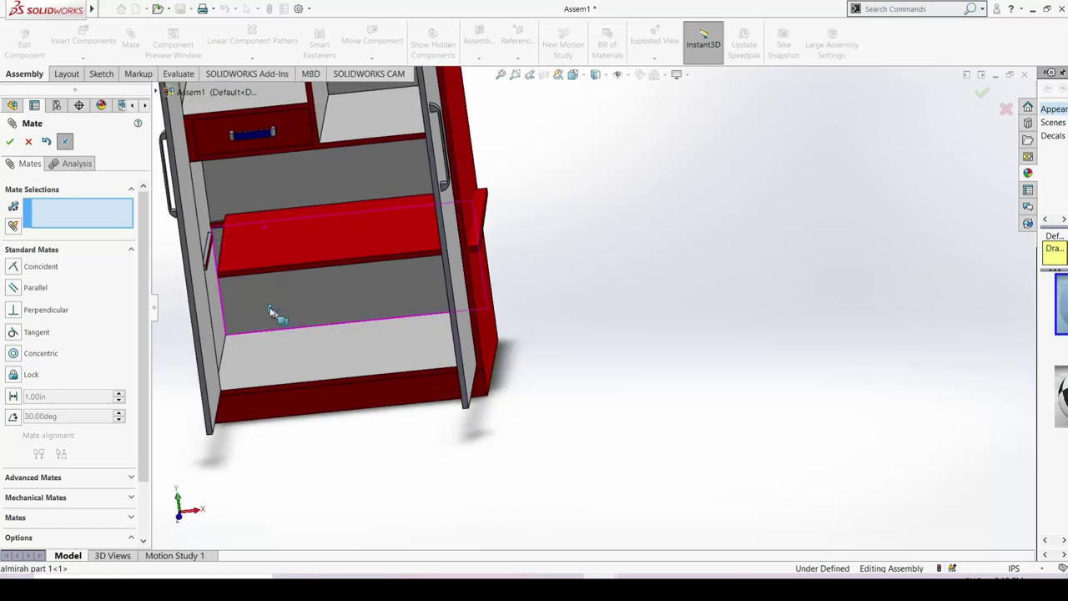
scroll(316, 332, down, 2)
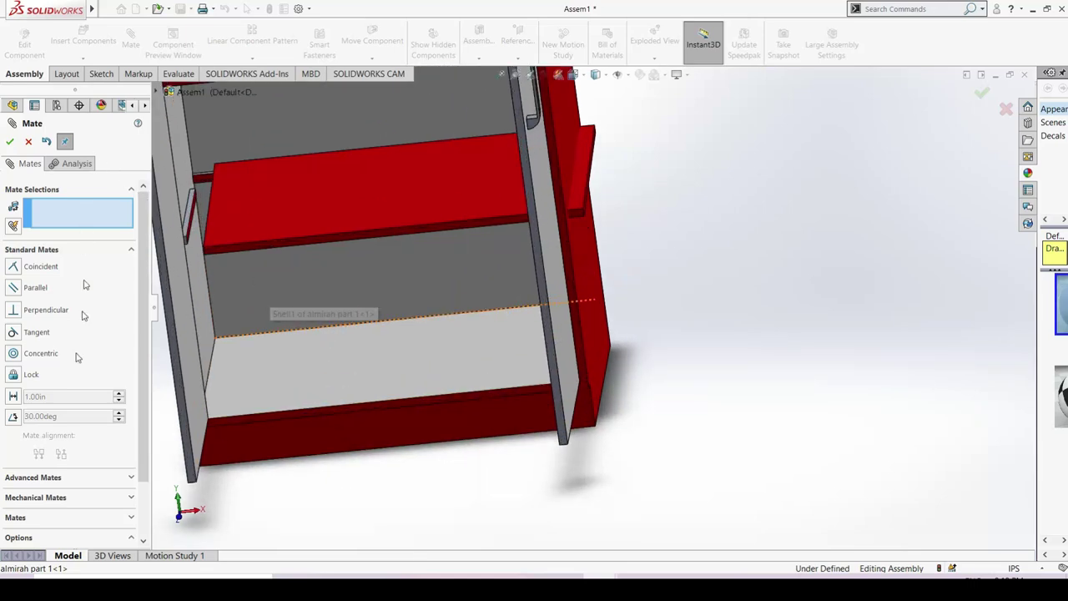
click(51, 478)
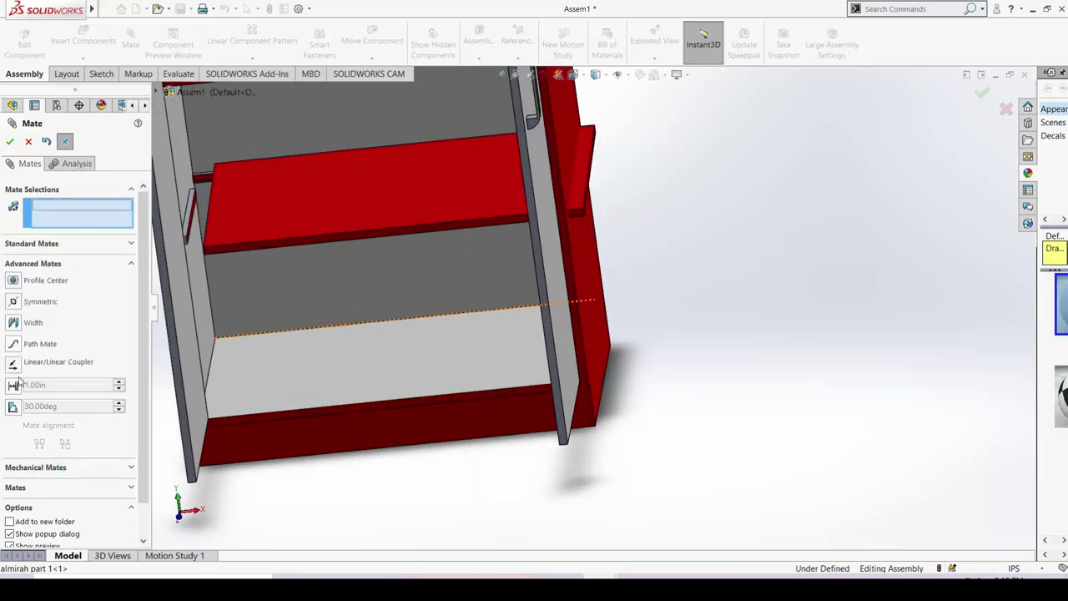
click(12, 323)
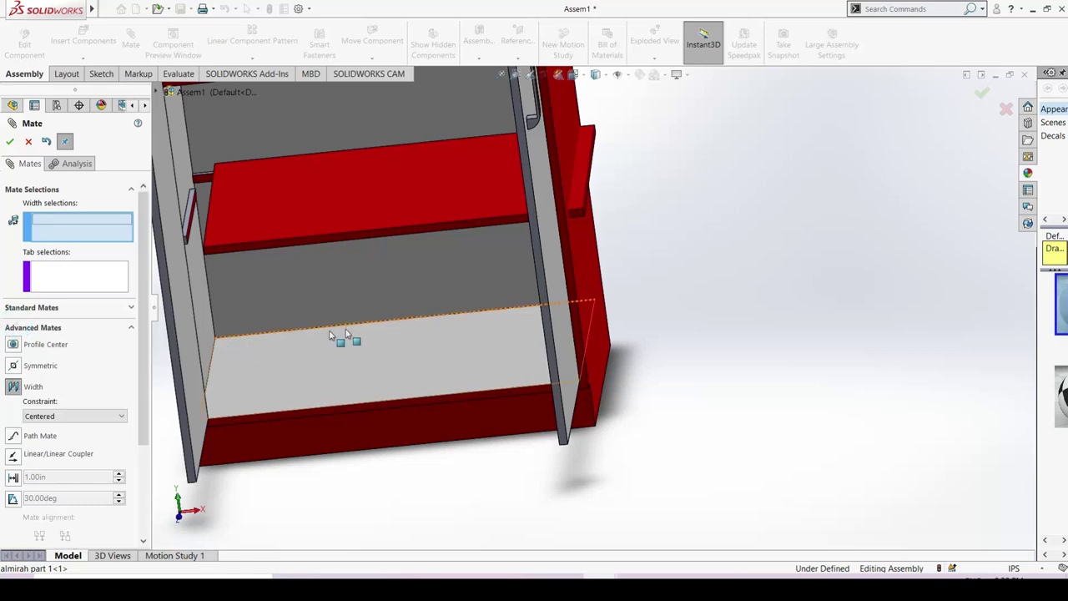
mouse_move(641, 204)
middle_down()
mouse_move(662, 208)
mouse_move(612, 183)
middle_up()
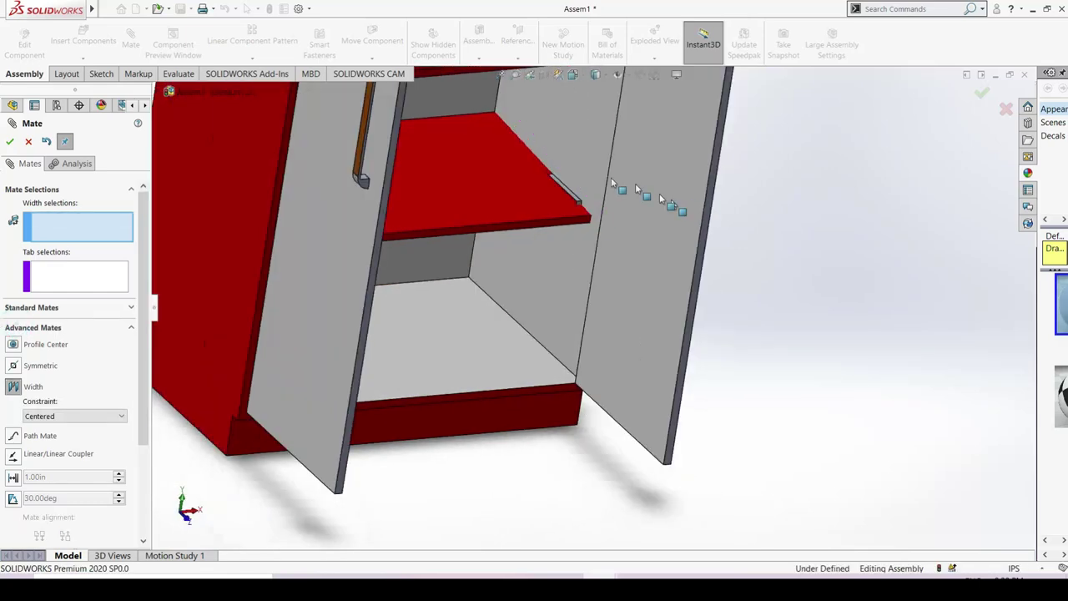
click(577, 151)
mouse_move(578, 152)
middle_down()
mouse_move(498, 183)
mouse_move(360, 185)
middle_up()
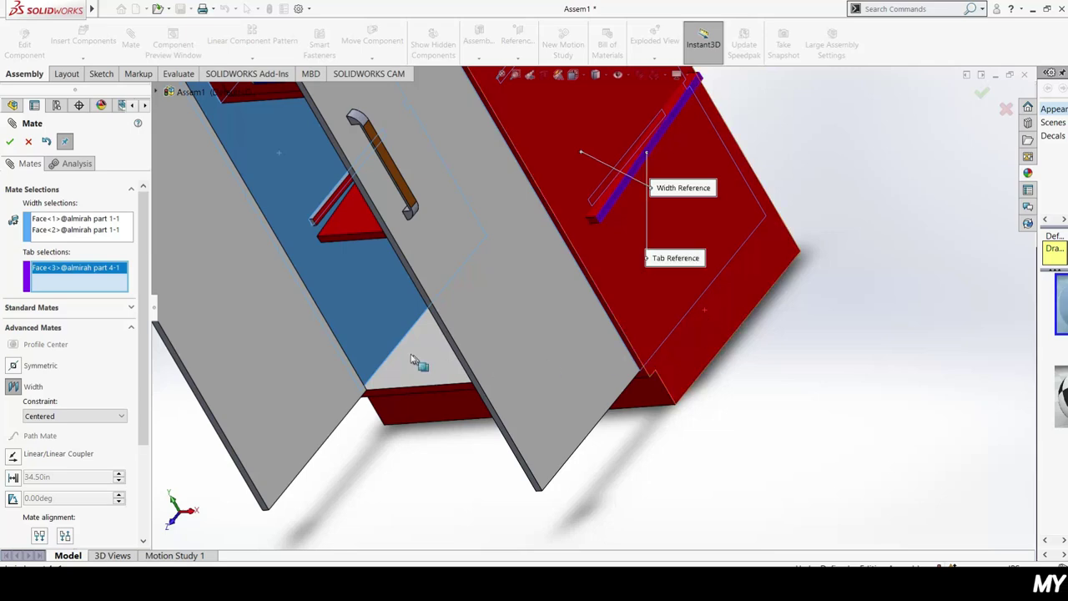
middle_drag(381, 323, 417, 302)
scroll(410, 222, down, 3)
scroll(467, 209, down, 3)
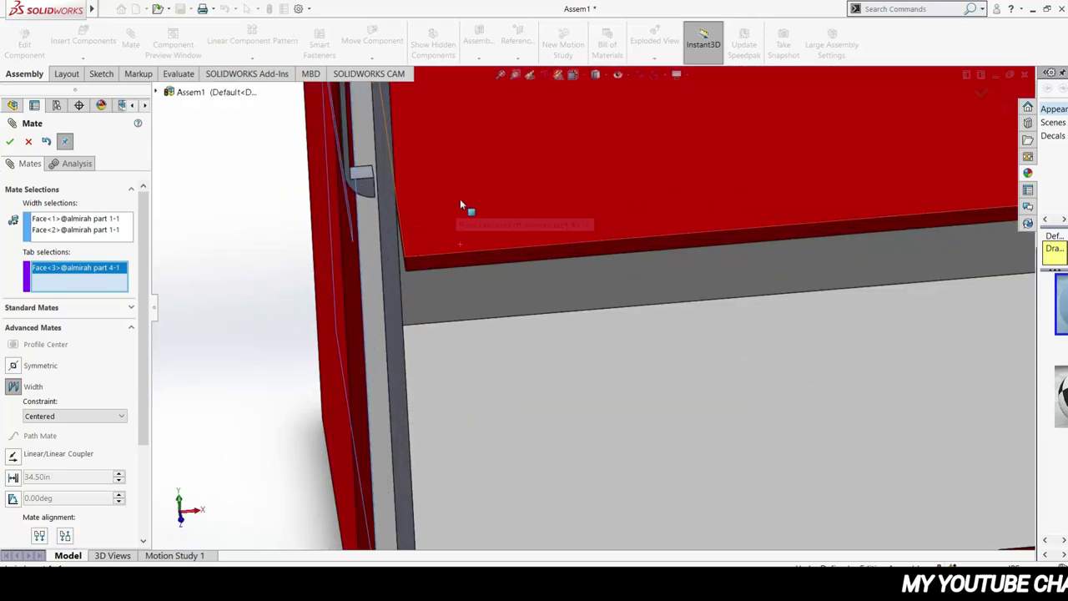
scroll(463, 202, down, 2)
middle_drag(463, 203, 453, 203)
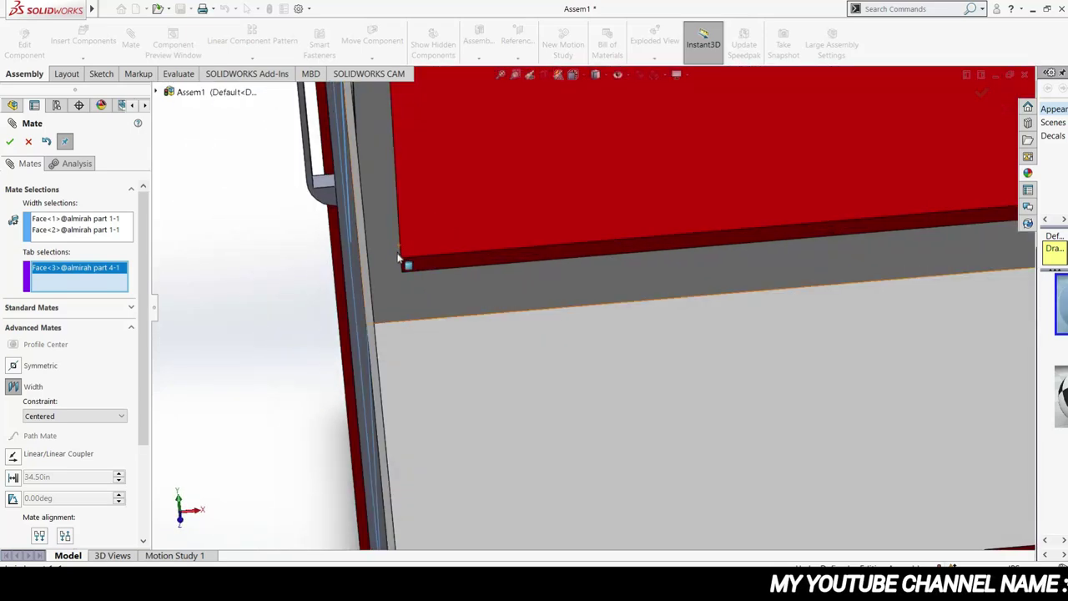
drag(436, 267, 473, 265)
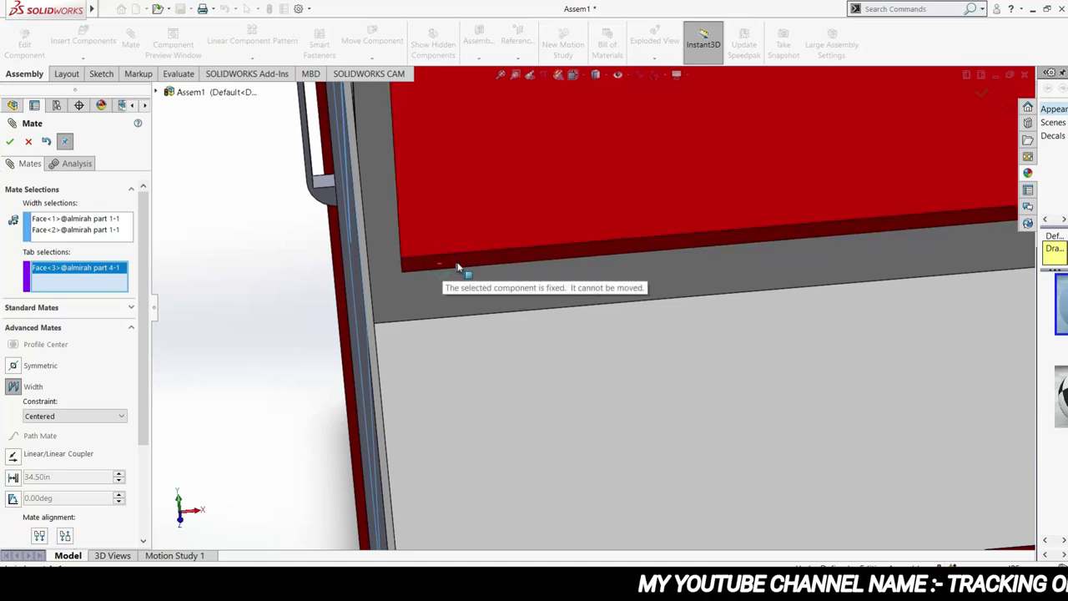
click(473, 265)
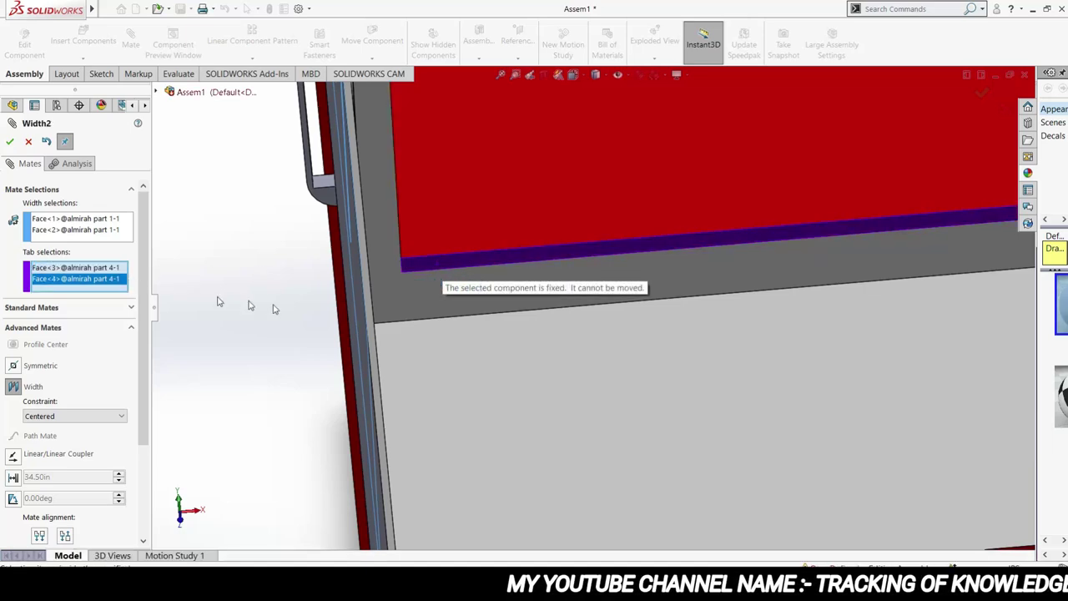
right_click(90, 278)
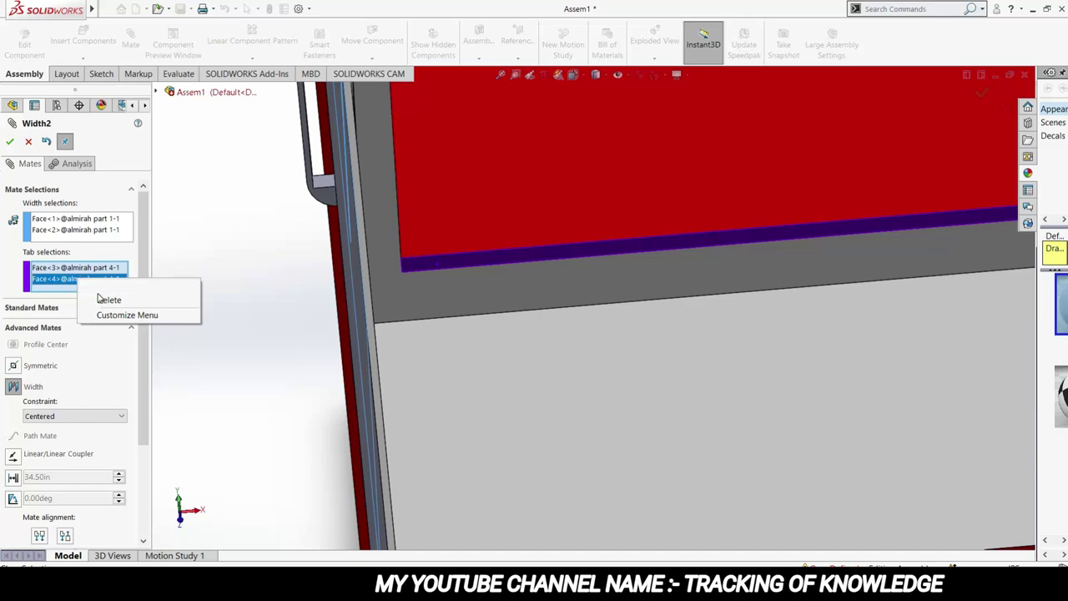
click(99, 293)
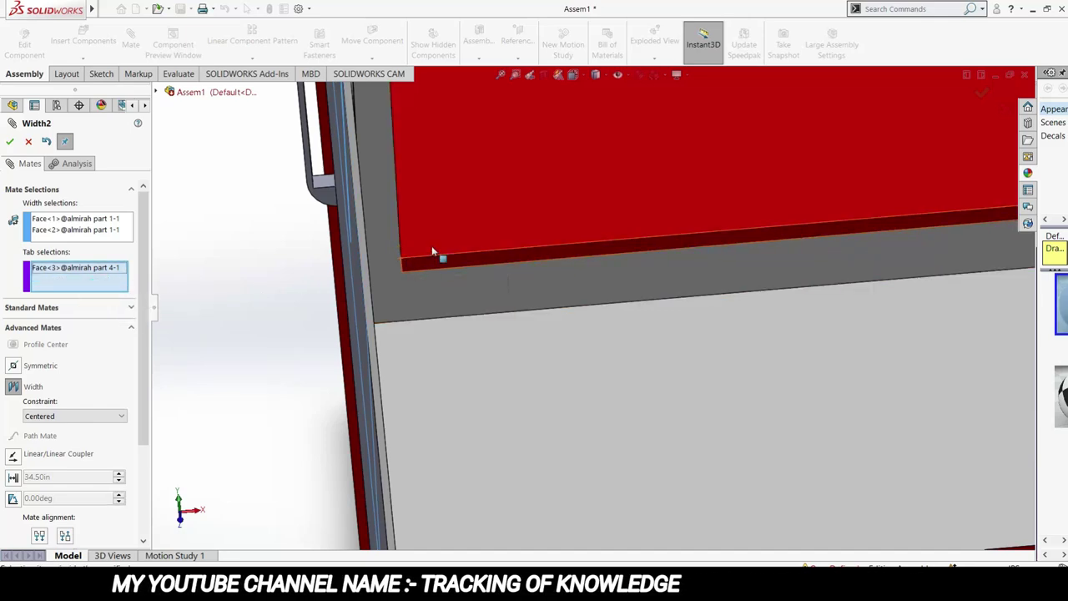
scroll(421, 240, down, 2)
scroll(455, 242, down, 2)
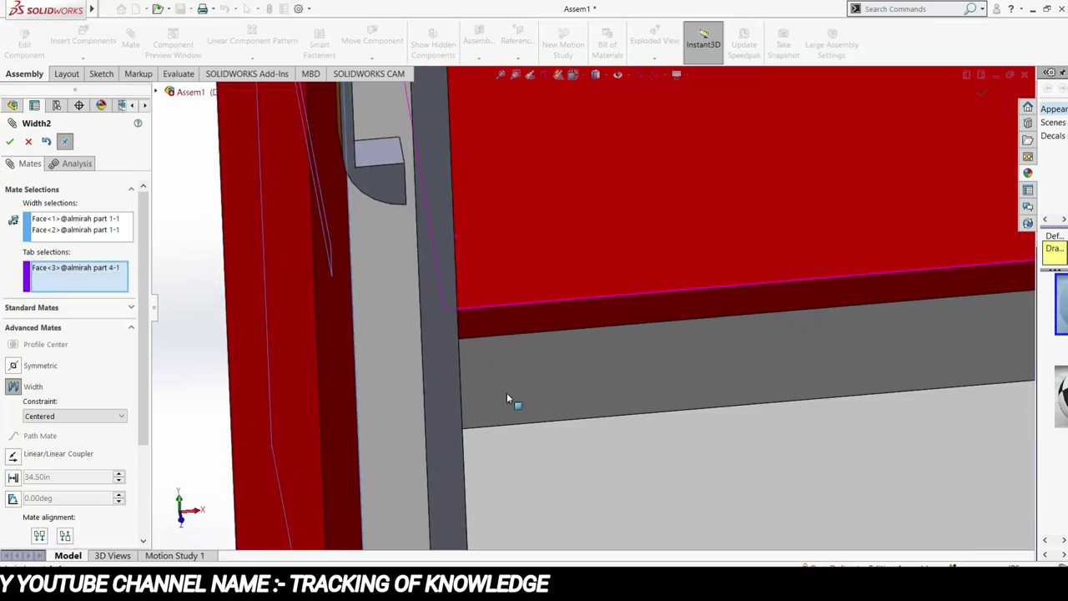
mouse_move(506, 392)
middle_down()
mouse_move(486, 320)
mouse_move(469, 438)
mouse_move(474, 206)
mouse_move(487, 187)
mouse_move(506, 211)
middle_up()
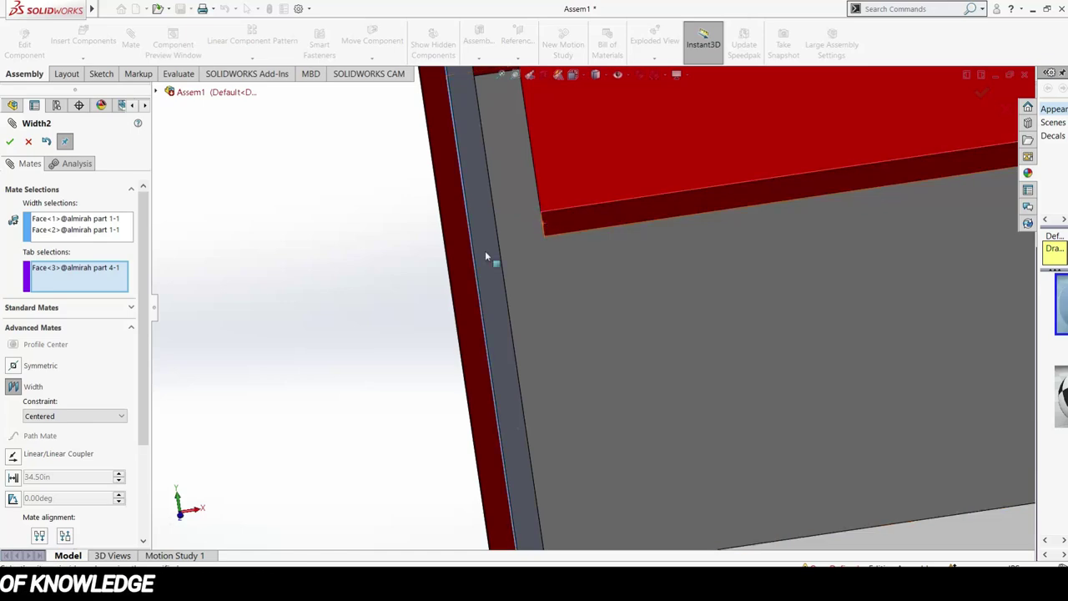
right_click(83, 229)
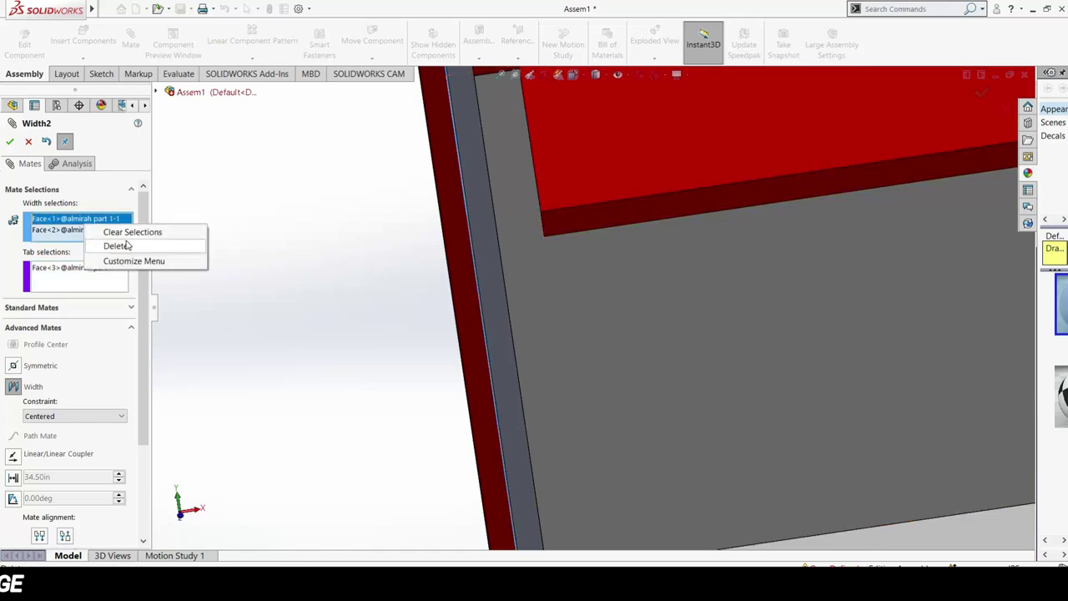
click(131, 231)
right_click(96, 279)
click(125, 284)
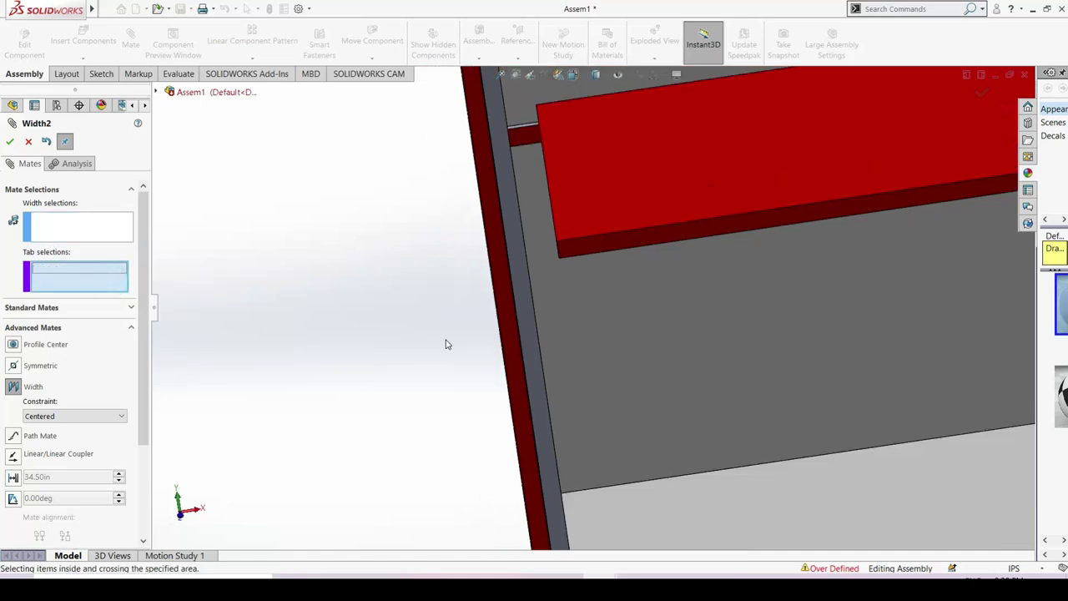
middle_drag(446, 334, 691, 282)
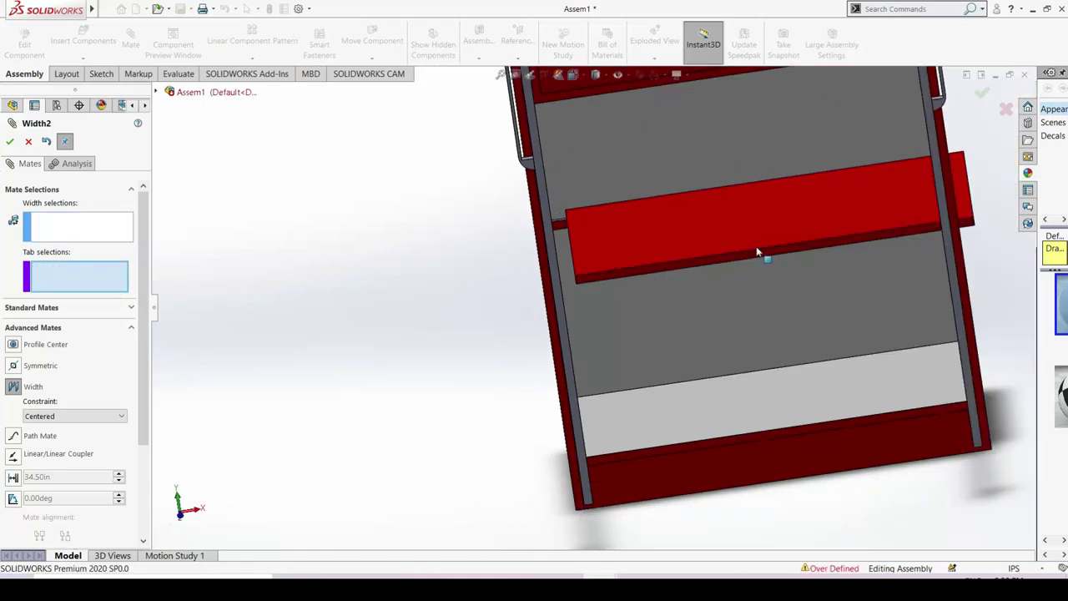
click(718, 269)
click(768, 242)
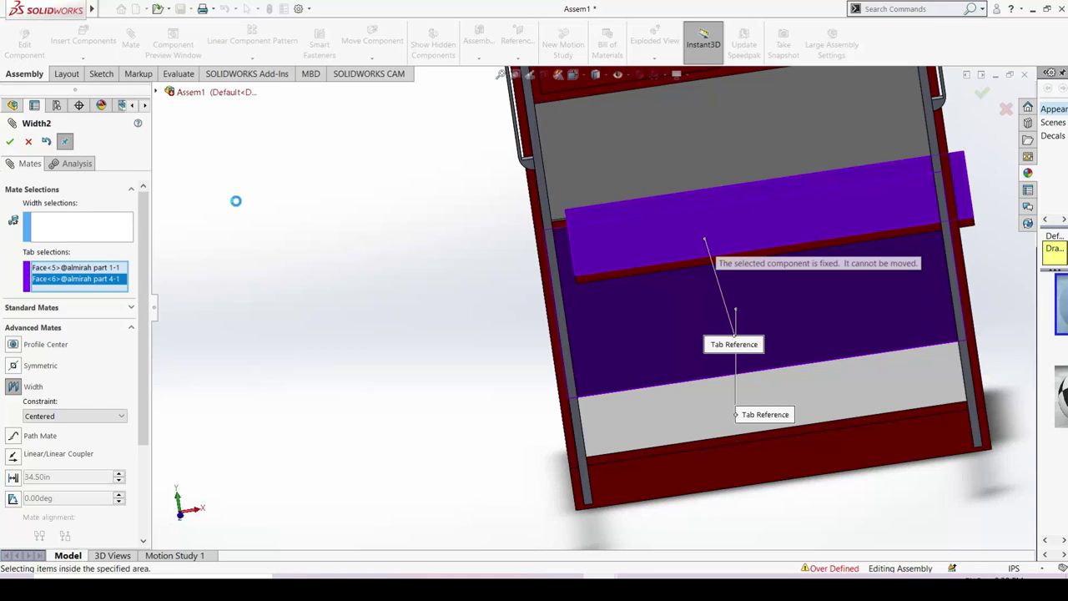
click(28, 142)
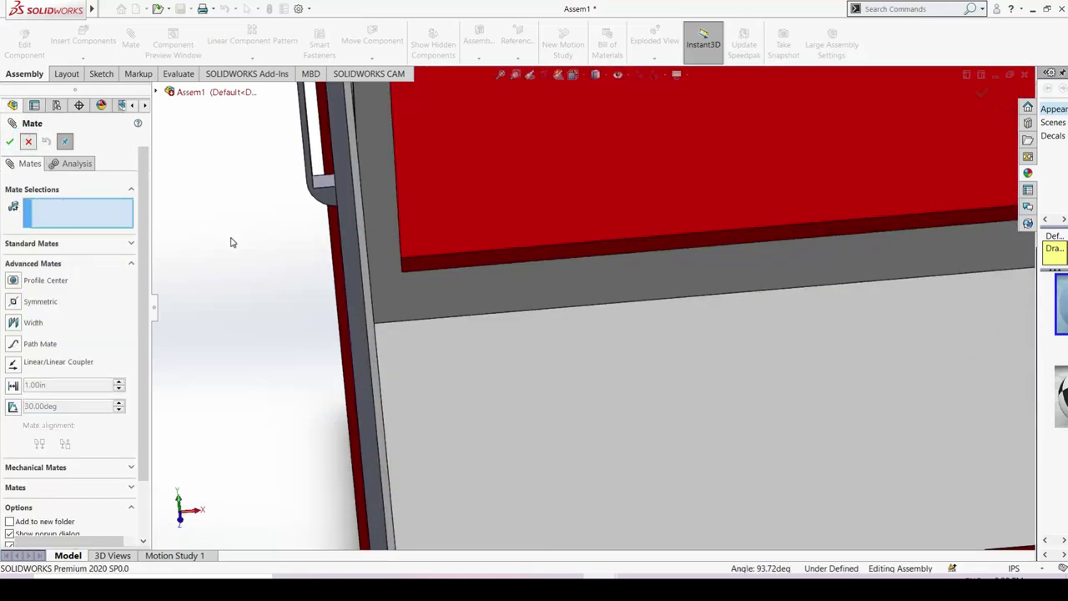
key(Escape)
scroll(373, 303, up, 3)
Step: Tilt the red panel about its hinge, then select and deselect the lower shelf
drag(615, 241, 711, 231)
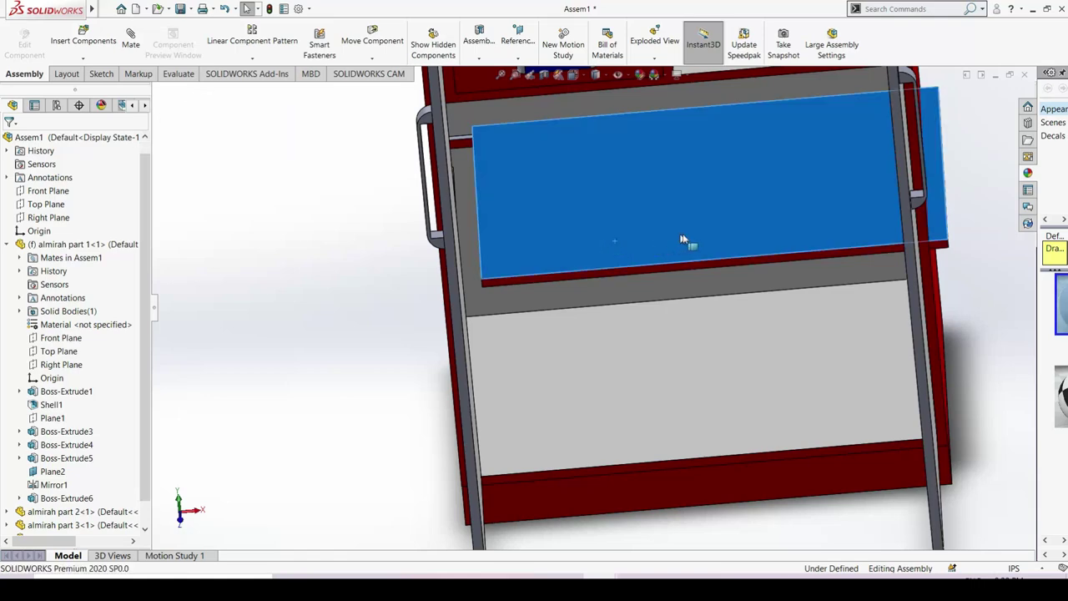
click(666, 385)
scroll(666, 380, up, 2)
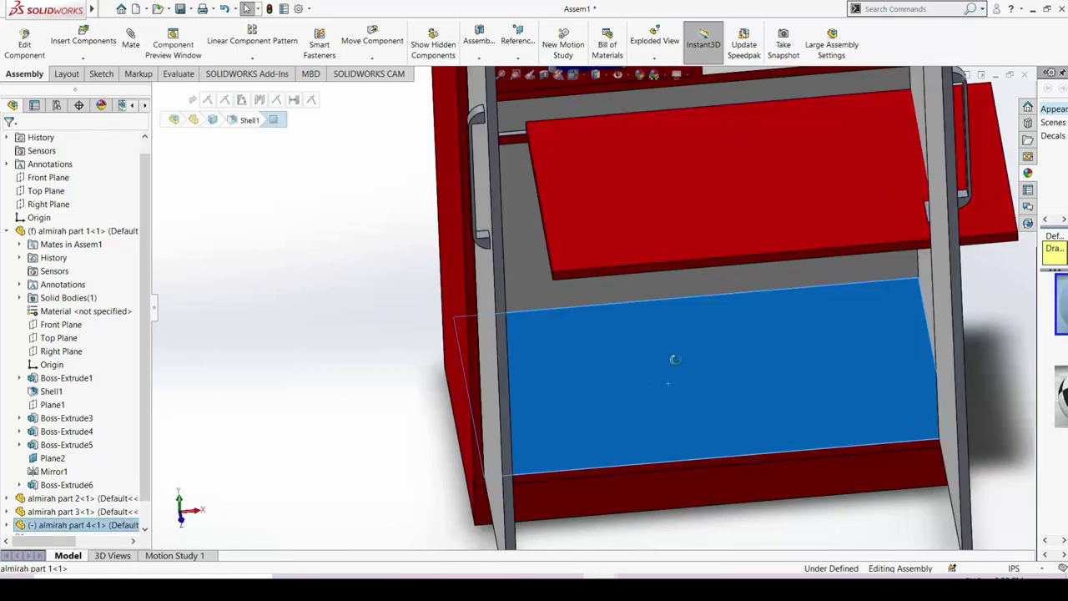
scroll(666, 367, up, 2)
scroll(664, 360, up, 2)
click(392, 400)
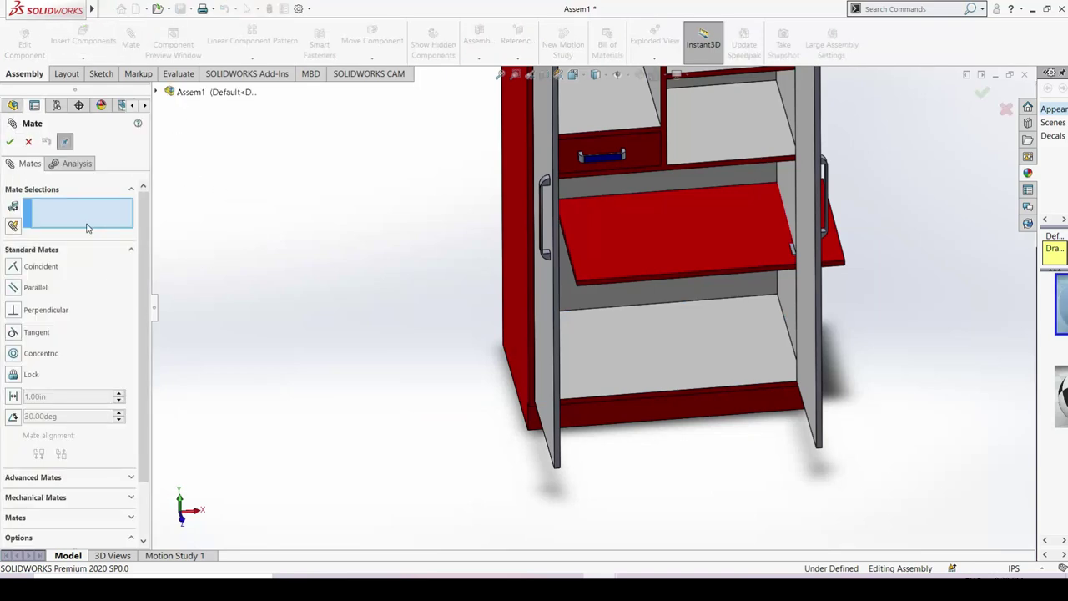
Step: Start an Advanced Width mate using both cabinet inner side faces as width references
click(48, 477)
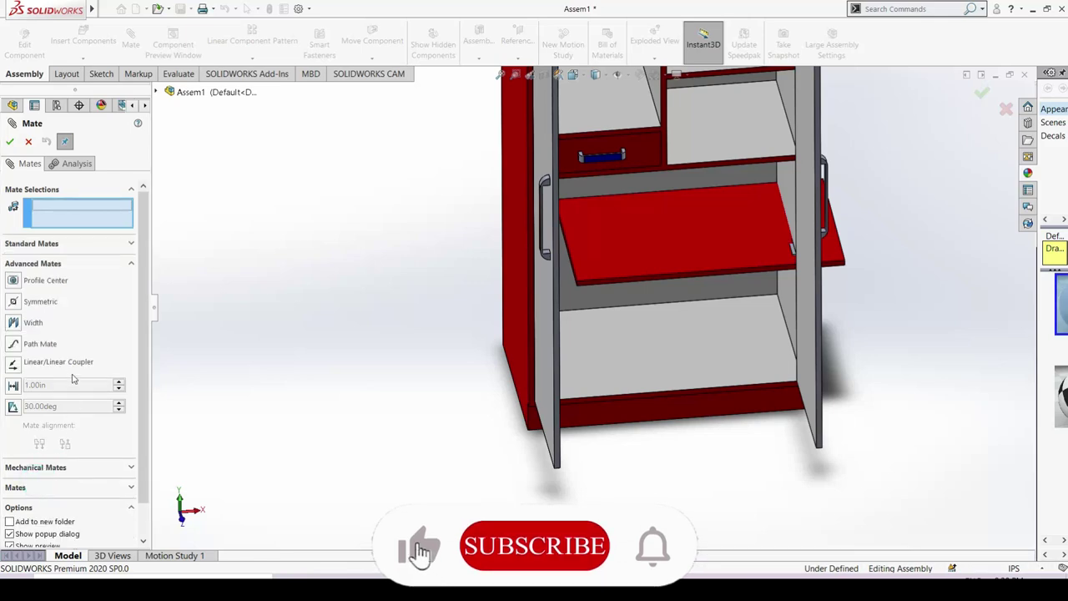
click(13, 323)
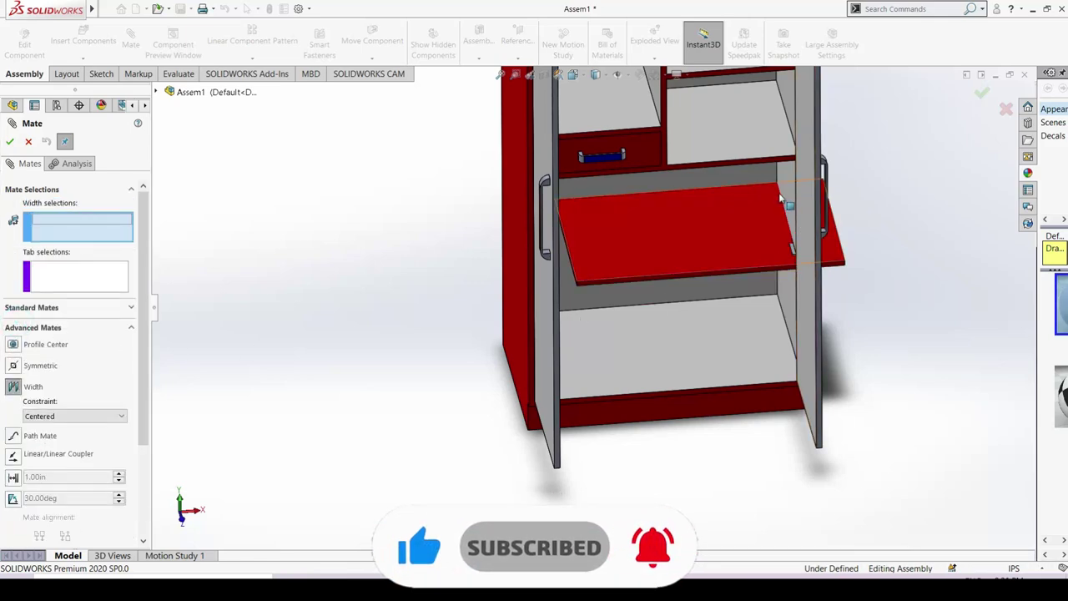
scroll(792, 210, down, 5)
click(731, 213)
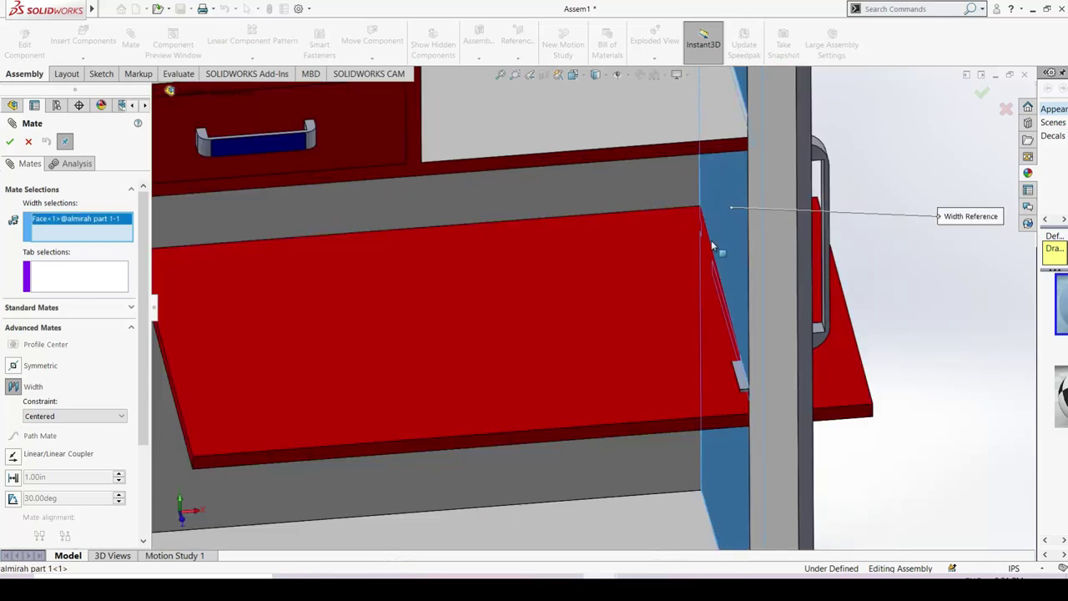
scroll(715, 239, up, 5)
mouse_move(614, 300)
middle_down()
mouse_move(453, 331)
mouse_move(536, 296)
middle_up()
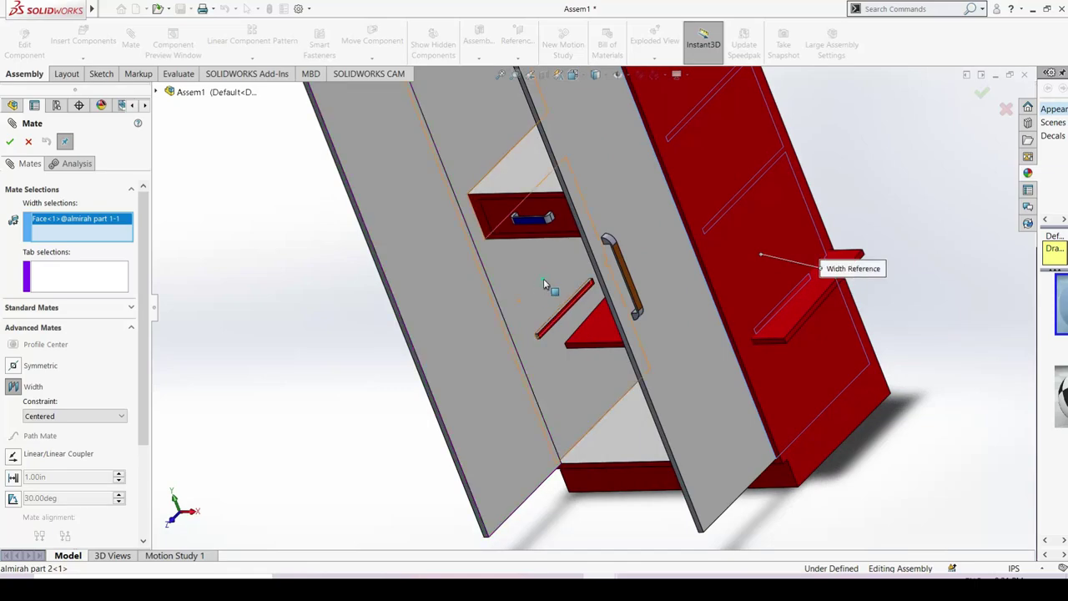
click(546, 282)
scroll(855, 313, down, 3)
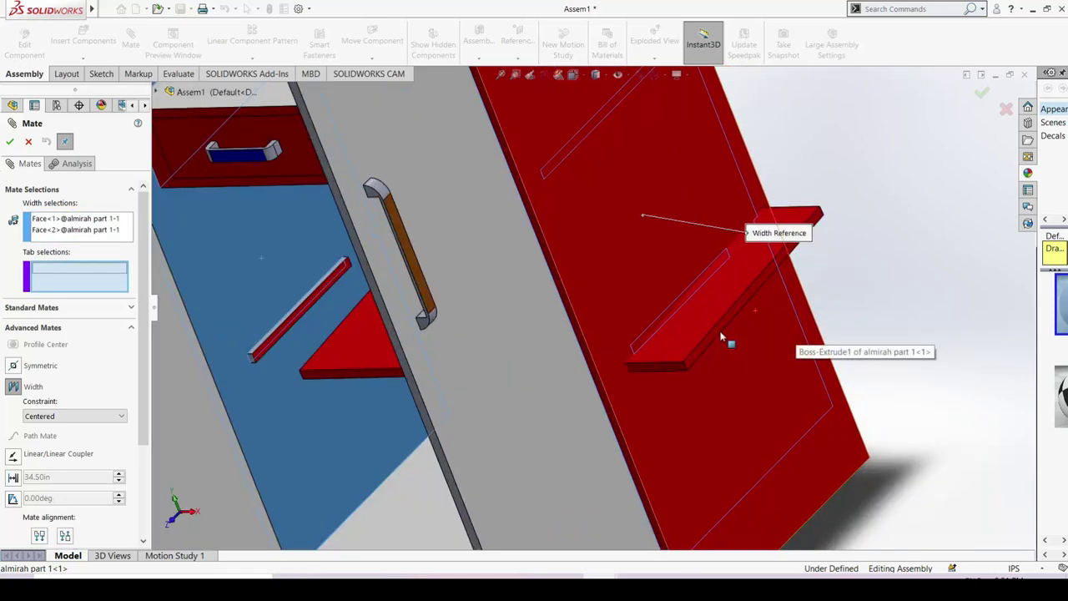
Step: Select the shelf's two end faces as tab references and apply the centered width mate
click(719, 334)
scroll(718, 376, up, 3)
key(ctrl+1)
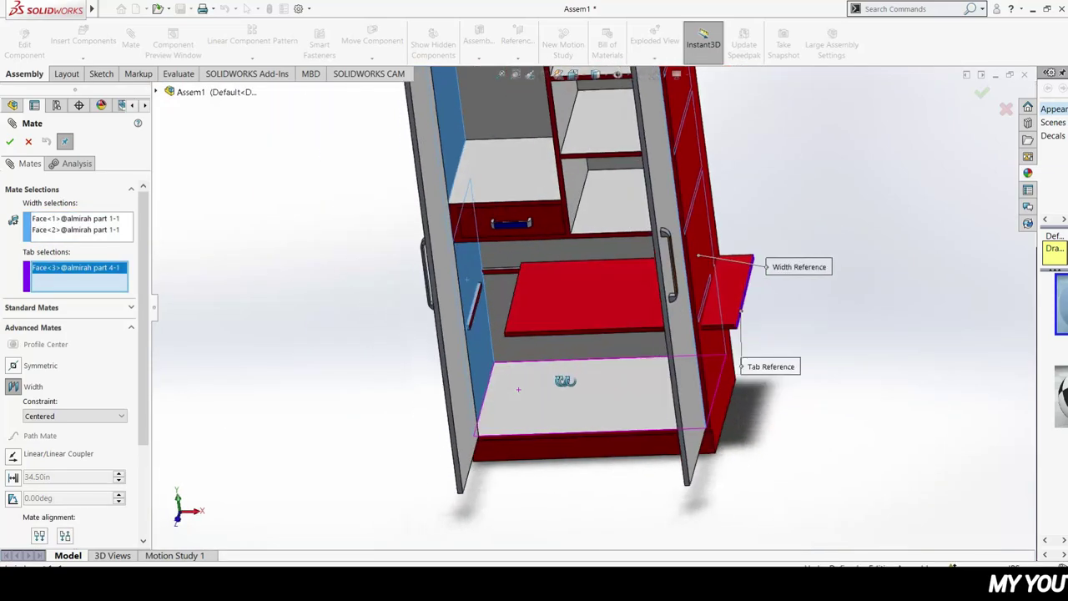
scroll(565, 377, down, 2)
scroll(567, 338, down, 4)
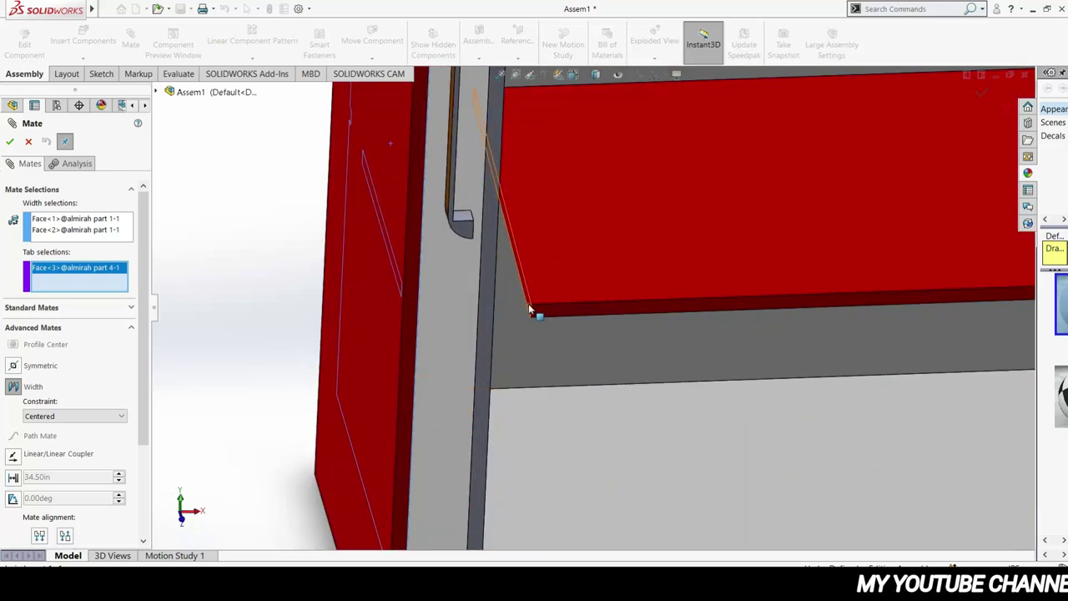
click(553, 515)
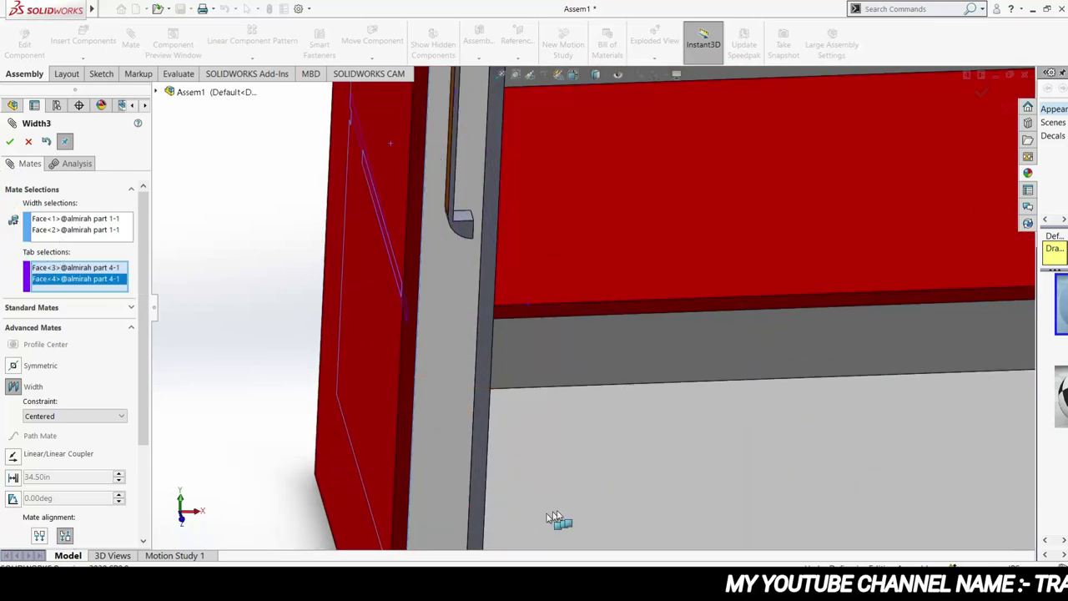
mouse_move(553, 515)
middle_down()
mouse_move(647, 430)
mouse_move(629, 405)
middle_up()
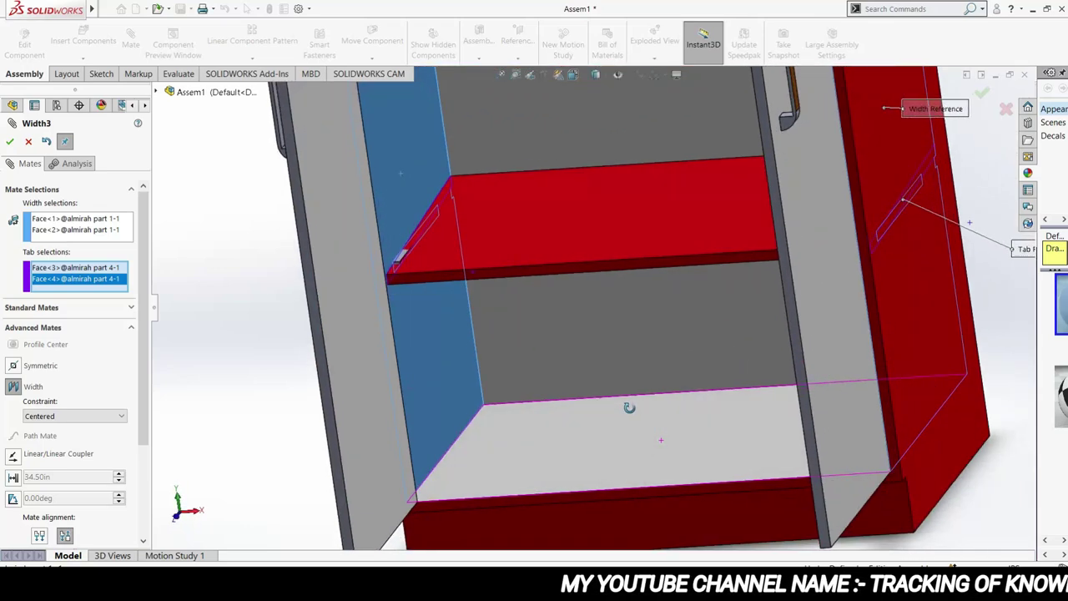
click(9, 141)
middle_drag(477, 363, 540, 273)
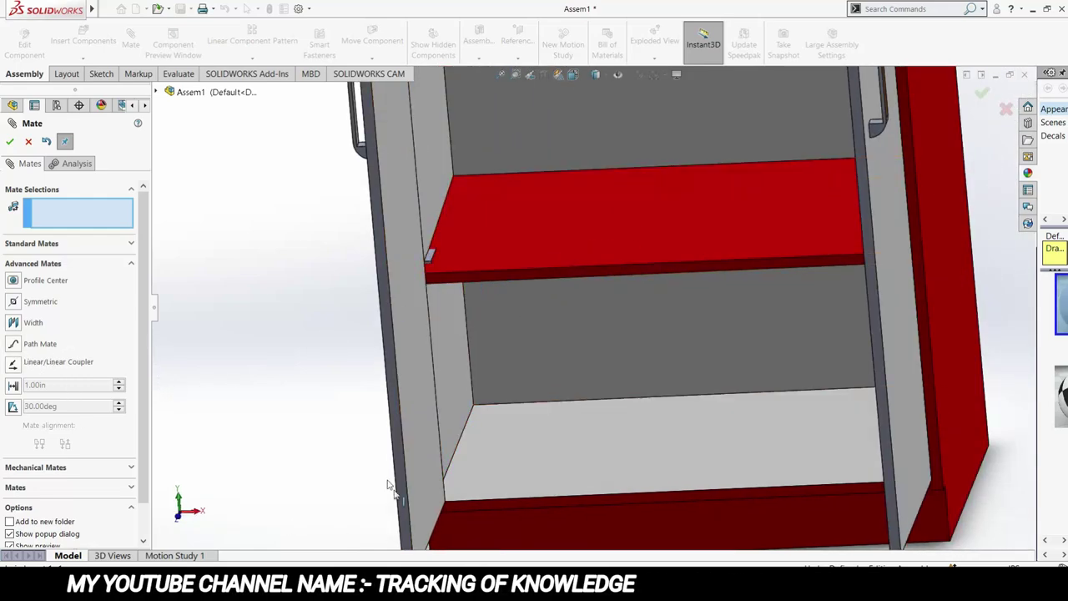
Step: Start a Limit Angle mate between the side bracket face and the red shelf's top face
click(12, 406)
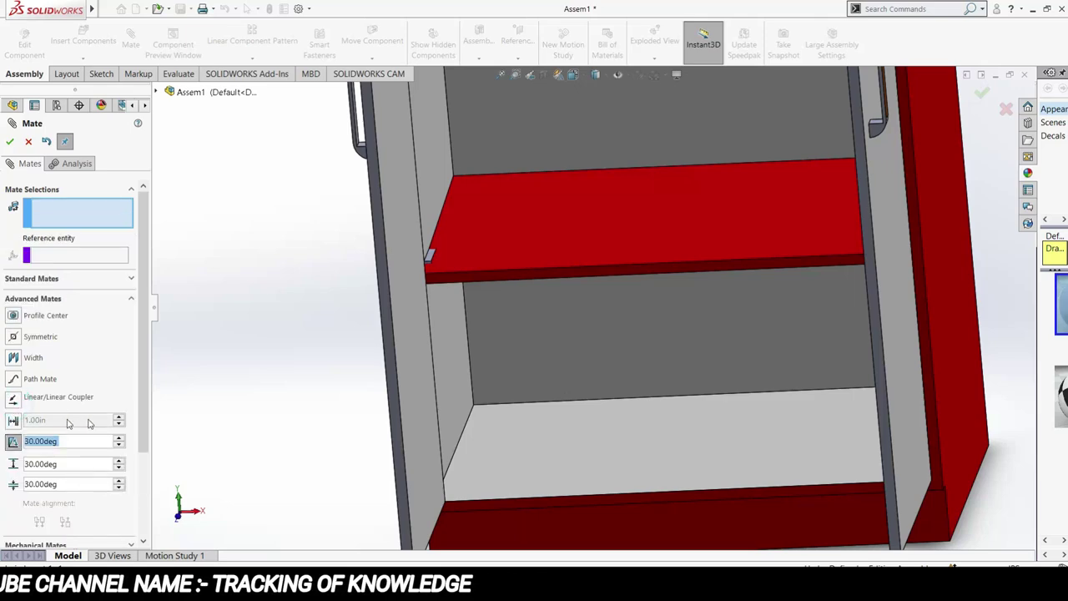
click(522, 281)
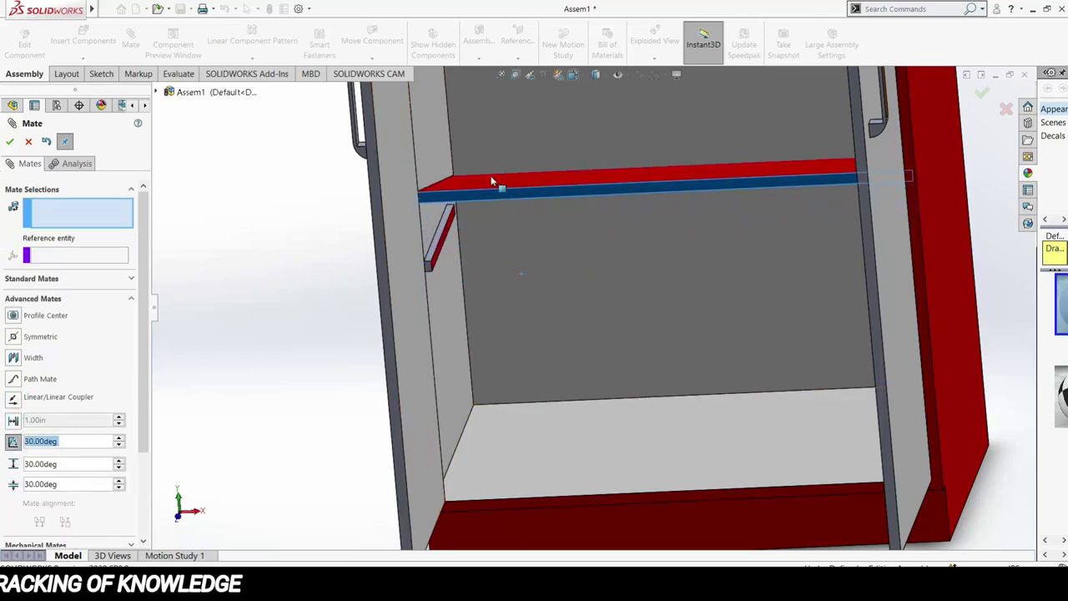
drag(493, 203, 507, 255)
scroll(446, 245, down, 3)
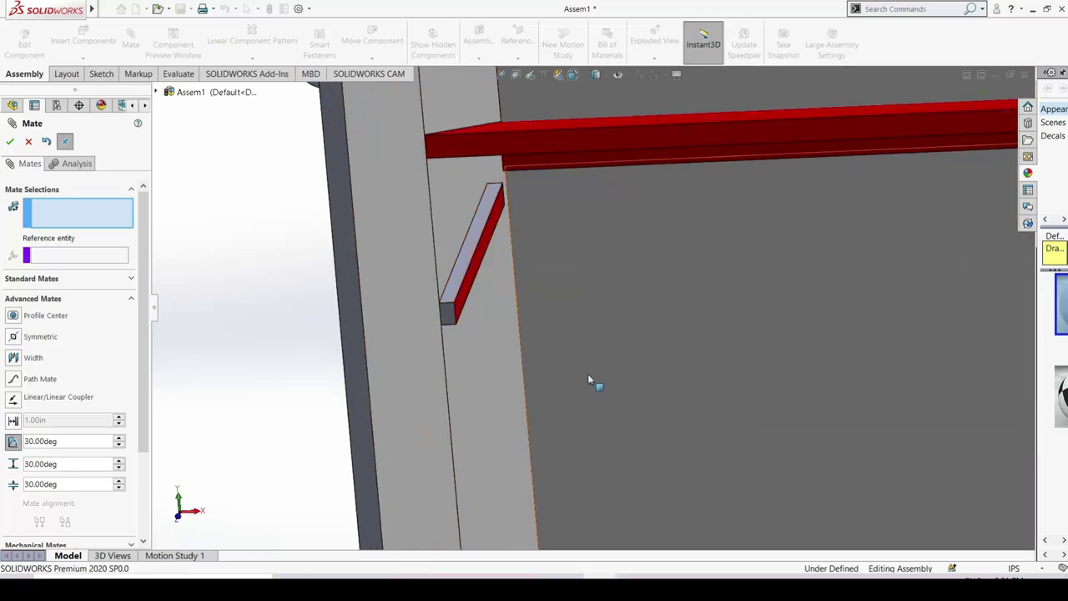
click(455, 296)
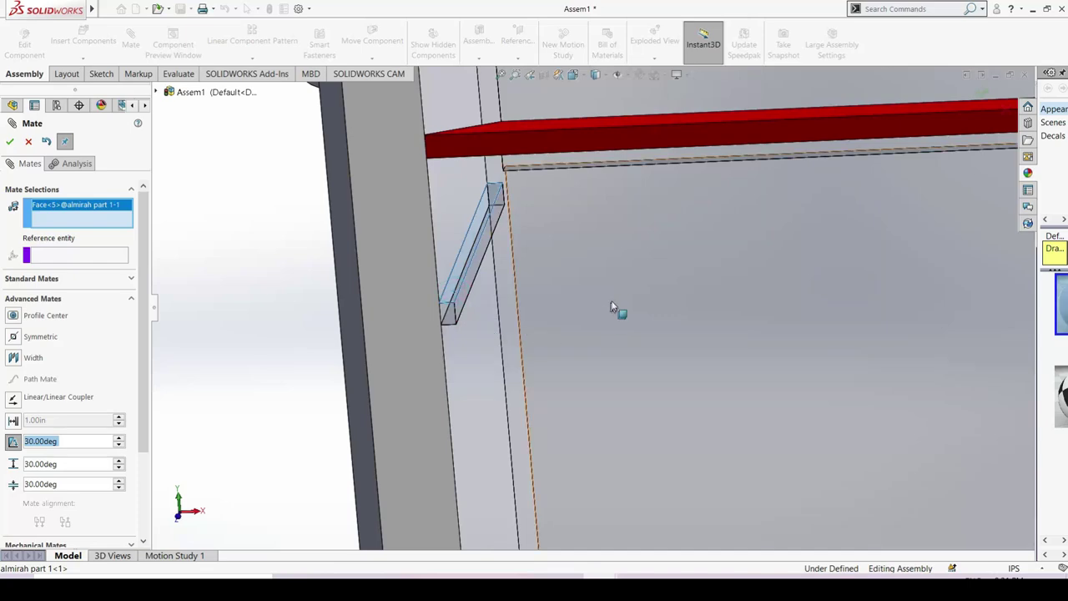
middle_drag(614, 305, 614, 199)
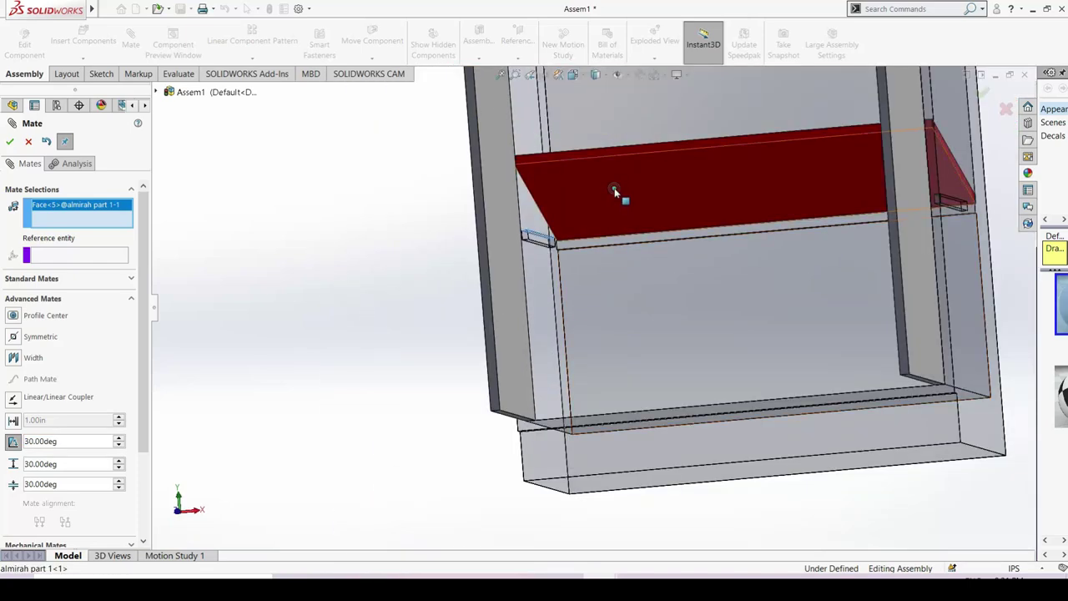
click(614, 197)
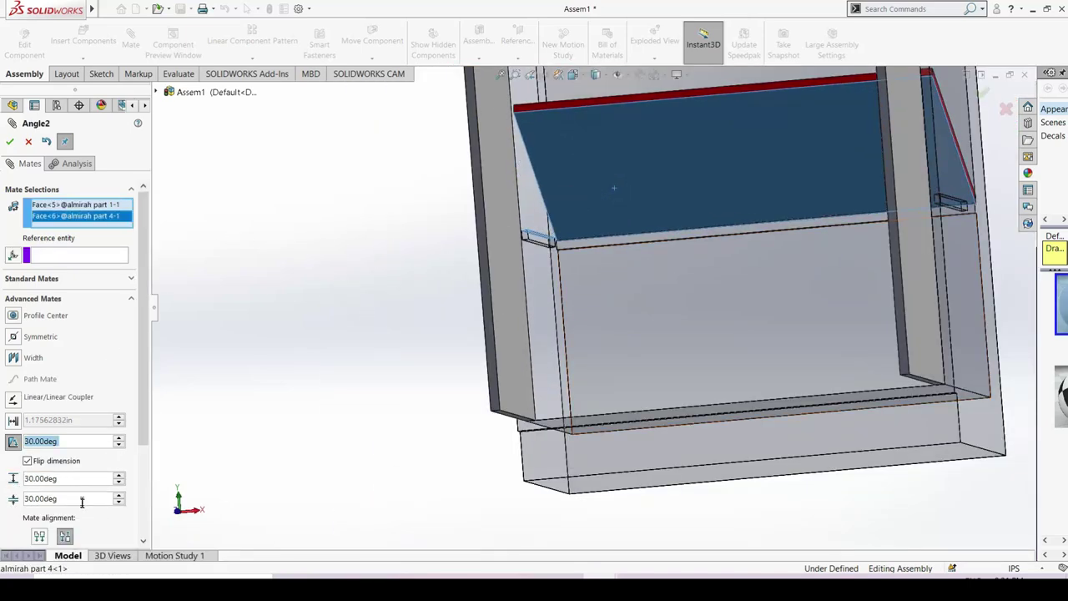
Step: Set the angle limits to 0° minimum and 30° maximum and apply the mate
click(56, 501)
text(0)
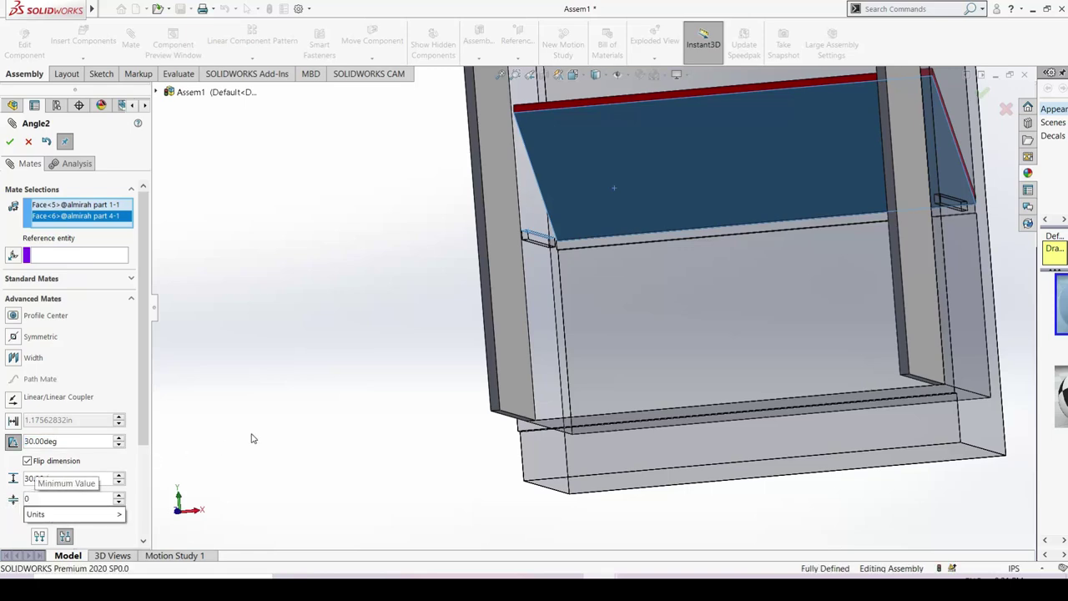
key(Return)
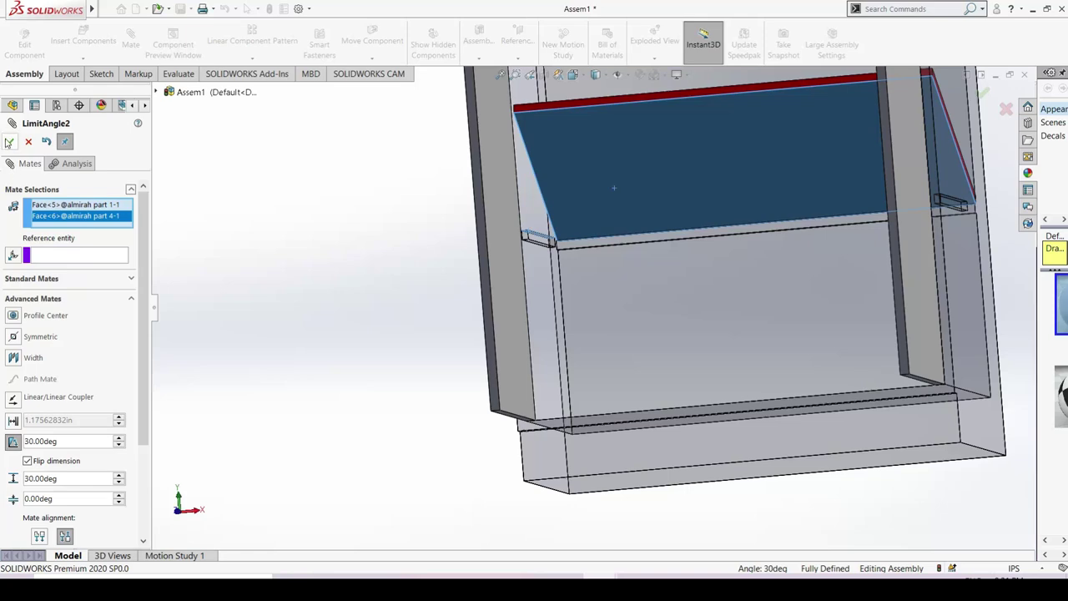
click(9, 142)
mouse_move(436, 306)
middle_down()
mouse_move(409, 292)
mouse_move(407, 341)
mouse_move(598, 247)
middle_up()
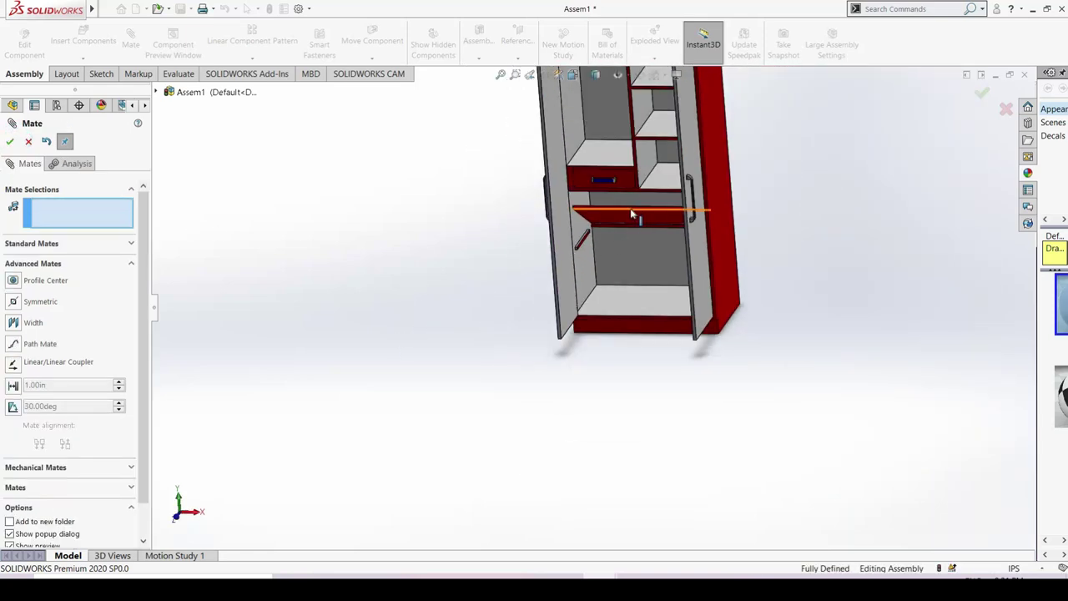
Step: Tilt the hinged shelf down flat, up, and back down to test its swing
drag(632, 216, 633, 292)
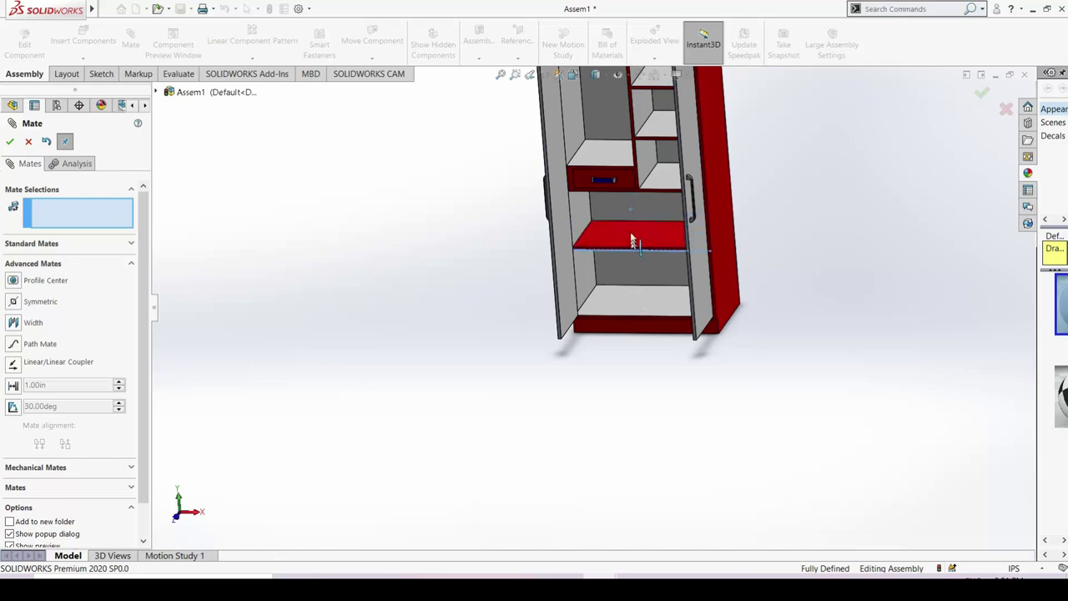
mouse_move(632, 242)
mouse_down()
mouse_move(630, 199)
mouse_move(627, 267)
mouse_move(621, 205)
mouse_up()
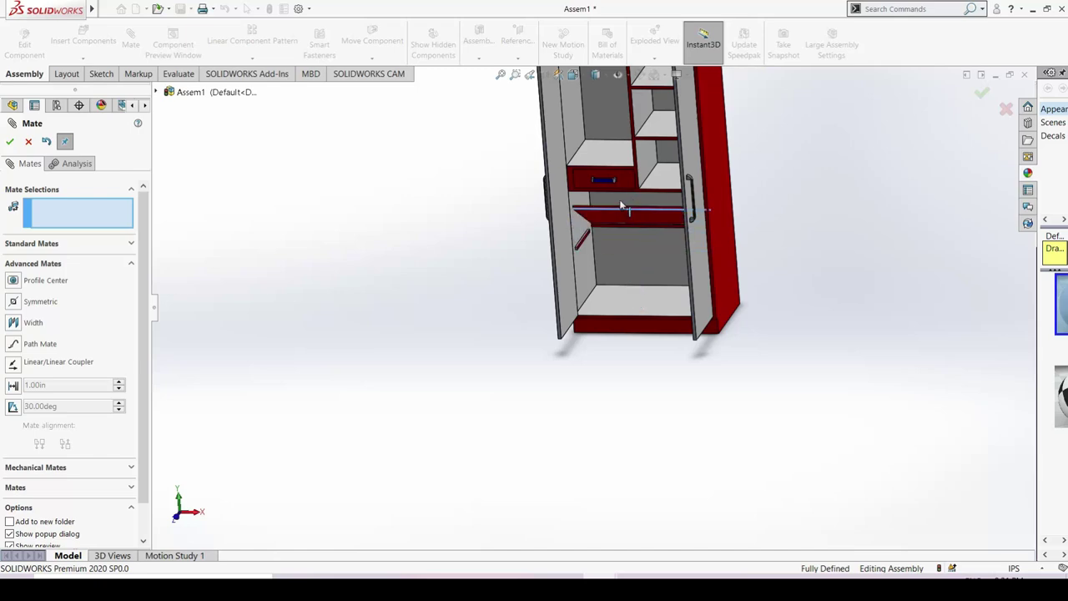
mouse_move(618, 258)
mouse_down()
mouse_move(613, 237)
mouse_move(608, 287)
mouse_up()
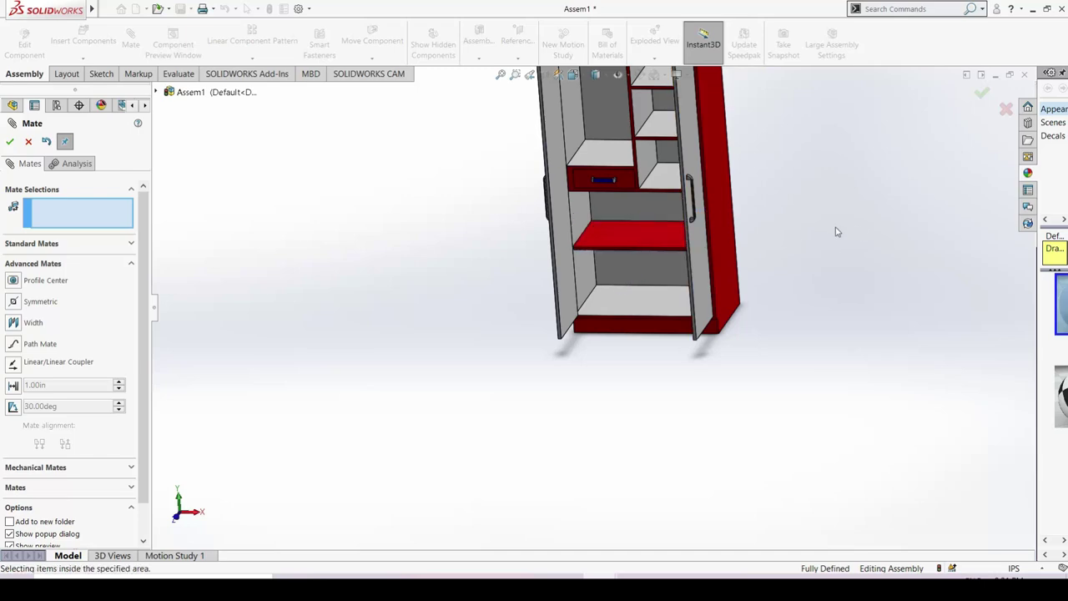
Step: Zoom out to the whole cabinet and slide the drawer out and back
key(z)
scroll(691, 228, down, 3)
scroll(570, 258, down, 2)
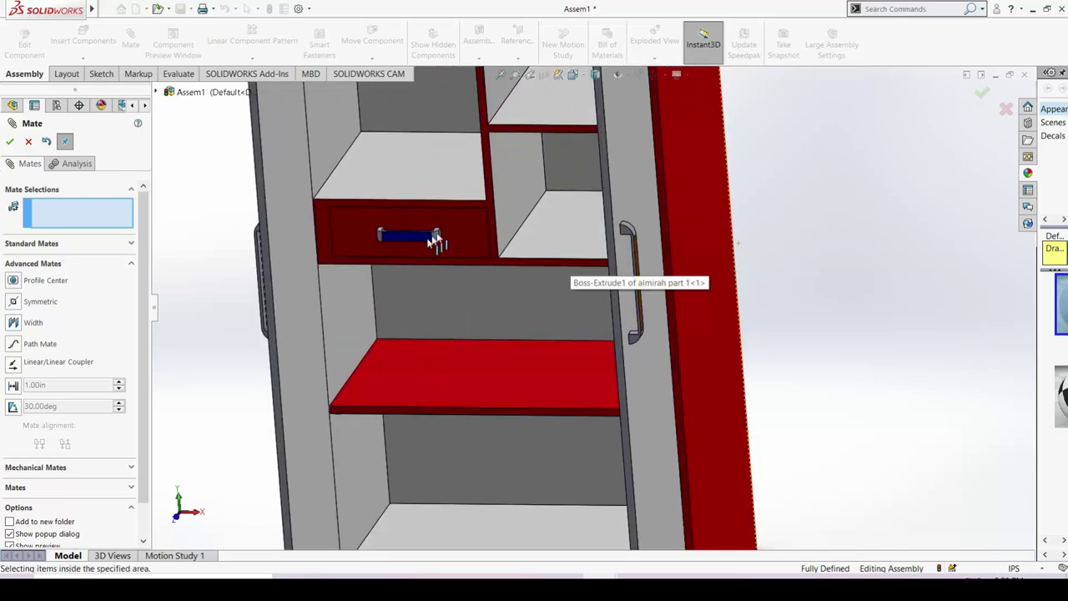
drag(431, 295, 398, 394)
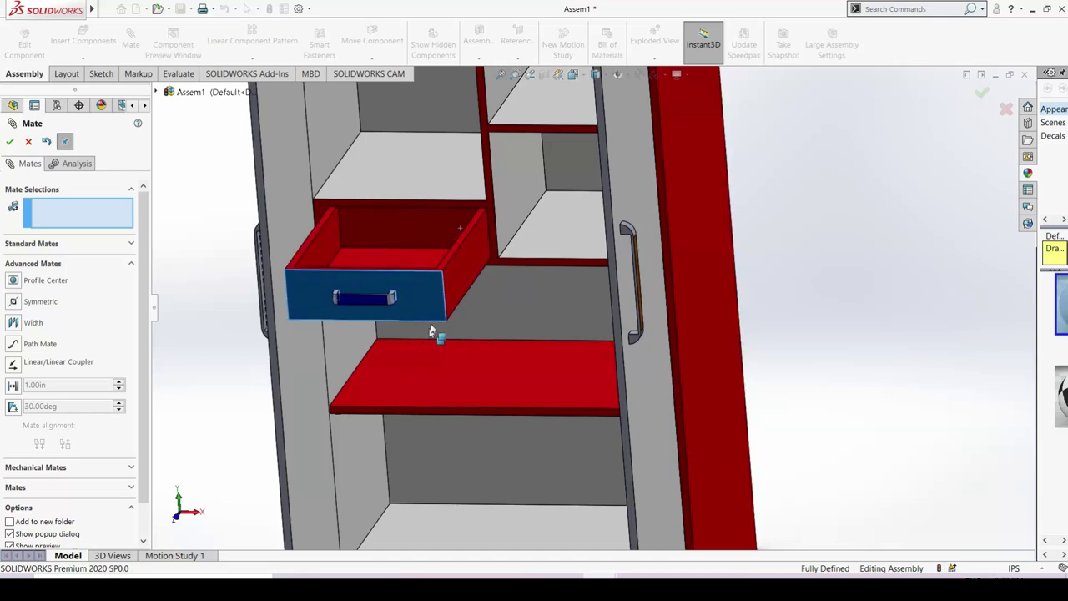
mouse_move(431, 332)
mouse_down()
mouse_move(446, 287)
mouse_move(470, 352)
mouse_up()
Step: Swing both almirah doors shut and orbit to inspect the cabinet's left side
scroll(470, 379, up, 4)
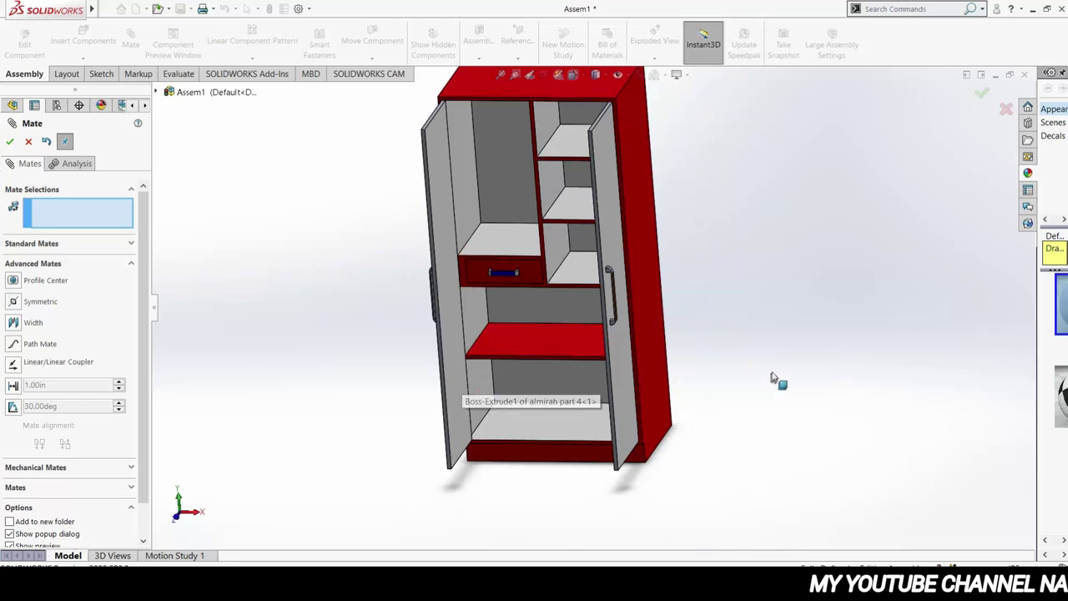
mouse_move(638, 454)
mouse_down()
mouse_move(551, 409)
mouse_move(539, 309)
mouse_up()
scroll(709, 319, up, 3)
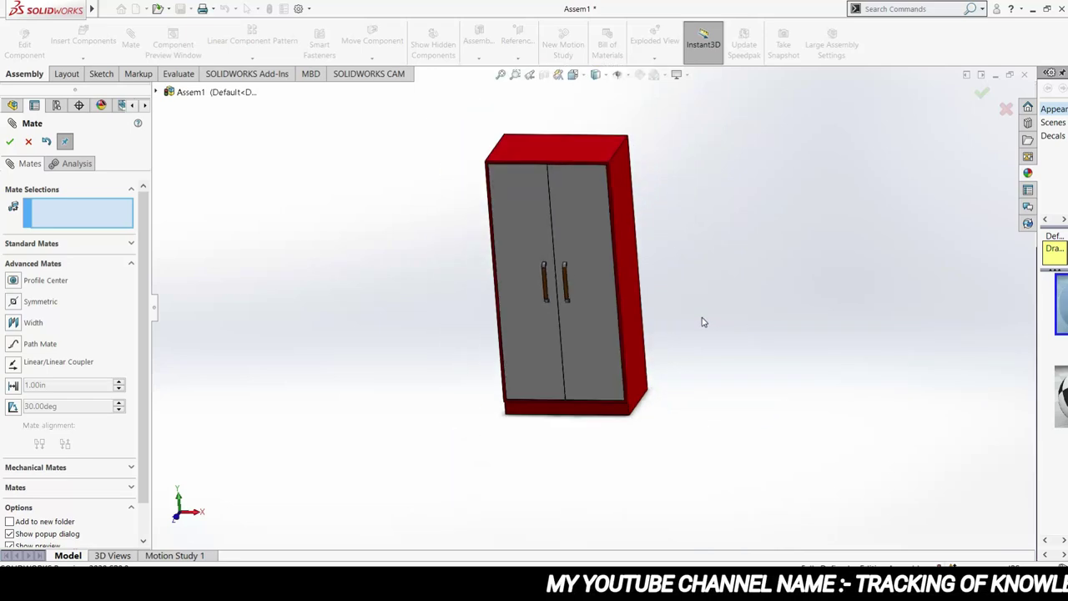
scroll(702, 322, down, 3)
mouse_move(665, 312)
middle_down()
mouse_move(634, 309)
mouse_move(752, 274)
mouse_move(632, 308)
mouse_move(672, 257)
mouse_move(659, 243)
middle_up()
scroll(625, 285, up, 3)
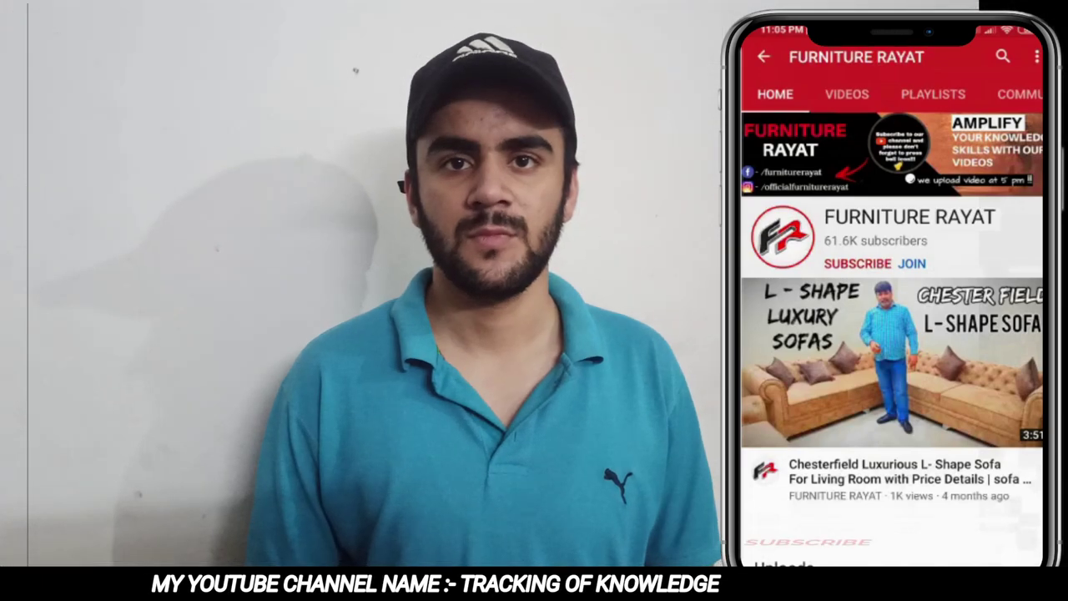